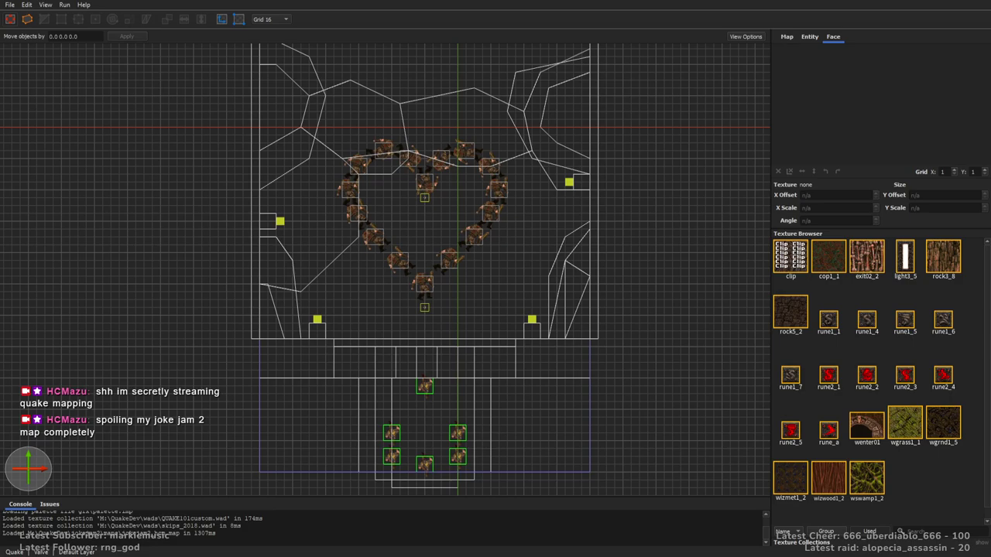
Delete the brush closing off the far end of the armor alcove
{"action": "middle_click_drag", "start_coordinate": [411, 239], "coordinate": [431, 246]}
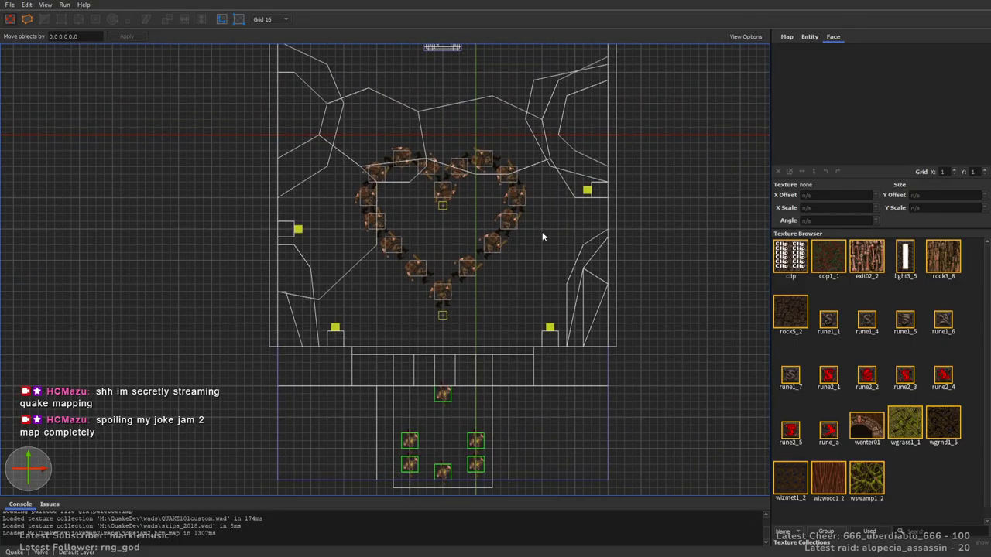
{"action": "key", "text": "space"}
{"action": "key", "text": "space"}
{"action": "key", "text": "space"}
{"action": "mouse_move", "coordinate": [544, 237]}
{"action": "right_mouse_down"}
{"action": "mouse_move", "coordinate": [506, 223]}
{"action": "mouse_move", "coordinate": [552, 218]}
{"action": "mouse_move", "coordinate": [385, 310]}
{"action": "mouse_move", "coordinate": [569, 322]}
{"action": "mouse_move", "coordinate": [563, 317]}
{"action": "right_mouse_up"}
{"action": "key", "text": "s"}
{"action": "key", "text": "w"}
{"action": "key", "text": "s"}
{"action": "left_click", "coordinate": [346, 236]}
{"action": "key", "text": "Delete"}
Extend the alcove's floor, ceiling and both side wall brushes outward together past the open end
{"action": "mouse_move", "coordinate": [345, 236]}
{"action": "right_mouse_down"}
{"action": "mouse_move", "coordinate": [460, 229]}
{"action": "mouse_move", "coordinate": [458, 251]}
{"action": "mouse_move", "coordinate": [487, 230]}
{"action": "mouse_move", "coordinate": [397, 229]}
{"action": "right_mouse_up"}
{"action": "key", "text": "w"}
{"action": "key", "text": "s"}
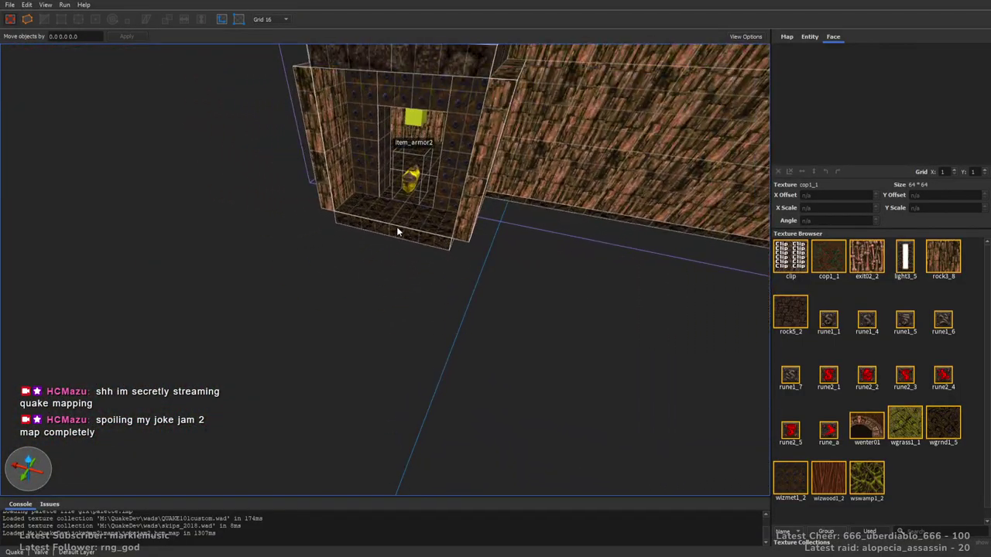
{"action": "left_click", "coordinate": [397, 231]}
{"action": "left_click", "coordinate": [451, 65], "text": "ctrl"}
{"action": "left_click", "coordinate": [498, 104], "text": "ctrl"}
{"action": "left_click", "coordinate": [311, 125], "text": "ctrl"}
{"action": "mouse_move", "coordinate": [311, 126]}
{"action": "left_mouse_down", "text": "shift"}
{"action": "mouse_move", "coordinate": [187, 246]}
{"action": "mouse_move", "coordinate": [207, 241]}
{"action": "left_mouse_up", "text": "shift"}
Select the door frame brushes with their light and duplicate them toward the corridor's open end
{"action": "mouse_move", "coordinate": [448, 232]}
{"action": "right_mouse_down"}
{"action": "mouse_move", "coordinate": [460, 202]}
{"action": "mouse_move", "coordinate": [524, 160]}
{"action": "right_mouse_up"}
{"action": "key", "text": "w"}
{"action": "left_click", "coordinate": [524, 159]}
{"action": "left_click", "coordinate": [418, 161], "text": "ctrl"}
{"action": "left_click", "coordinate": [267, 202], "text": "ctrl"}
{"action": "left_click", "coordinate": [386, 225], "text": "ctrl"}
{"action": "right_click_drag", "start_coordinate": [510, 246], "coordinate": [448, 284]}
{"action": "left_click_drag", "start_coordinate": [654, 267], "coordinate": [247, 243], "text": "ctrl"}
Nudge the copied frame and light into position within the extended corridor and clear the selection
{"action": "key", "text": "d"}
{"action": "mouse_move", "coordinate": [457, 267]}
{"action": "right_mouse_down"}
{"action": "mouse_move", "coordinate": [369, 222]}
{"action": "mouse_move", "coordinate": [483, 233]}
{"action": "mouse_move", "coordinate": [452, 237]}
{"action": "right_mouse_up"}
{"action": "key", "text": "w"}
{"action": "key", "text": "d"}
{"action": "mouse_move", "coordinate": [457, 311]}
{"action": "right_mouse_down"}
{"action": "mouse_move", "coordinate": [445, 323]}
{"action": "mouse_move", "coordinate": [468, 328]}
{"action": "mouse_move", "coordinate": [447, 316]}
{"action": "right_mouse_up"}
{"action": "key", "text": "Right"}
{"action": "key", "text": "d"}
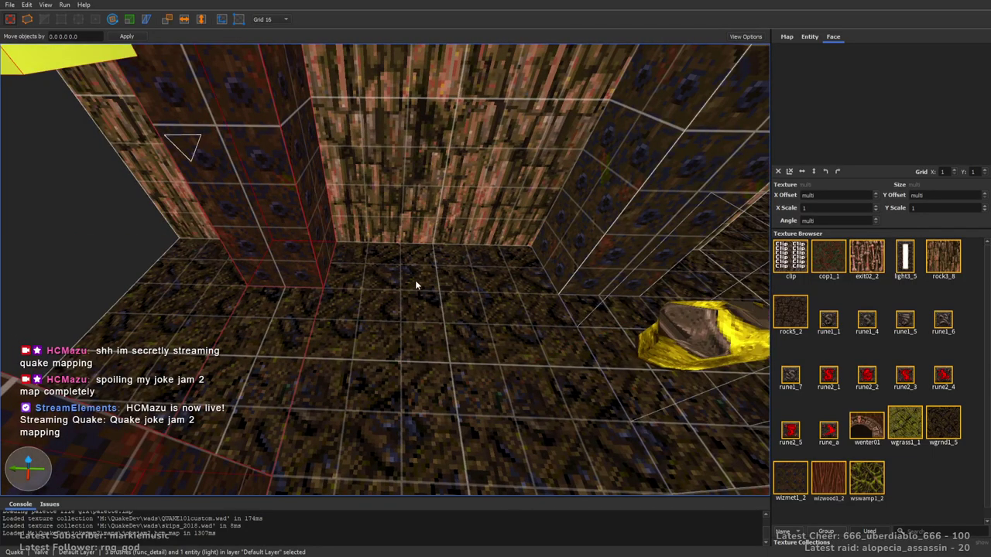
{"action": "key", "text": "Escape"}
{"action": "key", "text": "a"}
{"action": "mouse_move", "coordinate": [410, 283]}
{"action": "right_mouse_down"}
{"action": "mouse_move", "coordinate": [388, 253]}
{"action": "mouse_move", "coordinate": [391, 192]}
{"action": "right_mouse_up"}
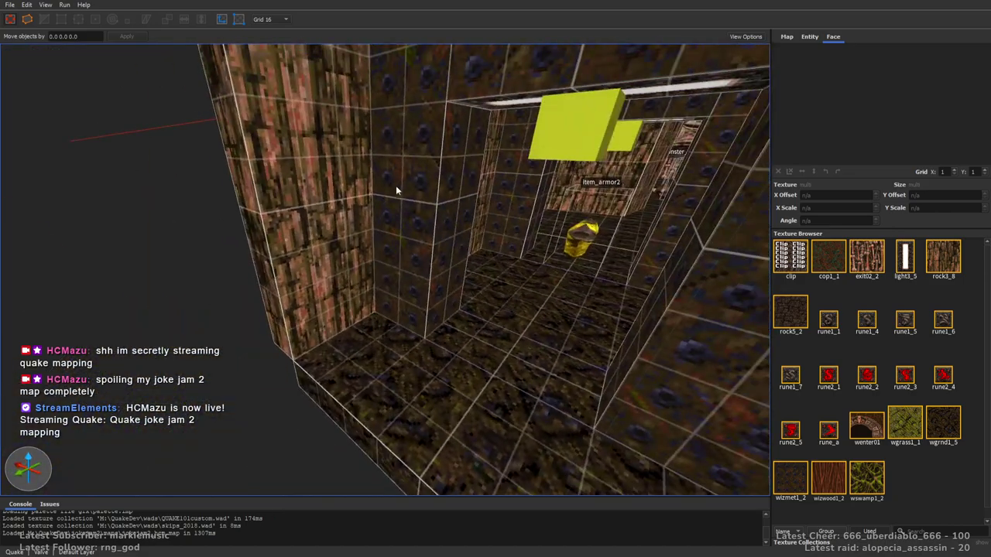
{"action": "double_click", "coordinate": [442, 177]}
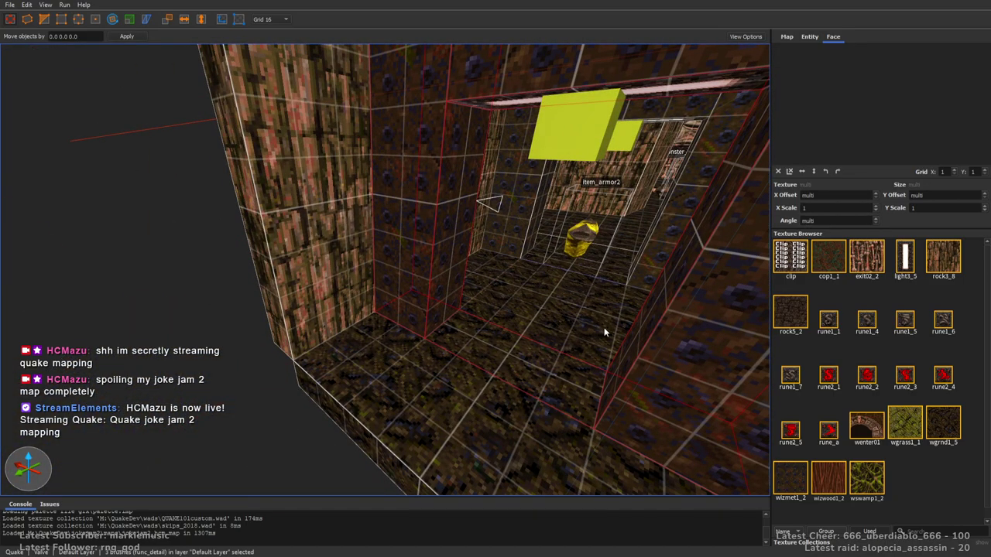
{"action": "key", "text": "Escape"}
Place an item_armor_shard entity on the corridor floor in front of the yellow armor, using a grid size of 4
{"action": "key", "text": "w"}
{"action": "mouse_move", "coordinate": [534, 283]}
{"action": "right_mouse_down"}
{"action": "mouse_move", "coordinate": [548, 260]}
{"action": "mouse_move", "coordinate": [545, 215]}
{"action": "right_mouse_up"}
{"action": "left_click", "coordinate": [809, 36]}
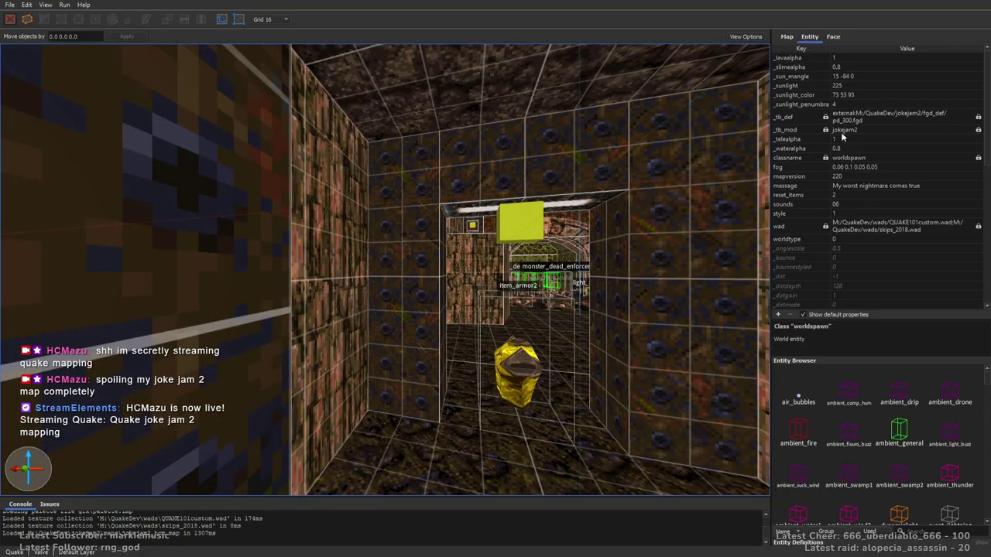
{"action": "left_click_drag", "start_coordinate": [986, 381], "coordinate": [986, 421]}
{"action": "right_click_drag", "start_coordinate": [488, 288], "coordinate": [504, 385]}
{"action": "key", "text": "w"}
{"action": "key", "text": "s"}
{"action": "key", "text": "w"}
{"action": "left_click_drag", "start_coordinate": [948, 459], "coordinate": [384, 210]}
{"action": "key", "text": "4"}
{"action": "key", "text": "ctrl+z"}
{"action": "key", "text": "3"}
Duplicate the armor shard to form two rows of three shards along the corridor floor
{"action": "key", "text": "ctrl+d"}
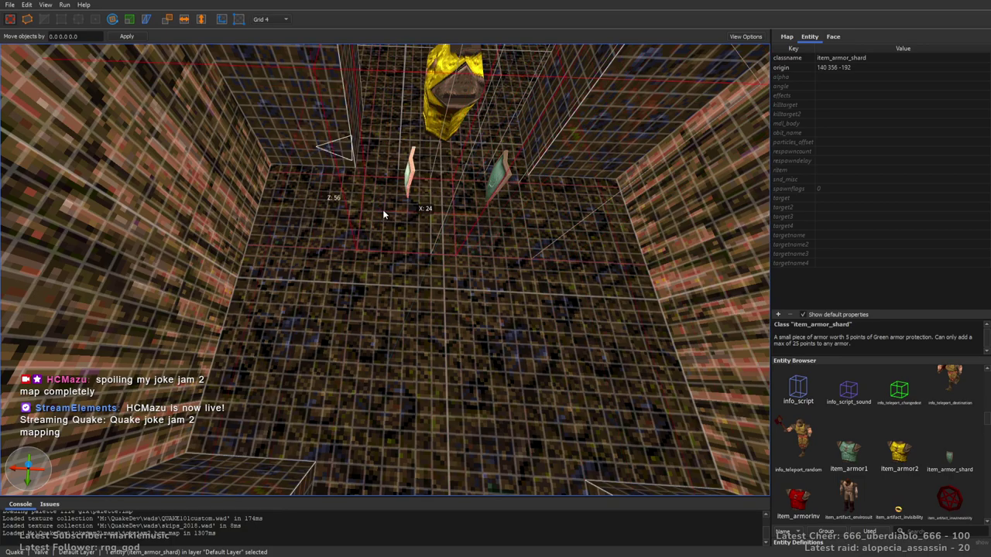
{"action": "left_click", "coordinate": [511, 216], "text": "ctrl"}
{"action": "right_click_drag", "start_coordinate": [341, 246], "coordinate": [442, 238]}
{"action": "key", "text": "ctrl+d"}
{"action": "left_click_drag", "start_coordinate": [335, 242], "coordinate": [497, 262]}
{"action": "right_click_drag", "start_coordinate": [357, 271], "coordinate": [469, 258], "text": "alt"}
{"action": "key", "text": "Escape"}
Draw a trim brush textured cop1_1 on the floor along the corridor's side wall, using grid 8
{"action": "key", "text": "5"}
{"action": "right_click_drag", "start_coordinate": [377, 269], "coordinate": [483, 225]}
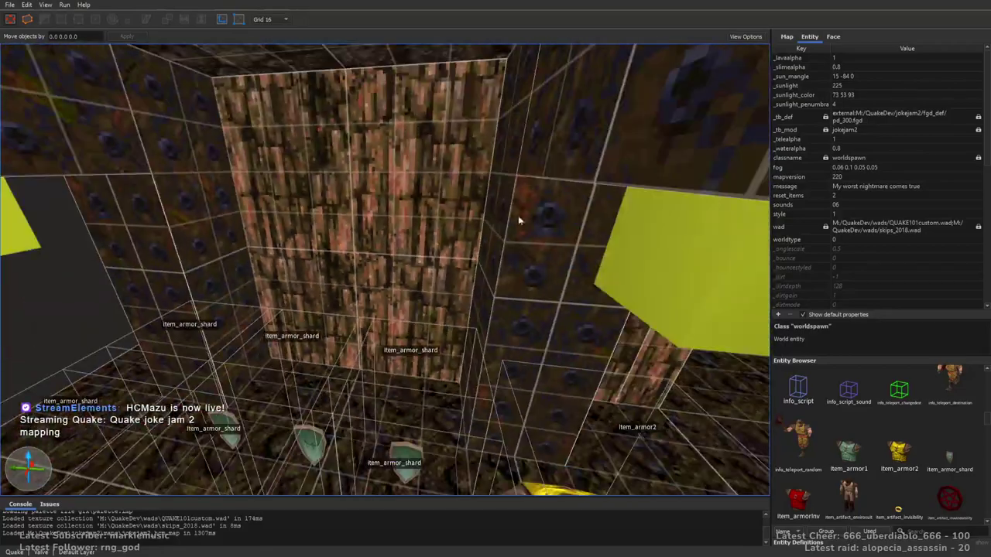
{"action": "left_click", "coordinate": [833, 36]}
{"action": "left_click", "coordinate": [822, 267]}
{"action": "right_click_drag", "start_coordinate": [390, 229], "coordinate": [451, 269]}
{"action": "key", "text": "a"}
{"action": "key", "text": "4"}
{"action": "key", "text": "a"}
{"action": "key", "text": "a"}
{"action": "left_click_drag", "start_coordinate": [501, 287], "coordinate": [461, 306]}
Resize the cop1_1 strip to 16 units wide and high between the frames, and duplicate it against the opposite wall
{"action": "left_click_drag", "start_coordinate": [467, 268], "coordinate": [466, 237], "text": "shift"}
{"action": "right_click_drag", "start_coordinate": [405, 268], "coordinate": [501, 293]}
{"action": "key", "text": "s"}
{"action": "left_click_drag", "start_coordinate": [291, 292], "coordinate": [464, 311], "text": "shift"}
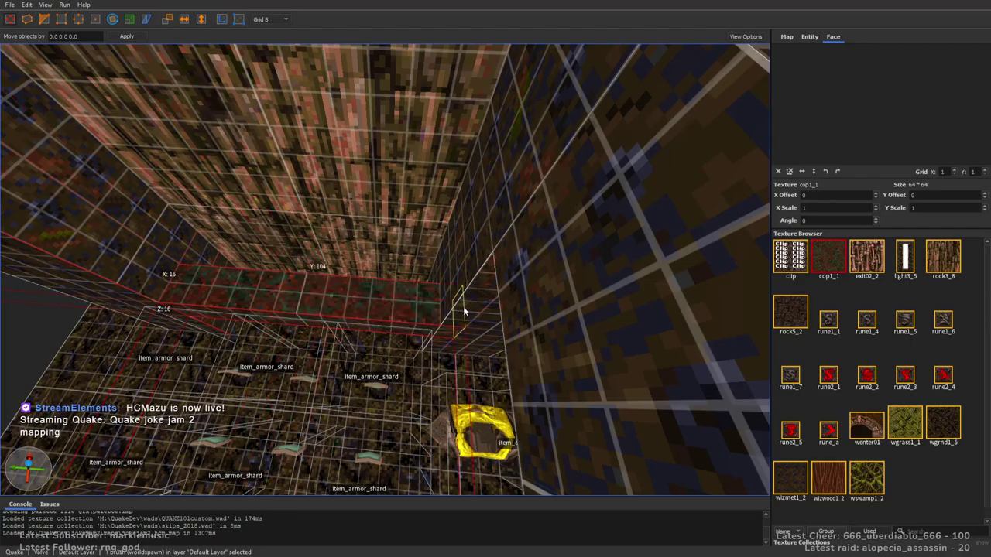
{"action": "right_click_drag", "start_coordinate": [482, 302], "coordinate": [396, 291]}
{"action": "mouse_move", "coordinate": [451, 278]}
{"action": "left_mouse_down", "text": "ctrl"}
{"action": "mouse_move", "coordinate": [245, 286]}
{"action": "mouse_move", "coordinate": [257, 285]}
{"action": "left_mouse_up", "text": "ctrl"}
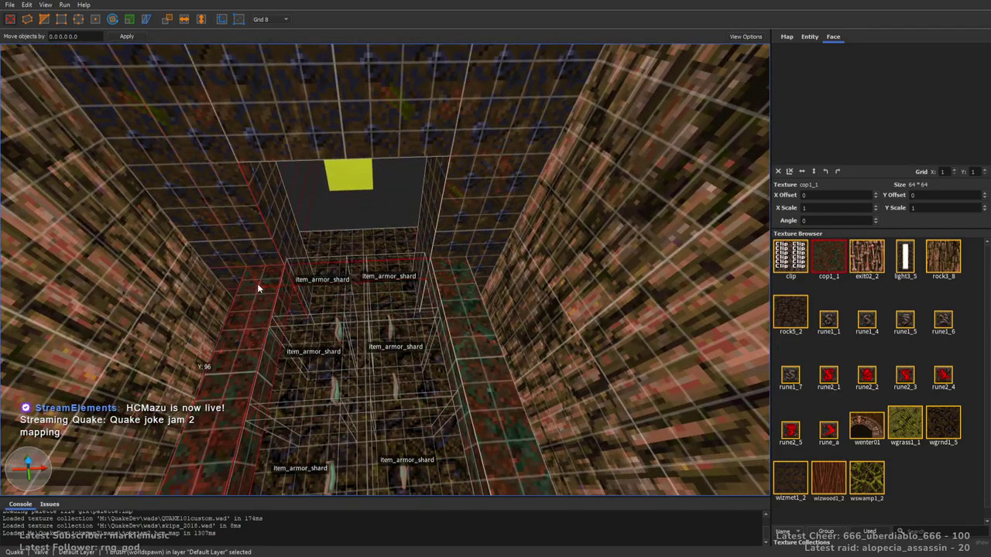
Duplicate both cop1_1 trim strips higher up the walls and save the map
{"action": "left_click", "coordinate": [470, 282], "text": "ctrl"}
{"action": "key", "text": "ctrl+d"}
{"action": "left_click_drag", "start_coordinate": [453, 281], "coordinate": [484, 180], "text": "alt"}
{"action": "left_click", "coordinate": [451, 289], "text": "ctrl"}
{"action": "left_click", "coordinate": [259, 285], "text": "ctrl"}
{"action": "key", "text": "Escape"}
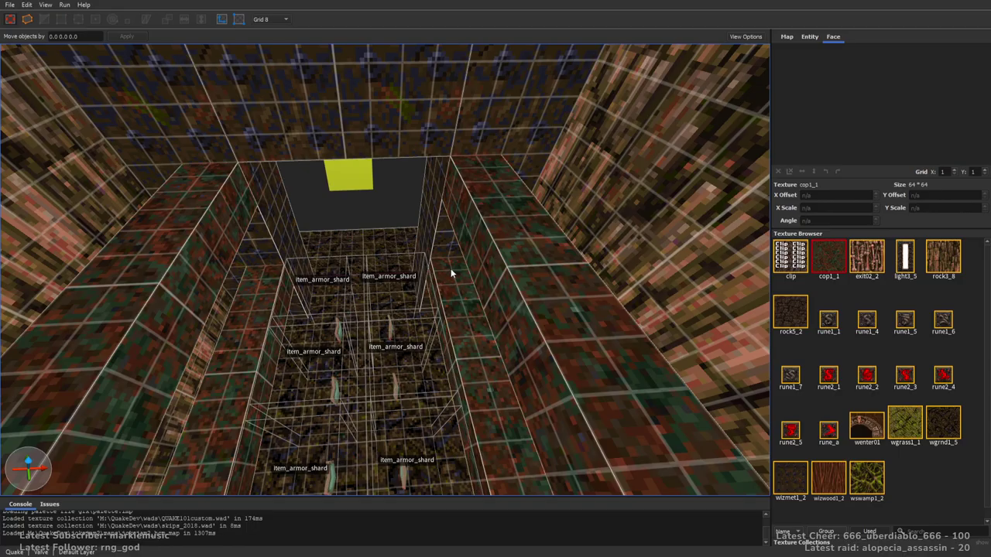
{"action": "key", "text": "ctrl+s"}
{"action": "right_click_drag", "start_coordinate": [449, 271], "coordinate": [514, 243]}
{"action": "key", "text": "5"}
{"action": "left_click_drag", "start_coordinate": [472, 354], "coordinate": [229, 357]}
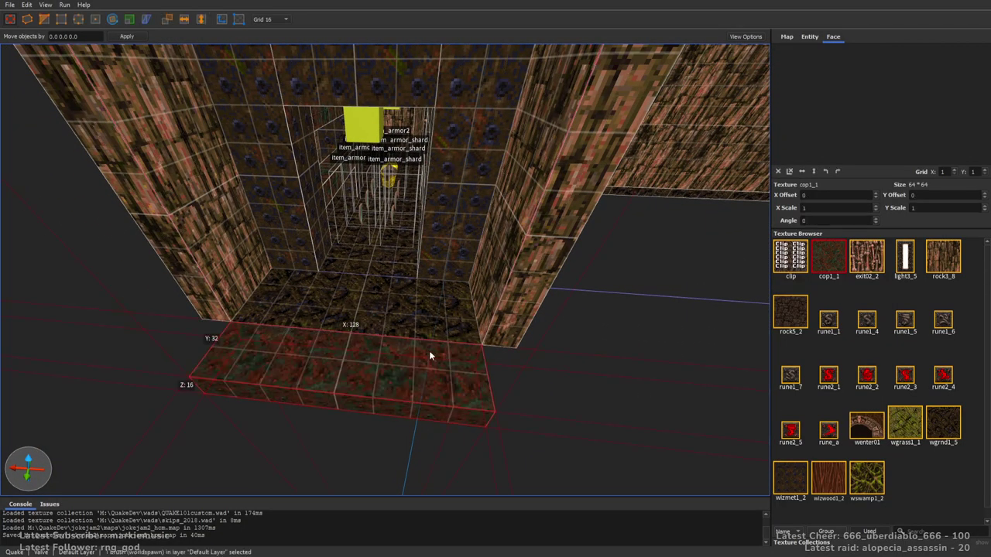
{"action": "key", "text": "Delete"}
Extrude a new floor slab about 144 units out from the corridor's open end and widen it on both sides
{"action": "left_click", "coordinate": [423, 331]}
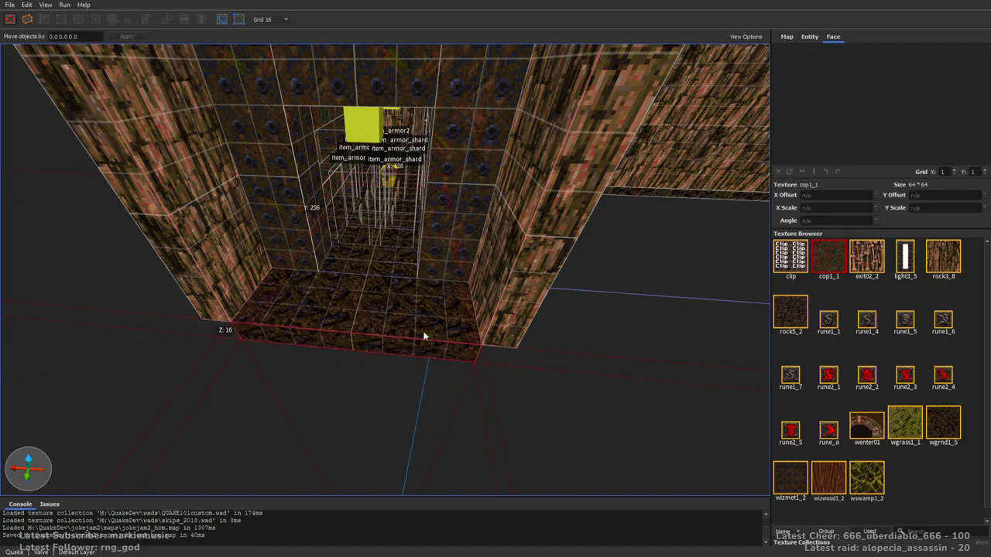
{"action": "right_click_drag", "start_coordinate": [423, 330], "coordinate": [507, 299]}
{"action": "scroll", "coordinate": [507, 300], "scroll_direction": "down", "scroll_amount": 1}
{"action": "left_click_drag", "start_coordinate": [392, 253], "coordinate": [313, 476], "text": "ctrl+shift"}
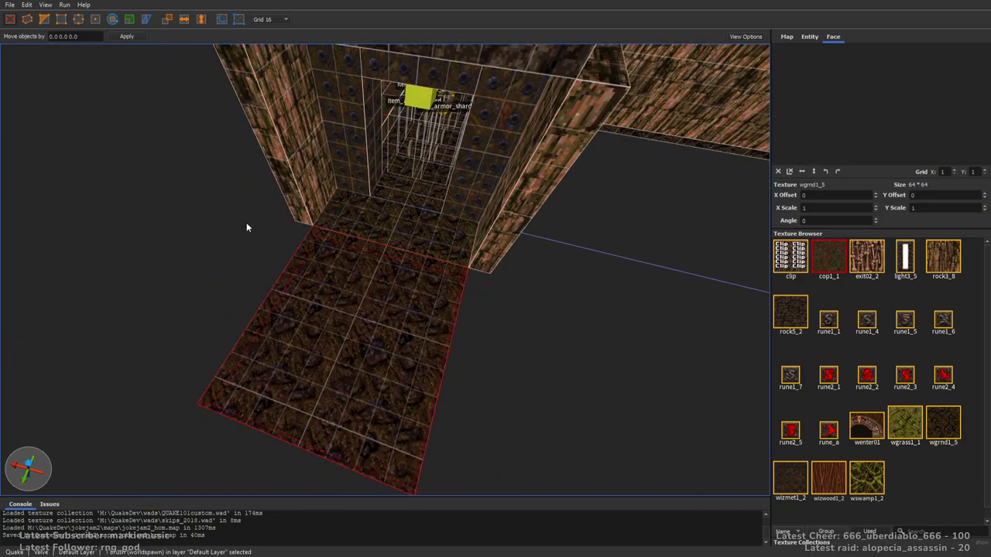
{"action": "left_click_drag", "start_coordinate": [246, 224], "coordinate": [166, 205], "text": "shift"}
{"action": "left_click_drag", "start_coordinate": [631, 331], "coordinate": [709, 359], "text": "shift"}
Enlarge the outdoor floor slab to about 512 units along X and at least 400 units along Y
{"action": "right_click_drag", "start_coordinate": [709, 358], "coordinate": [304, 284]}
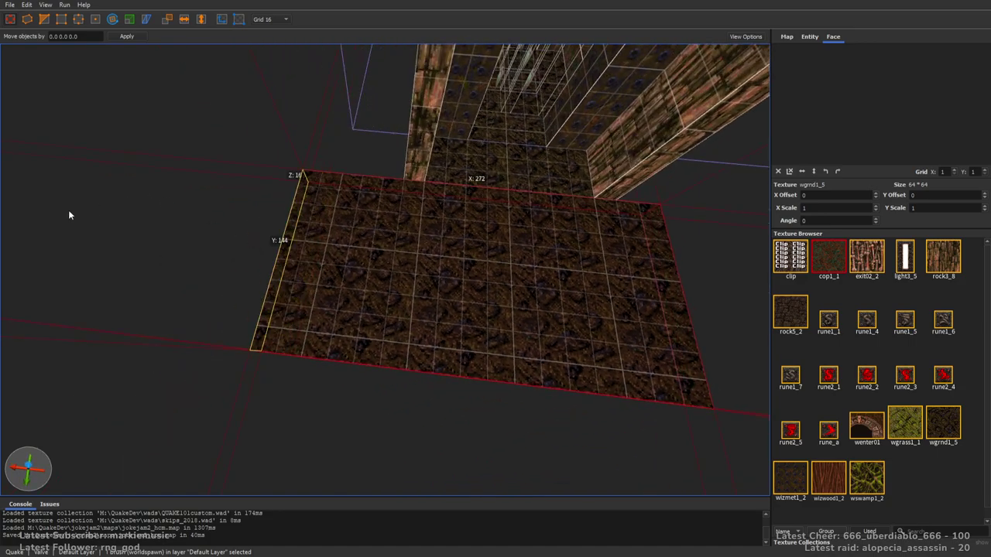
{"action": "left_click_drag", "start_coordinate": [77, 209], "coordinate": [0, 213], "text": "shift"}
{"action": "right_click_drag", "start_coordinate": [384, 251], "coordinate": [449, 268]}
{"action": "scroll", "coordinate": [448, 268], "scroll_direction": "down", "scroll_amount": 3}
{"action": "left_click_drag", "start_coordinate": [569, 278], "coordinate": [699, 390], "text": "shift"}
{"action": "left_click_drag", "start_coordinate": [637, 355], "coordinate": [680, 372], "text": "shift"}
{"action": "mouse_move", "coordinate": [680, 373]}
{"action": "right_mouse_down"}
{"action": "mouse_move", "coordinate": [516, 349]}
{"action": "mouse_move", "coordinate": [619, 348]}
{"action": "right_mouse_up"}
{"action": "left_click_drag", "start_coordinate": [311, 203], "coordinate": [31, 199], "text": "shift"}
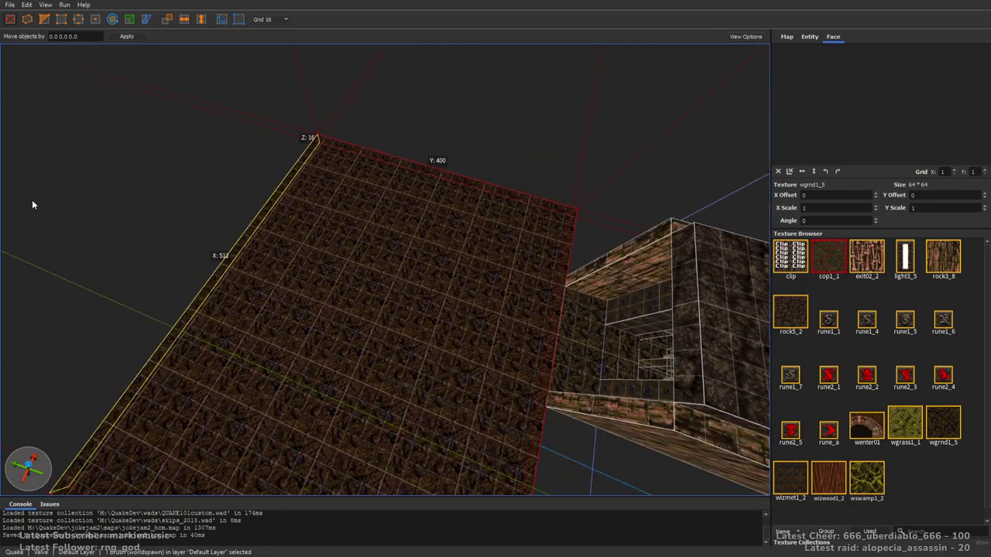
{"action": "mouse_move", "coordinate": [193, 177]}
{"action": "left_mouse_down", "text": "shift"}
{"action": "mouse_move", "coordinate": [85, 178]}
{"action": "mouse_move", "coordinate": [144, 191]}
{"action": "left_mouse_up", "text": "shift"}
Extrude a second floor slab from the edge of the large slab and adjust its width
{"action": "right_click_drag", "start_coordinate": [383, 242], "coordinate": [493, 241]}
{"action": "mouse_move", "coordinate": [418, 237]}
{"action": "right_mouse_down"}
{"action": "mouse_move", "coordinate": [457, 236]}
{"action": "mouse_move", "coordinate": [466, 273]}
{"action": "right_mouse_up"}
{"action": "mouse_move", "coordinate": [465, 271]}
{"action": "left_mouse_down", "text": "ctrl+shift"}
{"action": "mouse_move", "coordinate": [453, 458]}
{"action": "mouse_move", "coordinate": [455, 436]}
{"action": "left_mouse_up", "text": "ctrl+shift"}
{"action": "mouse_move", "coordinate": [208, 300]}
{"action": "left_mouse_down", "text": "shift"}
{"action": "mouse_move", "coordinate": [383, 300]}
{"action": "mouse_move", "coordinate": [366, 299]}
{"action": "left_mouse_up", "text": "shift"}
Extrude another slab beside the new floor section and raise its top into a block
{"action": "right_click_drag", "start_coordinate": [365, 299], "coordinate": [467, 259]}
{"action": "left_click_drag", "start_coordinate": [466, 261], "coordinate": [313, 362], "text": "ctrl+shift"}
{"action": "mouse_move", "coordinate": [313, 362]}
{"action": "right_mouse_down"}
{"action": "mouse_move", "coordinate": [416, 324]}
{"action": "mouse_move", "coordinate": [468, 335]}
{"action": "right_mouse_up"}
{"action": "left_click_drag", "start_coordinate": [467, 335], "coordinate": [478, 267], "text": "shift"}
{"action": "mouse_move", "coordinate": [478, 266]}
{"action": "right_mouse_down"}
{"action": "mouse_move", "coordinate": [534, 269]}
{"action": "mouse_move", "coordinate": [625, 225]}
{"action": "mouse_move", "coordinate": [607, 242]}
{"action": "mouse_move", "coordinate": [505, 245]}
{"action": "right_mouse_up"}
Apply the rock3_8 texture to the two exposed side faces of the raised block
{"action": "key", "text": "Escape"}
{"action": "left_click", "coordinate": [476, 332], "text": "shift"}
{"action": "left_click", "coordinate": [387, 333], "text": "ctrl+shift"}
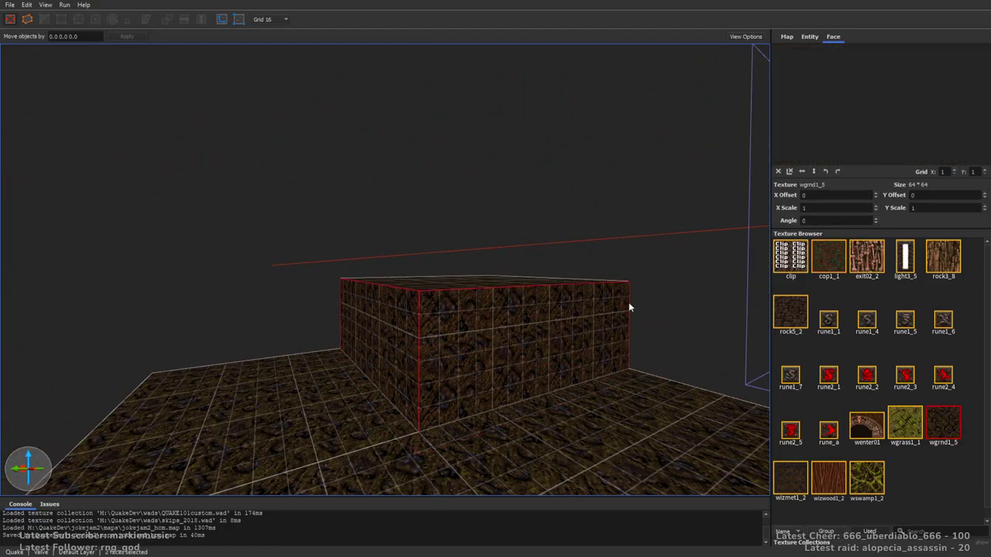
{"action": "left_click", "coordinate": [957, 257]}
Extrude a second raised block from the first one and resize it alongside the lower floor
{"action": "mouse_move", "coordinate": [442, 252]}
{"action": "right_mouse_down"}
{"action": "mouse_move", "coordinate": [427, 268]}
{"action": "mouse_move", "coordinate": [479, 233]}
{"action": "mouse_move", "coordinate": [506, 263]}
{"action": "mouse_move", "coordinate": [427, 214]}
{"action": "mouse_move", "coordinate": [522, 162]}
{"action": "mouse_move", "coordinate": [504, 188]}
{"action": "right_mouse_up"}
{"action": "key", "text": "Escape"}
{"action": "left_click", "coordinate": [505, 186]}
{"action": "left_click_drag", "start_coordinate": [519, 198], "coordinate": [319, 234], "text": "ctrl+shift"}
{"action": "mouse_move", "coordinate": [318, 233]}
{"action": "right_mouse_down"}
{"action": "mouse_move", "coordinate": [396, 249]}
{"action": "mouse_move", "coordinate": [345, 214]}
{"action": "right_mouse_up"}
{"action": "left_click_drag", "start_coordinate": [346, 214], "coordinate": [377, 325], "text": "shift"}
{"action": "mouse_move", "coordinate": [376, 324]}
{"action": "right_mouse_down"}
{"action": "mouse_move", "coordinate": [486, 265]}
{"action": "mouse_move", "coordinate": [462, 260]}
{"action": "right_mouse_up"}
Copy the rock3_8 texture onto the exposed side of the second raised block
{"action": "key", "text": "Escape"}
{"action": "left_click", "coordinate": [483, 288], "text": "shift"}
{"action": "left_click", "coordinate": [388, 271], "text": "alt"}
{"action": "key", "text": "Escape"}
{"action": "key", "text": "a"}
{"action": "right_click_drag", "start_coordinate": [391, 273], "coordinate": [421, 289]}
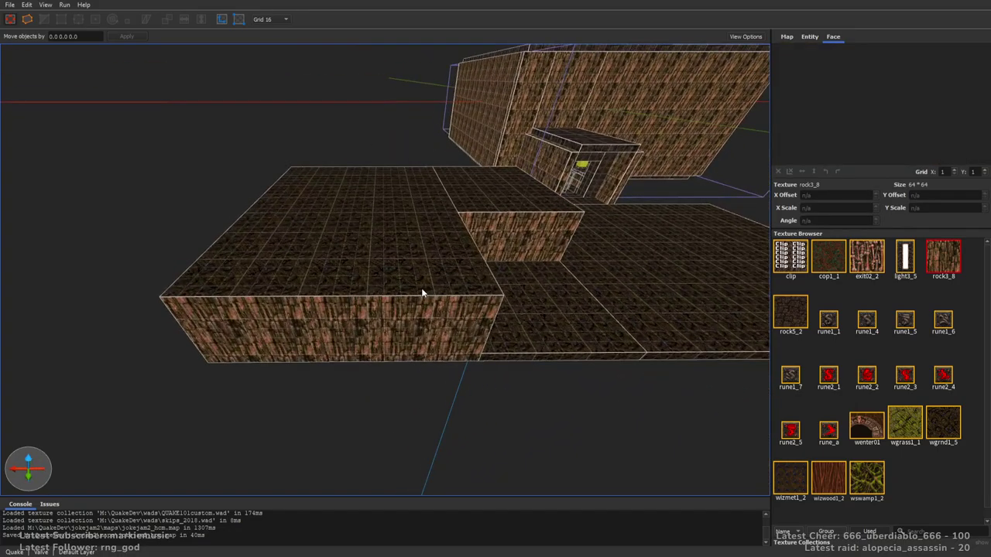
Draw a 256 by 192 unit brush, 16 units high and textured wgrnd1_5, in the corner beside the raised blocks
{"action": "key", "text": "d"}
{"action": "right_click_drag", "start_coordinate": [554, 238], "coordinate": [458, 245]}
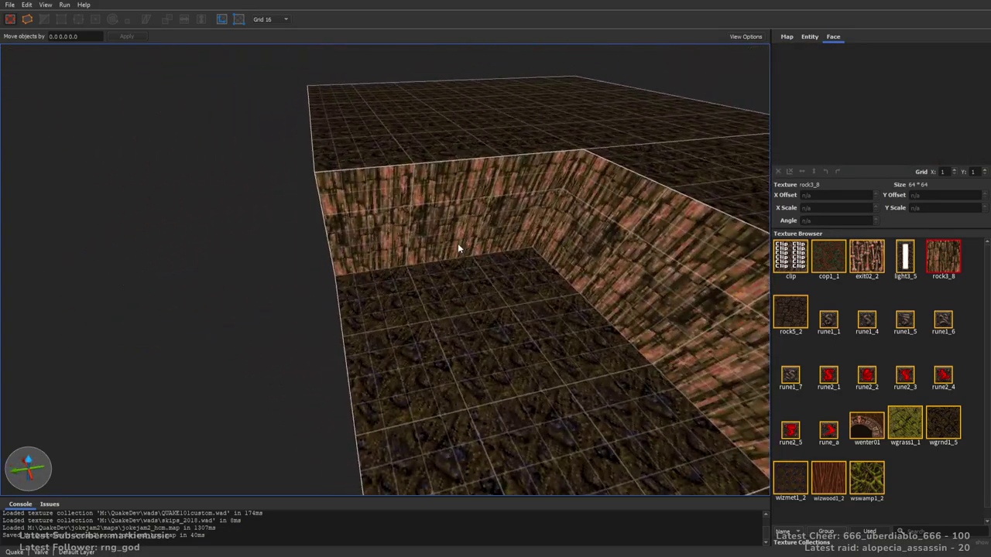
{"action": "left_click", "coordinate": [796, 311]}
{"action": "right_click_drag", "start_coordinate": [567, 265], "coordinate": [614, 281]}
{"action": "key", "text": "a"}
{"action": "left_click", "coordinate": [942, 431]}
{"action": "right_click_drag", "start_coordinate": [499, 271], "coordinate": [575, 286]}
{"action": "key", "text": "a"}
{"action": "mouse_move", "coordinate": [217, 205]}
{"action": "left_mouse_down"}
{"action": "mouse_move", "coordinate": [397, 305]}
{"action": "mouse_move", "coordinate": [456, 310]}
{"action": "left_mouse_up"}
{"action": "key", "text": "s"}
{"action": "key", "text": "d"}
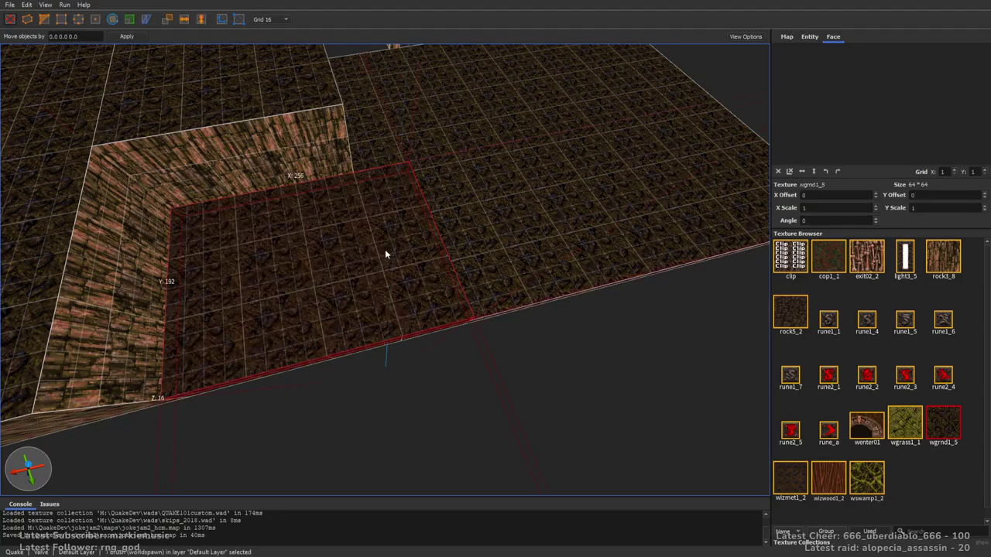
Raise the new brush to the height of the blocks and delete its far upper edge to form a ramp
{"action": "left_click_drag", "start_coordinate": [394, 254], "coordinate": [383, 201], "text": "shift"}
{"action": "key", "text": "e"}
{"action": "left_click", "coordinate": [461, 175]}
{"action": "key", "text": "Delete"}
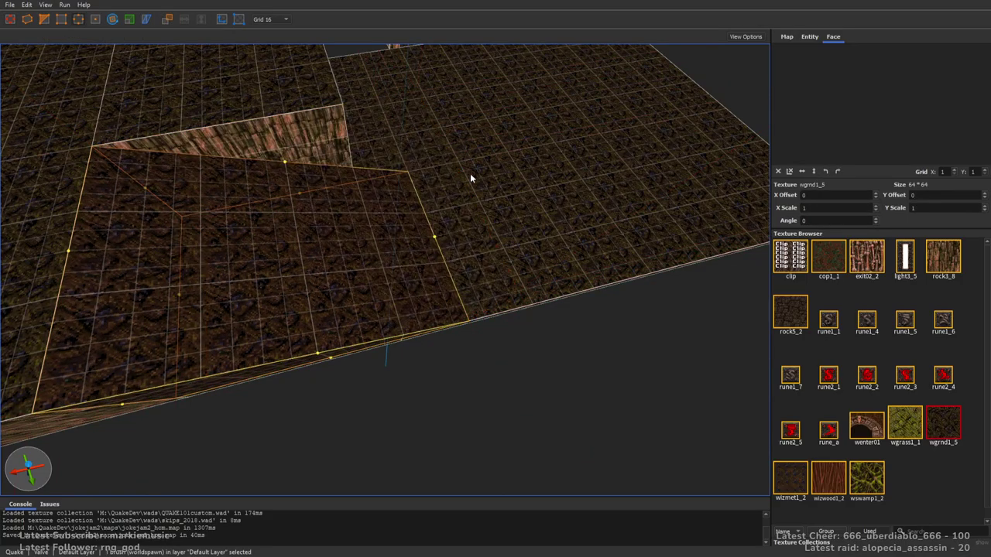
{"action": "key", "text": "Escape"}
{"action": "key", "text": "Escape"}
Copy the rock3_8 texture onto the ramp's side face and save the map
{"action": "right_click_drag", "start_coordinate": [573, 212], "coordinate": [398, 144]}
{"action": "key", "text": "w"}
{"action": "left_click", "coordinate": [539, 296], "text": "shift"}
{"action": "left_click", "coordinate": [477, 355], "text": "alt"}
{"action": "key", "text": "Escape"}
{"action": "key", "text": "s"}
{"action": "mouse_move", "coordinate": [534, 389]}
{"action": "right_mouse_down"}
{"action": "mouse_move", "coordinate": [444, 327]}
{"action": "mouse_move", "coordinate": [378, 253]}
{"action": "right_mouse_up"}
{"action": "left_click", "coordinate": [378, 253]}
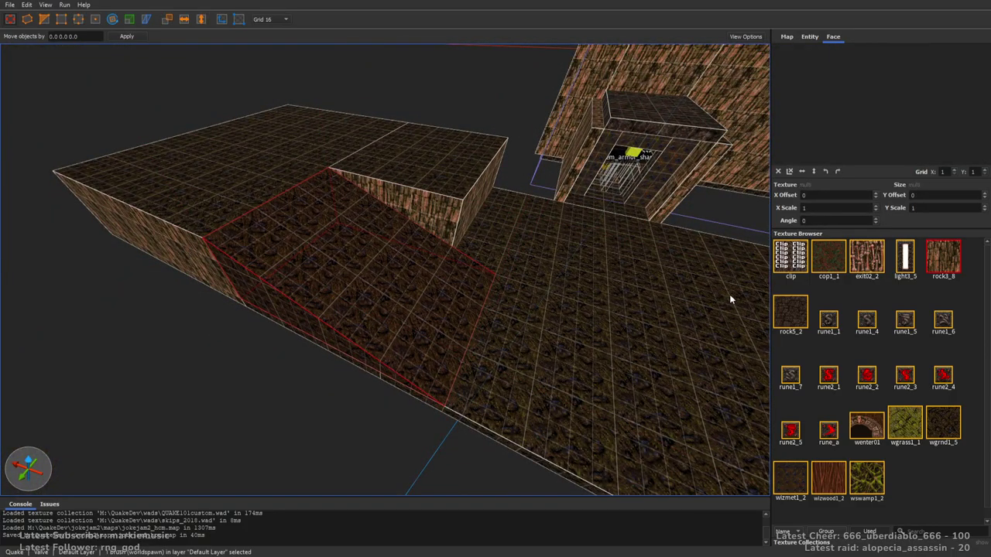
{"action": "key", "text": "Escape"}
{"action": "key", "text": "ctrl+s"}
{"action": "right_click_drag", "start_coordinate": [380, 254], "coordinate": [581, 262]}
{"action": "key", "text": "w"}
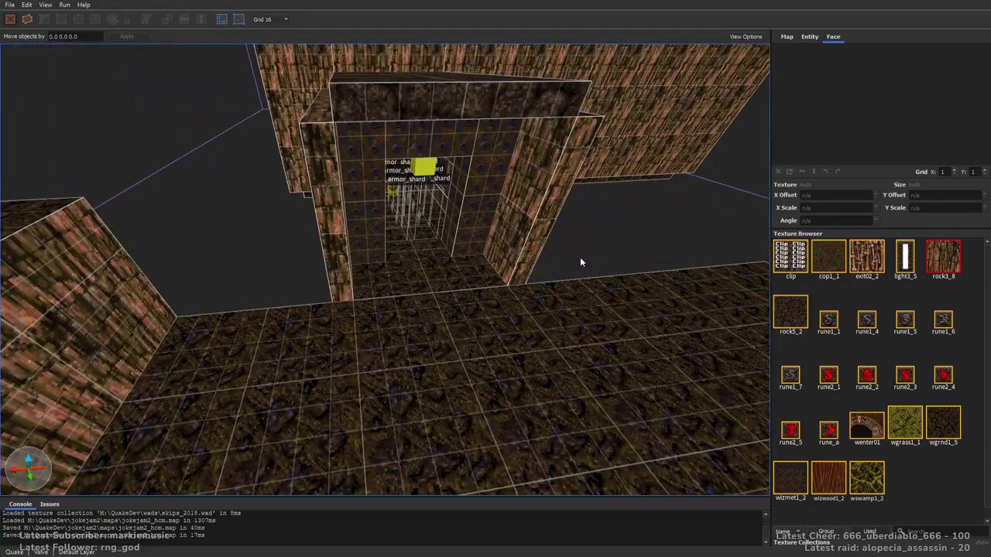
Resize the wall and ceiling brushes that frame the corridor's mouth
{"action": "left_click", "coordinate": [906, 271]}
{"action": "left_click", "coordinate": [934, 265]}
{"action": "right_click_drag", "start_coordinate": [366, 170], "coordinate": [380, 139]}
{"action": "key", "text": "a"}
{"action": "right_click_drag", "start_coordinate": [473, 178], "coordinate": [576, 204]}
{"action": "key", "text": "a"}
{"action": "left_click", "coordinate": [398, 255]}
{"action": "left_click_drag", "start_coordinate": [582, 280], "coordinate": [553, 277], "text": "shift"}
{"action": "key", "text": "d"}
{"action": "mouse_move", "coordinate": [554, 281]}
{"action": "right_mouse_down"}
{"action": "mouse_move", "coordinate": [539, 224]}
{"action": "mouse_move", "coordinate": [457, 283]}
{"action": "mouse_move", "coordinate": [472, 219]}
{"action": "right_mouse_up"}
{"action": "left_click", "coordinate": [473, 218]}
{"action": "left_click_drag", "start_coordinate": [480, 214], "coordinate": [480, 203], "text": "shift"}
{"action": "left_click", "coordinate": [516, 235]}
{"action": "left_click_drag", "start_coordinate": [519, 248], "coordinate": [517, 240], "text": "shift"}
{"action": "key", "text": "Escape"}
Widen the corridor's side wall toward the raised block and raise it to the height of the tall outer wall
{"action": "left_click", "coordinate": [391, 232]}
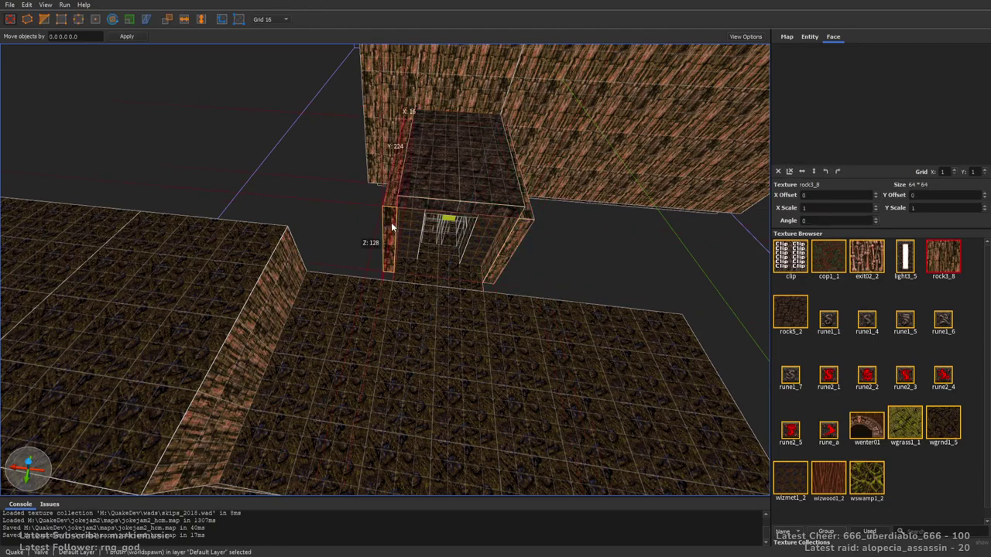
{"action": "left_click_drag", "start_coordinate": [387, 256], "coordinate": [266, 216], "text": "shift"}
{"action": "left_click_drag", "start_coordinate": [347, 208], "coordinate": [351, 34], "text": "shift"}
{"action": "right_click_drag", "start_coordinate": [426, 98], "coordinate": [422, 76]}
{"action": "mouse_move", "coordinate": [407, 76]}
{"action": "left_mouse_down", "text": "shift"}
{"action": "mouse_move", "coordinate": [404, 115]}
{"action": "mouse_move", "coordinate": [405, 3]}
{"action": "left_mouse_up", "text": "shift"}
{"action": "key", "text": "d"}
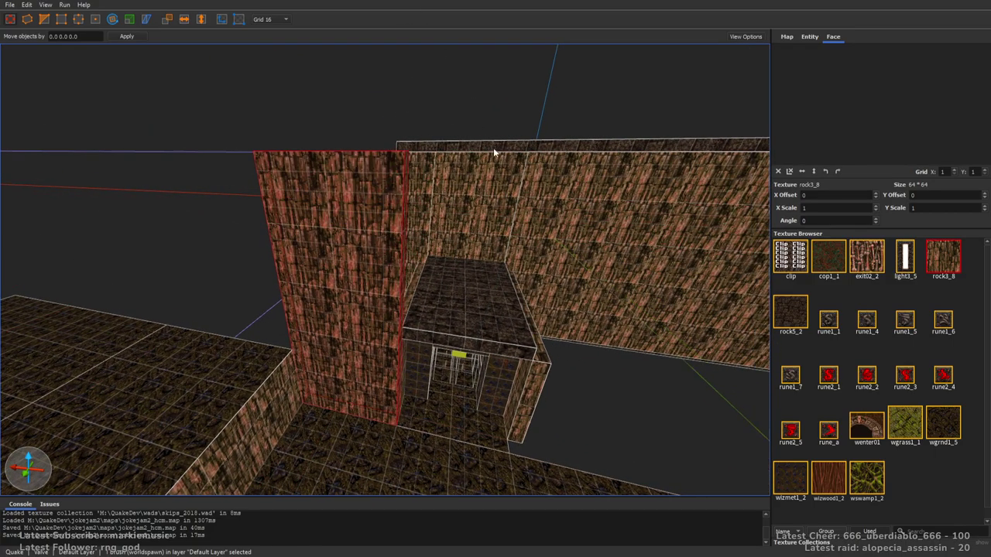
Extrude a new section from the tall wall across the corridor's opening and raise its bottom edge
{"action": "left_click_drag", "start_coordinate": [223, 339], "coordinate": [348, 357], "text": "ctrl+shift"}
{"action": "left_click_drag", "start_coordinate": [283, 423], "coordinate": [298, 378], "text": "shift"}
{"action": "right_click_drag", "start_coordinate": [359, 299], "coordinate": [387, 332]}
{"action": "key", "text": "s"}
Copy the tall wall section to the other side of the corridor's opening, widen it and save the map
{"action": "left_click", "coordinate": [198, 291]}
{"action": "left_click_drag", "start_coordinate": [202, 294], "coordinate": [388, 305], "text": "ctrl"}
{"action": "left_click_drag", "start_coordinate": [480, 307], "coordinate": [650, 335], "text": "shift"}
{"action": "key", "text": "Escape"}
{"action": "right_click_drag", "start_coordinate": [481, 270], "coordinate": [430, 167]}
{"action": "key", "text": "ctrl+s"}
Copy the rock5_2 texture onto the adjoining face at the corridor's opening and save the map
{"action": "key", "text": "w"}
{"action": "key", "text": "w"}
{"action": "left_click", "coordinate": [443, 275], "text": "shift"}
{"action": "left_click", "coordinate": [421, 227], "text": "alt"}
{"action": "key", "text": "Escape"}
{"action": "key", "text": "ctrl+s"}
List all textures instead of only the used ones, filter them with "cra" and choose crate0_side
{"action": "right_click_drag", "start_coordinate": [423, 229], "coordinate": [576, 346]}
{"action": "key", "text": "s"}
{"action": "key", "text": "w"}
{"action": "right_click_drag", "start_coordinate": [425, 320], "coordinate": [494, 308]}
{"action": "key", "text": "d"}
{"action": "key", "text": "w"}
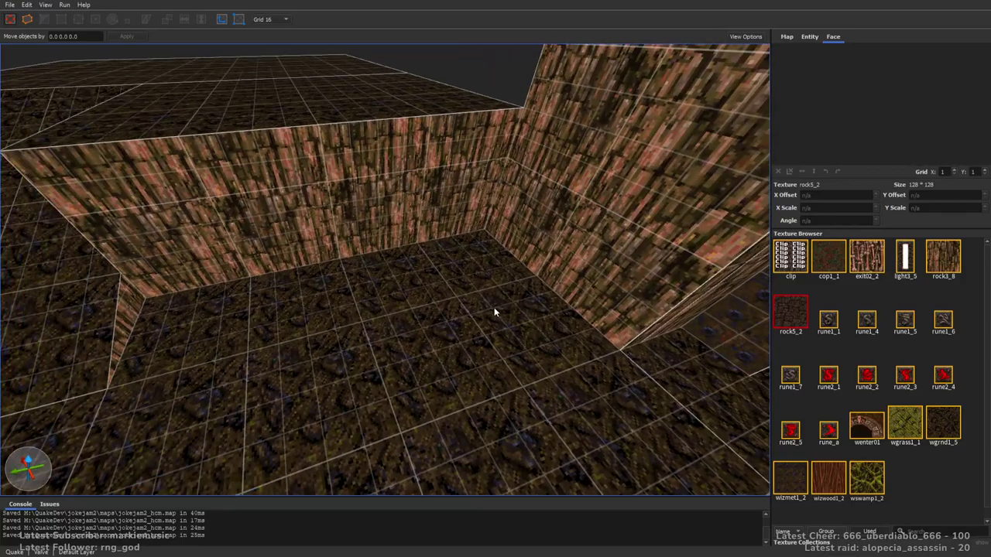
{"action": "left_click", "coordinate": [875, 533]}
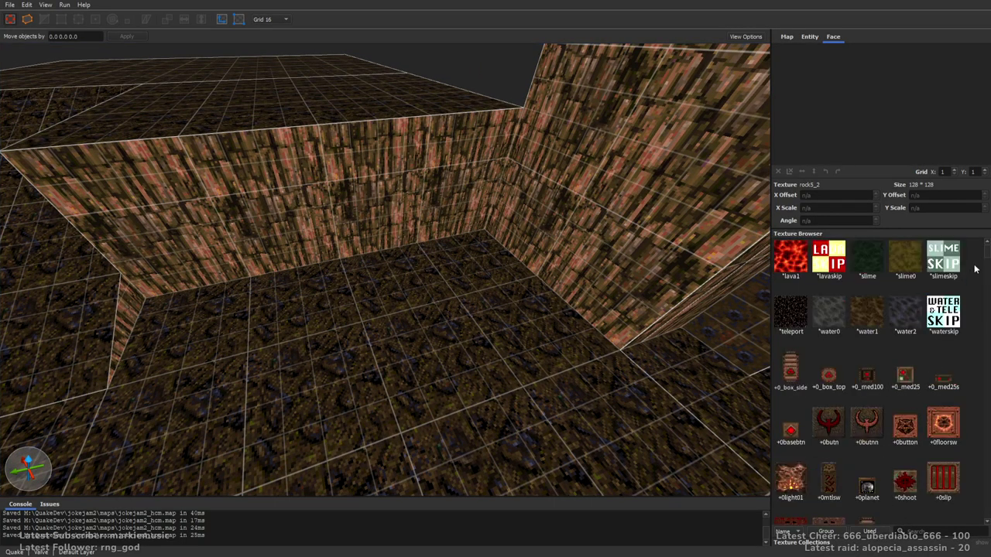
{"action": "left_click_drag", "start_coordinate": [987, 254], "coordinate": [988, 370]}
{"action": "left_click", "coordinate": [910, 531]}
{"action": "type", "text": "cra"}
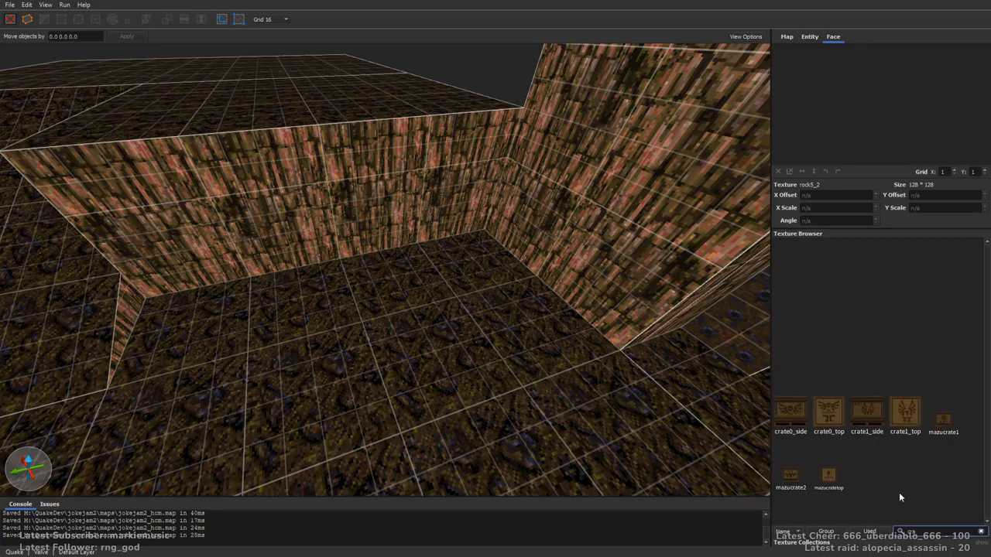
{"action": "left_click", "coordinate": [800, 427]}
Draw a 64-unit cubic crate in the corner between the raised block and the tall wall
{"action": "right_click_drag", "start_coordinate": [480, 259], "coordinate": [486, 259]}
{"action": "left_click_drag", "start_coordinate": [448, 222], "coordinate": [448, 279]}
{"action": "left_click_drag", "start_coordinate": [458, 241], "coordinate": [470, 192], "text": "shift"}
{"action": "right_click_drag", "start_coordinate": [471, 192], "coordinate": [486, 227]}
{"action": "key", "text": "w"}
{"action": "key", "text": "Escape"}
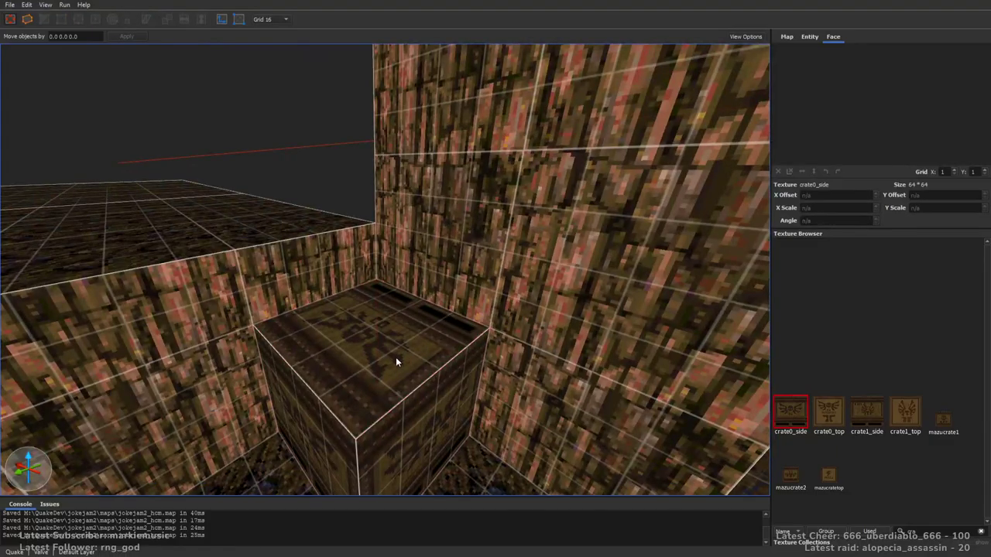
Apply the crate0_top texture to the top and bottom faces of the large crate
{"action": "left_click", "coordinate": [395, 357], "text": "shift"}
{"action": "left_click", "coordinate": [812, 429]}
{"action": "right_click_drag", "start_coordinate": [534, 290], "coordinate": [522, 313]}
{"action": "key", "text": "Escape"}
{"action": "left_click", "coordinate": [384, 291], "text": "shift"}
{"action": "key", "text": "w"}
{"action": "right_click_drag", "start_coordinate": [384, 290], "coordinate": [541, 232]}
{"action": "left_click", "coordinate": [498, 266], "text": "alt"}
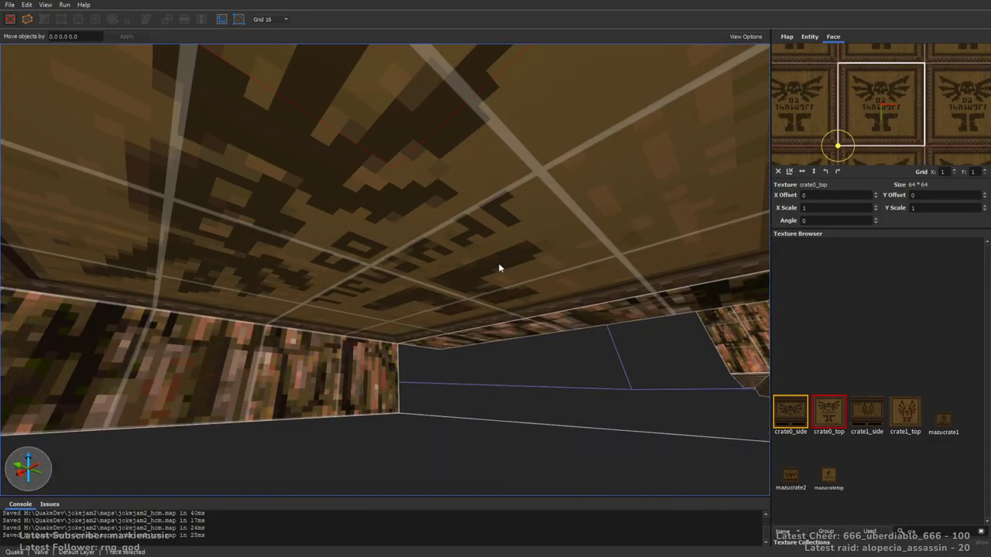
{"action": "key", "text": "Escape"}
Draw a 32-unit cubic crate textured mazucrate1 beside the large crate
{"action": "key", "text": "s"}
{"action": "right_click_drag", "start_coordinate": [464, 299], "coordinate": [474, 333]}
{"action": "key", "text": "w"}
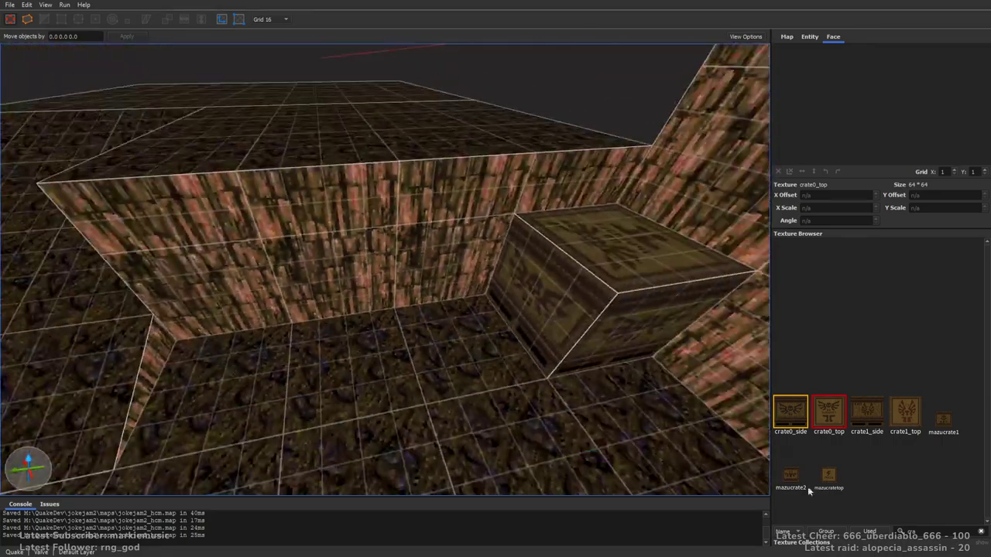
{"action": "left_click", "coordinate": [929, 419]}
{"action": "right_click_drag", "start_coordinate": [433, 294], "coordinate": [439, 305]}
{"action": "mouse_move", "coordinate": [453, 266]}
{"action": "left_mouse_down"}
{"action": "mouse_move", "coordinate": [448, 293]}
{"action": "mouse_move", "coordinate": [458, 256]}
{"action": "left_mouse_up"}
{"action": "key", "text": "Escape"}
Apply the mazucratetop texture to the small crate's top face and copy it to the underside
{"action": "left_click", "coordinate": [462, 249], "text": "shift"}
{"action": "left_click", "coordinate": [836, 483]}
{"action": "key", "text": "Escape"}
{"action": "right_click_drag", "start_coordinate": [402, 247], "coordinate": [437, 211]}
{"action": "left_click", "coordinate": [415, 243], "text": "shift"}
{"action": "key", "text": "w"}
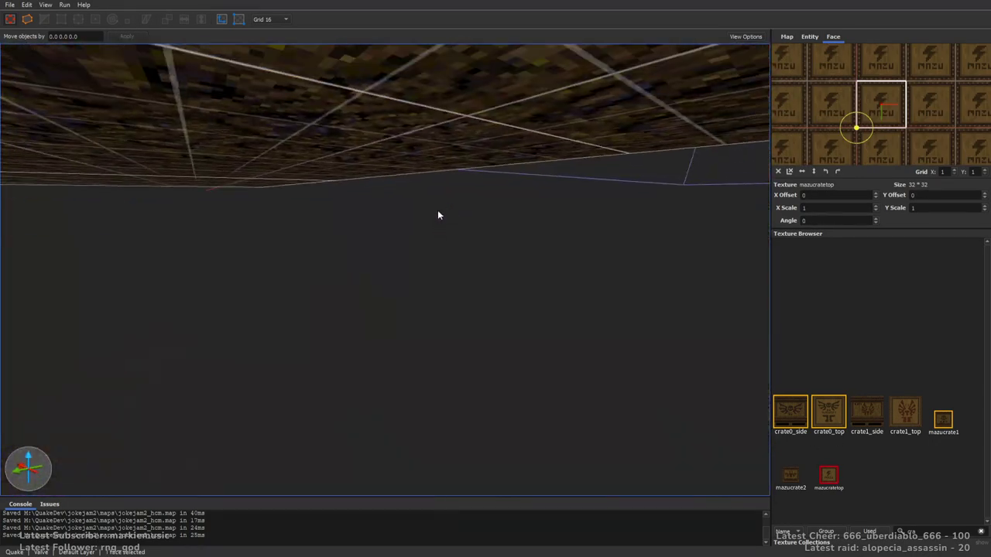
{"action": "key", "text": "s"}
{"action": "key", "text": "Escape"}
{"action": "key", "text": "s"}
Turn the small crate into a func_detail entity and set its _phong property to 1
{"action": "mouse_move", "coordinate": [451, 170]}
{"action": "right_mouse_down"}
{"action": "mouse_move", "coordinate": [421, 268]}
{"action": "mouse_move", "coordinate": [377, 274]}
{"action": "right_mouse_up"}
{"action": "left_click", "coordinate": [377, 275]}
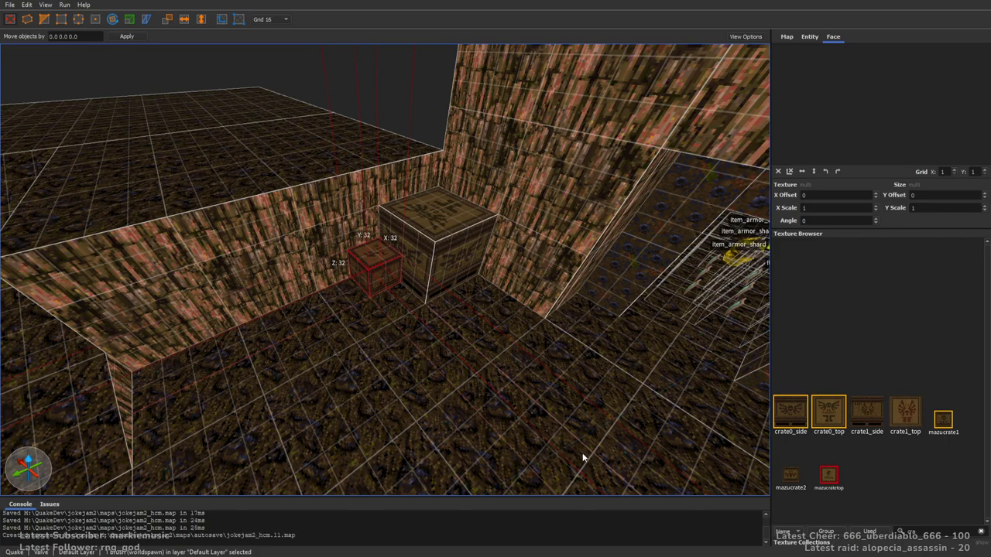
{"action": "left_click", "coordinate": [809, 36]}
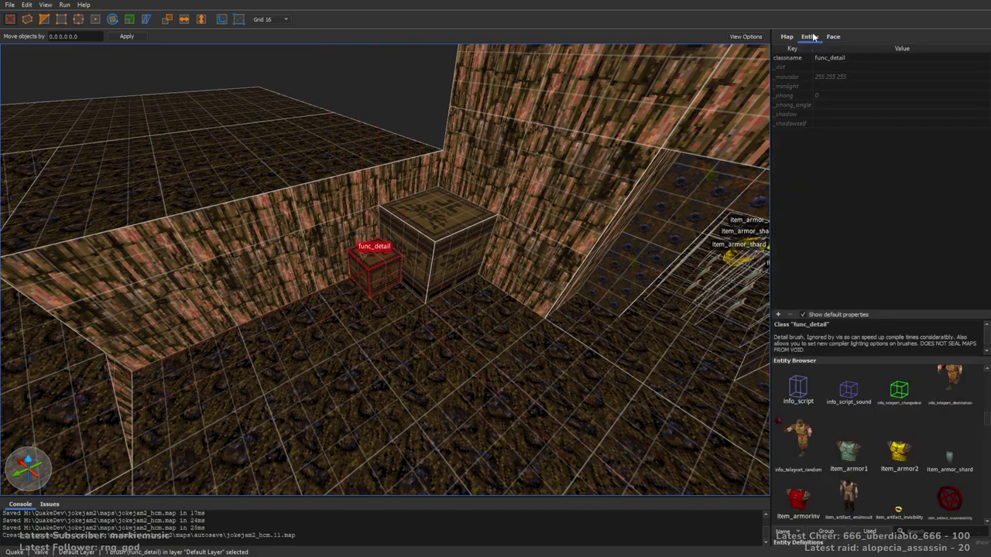
{"action": "double_click", "coordinate": [833, 96]}
{"action": "type", "text": "1"}
{"action": "key", "text": "Return"}
{"action": "right_click_drag", "start_coordinate": [586, 168], "coordinate": [553, 174]}
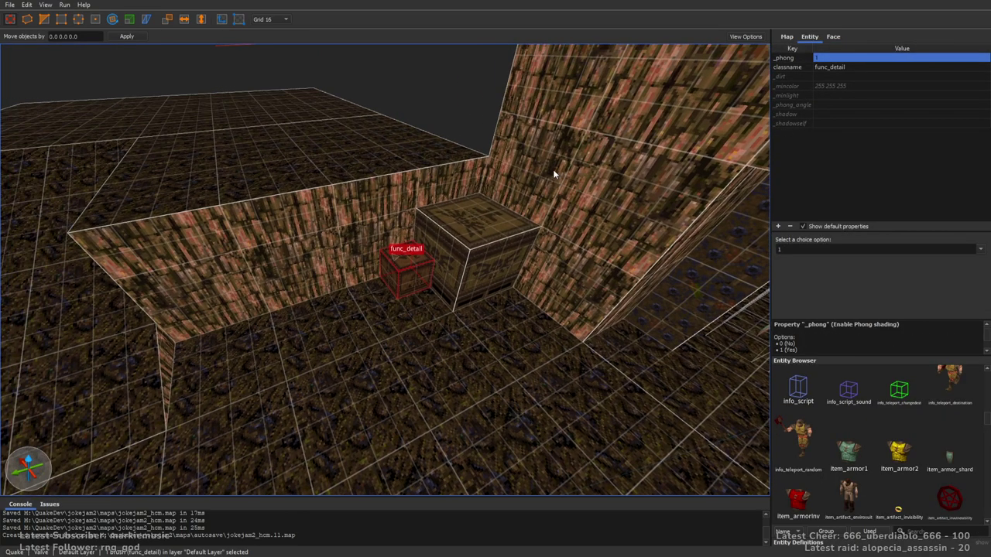
Turn the large crate into a func_detail entity with _phong 1 and _phong_angle 88, and save the map
{"action": "left_click", "coordinate": [528, 232]}
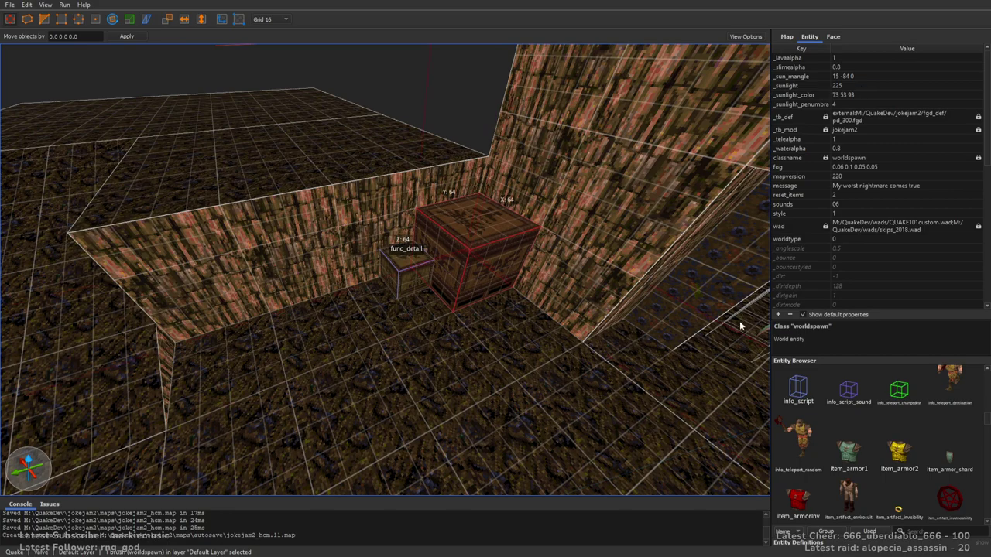
{"action": "key", "text": "alt+d"}
{"action": "double_click", "coordinate": [829, 97]}
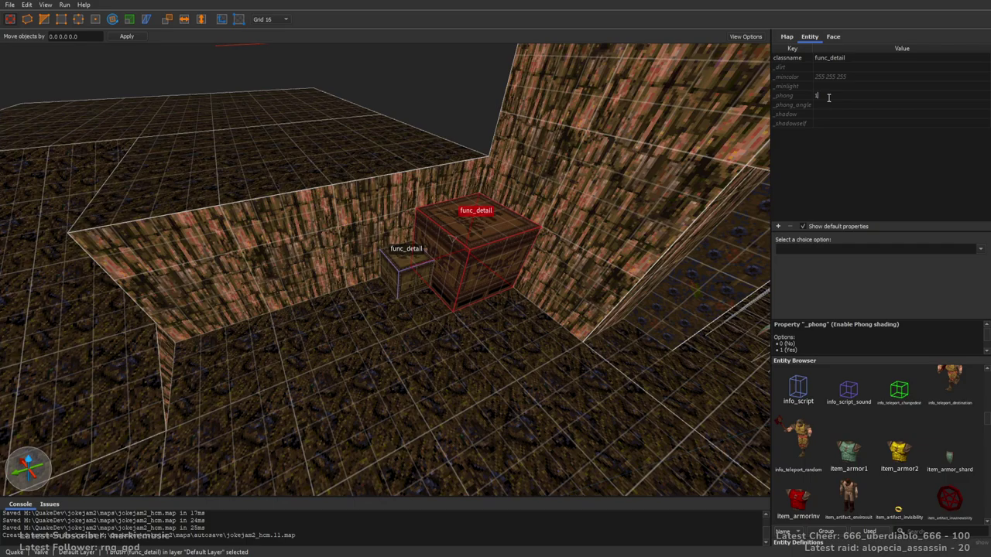
{"action": "type", "text": "1"}
{"action": "key", "text": "Return"}
{"action": "double_click", "coordinate": [841, 105]}
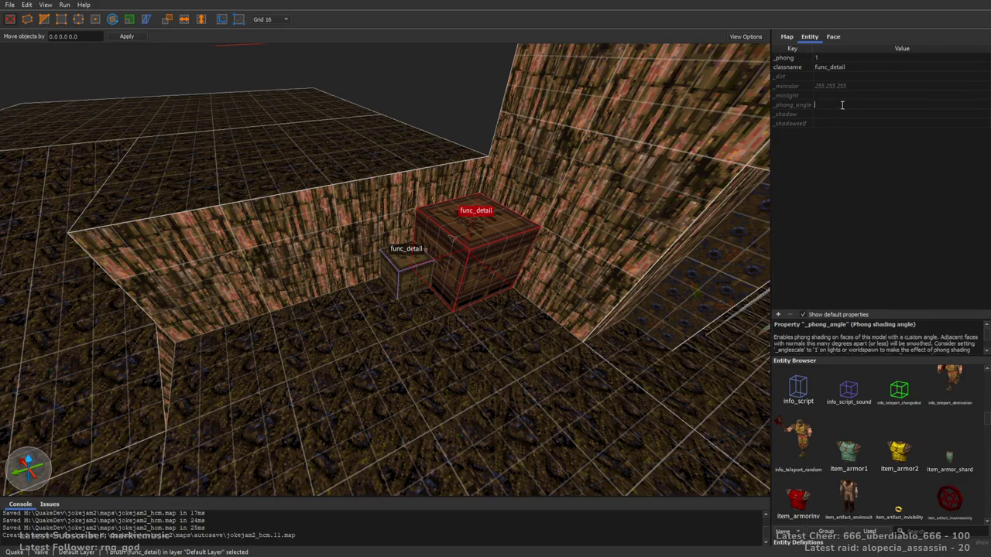
{"action": "type", "text": "88"}
{"action": "key", "text": "Return"}
{"action": "right_click_drag", "start_coordinate": [626, 183], "coordinate": [553, 220]}
{"action": "key", "text": "Escape"}
{"action": "key", "text": "ctrl+s"}
{"action": "key", "text": "ctrl+s"}
Extrude a new section from the outer edge of the 512-unit ground brush and narrow it from both sides
{"action": "mouse_move", "coordinate": [436, 237]}
{"action": "right_mouse_down"}
{"action": "mouse_move", "coordinate": [652, 212]}
{"action": "mouse_move", "coordinate": [420, 212]}
{"action": "mouse_move", "coordinate": [560, 202]}
{"action": "mouse_move", "coordinate": [488, 236]}
{"action": "mouse_move", "coordinate": [449, 239]}
{"action": "mouse_move", "coordinate": [442, 199]}
{"action": "mouse_move", "coordinate": [451, 222]}
{"action": "mouse_move", "coordinate": [506, 237]}
{"action": "mouse_move", "coordinate": [491, 248]}
{"action": "mouse_move", "coordinate": [425, 249]}
{"action": "right_mouse_up"}
{"action": "key", "text": "a"}
{"action": "key", "text": "d"}
{"action": "key", "text": "a"}
{"action": "key", "text": "d"}
{"action": "key", "text": "s"}
{"action": "key", "text": "a"}
{"action": "key", "text": "d"}
{"action": "left_click", "coordinate": [424, 250]}
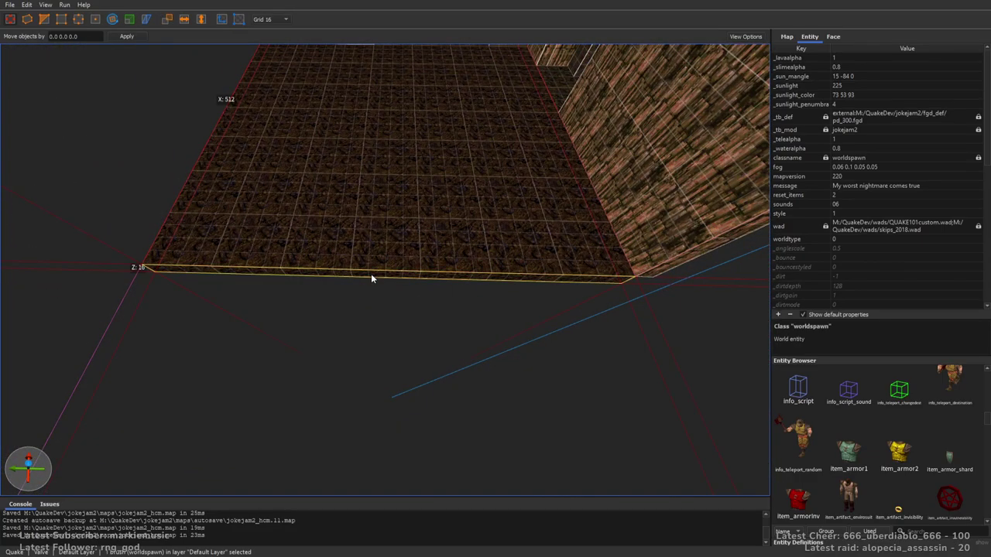
{"action": "left_click_drag", "start_coordinate": [371, 274], "coordinate": [362, 424], "text": "ctrl+shift"}
{"action": "left_click_drag", "start_coordinate": [46, 291], "coordinate": [213, 294], "text": "shift"}
{"action": "mouse_move", "coordinate": [681, 300]}
{"action": "left_mouse_down", "text": "shift"}
{"action": "mouse_move", "coordinate": [426, 294]}
{"action": "mouse_move", "coordinate": [459, 292]}
{"action": "left_mouse_up", "text": "shift"}
{"action": "mouse_move", "coordinate": [366, 295]}
{"action": "right_mouse_down"}
{"action": "mouse_move", "coordinate": [434, 271]}
{"action": "mouse_move", "coordinate": [483, 293]}
{"action": "mouse_move", "coordinate": [471, 294]}
{"action": "mouse_move", "coordinate": [531, 281]}
{"action": "mouse_move", "coordinate": [480, 295]}
{"action": "mouse_move", "coordinate": [416, 221]}
{"action": "mouse_move", "coordinate": [490, 240]}
{"action": "mouse_move", "coordinate": [365, 254]}
{"action": "right_mouse_up"}
{"action": "key", "text": "a"}
{"action": "key", "text": "w"}
{"action": "key", "text": "Escape"}
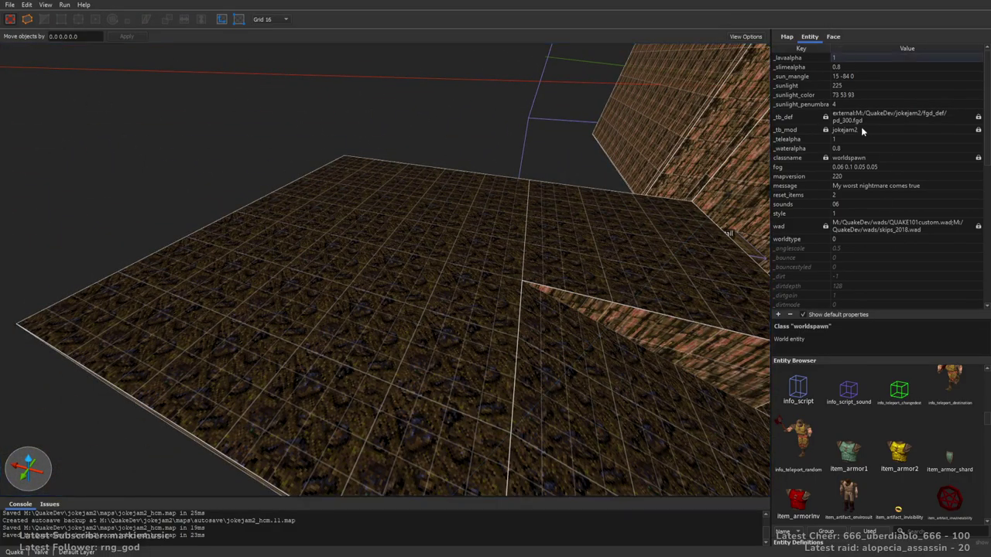
Draw a 128 by 448 unit slab, 16 units high and textured cop1_1, along the outer end of the raised ground
{"action": "left_click", "coordinate": [831, 37]}
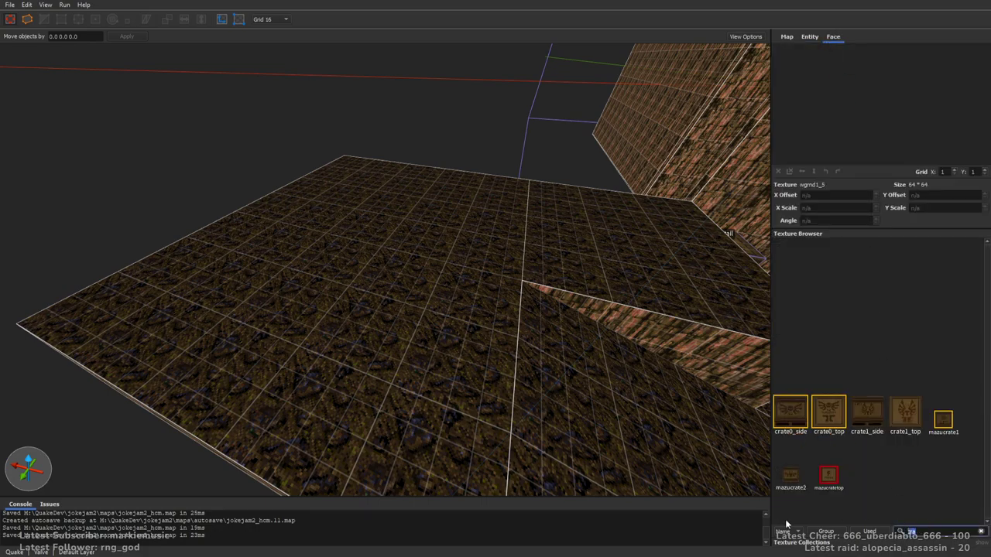
{"action": "left_click", "coordinate": [867, 531]}
{"action": "left_click", "coordinate": [870, 532]}
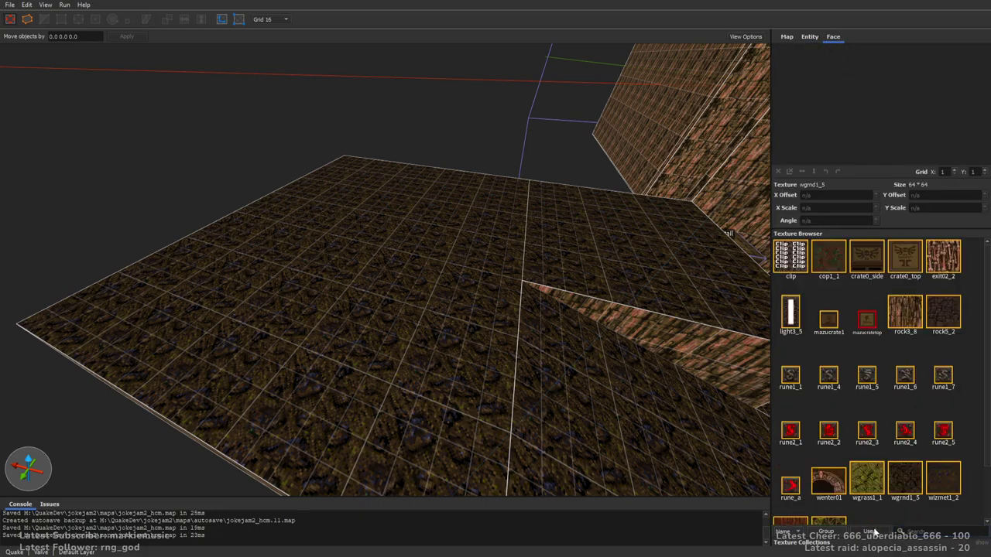
{"action": "left_click_drag", "start_coordinate": [988, 262], "coordinate": [980, 244]}
{"action": "left_click", "coordinate": [825, 259]}
{"action": "right_click_drag", "start_coordinate": [570, 226], "coordinate": [408, 237]}
{"action": "key", "text": "d"}
{"action": "left_click_drag", "start_coordinate": [221, 263], "coordinate": [536, 293]}
{"action": "mouse_move", "coordinate": [536, 293]}
{"action": "right_mouse_down"}
{"action": "mouse_move", "coordinate": [303, 246]}
{"action": "mouse_move", "coordinate": [425, 234]}
{"action": "mouse_move", "coordinate": [437, 295]}
{"action": "right_mouse_up"}
{"action": "key", "text": "s"}
{"action": "mouse_move", "coordinate": [437, 295]}
{"action": "left_mouse_down", "text": "shift"}
{"action": "mouse_move", "coordinate": [424, 257]}
{"action": "mouse_move", "coordinate": [426, 310]}
{"action": "left_mouse_up", "text": "shift"}
{"action": "key", "text": "a"}
{"action": "mouse_move", "coordinate": [505, 267]}
{"action": "right_mouse_down"}
{"action": "mouse_move", "coordinate": [515, 267]}
{"action": "mouse_move", "coordinate": [511, 295]}
{"action": "right_mouse_up"}
{"action": "left_click_drag", "start_coordinate": [511, 295], "coordinate": [403, 319], "text": "shift"}
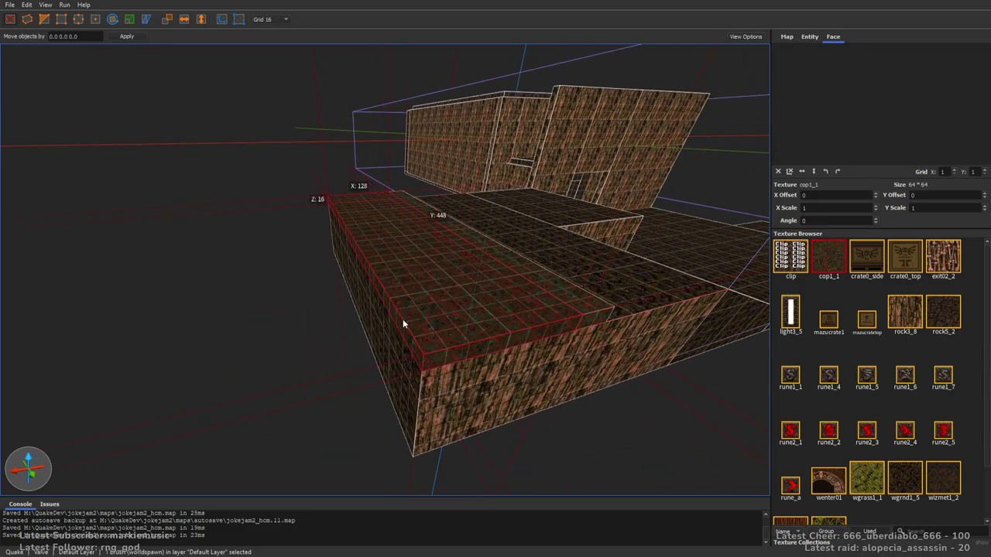
Stack a second cop1_1 slab on the first one, set back from its front edge to form a step
{"action": "left_click_drag", "start_coordinate": [490, 297], "coordinate": [519, 278], "text": "shift"}
{"action": "key", "text": "d"}
{"action": "mouse_move", "coordinate": [520, 278]}
{"action": "right_mouse_down"}
{"action": "mouse_move", "coordinate": [556, 261]}
{"action": "mouse_move", "coordinate": [543, 262]}
{"action": "right_mouse_up"}
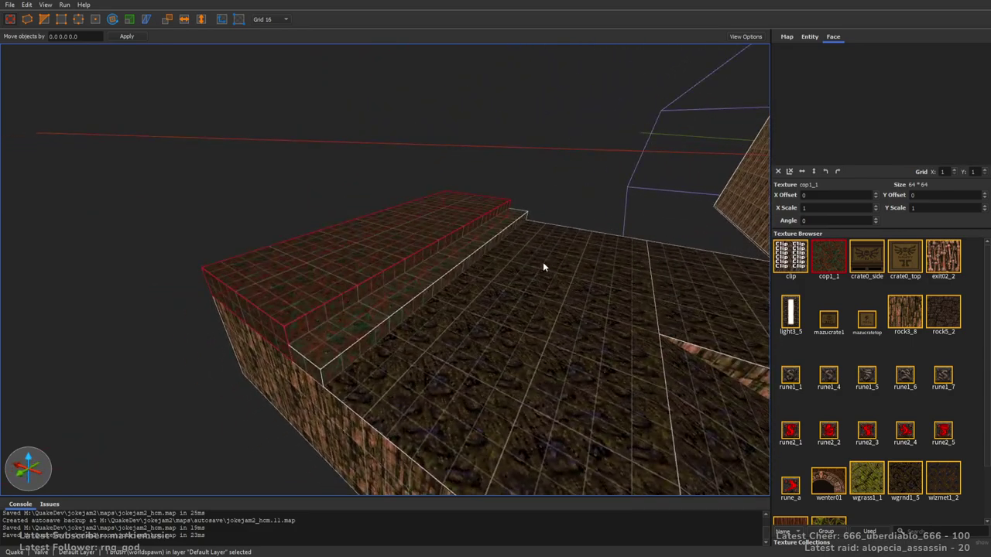
{"action": "key", "text": "Escape"}
Apply the metal1_4 texture to the front faces of both steps
{"action": "key", "text": "w"}
{"action": "mouse_move", "coordinate": [414, 267]}
{"action": "right_mouse_down"}
{"action": "mouse_move", "coordinate": [500, 242]}
{"action": "mouse_move", "coordinate": [360, 265]}
{"action": "right_mouse_up"}
{"action": "key", "text": "w"}
{"action": "key", "text": "w"}
{"action": "key", "text": "d"}
{"action": "left_click", "coordinate": [485, 344], "text": "shift"}
{"action": "left_click", "coordinate": [466, 310], "text": "ctrl+shift"}
{"action": "left_click", "coordinate": [860, 532]}
{"action": "left_click_drag", "start_coordinate": [986, 252], "coordinate": [987, 335]}
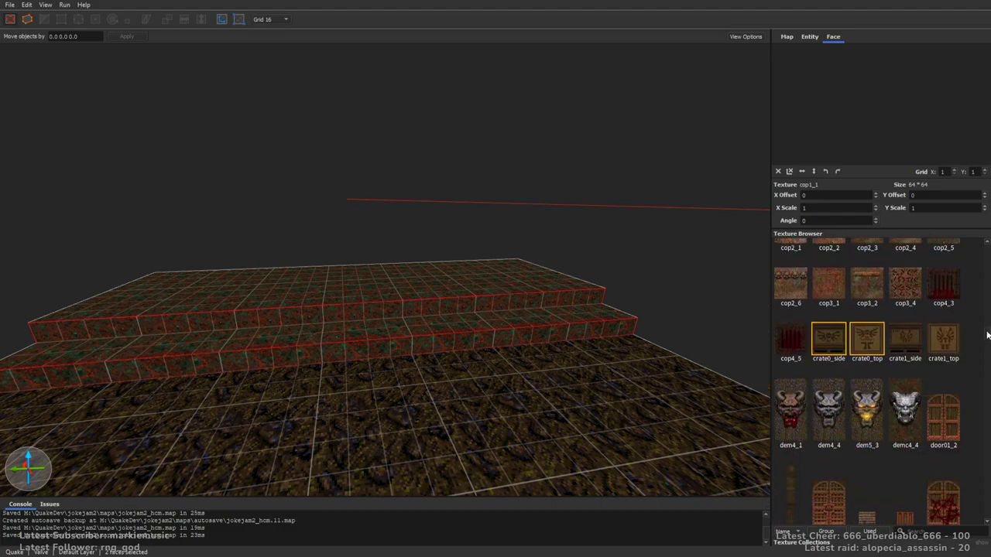
{"action": "left_click", "coordinate": [803, 299]}
{"action": "left_click_drag", "start_coordinate": [987, 330], "coordinate": [987, 386]}
{"action": "left_click", "coordinate": [943, 314]}
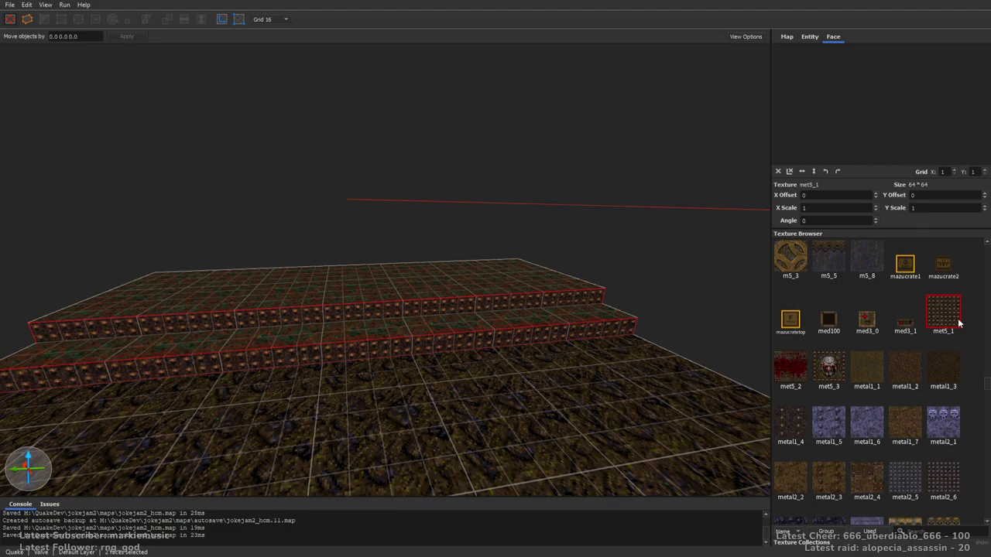
{"action": "left_click", "coordinate": [780, 437]}
{"action": "right_click_drag", "start_coordinate": [627, 257], "coordinate": [655, 274]}
{"action": "key", "text": "Escape"}
Filter the textures with "cop" and apply cop1_2 to the top face of the lower step
{"action": "left_click", "coordinate": [420, 279], "text": "shift"}
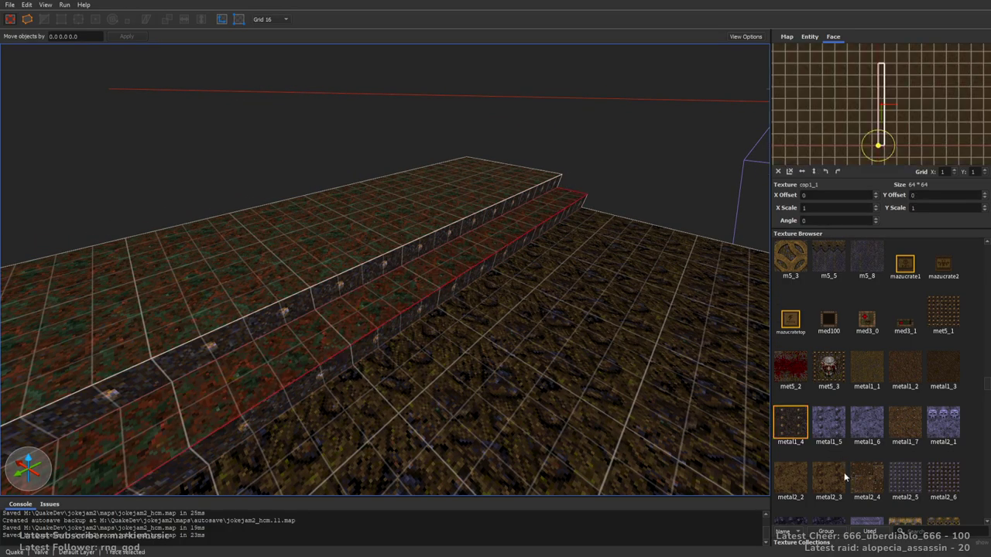
{"action": "left_click", "coordinate": [923, 530]}
{"action": "type", "text": "copp"}
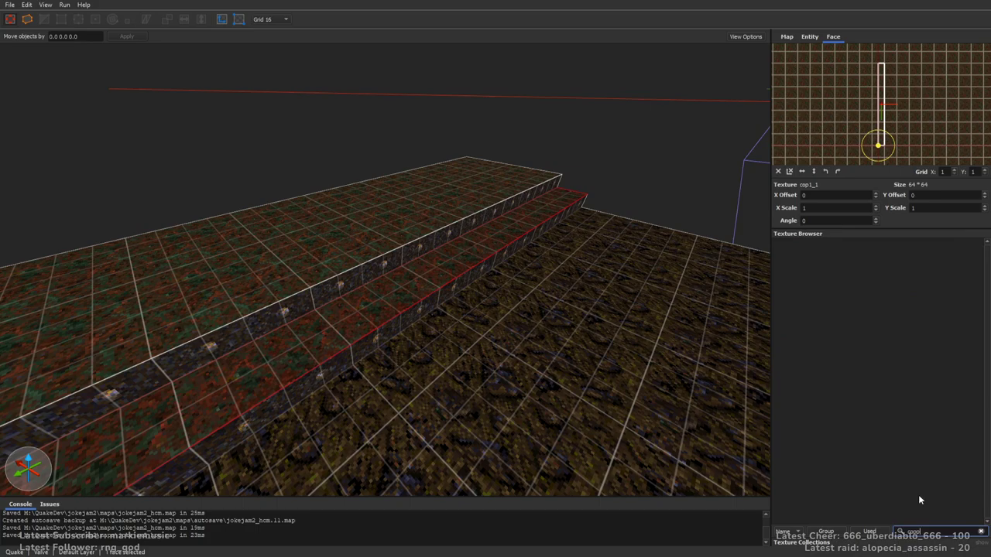
{"action": "key", "text": "BackSpace"}
{"action": "left_click", "coordinate": [835, 268]}
{"action": "right_click_drag", "start_coordinate": [529, 205], "coordinate": [541, 209]}
{"action": "key", "text": "Escape"}
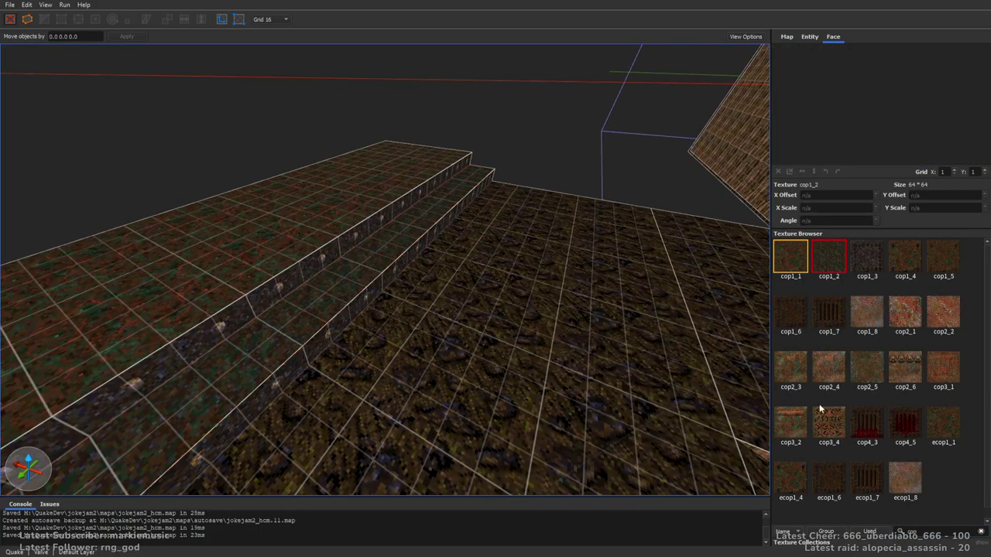
Clear the texture filter, then turn on texture lock with the large crate beside the low wall selected
{"action": "left_click_drag", "start_coordinate": [925, 530], "coordinate": [905, 531]}
{"action": "key", "text": "BackSpace"}
{"action": "right_click_drag", "start_coordinate": [570, 268], "coordinate": [594, 276]}
{"action": "scroll", "coordinate": [493, 232], "scroll_direction": "down", "scroll_amount": 5}
{"action": "right_click_drag", "start_coordinate": [503, 229], "coordinate": [529, 332]}
{"action": "scroll", "coordinate": [593, 216], "scroll_direction": "up", "scroll_amount": 5}
{"action": "left_click", "coordinate": [528, 342]}
{"action": "left_click", "coordinate": [221, 17]}
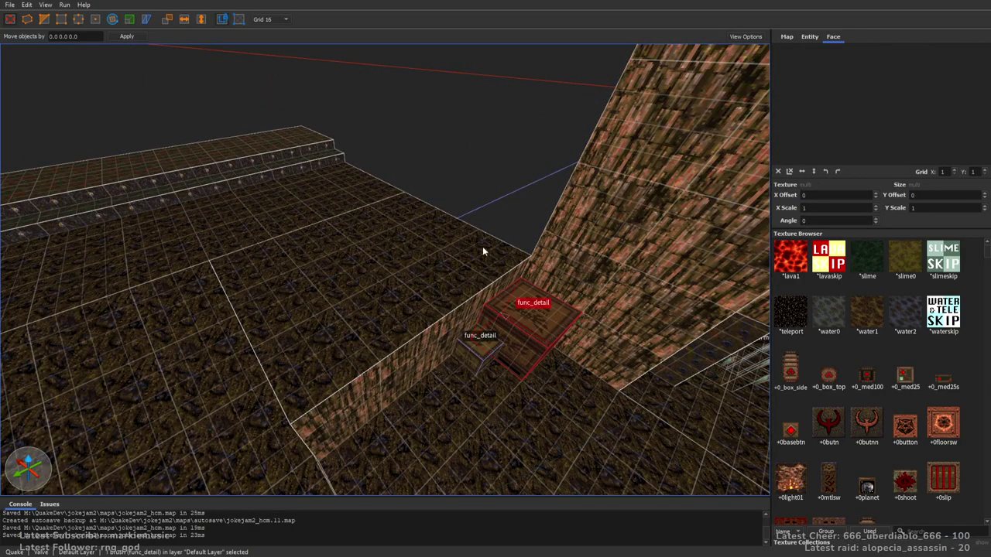
Place a copy of the 64-unit crate on the raised ground near its front edge
{"action": "key", "text": "a"}
{"action": "left_click_drag", "start_coordinate": [535, 322], "coordinate": [355, 271], "text": "ctrl"}
{"action": "right_click_drag", "start_coordinate": [355, 272], "coordinate": [427, 264]}
{"action": "key", "text": "w"}
{"action": "key", "text": "a"}
{"action": "left_click_drag", "start_coordinate": [470, 275], "coordinate": [504, 286]}
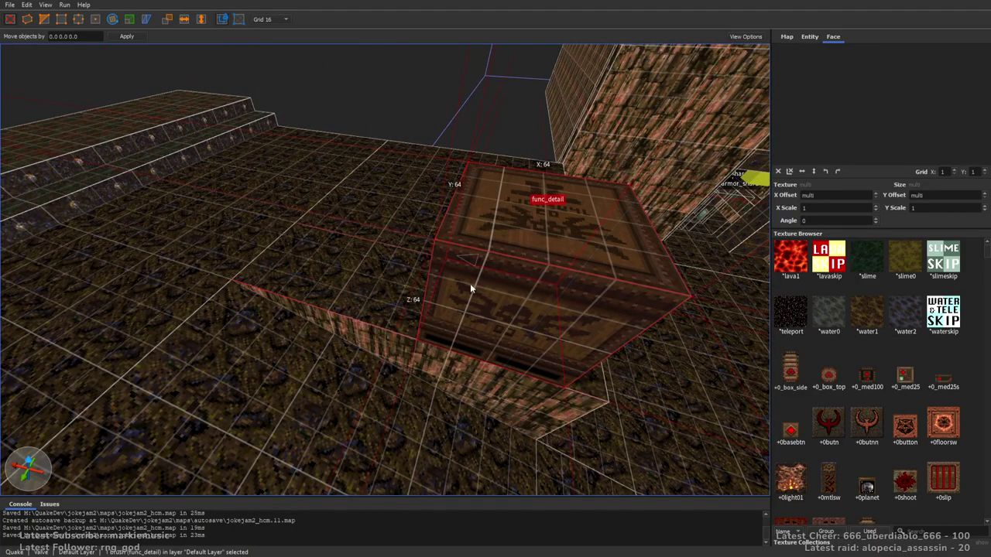
{"action": "key", "text": "Right"}
{"action": "right_click_drag", "start_coordinate": [393, 263], "coordinate": [277, 242]}
{"action": "key", "text": "s"}
Place a copy of the small crate on the raised ground beside the large one
{"action": "left_click", "coordinate": [396, 271]}
{"action": "right_click_drag", "start_coordinate": [396, 271], "coordinate": [449, 275]}
{"action": "key", "text": "w"}
{"action": "right_click_drag", "start_coordinate": [411, 317], "coordinate": [444, 359]}
{"action": "key", "text": "w"}
{"action": "left_click_drag", "start_coordinate": [444, 360], "coordinate": [484, 260]}
{"action": "key", "text": "Right"}
{"action": "right_click_drag", "start_coordinate": [467, 258], "coordinate": [561, 242]}
{"action": "key", "text": "a"}
{"action": "left_click_drag", "start_coordinate": [561, 241], "coordinate": [389, 217]}
{"action": "right_click_drag", "start_coordinate": [389, 219], "coordinate": [423, 224]}
{"action": "key", "text": "w"}
Duplicate the large crate and set the copy on the open lower ground
{"action": "left_click", "coordinate": [362, 266]}
{"action": "right_click_drag", "start_coordinate": [362, 265], "coordinate": [354, 284]}
{"action": "key", "text": "ctrl+d"}
{"action": "left_click_drag", "start_coordinate": [295, 276], "coordinate": [338, 301]}
{"action": "key", "text": "Down"}
{"action": "right_click_drag", "start_coordinate": [460, 291], "coordinate": [461, 243]}
{"action": "left_click_drag", "start_coordinate": [460, 243], "coordinate": [554, 366]}
Stack another 64-unit copy directly on top of the crate on the lower ground
{"action": "right_click_drag", "start_coordinate": [458, 333], "coordinate": [503, 308]}
{"action": "key", "text": "a"}
{"action": "key", "text": "w"}
{"action": "key", "text": "s"}
{"action": "key", "text": "d"}
{"action": "key", "text": "w"}
{"action": "right_click_drag", "start_coordinate": [587, 290], "coordinate": [561, 293]}
{"action": "key", "text": "s"}
{"action": "left_click_drag", "start_coordinate": [527, 384], "coordinate": [545, 289], "text": "ctrl+alt"}
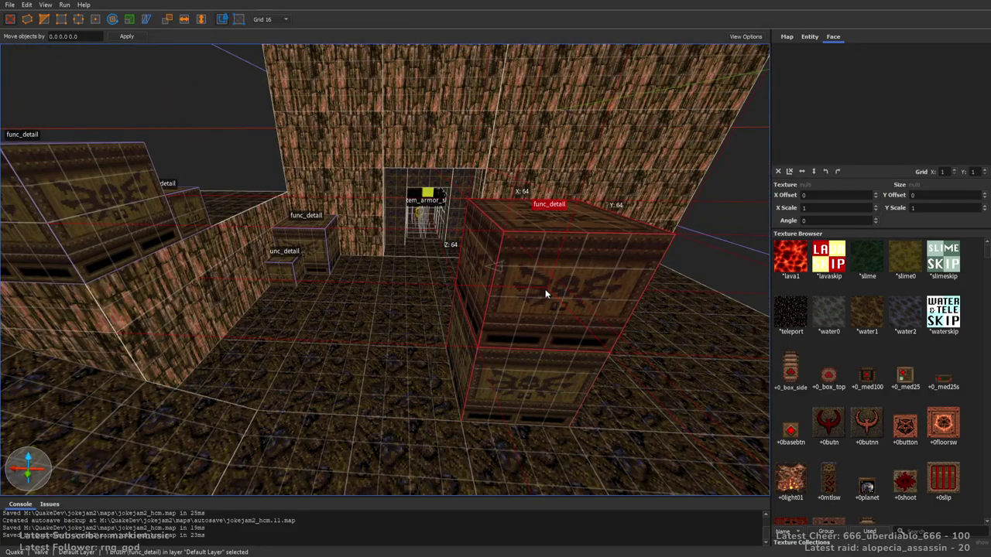
{"action": "right_click_drag", "start_coordinate": [490, 212], "coordinate": [517, 245]}
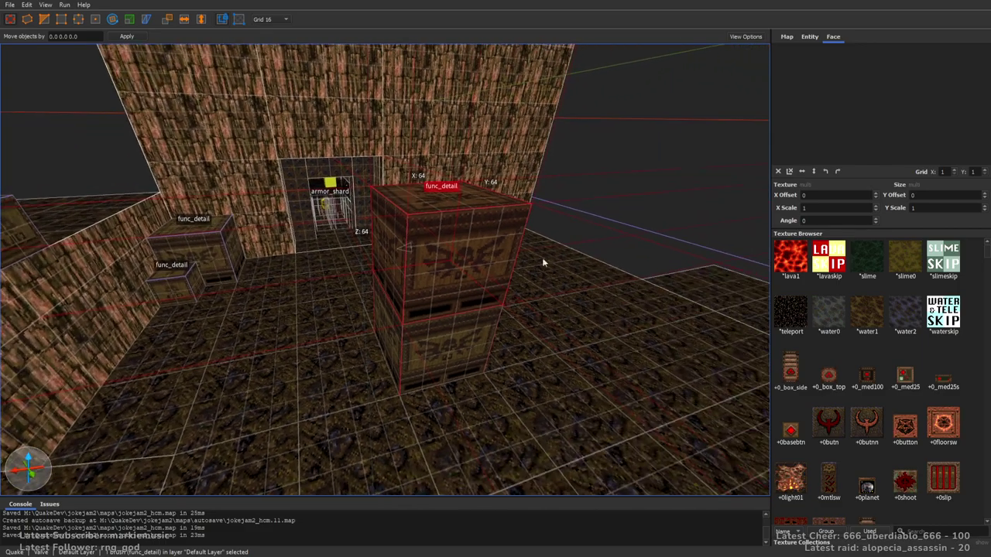
Filter the textures with "crate" and apply crate1_top to the top face of the upper stacked crate
{"action": "left_click", "coordinate": [926, 530]}
{"action": "type", "text": "crate"}
{"action": "right_click_drag", "start_coordinate": [595, 289], "coordinate": [554, 358]}
{"action": "key", "text": "w"}
{"action": "key", "text": "Escape"}
{"action": "left_click", "coordinate": [467, 299], "text": "shift"}
{"action": "left_click", "coordinate": [900, 422]}
Apply crate1_side to the four side faces of the upper stacked crate and save the map
{"action": "right_click_drag", "start_coordinate": [414, 159], "coordinate": [455, 224]}
{"action": "key", "text": "w"}
{"action": "key", "text": "Escape"}
{"action": "left_click", "coordinate": [332, 147], "text": "shift"}
{"action": "right_click_drag", "start_coordinate": [571, 247], "coordinate": [592, 89]}
{"action": "key", "text": "w"}
{"action": "left_click", "coordinate": [456, 219], "text": "alt"}
{"action": "key", "text": "Escape"}
{"action": "key", "text": "s"}
{"action": "right_click_drag", "start_coordinate": [456, 217], "coordinate": [571, 292]}
{"action": "left_click", "coordinate": [408, 258], "text": "shift"}
{"action": "left_click", "coordinate": [371, 249], "text": "ctrl+shift"}
{"action": "right_click_drag", "start_coordinate": [327, 251], "coordinate": [479, 286]}
{"action": "left_click", "coordinate": [859, 411]}
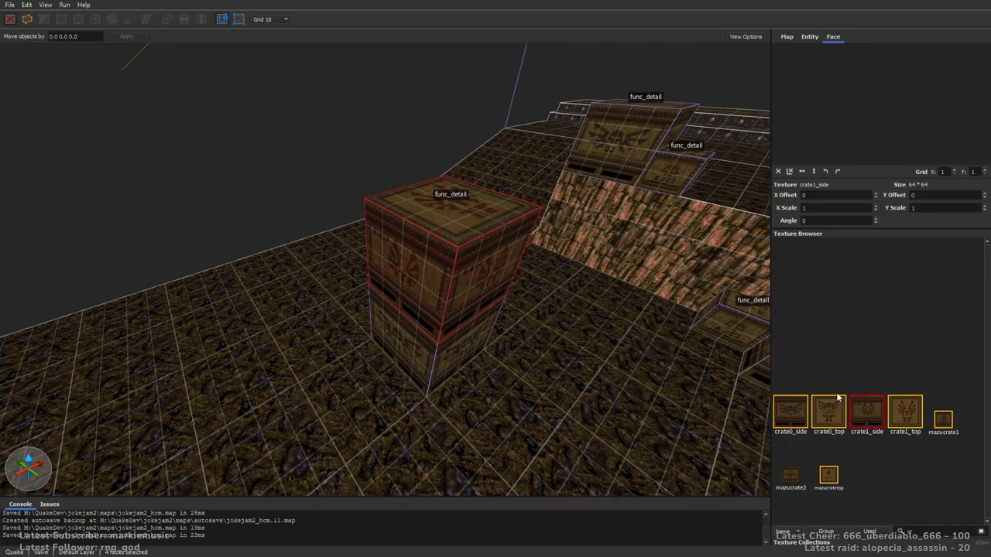
{"action": "right_click_drag", "start_coordinate": [512, 214], "coordinate": [542, 206]}
{"action": "key", "text": "a"}
{"action": "key", "text": "Escape"}
{"action": "key", "text": "ctrl+s"}
Duplicate the small crate and move the copy onto the top of the crate stack
{"action": "right_click_drag", "start_coordinate": [427, 214], "coordinate": [509, 228]}
{"action": "key", "text": "a"}
{"action": "key", "text": "w"}
{"action": "left_click", "coordinate": [343, 204]}
{"action": "right_click_drag", "start_coordinate": [343, 204], "coordinate": [452, 209]}
{"action": "key", "text": "ctrl+d"}
{"action": "left_click_drag", "start_coordinate": [219, 183], "coordinate": [401, 303]}
{"action": "key", "text": "d"}
{"action": "key", "text": "d"}
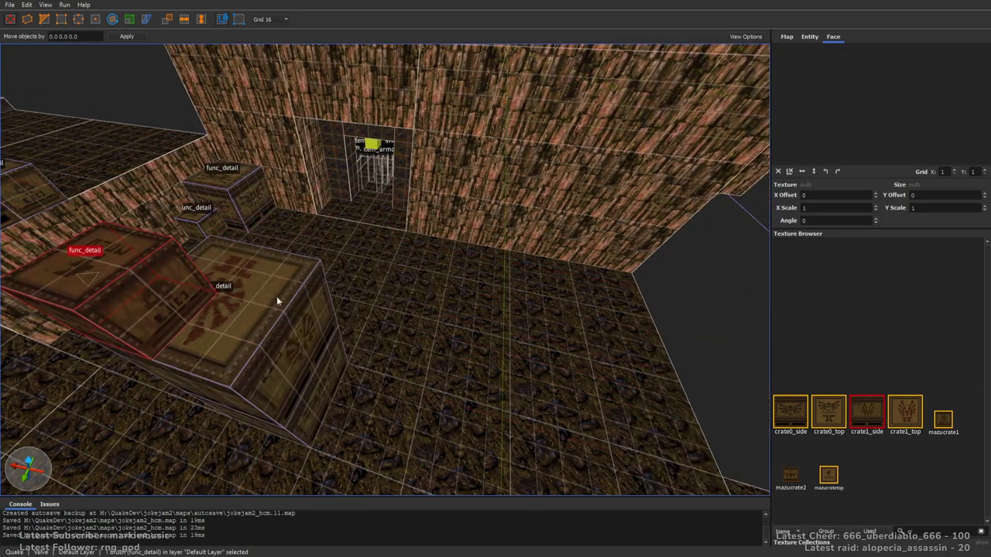
Extend the copied small crate in both horizontal directions to cover the stack, rotate it, and save the map
{"action": "left_click_drag", "start_coordinate": [204, 299], "coordinate": [267, 311], "text": "shift"}
{"action": "left_click_drag", "start_coordinate": [289, 261], "coordinate": [348, 190], "text": "shift"}
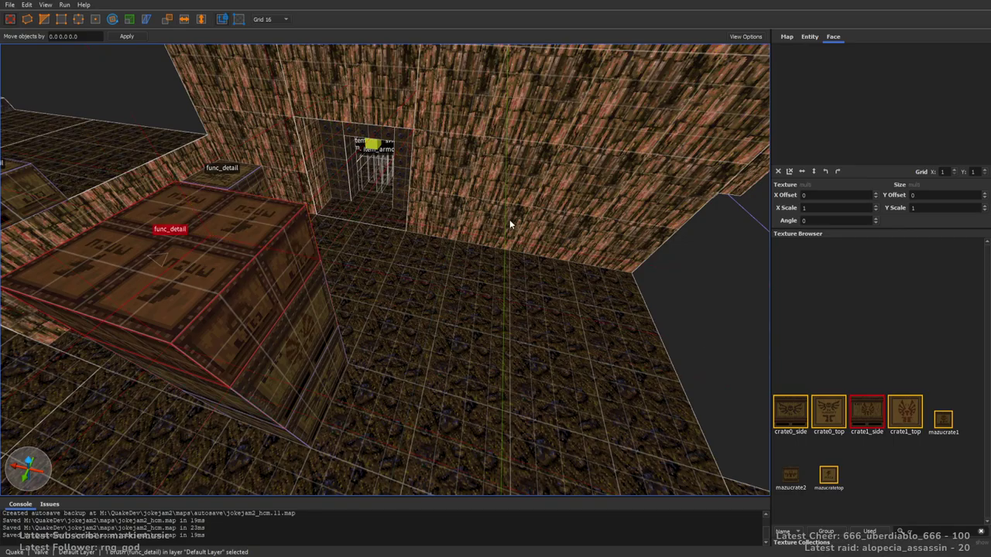
{"action": "right_click_drag", "start_coordinate": [490, 220], "coordinate": [510, 203]}
{"action": "key", "text": "a"}
{"action": "key", "text": "alt+Left"}
{"action": "key", "text": "Escape"}
{"action": "key", "text": "ctrl+s"}
Copy the two large stacked crates to the foot of the tall wall
{"action": "key", "text": "a"}
{"action": "right_click_drag", "start_coordinate": [336, 230], "coordinate": [377, 217]}
{"action": "key", "text": "w"}
{"action": "key", "text": "s"}
{"action": "right_click_drag", "start_coordinate": [594, 223], "coordinate": [550, 239]}
{"action": "key", "text": "a"}
{"action": "key", "text": "w"}
{"action": "key", "text": "d"}
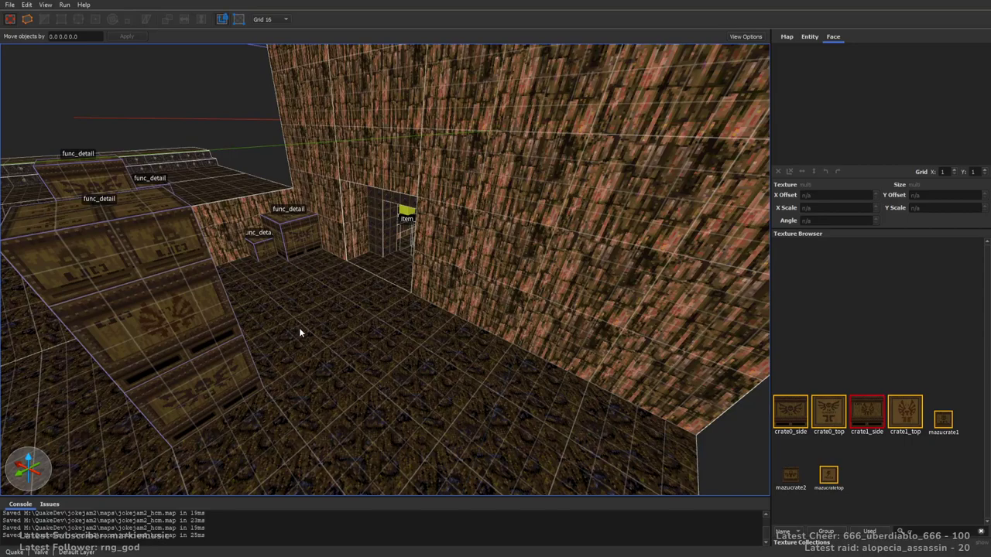
{"action": "left_click", "coordinate": [211, 310]}
{"action": "left_click", "coordinate": [234, 394], "text": "ctrl"}
{"action": "left_click_drag", "start_coordinate": [157, 374], "coordinate": [514, 319], "text": "ctrl"}
Raise the top of the copied crate stack beside the tall wall
{"action": "left_click", "coordinate": [492, 282]}
{"action": "left_click_drag", "start_coordinate": [501, 233], "coordinate": [523, 129], "text": "shift"}
{"action": "right_click_drag", "start_coordinate": [519, 155], "coordinate": [526, 182]}
{"action": "key", "text": "Escape"}
{"action": "mouse_move", "coordinate": [549, 271]}
{"action": "right_mouse_down"}
{"action": "mouse_move", "coordinate": [566, 257]}
{"action": "mouse_move", "coordinate": [401, 307]}
{"action": "mouse_move", "coordinate": [548, 303]}
{"action": "mouse_move", "coordinate": [577, 312]}
{"action": "mouse_move", "coordinate": [554, 271]}
{"action": "right_mouse_up"}
Split a 128-unit-wide section out of the tall wall behind the crates and lower its top to form an opening
{"action": "left_click", "coordinate": [501, 272]}
{"action": "left_click_drag", "start_coordinate": [580, 270], "coordinate": [367, 276], "text": "ctrl+shift"}
{"action": "left_click", "coordinate": [397, 258]}
{"action": "left_click", "coordinate": [368, 276]}
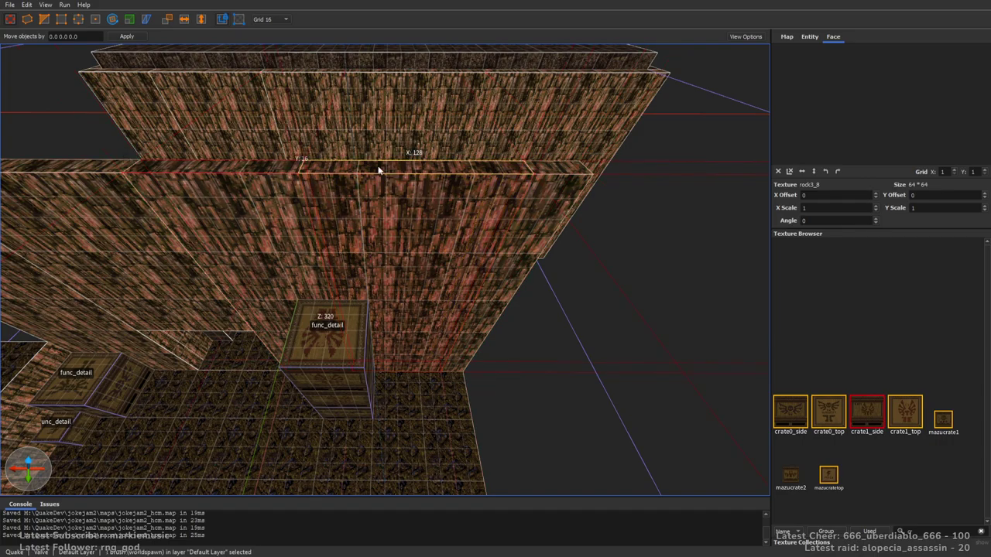
{"action": "left_click_drag", "start_coordinate": [377, 169], "coordinate": [374, 274], "text": "shift"}
{"action": "right_click_drag", "start_coordinate": [601, 255], "coordinate": [419, 269], "text": "alt"}
{"action": "key", "text": "Escape"}
Clear the texture filter and apply wgrnd1_5 to the top face of the lowered wall section
{"action": "left_click", "coordinate": [387, 240]}
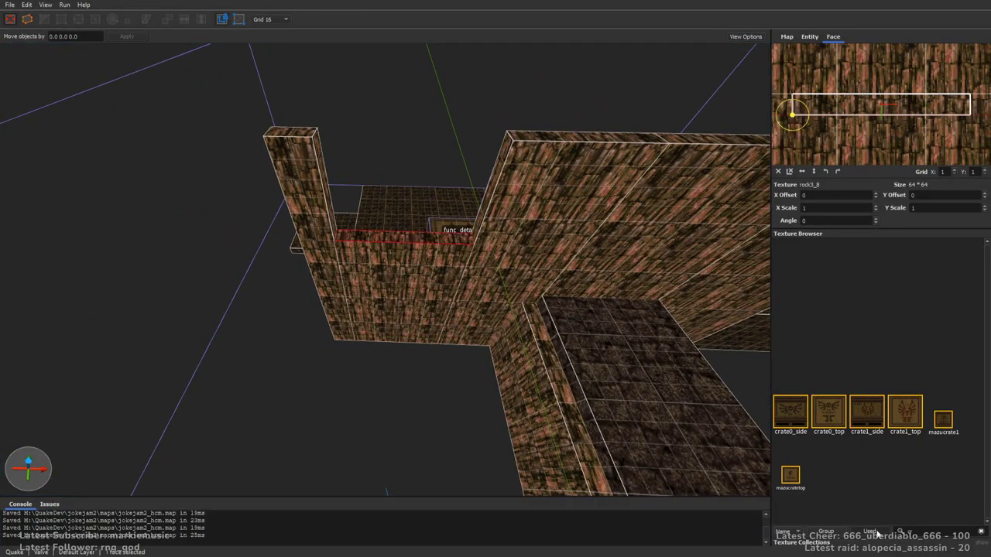
{"action": "key", "text": "BackSpace"}
{"action": "key", "text": "BackSpace"}
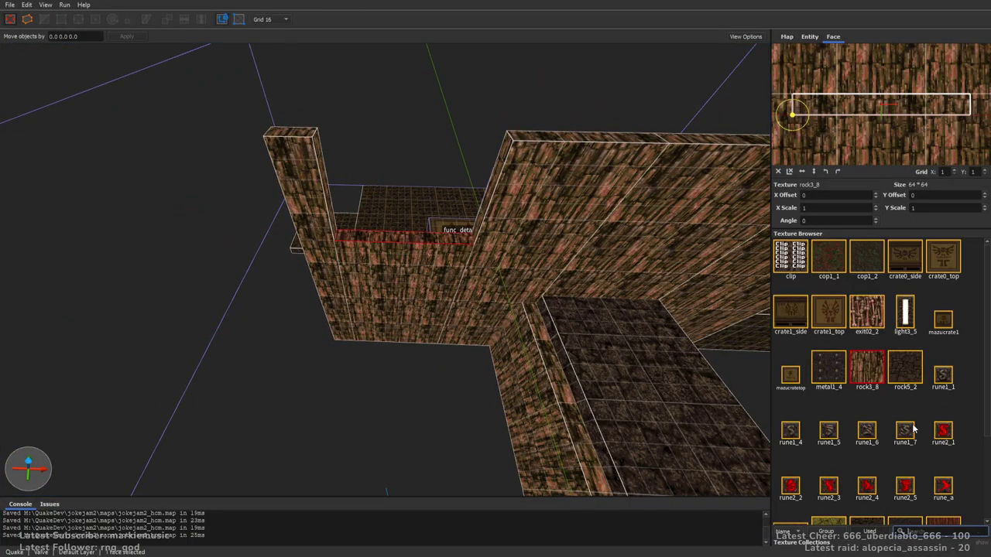
{"action": "left_click", "coordinate": [904, 370]}
{"action": "left_click", "coordinate": [852, 265]}
{"action": "scroll", "coordinate": [880, 359], "scroll_direction": "down", "scroll_amount": 3}
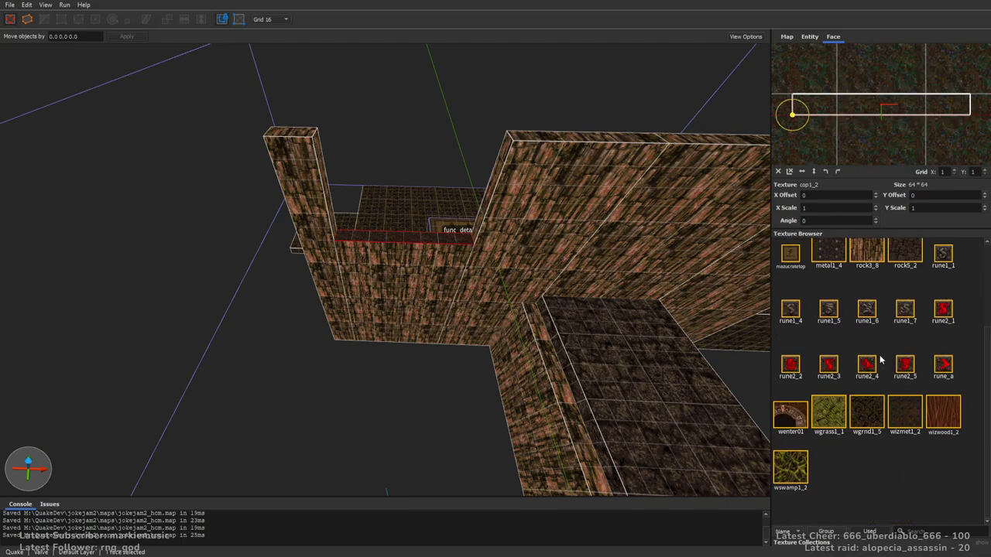
{"action": "left_click", "coordinate": [869, 417]}
{"action": "right_click_drag", "start_coordinate": [480, 240], "coordinate": [435, 233]}
{"action": "scroll", "coordinate": [435, 233], "scroll_direction": "up", "scroll_amount": 3}
{"action": "key", "text": "Escape"}
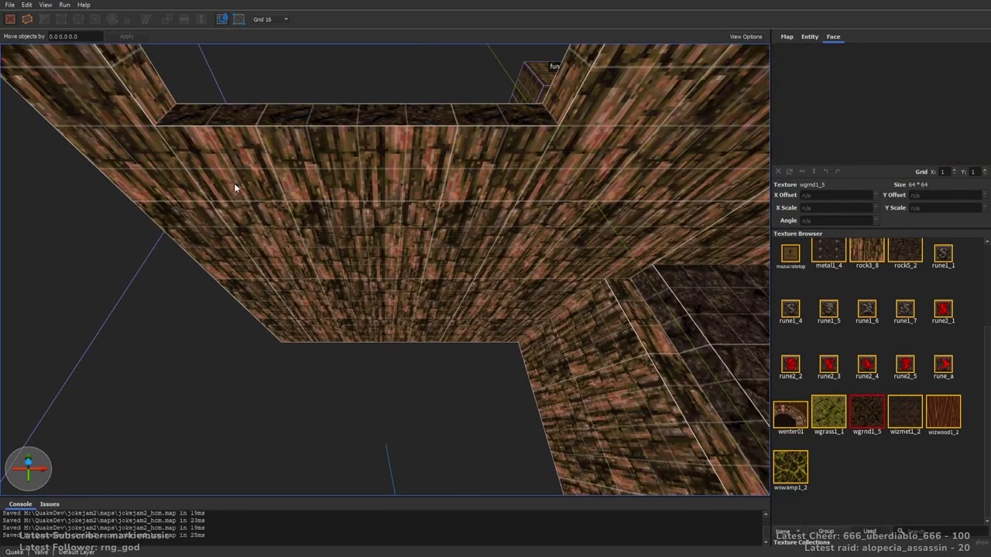
Draw a 128 by 48 unit wgrnd1_5 floor slab, 16 units thick, directly behind the wall opening
{"action": "scroll", "coordinate": [261, 198], "scroll_direction": "down", "scroll_amount": 3}
{"action": "mouse_move", "coordinate": [260, 195]}
{"action": "left_mouse_down"}
{"action": "mouse_move", "coordinate": [500, 348]}
{"action": "mouse_move", "coordinate": [473, 319]}
{"action": "mouse_move", "coordinate": [479, 237]}
{"action": "left_mouse_up"}
{"action": "key", "text": "d"}
{"action": "key", "text": "s"}
{"action": "left_click_drag", "start_coordinate": [359, 256], "coordinate": [360, 265], "text": "shift"}
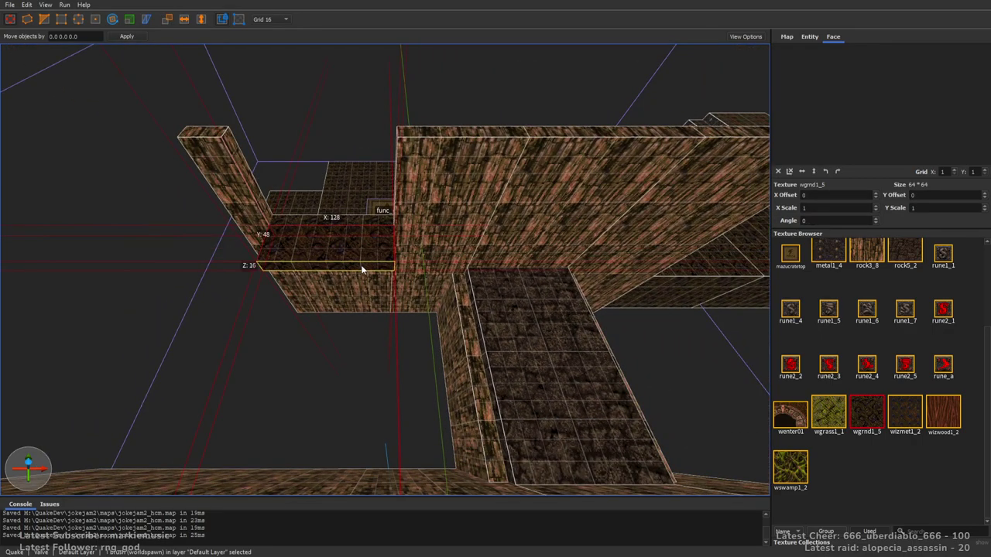
{"action": "key", "text": "Escape"}
Draw a 288 by 128 unit wgrnd1_5 floor slab, 16 units thick, adjoining the slab behind the opening
{"action": "key", "text": "d"}
{"action": "mouse_move", "coordinate": [259, 266]}
{"action": "left_mouse_down"}
{"action": "mouse_move", "coordinate": [379, 377]}
{"action": "mouse_move", "coordinate": [483, 404]}
{"action": "mouse_move", "coordinate": [559, 443]}
{"action": "mouse_move", "coordinate": [475, 440]}
{"action": "mouse_move", "coordinate": [457, 419]}
{"action": "mouse_move", "coordinate": [463, 409]}
{"action": "left_mouse_up"}
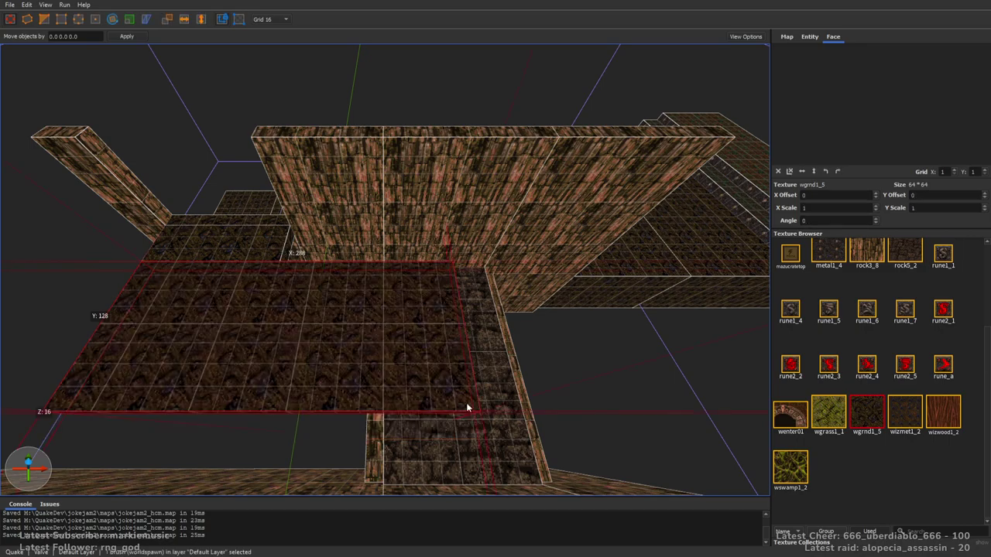
{"action": "right_click_drag", "start_coordinate": [463, 409], "coordinate": [599, 311]}
{"action": "key", "text": "a"}
{"action": "key", "text": "Escape"}
Draw a rock3_8 wall block against the back of the tall wall beside the opening and extend it
{"action": "left_click", "coordinate": [868, 262]}
{"action": "right_click_drag", "start_coordinate": [418, 203], "coordinate": [484, 218]}
{"action": "key", "text": "w"}
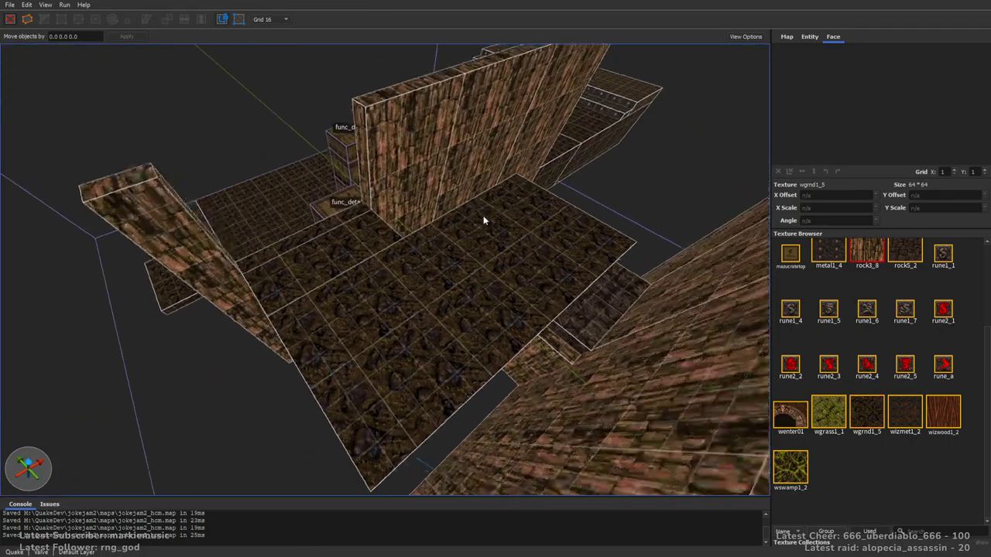
{"action": "mouse_move", "coordinate": [402, 181]}
{"action": "left_mouse_down"}
{"action": "mouse_move", "coordinate": [469, 144]}
{"action": "mouse_move", "coordinate": [481, 143]}
{"action": "mouse_move", "coordinate": [491, 164]}
{"action": "left_mouse_up"}
{"action": "key", "text": "d"}
{"action": "right_click_drag", "start_coordinate": [492, 170], "coordinate": [398, 227]}
{"action": "key", "text": "s"}
{"action": "left_click_drag", "start_coordinate": [398, 227], "coordinate": [380, 159], "text": "shift"}
{"action": "key", "text": "d"}
{"action": "right_click_drag", "start_coordinate": [584, 216], "coordinate": [503, 230]}
Extrude rock3_8 walls, 16 units thick and 96 units high, along the far end and outer edge of the new floor
{"action": "mouse_move", "coordinate": [426, 255]}
{"action": "left_mouse_down", "text": "ctrl+shift"}
{"action": "mouse_move", "coordinate": [447, 261]}
{"action": "mouse_move", "coordinate": [341, 434]}
{"action": "mouse_move", "coordinate": [310, 450]}
{"action": "left_mouse_up", "text": "ctrl+shift"}
{"action": "mouse_move", "coordinate": [310, 450]}
{"action": "right_mouse_down"}
{"action": "mouse_move", "coordinate": [503, 424]}
{"action": "mouse_move", "coordinate": [583, 336]}
{"action": "right_mouse_up"}
{"action": "key", "text": "a"}
{"action": "left_click_drag", "start_coordinate": [621, 332], "coordinate": [622, 366], "text": "ctrl+shift"}
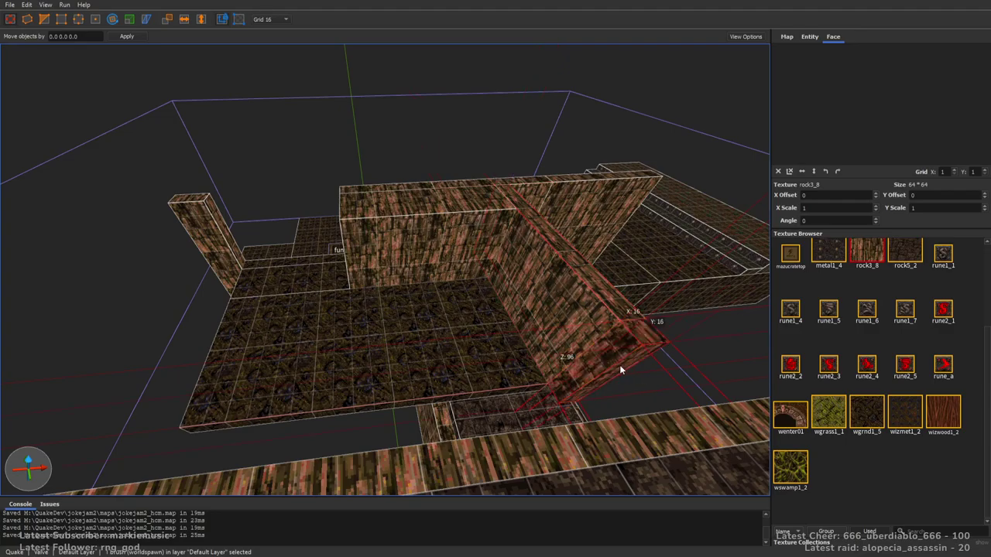
{"action": "key", "text": "a"}
{"action": "mouse_move", "coordinate": [760, 377]}
{"action": "left_mouse_down", "text": "shift"}
{"action": "mouse_move", "coordinate": [283, 441]}
{"action": "mouse_move", "coordinate": [347, 438]}
{"action": "left_mouse_up", "text": "shift"}
Close the remaining end of the new floor with a 16 by 192 unit rock3_8 wall, 96 units high
{"action": "key", "text": "a"}
{"action": "mouse_move", "coordinate": [347, 438]}
{"action": "right_mouse_down"}
{"action": "mouse_move", "coordinate": [521, 348]}
{"action": "mouse_move", "coordinate": [478, 247]}
{"action": "right_mouse_up"}
{"action": "mouse_move", "coordinate": [465, 222]}
{"action": "left_mouse_down", "text": "shift"}
{"action": "mouse_move", "coordinate": [491, 242]}
{"action": "mouse_move", "coordinate": [227, 368]}
{"action": "mouse_move", "coordinate": [292, 366]}
{"action": "left_mouse_up", "text": "shift"}
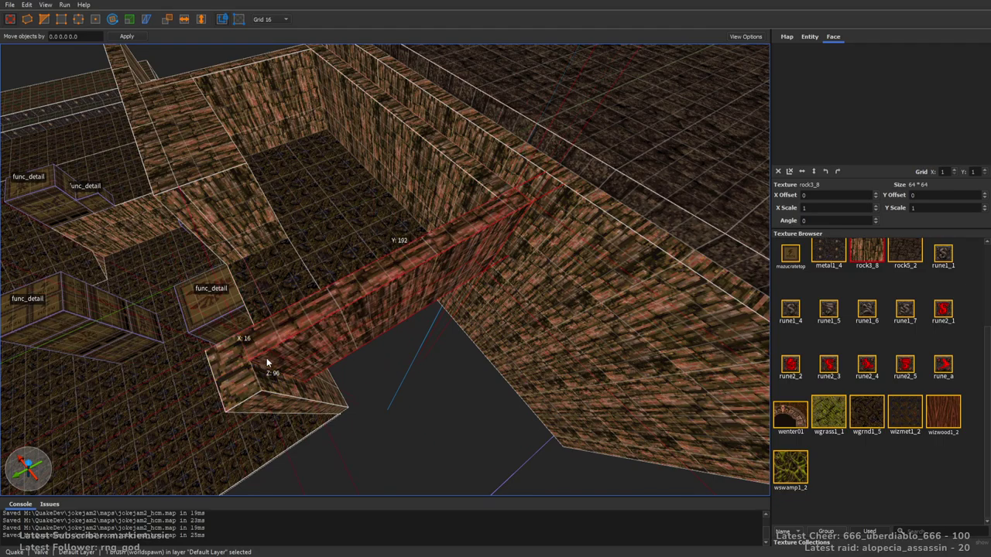
{"action": "key", "text": "Escape"}
Draw a 128 by 64 unit rock3_8 slab, 16 units thick, across the top of the wall opening
{"action": "right_click_drag", "start_coordinate": [590, 306], "coordinate": [553, 306]}
{"action": "key", "text": "a"}
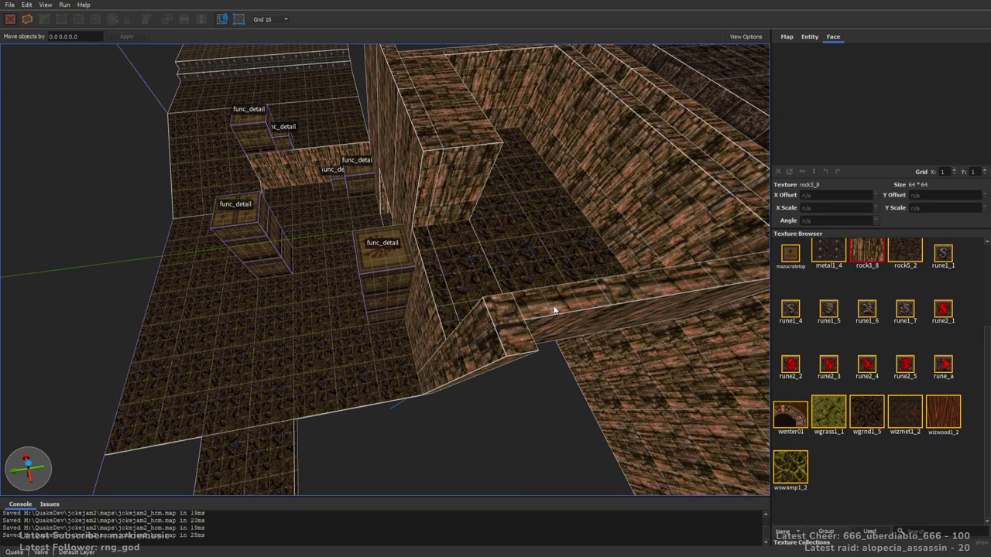
{"action": "right_click_drag", "start_coordinate": [452, 301], "coordinate": [433, 239], "text": "alt"}
{"action": "key", "text": "s"}
{"action": "mouse_move", "coordinate": [455, 225]}
{"action": "left_mouse_down"}
{"action": "mouse_move", "coordinate": [458, 274]}
{"action": "mouse_move", "coordinate": [331, 375]}
{"action": "left_mouse_up"}
{"action": "mouse_move", "coordinate": [462, 272]}
{"action": "right_mouse_down", "text": "alt"}
{"action": "mouse_move", "coordinate": [568, 234]}
{"action": "mouse_move", "coordinate": [566, 172]}
{"action": "right_mouse_up", "text": "alt"}
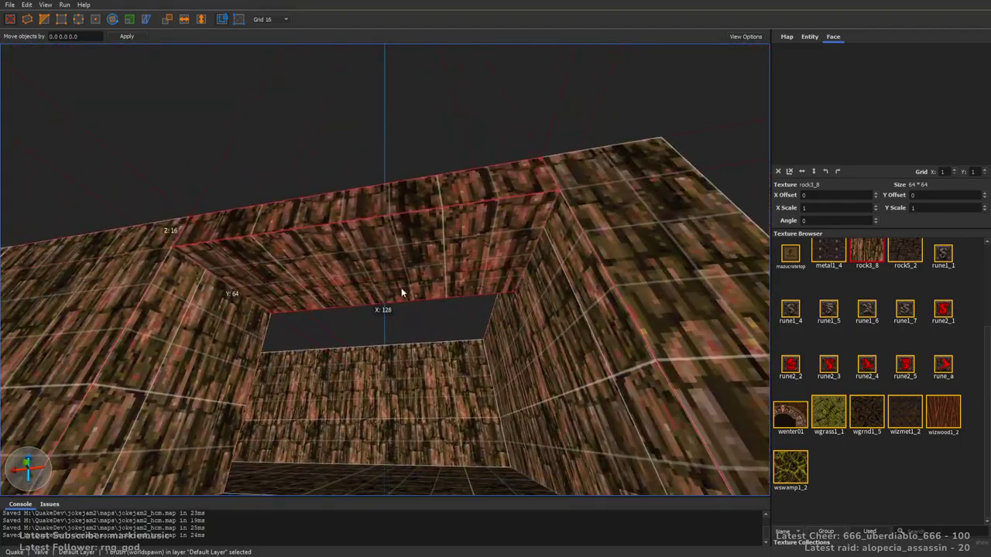
Apply the rock5_2 texture to the underside of the slab spanning the wall opening
{"action": "key", "text": "Escape"}
{"action": "left_click", "coordinate": [395, 258], "text": "shift"}
{"action": "left_click", "coordinate": [909, 260]}
{"action": "key", "text": "Escape"}
Draw a rock5_2 ceiling slab over the walled room behind the opening and raise it into place
{"action": "mouse_move", "coordinate": [477, 271]}
{"action": "right_mouse_down", "text": "alt"}
{"action": "mouse_move", "coordinate": [540, 231]}
{"action": "mouse_move", "coordinate": [427, 352]}
{"action": "right_mouse_up", "text": "alt"}
{"action": "key", "text": "s"}
{"action": "mouse_move", "coordinate": [351, 203]}
{"action": "left_mouse_down"}
{"action": "mouse_move", "coordinate": [463, 427]}
{"action": "mouse_move", "coordinate": [476, 428]}
{"action": "left_mouse_up"}
{"action": "key", "text": "Page_Up"}
{"action": "key", "text": "Escape"}
Draw a rock3_8 block at the side of the high wall opening
{"action": "right_click_drag", "start_coordinate": [267, 298], "coordinate": [450, 311], "text": "alt"}
{"action": "key", "text": "w"}
{"action": "right_click_drag", "start_coordinate": [635, 279], "coordinate": [626, 226]}
{"action": "left_click", "coordinate": [862, 262]}
{"action": "key", "text": "s"}
{"action": "mouse_move", "coordinate": [403, 224]}
{"action": "right_mouse_down"}
{"action": "mouse_move", "coordinate": [495, 196]}
{"action": "mouse_move", "coordinate": [518, 205]}
{"action": "mouse_move", "coordinate": [525, 172]}
{"action": "right_mouse_up"}
{"action": "key", "text": "w"}
{"action": "key", "text": "s"}
{"action": "left_click_drag", "start_coordinate": [318, 297], "coordinate": [470, 271]}
Extend the rock3_8 block at the opening, shape it into a sloped side, and save the map
{"action": "right_click_drag", "start_coordinate": [470, 271], "coordinate": [577, 313], "text": "alt"}
{"action": "mouse_move", "coordinate": [542, 157]}
{"action": "left_mouse_down", "text": "shift"}
{"action": "mouse_move", "coordinate": [533, 275]}
{"action": "mouse_move", "coordinate": [579, 355]}
{"action": "mouse_move", "coordinate": [624, 363]}
{"action": "left_mouse_up", "text": "shift"}
{"action": "key", "text": "e"}
{"action": "key", "text": "Escape"}
{"action": "key", "text": "Escape"}
{"action": "left_click", "coordinate": [599, 274]}
{"action": "key", "text": "s"}
{"action": "right_click_drag", "start_coordinate": [651, 349], "coordinate": [578, 353]}
{"action": "key", "text": "s"}
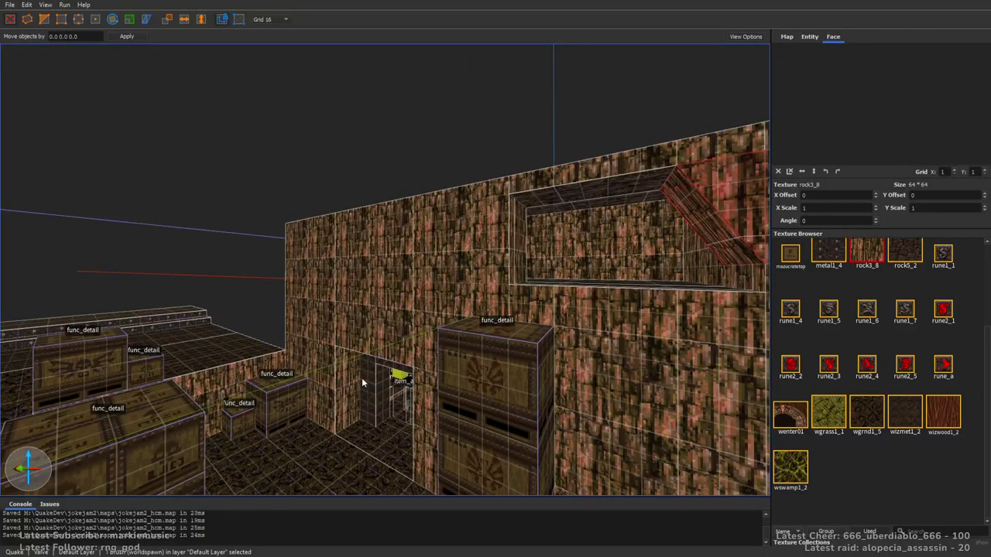
{"action": "left_click", "coordinate": [475, 523]}
{"action": "key", "text": "s"}
{"action": "key", "text": "Escape"}
{"action": "mouse_move", "coordinate": [566, 271]}
{"action": "right_mouse_down"}
{"action": "mouse_move", "coordinate": [598, 291]}
{"action": "mouse_move", "coordinate": [584, 271]}
{"action": "mouse_move", "coordinate": [616, 278]}
{"action": "mouse_move", "coordinate": [572, 246]}
{"action": "mouse_move", "coordinate": [439, 261]}
{"action": "right_mouse_up"}
{"action": "key", "text": "ctrl+s"}
Draw a 32 by 32 unit rock3_8 block, 16 units high, in the corner of the walled room
{"action": "key", "text": "w"}
{"action": "key", "text": "s"}
{"action": "scroll", "coordinate": [572, 246], "scroll_direction": "up", "scroll_amount": 7}
{"action": "scroll", "coordinate": [608, 249], "scroll_direction": "up", "scroll_amount": 3}
{"action": "right_click_drag", "start_coordinate": [601, 250], "coordinate": [617, 289]}
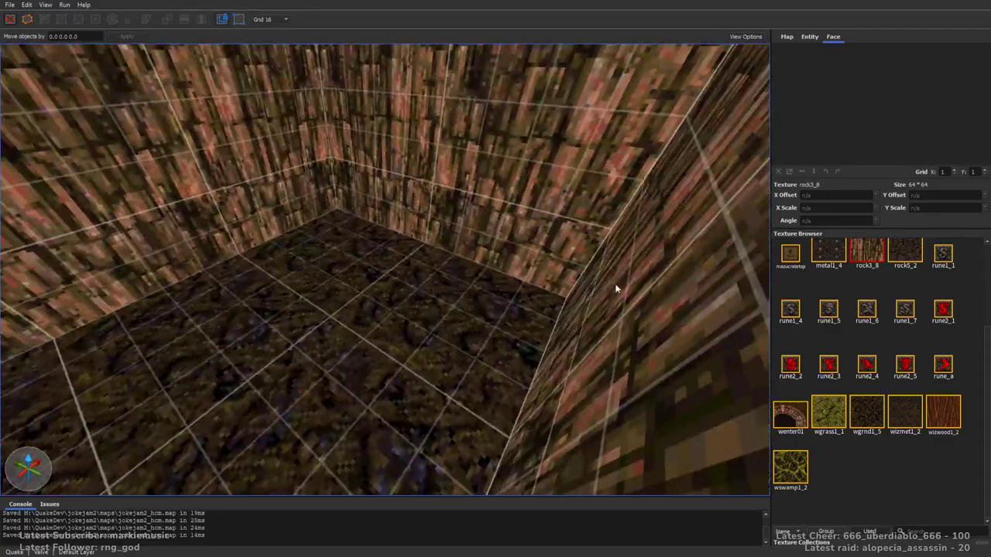
{"action": "left_click_drag", "start_coordinate": [334, 216], "coordinate": [347, 236]}
{"action": "right_click_drag", "start_coordinate": [347, 237], "coordinate": [477, 284]}
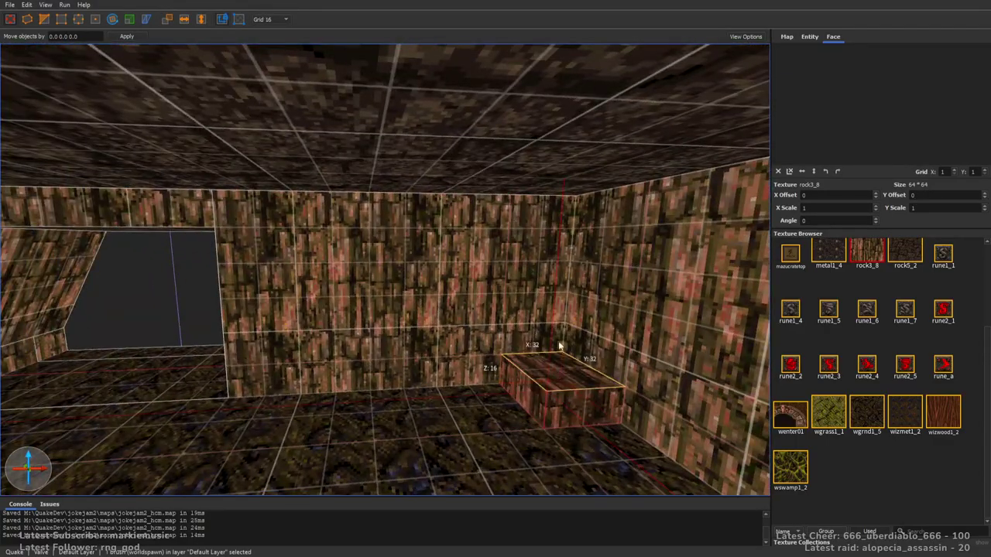
Extrude the corner block up to the ceiling and shift its vertical edge along the wall to form a slanted corner
{"action": "left_click_drag", "start_coordinate": [552, 361], "coordinate": [570, 191], "text": "shift"}
{"action": "key", "text": "e"}
{"action": "left_click", "coordinate": [507, 294]}
{"action": "key", "text": "Left"}
{"action": "key", "text": "Left"}
{"action": "key", "text": "Left"}
{"action": "key", "text": "Left"}
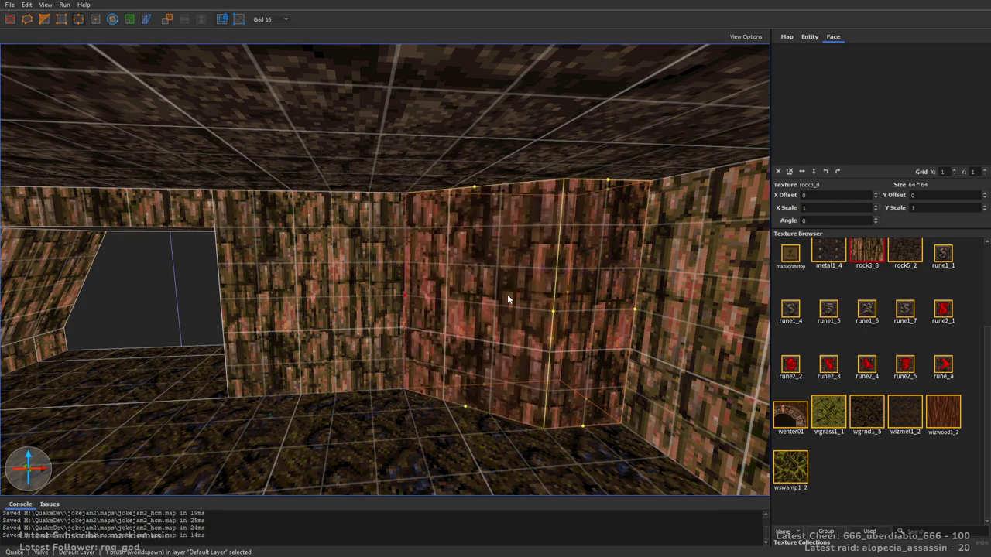
{"action": "key", "text": "v"}
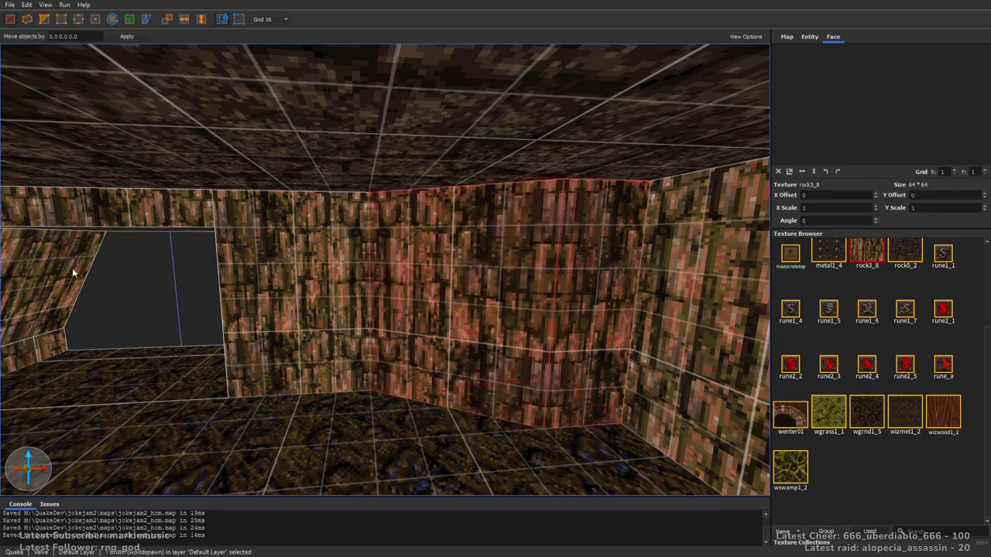
{"action": "key", "text": "Escape"}
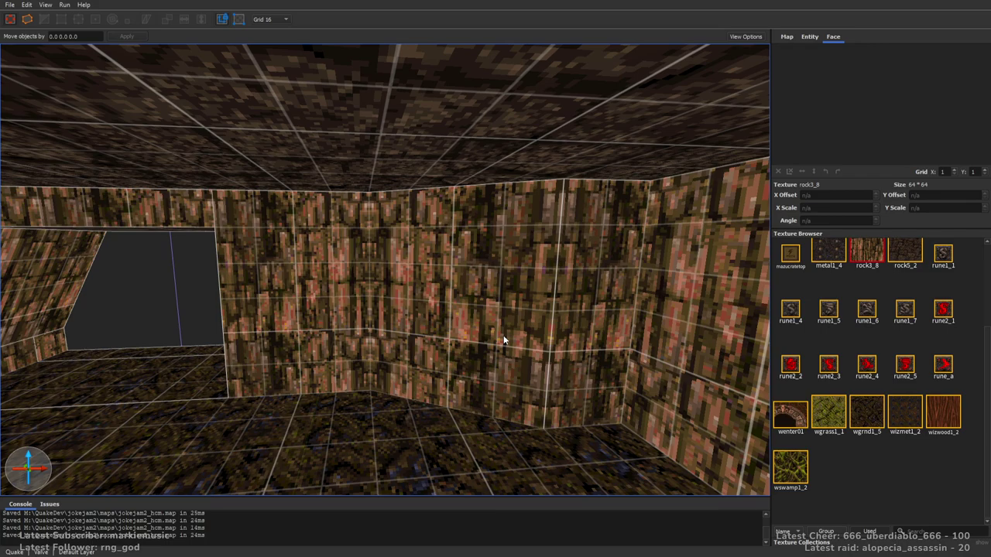
Paste a light_candle entity onto the floor near the room's corner
{"action": "right_click_drag", "start_coordinate": [305, 342], "coordinate": [438, 306]}
{"action": "left_click", "coordinate": [339, 320]}
{"action": "right_click_drag", "start_coordinate": [570, 304], "coordinate": [493, 278]}
{"action": "key", "text": "ctrl+v"}
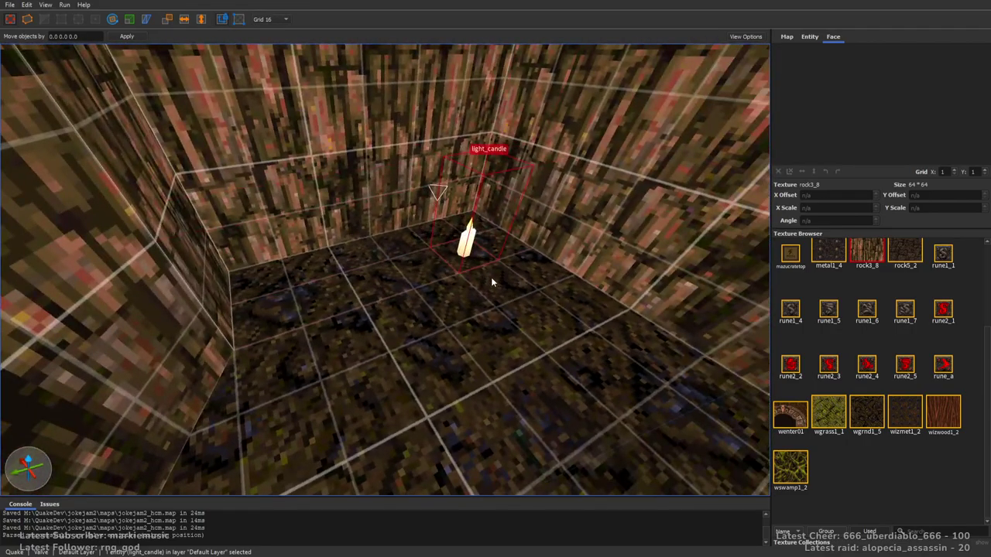
{"action": "key", "text": "Escape"}
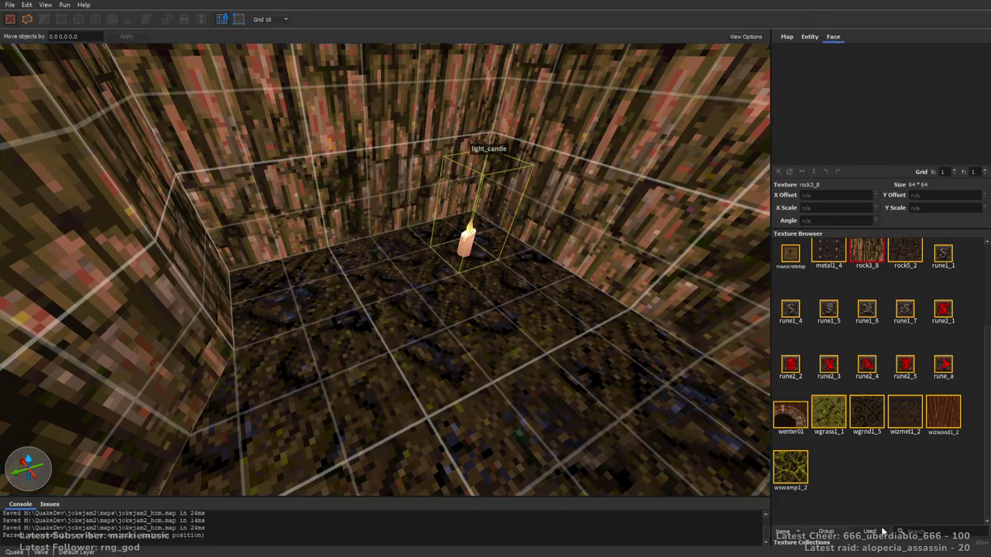
Filter all available textures by "tr" and choose the trigger texture
{"action": "left_click", "coordinate": [879, 530]}
{"action": "left_click", "coordinate": [931, 528]}
{"action": "type", "text": "tr"}
{"action": "left_click", "coordinate": [789, 473]}
Draw a 128 by 96 unit trigger-textured block, 48 units high, on the floor around the candle
{"action": "right_click_drag", "start_coordinate": [415, 237], "coordinate": [413, 260]}
{"action": "key", "text": "s"}
{"action": "key", "text": "s"}
{"action": "right_click_drag", "start_coordinate": [486, 219], "coordinate": [346, 204]}
{"action": "left_click_drag", "start_coordinate": [310, 226], "coordinate": [486, 114]}
{"action": "left_click_drag", "start_coordinate": [465, 195], "coordinate": [463, 159], "text": "shift"}
{"action": "right_click_drag", "start_coordinate": [463, 159], "coordinate": [412, 266]}
{"action": "left_click_drag", "start_coordinate": [412, 266], "coordinate": [420, 237], "text": "shift"}
{"action": "right_click_drag", "start_coordinate": [420, 237], "coordinate": [425, 258]}
Turn the block into a trigger_once with the message "Congratulations!\nYou found nothing!" and save the map
{"action": "right_click", "coordinate": [490, 417]}
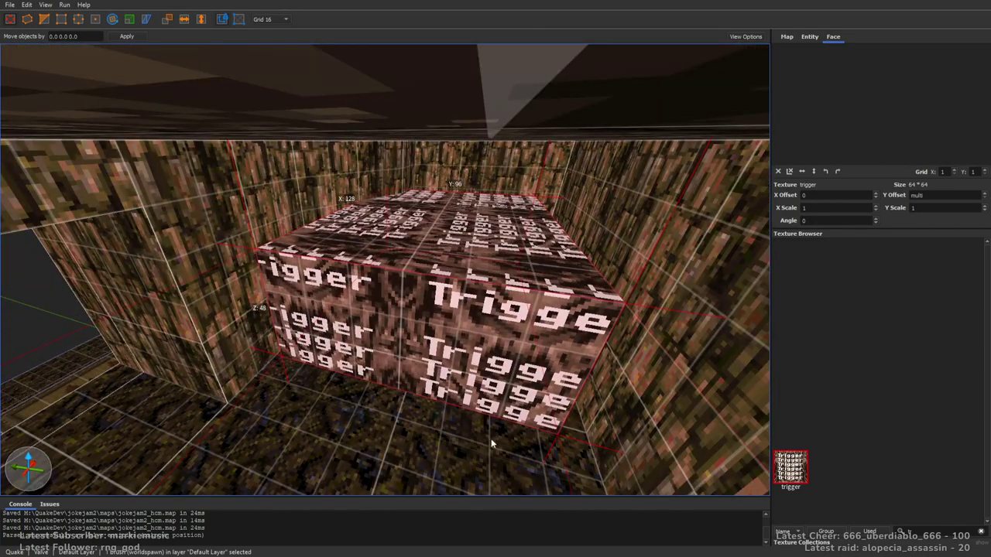
{"action": "left_click", "coordinate": [680, 446]}
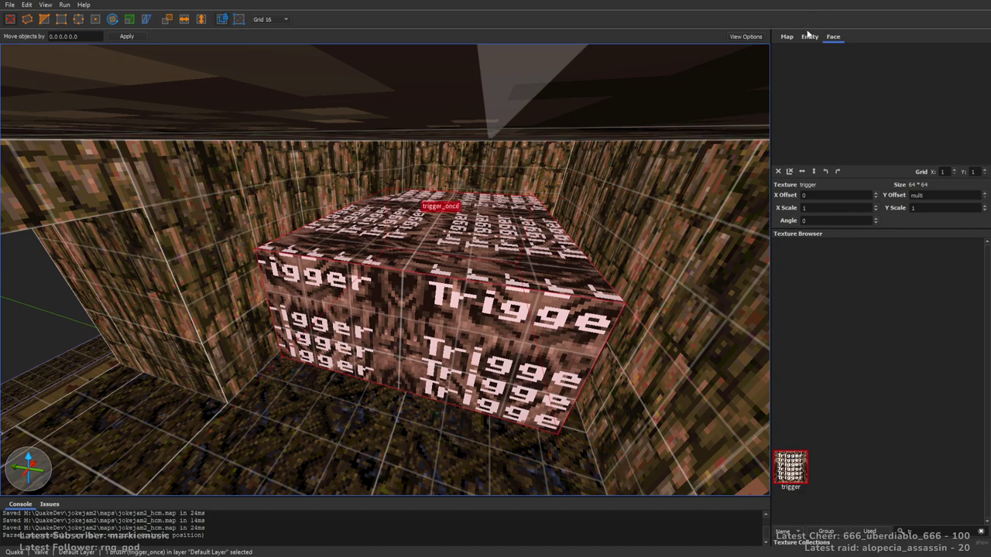
{"action": "left_click", "coordinate": [808, 36]}
{"action": "double_click", "coordinate": [847, 117]}
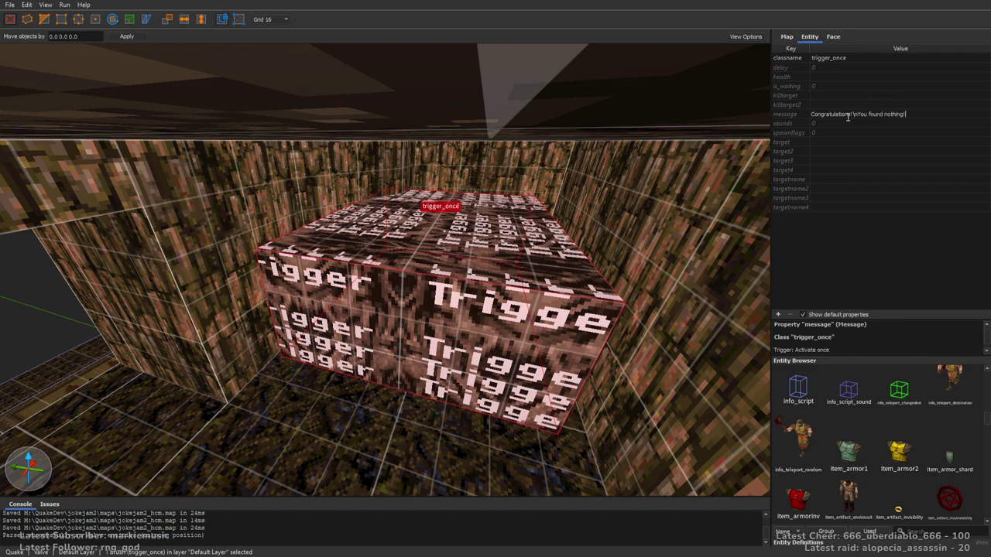
{"action": "key", "text": "Return"}
{"action": "right_click_drag", "start_coordinate": [536, 259], "coordinate": [585, 292]}
{"action": "key", "text": "Escape"}
{"action": "key", "text": "ctrl+s"}
Place a player_dead_axe entity on the room floor near the candle
{"action": "key", "text": "w"}
{"action": "scroll", "coordinate": [901, 447], "scroll_direction": "down", "scroll_amount": 1}
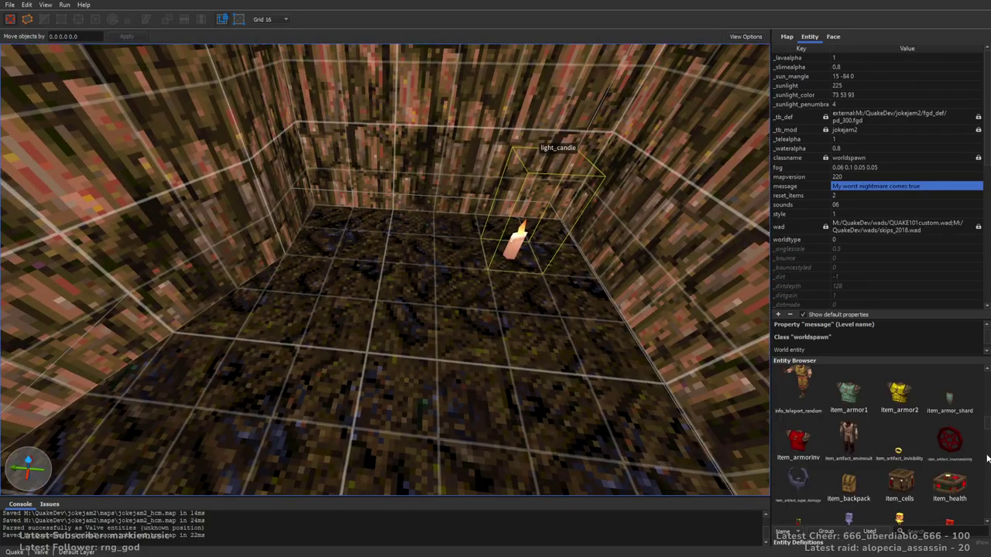
{"action": "left_click_drag", "start_coordinate": [988, 424], "coordinate": [988, 498]}
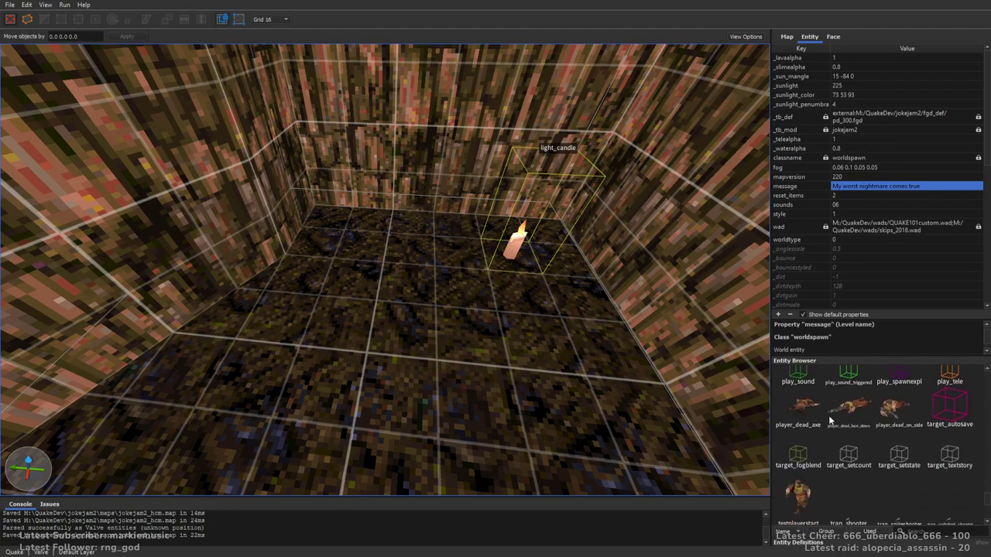
{"action": "left_click_drag", "start_coordinate": [800, 408], "coordinate": [384, 326]}
{"action": "right_click_drag", "start_coordinate": [629, 279], "coordinate": [516, 330]}
{"action": "scroll", "coordinate": [585, 282], "scroll_direction": "down", "scroll_amount": 4}
{"action": "key", "text": "Escape"}
{"action": "right_click_drag", "start_coordinate": [598, 304], "coordinate": [566, 311]}
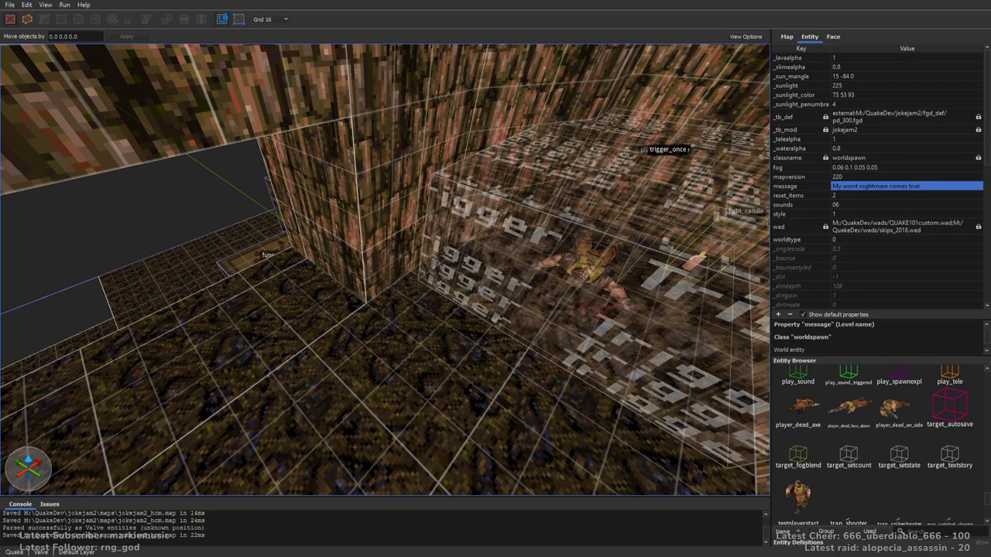
Place a trigger_relay on the floor outside the trigger block and set its targetname to idiotmapper
{"action": "mouse_move", "coordinate": [478, 227]}
{"action": "right_mouse_down"}
{"action": "mouse_move", "coordinate": [443, 239]}
{"action": "mouse_move", "coordinate": [484, 237]}
{"action": "right_mouse_up"}
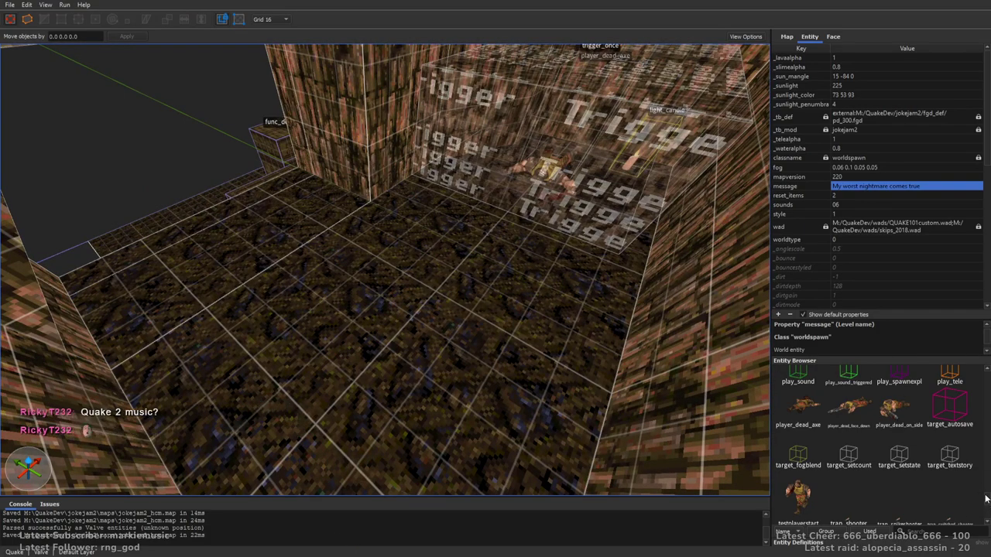
{"action": "scroll", "coordinate": [988, 500], "scroll_direction": "up", "scroll_amount": 3}
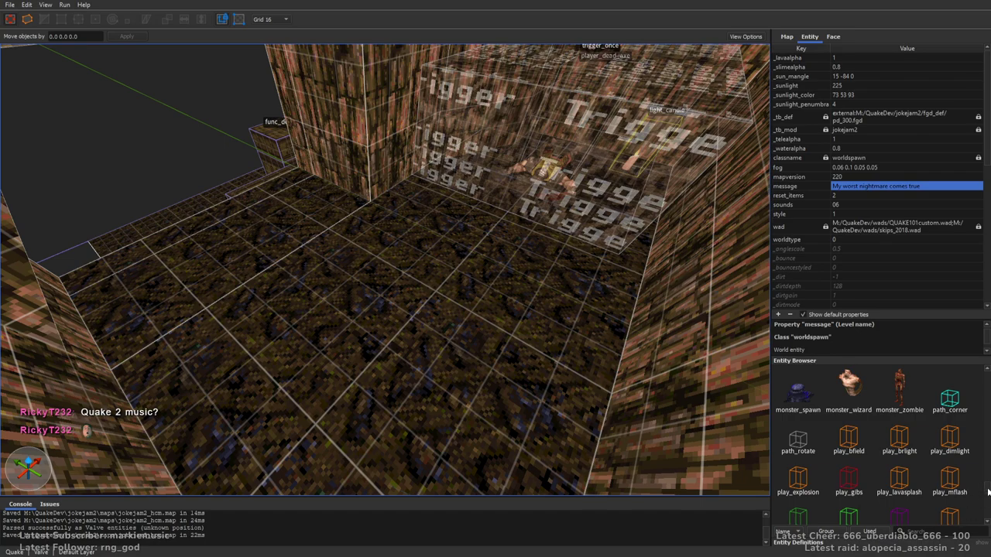
{"action": "scroll", "coordinate": [988, 492], "scroll_direction": "down", "scroll_amount": 3}
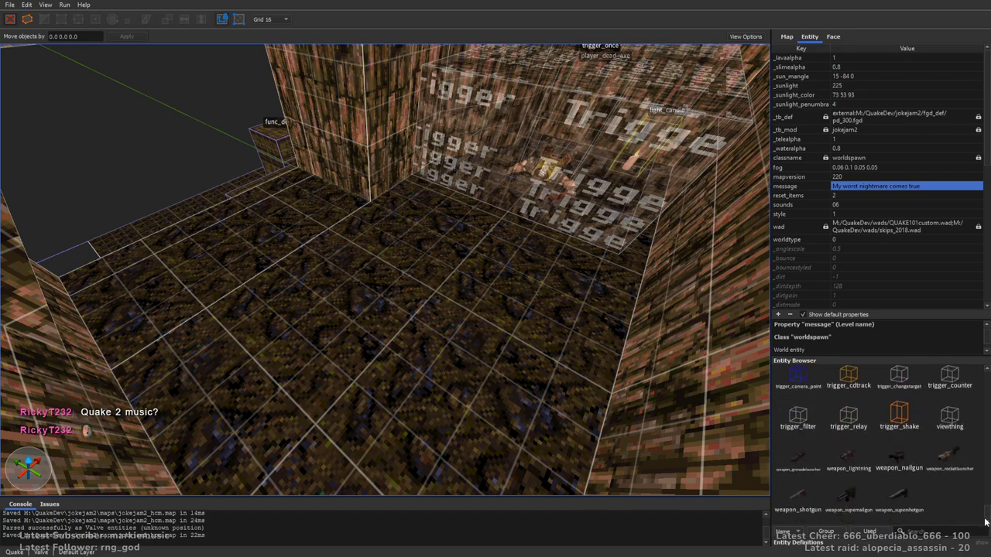
{"action": "scroll", "coordinate": [985, 501], "scroll_direction": "up", "scroll_amount": 5}
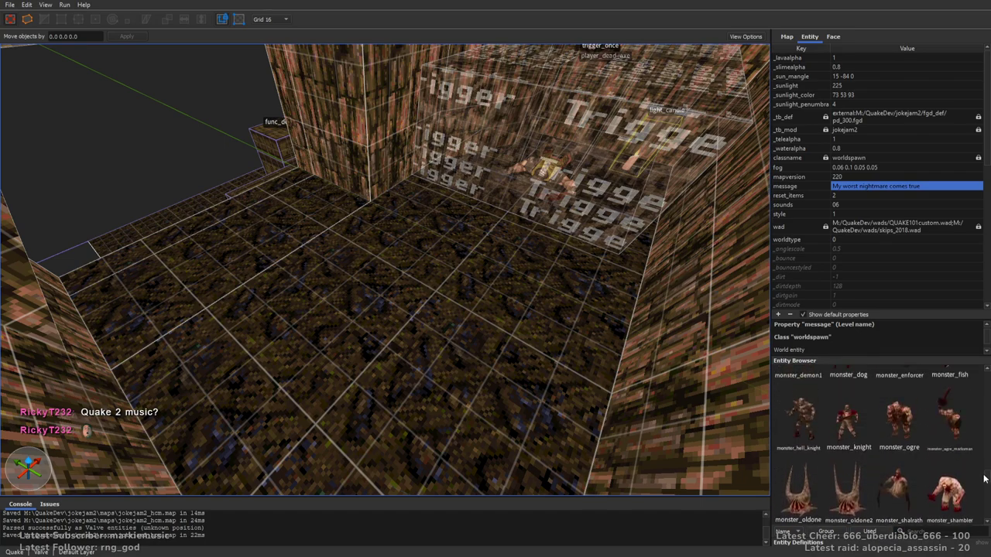
{"action": "left_click_drag", "start_coordinate": [982, 457], "coordinate": [985, 530]}
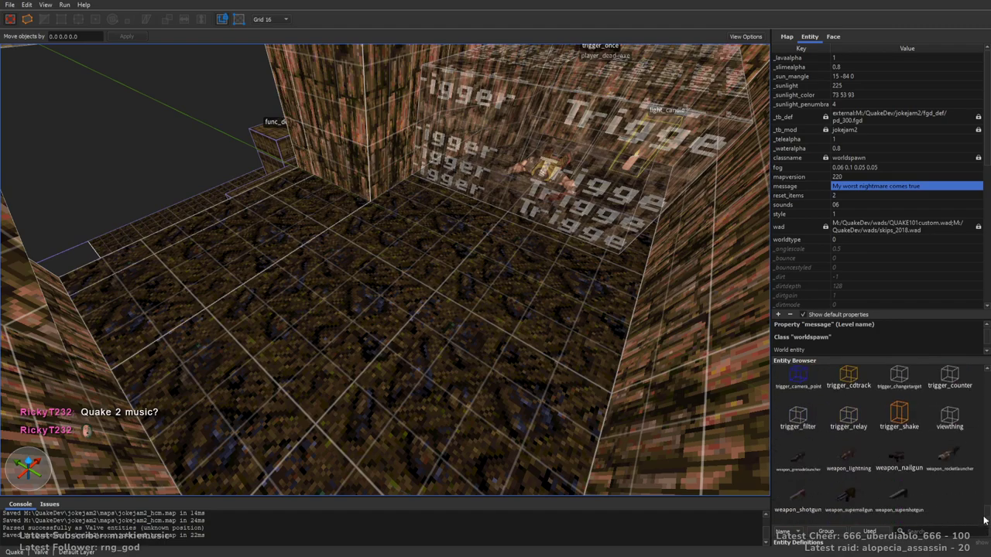
{"action": "left_click_drag", "start_coordinate": [844, 414], "coordinate": [508, 298]}
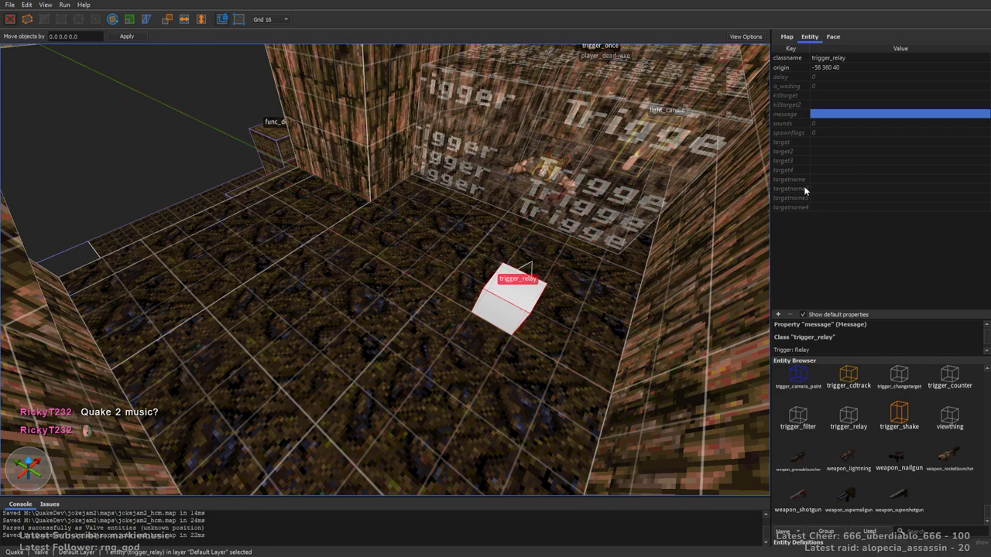
{"action": "left_click", "coordinate": [861, 179]}
{"action": "type", "text": "ido"}
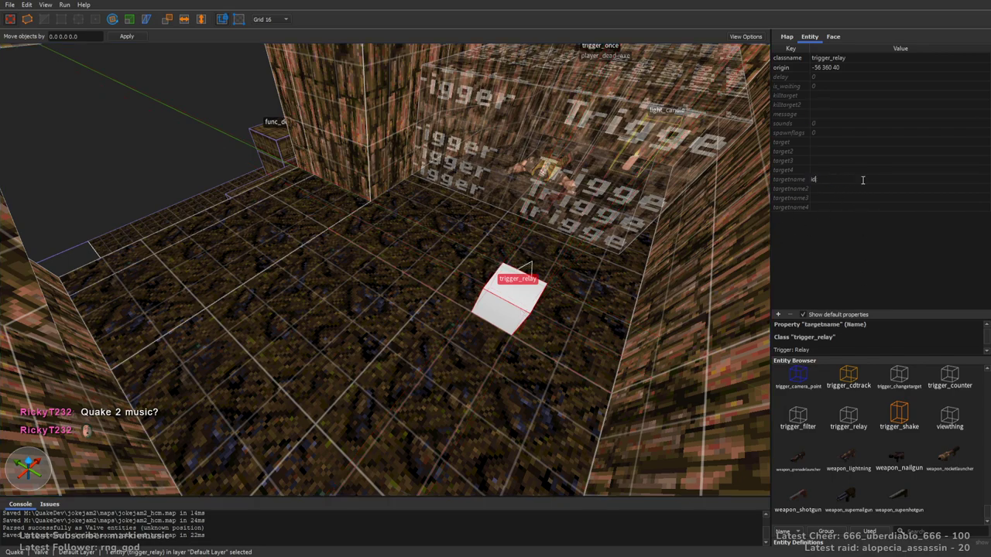
{"action": "key", "text": "Return"}
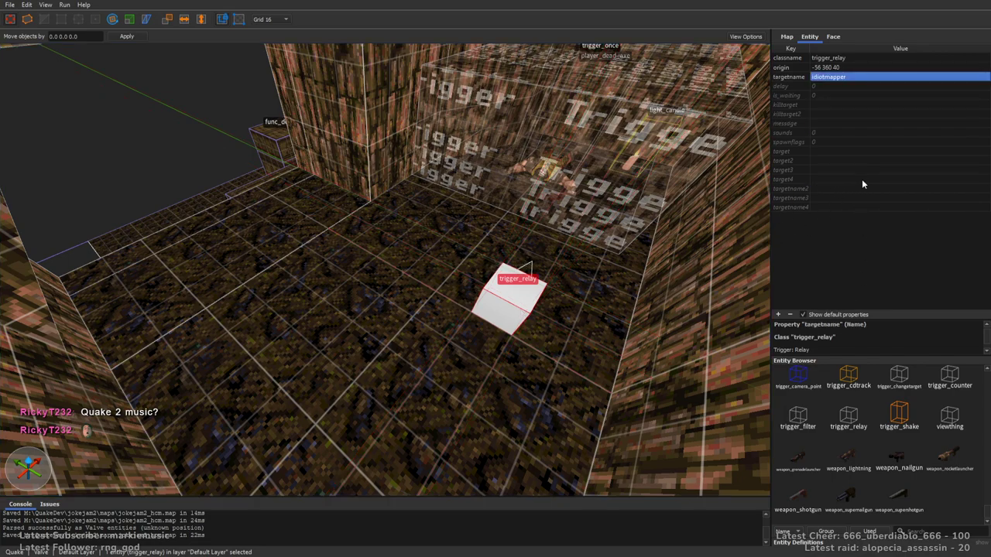
Set the target of the trigger_once block to idiotmapper
{"action": "right_click_drag", "start_coordinate": [472, 237], "coordinate": [481, 201]}
{"action": "left_click", "coordinate": [475, 205]}
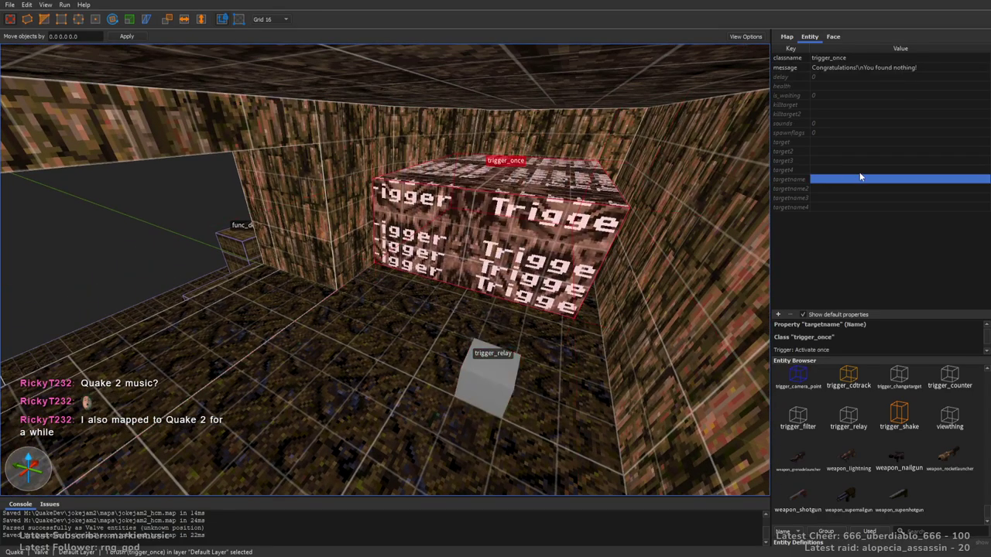
{"action": "left_click", "coordinate": [838, 144]}
{"action": "type", "text": "id"}
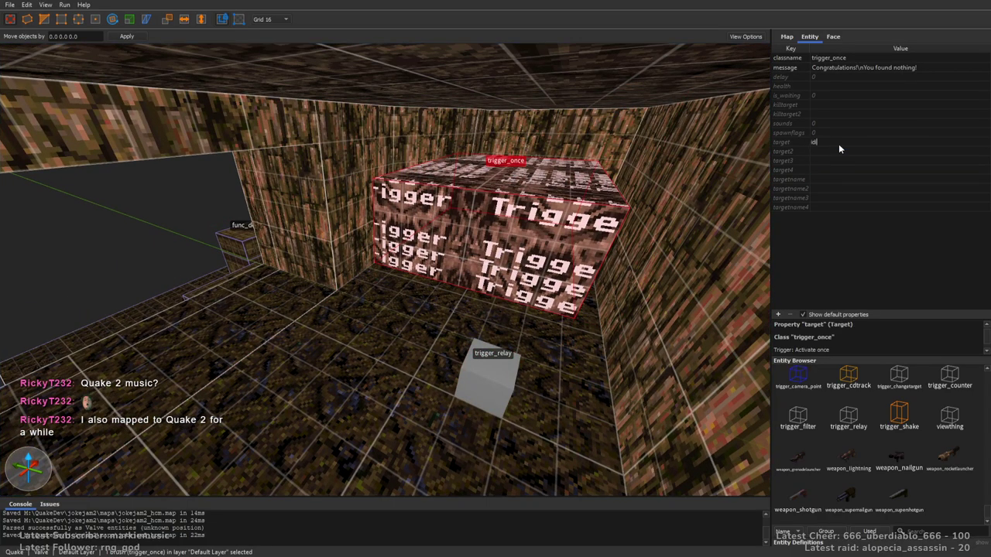
{"action": "type", "text": "iotmapper"}
{"action": "key", "text": "Return"}
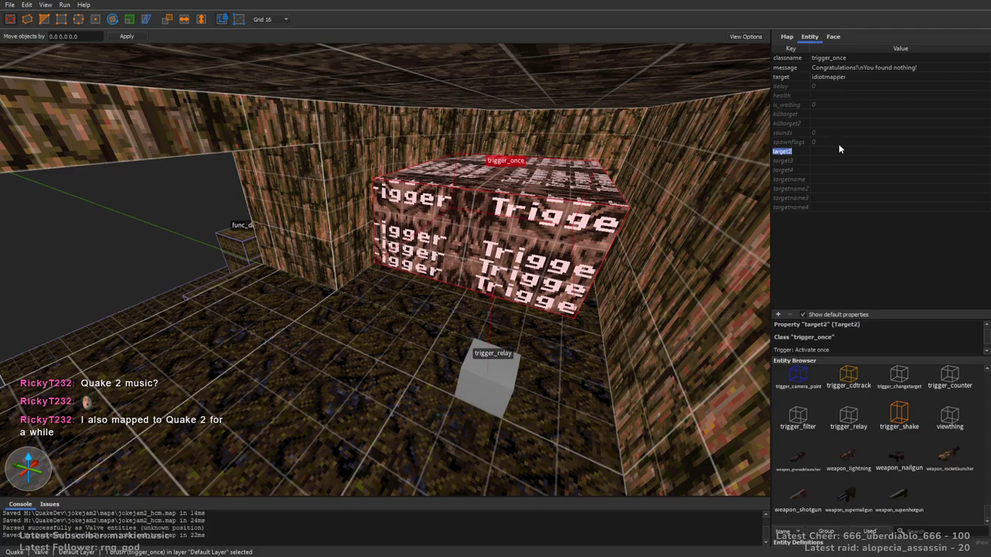
Set the trigger_relay's delay to 2.5
{"action": "right_click_drag", "start_coordinate": [475, 209], "coordinate": [482, 250]}
{"action": "left_click", "coordinate": [486, 276]}
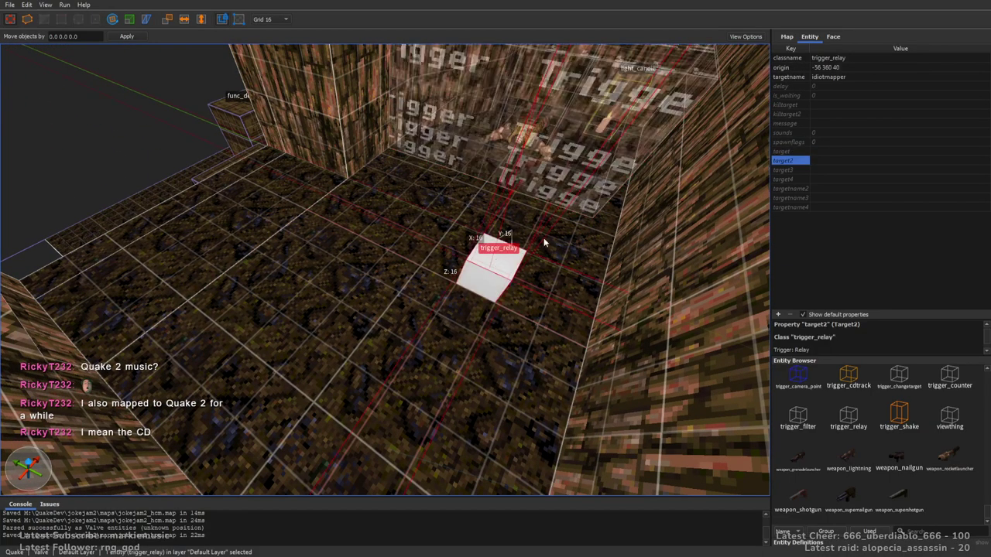
{"action": "left_click", "coordinate": [832, 86]}
{"action": "type", "text": "2.5"}
{"action": "key", "text": "Return"}
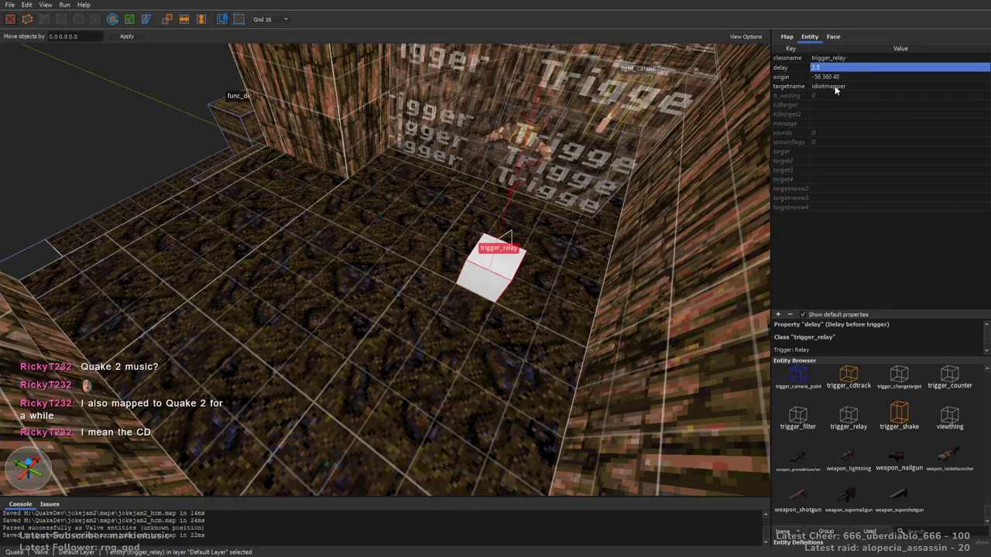
Give the trigger_relay the message "If this map was made by smart designer\nthere would be a secret here..." and save the map
{"action": "double_click", "coordinate": [829, 124]}
{"action": "type", "text": "If this i"}
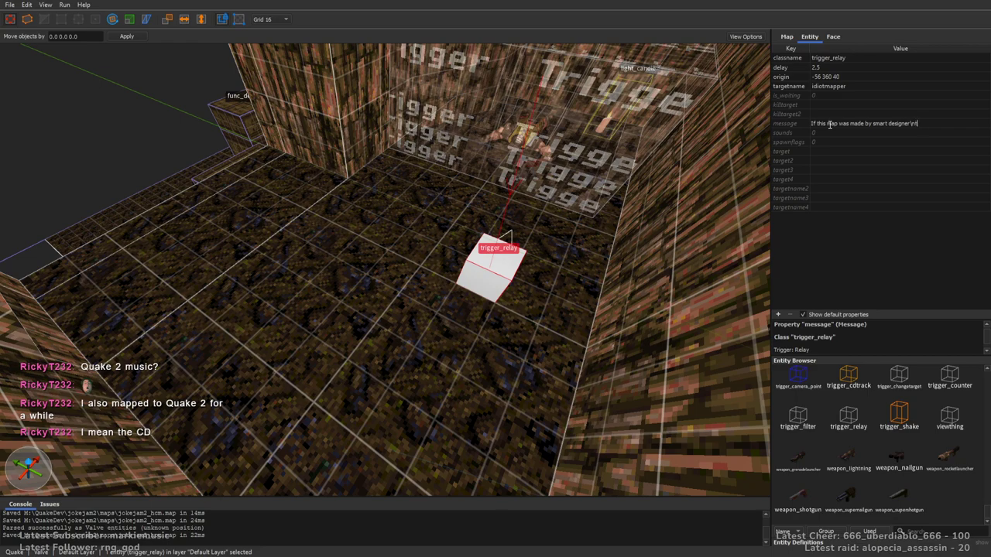
{"action": "type", "text": "ld be a secret here..."}
{"action": "key", "text": "Return"}
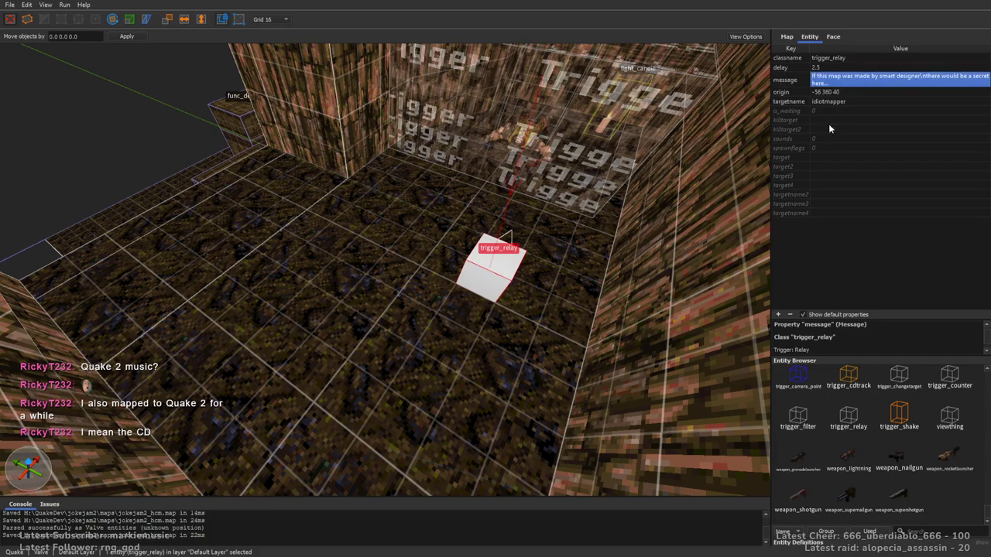
{"action": "right_click_drag", "start_coordinate": [584, 287], "coordinate": [490, 318]}
{"action": "key", "text": "Escape"}
{"action": "key", "text": "ctrl+s"}
Extend the tall rock3_8 wall along the raised ground toward the stepped metal platform
{"action": "right_click_drag", "start_coordinate": [479, 259], "coordinate": [479, 319]}
{"action": "scroll", "coordinate": [522, 259], "scroll_direction": "up", "scroll_amount": 3}
{"action": "scroll", "coordinate": [541, 238], "scroll_direction": "up", "scroll_amount": 6}
{"action": "scroll", "coordinate": [469, 237], "scroll_direction": "down", "scroll_amount": 6}
{"action": "scroll", "coordinate": [388, 307], "scroll_direction": "down", "scroll_amount": 6}
{"action": "scroll", "coordinate": [479, 319], "scroll_direction": "up", "scroll_amount": 3}
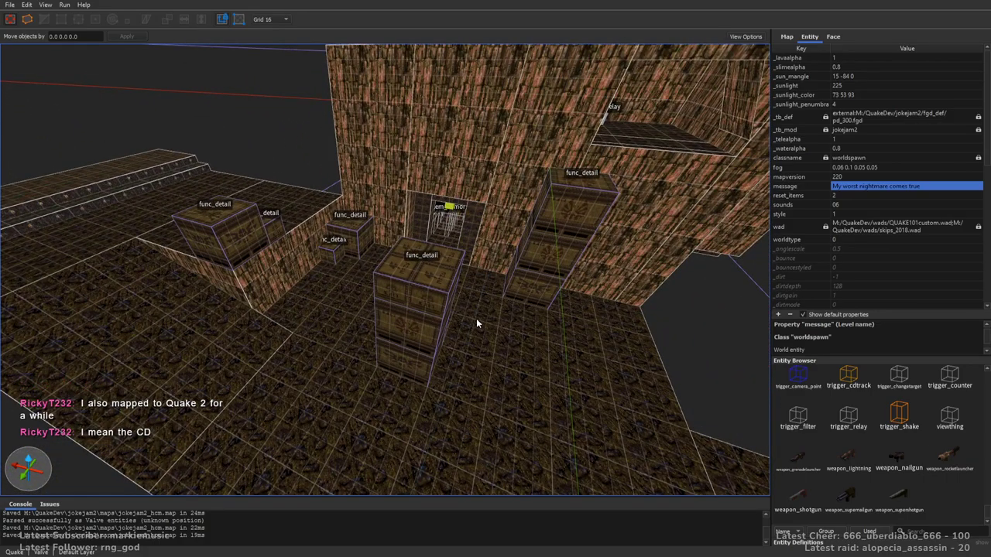
{"action": "mouse_move", "coordinate": [367, 317]}
{"action": "right_mouse_down"}
{"action": "mouse_move", "coordinate": [393, 266]}
{"action": "mouse_move", "coordinate": [431, 292]}
{"action": "right_mouse_up"}
{"action": "key", "text": "a"}
{"action": "left_click", "coordinate": [586, 279]}
{"action": "left_click_drag", "start_coordinate": [576, 278], "coordinate": [411, 439], "text": "shift"}
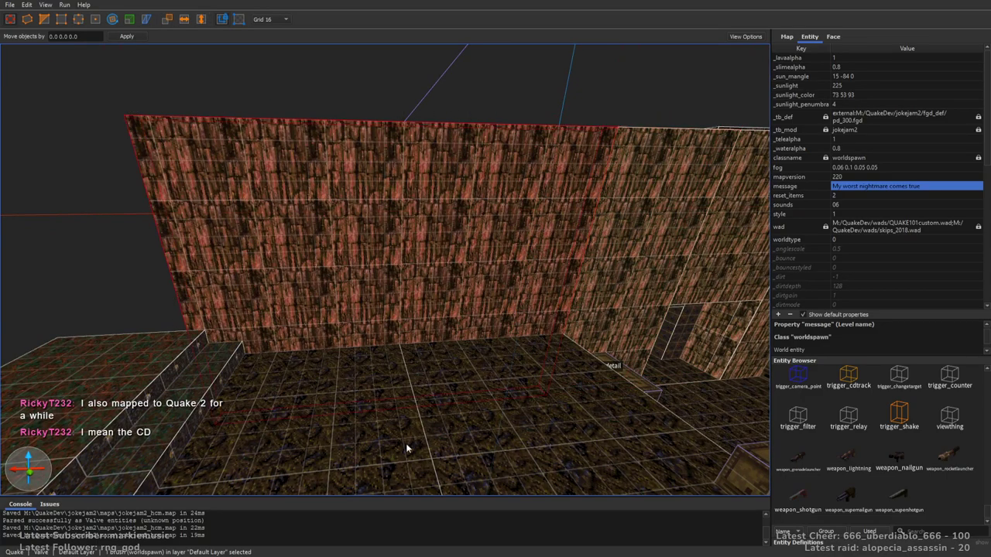
Adjust the end of the tall wall to line up with the floor edge beside the metal platform's step
{"action": "key", "text": "a"}
{"action": "key", "text": "a"}
{"action": "left_click_drag", "start_coordinate": [478, 287], "coordinate": [365, 304], "text": "shift"}
{"action": "right_click_drag", "start_coordinate": [553, 312], "coordinate": [429, 306]}
{"action": "key", "text": "s"}
{"action": "key", "text": "d"}
{"action": "key", "text": "w"}
{"action": "left_click_drag", "start_coordinate": [190, 255], "coordinate": [324, 270], "text": "shift"}
{"action": "key", "text": "a"}
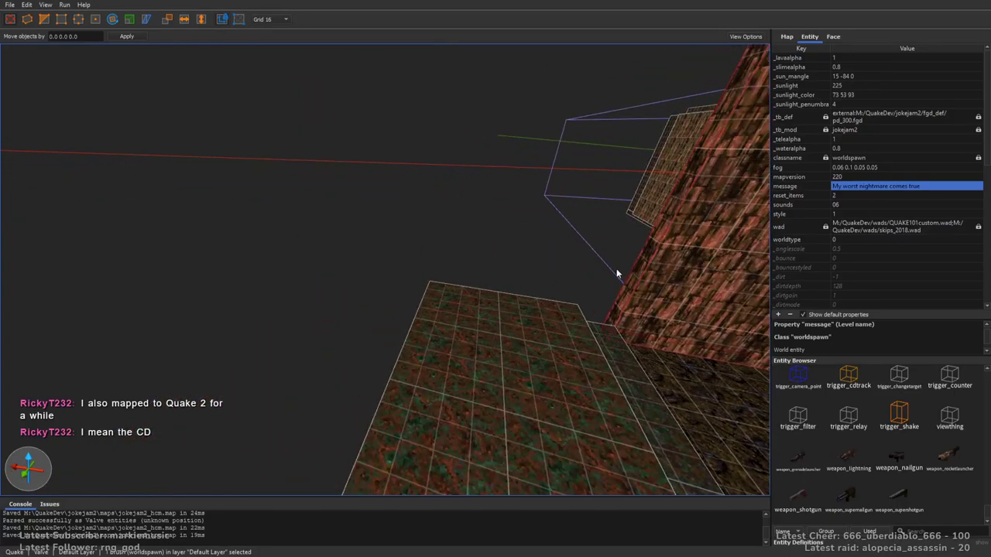
Extrude a new 224 unit high rock3_8 section from the wall's end, past the step of the metal platform
{"action": "left_click_drag", "start_coordinate": [638, 266], "coordinate": [595, 263], "text": "shift"}
{"action": "key", "text": "d"}
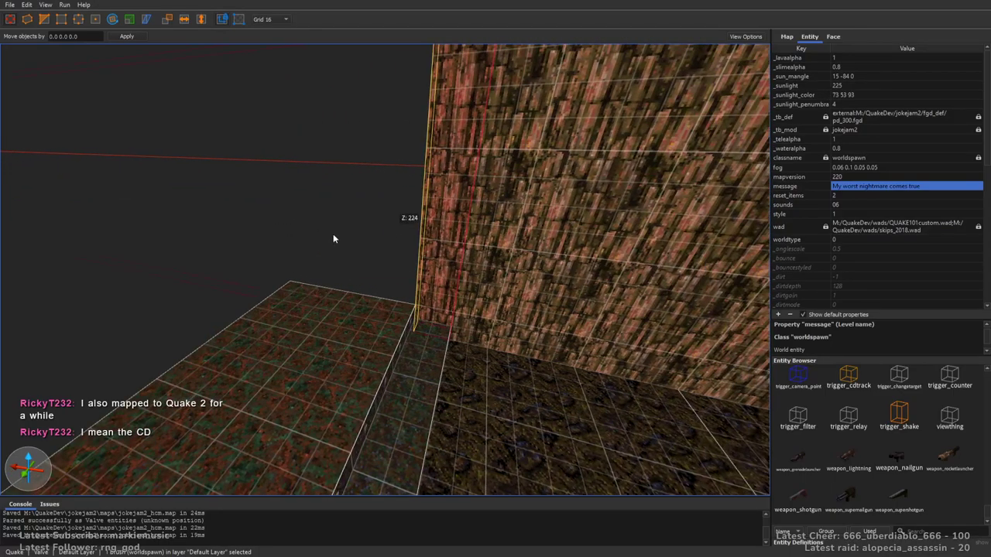
{"action": "left_click_drag", "start_coordinate": [330, 235], "coordinate": [313, 233], "text": "shift"}
Clear the texture name filter and limit the texture list to used textures
{"action": "left_click", "coordinate": [833, 39]}
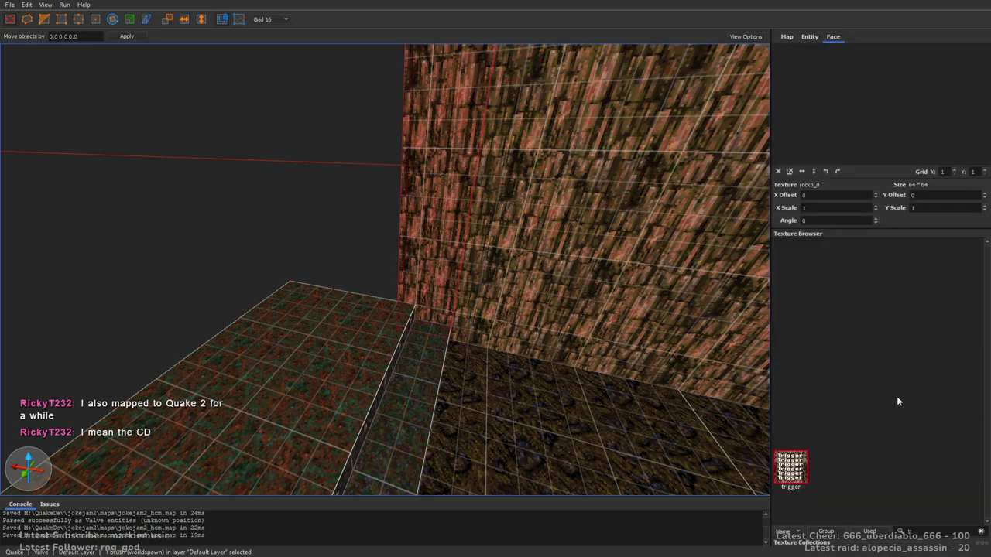
{"action": "left_click_drag", "start_coordinate": [916, 533], "coordinate": [847, 532]}
{"action": "key", "text": "BackSpace"}
{"action": "left_click", "coordinate": [867, 532]}
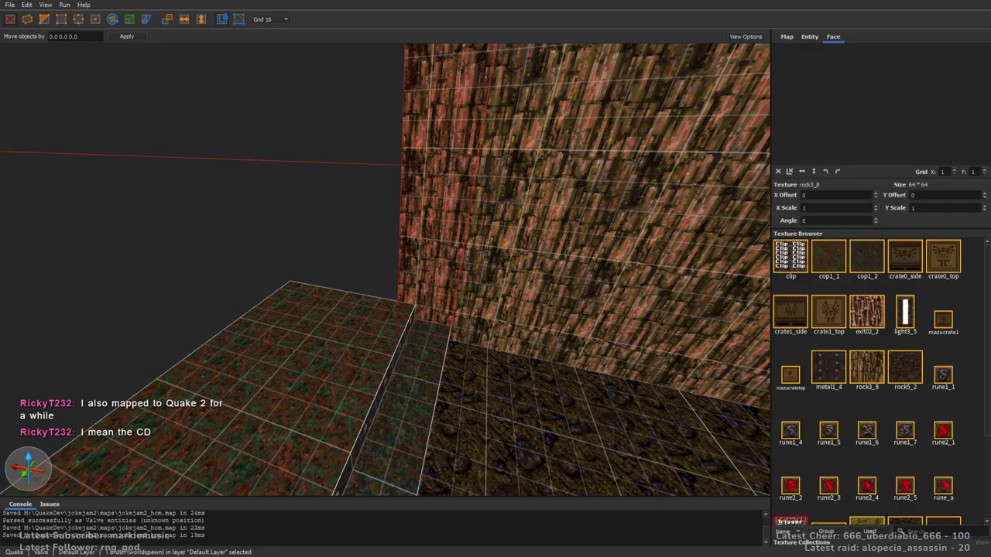
Apply the metal1_4 texture to the wall's 224 unit high end section beside the platform's step
{"action": "left_click", "coordinate": [841, 379]}
{"action": "right_click_drag", "start_coordinate": [271, 246], "coordinate": [281, 248]}
{"action": "key", "text": "a"}
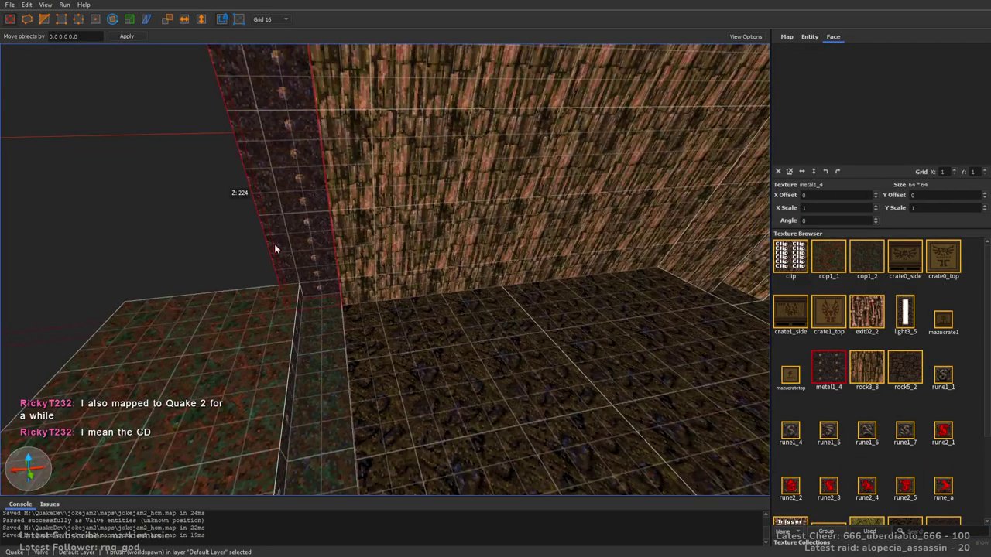
Duplicate the metal1_4 end section and move the copy 464 units along Y to the opposite side of the platform
{"action": "mouse_move", "coordinate": [496, 317]}
{"action": "right_mouse_down"}
{"action": "mouse_move", "coordinate": [489, 294]}
{"action": "mouse_move", "coordinate": [410, 346]}
{"action": "right_mouse_up"}
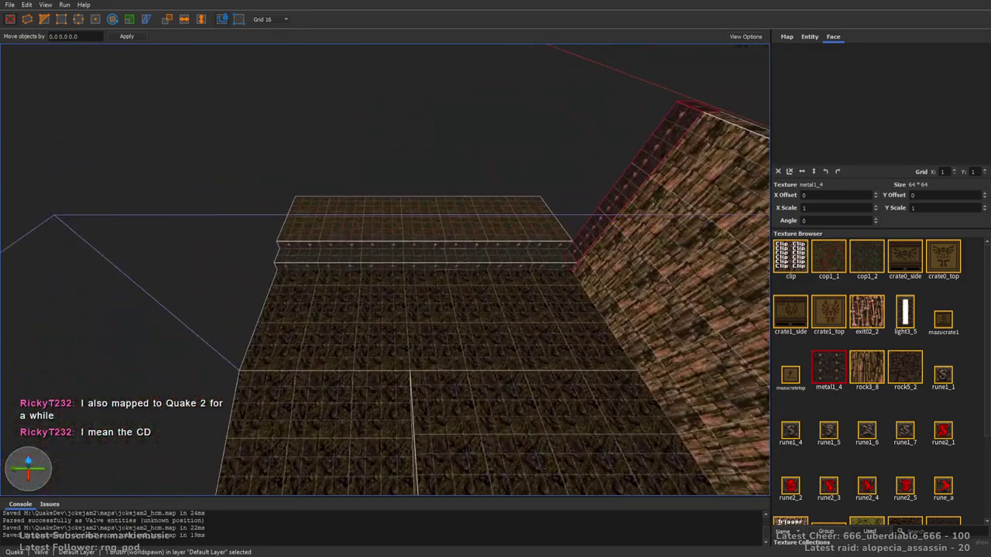
{"action": "key", "text": "ctrl+d"}
{"action": "left_click_drag", "start_coordinate": [657, 155], "coordinate": [205, 150]}
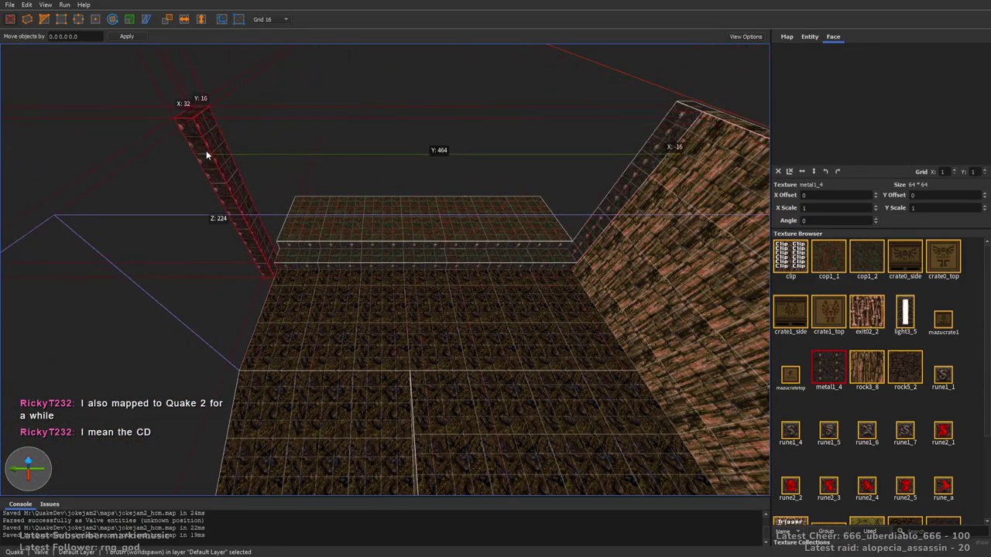
Extrude new metal1_4 wall sections from both end sections along the platform's sides to its far edge
{"action": "mouse_move", "coordinate": [448, 221]}
{"action": "right_mouse_down"}
{"action": "mouse_move", "coordinate": [561, 233]}
{"action": "mouse_move", "coordinate": [621, 220]}
{"action": "right_mouse_up"}
{"action": "key", "text": "a"}
{"action": "left_click", "coordinate": [319, 238], "text": "ctrl"}
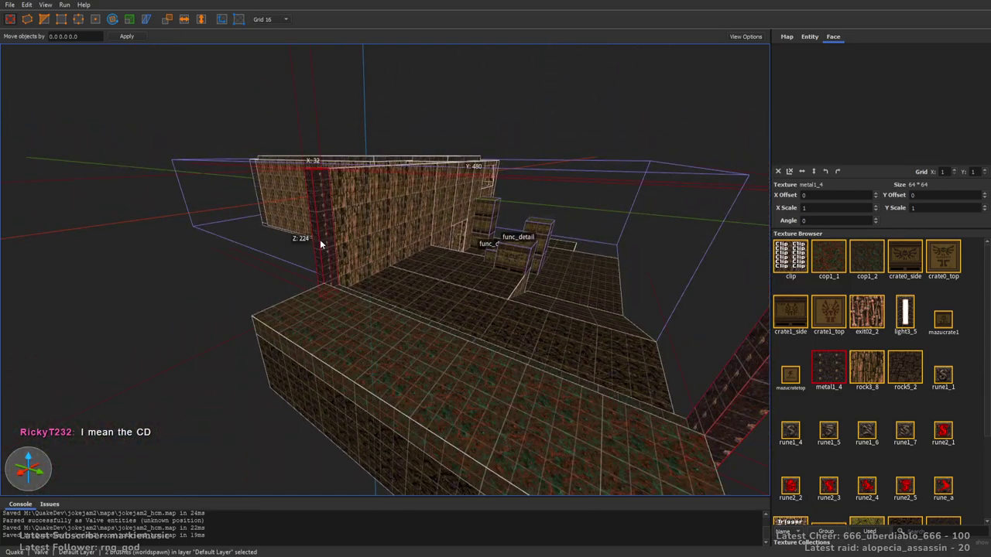
{"action": "left_click_drag", "start_coordinate": [316, 244], "coordinate": [247, 275], "text": "shift"}
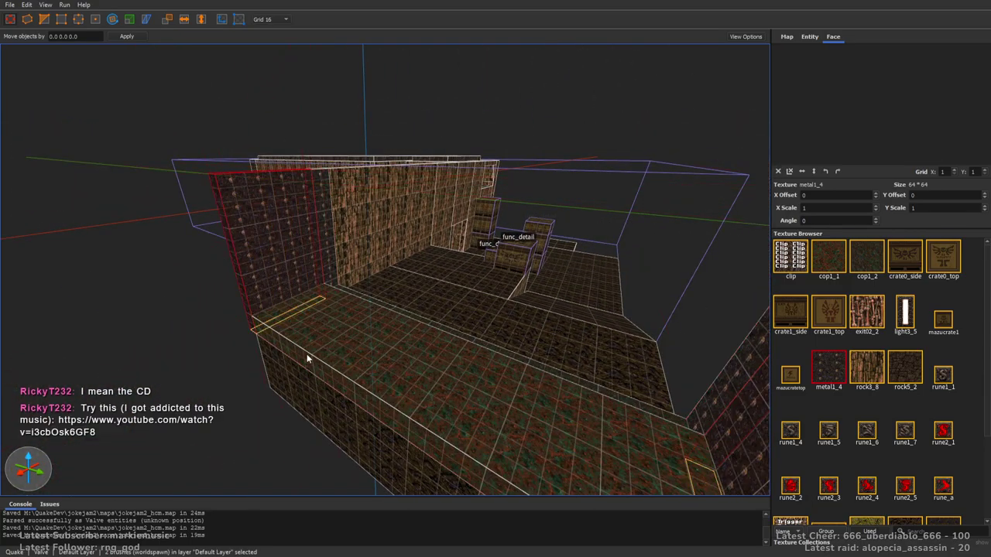
Search for a wall texture among the used textures and with short name filters, and clear the filter
{"action": "scroll", "coordinate": [941, 389], "scroll_direction": "down", "scroll_amount": 3}
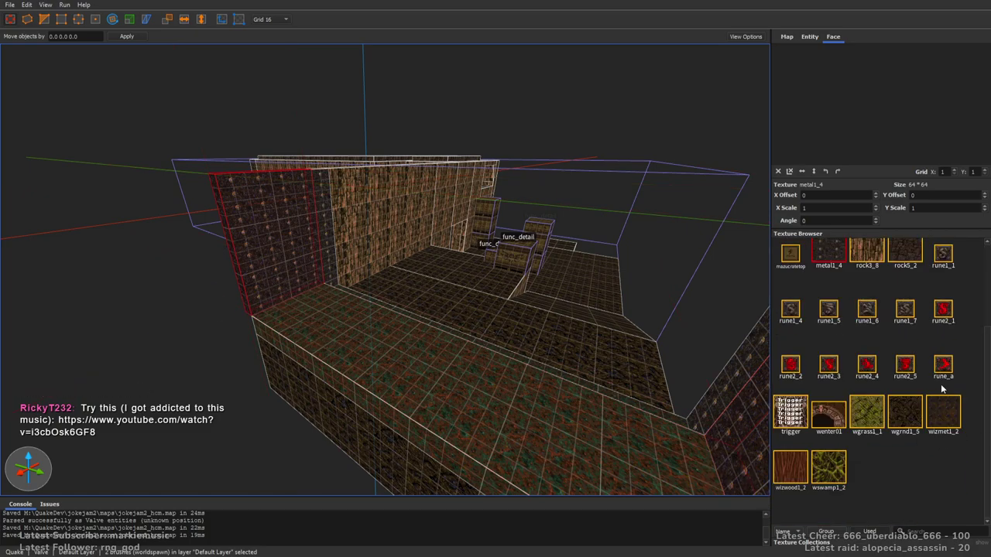
{"action": "scroll", "coordinate": [942, 389], "scroll_direction": "down", "scroll_amount": 5}
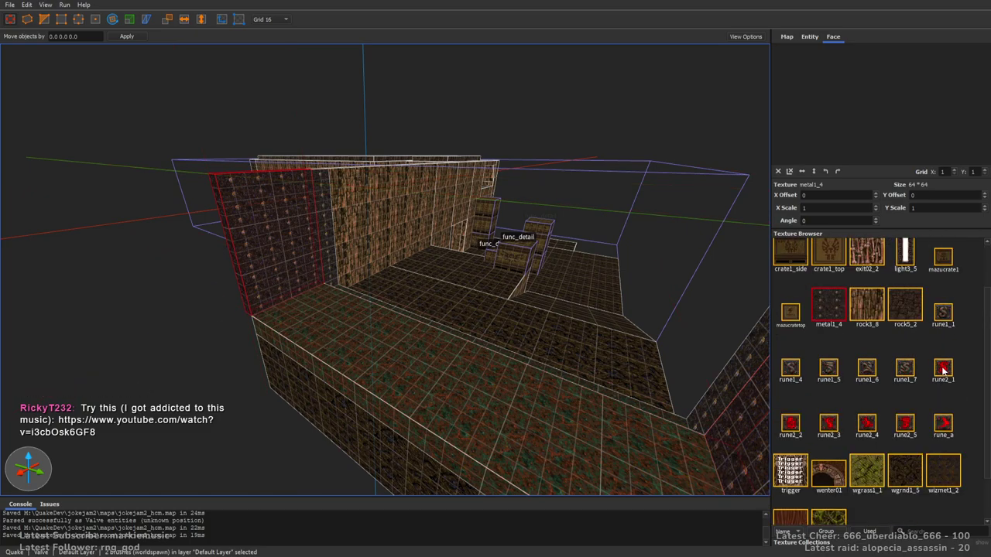
{"action": "left_click", "coordinate": [921, 531]}
{"action": "type", "text": "bas"}
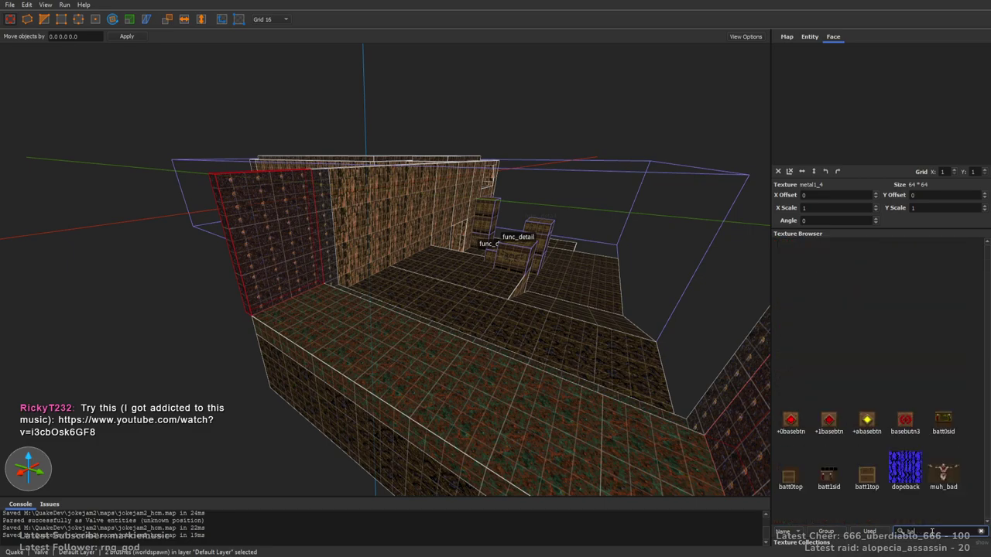
{"action": "key", "text": "BackSpace"}
{"action": "key", "text": "BackSpace"}
{"action": "key", "text": "BackSpace"}
{"action": "type", "text": "te"}
{"action": "key", "text": "BackSpace"}
{"action": "key", "text": "BackSpace"}
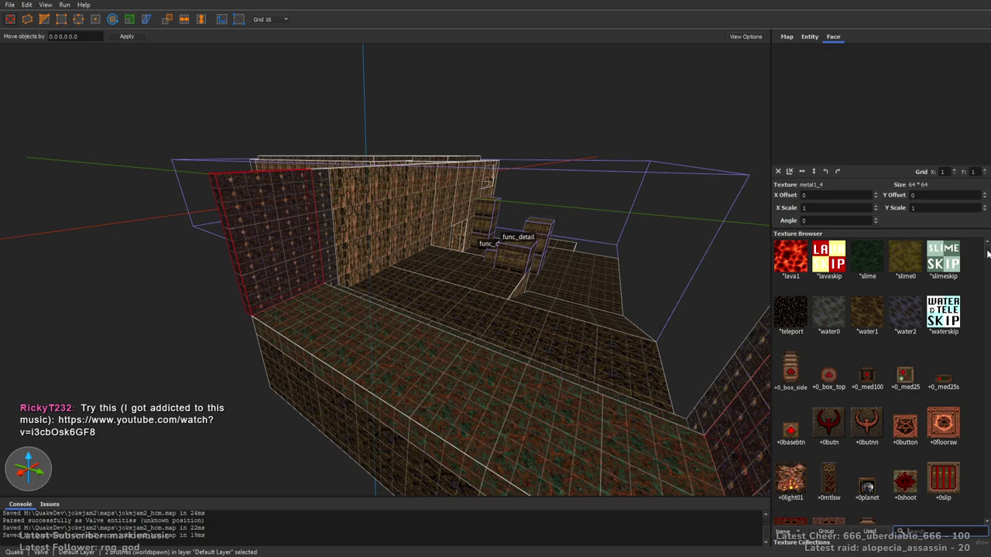
Browse the full texture list, including the tech, twall and wall textures, for one to suit the platform's walls
{"action": "left_click_drag", "start_coordinate": [986, 254], "coordinate": [980, 460]}
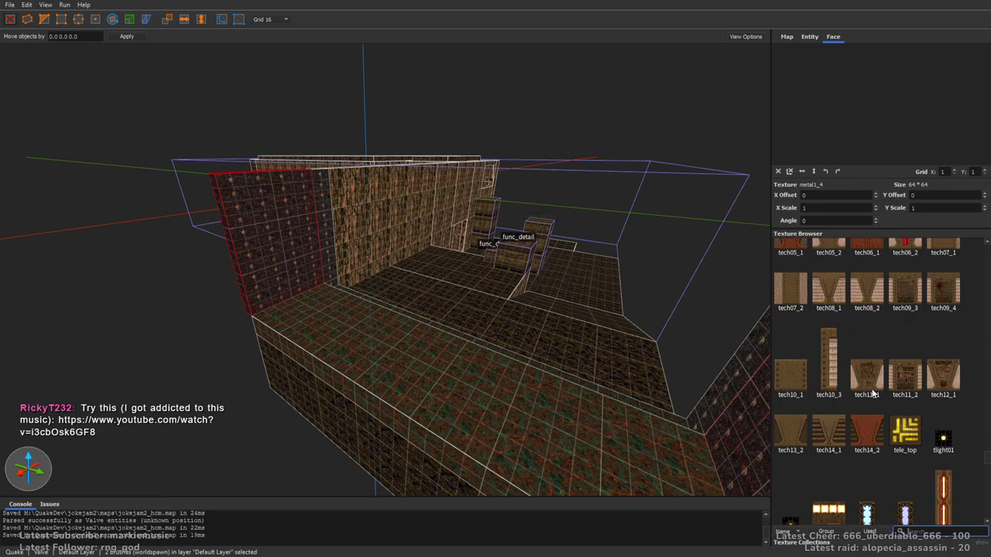
{"action": "scroll", "coordinate": [874, 387], "scroll_direction": "up", "scroll_amount": 1}
{"action": "scroll", "coordinate": [873, 387], "scroll_direction": "up", "scroll_amount": 2}
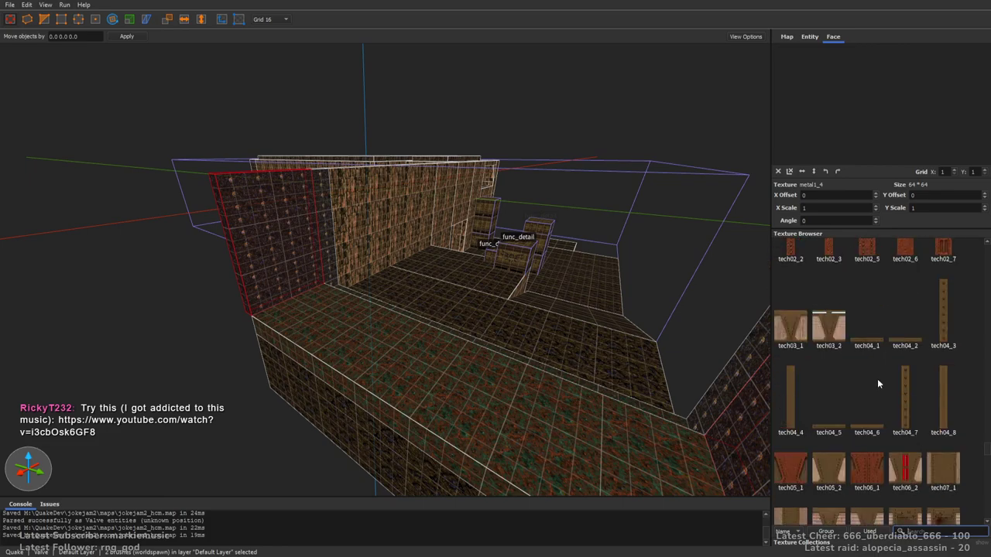
{"action": "scroll", "coordinate": [877, 383], "scroll_direction": "down", "scroll_amount": 3}
{"action": "scroll", "coordinate": [877, 383], "scroll_direction": "down", "scroll_amount": 2}
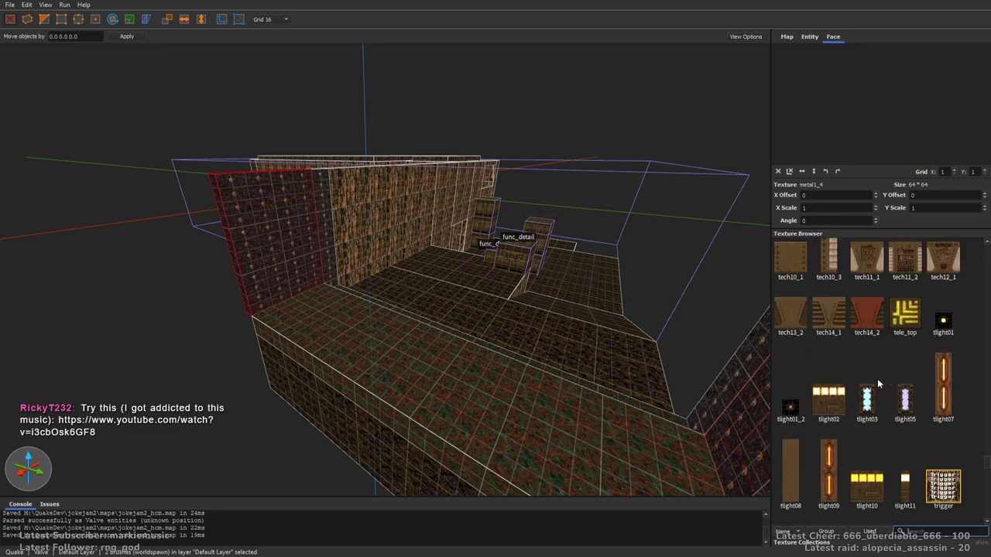
{"action": "scroll", "coordinate": [877, 378], "scroll_direction": "down", "scroll_amount": 5}
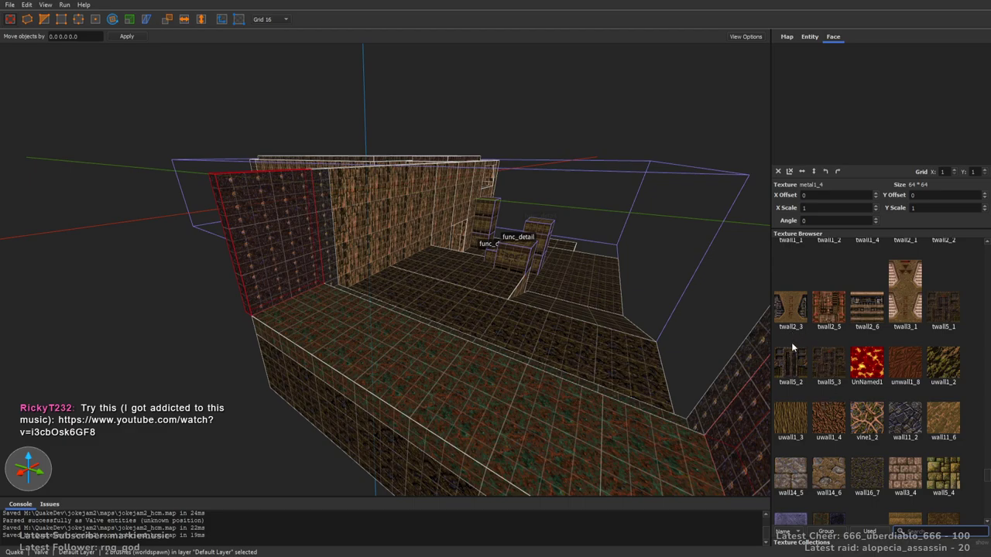
{"action": "scroll", "coordinate": [812, 333], "scroll_direction": "up", "scroll_amount": 1}
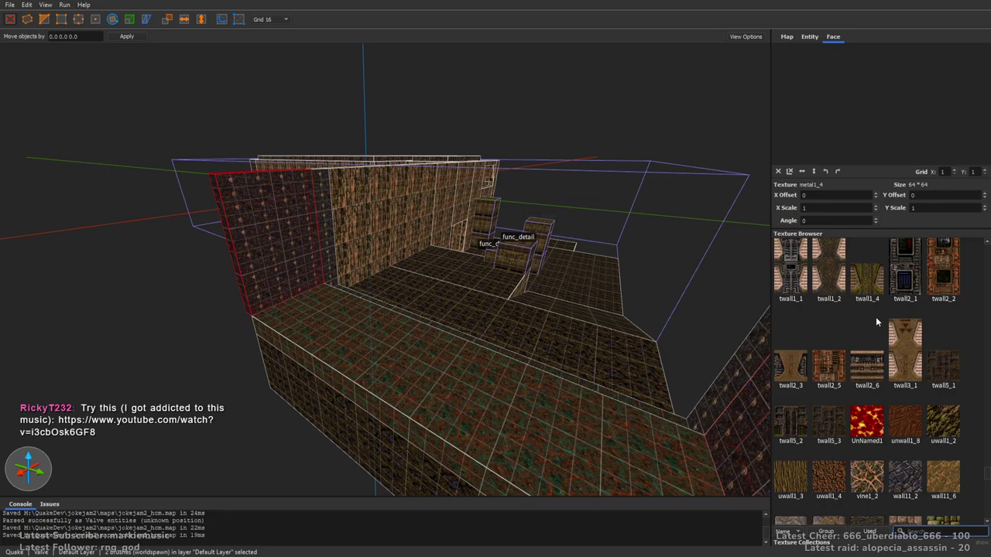
{"action": "scroll", "coordinate": [874, 317], "scroll_direction": "down", "scroll_amount": 4}
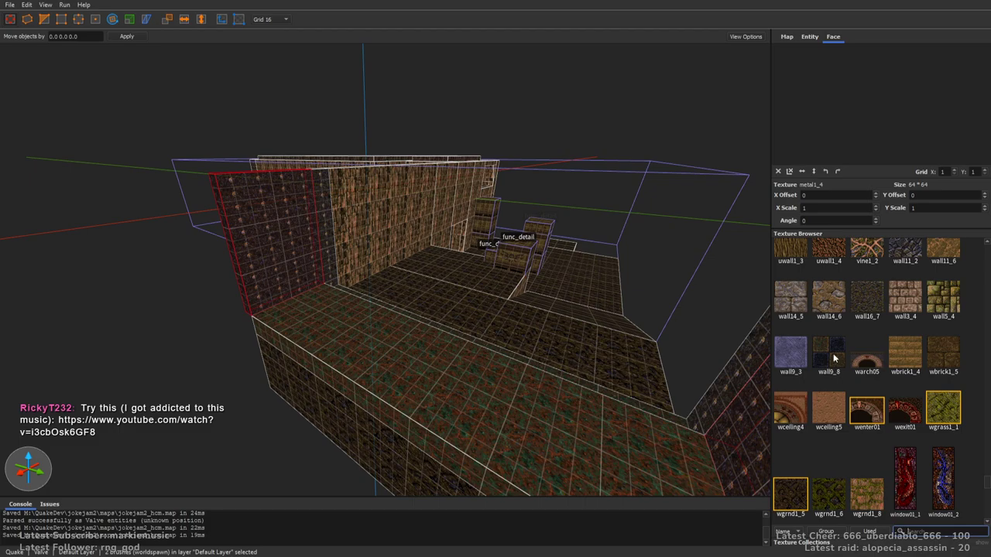
{"action": "scroll", "coordinate": [859, 451], "scroll_direction": "down", "scroll_amount": 2}
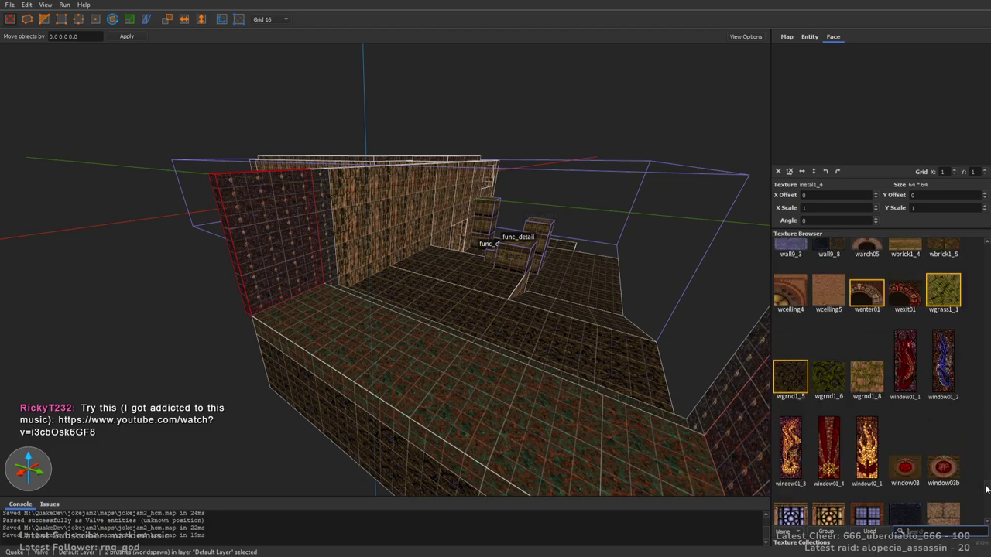
{"action": "left_click_drag", "start_coordinate": [986, 487], "coordinate": [985, 429]}
Apply the tech08_1 texture to the two side wall sections on the metal platform
{"action": "right_click_drag", "start_coordinate": [414, 270], "coordinate": [346, 263]}
{"action": "right_click_drag", "start_coordinate": [574, 242], "coordinate": [197, 263]}
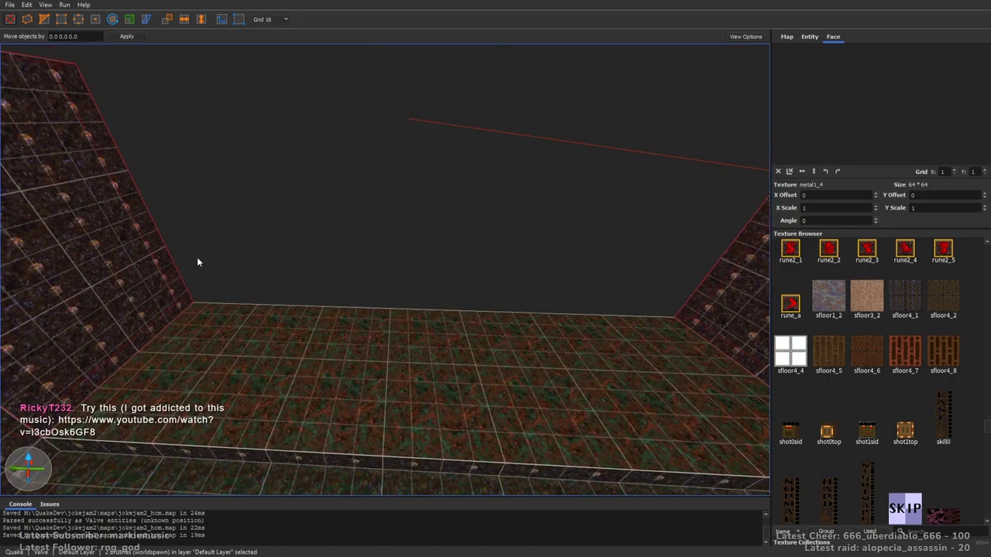
{"action": "right_click_drag", "start_coordinate": [274, 251], "coordinate": [359, 240]}
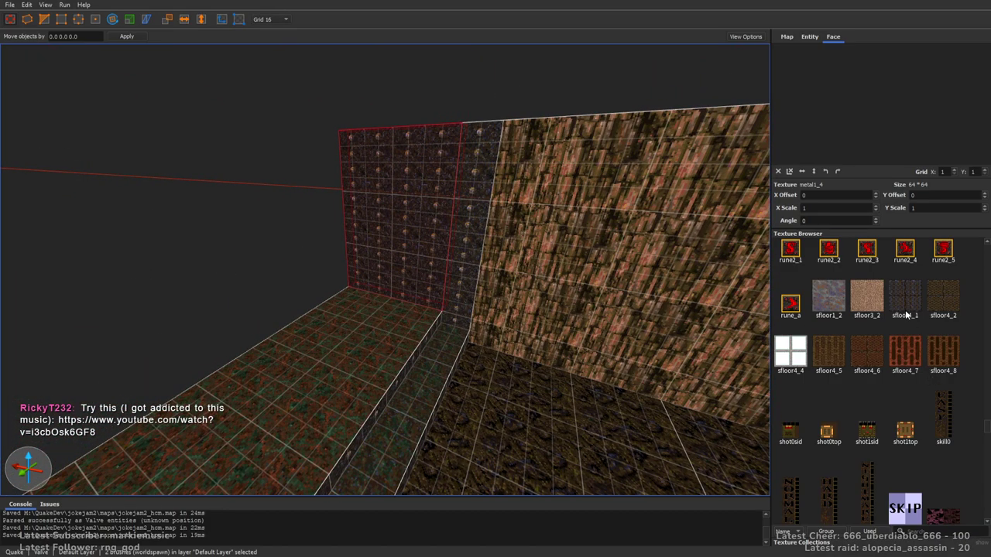
{"action": "left_click_drag", "start_coordinate": [989, 429], "coordinate": [973, 460]}
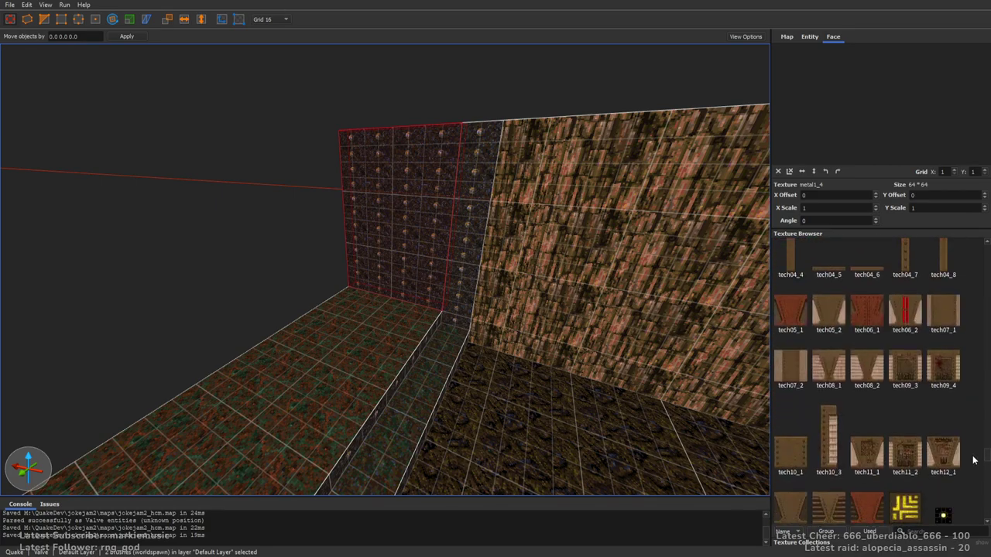
{"action": "left_click", "coordinate": [828, 369]}
{"action": "right_click_drag", "start_coordinate": [554, 291], "coordinate": [512, 278]}
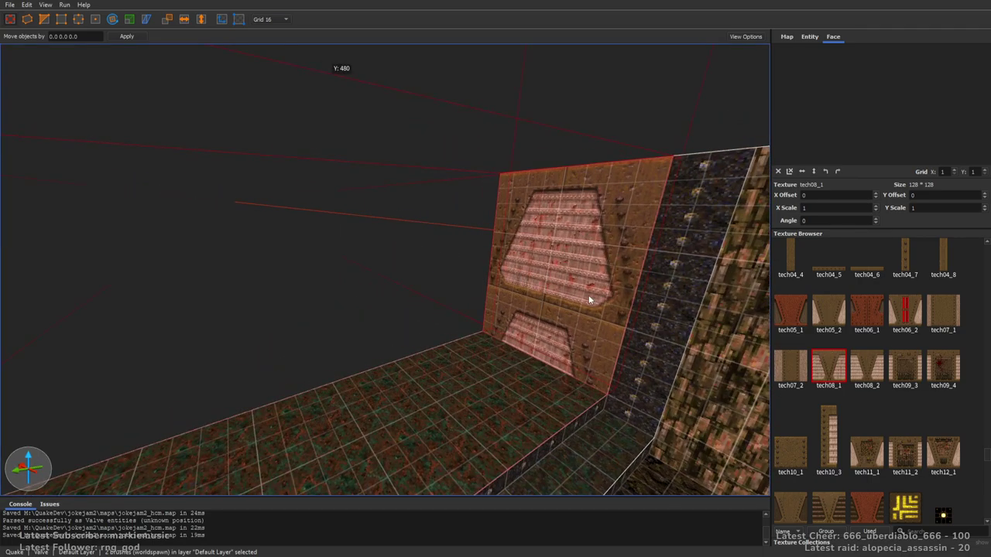
Extrude a tech08_1 back wall across the platform's far edge from one side wall to the other
{"action": "right_click_drag", "start_coordinate": [590, 345], "coordinate": [520, 337]}
{"action": "left_click", "coordinate": [660, 339]}
{"action": "left_click", "coordinate": [636, 329]}
{"action": "left_click_drag", "start_coordinate": [634, 342], "coordinate": [87, 385], "text": "shift"}
{"action": "mouse_move", "coordinate": [387, 367]}
{"action": "right_mouse_down"}
{"action": "mouse_move", "coordinate": [501, 363]}
{"action": "mouse_move", "coordinate": [540, 299]}
{"action": "right_mouse_up"}
{"action": "key", "text": "s"}
Split the back wall and both side walls horizontally below the large window panels
{"action": "left_click", "coordinate": [571, 309], "text": "ctrl"}
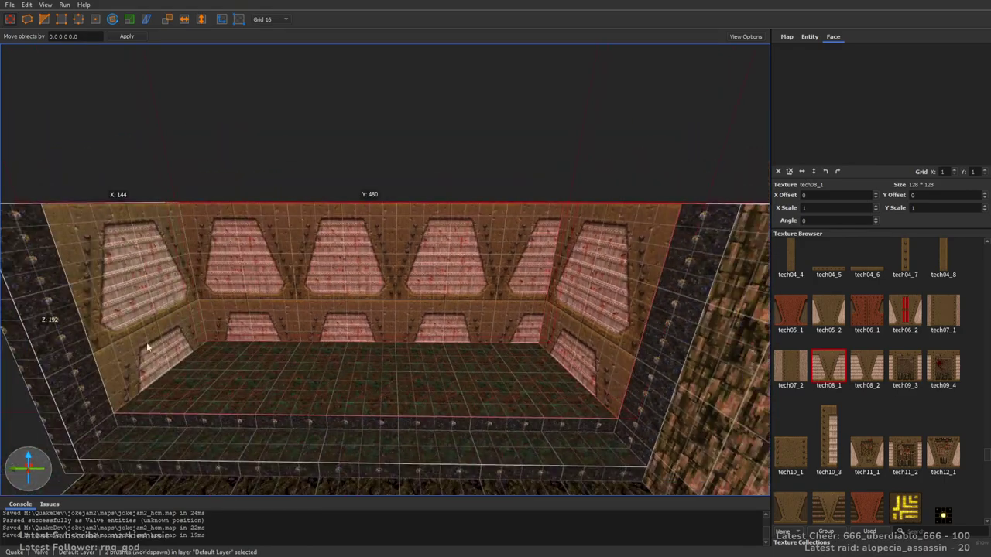
{"action": "left_click", "coordinate": [172, 344], "text": "ctrl"}
{"action": "left_click_drag", "start_coordinate": [213, 397], "coordinate": [207, 345], "text": "ctrl+shift"}
Apply the tech10_1 texture to the lower band of all three platform walls and clear the selection
{"action": "left_click", "coordinate": [196, 337]}
{"action": "left_click", "coordinate": [394, 338], "text": "ctrl"}
{"action": "left_click", "coordinate": [569, 350], "text": "ctrl"}
{"action": "left_click", "coordinate": [790, 455]}
{"action": "right_click_drag", "start_coordinate": [375, 325], "coordinate": [528, 309]}
{"action": "key", "text": "w"}
{"action": "key", "text": "Escape"}
{"action": "key", "text": "s"}
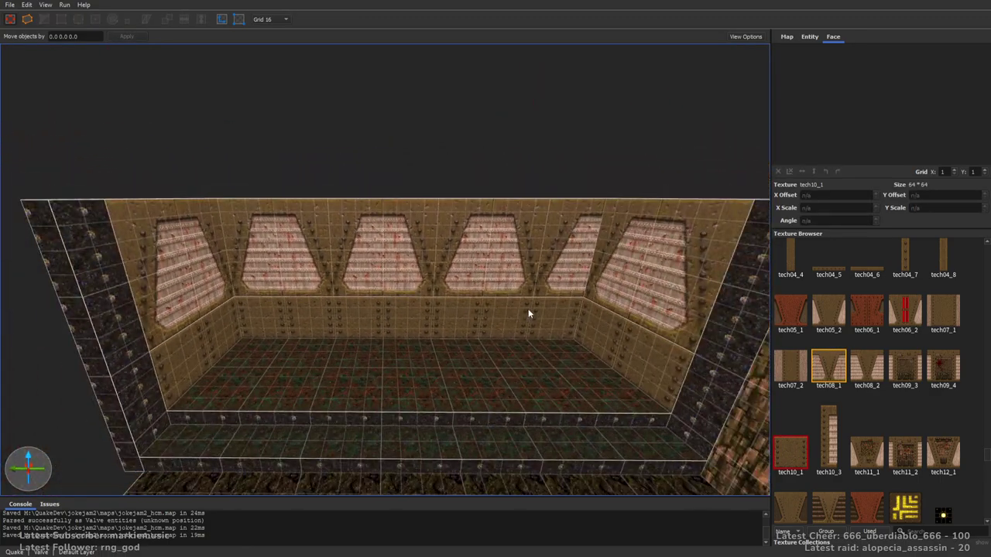
Split the partial window panel off the end of the upper back wall and texture it with tech01_2 after trying tech01_7
{"action": "left_click", "coordinate": [564, 263]}
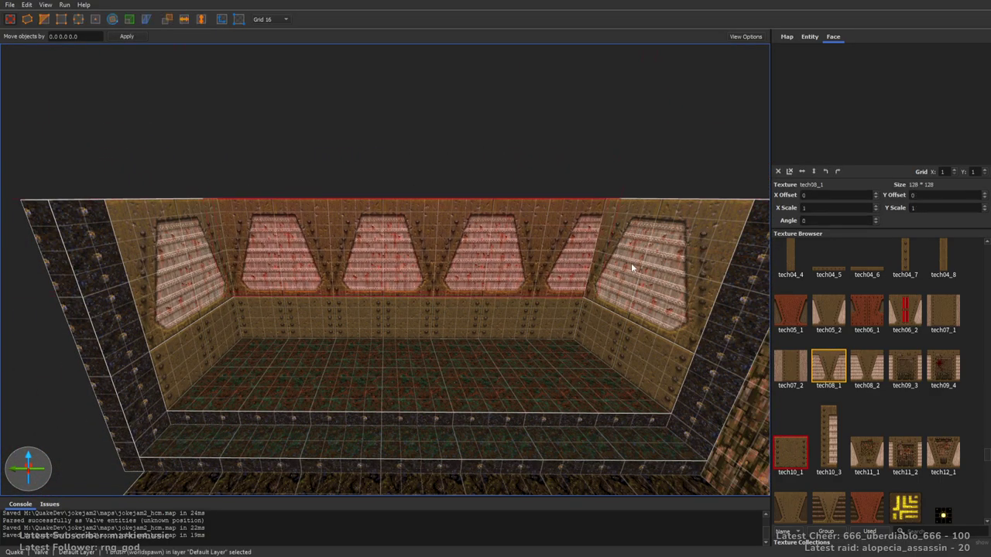
{"action": "left_click", "coordinate": [560, 273]}
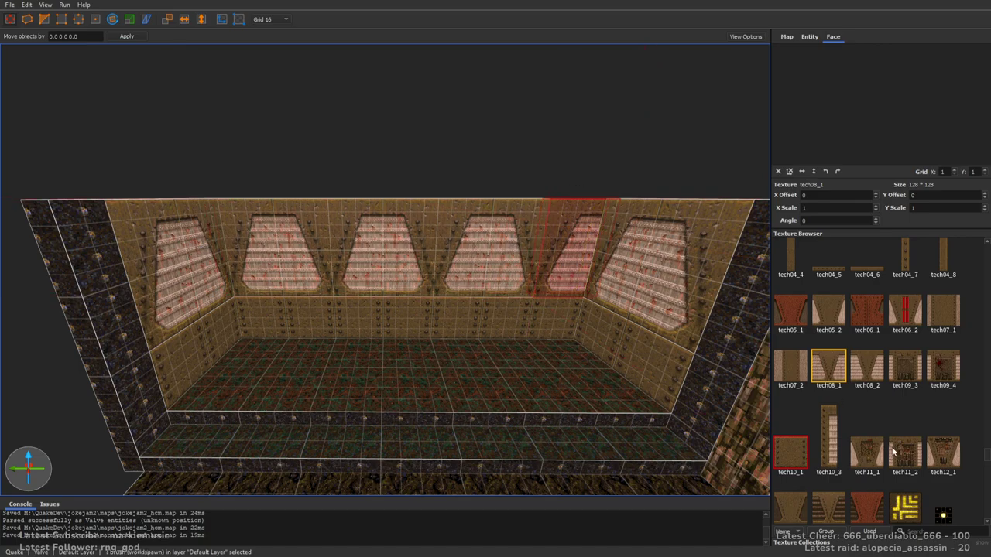
{"action": "scroll", "coordinate": [888, 441], "scroll_direction": "down", "scroll_amount": 1}
{"action": "scroll", "coordinate": [884, 418], "scroll_direction": "up", "scroll_amount": 5}
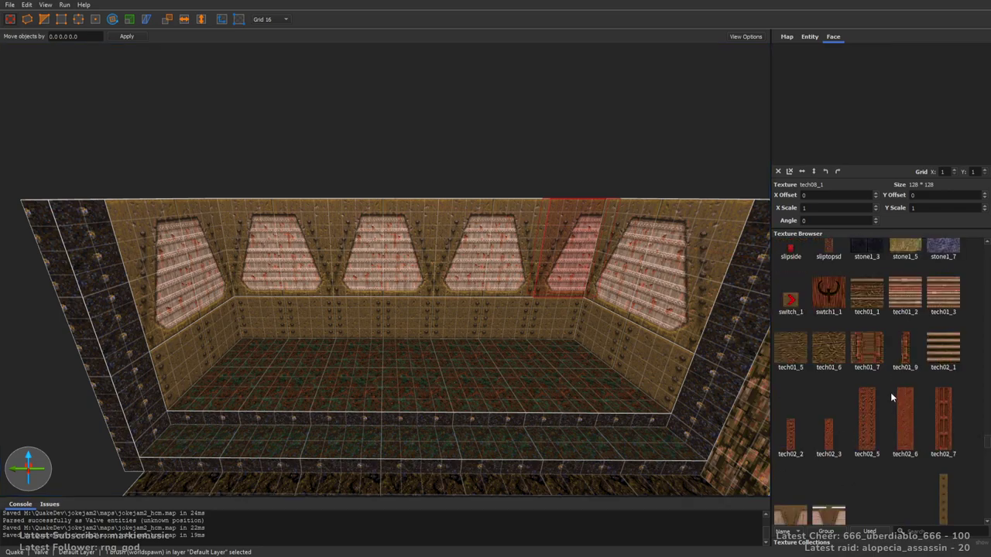
{"action": "left_click", "coordinate": [867, 350]}
{"action": "scroll", "coordinate": [866, 365], "scroll_direction": "up", "scroll_amount": 2}
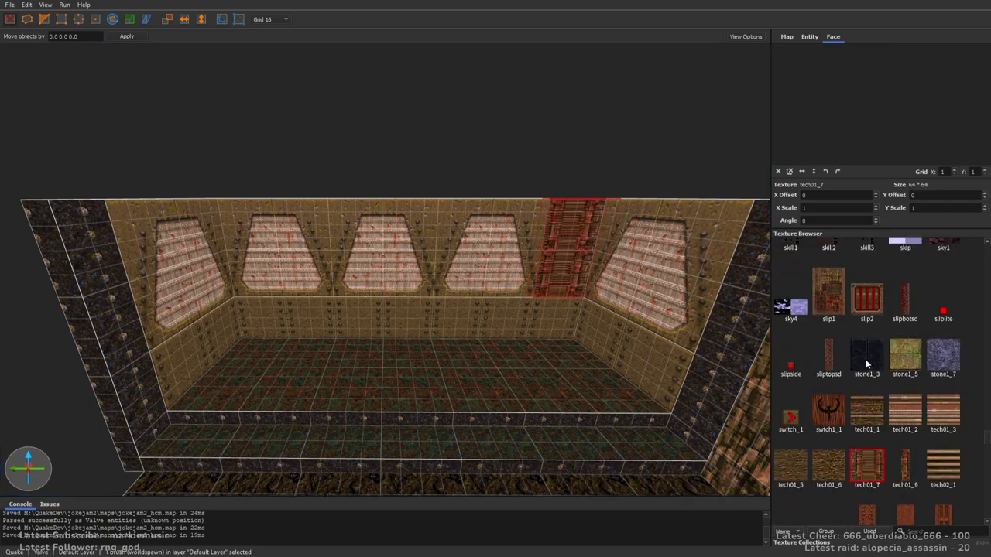
{"action": "left_click", "coordinate": [896, 412]}
Apply the comp1_1 texture to the narrow panel at the end of the upper back wall and save the map
{"action": "scroll", "coordinate": [911, 412], "scroll_direction": "up", "scroll_amount": 3}
{"action": "scroll", "coordinate": [910, 412], "scroll_direction": "down", "scroll_amount": 8}
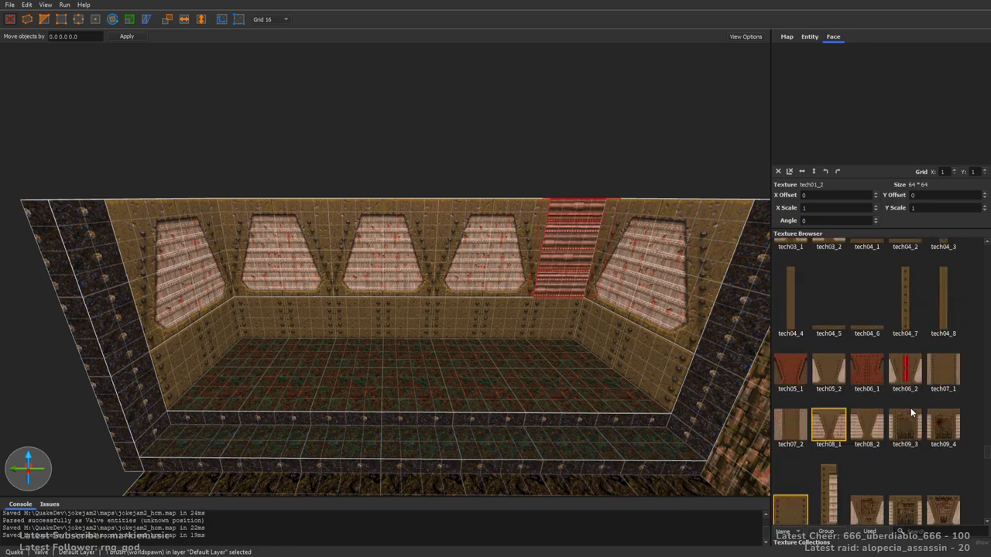
{"action": "scroll", "coordinate": [911, 414], "scroll_direction": "down", "scroll_amount": 4}
{"action": "scroll", "coordinate": [913, 398], "scroll_direction": "up", "scroll_amount": 2}
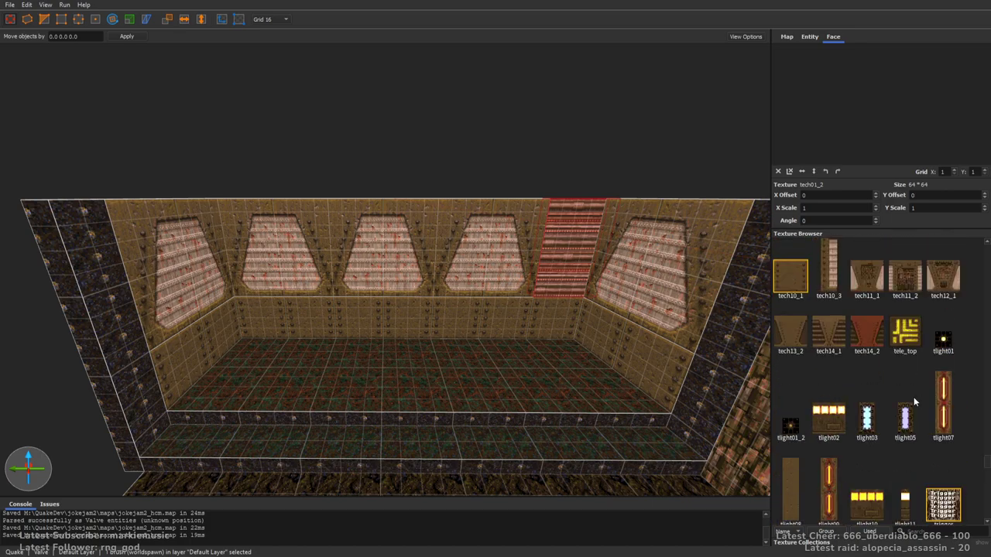
{"action": "scroll", "coordinate": [913, 398], "scroll_direction": "down", "scroll_amount": 10}
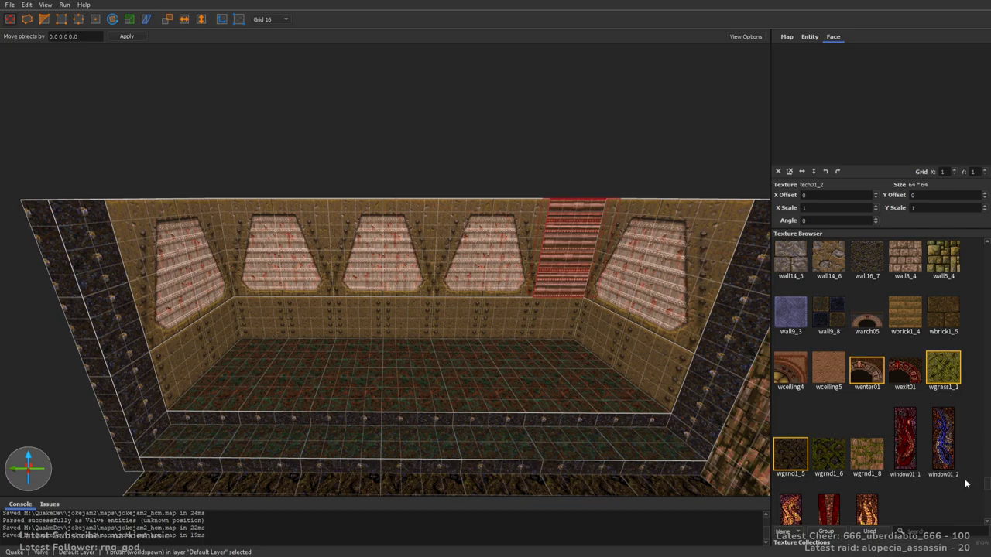
{"action": "left_click_drag", "start_coordinate": [986, 489], "coordinate": [986, 439]}
{"action": "scroll", "coordinate": [983, 425], "scroll_direction": "up", "scroll_amount": 8}
{"action": "left_click_drag", "start_coordinate": [981, 402], "coordinate": [981, 388]}
{"action": "scroll", "coordinate": [980, 393], "scroll_direction": "up", "scroll_amount": 6}
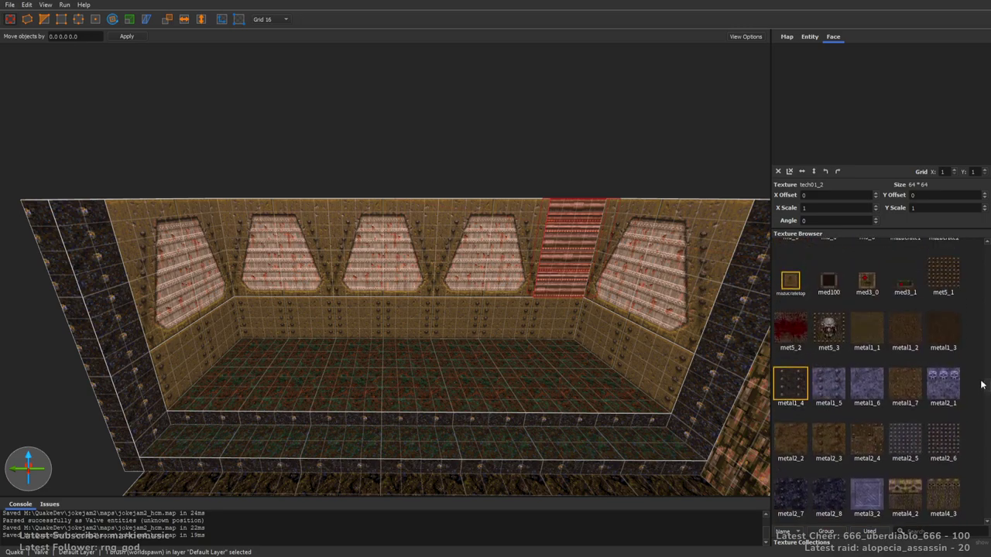
{"action": "scroll", "coordinate": [982, 379], "scroll_direction": "up", "scroll_amount": 8}
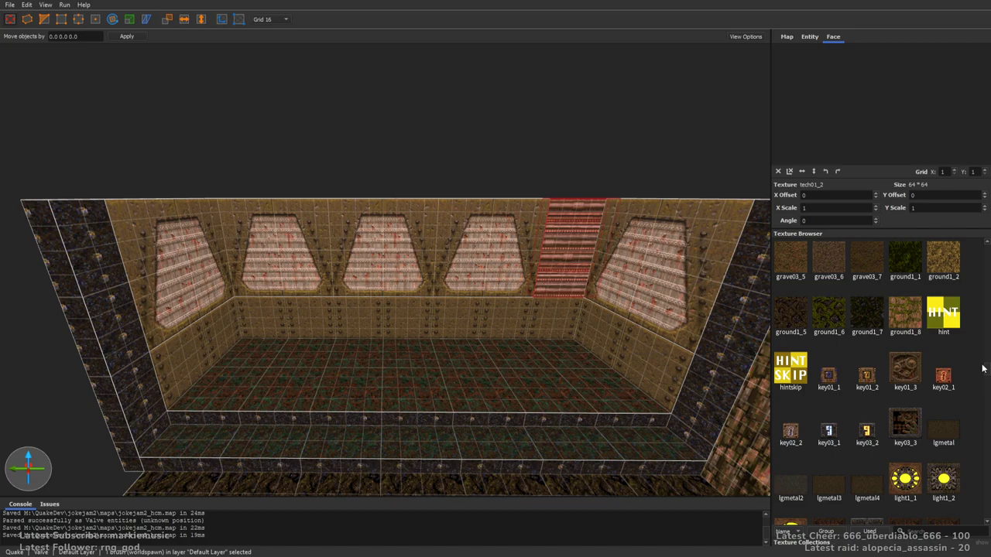
{"action": "scroll", "coordinate": [982, 363], "scroll_direction": "up", "scroll_amount": 5}
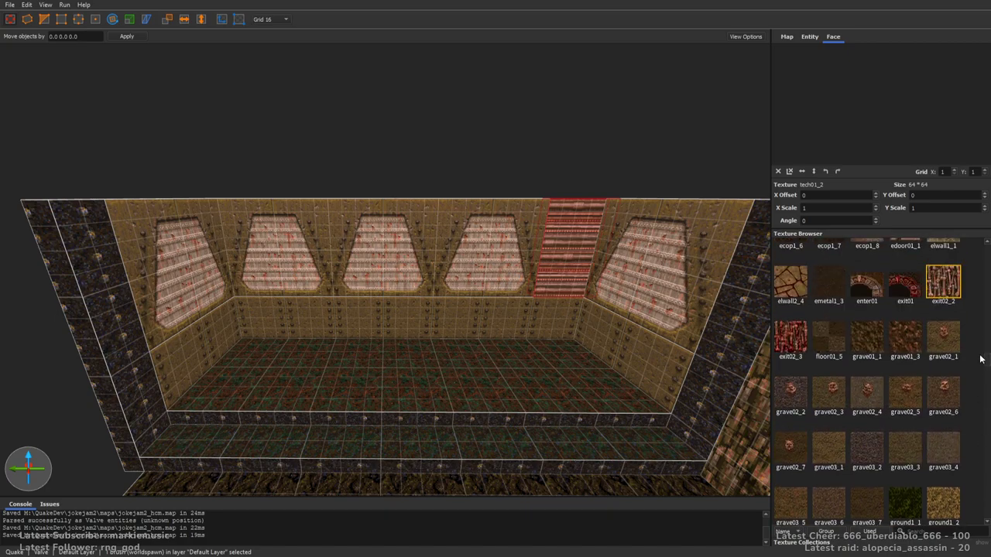
{"action": "scroll", "coordinate": [979, 359], "scroll_direction": "up", "scroll_amount": 6}
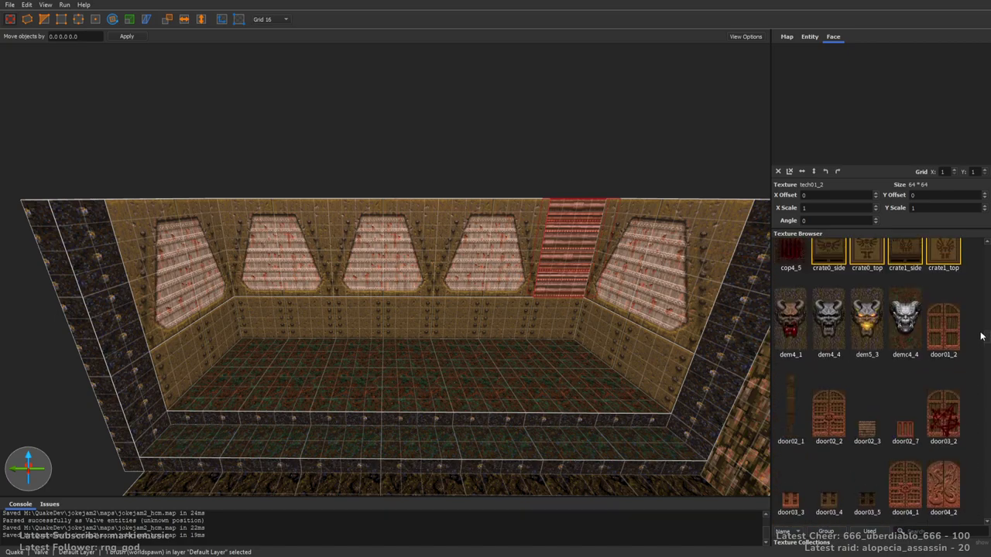
{"action": "scroll", "coordinate": [981, 333], "scroll_direction": "up", "scroll_amount": 5}
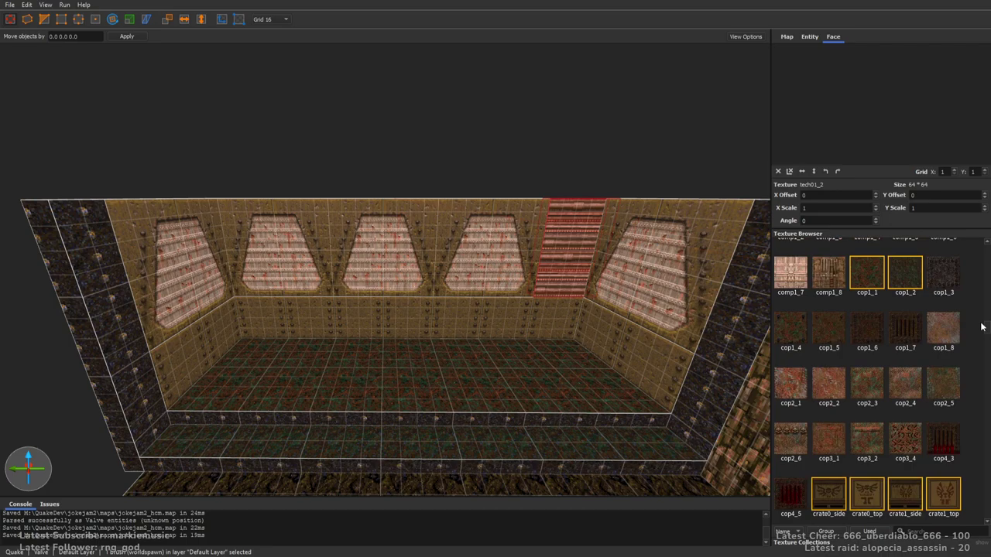
{"action": "scroll", "coordinate": [980, 321], "scroll_direction": "up", "scroll_amount": 5}
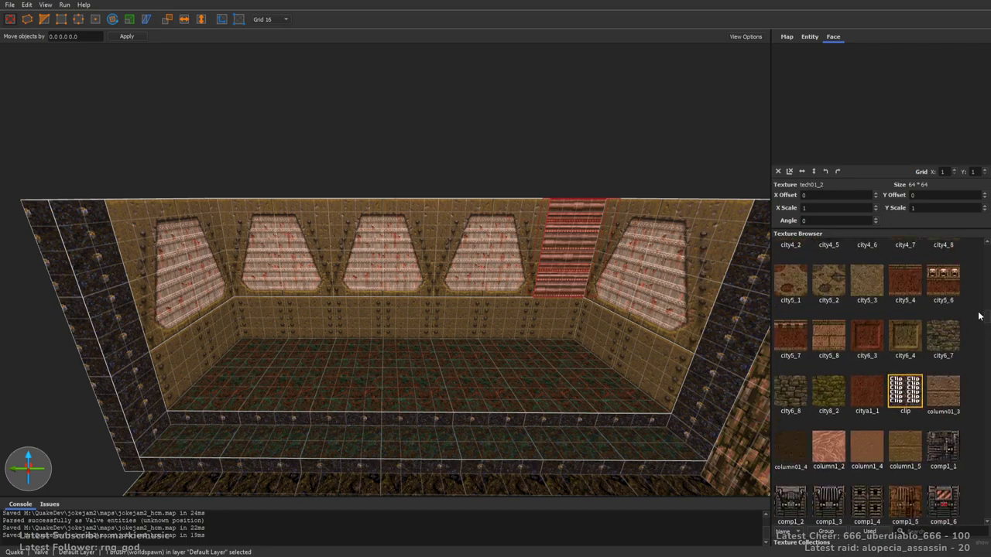
{"action": "scroll", "coordinate": [978, 318], "scroll_direction": "down", "scroll_amount": 5}
{"action": "scroll", "coordinate": [978, 326], "scroll_direction": "down", "scroll_amount": 5}
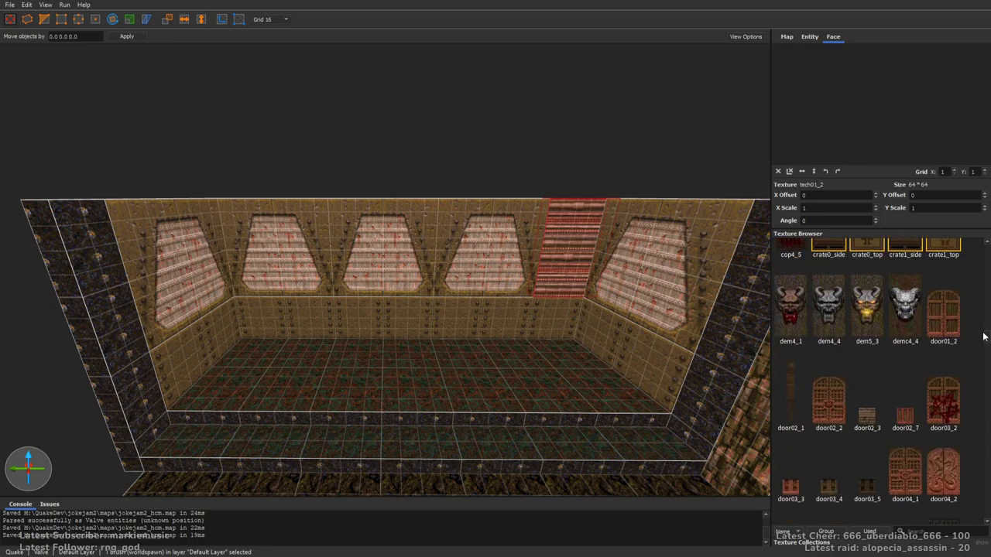
{"action": "scroll", "coordinate": [982, 329], "scroll_direction": "up", "scroll_amount": 8}
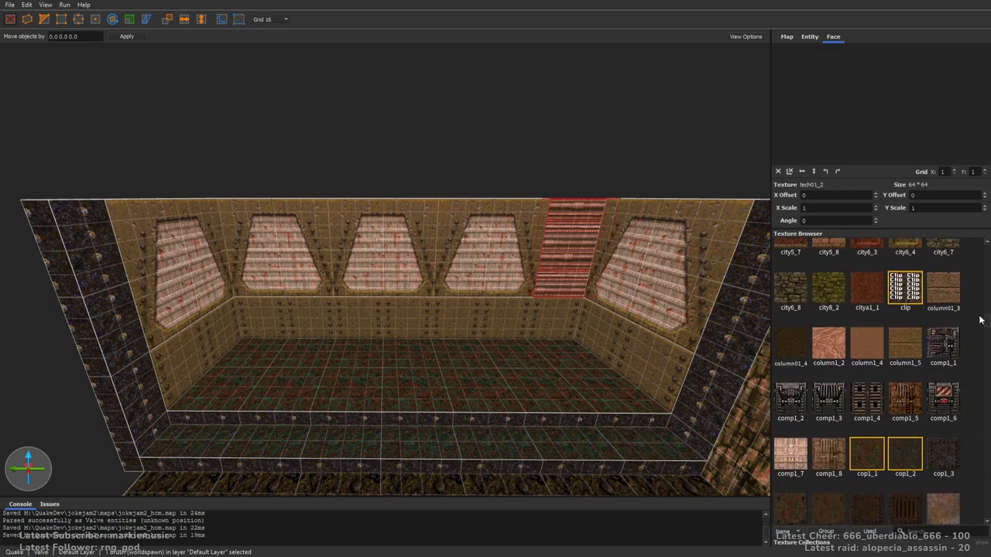
{"action": "left_click", "coordinate": [945, 350]}
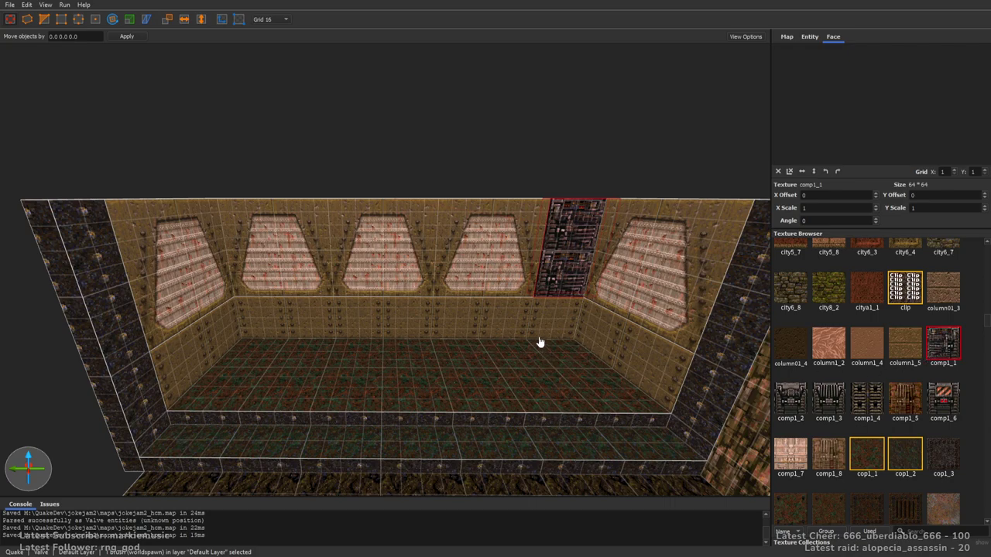
{"action": "mouse_move", "coordinate": [521, 326]}
{"action": "right_mouse_down"}
{"action": "mouse_move", "coordinate": [539, 338]}
{"action": "mouse_move", "coordinate": [478, 356]}
{"action": "right_mouse_up"}
{"action": "key", "text": "Escape"}
{"action": "key", "text": "ctrl+s"}
Extrude a floor section about 240 units long from the small 128 by 128 ground brush and widen it to about 448 units
{"action": "right_click_drag", "start_coordinate": [319, 292], "coordinate": [570, 299]}
{"action": "scroll", "coordinate": [570, 300], "scroll_direction": "up", "scroll_amount": 5}
{"action": "scroll", "coordinate": [448, 319], "scroll_direction": "up", "scroll_amount": 5}
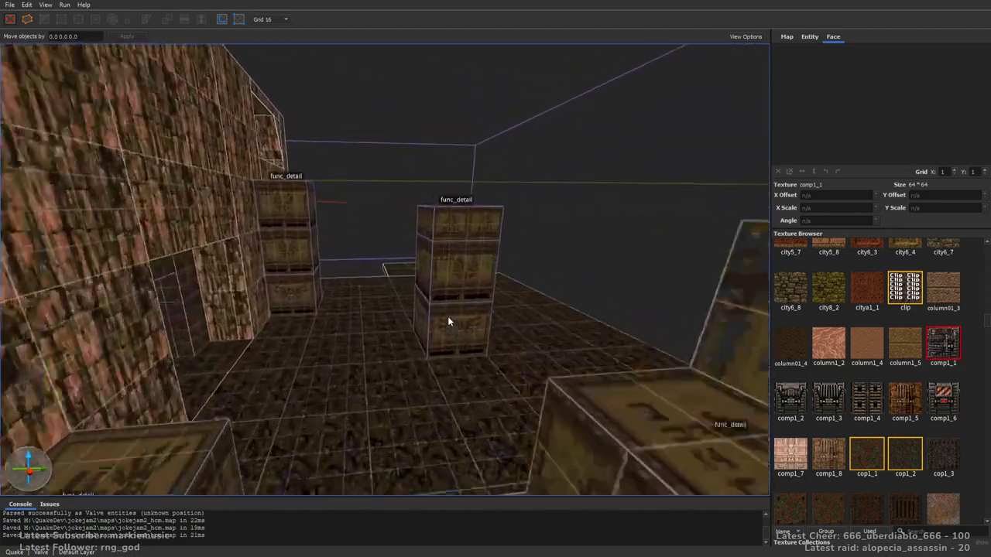
{"action": "right_click_drag", "start_coordinate": [447, 316], "coordinate": [435, 356]}
{"action": "scroll", "coordinate": [435, 355], "scroll_direction": "down", "scroll_amount": 4}
{"action": "key", "text": "d"}
{"action": "right_click_drag", "start_coordinate": [672, 267], "coordinate": [525, 318]}
{"action": "key", "text": "a"}
{"action": "key", "text": "a"}
{"action": "key", "text": "w"}
{"action": "key", "text": "d"}
{"action": "key", "text": "s"}
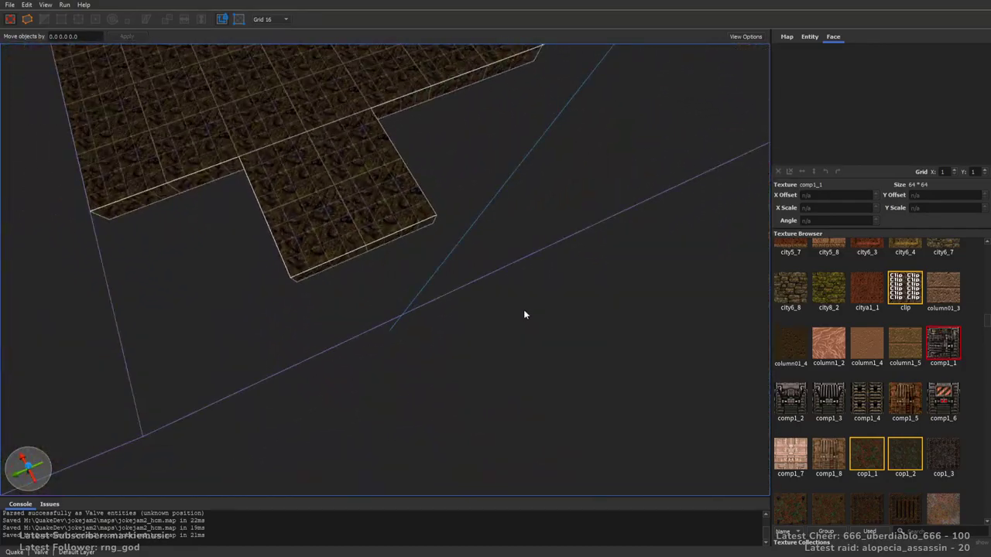
{"action": "left_click", "coordinate": [219, 22]}
{"action": "key", "text": "s"}
{"action": "right_click_drag", "start_coordinate": [555, 246], "coordinate": [524, 255]}
{"action": "left_click", "coordinate": [402, 262]}
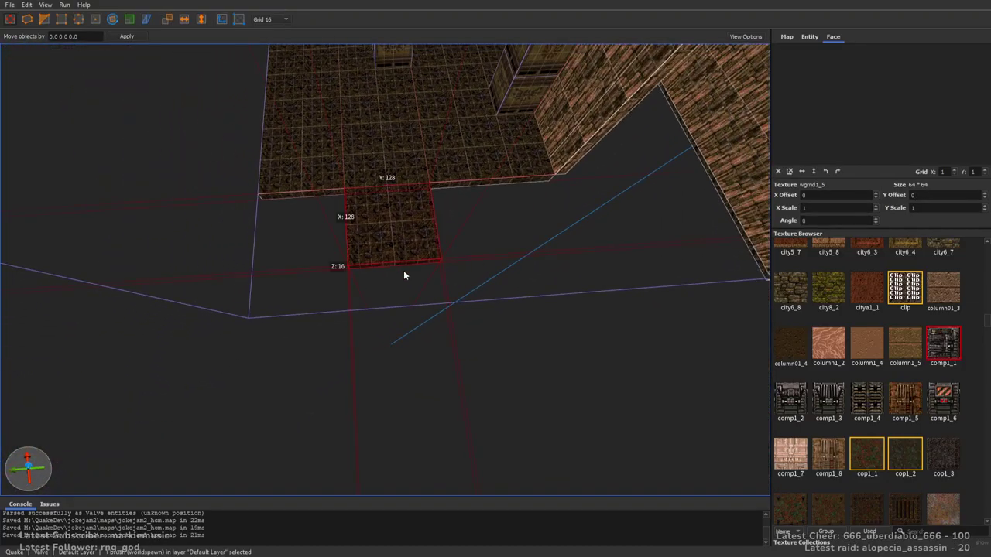
{"action": "left_click_drag", "start_coordinate": [394, 268], "coordinate": [413, 451], "text": "ctrl+shift"}
{"action": "left_click_drag", "start_coordinate": [199, 330], "coordinate": [9, 360], "text": "shift"}
{"action": "left_click_drag", "start_coordinate": [73, 337], "coordinate": [7, 345], "text": "shift"}
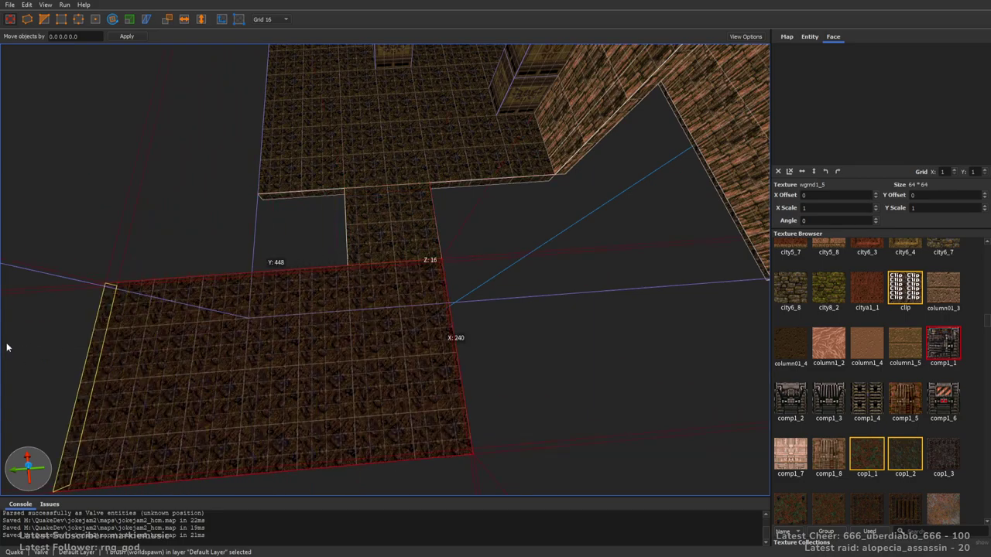
Widen the new ground floor to about 576 units and extend its far end outward
{"action": "key", "text": "a"}
{"action": "left_click_drag", "start_coordinate": [560, 275], "coordinate": [644, 263], "text": "shift"}
{"action": "key", "text": "Escape"}
{"action": "key", "text": "a"}
{"action": "right_click_drag", "start_coordinate": [428, 296], "coordinate": [527, 302]}
{"action": "left_click", "coordinate": [314, 266]}
{"action": "left_click_drag", "start_coordinate": [608, 266], "coordinate": [767, 266], "text": "shift"}
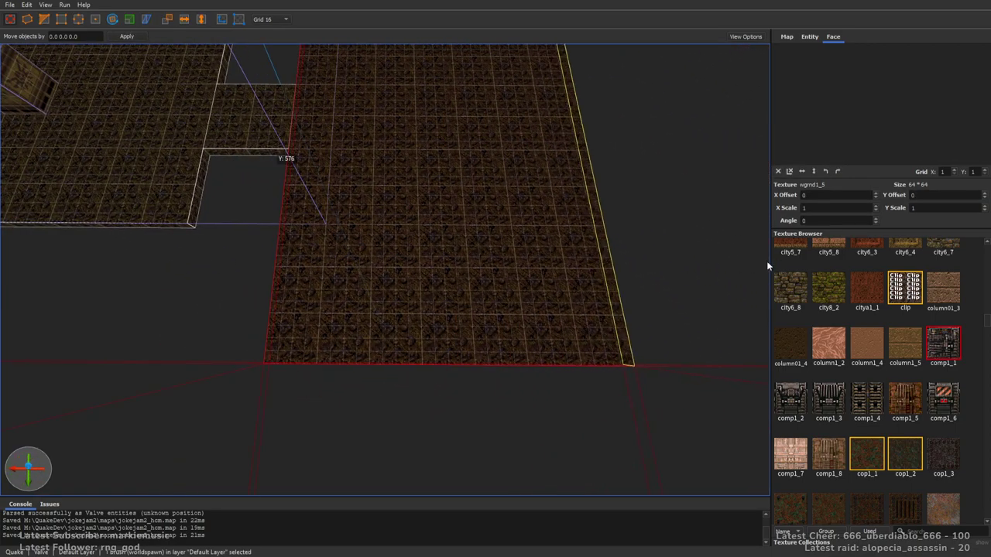
{"action": "key", "text": "d"}
{"action": "mouse_move", "coordinate": [768, 266]}
{"action": "right_mouse_down"}
{"action": "mouse_move", "coordinate": [606, 282]}
{"action": "mouse_move", "coordinate": [537, 263]}
{"action": "right_mouse_up"}
{"action": "key", "text": "Escape"}
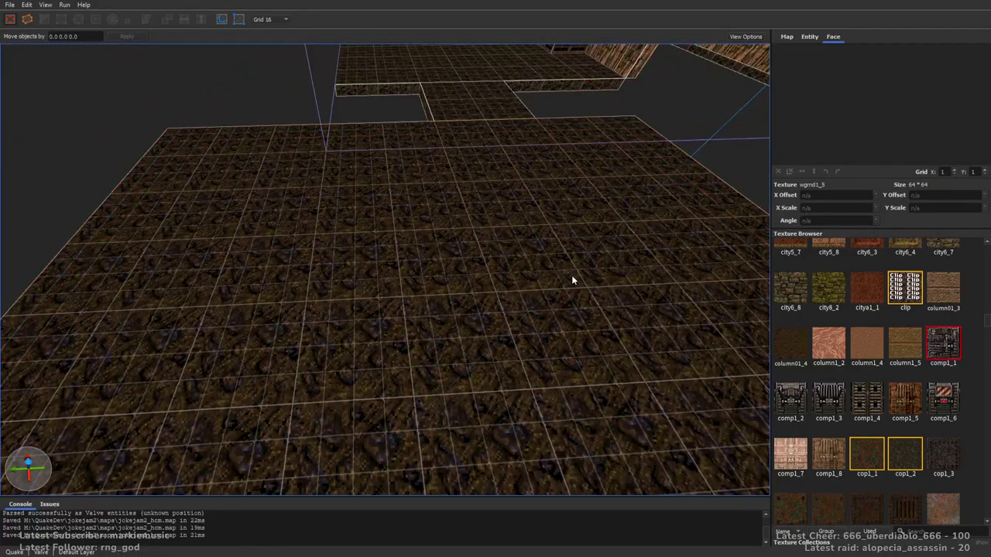
Extend the rock3_8 wall along the crate area's floor edge to the corridor and deepen it alongside the corridor
{"action": "key", "text": "s"}
{"action": "key", "text": "d"}
{"action": "key", "text": "w"}
{"action": "right_click_drag", "start_coordinate": [587, 295], "coordinate": [566, 295]}
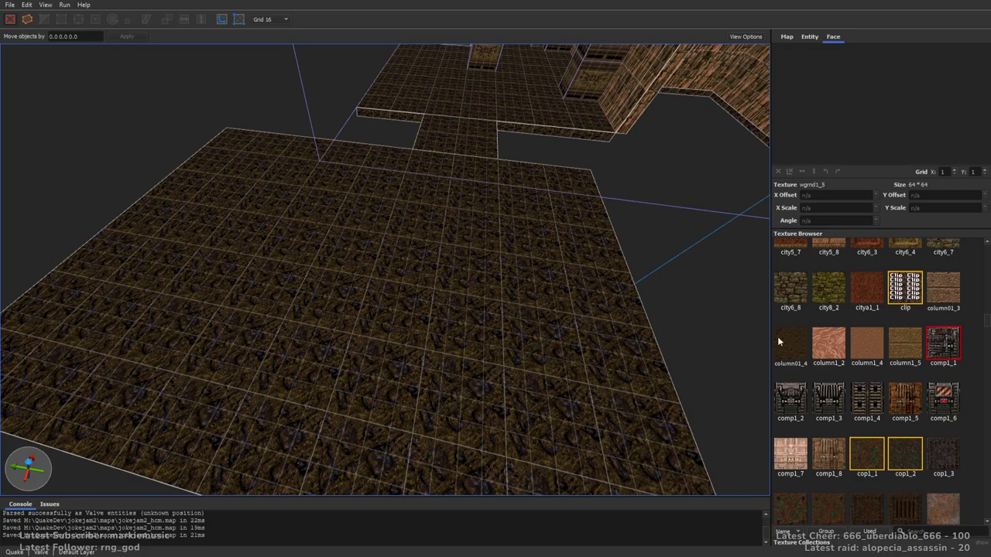
{"action": "right_click_drag", "start_coordinate": [402, 281], "coordinate": [485, 299]}
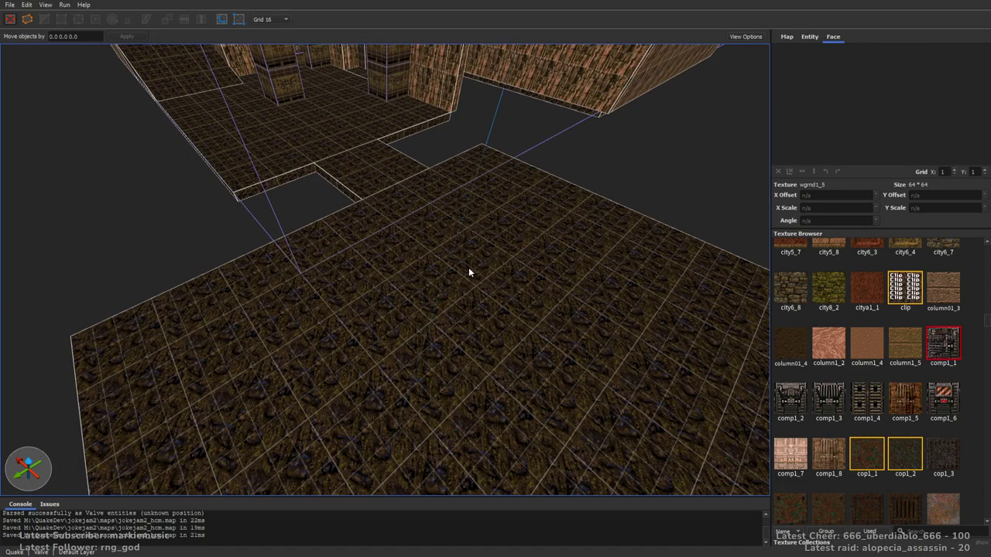
{"action": "right_click_drag", "start_coordinate": [449, 185], "coordinate": [500, 252]}
{"action": "key", "text": "w"}
{"action": "left_click", "coordinate": [511, 239]}
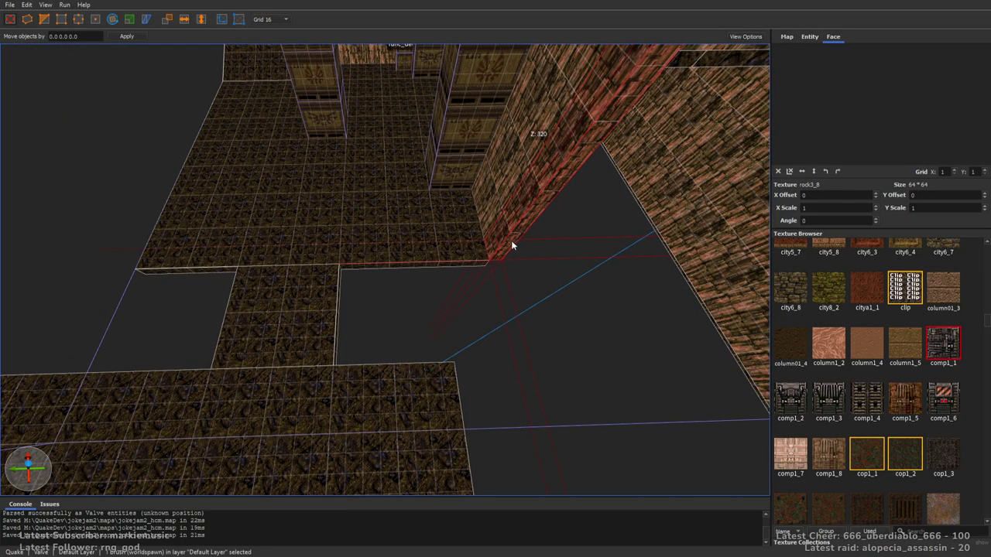
{"action": "mouse_move", "coordinate": [508, 242]}
{"action": "left_mouse_down", "text": "shift"}
{"action": "mouse_move", "coordinate": [506, 257]}
{"action": "mouse_move", "coordinate": [343, 265]}
{"action": "left_mouse_up", "text": "shift"}
{"action": "mouse_move", "coordinate": [491, 267]}
{"action": "right_mouse_down"}
{"action": "mouse_move", "coordinate": [490, 278]}
{"action": "mouse_move", "coordinate": [526, 257]}
{"action": "right_mouse_up"}
{"action": "key", "text": "a"}
{"action": "left_click_drag", "start_coordinate": [526, 258], "coordinate": [561, 346], "text": "shift"}
Extrude rock3_8 wall blocks across the corridor and raise the underside of the block spanning it to form a doorway header
{"action": "mouse_move", "coordinate": [561, 345]}
{"action": "right_mouse_down"}
{"action": "mouse_move", "coordinate": [537, 282]}
{"action": "mouse_move", "coordinate": [520, 287]}
{"action": "right_mouse_up"}
{"action": "left_click_drag", "start_coordinate": [520, 287], "coordinate": [418, 295], "text": "ctrl+shift"}
{"action": "key", "text": "d"}
{"action": "right_click_drag", "start_coordinate": [418, 296], "coordinate": [575, 270]}
{"action": "mouse_move", "coordinate": [573, 269]}
{"action": "left_mouse_down", "text": "shift"}
{"action": "mouse_move", "coordinate": [430, 287]}
{"action": "mouse_move", "coordinate": [460, 282]}
{"action": "left_mouse_up", "text": "shift"}
{"action": "key", "text": "d"}
{"action": "left_click_drag", "start_coordinate": [277, 276], "coordinate": [375, 253], "text": "ctrl+shift"}
{"action": "left_click_drag", "start_coordinate": [360, 414], "coordinate": [345, 357], "text": "shift"}
Extrude another rock3_8 wall section beside the corridor doorway and resize it to close off the crate area's edge
{"action": "key", "text": "a"}
{"action": "mouse_move", "coordinate": [424, 316]}
{"action": "right_mouse_down"}
{"action": "mouse_move", "coordinate": [443, 298]}
{"action": "mouse_move", "coordinate": [513, 278]}
{"action": "mouse_move", "coordinate": [547, 287]}
{"action": "mouse_move", "coordinate": [571, 310]}
{"action": "right_mouse_up"}
{"action": "key", "text": "a"}
{"action": "left_click", "coordinate": [574, 314]}
{"action": "mouse_move", "coordinate": [575, 325]}
{"action": "left_mouse_down", "text": "ctrl+shift"}
{"action": "mouse_move", "coordinate": [568, 318]}
{"action": "mouse_move", "coordinate": [393, 371]}
{"action": "left_mouse_up", "text": "ctrl+shift"}
{"action": "key", "text": "d"}
{"action": "left_click_drag", "start_coordinate": [601, 258], "coordinate": [533, 270], "text": "shift"}
{"action": "mouse_move", "coordinate": [533, 269]}
{"action": "right_mouse_down"}
{"action": "mouse_move", "coordinate": [514, 301]}
{"action": "mouse_move", "coordinate": [539, 285]}
{"action": "right_mouse_up"}
{"action": "key", "text": "s"}
{"action": "right_click_drag", "start_coordinate": [552, 248], "coordinate": [601, 234]}
{"action": "mouse_move", "coordinate": [603, 217]}
{"action": "left_mouse_down", "text": "shift"}
{"action": "mouse_move", "coordinate": [283, 323]}
{"action": "mouse_move", "coordinate": [301, 325]}
{"action": "left_mouse_up", "text": "shift"}
{"action": "key", "text": "Escape"}
Filter the textures to used ones, choose rock3_8 and draw a 128 by 64 by 16 brush under the corridor doorway header
{"action": "key", "text": "w"}
{"action": "mouse_move", "coordinate": [458, 295]}
{"action": "right_mouse_down"}
{"action": "mouse_move", "coordinate": [454, 272]}
{"action": "mouse_move", "coordinate": [511, 262]}
{"action": "mouse_move", "coordinate": [404, 244]}
{"action": "right_mouse_up"}
{"action": "key", "text": "w"}
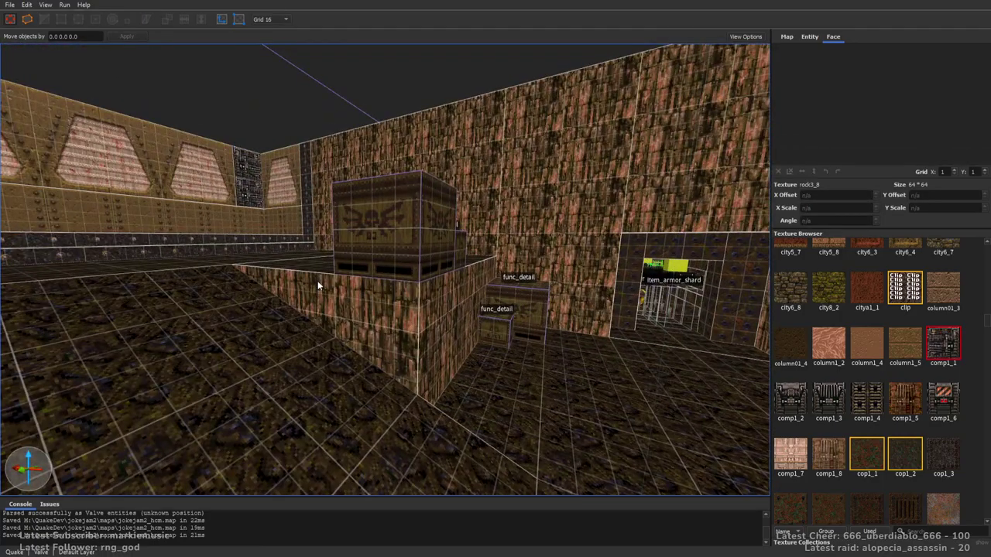
{"action": "right_click_drag", "start_coordinate": [481, 288], "coordinate": [414, 277]}
{"action": "key", "text": "w"}
{"action": "key", "text": "w"}
{"action": "key", "text": "w"}
{"action": "left_click", "coordinate": [883, 533]}
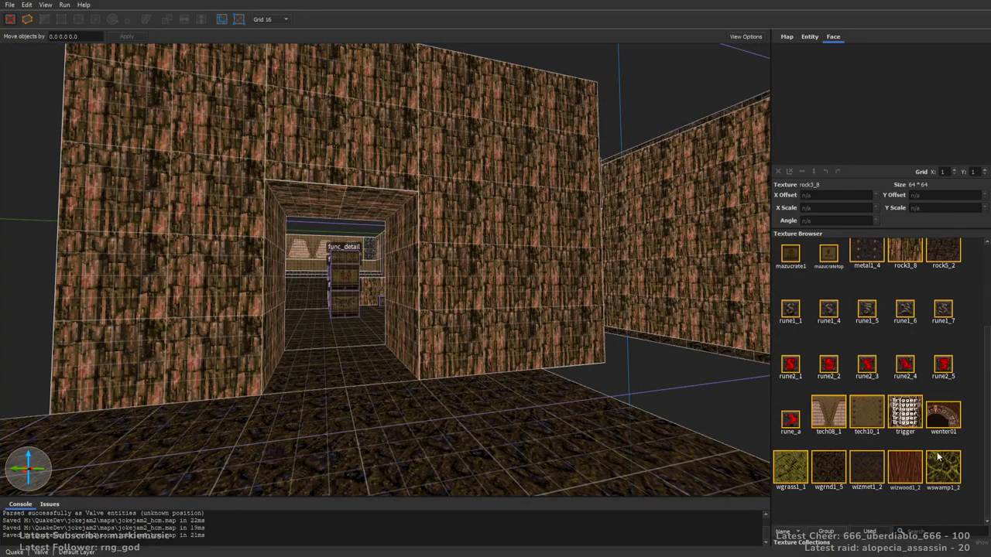
{"action": "scroll", "coordinate": [917, 379], "scroll_direction": "up", "scroll_amount": 1}
{"action": "left_click", "coordinate": [913, 297]}
{"action": "key", "text": "w"}
{"action": "right_click_drag", "start_coordinate": [387, 247], "coordinate": [436, 191]}
{"action": "left_click_drag", "start_coordinate": [248, 350], "coordinate": [411, 251]}
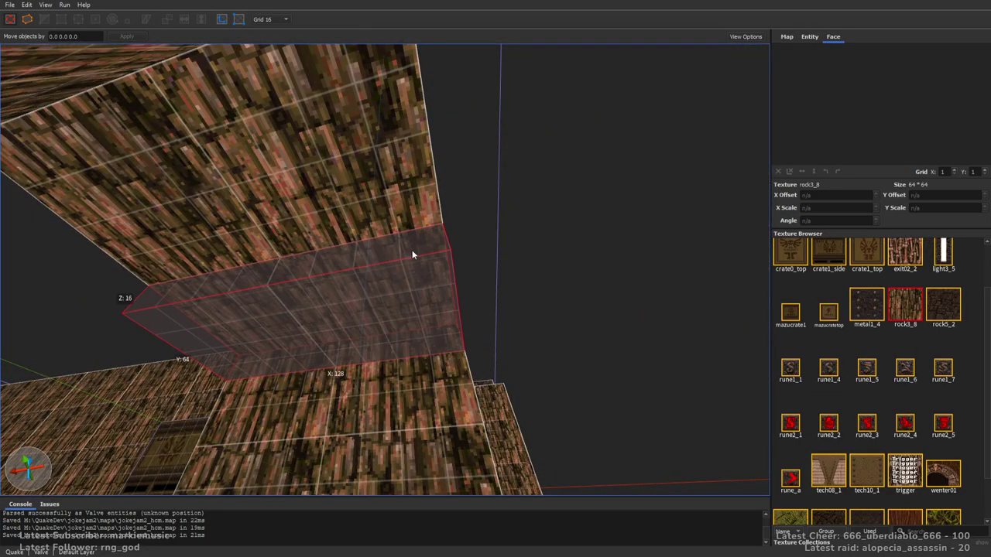
Make the doorway corner brush taller, remove its lower inner edge to form a sloped brace, and save the map
{"action": "right_click_drag", "start_coordinate": [412, 251], "coordinate": [503, 299], "text": "alt"}
{"action": "left_click_drag", "start_coordinate": [384, 286], "coordinate": [386, 393], "text": "shift"}
{"action": "left_click", "coordinate": [303, 202]}
{"action": "left_click_drag", "start_coordinate": [325, 244], "coordinate": [325, 231], "text": "shift"}
{"action": "left_click", "coordinate": [373, 246]}
{"action": "left_click_drag", "start_coordinate": [394, 177], "coordinate": [393, 171], "text": "shift"}
{"action": "key", "text": "e"}
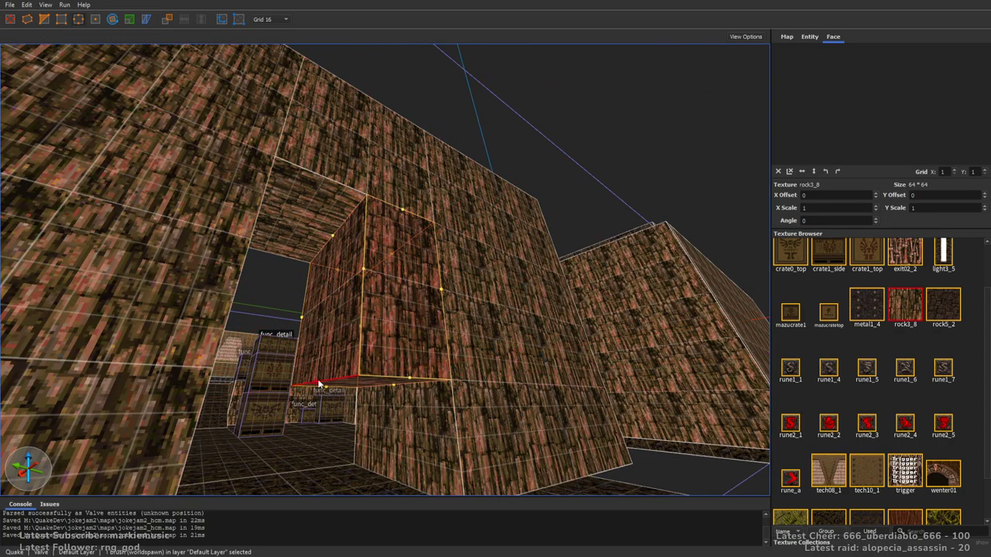
{"action": "key", "text": "Delete"}
{"action": "key", "text": "Escape"}
{"action": "key", "text": "w"}
{"action": "right_click_drag", "start_coordinate": [496, 267], "coordinate": [560, 280]}
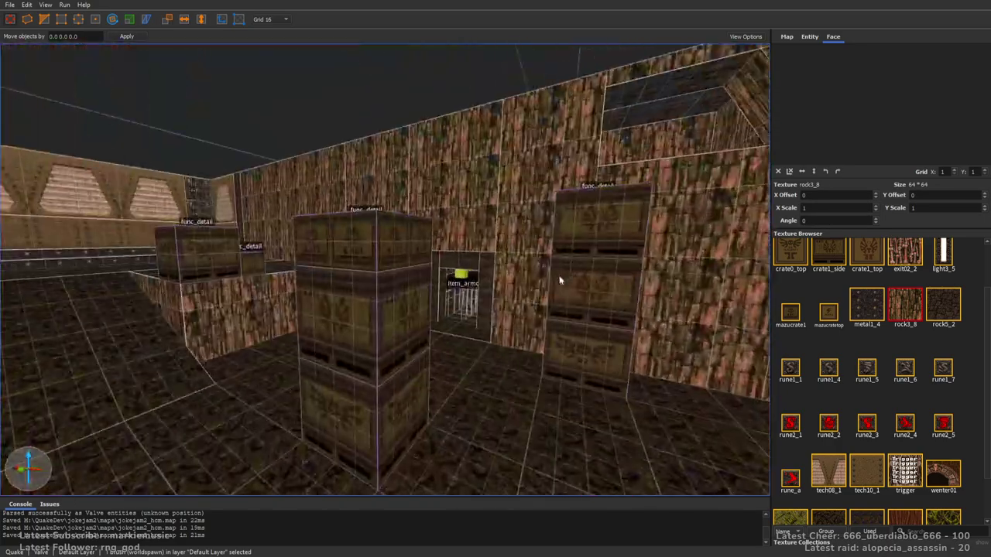
{"action": "key", "text": "alt+d"}
{"action": "key", "text": "Escape"}
{"action": "right_click_drag", "start_coordinate": [566, 190], "coordinate": [535, 224]}
{"action": "key", "text": "ctrl+s"}
Draw a matching brush in the doorway's opposite upper corner, make it taller and remove its lower inner edge
{"action": "right_click_drag", "start_coordinate": [411, 233], "coordinate": [518, 228]}
{"action": "right_click_drag", "start_coordinate": [678, 215], "coordinate": [723, 199]}
{"action": "key", "text": "w"}
{"action": "right_click_drag", "start_coordinate": [520, 203], "coordinate": [518, 137]}
{"action": "left_click_drag", "start_coordinate": [351, 363], "coordinate": [393, 230]}
{"action": "mouse_move", "coordinate": [393, 230]}
{"action": "right_mouse_down"}
{"action": "mouse_move", "coordinate": [435, 273]}
{"action": "mouse_move", "coordinate": [368, 192]}
{"action": "right_mouse_up"}
{"action": "left_click_drag", "start_coordinate": [368, 193], "coordinate": [369, 263], "text": "shift"}
{"action": "key", "text": "e"}
{"action": "key", "text": "Delete"}
{"action": "key", "text": "Escape"}
{"action": "key", "text": "Escape"}
{"action": "left_click", "coordinate": [381, 229]}
{"action": "key", "text": "Escape"}
Open a full-height gap one window panel wide in the upper and lower back walls of the metal platform
{"action": "mouse_move", "coordinate": [382, 403]}
{"action": "right_mouse_down"}
{"action": "mouse_move", "coordinate": [580, 354]}
{"action": "mouse_move", "coordinate": [330, 336]}
{"action": "mouse_move", "coordinate": [335, 209]}
{"action": "mouse_move", "coordinate": [554, 270]}
{"action": "right_mouse_up"}
{"action": "key", "text": "w"}
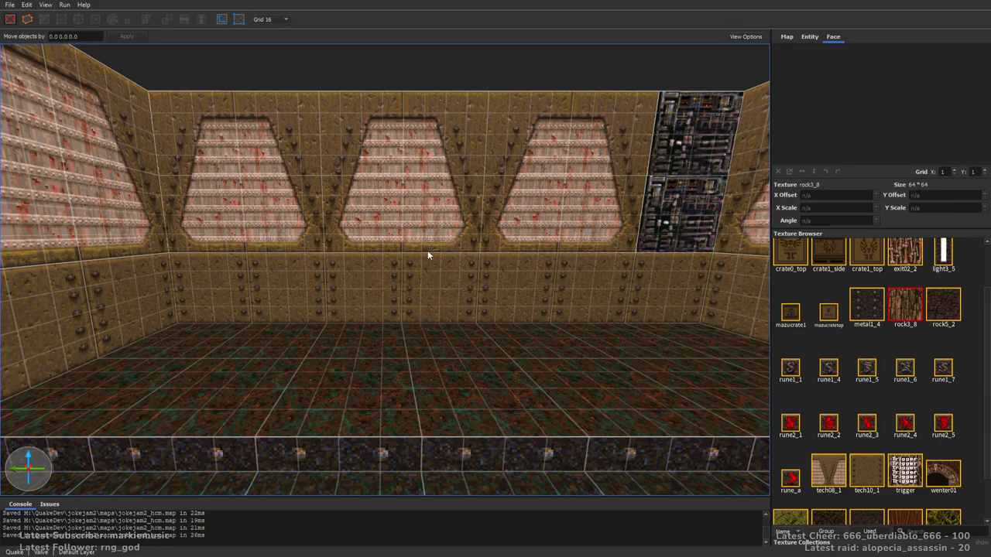
{"action": "left_click", "coordinate": [478, 263]}
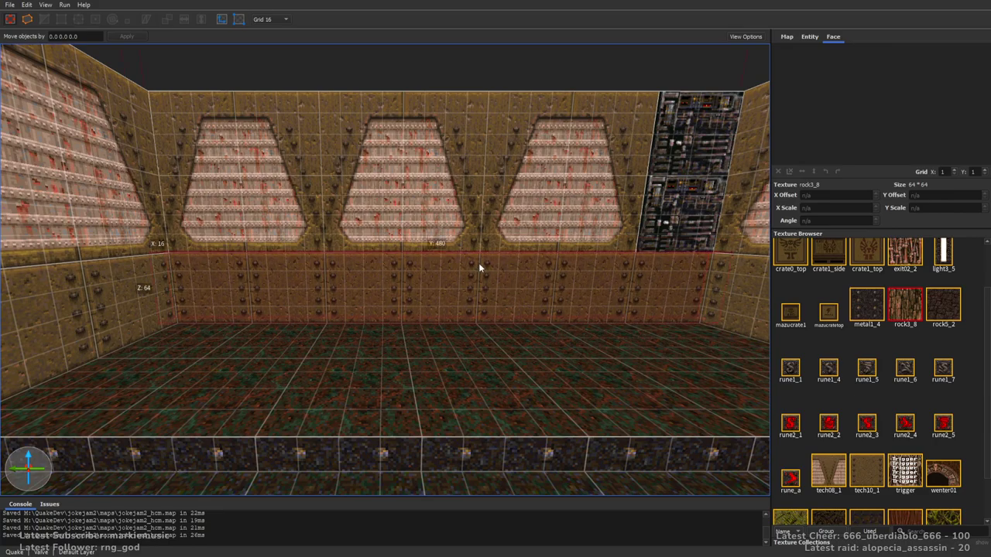
{"action": "left_click", "coordinate": [455, 291]}
{"action": "mouse_move", "coordinate": [487, 292]}
{"action": "left_mouse_down", "text": "shift"}
{"action": "mouse_move", "coordinate": [357, 296]}
{"action": "mouse_move", "coordinate": [337, 281]}
{"action": "left_mouse_up", "text": "shift"}
{"action": "left_click", "coordinate": [320, 205]}
{"action": "left_click_drag", "start_coordinate": [127, 210], "coordinate": [267, 214], "text": "ctrl+shift"}
{"action": "left_click", "coordinate": [359, 193]}
{"action": "left_click_drag", "start_coordinate": [210, 195], "coordinate": [372, 205], "text": "shift"}
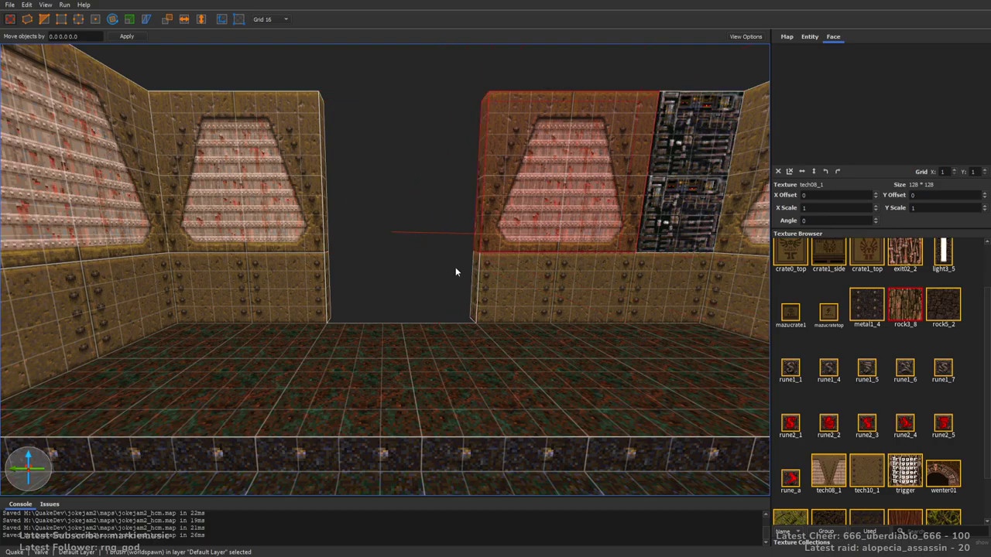
{"action": "key", "text": "Escape"}
Extrude a cop1_1 floor section from the platform's back edge through the wall gap and narrow both sides to the gap's width
{"action": "scroll", "coordinate": [895, 379], "scroll_direction": "down", "scroll_amount": 1}
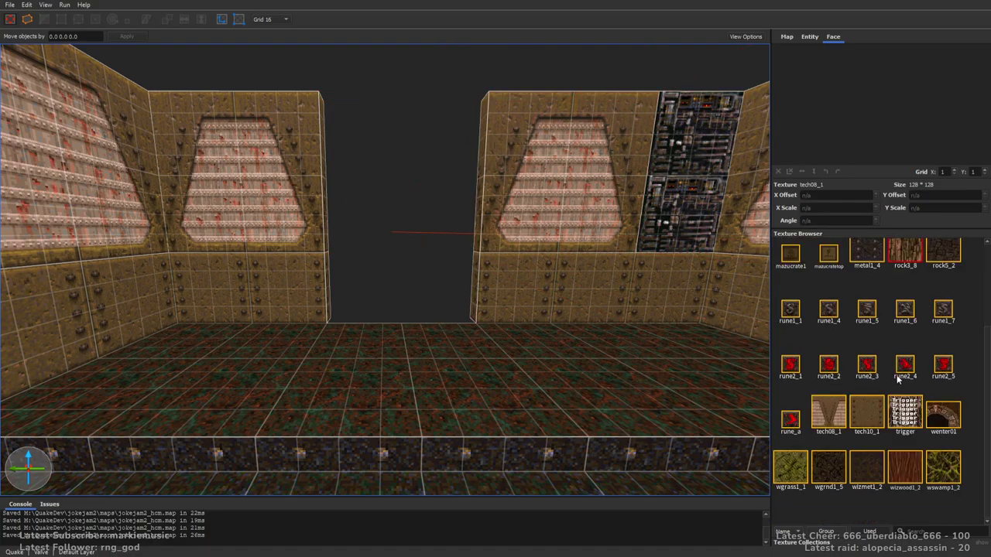
{"action": "scroll", "coordinate": [870, 474], "scroll_direction": "up", "scroll_amount": 2}
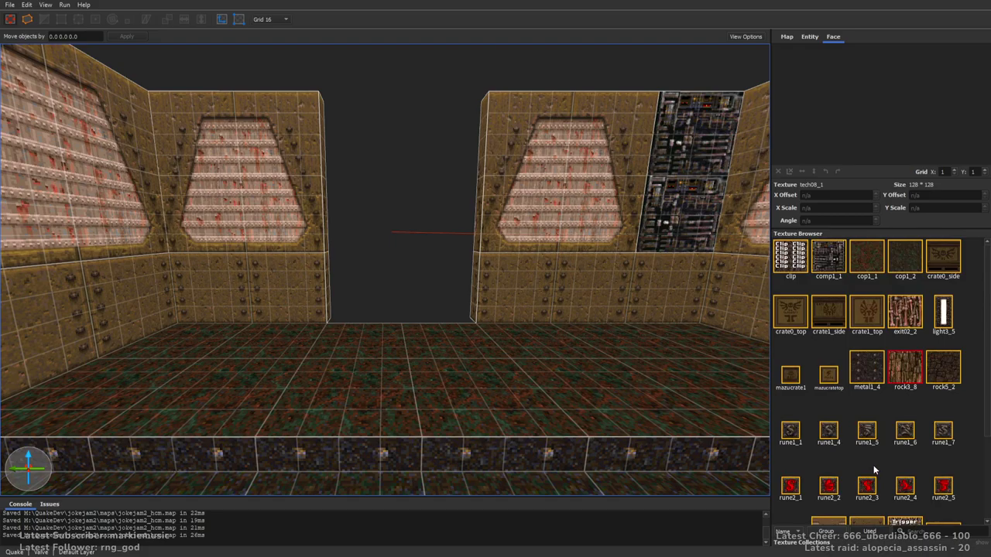
{"action": "left_click_drag", "start_coordinate": [986, 397], "coordinate": [972, 496]}
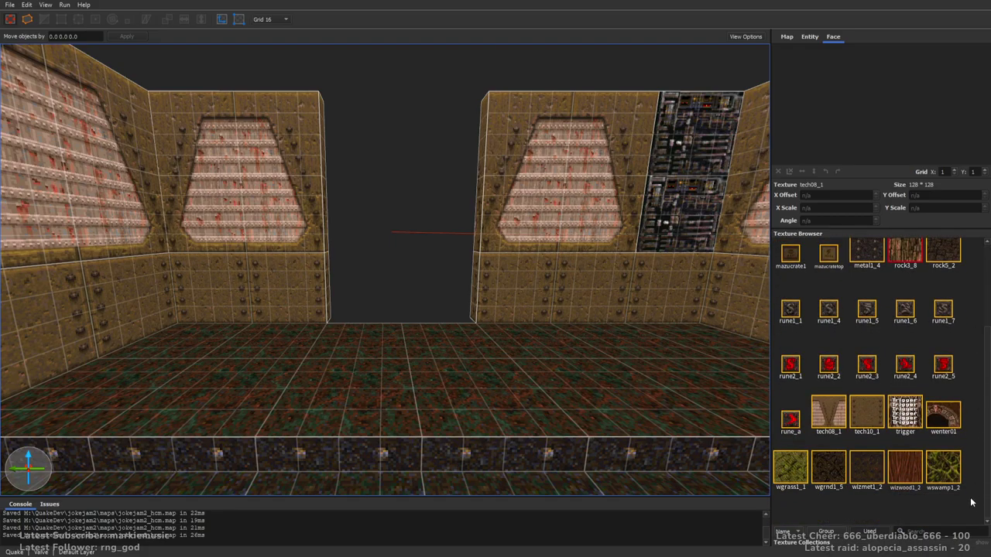
{"action": "mouse_move", "coordinate": [474, 419]}
{"action": "right_mouse_down"}
{"action": "mouse_move", "coordinate": [481, 246]}
{"action": "mouse_move", "coordinate": [491, 326]}
{"action": "mouse_move", "coordinate": [619, 335]}
{"action": "right_mouse_up"}
{"action": "left_click", "coordinate": [463, 350]}
{"action": "left_click_drag", "start_coordinate": [486, 260], "coordinate": [468, 430], "text": "ctrl+shift"}
{"action": "left_click_drag", "start_coordinate": [154, 281], "coordinate": [323, 296], "text": "shift"}
{"action": "scroll", "coordinate": [511, 256], "scroll_direction": "down", "scroll_amount": 3}
{"action": "right_click_drag", "start_coordinate": [507, 248], "coordinate": [519, 267]}
{"action": "left_click_drag", "start_coordinate": [662, 225], "coordinate": [540, 224], "text": "shift"}
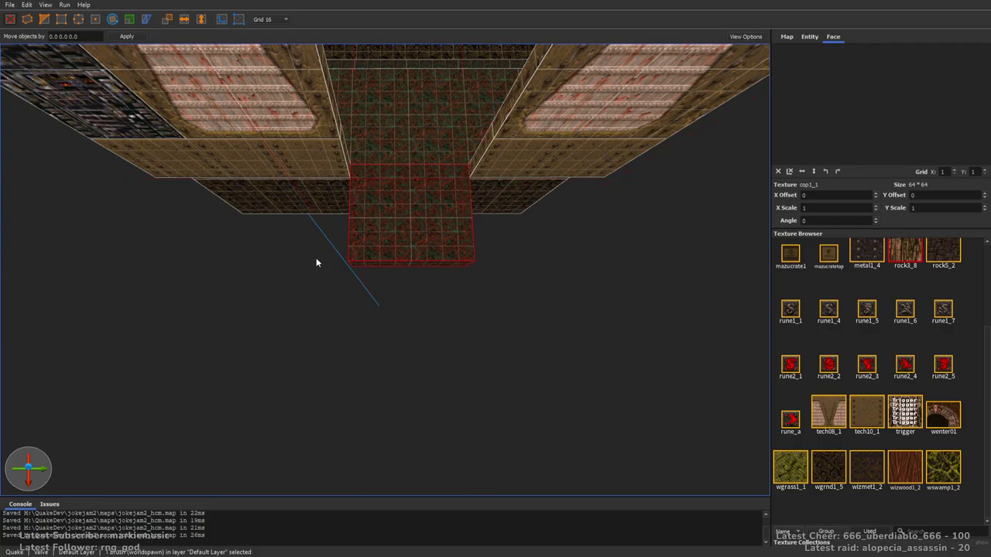
{"action": "right_click_drag", "start_coordinate": [319, 258], "coordinate": [499, 233], "text": "alt"}
{"action": "left_click_drag", "start_coordinate": [498, 233], "coordinate": [513, 230], "text": "shift"}
{"action": "right_click_drag", "start_coordinate": [624, 329], "coordinate": [529, 301], "text": "alt"}
{"action": "key", "text": "Escape"}
Search all textures for "door" and choose edoor01_1 as the current texture
{"action": "right_click_drag", "start_coordinate": [356, 307], "coordinate": [502, 296], "text": "alt"}
{"action": "scroll", "coordinate": [498, 198], "scroll_direction": "up", "scroll_amount": 4}
{"action": "right_click_drag", "start_coordinate": [494, 195], "coordinate": [531, 177]}
{"action": "scroll", "coordinate": [537, 170], "scroll_direction": "down", "scroll_amount": 3}
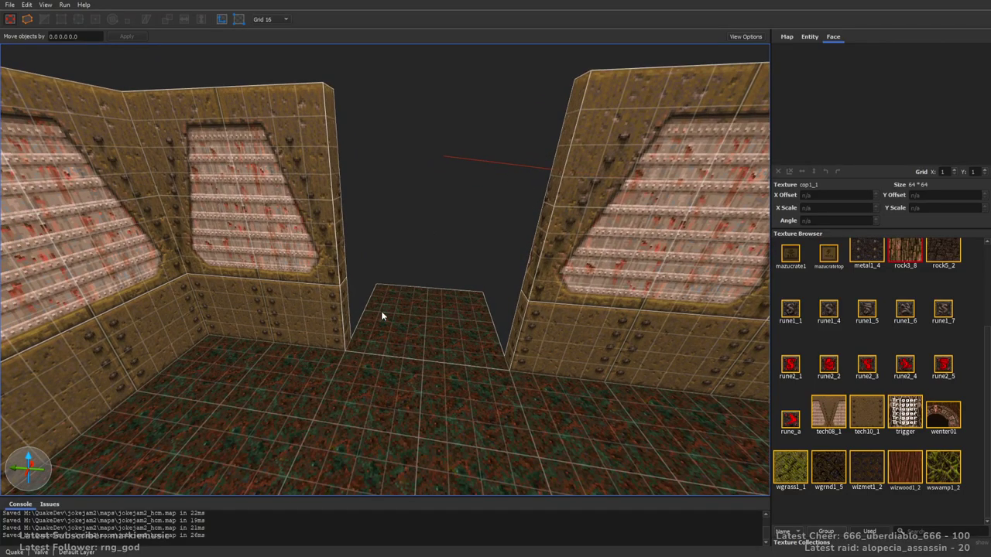
{"action": "left_click", "coordinate": [883, 533]}
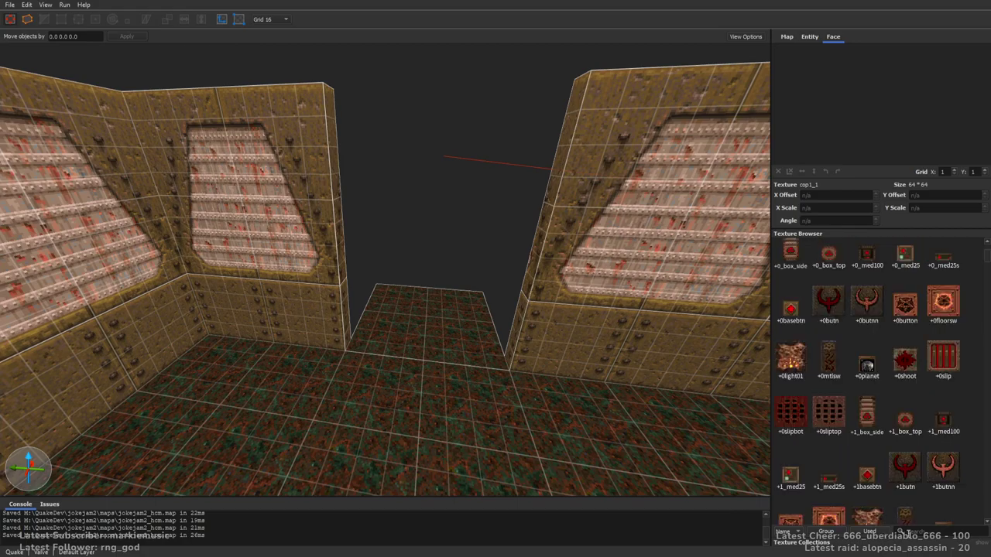
{"action": "left_click", "coordinate": [937, 533]}
{"action": "type", "text": "ddoor"}
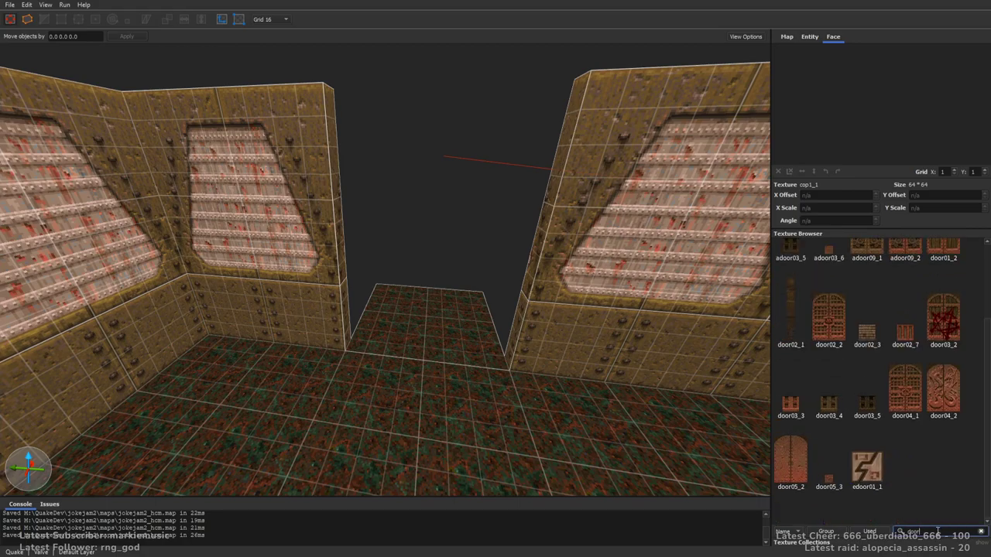
{"action": "left_click", "coordinate": [860, 475]}
Draw an edoor01_1 brush on the floor in the back wall gap and resize it to 128 units wide and 192 tall
{"action": "mouse_move", "coordinate": [533, 299]}
{"action": "right_mouse_down"}
{"action": "mouse_move", "coordinate": [553, 269]}
{"action": "mouse_move", "coordinate": [541, 305]}
{"action": "right_mouse_up"}
{"action": "key", "text": "w"}
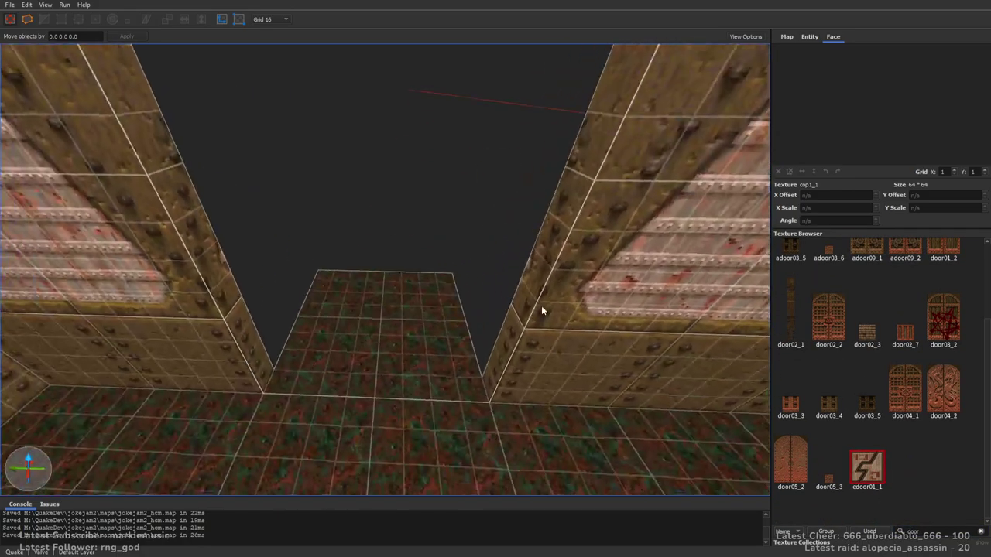
{"action": "mouse_move", "coordinate": [299, 352]}
{"action": "left_mouse_down"}
{"action": "mouse_move", "coordinate": [365, 345]}
{"action": "mouse_move", "coordinate": [458, 361]}
{"action": "mouse_move", "coordinate": [376, 318]}
{"action": "left_mouse_up"}
{"action": "key", "text": "a"}
{"action": "right_click_drag", "start_coordinate": [377, 319], "coordinate": [545, 308]}
{"action": "mouse_move", "coordinate": [518, 320]}
{"action": "left_mouse_down", "text": "shift"}
{"action": "mouse_move", "coordinate": [214, 349]}
{"action": "mouse_move", "coordinate": [206, 364]}
{"action": "left_mouse_up", "text": "shift"}
{"action": "key", "text": "d"}
{"action": "right_click_drag", "start_coordinate": [534, 314], "coordinate": [410, 298]}
{"action": "left_click_drag", "start_coordinate": [307, 265], "coordinate": [311, 126], "text": "shift"}
{"action": "key", "text": "s"}
{"action": "right_click_drag", "start_coordinate": [533, 223], "coordinate": [424, 193]}
{"action": "mouse_move", "coordinate": [407, 190]}
{"action": "left_mouse_down", "text": "shift"}
{"action": "mouse_move", "coordinate": [405, 148]}
{"action": "mouse_move", "coordinate": [408, 167]}
{"action": "left_mouse_up", "text": "shift"}
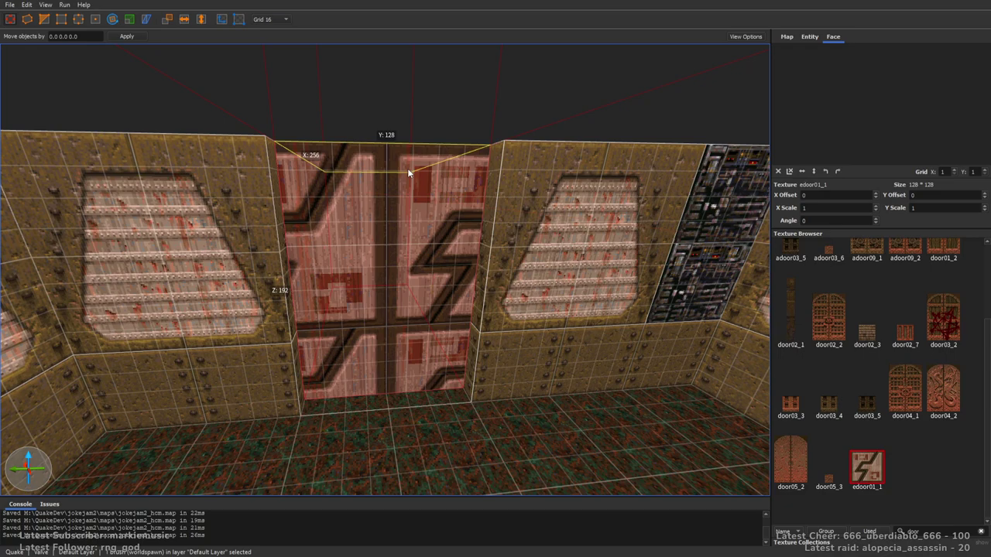
Raise the door brush's underside to make it 128 units tall and shift its front and back faces beyond the floor section
{"action": "left_click_drag", "start_coordinate": [420, 429], "coordinate": [425, 367], "text": "shift"}
{"action": "mouse_move", "coordinate": [425, 367]}
{"action": "right_mouse_down", "text": "alt"}
{"action": "mouse_move", "coordinate": [511, 391]}
{"action": "mouse_move", "coordinate": [611, 260]}
{"action": "right_mouse_up", "text": "alt"}
{"action": "left_click_drag", "start_coordinate": [611, 260], "coordinate": [437, 246], "text": "shift"}
{"action": "right_click_drag", "start_coordinate": [438, 246], "coordinate": [461, 246], "text": "alt"}
{"action": "left_click_drag", "start_coordinate": [299, 235], "coordinate": [53, 235], "text": "shift"}
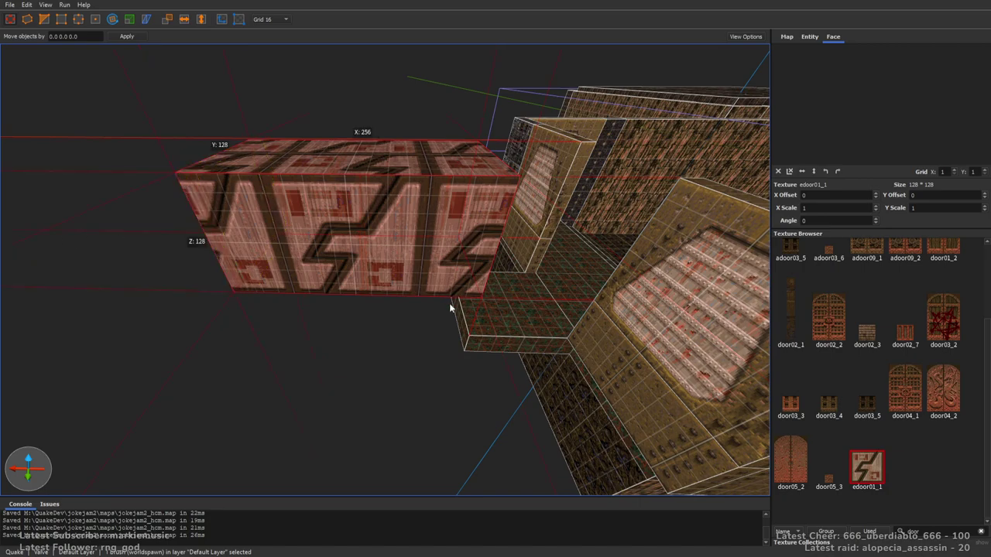
Extrude a cop1_1 block from the floor section's end, raise it to the door's underside and extend it toward the gap
{"action": "left_click", "coordinate": [503, 321]}
{"action": "key", "text": "d"}
{"action": "key", "text": "w"}
{"action": "left_click_drag", "start_coordinate": [306, 332], "coordinate": [208, 312], "text": "ctrl+shift"}
{"action": "mouse_move", "coordinate": [294, 315]}
{"action": "left_mouse_down", "text": "shift"}
{"action": "mouse_move", "coordinate": [279, 234]}
{"action": "mouse_move", "coordinate": [285, 243]}
{"action": "left_mouse_up", "text": "shift"}
{"action": "left_click", "coordinate": [396, 320]}
{"action": "mouse_move", "coordinate": [236, 345]}
{"action": "left_mouse_down", "text": "shift"}
{"action": "mouse_move", "coordinate": [337, 352]}
{"action": "mouse_move", "coordinate": [372, 315]}
{"action": "mouse_move", "coordinate": [406, 316]}
{"action": "left_mouse_up", "text": "shift"}
{"action": "left_click", "coordinate": [294, 346]}
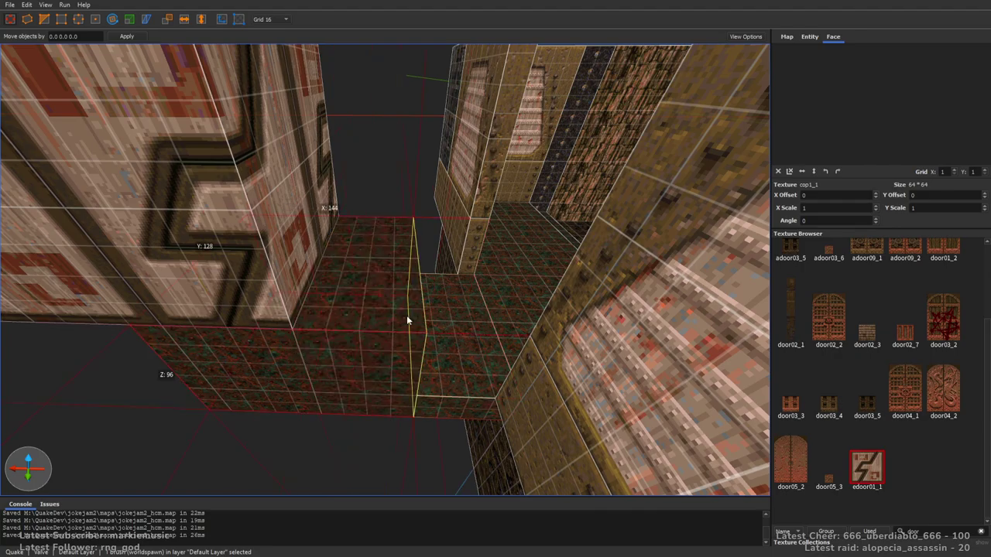
Shorten the edoor01_1 block from its back end into a thin door slab standing on the raised floor
{"action": "key", "text": "s"}
{"action": "mouse_move", "coordinate": [507, 327]}
{"action": "right_mouse_down"}
{"action": "mouse_move", "coordinate": [462, 306]}
{"action": "mouse_move", "coordinate": [582, 300]}
{"action": "right_mouse_up"}
{"action": "mouse_move", "coordinate": [582, 301]}
{"action": "left_mouse_down", "text": "shift"}
{"action": "mouse_move", "coordinate": [334, 328]}
{"action": "mouse_move", "coordinate": [373, 333]}
{"action": "left_mouse_up", "text": "shift"}
{"action": "mouse_move", "coordinate": [375, 332]}
{"action": "right_mouse_down"}
{"action": "mouse_move", "coordinate": [524, 319]}
{"action": "mouse_move", "coordinate": [464, 307]}
{"action": "mouse_move", "coordinate": [321, 334]}
{"action": "right_mouse_up"}
{"action": "key", "text": "w"}
{"action": "key", "text": "Escape"}
{"action": "key", "text": "w"}
{"action": "right_click_drag", "start_coordinate": [549, 350], "coordinate": [582, 363]}
{"action": "key", "text": "s"}
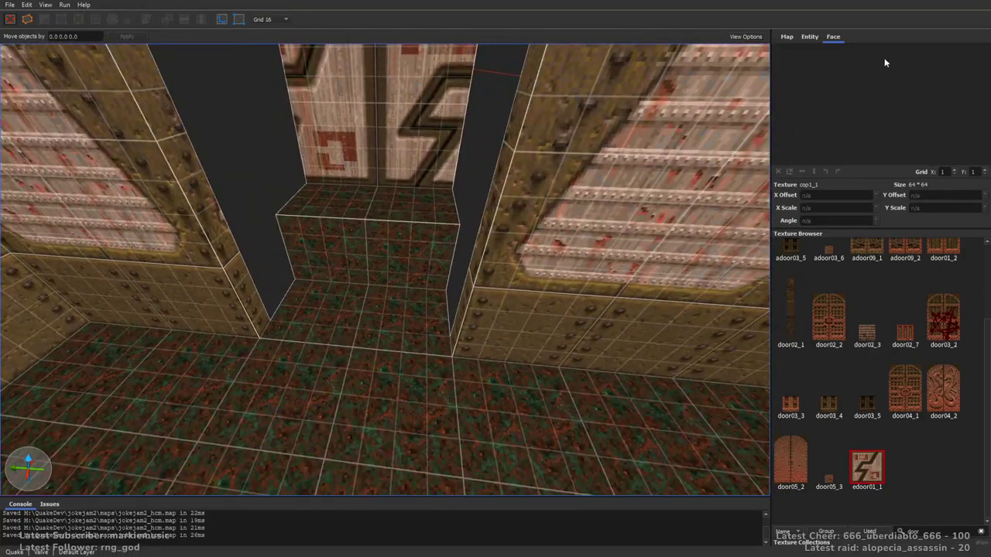
Clear the texture search and apply sfloor4_6 to the top of the raised block in front of the door
{"action": "double_click", "coordinate": [913, 532]}
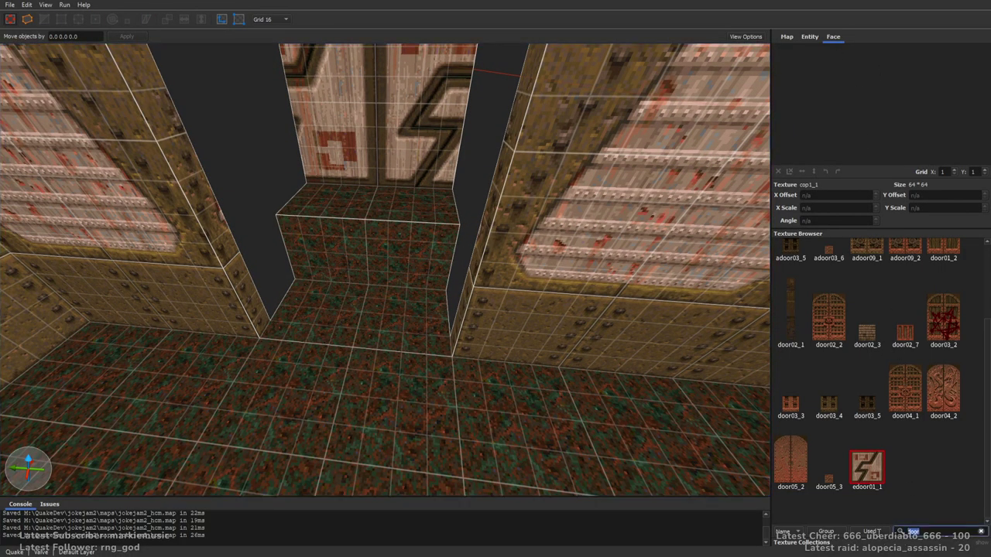
{"action": "key", "text": "BackSpace"}
{"action": "left_click_drag", "start_coordinate": [986, 255], "coordinate": [981, 398]}
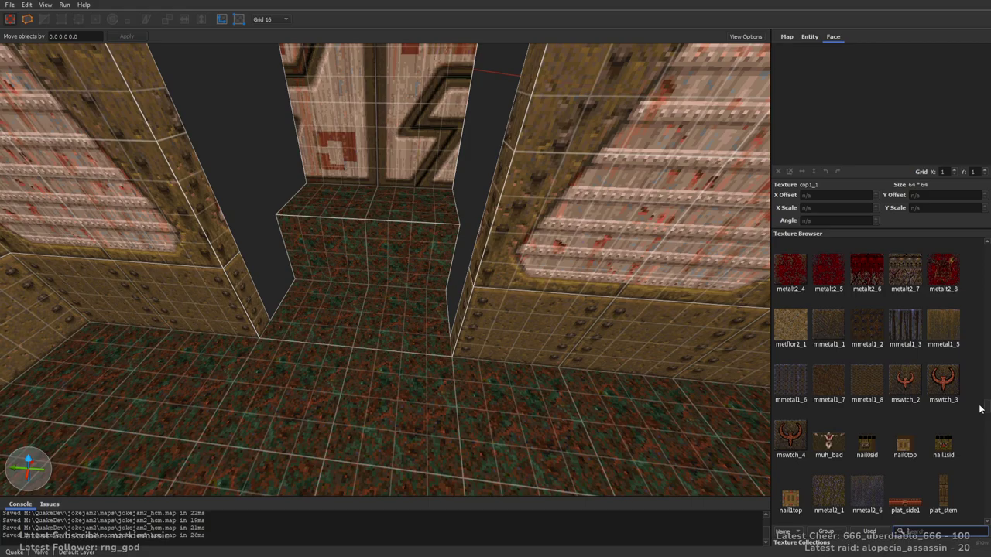
{"action": "scroll", "coordinate": [978, 427], "scroll_direction": "down", "scroll_amount": 3}
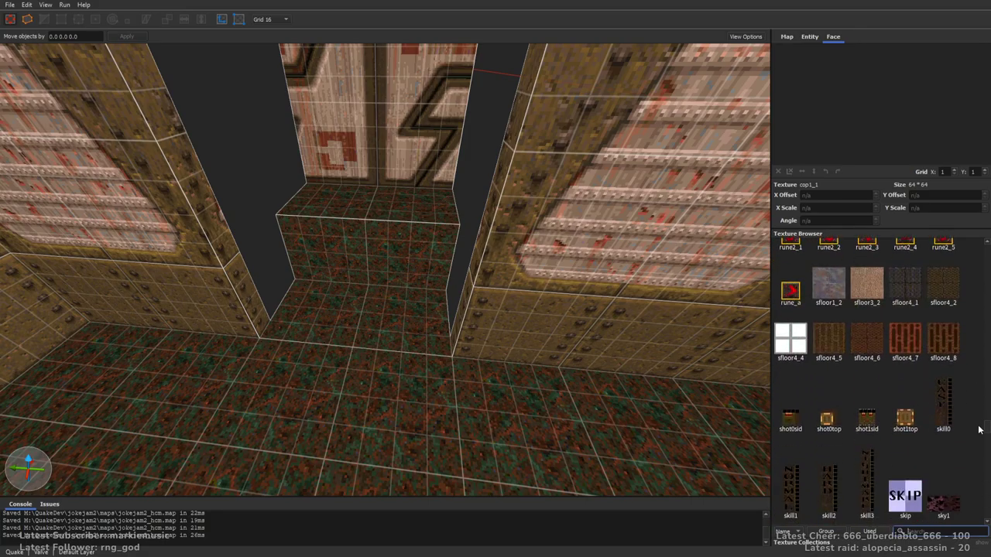
{"action": "key", "text": "w"}
{"action": "right_click_drag", "start_coordinate": [656, 282], "coordinate": [391, 233]}
{"action": "key", "text": "s"}
{"action": "left_click", "coordinate": [442, 215], "text": "shift"}
{"action": "left_click", "coordinate": [876, 353]}
{"action": "right_click_drag", "start_coordinate": [592, 210], "coordinate": [511, 174]}
{"action": "key", "text": "Escape"}
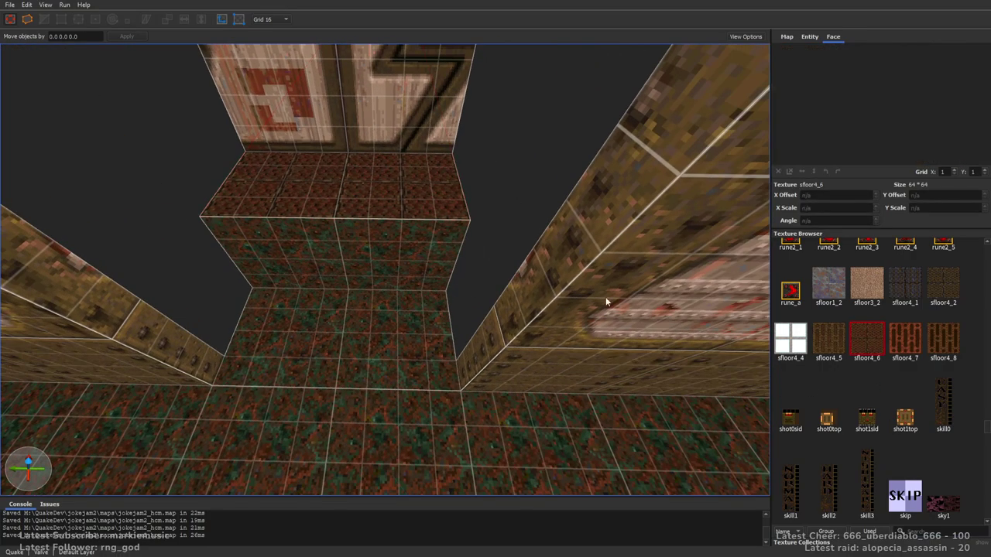
Draw three 16-unit-high sfloor4_2 steps, each 128 units wide, leading from the platform floor up to the raised block
{"action": "left_click", "coordinate": [946, 288]}
{"action": "right_click_drag", "start_coordinate": [339, 245], "coordinate": [351, 267]}
{"action": "mouse_move", "coordinate": [258, 277]}
{"action": "left_mouse_down"}
{"action": "mouse_move", "coordinate": [421, 290]}
{"action": "mouse_move", "coordinate": [427, 259]}
{"action": "left_mouse_up"}
{"action": "key", "text": "Escape"}
{"action": "mouse_move", "coordinate": [232, 329]}
{"action": "left_mouse_down"}
{"action": "mouse_move", "coordinate": [425, 351]}
{"action": "mouse_move", "coordinate": [424, 316]}
{"action": "left_mouse_up"}
{"action": "mouse_move", "coordinate": [424, 315]}
{"action": "right_mouse_down"}
{"action": "mouse_move", "coordinate": [363, 303]}
{"action": "mouse_move", "coordinate": [366, 267]}
{"action": "right_mouse_up"}
{"action": "left_click_drag", "start_coordinate": [544, 298], "coordinate": [548, 300]}
{"action": "key", "text": "Escape"}
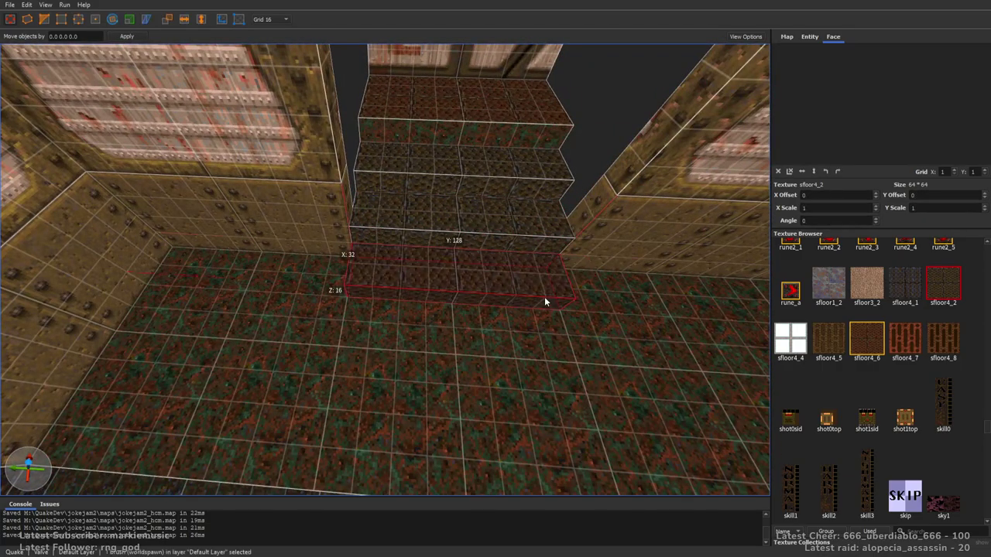
Delete the sloped func_detail ramp beside the crates in the rock-walled area
{"action": "mouse_move", "coordinate": [366, 312]}
{"action": "right_mouse_down"}
{"action": "mouse_move", "coordinate": [450, 293]}
{"action": "mouse_move", "coordinate": [500, 326]}
{"action": "mouse_move", "coordinate": [473, 331]}
{"action": "right_mouse_up"}
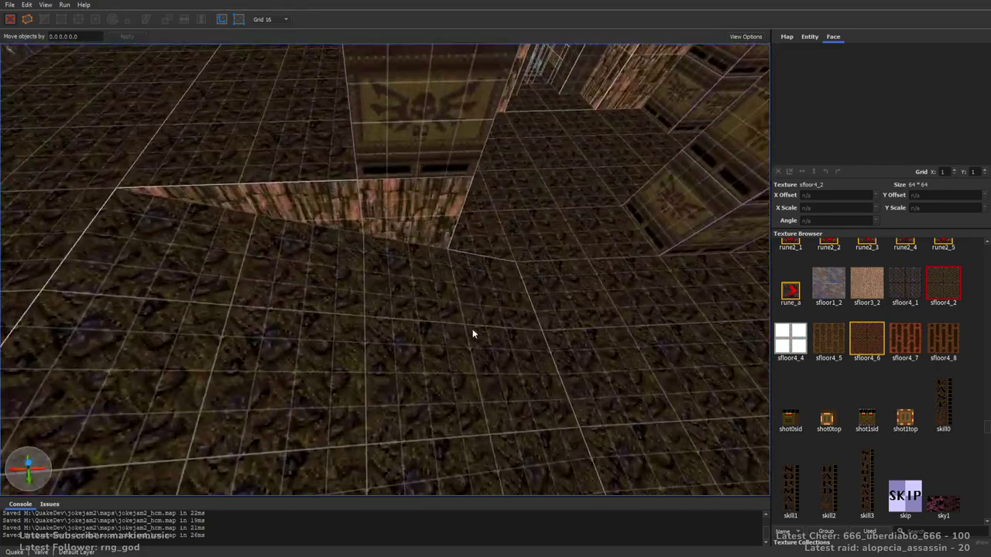
{"action": "left_click", "coordinate": [387, 309]}
{"action": "right_click_drag", "start_coordinate": [387, 309], "coordinate": [480, 266]}
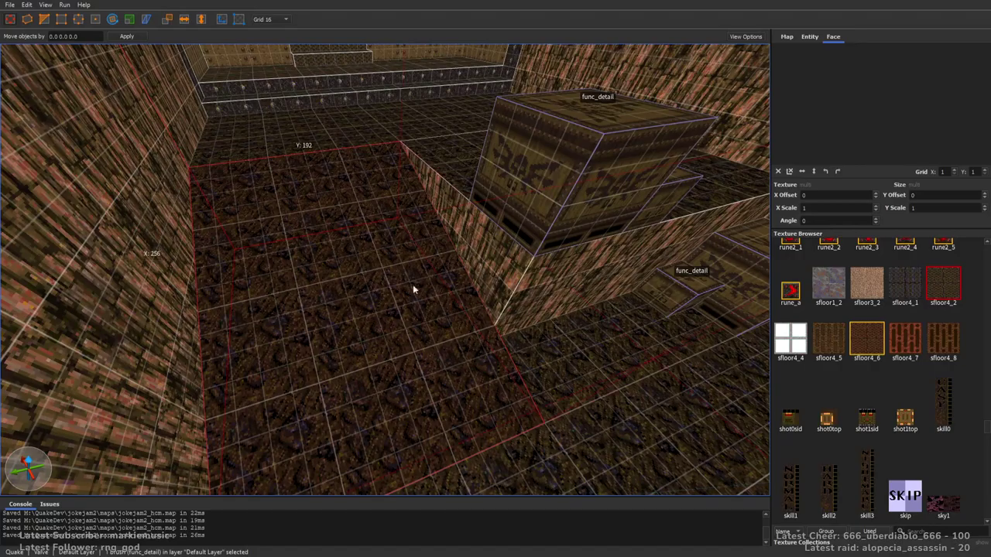
{"action": "key", "text": "Delete"}
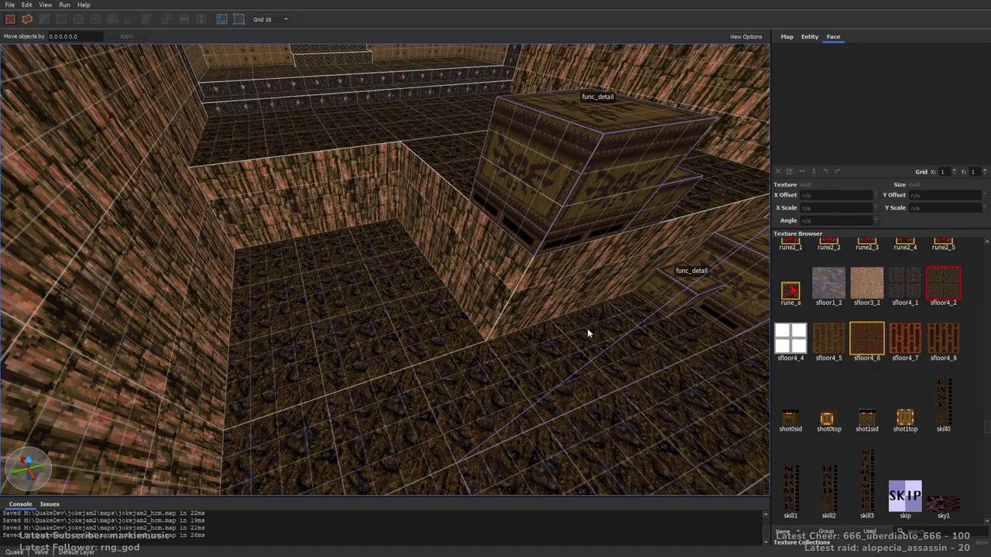
Apply metal1_4 to the four risers of the stairs leading to the door
{"action": "right_click_drag", "start_coordinate": [440, 305], "coordinate": [418, 328]}
{"action": "left_click", "coordinate": [420, 327], "text": "shift"}
{"action": "left_click", "coordinate": [427, 262], "text": "ctrl+shift"}
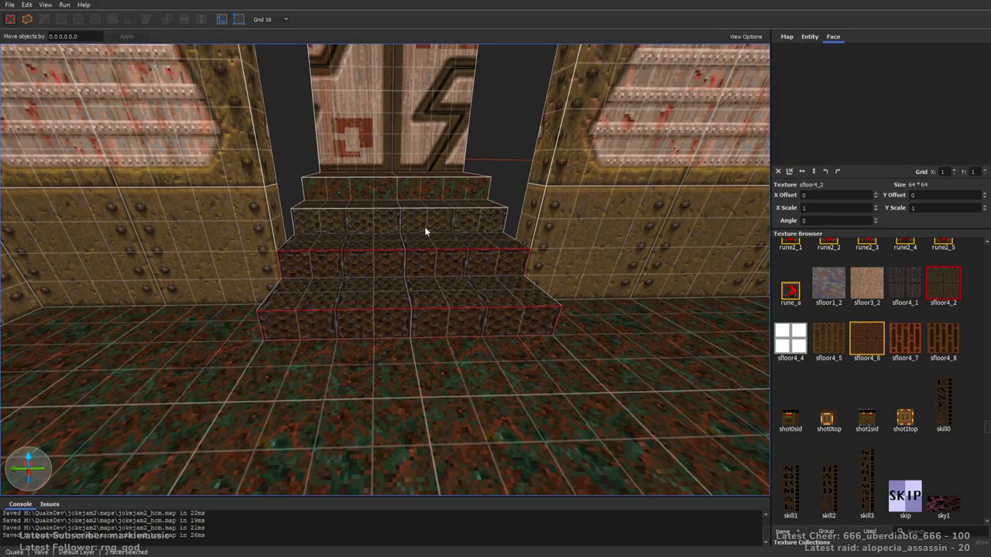
{"action": "left_click", "coordinate": [873, 530]}
{"action": "scroll", "coordinate": [859, 294], "scroll_direction": "up", "scroll_amount": 3}
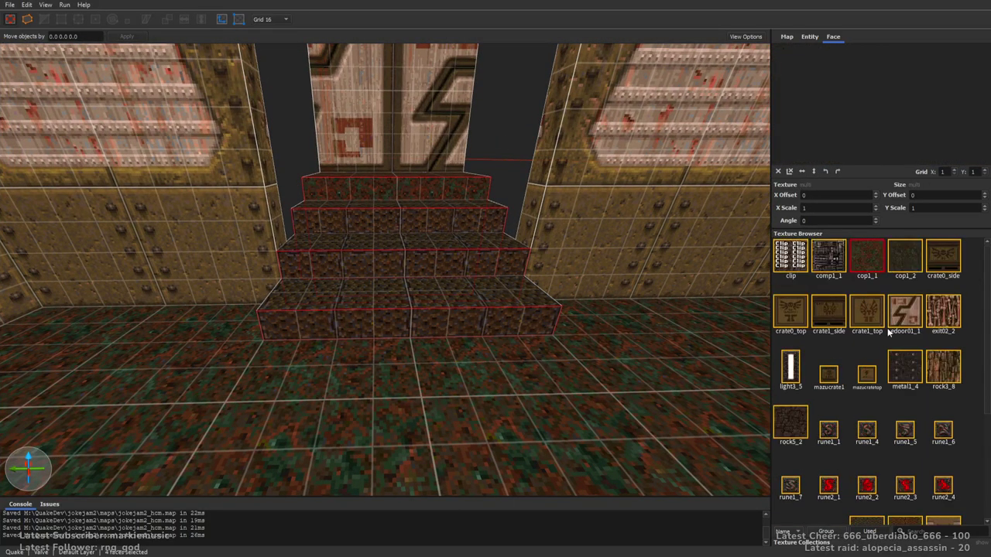
{"action": "left_click", "coordinate": [911, 359]}
{"action": "right_click_drag", "start_coordinate": [462, 278], "coordinate": [489, 314]}
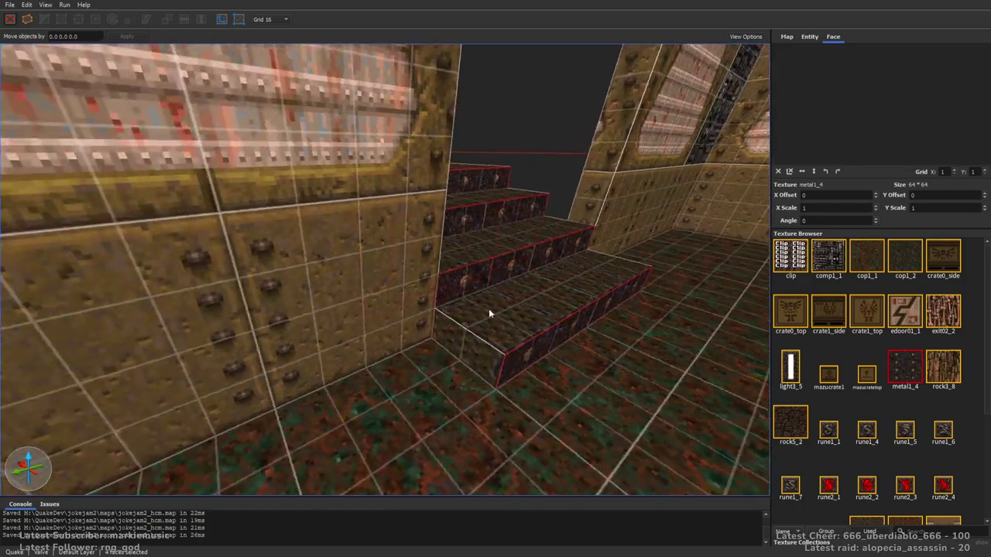
{"action": "left_click", "coordinate": [522, 362], "text": "shift"}
{"action": "right_click_drag", "start_coordinate": [490, 356], "coordinate": [517, 314]}
{"action": "key", "text": "d"}
{"action": "key", "text": "Escape"}
Shift the edoor01_1 texture on the door's front face so one full panel fits the slab
{"action": "right_click_drag", "start_coordinate": [455, 355], "coordinate": [472, 230]}
{"action": "key", "text": "w"}
{"action": "key", "text": "s"}
{"action": "left_click", "coordinate": [472, 229], "text": "shift"}
{"action": "key", "text": "Left"}
{"action": "key", "text": "Left"}
{"action": "key", "text": "Left"}
{"action": "key", "text": "Left"}
{"action": "key", "text": "Escape"}
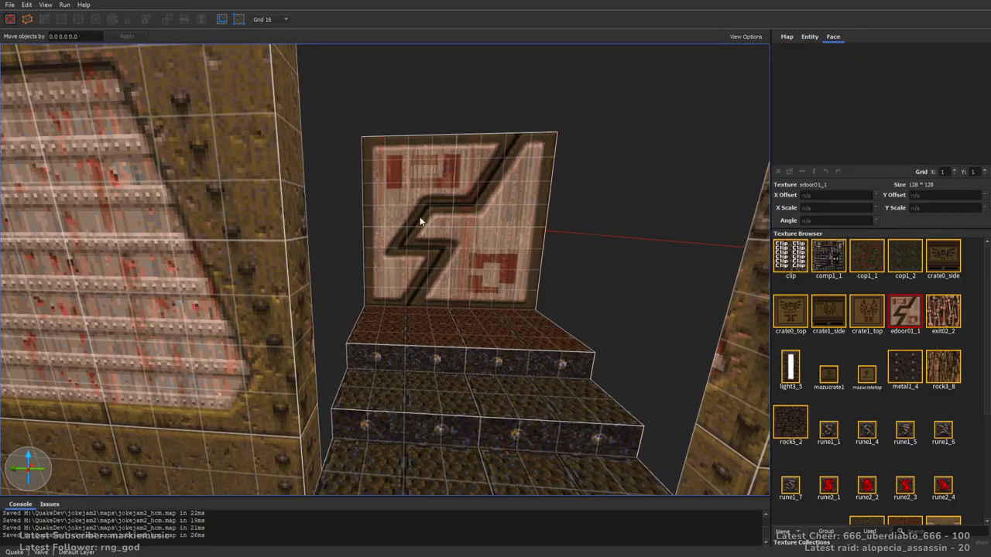
Inspect the door slab and its raised floor from the side and from behind
{"action": "right_click_drag", "start_coordinate": [424, 235], "coordinate": [439, 286]}
{"action": "key", "text": "w"}
{"action": "key", "text": "s"}
{"action": "left_click", "coordinate": [362, 276], "text": "shift"}
{"action": "key", "text": "a"}
{"action": "key", "text": "Escape"}
{"action": "right_click_drag", "start_coordinate": [387, 307], "coordinate": [405, 266]}
{"action": "key", "text": "a"}
{"action": "key", "text": "w"}
{"action": "key", "text": "d"}
{"action": "key", "text": "s"}
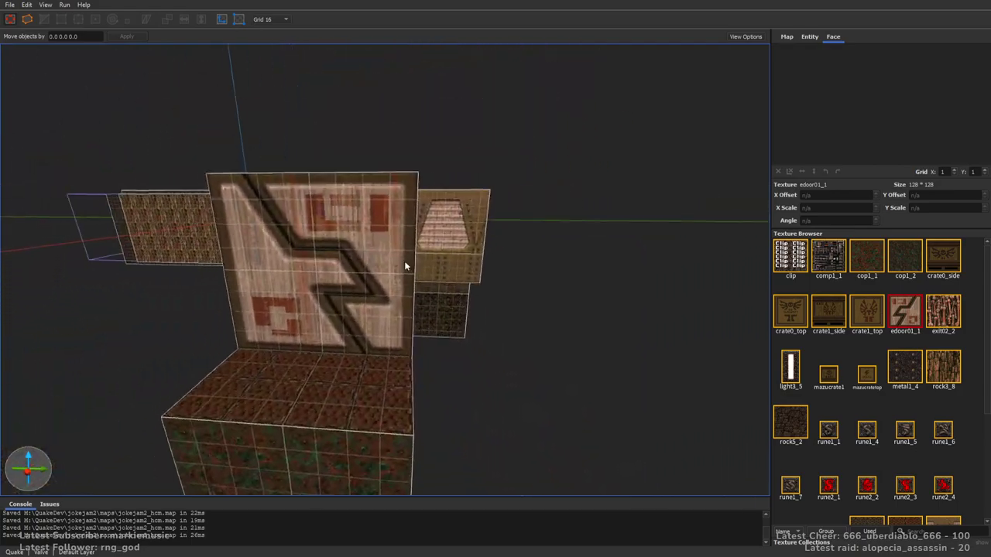
{"action": "key", "text": "a"}
{"action": "key", "text": "w"}
{"action": "mouse_move", "coordinate": [232, 269]}
{"action": "right_mouse_down"}
{"action": "mouse_move", "coordinate": [258, 272]}
{"action": "mouse_move", "coordinate": [220, 264]}
{"action": "mouse_move", "coordinate": [444, 255]}
{"action": "right_mouse_up"}
{"action": "key", "text": "a"}
{"action": "key", "text": "w"}
{"action": "left_click", "coordinate": [435, 266]}
{"action": "mouse_move", "coordinate": [511, 230]}
{"action": "right_mouse_down"}
{"action": "mouse_move", "coordinate": [523, 257]}
{"action": "mouse_move", "coordinate": [475, 275]}
{"action": "mouse_move", "coordinate": [487, 278]}
{"action": "mouse_move", "coordinate": [439, 284]}
{"action": "mouse_move", "coordinate": [543, 273]}
{"action": "right_mouse_up"}
{"action": "key", "text": "s"}
{"action": "key", "text": "Escape"}
Draw an sfloor4_2 step against the ledge where the ramp was and extrude a second, lower step from it
{"action": "key", "text": "a"}
{"action": "key", "text": "a"}
{"action": "scroll", "coordinate": [898, 371], "scroll_direction": "down", "scroll_amount": 3}
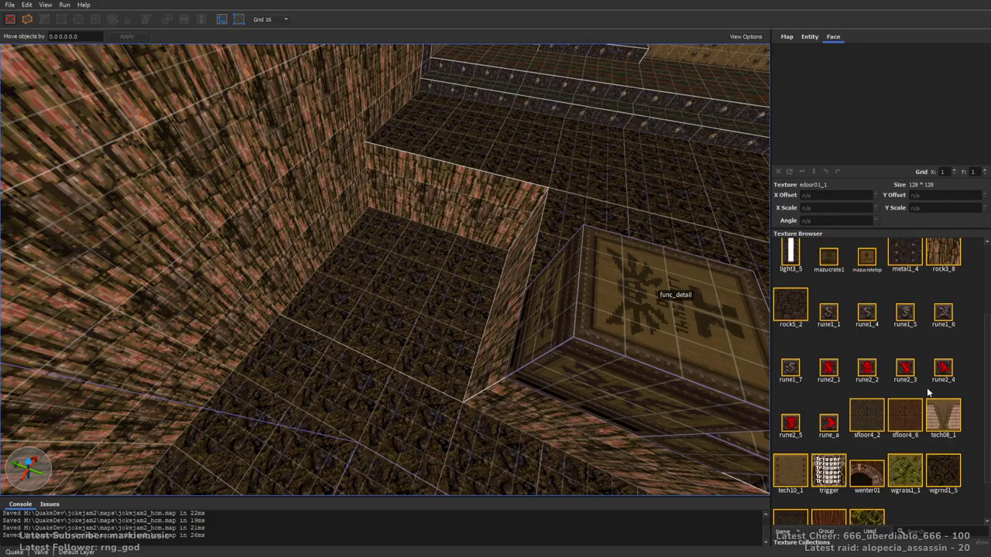
{"action": "right_click_drag", "start_coordinate": [420, 201], "coordinate": [471, 185]}
{"action": "key", "text": "w"}
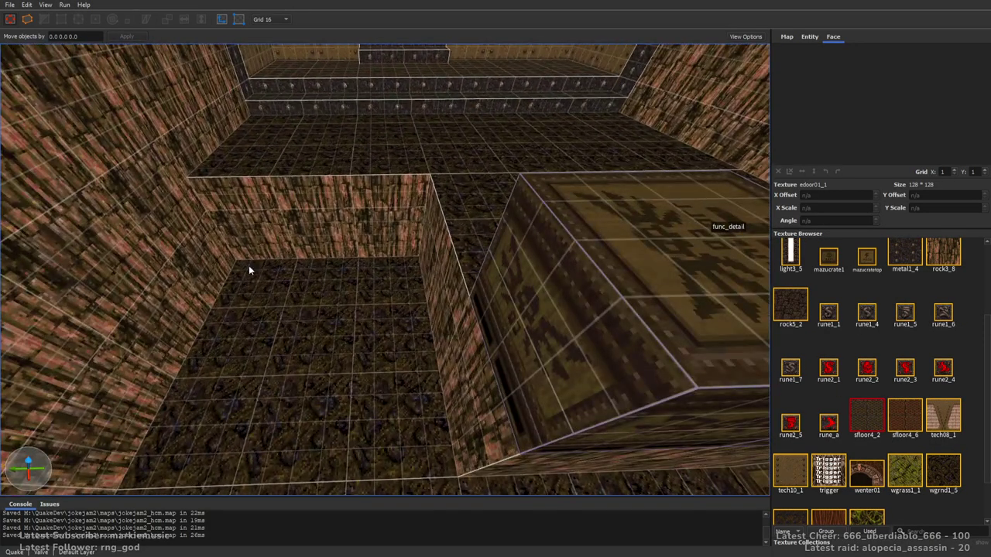
{"action": "left_click_drag", "start_coordinate": [420, 275], "coordinate": [415, 213]}
{"action": "key", "text": "a"}
{"action": "right_click_drag", "start_coordinate": [415, 212], "coordinate": [534, 218]}
{"action": "left_click_drag", "start_coordinate": [356, 213], "coordinate": [399, 224], "text": "ctrl+shift"}
{"action": "left_click_drag", "start_coordinate": [371, 162], "coordinate": [370, 190], "text": "shift"}
Extrude three more sfloor4_2 steps down to the ground, lowering each one below the step before it
{"action": "key", "text": "d"}
{"action": "left_click_drag", "start_coordinate": [265, 242], "coordinate": [294, 257], "text": "ctrl+shift"}
{"action": "left_click_drag", "start_coordinate": [274, 200], "coordinate": [280, 235], "text": "shift"}
{"action": "left_click_drag", "start_coordinate": [305, 277], "coordinate": [358, 292], "text": "ctrl+shift"}
{"action": "right_click_drag", "start_coordinate": [455, 287], "coordinate": [435, 257], "text": "alt"}
{"action": "left_click_drag", "start_coordinate": [392, 282], "coordinate": [394, 302], "text": "shift"}
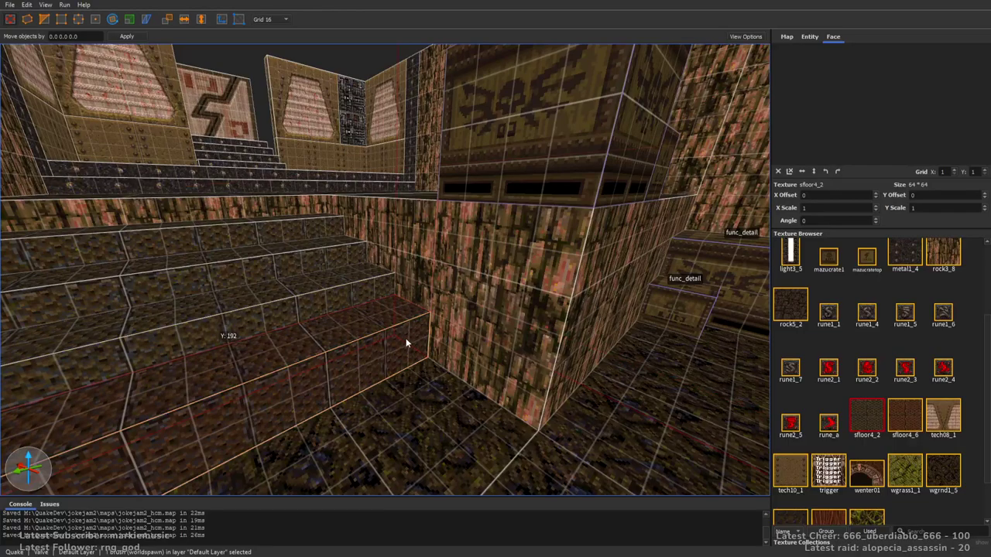
{"action": "left_click_drag", "start_coordinate": [406, 339], "coordinate": [447, 363], "text": "ctrl+shift"}
{"action": "left_click_drag", "start_coordinate": [427, 325], "coordinate": [428, 347], "text": "shift"}
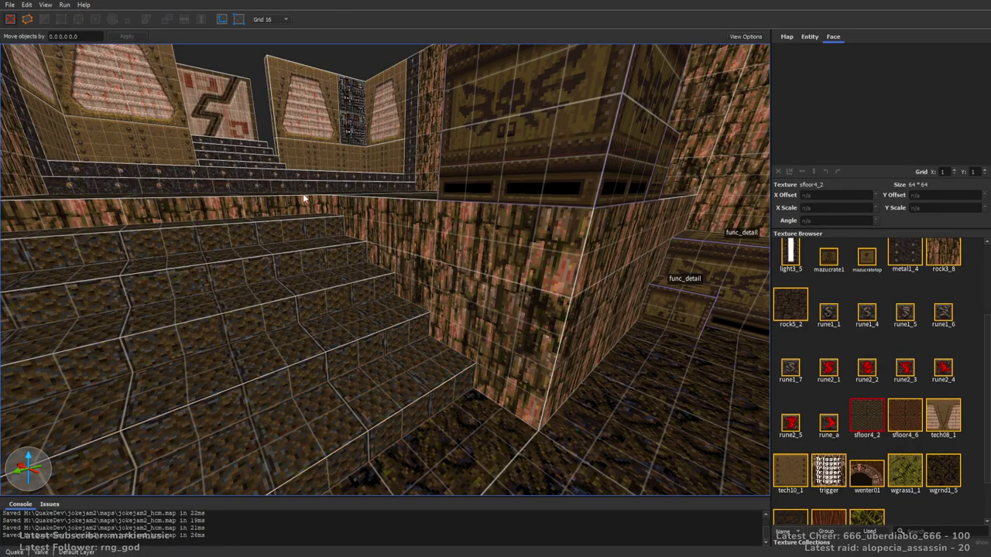
Copy the metal1_4 texture from the platform edge onto the risers of the new ground stairs
{"action": "left_click", "coordinate": [277, 188], "text": "shift"}
{"action": "right_click_drag", "start_coordinate": [503, 267], "coordinate": [477, 338]}
{"action": "left_click", "coordinate": [450, 290], "text": "alt"}
{"action": "left_click", "coordinate": [441, 259], "text": "alt"}
{"action": "left_click", "coordinate": [434, 201], "text": "alt"}
{"action": "right_click_drag", "start_coordinate": [434, 203], "coordinate": [526, 313]}
{"action": "key", "text": "s"}
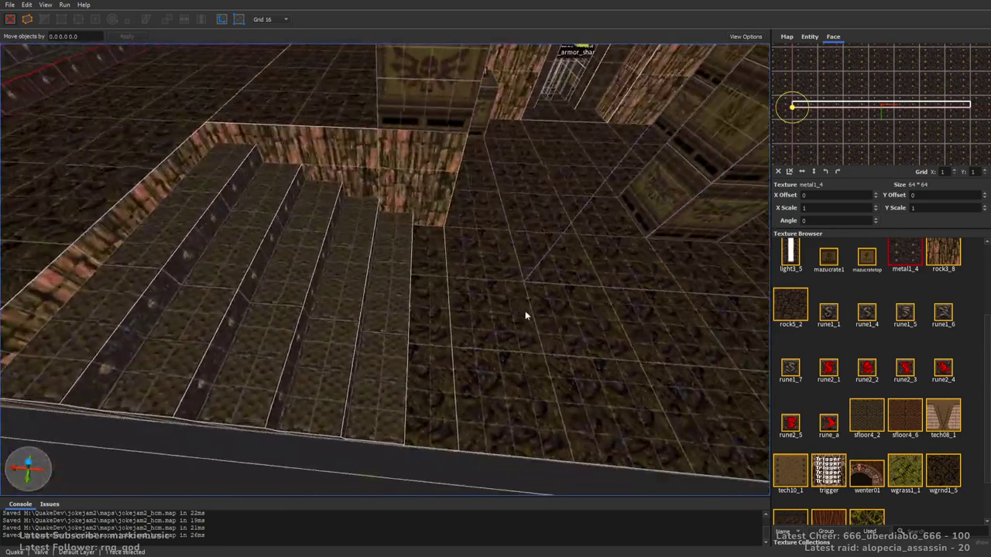
Move the ground stairs 32 units away from the ledge and add a ledge-high top step with a metal1_4 riser behind them
{"action": "key", "text": "Escape"}
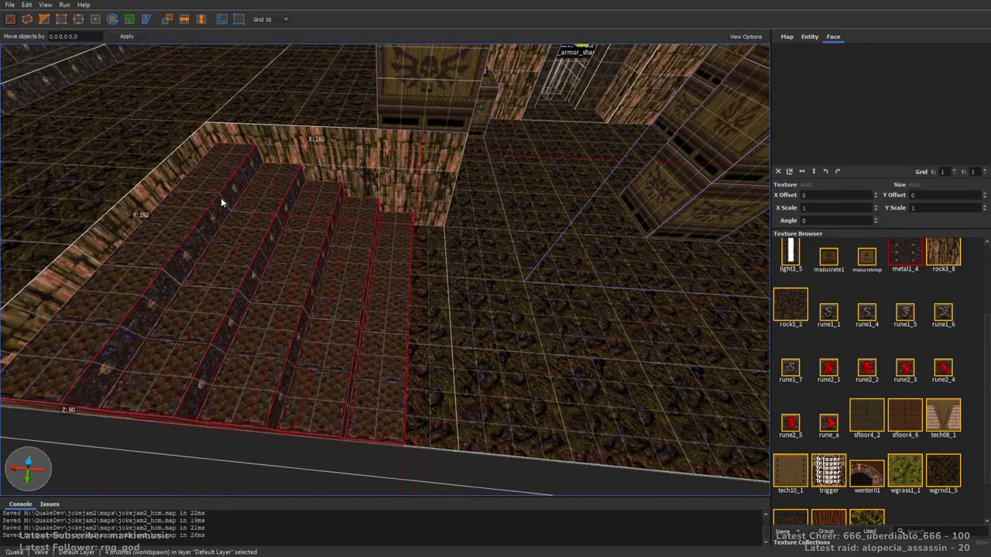
{"action": "left_click_drag", "start_coordinate": [207, 217], "coordinate": [250, 220]}
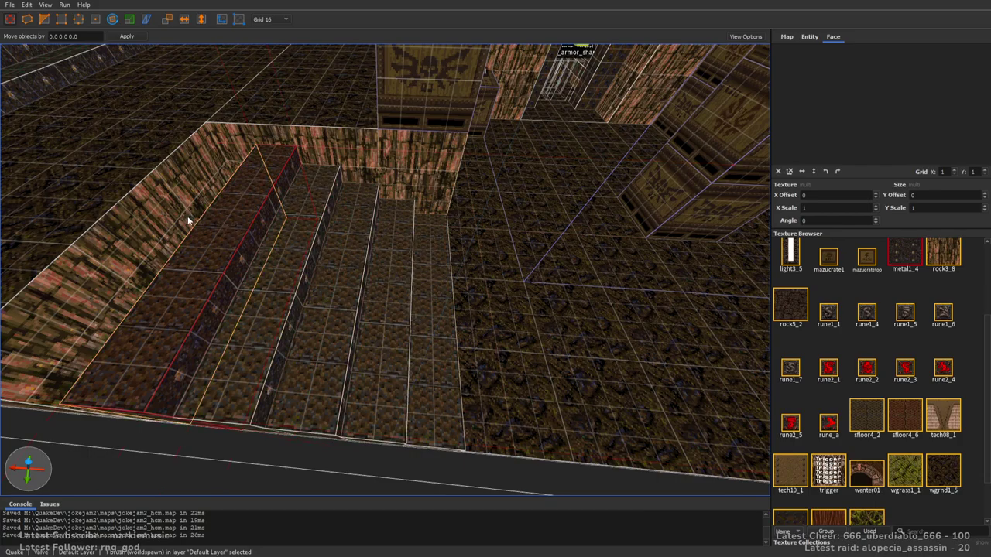
{"action": "left_click_drag", "start_coordinate": [187, 221], "coordinate": [147, 218], "text": "ctrl+shift"}
{"action": "left_click_drag", "start_coordinate": [219, 173], "coordinate": [219, 152], "text": "shift"}
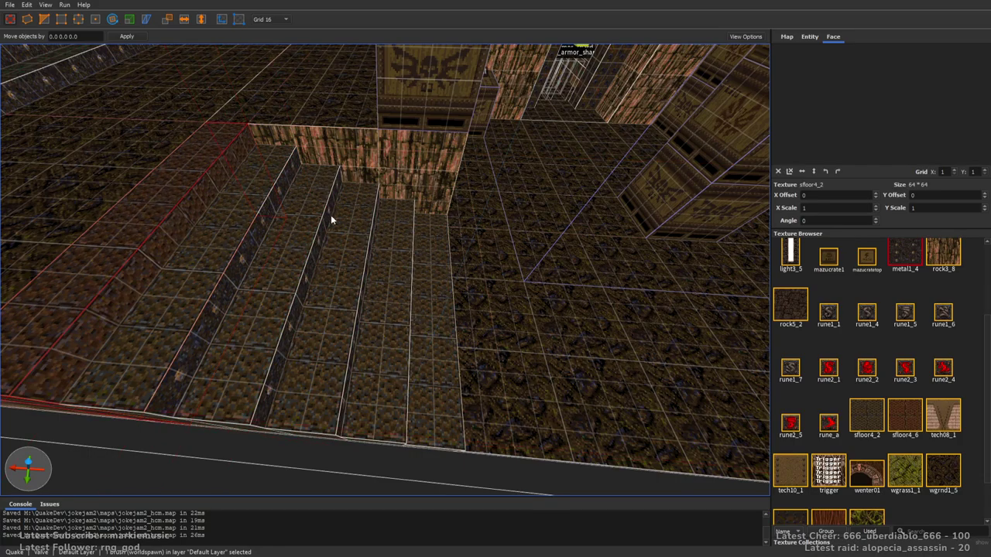
{"action": "left_click", "coordinate": [272, 206], "text": "shift"}
{"action": "key", "text": "Escape"}
{"action": "right_click_drag", "start_coordinate": [480, 244], "coordinate": [378, 268]}
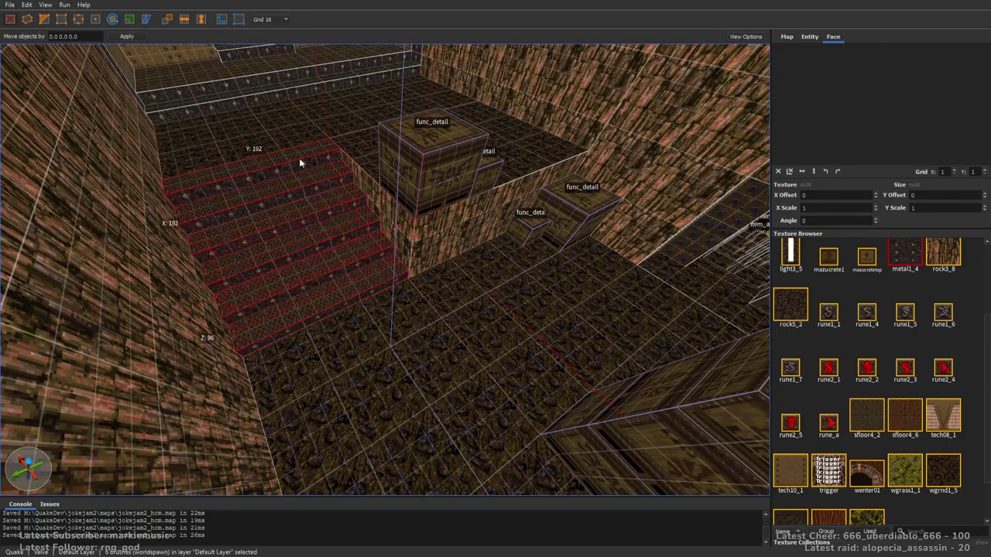
Look over the rebuilt ground stairs, the crate area and the metal platform with its door
{"action": "right_click_drag", "start_coordinate": [409, 259], "coordinate": [500, 222]}
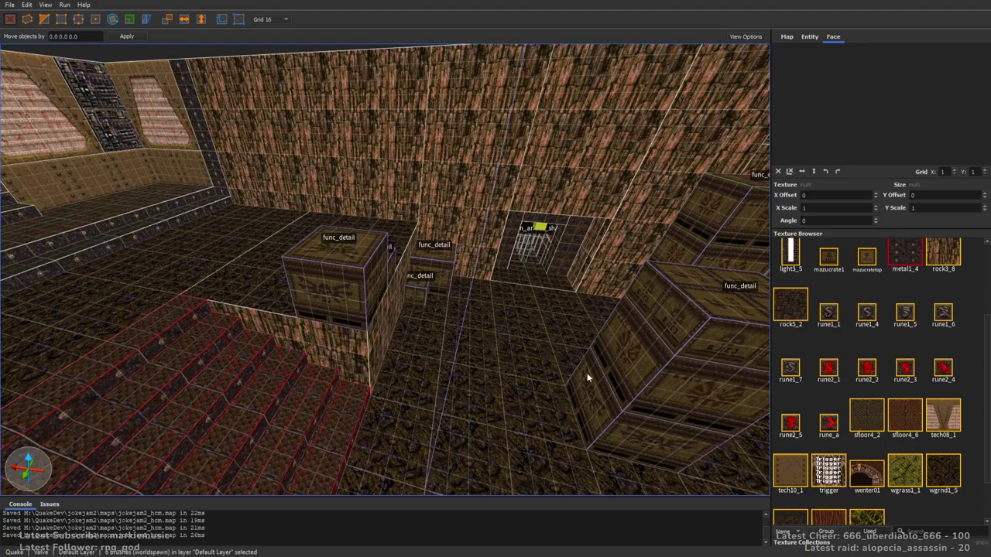
{"action": "key", "text": "Escape"}
{"action": "right_click_drag", "start_coordinate": [609, 293], "coordinate": [553, 254]}
{"action": "key", "text": "h"}
{"action": "key", "text": "h"}
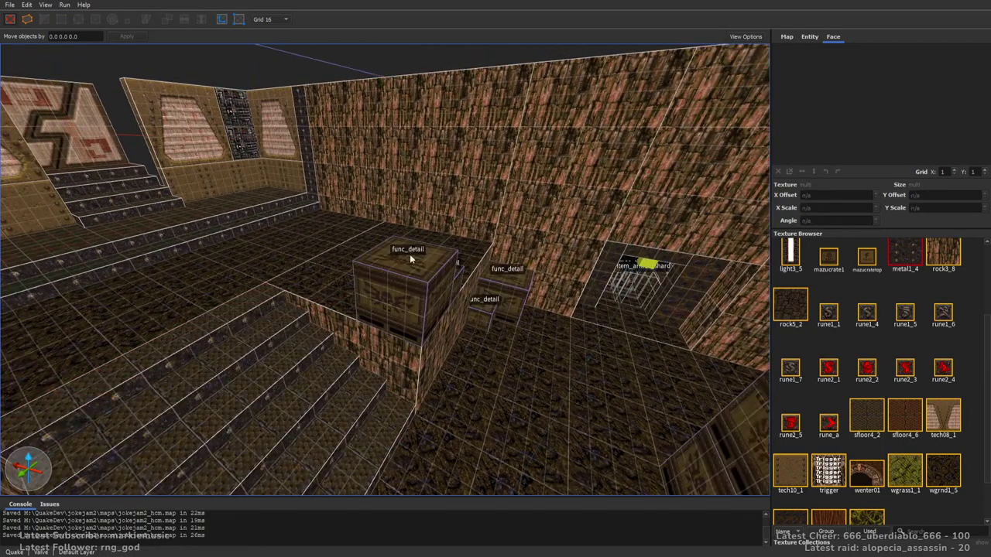
{"action": "right_click_drag", "start_coordinate": [420, 258], "coordinate": [407, 260]}
{"action": "key", "text": "d"}
{"action": "key", "text": "h"}
{"action": "mouse_move", "coordinate": [596, 285]}
{"action": "right_mouse_down"}
{"action": "mouse_move", "coordinate": [496, 279]}
{"action": "mouse_move", "coordinate": [519, 246]}
{"action": "mouse_move", "coordinate": [542, 306]}
{"action": "right_mouse_up"}
{"action": "key", "text": "w"}
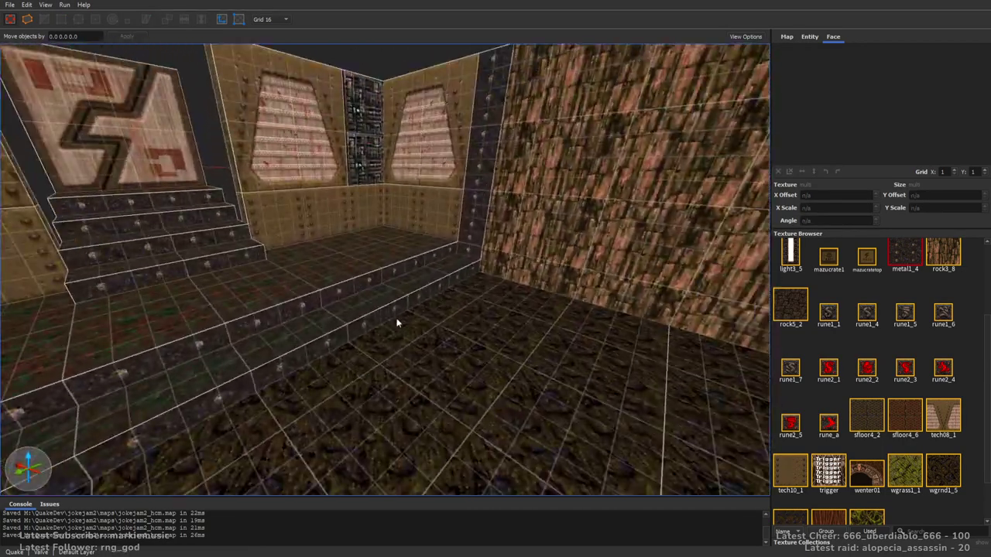
Save the map
{"action": "left_click", "coordinate": [372, 316]}
{"action": "right_click_drag", "start_coordinate": [370, 311], "coordinate": [293, 265]}
{"action": "left_click", "coordinate": [290, 218], "text": "ctrl"}
{"action": "mouse_move", "coordinate": [290, 218]}
{"action": "right_mouse_down"}
{"action": "mouse_move", "coordinate": [458, 181]}
{"action": "mouse_move", "coordinate": [412, 249]}
{"action": "mouse_move", "coordinate": [545, 253]}
{"action": "mouse_move", "coordinate": [436, 255]}
{"action": "mouse_move", "coordinate": [421, 276]}
{"action": "right_mouse_up"}
{"action": "key", "text": "w"}
{"action": "key", "text": "F10"}
{"action": "key", "text": "F10"}
{"action": "key", "text": "ctrl+s"}
Place an item_armor1 entity on the metal platform in front of the steps to the exit door
{"action": "right_click_drag", "start_coordinate": [598, 309], "coordinate": [508, 230], "text": "alt"}
{"action": "key", "text": "w"}
{"action": "right_click_drag", "start_coordinate": [654, 230], "coordinate": [438, 293]}
{"action": "key", "text": "w"}
{"action": "key", "text": "w"}
{"action": "key", "text": "s"}
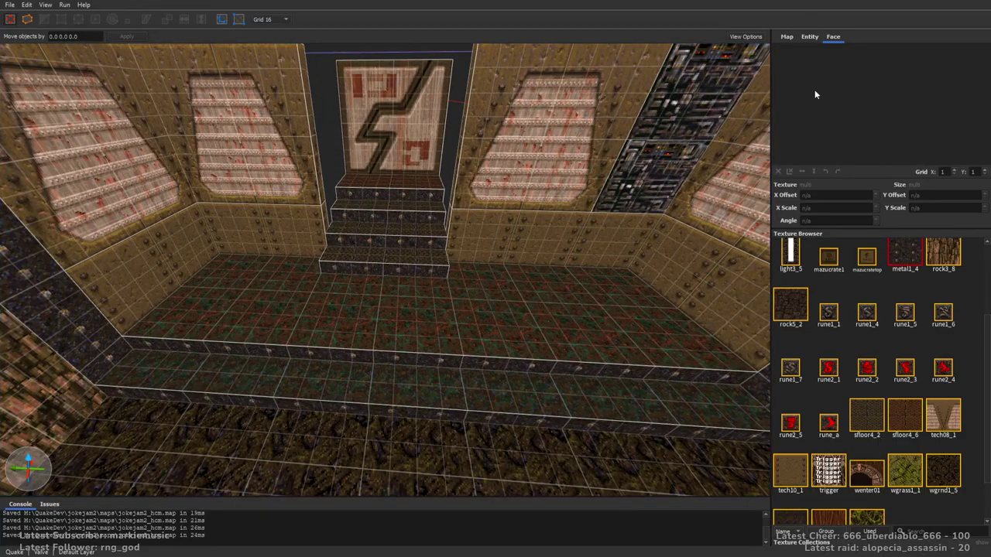
{"action": "left_click", "coordinate": [808, 37]}
{"action": "scroll", "coordinate": [984, 506], "scroll_direction": "up", "scroll_amount": 10}
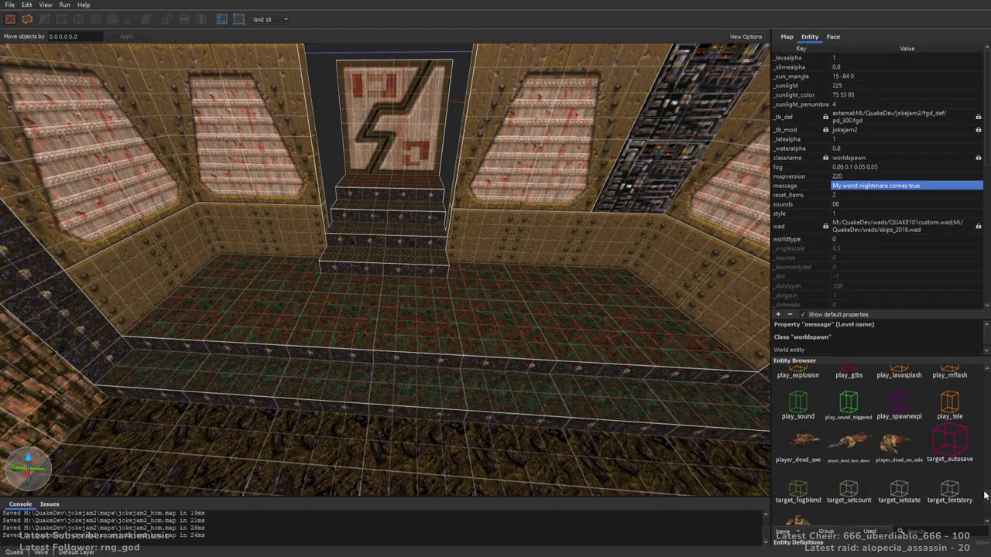
{"action": "scroll", "coordinate": [980, 480], "scroll_direction": "up", "scroll_amount": 8}
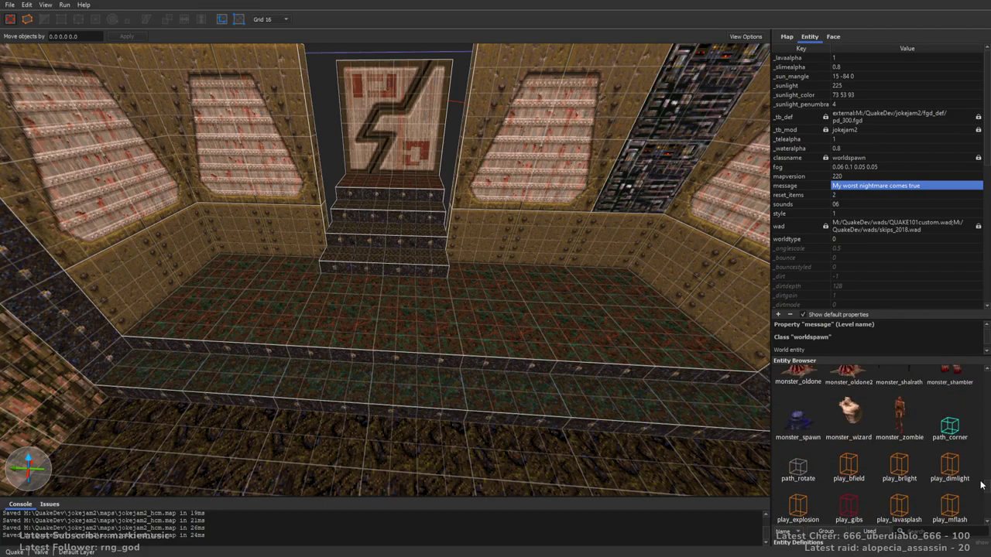
{"action": "scroll", "coordinate": [975, 449], "scroll_direction": "up", "scroll_amount": 8}
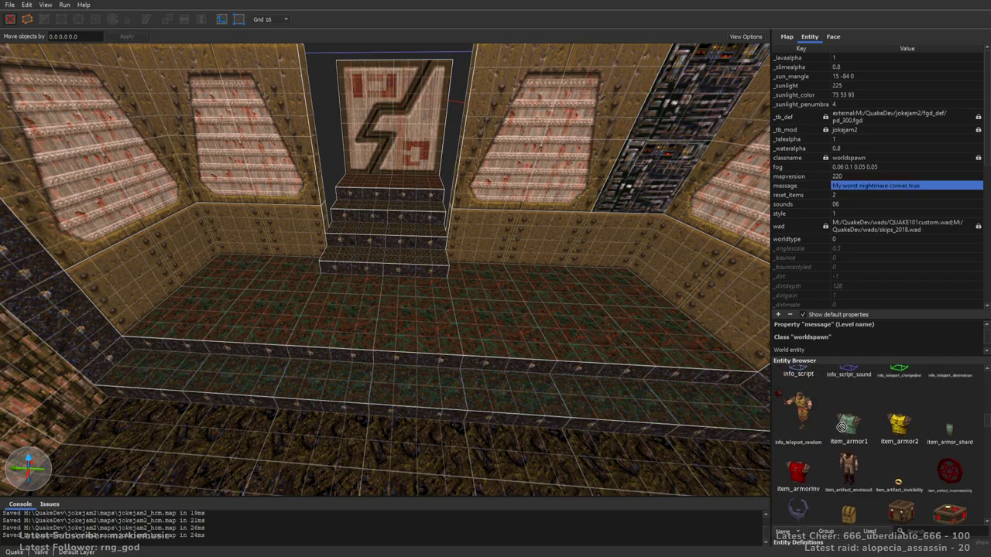
{"action": "left_click_drag", "start_coordinate": [838, 427], "coordinate": [409, 331]}
{"action": "right_click_drag", "start_coordinate": [249, 261], "coordinate": [342, 287]}
{"action": "key", "text": "w"}
{"action": "key", "text": "a"}
{"action": "right_click_drag", "start_coordinate": [639, 307], "coordinate": [559, 300]}
{"action": "key", "text": "d"}
{"action": "key", "text": "a"}
{"action": "key", "text": "d"}
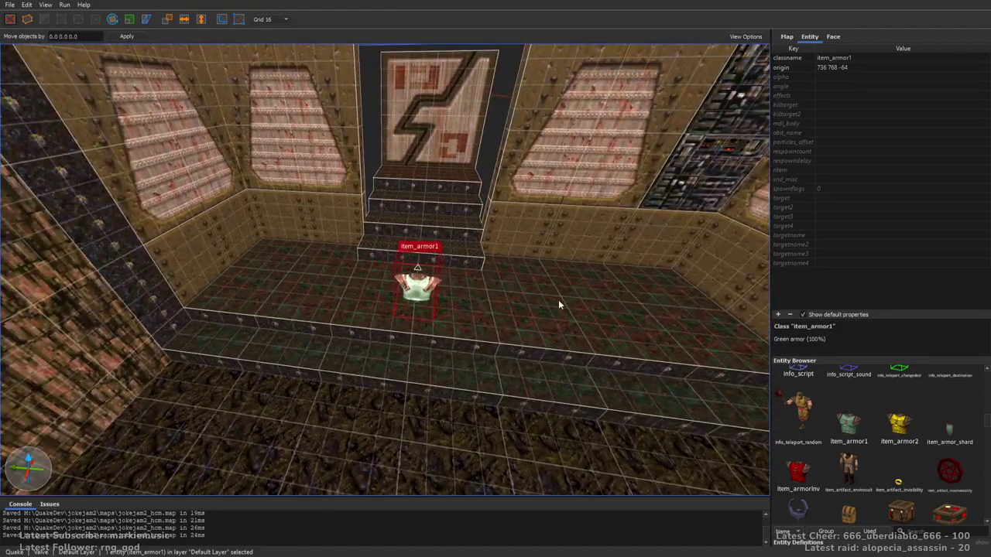
{"action": "key", "text": "Escape"}
Look over the armor's position on the platform and the layout of the crate area from above
{"action": "right_click_drag", "start_coordinate": [495, 294], "coordinate": [606, 298]}
{"action": "key", "text": "a"}
{"action": "key", "text": "a"}
{"action": "right_click_drag", "start_coordinate": [474, 276], "coordinate": [501, 281]}
{"action": "key", "text": "w"}
{"action": "key", "text": "w"}
{"action": "key", "text": "s"}
{"action": "key", "text": "w"}
{"action": "key", "text": "w"}
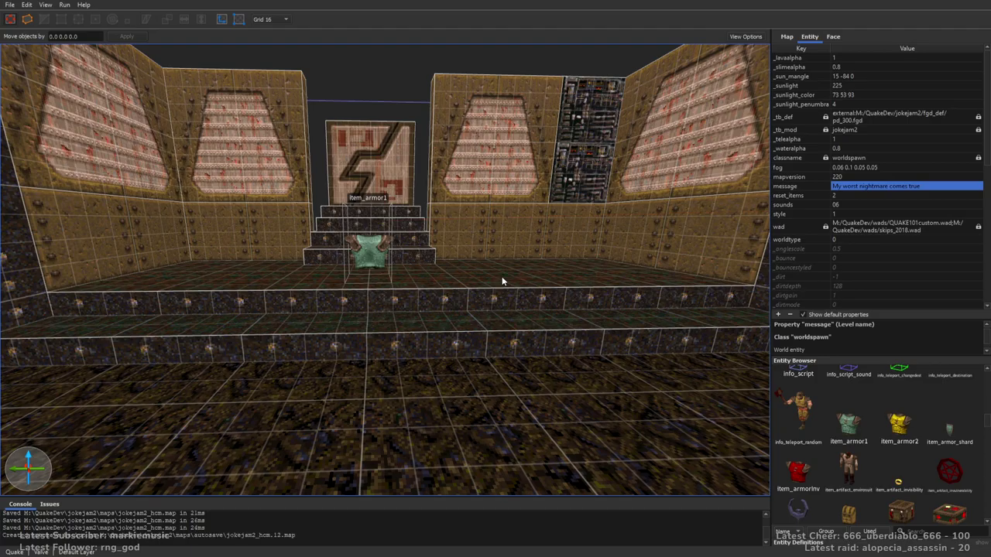
{"action": "key", "text": "w"}
{"action": "right_click_drag", "start_coordinate": [444, 250], "coordinate": [489, 229]}
{"action": "key", "text": "s"}
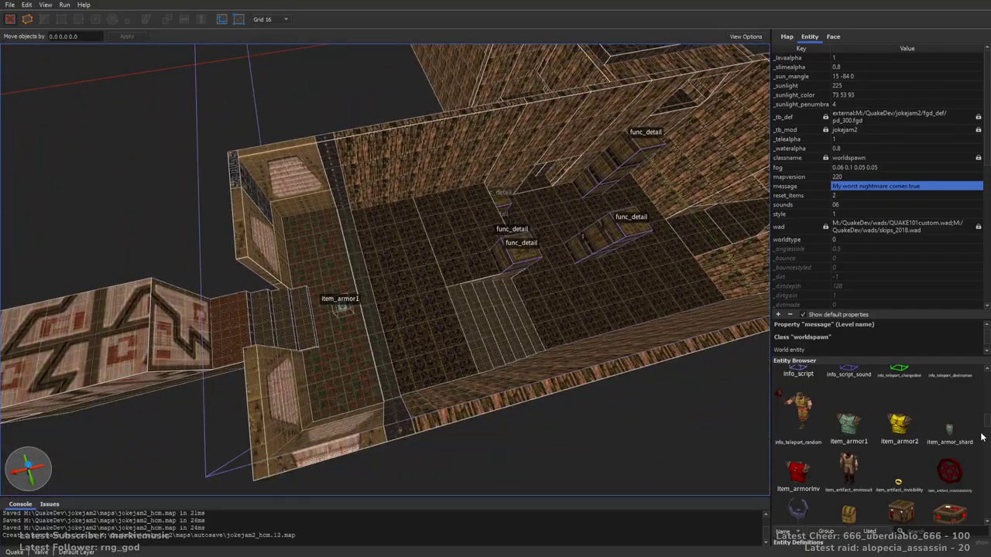
Place four item_health boxes in a row on the upper ground along the rock wall beside the metal platform
{"action": "left_click_drag", "start_coordinate": [986, 422], "coordinate": [987, 428]}
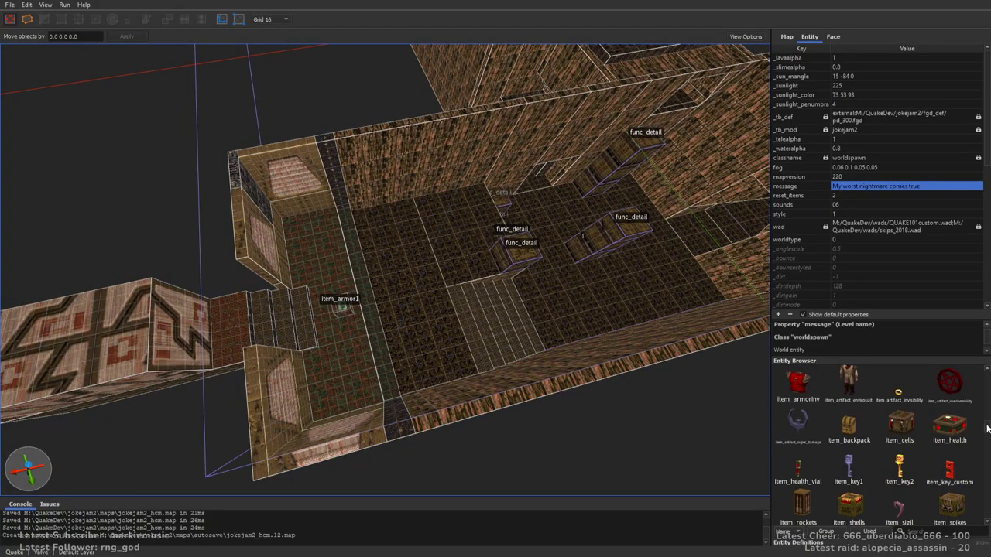
{"action": "right_click_drag", "start_coordinate": [585, 259], "coordinate": [555, 257]}
{"action": "key", "text": "d"}
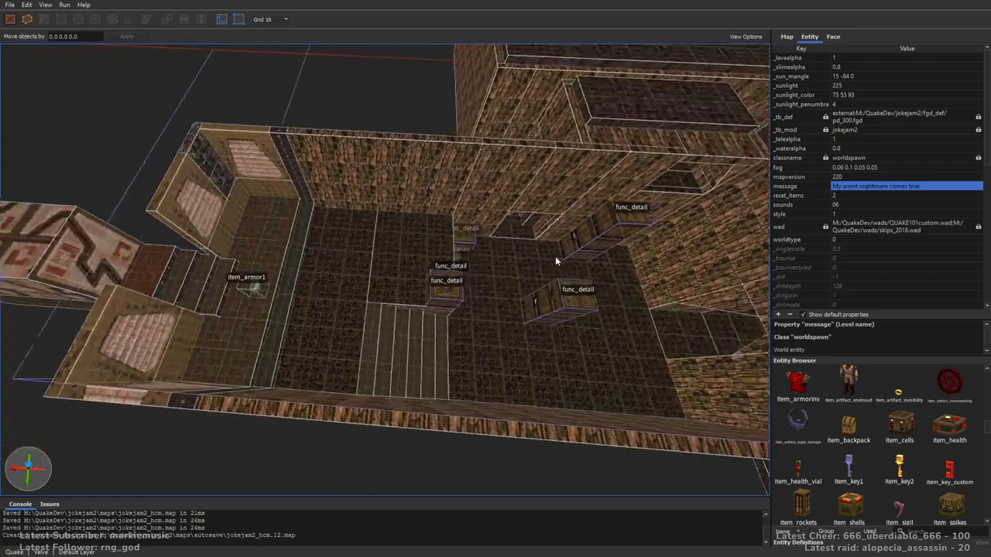
{"action": "key", "text": "w"}
{"action": "key", "text": "d"}
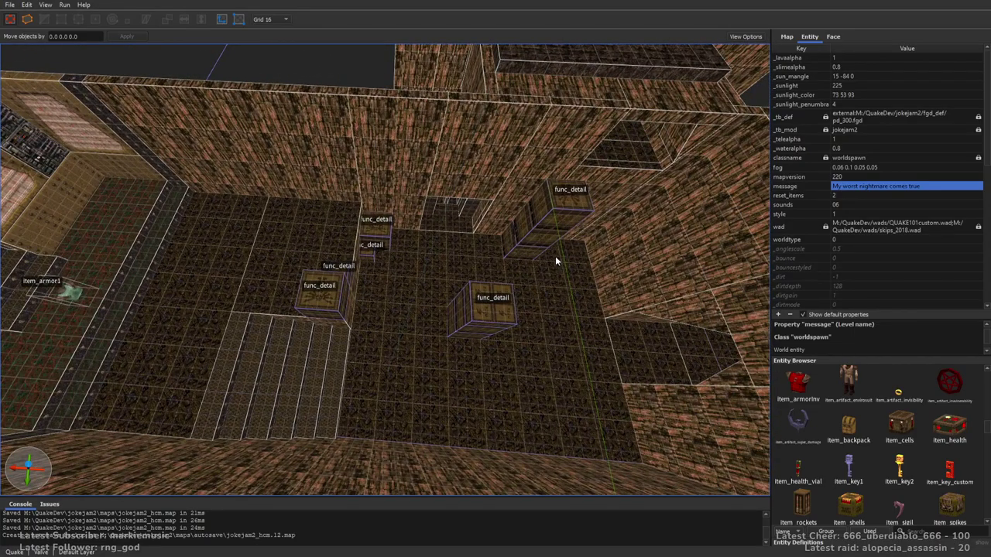
{"action": "key", "text": "w"}
{"action": "key", "text": "a"}
{"action": "right_click_drag", "start_coordinate": [555, 256], "coordinate": [549, 226]}
{"action": "key", "text": "w"}
{"action": "left_click_drag", "start_coordinate": [928, 418], "coordinate": [298, 263]}
{"action": "key", "text": "Escape"}
{"action": "right_click_drag", "start_coordinate": [602, 376], "coordinate": [527, 337]}
{"action": "key", "text": "s"}
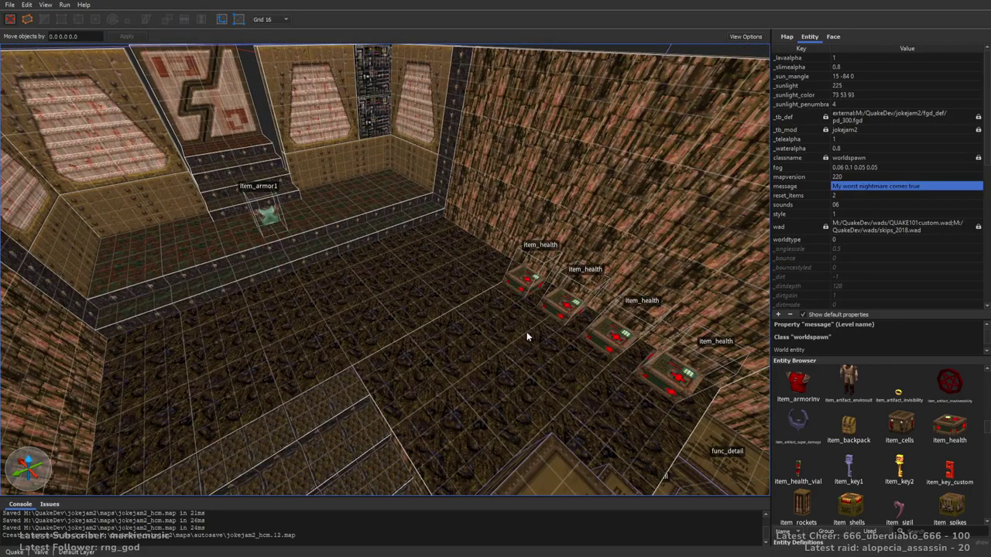
Cut a 16-unit strip off the upper wall brush at one edge of the exit doorway
{"action": "right_click_drag", "start_coordinate": [379, 249], "coordinate": [421, 235]}
{"action": "key", "text": "w"}
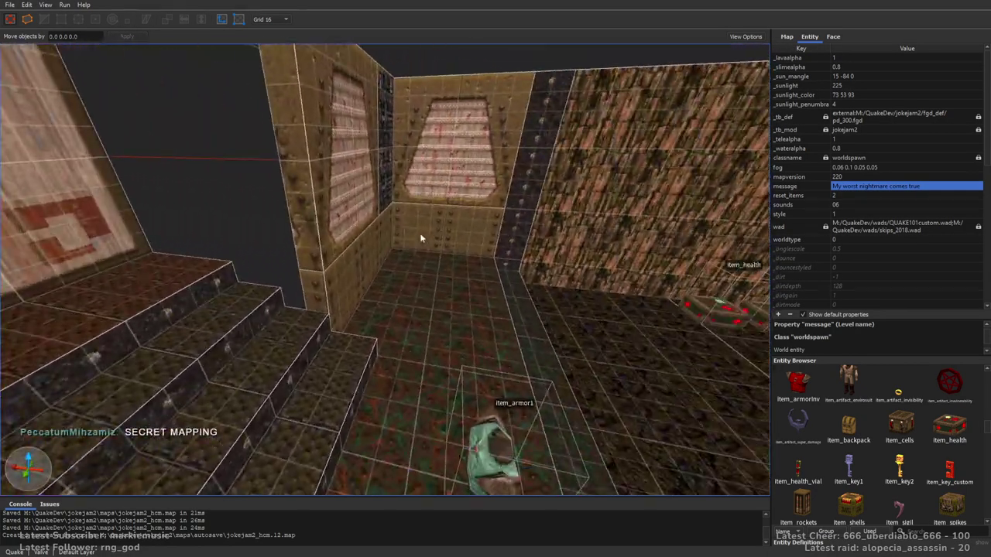
{"action": "key", "text": "s"}
{"action": "right_click_drag", "start_coordinate": [386, 265], "coordinate": [462, 275]}
{"action": "key", "text": "a"}
{"action": "key", "text": "w"}
{"action": "key", "text": "s"}
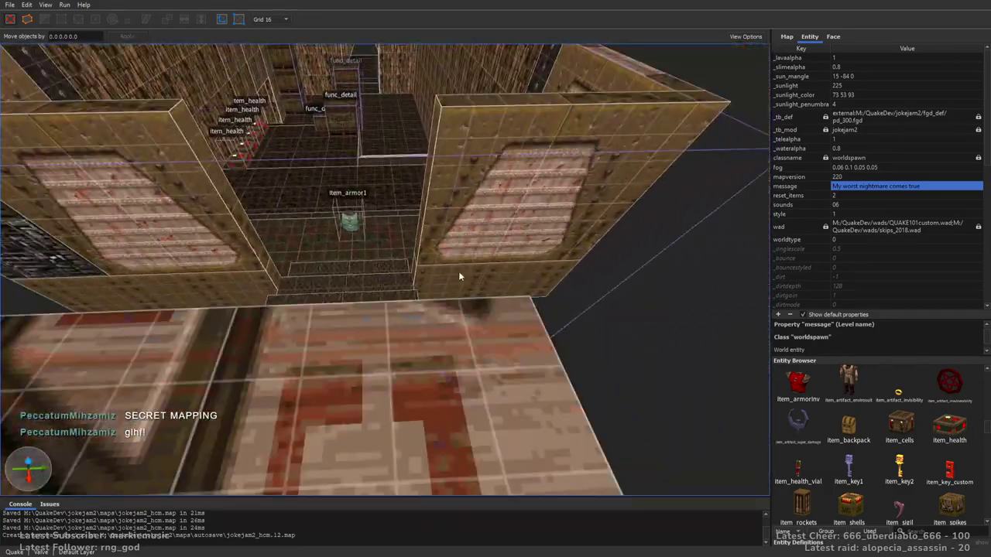
{"action": "left_click", "coordinate": [445, 233], "text": "ctrl"}
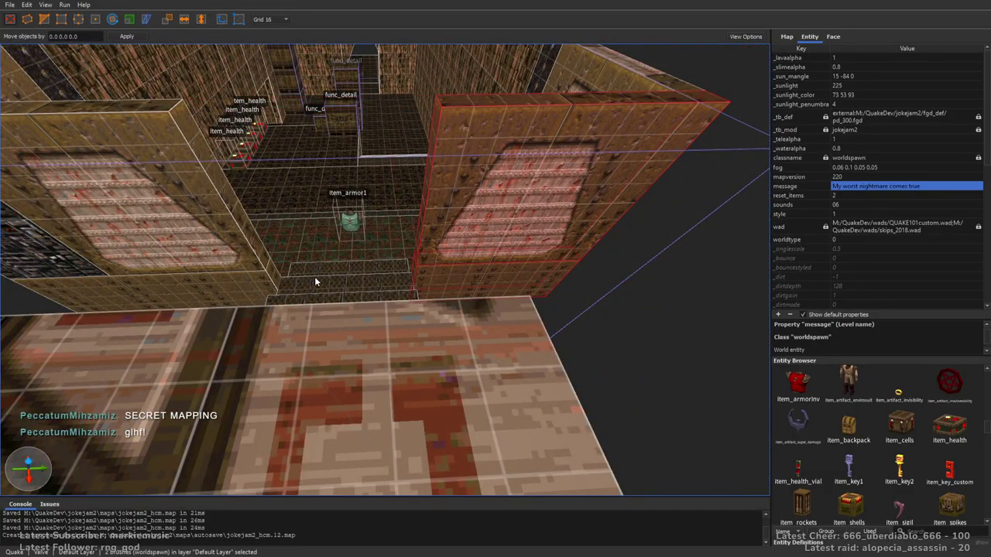
{"action": "key", "text": "Escape"}
{"action": "left_click", "coordinate": [426, 252]}
{"action": "left_click", "coordinate": [416, 268], "text": "ctrl"}
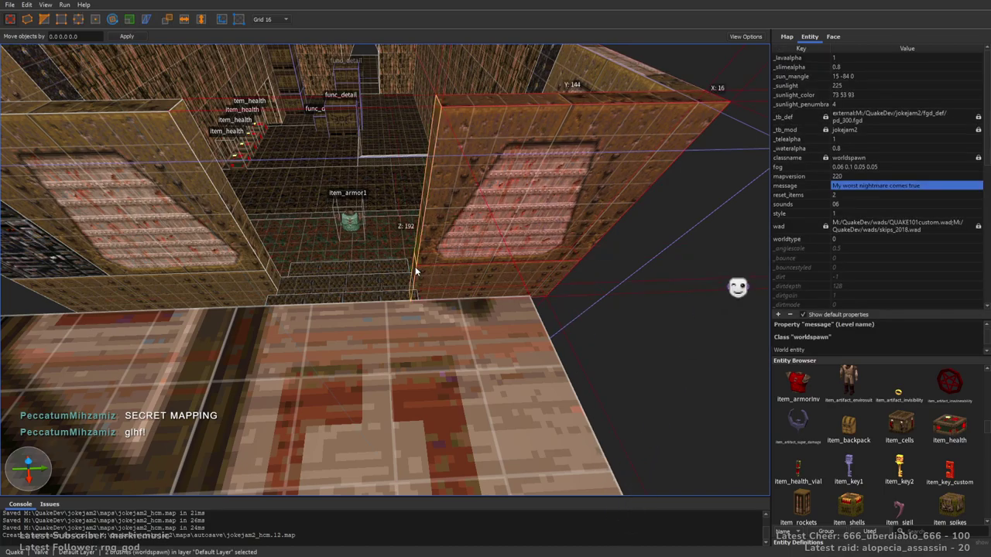
{"action": "left_click", "coordinate": [425, 268]}
{"action": "left_click", "coordinate": [423, 287], "text": "ctrl"}
Extend the cut strip back along the exit passage into a side wall 528 units long
{"action": "mouse_move", "coordinate": [553, 236]}
{"action": "right_mouse_down"}
{"action": "mouse_move", "coordinate": [517, 255]}
{"action": "mouse_move", "coordinate": [492, 294]}
{"action": "right_mouse_up"}
{"action": "left_click_drag", "start_coordinate": [483, 301], "coordinate": [251, 360], "text": "shift"}
{"action": "right_click_drag", "start_coordinate": [251, 360], "coordinate": [561, 271]}
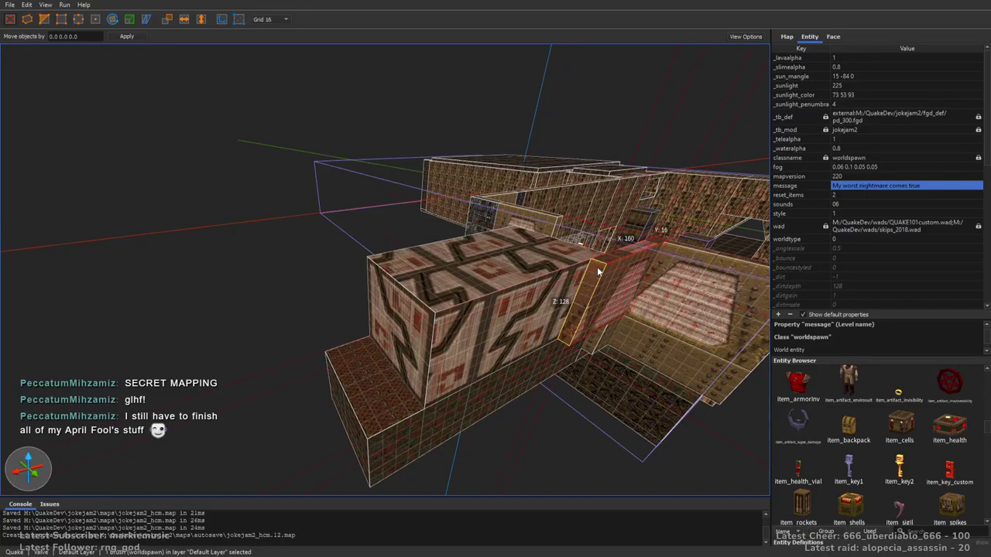
{"action": "left_click_drag", "start_coordinate": [545, 300], "coordinate": [372, 382], "text": "shift"}
{"action": "mouse_move", "coordinate": [477, 335]}
{"action": "right_mouse_down"}
{"action": "mouse_move", "coordinate": [520, 344]}
{"action": "mouse_move", "coordinate": [664, 322]}
{"action": "right_mouse_up"}
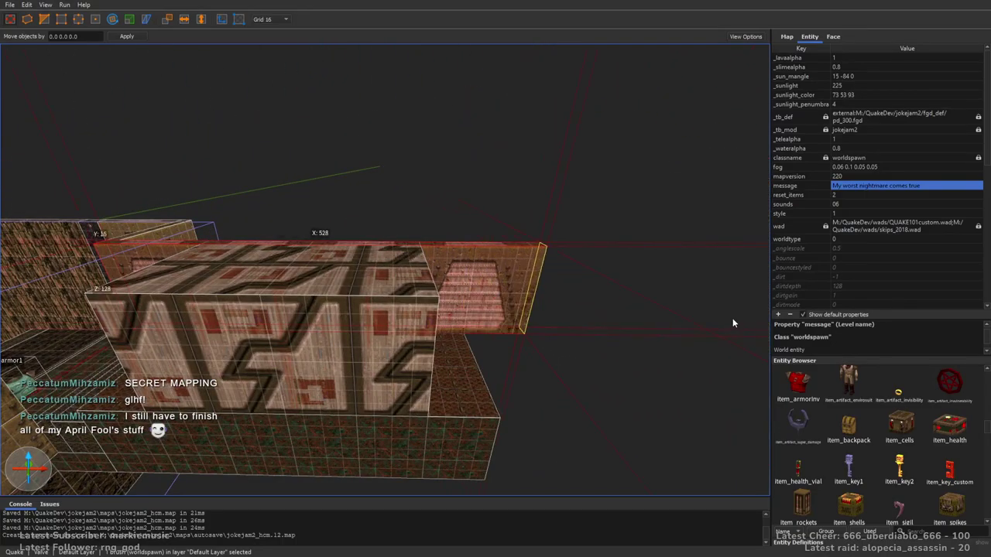
{"action": "key", "text": "d"}
{"action": "left_click", "coordinate": [342, 399]}
{"action": "left_click_drag", "start_coordinate": [338, 386], "coordinate": [397, 385], "text": "shift"}
{"action": "key", "text": "a"}
Cut a matching 16-unit strip off the upper wall brush on the opposite edge of the exit doorway
{"action": "right_click_drag", "start_coordinate": [699, 308], "coordinate": [667, 327]}
{"action": "key", "text": "d"}
{"action": "mouse_move", "coordinate": [763, 284]}
{"action": "right_mouse_down"}
{"action": "mouse_move", "coordinate": [674, 273]}
{"action": "mouse_move", "coordinate": [623, 300]}
{"action": "mouse_move", "coordinate": [640, 266]}
{"action": "mouse_move", "coordinate": [642, 296]}
{"action": "right_mouse_up"}
{"action": "key", "text": "w"}
{"action": "key", "text": "a"}
{"action": "left_click", "coordinate": [475, 346]}
{"action": "right_click_drag", "start_coordinate": [474, 345], "coordinate": [518, 339]}
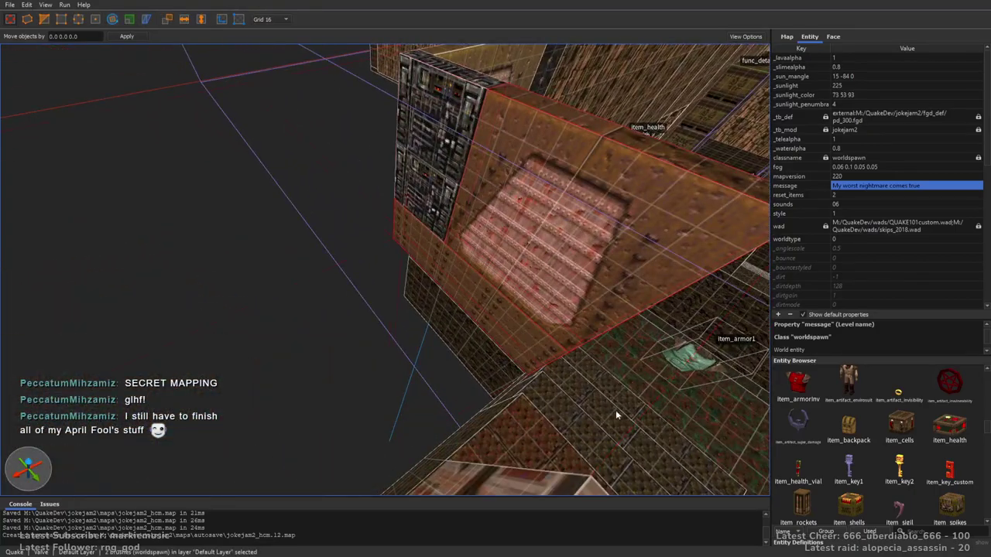
{"action": "key", "text": "Escape"}
{"action": "left_click_drag", "start_coordinate": [560, 362], "coordinate": [513, 392]}
{"action": "key", "text": "s"}
{"action": "right_click_drag", "start_coordinate": [512, 391], "coordinate": [519, 328]}
{"action": "left_click", "coordinate": [537, 288]}
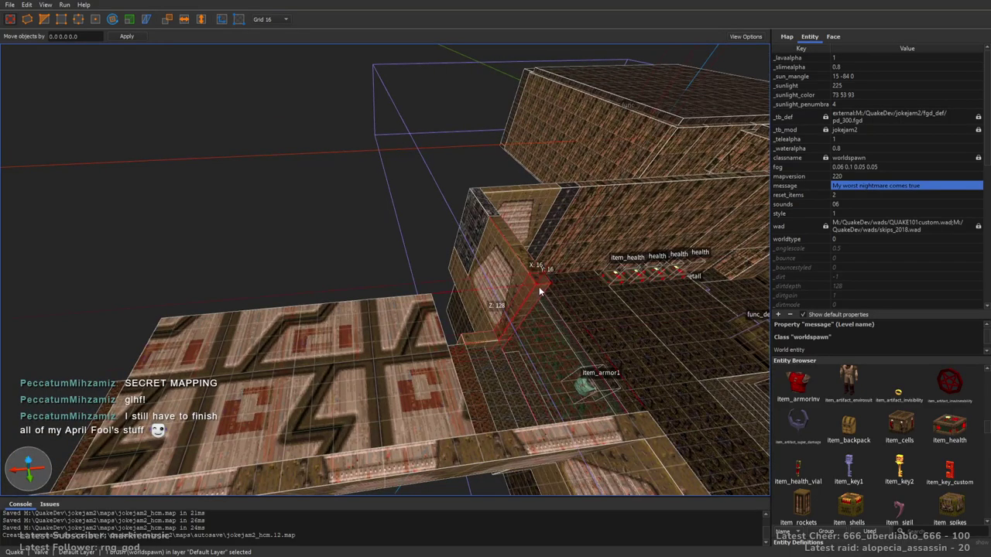
Extend the opposite doorway strip back past the door into a second passage wall 512 units long
{"action": "key", "text": "a"}
{"action": "right_click_drag", "start_coordinate": [537, 288], "coordinate": [593, 284]}
{"action": "left_click_drag", "start_coordinate": [594, 287], "coordinate": [302, 320], "text": "shift"}
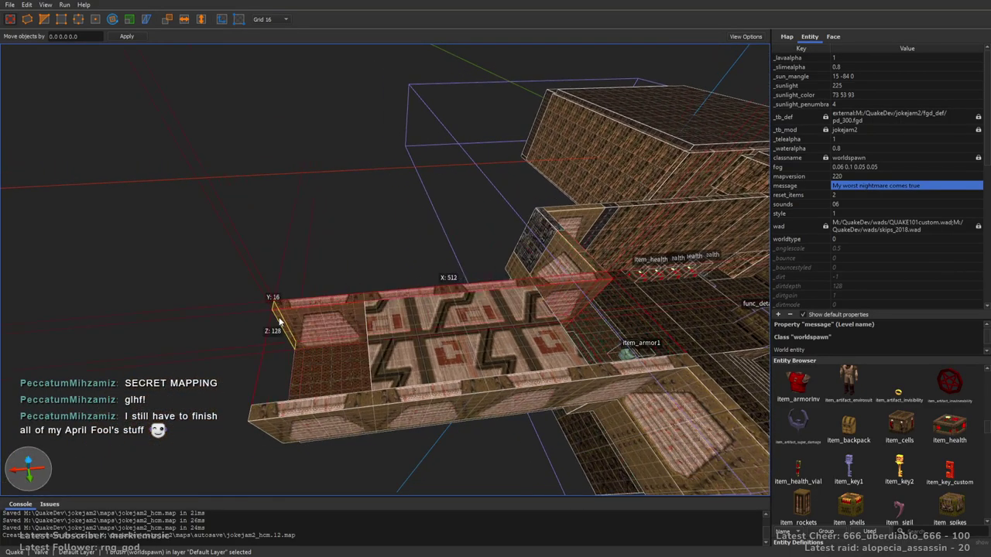
{"action": "key", "text": "Escape"}
{"action": "key", "text": "w"}
{"action": "mouse_move", "coordinate": [535, 314]}
{"action": "right_mouse_down"}
{"action": "mouse_move", "coordinate": [562, 312]}
{"action": "mouse_move", "coordinate": [557, 290]}
{"action": "mouse_move", "coordinate": [592, 272]}
{"action": "right_mouse_up"}
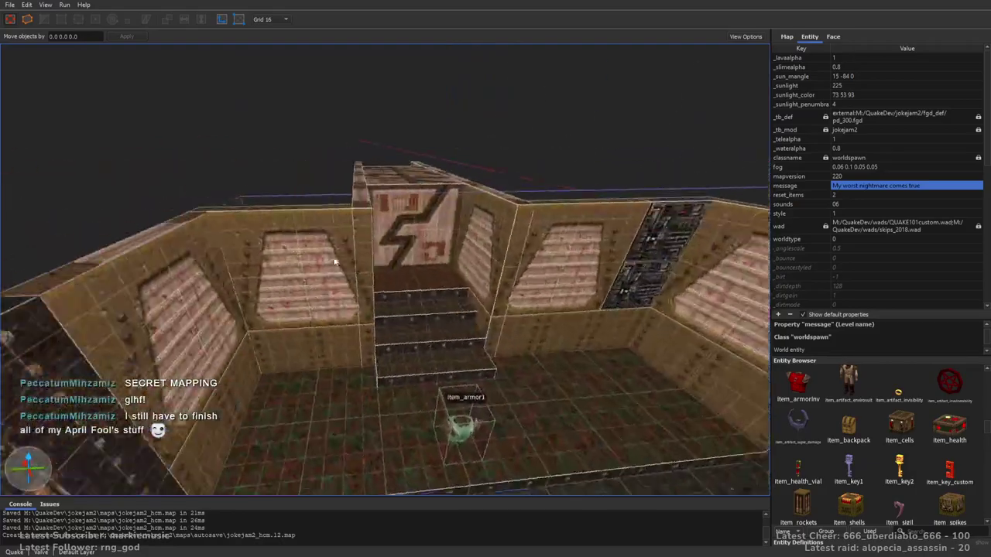
Examine the exit stairs with their new side walls, the health row and the crate area
{"action": "right_click_drag", "start_coordinate": [437, 298], "coordinate": [585, 315]}
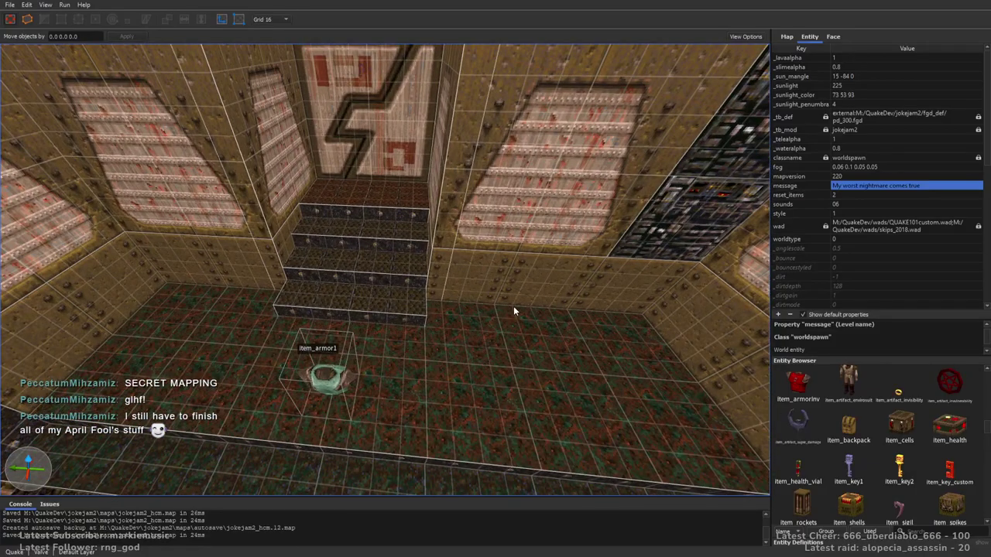
{"action": "scroll", "coordinate": [513, 306], "scroll_direction": "up", "scroll_amount": 4}
{"action": "mouse_move", "coordinate": [513, 305]}
{"action": "right_mouse_down"}
{"action": "mouse_move", "coordinate": [491, 325]}
{"action": "mouse_move", "coordinate": [508, 310]}
{"action": "mouse_move", "coordinate": [498, 309]}
{"action": "right_mouse_up"}
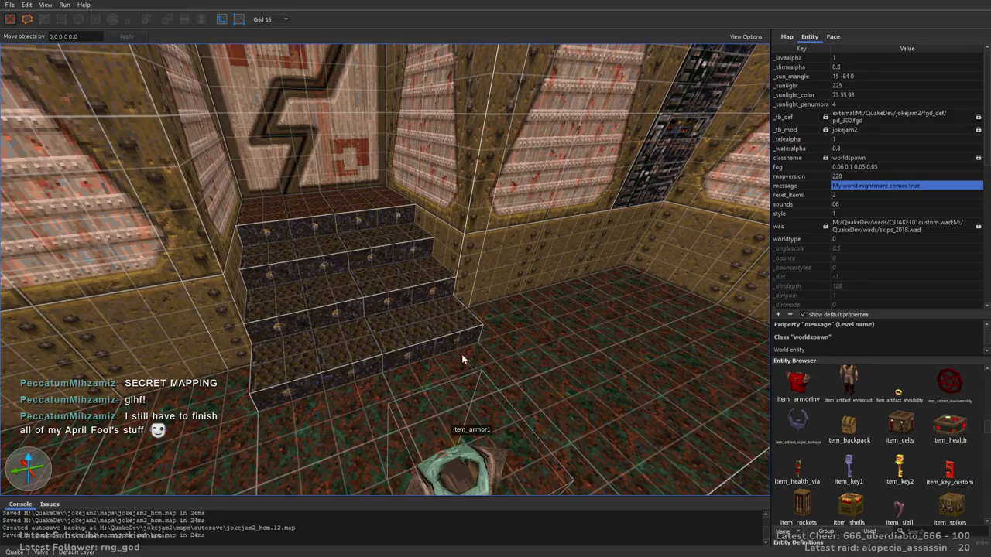
{"action": "right_click_drag", "start_coordinate": [401, 341], "coordinate": [515, 322]}
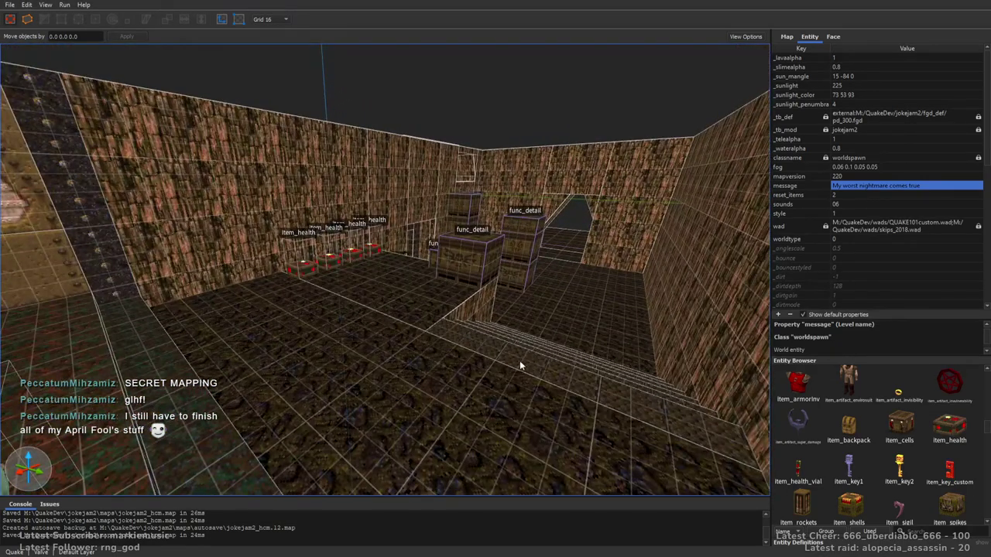
{"action": "right_click_drag", "start_coordinate": [481, 366], "coordinate": [355, 369]}
{"action": "key", "text": "w"}
{"action": "key", "text": "a"}
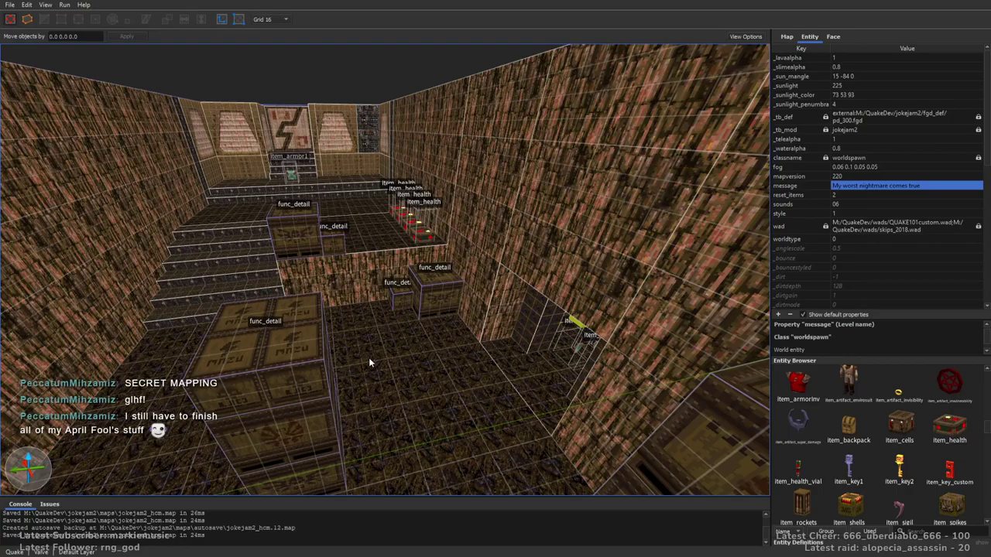
{"action": "key", "text": "a"}
{"action": "right_click_drag", "start_coordinate": [347, 268], "coordinate": [418, 271]}
{"action": "key", "text": "d"}
{"action": "key", "text": "w"}
{"action": "key", "text": "w"}
{"action": "key", "text": "w"}
Split a strip 64 units wide and 448 units long out of the ground floor outside the rock opening
{"action": "right_click_drag", "start_coordinate": [589, 280], "coordinate": [388, 272]}
{"action": "key", "text": "s"}
{"action": "key", "text": "s"}
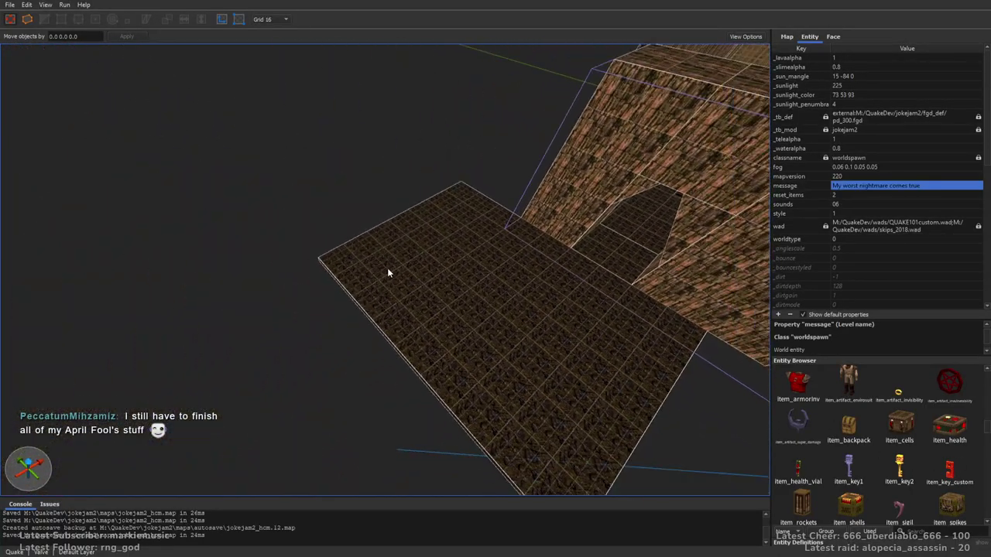
{"action": "right_click_drag", "start_coordinate": [582, 184], "coordinate": [510, 254], "text": "alt"}
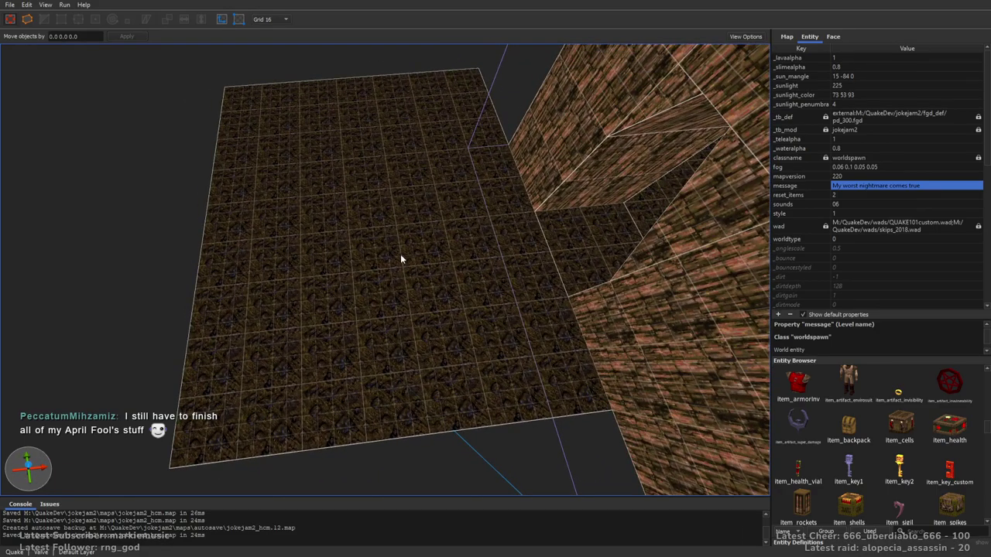
{"action": "right_click_drag", "start_coordinate": [400, 254], "coordinate": [524, 252], "text": "alt"}
{"action": "left_click", "coordinate": [524, 252]}
{"action": "left_click_drag", "start_coordinate": [186, 183], "coordinate": [417, 189], "text": "ctrl+shift"}
{"action": "left_click", "coordinate": [403, 196]}
{"action": "left_click_drag", "start_coordinate": [532, 168], "coordinate": [491, 166], "text": "ctrl+shift"}
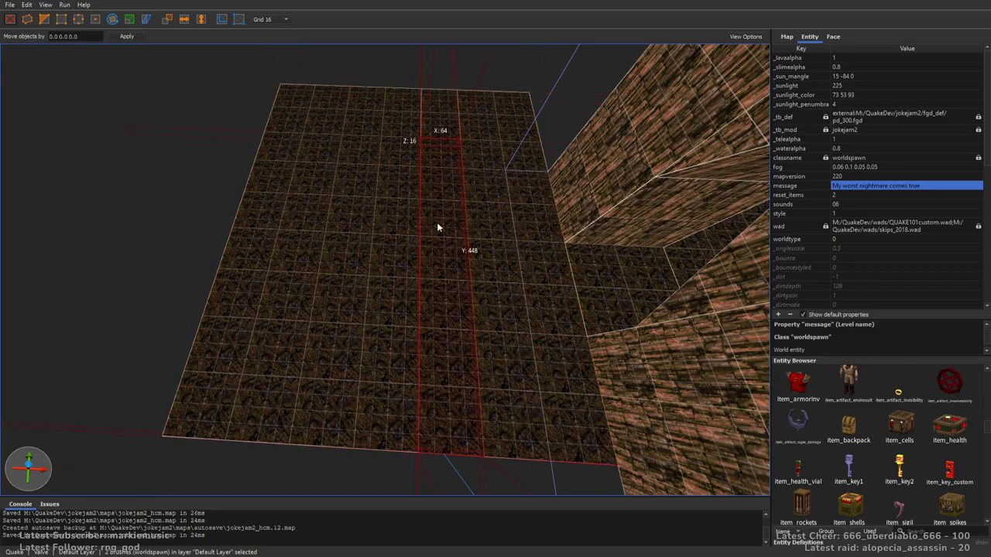
Apply the sfloor4_6 texture to the separated floor strip
{"action": "left_click", "coordinate": [833, 36]}
{"action": "scroll", "coordinate": [919, 441], "scroll_direction": "down", "scroll_amount": 2}
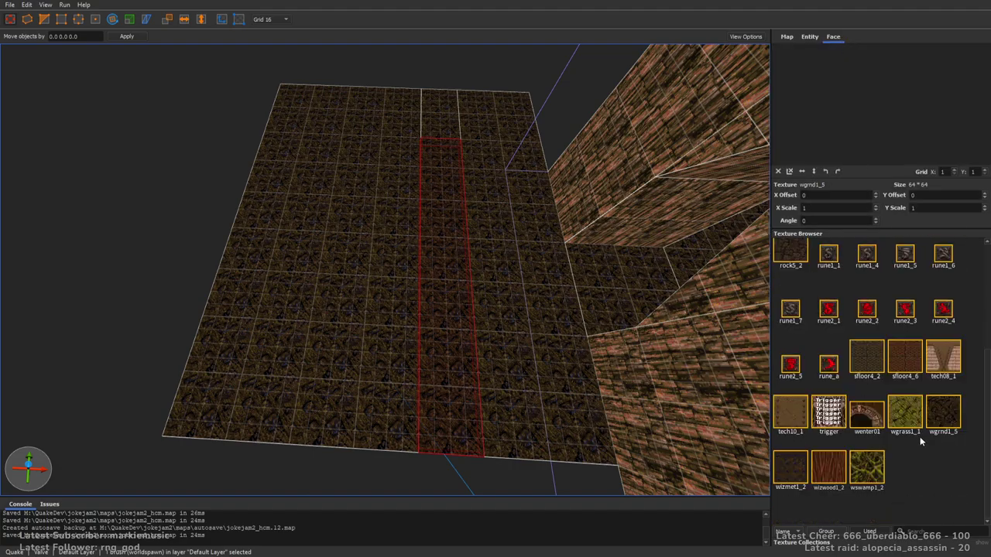
{"action": "left_click", "coordinate": [906, 361]}
{"action": "mouse_move", "coordinate": [441, 216]}
{"action": "right_mouse_down"}
{"action": "mouse_move", "coordinate": [533, 209]}
{"action": "mouse_move", "coordinate": [534, 195]}
{"action": "right_mouse_up"}
{"action": "key", "text": "Escape"}
{"action": "key", "text": "s"}
Place an item_armor_shard on the sfloor4_6 strip and duplicate it into two rows along the strip's full length
{"action": "left_click", "coordinate": [809, 37]}
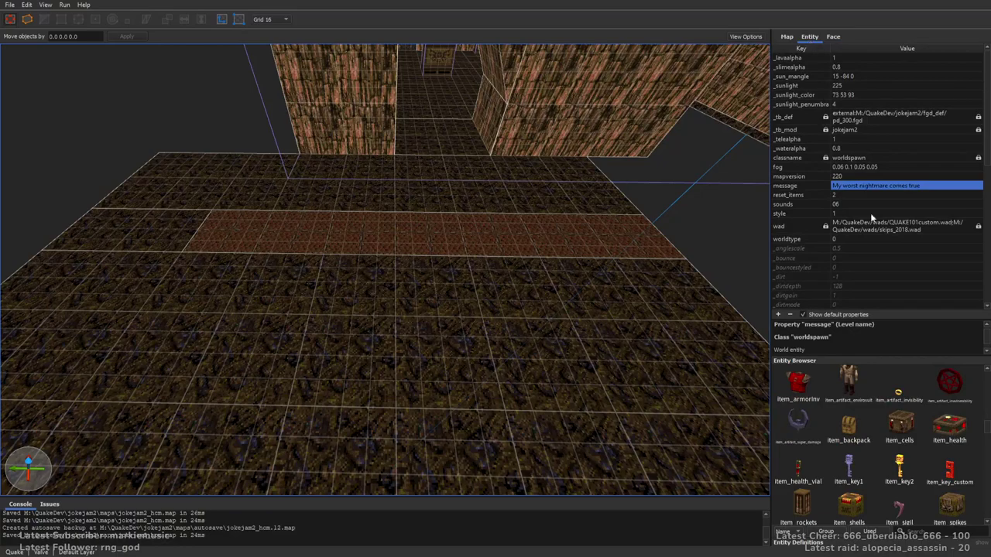
{"action": "scroll", "coordinate": [921, 409], "scroll_direction": "down", "scroll_amount": 1}
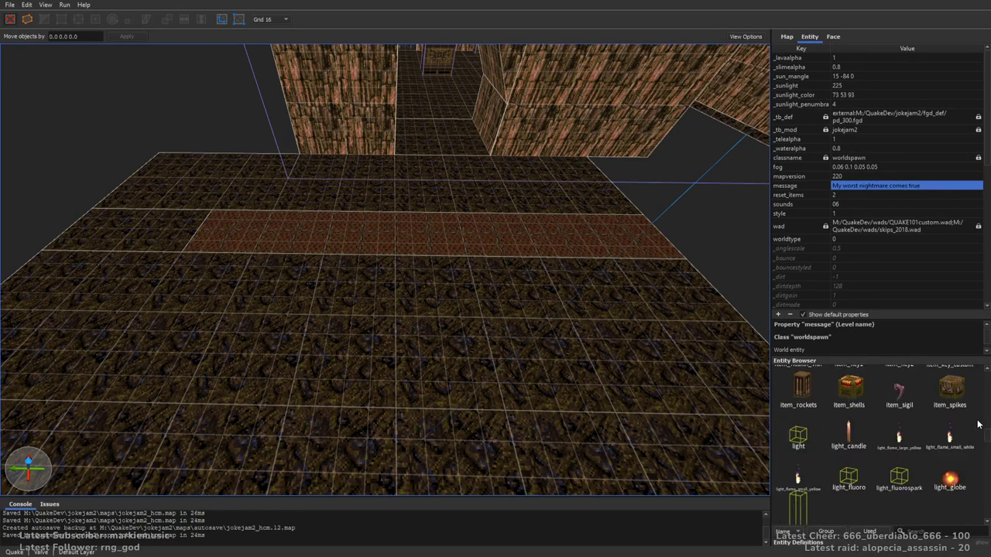
{"action": "mouse_move", "coordinate": [988, 419]}
{"action": "left_mouse_down"}
{"action": "mouse_move", "coordinate": [982, 378]}
{"action": "mouse_move", "coordinate": [981, 421]}
{"action": "left_mouse_up"}
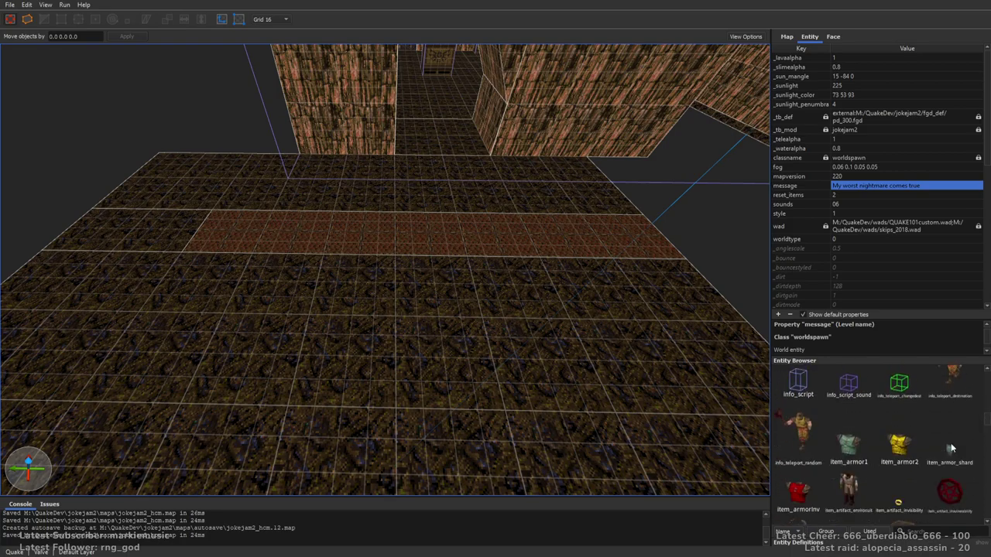
{"action": "left_click_drag", "start_coordinate": [950, 450], "coordinate": [546, 302]}
{"action": "right_click_drag", "start_coordinate": [253, 223], "coordinate": [214, 239]}
{"action": "left_click_drag", "start_coordinate": [214, 239], "coordinate": [387, 249], "text": "ctrl"}
{"action": "key", "text": "d"}
{"action": "mouse_move", "coordinate": [261, 265]}
{"action": "left_mouse_down", "text": "ctrl"}
{"action": "mouse_move", "coordinate": [352, 254]}
{"action": "mouse_move", "coordinate": [458, 266]}
{"action": "mouse_move", "coordinate": [398, 267]}
{"action": "mouse_move", "coordinate": [508, 263]}
{"action": "left_mouse_up", "text": "ctrl"}
{"action": "key", "text": "d"}
{"action": "left_click", "coordinate": [533, 267]}
{"action": "key", "text": "s"}
{"action": "right_click_drag", "start_coordinate": [533, 267], "coordinate": [477, 328]}
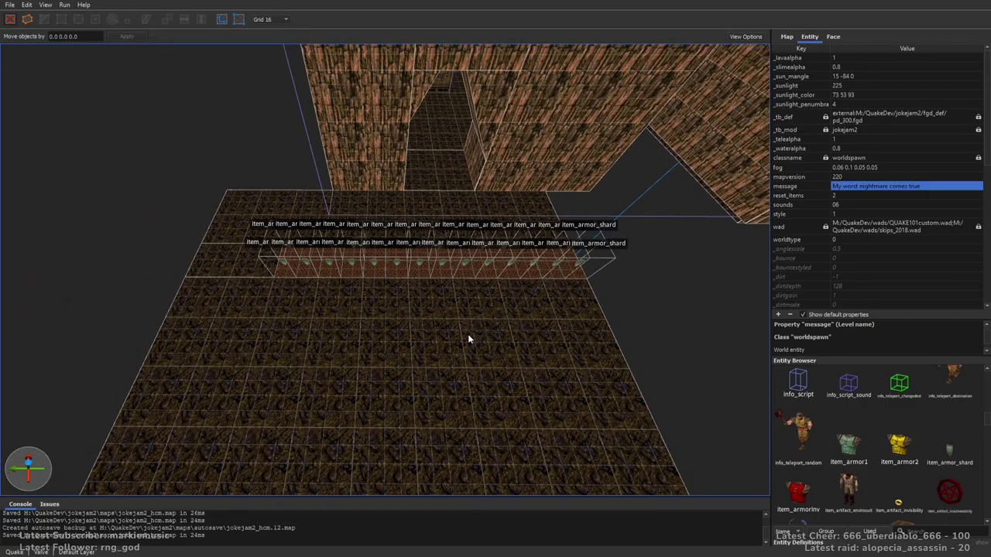
Duplicate both item_armor_shard rows and place the copies farther out on the ground, parallel to the first strip
{"action": "right_click_drag", "start_coordinate": [400, 344], "coordinate": [422, 336], "text": "alt"}
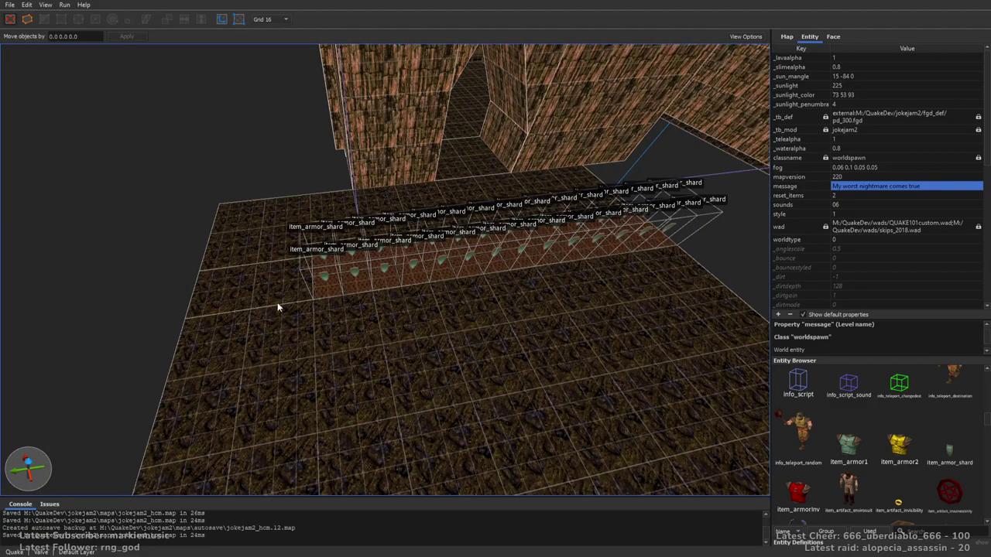
{"action": "key", "text": "d"}
{"action": "mouse_move", "coordinate": [258, 236]}
{"action": "left_mouse_down"}
{"action": "mouse_move", "coordinate": [533, 297]}
{"action": "mouse_move", "coordinate": [619, 274]}
{"action": "left_mouse_up"}
{"action": "key", "text": "ctrl+t"}
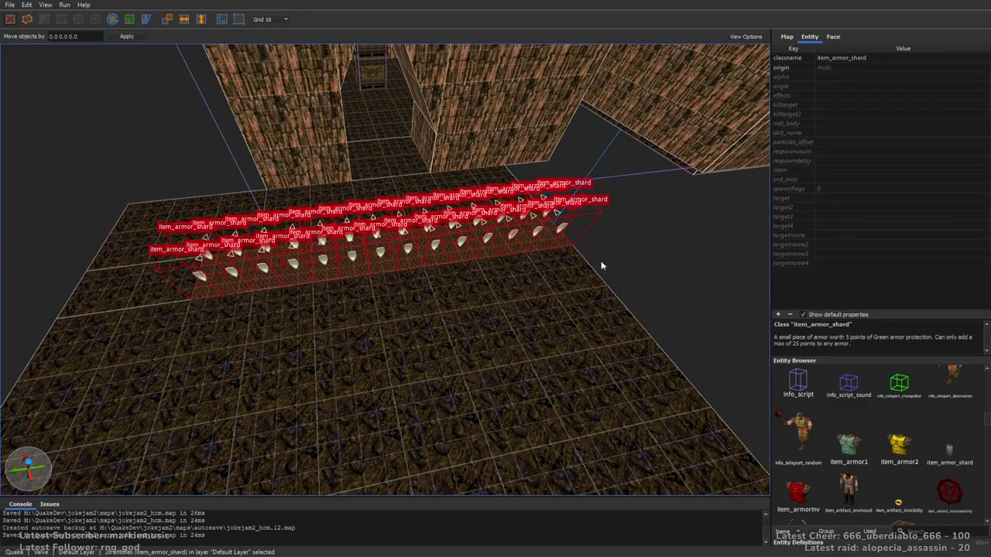
{"action": "right_click_drag", "start_coordinate": [619, 281], "coordinate": [474, 244], "text": "alt"}
{"action": "left_click_drag", "start_coordinate": [506, 214], "coordinate": [414, 265], "text": "ctrl"}
{"action": "right_click_drag", "start_coordinate": [414, 264], "coordinate": [471, 330], "text": "alt"}
{"action": "mouse_move", "coordinate": [460, 327]}
{"action": "left_mouse_down"}
{"action": "mouse_move", "coordinate": [492, 314]}
{"action": "mouse_move", "coordinate": [513, 323]}
{"action": "left_mouse_up"}
Cut a strip 64 units wide and 576 units long out of the outer ground slab beneath the duplicated shard rows
{"action": "left_click", "coordinate": [337, 297]}
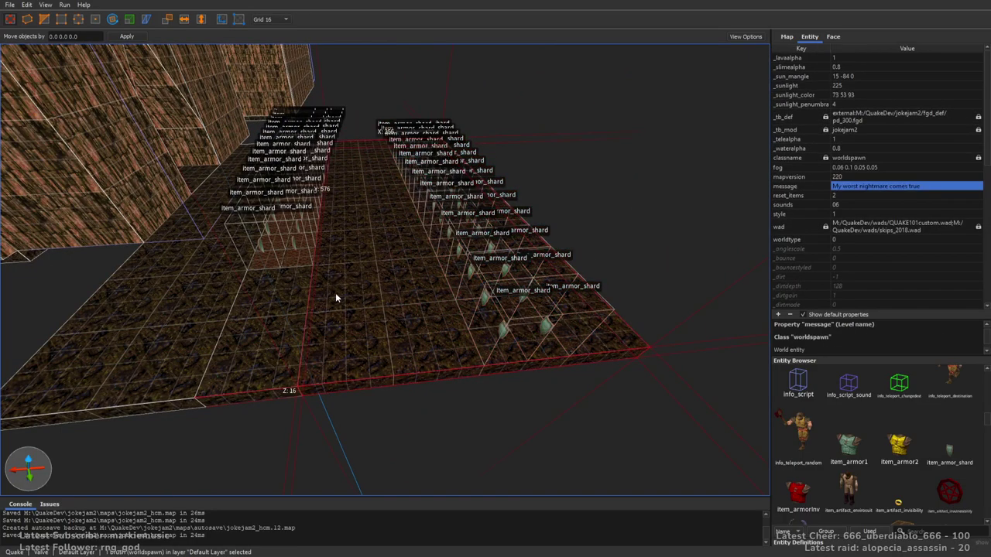
{"action": "right_click_drag", "start_coordinate": [337, 297], "coordinate": [581, 295], "text": "alt"}
{"action": "left_click_drag", "start_coordinate": [564, 354], "coordinate": [498, 355], "text": "ctrl+shift"}
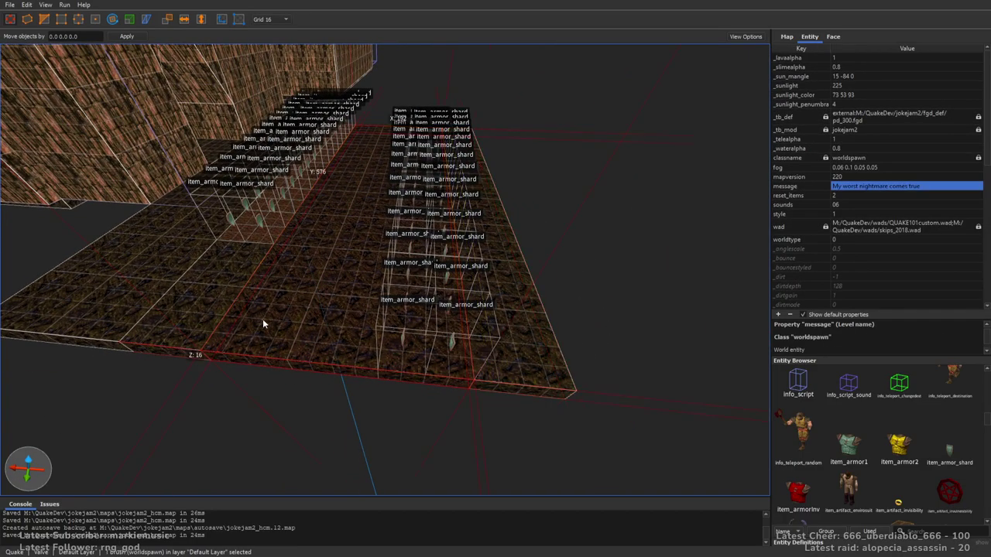
{"action": "left_click_drag", "start_coordinate": [572, 345], "coordinate": [423, 337], "text": "ctrl+shift"}
{"action": "left_click", "coordinate": [429, 374]}
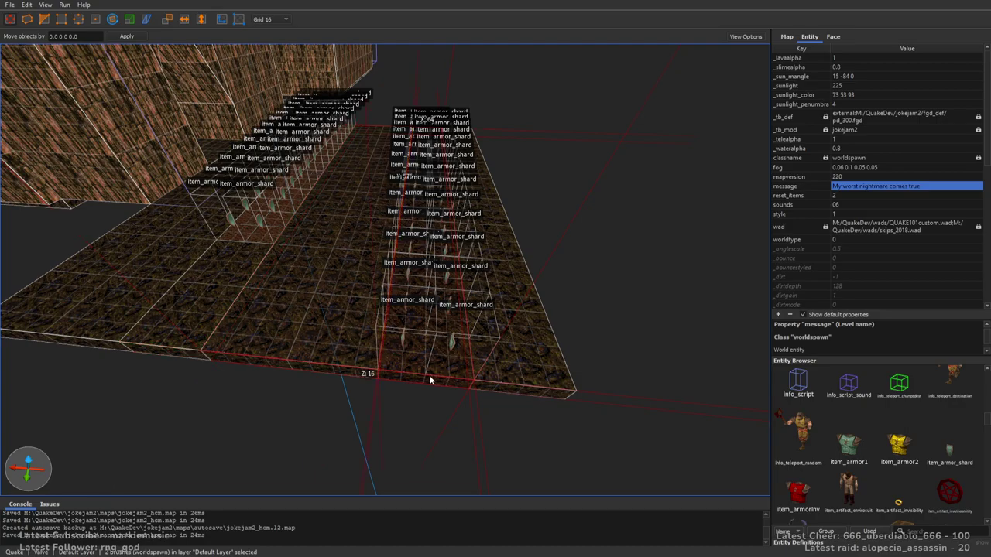
Apply the sfloor4_6 texture to the new strip under the duplicated shards
{"action": "left_click", "coordinate": [833, 37]}
{"action": "left_click", "coordinate": [892, 360]}
{"action": "mouse_move", "coordinate": [479, 226]}
{"action": "right_mouse_down", "text": "alt"}
{"action": "mouse_move", "coordinate": [365, 237]}
{"action": "mouse_move", "coordinate": [475, 223]}
{"action": "right_mouse_up", "text": "alt"}
{"action": "scroll", "coordinate": [365, 237], "scroll_direction": "down", "scroll_amount": 4}
{"action": "scroll", "coordinate": [477, 227], "scroll_direction": "up", "scroll_amount": 4}
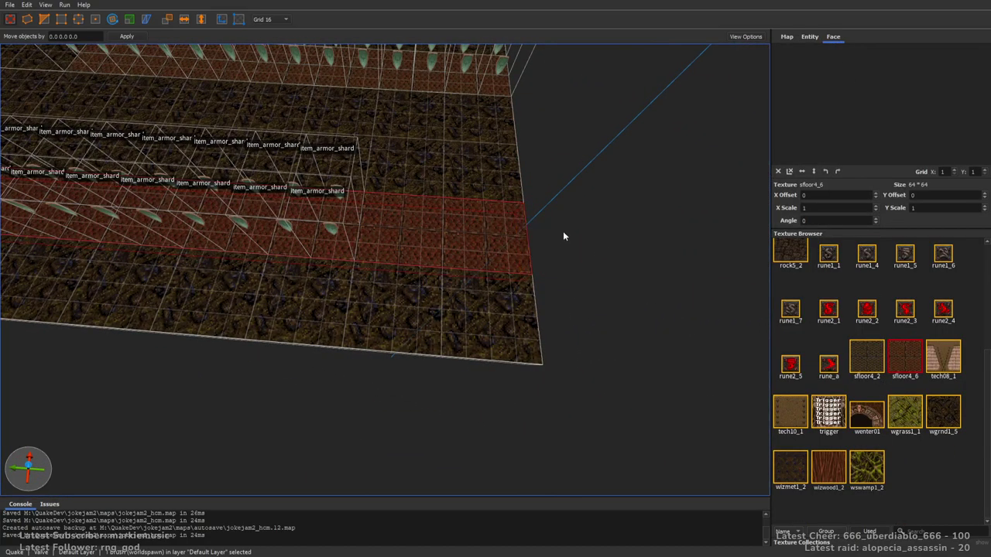
Split off the end of the second strip beyond the shards and retexture it with wgrnd1_5
{"action": "left_click", "coordinate": [400, 243]}
{"action": "left_click", "coordinate": [942, 414]}
{"action": "mouse_move", "coordinate": [562, 224]}
{"action": "right_mouse_down", "text": "alt"}
{"action": "mouse_move", "coordinate": [544, 219]}
{"action": "mouse_move", "coordinate": [492, 244]}
{"action": "mouse_move", "coordinate": [382, 235]}
{"action": "right_mouse_up", "text": "alt"}
{"action": "key", "text": "Escape"}
Extend the outermost ground slab farther outward beyond the second shard strip
{"action": "scroll", "coordinate": [382, 236], "scroll_direction": "down", "scroll_amount": 3}
{"action": "left_click", "coordinate": [383, 236]}
{"action": "left_click_drag", "start_coordinate": [351, 346], "coordinate": [331, 396], "text": "shift"}
{"action": "right_click_drag", "start_coordinate": [403, 325], "coordinate": [428, 299], "text": "alt"}
{"action": "key", "text": "Escape"}
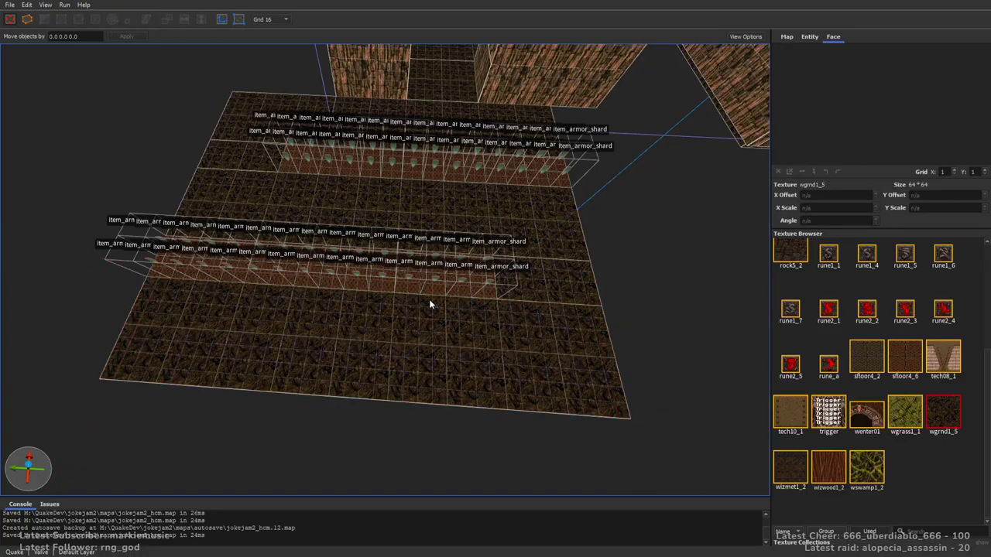
Examine the two shard strips and the outer edge of the ground floor from several angles
{"action": "right_click_drag", "start_coordinate": [428, 258], "coordinate": [530, 222], "text": "alt"}
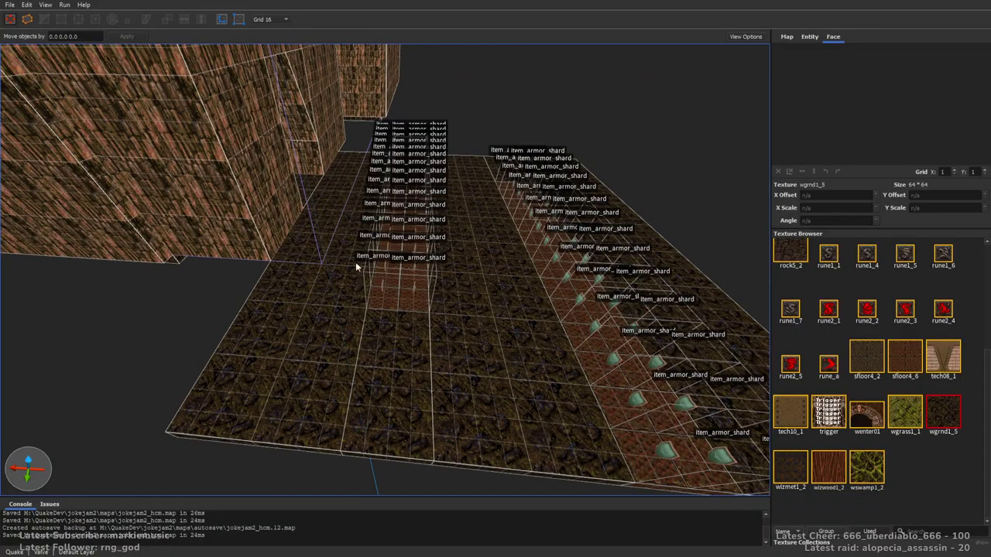
{"action": "key", "text": "a"}
{"action": "key", "text": "w"}
{"action": "right_click_drag", "start_coordinate": [266, 251], "coordinate": [600, 267]}
{"action": "key", "text": "w"}
{"action": "key", "text": "s"}
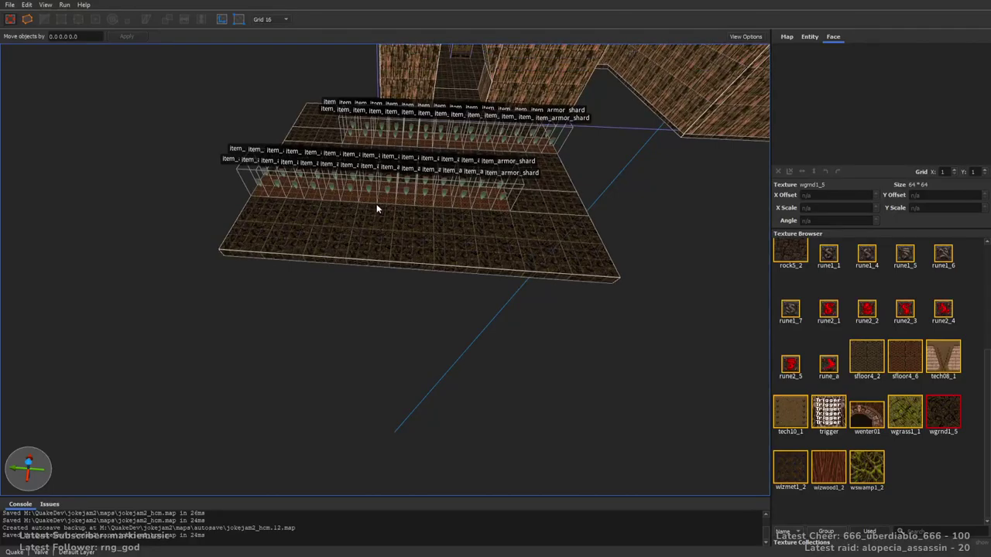
{"action": "right_click_drag", "start_coordinate": [372, 209], "coordinate": [394, 175]}
{"action": "left_click", "coordinate": [828, 471]}
{"action": "right_click_drag", "start_coordinate": [455, 299], "coordinate": [448, 341]}
{"action": "key", "text": "w"}
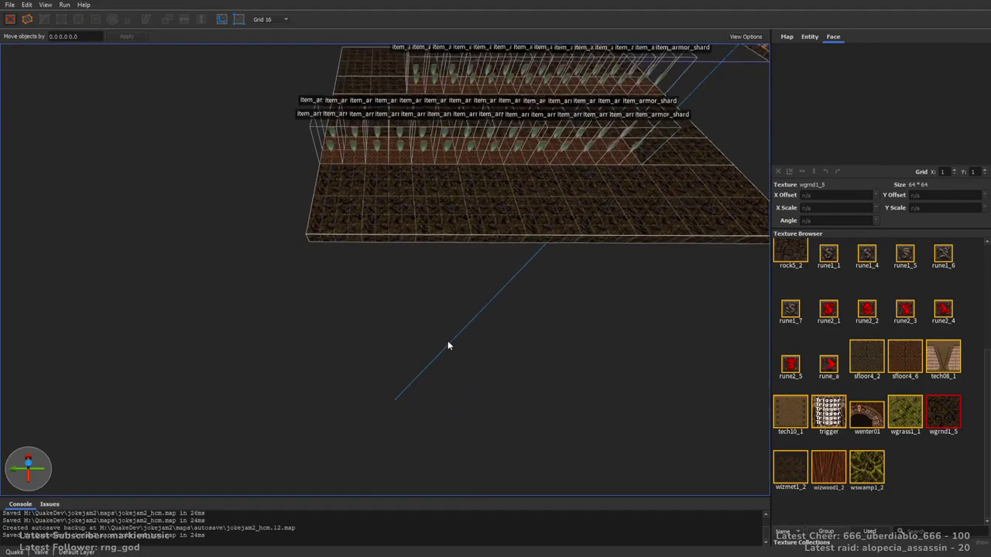
Draw a wgrnd1_5 walkway slab projecting outward from the outer edge of the ground floor
{"action": "mouse_move", "coordinate": [367, 231]}
{"action": "left_mouse_down"}
{"action": "mouse_move", "coordinate": [436, 345]}
{"action": "mouse_move", "coordinate": [437, 388]}
{"action": "mouse_move", "coordinate": [410, 359]}
{"action": "mouse_move", "coordinate": [411, 386]}
{"action": "left_mouse_up"}
{"action": "key", "text": "d"}
{"action": "mouse_move", "coordinate": [411, 386]}
{"action": "right_mouse_down"}
{"action": "mouse_move", "coordinate": [472, 309]}
{"action": "mouse_move", "coordinate": [569, 320]}
{"action": "mouse_move", "coordinate": [524, 313]}
{"action": "right_mouse_up"}
{"action": "key", "text": "a"}
{"action": "key", "text": "s"}
{"action": "key", "text": "d"}
{"action": "key", "text": "w"}
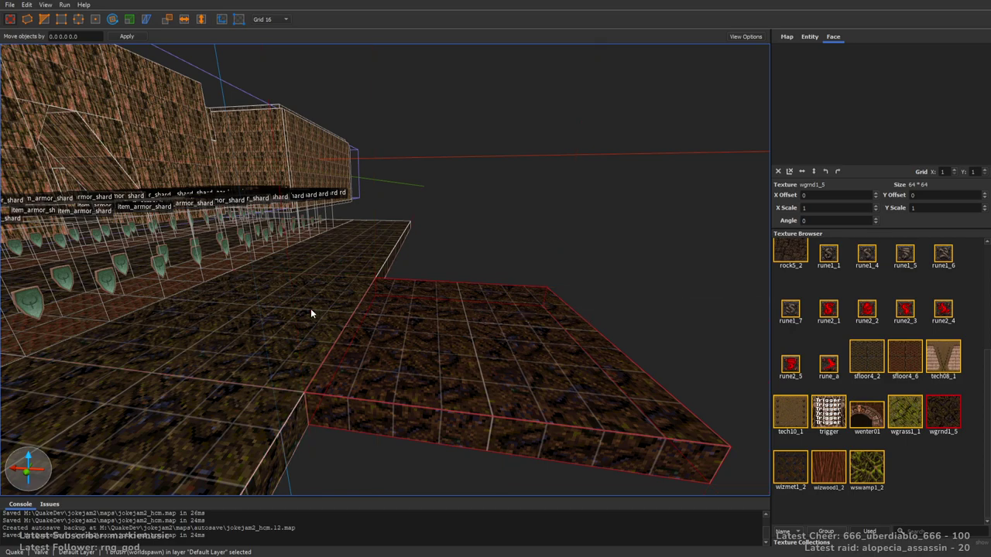
Extrude another wgrnd1_5 slab from the far end of the walkway
{"action": "right_click_drag", "start_coordinate": [612, 296], "coordinate": [575, 327]}
{"action": "key", "text": "s"}
{"action": "key", "text": "d"}
{"action": "mouse_move", "coordinate": [473, 295]}
{"action": "right_mouse_down"}
{"action": "mouse_move", "coordinate": [519, 297]}
{"action": "mouse_move", "coordinate": [484, 272]}
{"action": "right_mouse_up"}
{"action": "key", "text": "w"}
{"action": "key", "text": "a"}
{"action": "left_click_drag", "start_coordinate": [484, 274], "coordinate": [579, 249], "text": "ctrl+shift"}
Resize the slab at the walkway's end to 128 by 256 units, wider than the walkway
{"action": "left_click_drag", "start_coordinate": [464, 164], "coordinate": [466, 158], "text": "shift"}
{"action": "key", "text": "d"}
{"action": "right_click_drag", "start_coordinate": [599, 226], "coordinate": [544, 256]}
{"action": "left_click_drag", "start_coordinate": [557, 276], "coordinate": [541, 279], "text": "shift"}
{"action": "left_click_drag", "start_coordinate": [164, 326], "coordinate": [35, 366], "text": "shift"}
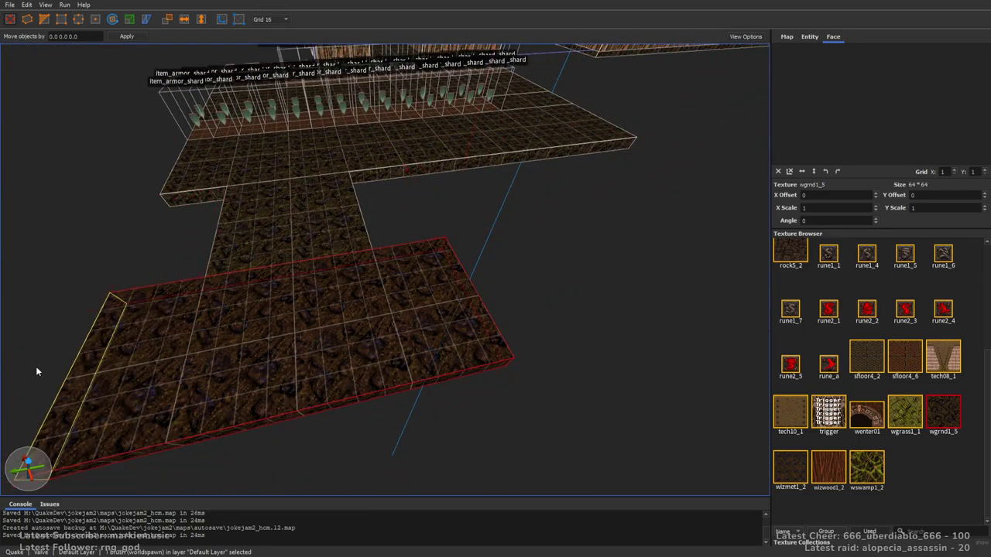
{"action": "right_click_drag", "start_coordinate": [36, 366], "coordinate": [375, 344]}
{"action": "key", "text": "a"}
{"action": "left_click_drag", "start_coordinate": [543, 332], "coordinate": [570, 336], "text": "shift"}
{"action": "key", "text": "w"}
{"action": "mouse_move", "coordinate": [571, 336]}
{"action": "right_mouse_down"}
{"action": "mouse_move", "coordinate": [657, 393]}
{"action": "mouse_move", "coordinate": [446, 340]}
{"action": "right_mouse_up"}
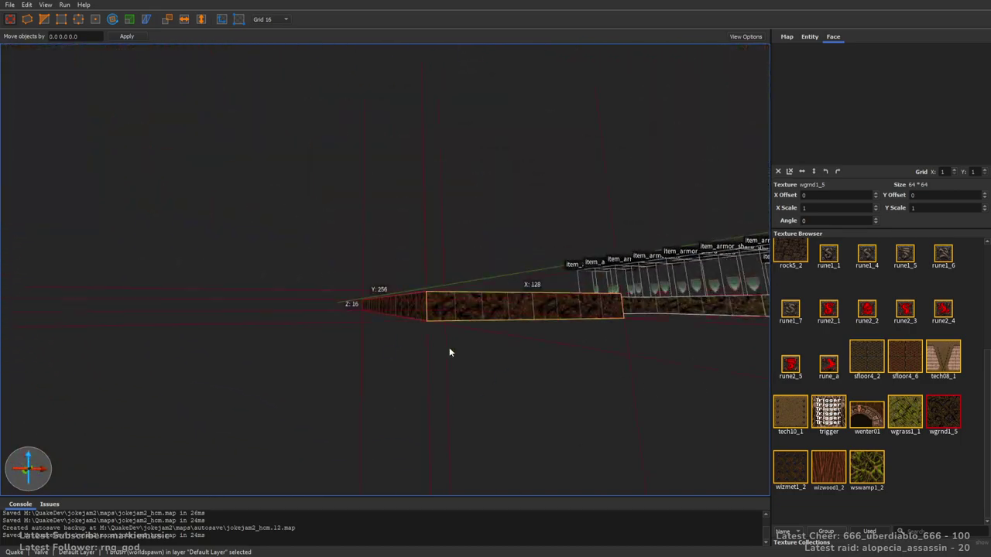
Extend the end slab downward into a block 128 units high
{"action": "left_click_drag", "start_coordinate": [447, 340], "coordinate": [461, 528], "text": "shift"}
{"action": "right_click_drag", "start_coordinate": [540, 403], "coordinate": [537, 425]}
{"action": "mouse_move", "coordinate": [474, 347]}
{"action": "left_mouse_down", "text": "shift"}
{"action": "mouse_move", "coordinate": [470, 415]}
{"action": "mouse_move", "coordinate": [476, 395]}
{"action": "left_mouse_up", "text": "shift"}
{"action": "key", "text": "a"}
Apply the rock3_8 texture to the exposed side faces of the end block
{"action": "key", "text": "Escape"}
{"action": "left_click", "coordinate": [595, 264], "text": "shift"}
{"action": "left_click", "coordinate": [485, 249], "text": "ctrl+shift"}
{"action": "left_click", "coordinate": [486, 248], "text": "ctrl+shift"}
{"action": "left_click", "coordinate": [619, 237], "text": "ctrl+shift"}
{"action": "left_click", "coordinate": [515, 237], "text": "ctrl+shift"}
{"action": "left_click", "coordinate": [611, 266], "text": "ctrl+shift"}
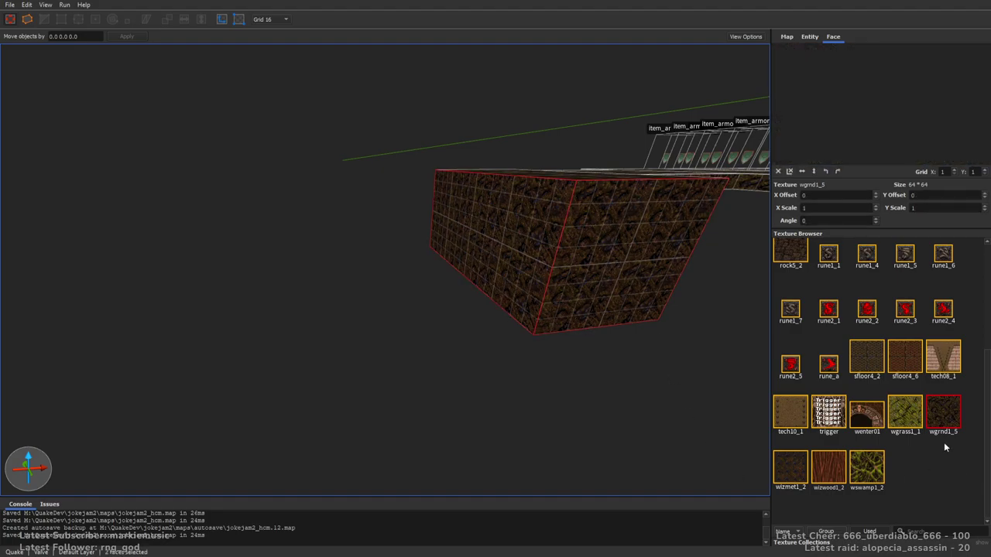
{"action": "left_click_drag", "start_coordinate": [987, 463], "coordinate": [986, 377]}
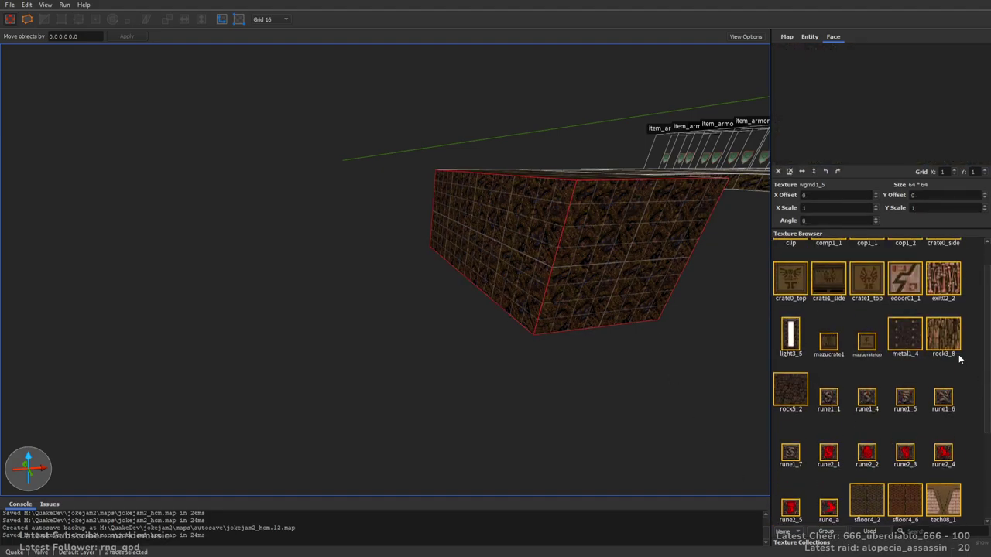
{"action": "left_click", "coordinate": [953, 350]}
{"action": "key", "text": "Escape"}
Draw a rock5_2 slab 128 units wide at the base of the rock3_8 block
{"action": "mouse_move", "coordinate": [455, 248]}
{"action": "right_mouse_down"}
{"action": "mouse_move", "coordinate": [427, 204]}
{"action": "mouse_move", "coordinate": [455, 263]}
{"action": "right_mouse_up"}
{"action": "scroll", "coordinate": [429, 208], "scroll_direction": "up", "scroll_amount": 5}
{"action": "scroll", "coordinate": [437, 268], "scroll_direction": "down", "scroll_amount": 5}
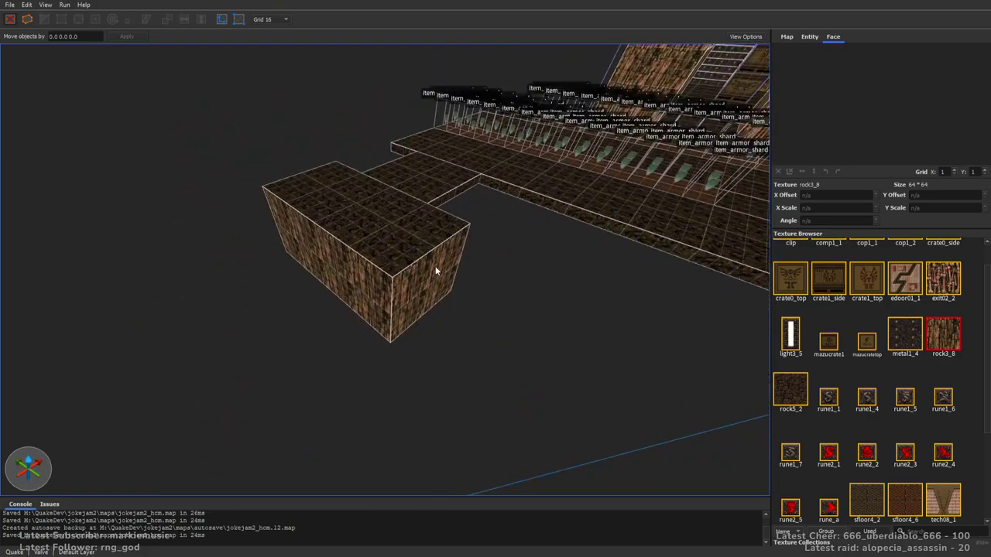
{"action": "left_click", "coordinate": [425, 267]}
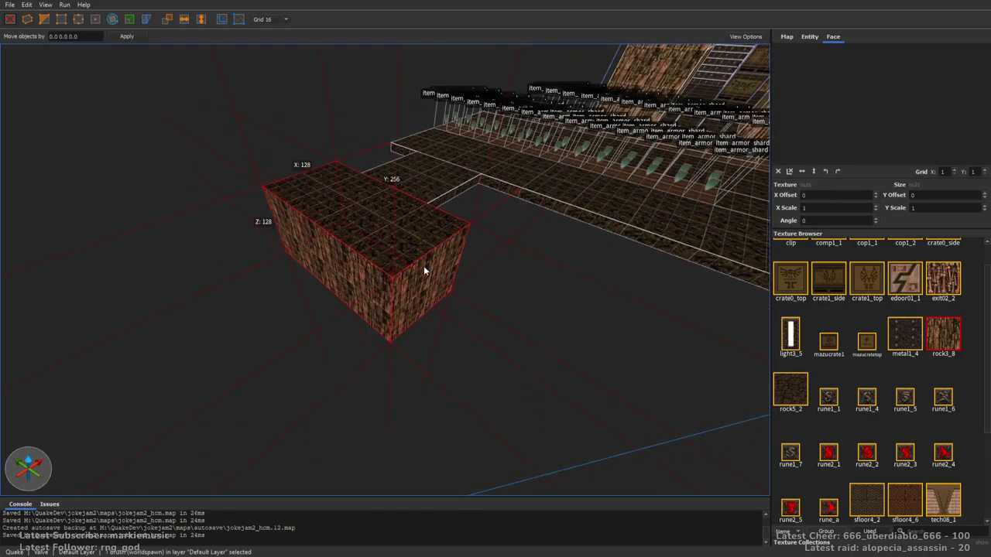
{"action": "right_click_drag", "start_coordinate": [424, 267], "coordinate": [558, 301]}
{"action": "scroll", "coordinate": [558, 301], "scroll_direction": "up", "scroll_amount": 3}
{"action": "key", "text": "Escape"}
{"action": "left_click", "coordinate": [802, 386]}
{"action": "right_click_drag", "start_coordinate": [495, 294], "coordinate": [456, 235]}
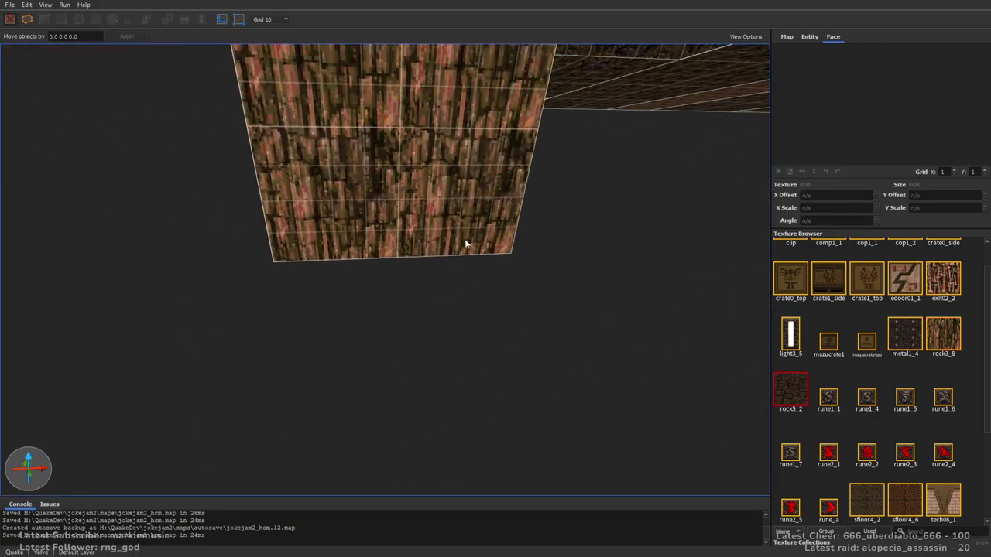
{"action": "mouse_move", "coordinate": [471, 267]}
{"action": "left_mouse_down"}
{"action": "mouse_move", "coordinate": [263, 372]}
{"action": "mouse_move", "coordinate": [259, 410]}
{"action": "left_mouse_up"}
{"action": "mouse_move", "coordinate": [259, 410]}
{"action": "right_mouse_down"}
{"action": "mouse_move", "coordinate": [352, 294]}
{"action": "mouse_move", "coordinate": [387, 348]}
{"action": "right_mouse_up"}
Adjust the rock5_2 slab to 16 units thick and lengthen it away from the block
{"action": "left_click_drag", "start_coordinate": [404, 399], "coordinate": [408, 437], "text": "shift"}
{"action": "left_click_drag", "start_coordinate": [425, 305], "coordinate": [428, 338], "text": "shift"}
{"action": "mouse_move", "coordinate": [428, 337]}
{"action": "right_mouse_down"}
{"action": "mouse_move", "coordinate": [531, 353]}
{"action": "mouse_move", "coordinate": [557, 336]}
{"action": "right_mouse_up"}
{"action": "scroll", "coordinate": [557, 337], "scroll_direction": "down", "scroll_amount": 3}
{"action": "left_click_drag", "start_coordinate": [262, 248], "coordinate": [436, 272], "text": "shift"}
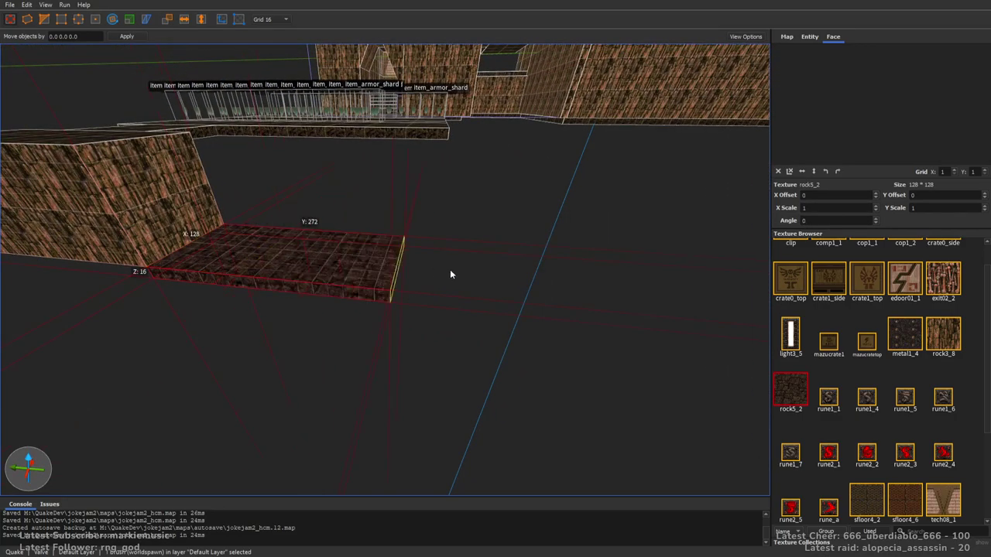
{"action": "mouse_move", "coordinate": [491, 288]}
{"action": "right_mouse_down"}
{"action": "mouse_move", "coordinate": [480, 296]}
{"action": "mouse_move", "coordinate": [462, 276]}
{"action": "right_mouse_up"}
Extrude a second rock5_2 slab from the first one's side and widen it into a large lower floor
{"action": "left_click_drag", "start_coordinate": [409, 221], "coordinate": [396, 457], "text": "ctrl+shift"}
{"action": "mouse_move", "coordinate": [266, 287]}
{"action": "left_mouse_down", "text": "shift"}
{"action": "mouse_move", "coordinate": [84, 282]}
{"action": "mouse_move", "coordinate": [95, 283]}
{"action": "left_mouse_up", "text": "shift"}
{"action": "right_click_drag", "start_coordinate": [424, 300], "coordinate": [335, 294], "text": "alt"}
{"action": "left_click_drag", "start_coordinate": [231, 291], "coordinate": [115, 291]}
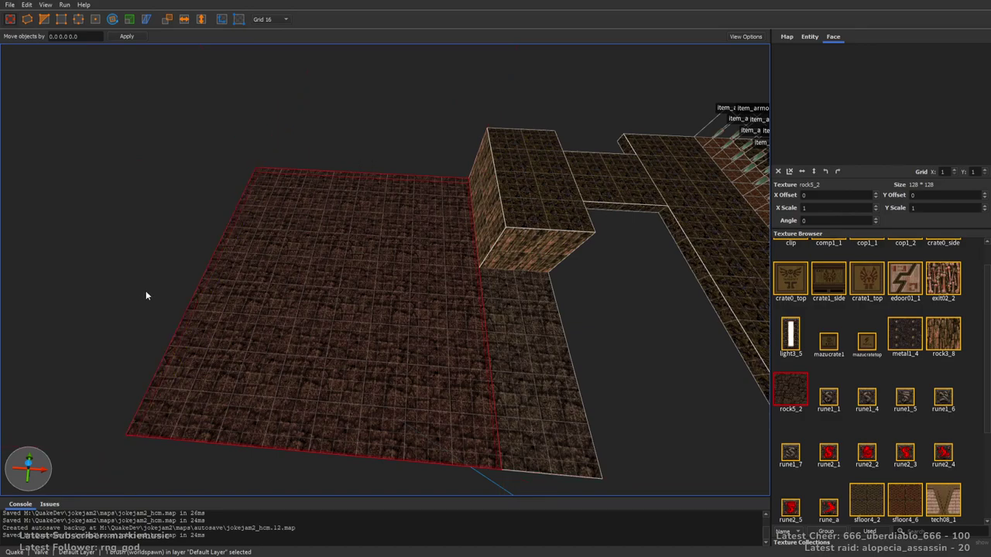
{"action": "middle_click_drag", "start_coordinate": [133, 289], "coordinate": [247, 290]}
{"action": "scroll", "coordinate": [247, 290], "scroll_direction": "up", "scroll_amount": 3}
{"action": "key", "text": "Escape"}
Inspect the edoor01_1 door, its steps and the surrounding armor room
{"action": "right_click_drag", "start_coordinate": [301, 257], "coordinate": [518, 227]}
{"action": "scroll", "coordinate": [520, 228], "scroll_direction": "up", "scroll_amount": 6}
{"action": "right_click_drag", "start_coordinate": [311, 283], "coordinate": [362, 243]}
{"action": "key", "text": "w"}
{"action": "scroll", "coordinate": [378, 243], "scroll_direction": "up", "scroll_amount": 6}
{"action": "scroll", "coordinate": [376, 243], "scroll_direction": "down", "scroll_amount": 5}
{"action": "scroll", "coordinate": [422, 269], "scroll_direction": "up", "scroll_amount": 3}
{"action": "right_click_drag", "start_coordinate": [421, 269], "coordinate": [418, 336], "text": "alt"}
{"action": "scroll", "coordinate": [418, 309], "scroll_direction": "down", "scroll_amount": 7}
{"action": "left_click", "coordinate": [420, 284]}
{"action": "right_click_drag", "start_coordinate": [343, 318], "coordinate": [326, 345], "text": "alt"}
{"action": "scroll", "coordinate": [439, 328], "scroll_direction": "up", "scroll_amount": 5}
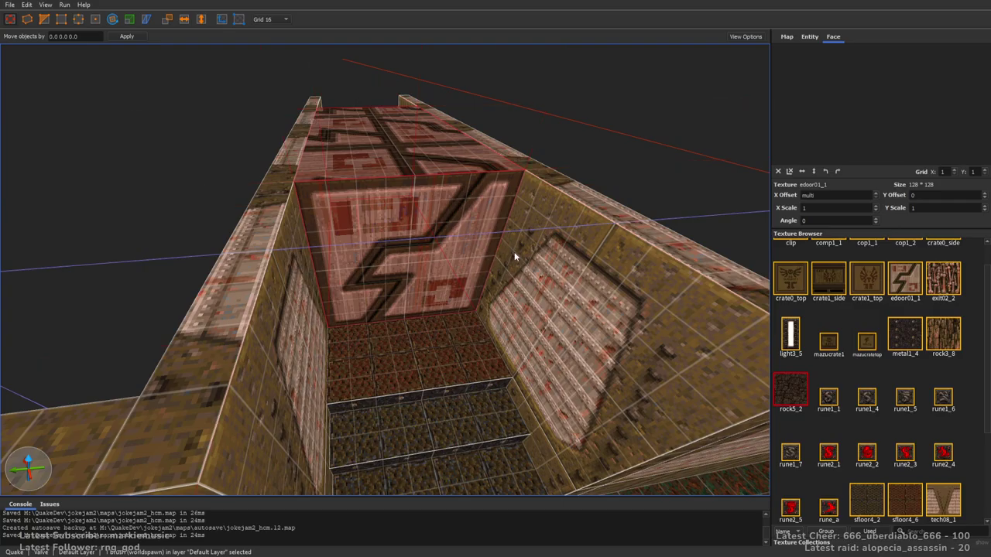
{"action": "scroll", "coordinate": [515, 250], "scroll_direction": "up", "scroll_amount": 5}
{"action": "mouse_move", "coordinate": [519, 243]}
{"action": "right_mouse_down"}
{"action": "mouse_move", "coordinate": [510, 225]}
{"action": "mouse_move", "coordinate": [509, 243]}
{"action": "right_mouse_up"}
{"action": "scroll", "coordinate": [510, 225], "scroll_direction": "down", "scroll_amount": 8}
{"action": "key", "text": "Escape"}
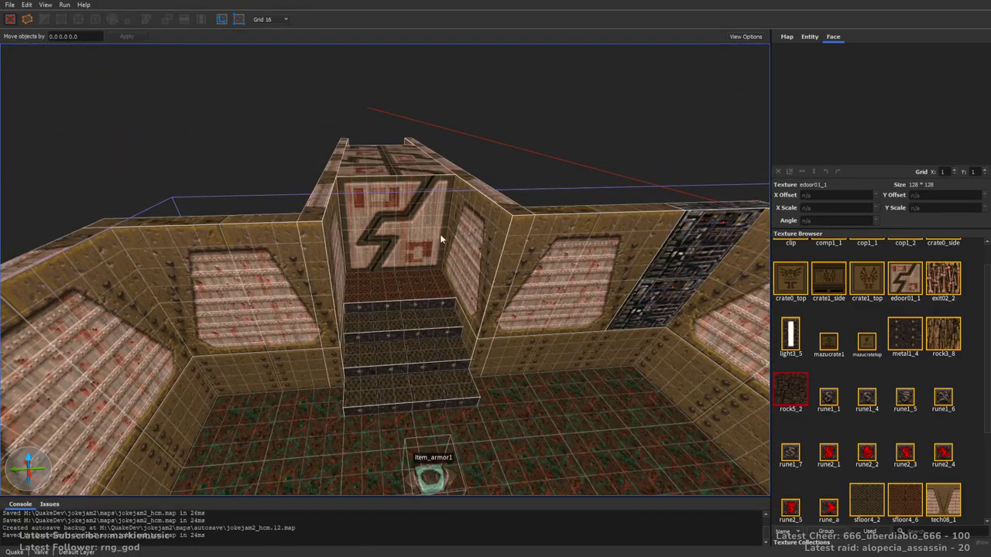
{"action": "right_click_drag", "start_coordinate": [427, 247], "coordinate": [431, 266]}
{"action": "mouse_move", "coordinate": [338, 312]}
{"action": "right_mouse_down", "text": "alt"}
{"action": "mouse_move", "coordinate": [417, 358]}
{"action": "mouse_move", "coordinate": [410, 349]}
{"action": "mouse_move", "coordinate": [486, 289]}
{"action": "mouse_move", "coordinate": [526, 278]}
{"action": "mouse_move", "coordinate": [326, 292]}
{"action": "mouse_move", "coordinate": [548, 294]}
{"action": "mouse_move", "coordinate": [539, 270]}
{"action": "mouse_move", "coordinate": [560, 373]}
{"action": "mouse_move", "coordinate": [573, 358]}
{"action": "mouse_move", "coordinate": [464, 311]}
{"action": "mouse_move", "coordinate": [545, 245]}
{"action": "mouse_move", "coordinate": [511, 249]}
{"action": "mouse_move", "coordinate": [458, 287]}
{"action": "mouse_move", "coordinate": [450, 322]}
{"action": "right_mouse_up", "text": "alt"}
{"action": "scroll", "coordinate": [411, 349], "scroll_direction": "down", "scroll_amount": 8}
{"action": "scroll", "coordinate": [486, 290], "scroll_direction": "up", "scroll_amount": 8}
Duplicate the six-brush func_detail staircase from the rock passage and move the copy beside the new rock block
{"action": "key", "text": "w"}
{"action": "key", "text": "w"}
{"action": "key", "text": "w"}
{"action": "key", "text": "s"}
{"action": "key", "text": "w"}
{"action": "left_click", "coordinate": [627, 114]}
{"action": "left_click", "coordinate": [581, 161], "text": "ctrl"}
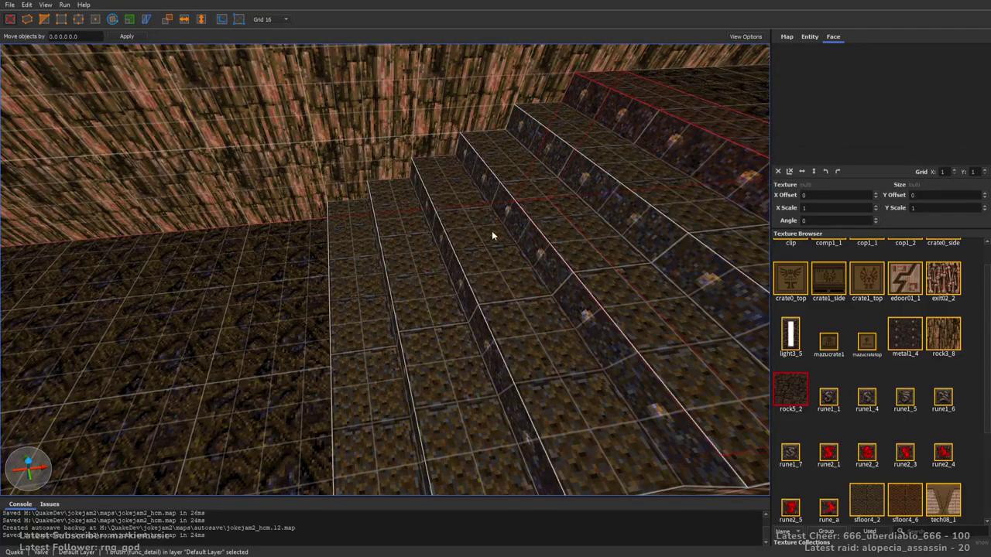
{"action": "left_click", "coordinate": [366, 266], "text": "ctrl"}
{"action": "mouse_move", "coordinate": [366, 266]}
{"action": "right_mouse_down"}
{"action": "mouse_move", "coordinate": [522, 239]}
{"action": "mouse_move", "coordinate": [716, 261]}
{"action": "mouse_move", "coordinate": [304, 279]}
{"action": "mouse_move", "coordinate": [310, 326]}
{"action": "mouse_move", "coordinate": [395, 287]}
{"action": "mouse_move", "coordinate": [467, 289]}
{"action": "right_mouse_up"}
{"action": "key", "text": "s"}
{"action": "key", "text": "ctrl+d"}
{"action": "key", "text": "s"}
{"action": "key", "text": "a"}
{"action": "left_click_drag", "start_coordinate": [557, 153], "coordinate": [443, 324]}
{"action": "right_click_drag", "start_coordinate": [647, 228], "coordinate": [563, 247]}
{"action": "key", "text": "d"}
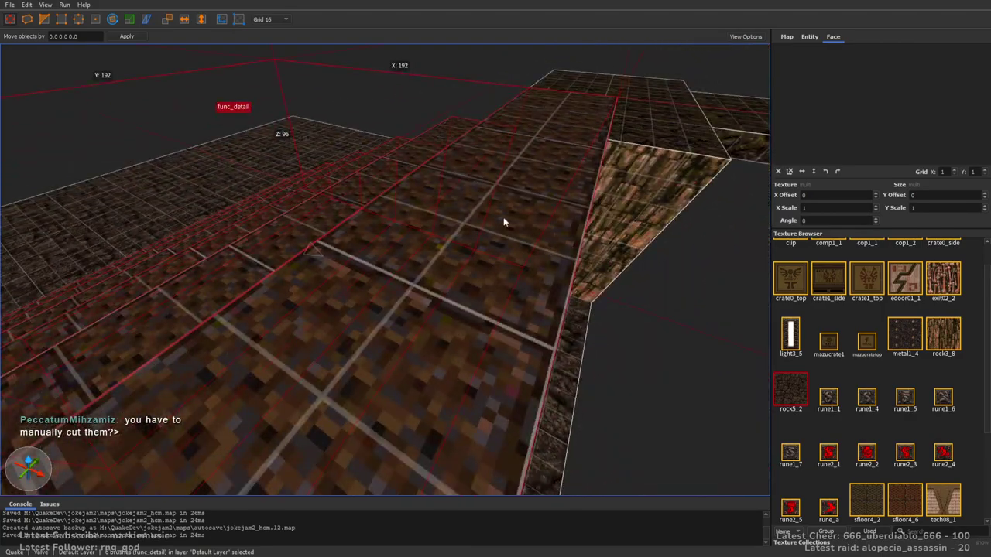
{"action": "key", "text": "d"}
{"action": "left_click_drag", "start_coordinate": [275, 229], "coordinate": [457, 210]}
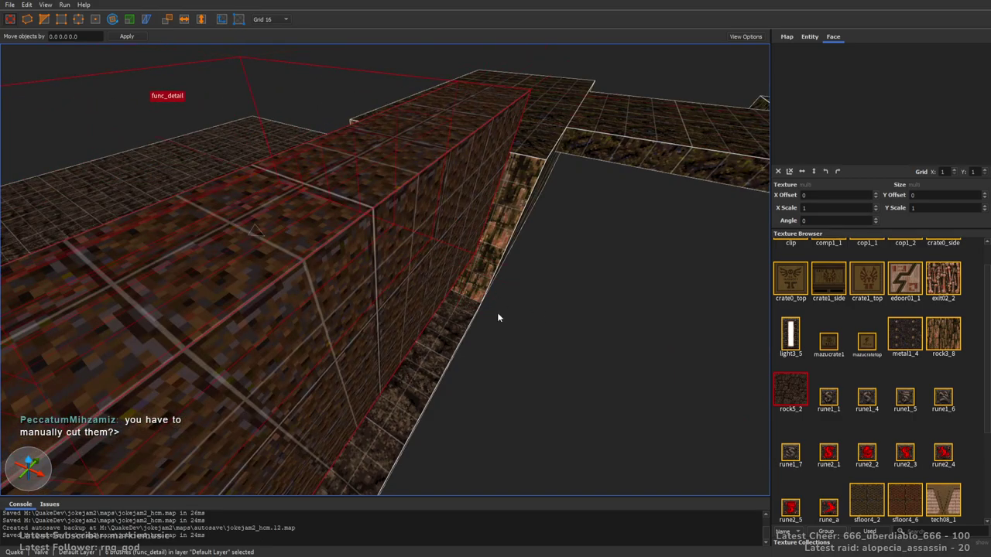
Rotate the copied staircase and lower it by 64 units to the lower floor against the block
{"action": "key", "text": "alt+Left"}
{"action": "key", "text": "w"}
{"action": "key", "text": "d"}
{"action": "right_click_drag", "start_coordinate": [498, 313], "coordinate": [374, 224]}
{"action": "mouse_move", "coordinate": [374, 224]}
{"action": "left_mouse_down"}
{"action": "mouse_move", "coordinate": [433, 230]}
{"action": "mouse_move", "coordinate": [432, 316]}
{"action": "left_mouse_up"}
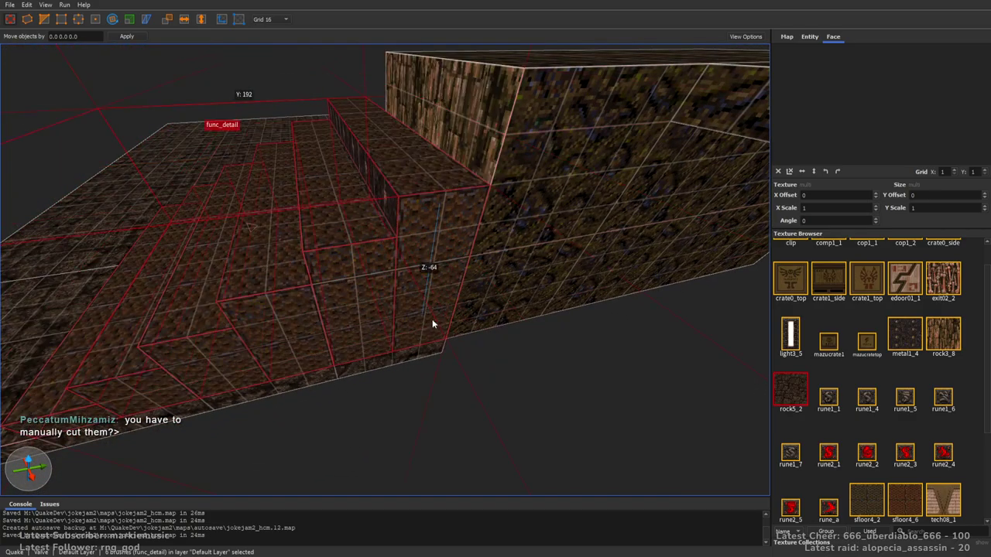
Narrow the copied staircase to 128 units wide to match the block
{"action": "right_click_drag", "start_coordinate": [339, 261], "coordinate": [420, 257]}
{"action": "key", "text": "a"}
{"action": "left_click_drag", "start_coordinate": [309, 241], "coordinate": [361, 242], "text": "shift"}
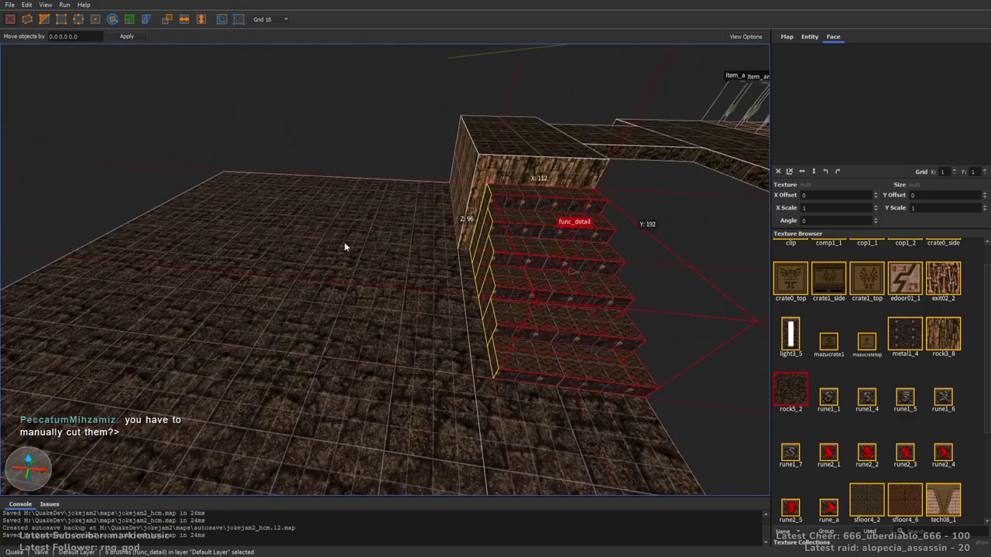
{"action": "left_click_drag", "start_coordinate": [302, 294], "coordinate": [290, 293], "text": "shift"}
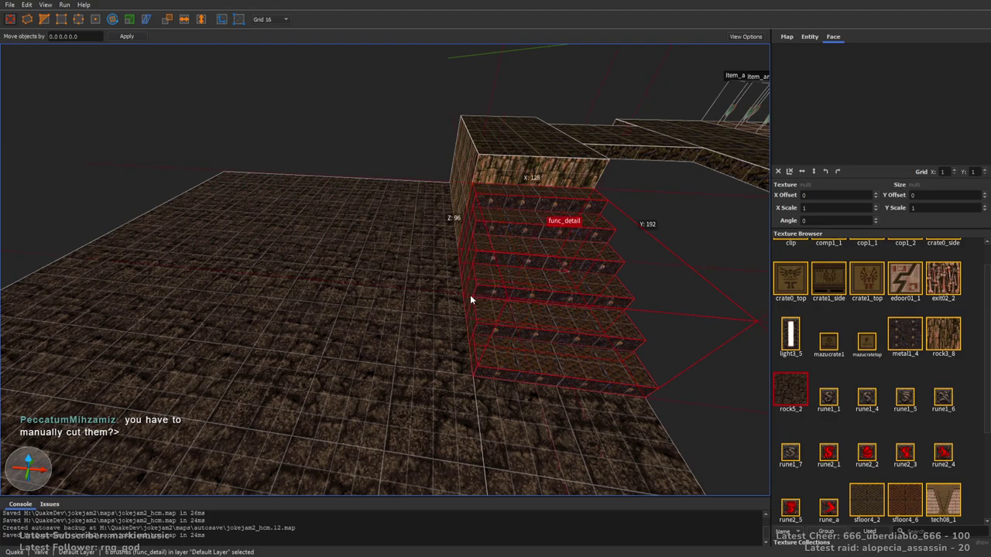
Shift the staircase away from the block and extrude one more step at its top to reach the block
{"action": "mouse_move", "coordinate": [343, 219]}
{"action": "right_mouse_down"}
{"action": "mouse_move", "coordinate": [426, 239]}
{"action": "mouse_move", "coordinate": [416, 203]}
{"action": "right_mouse_up"}
{"action": "left_click_drag", "start_coordinate": [416, 203], "coordinate": [452, 208]}
{"action": "left_click_drag", "start_coordinate": [242, 143], "coordinate": [231, 140], "text": "ctrl+shift"}
{"action": "left_click_drag", "start_coordinate": [304, 128], "coordinate": [299, 111], "text": "shift"}
{"action": "key", "text": "Escape"}
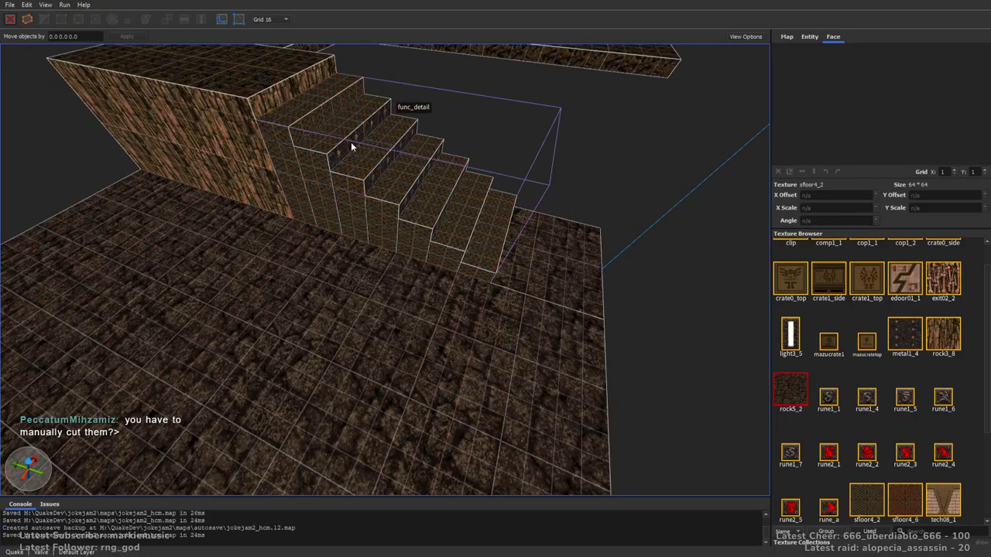
Copy the metal1_4 texture from an existing step riser onto the new top step's riser
{"action": "left_click", "coordinate": [350, 142], "text": "shift"}
{"action": "left_click", "coordinate": [312, 123], "text": "alt"}
{"action": "mouse_move", "coordinate": [328, 129]}
{"action": "right_mouse_down"}
{"action": "mouse_move", "coordinate": [417, 133]}
{"action": "mouse_move", "coordinate": [387, 149]}
{"action": "right_mouse_up"}
{"action": "key", "text": "Escape"}
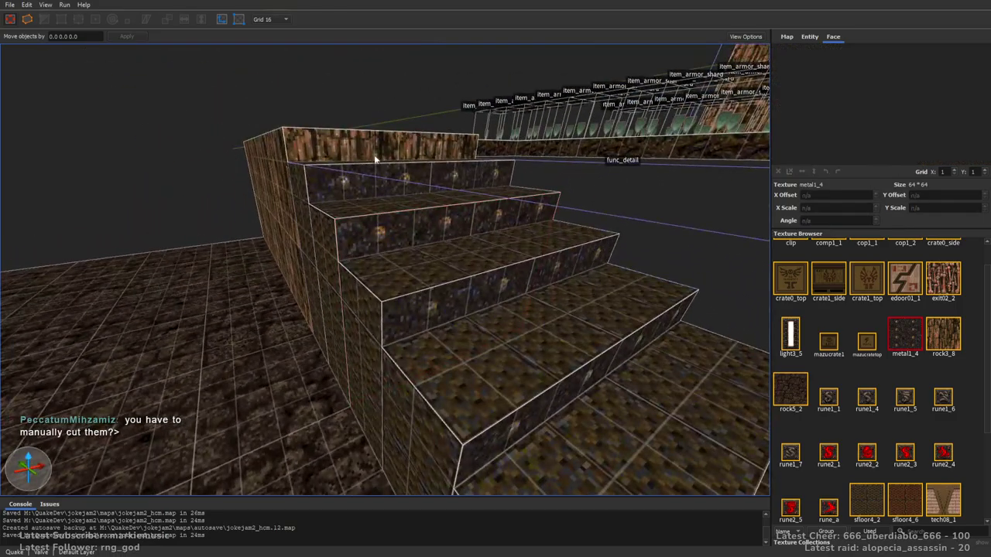
Paint the bottom riser's metal1_4 texture across the side faces of the outdoor staircase and save the map
{"action": "left_click", "coordinate": [387, 149]}
{"action": "mouse_move", "coordinate": [393, 188]}
{"action": "right_mouse_down"}
{"action": "mouse_move", "coordinate": [393, 237]}
{"action": "mouse_move", "coordinate": [419, 222]}
{"action": "mouse_move", "coordinate": [492, 213]}
{"action": "mouse_move", "coordinate": [469, 178]}
{"action": "mouse_move", "coordinate": [448, 191]}
{"action": "right_mouse_up"}
{"action": "key", "text": "Escape"}
{"action": "key", "text": "d"}
{"action": "key", "text": "w"}
{"action": "key", "text": "s"}
{"action": "left_click", "coordinate": [484, 297], "text": "shift"}
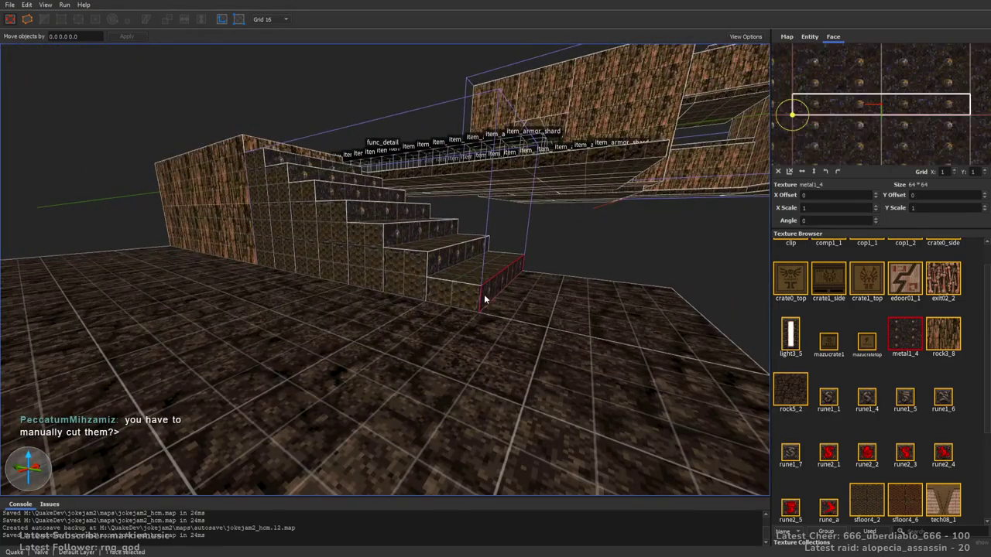
{"action": "left_click_drag", "start_coordinate": [463, 293], "coordinate": [263, 234], "text": "alt"}
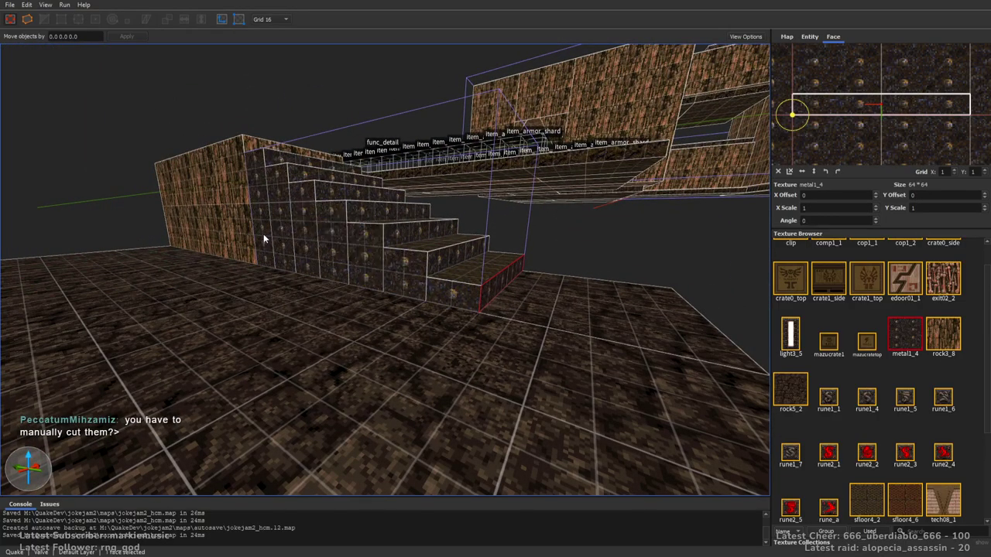
{"action": "key", "text": "Escape"}
{"action": "key", "text": "ctrl+s"}
Filter the texture browser by "clip" and select the clip texture
{"action": "key", "text": "d"}
{"action": "right_click_drag", "start_coordinate": [573, 291], "coordinate": [463, 217]}
{"action": "key", "text": "s"}
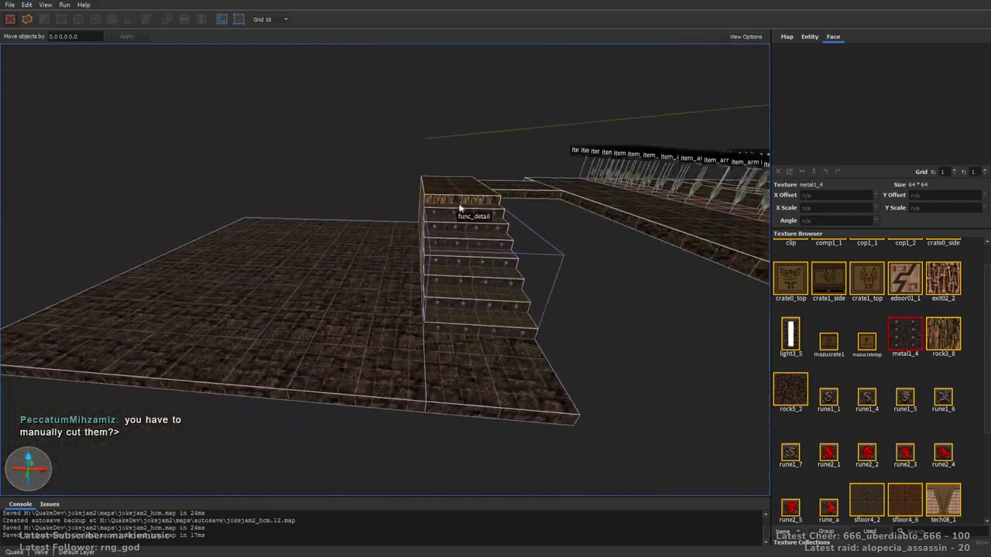
{"action": "key", "text": "a"}
{"action": "right_click_drag", "start_coordinate": [267, 261], "coordinate": [479, 242]}
{"action": "key", "text": "w"}
{"action": "key", "text": "d"}
{"action": "key", "text": "w"}
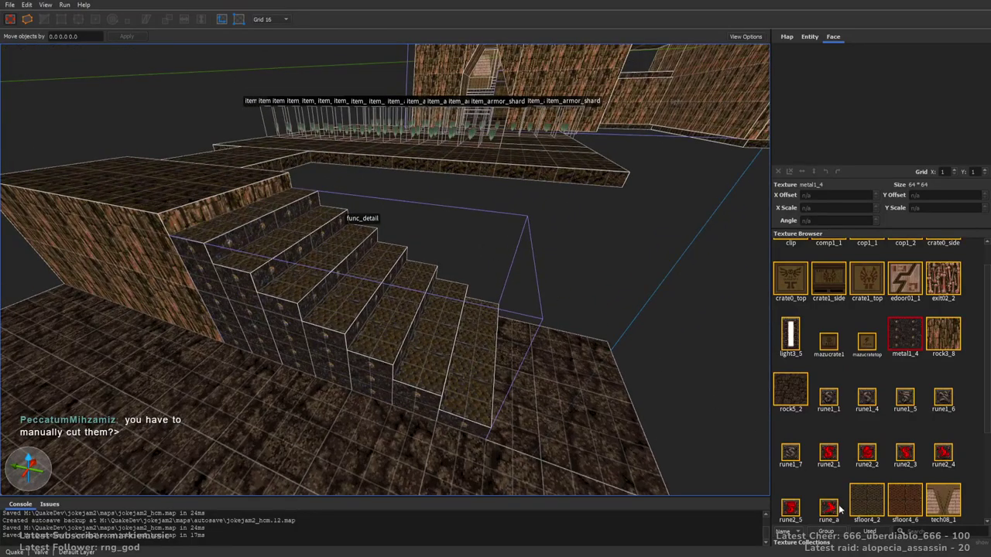
{"action": "left_click", "coordinate": [918, 531]}
{"action": "type", "text": "clip"}
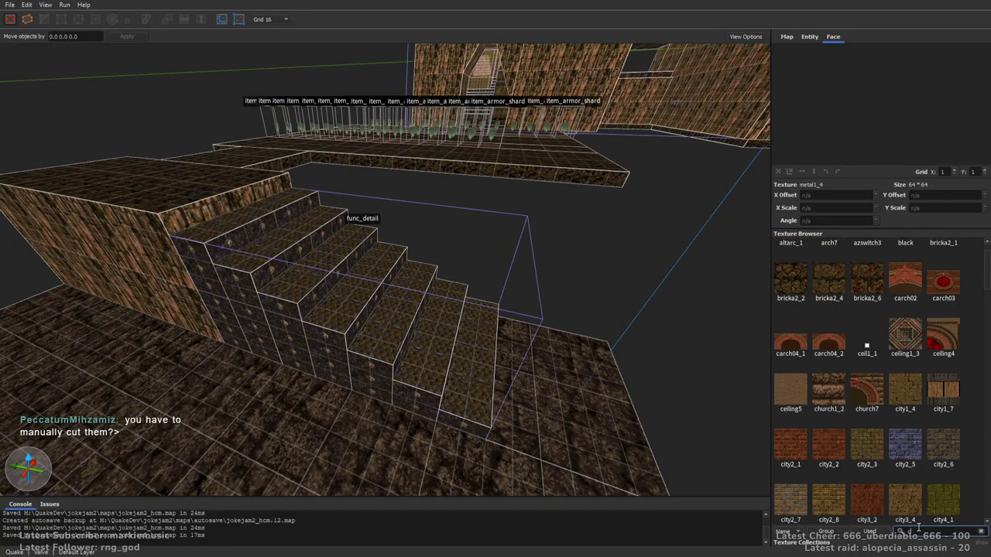
{"action": "left_click", "coordinate": [789, 483]}
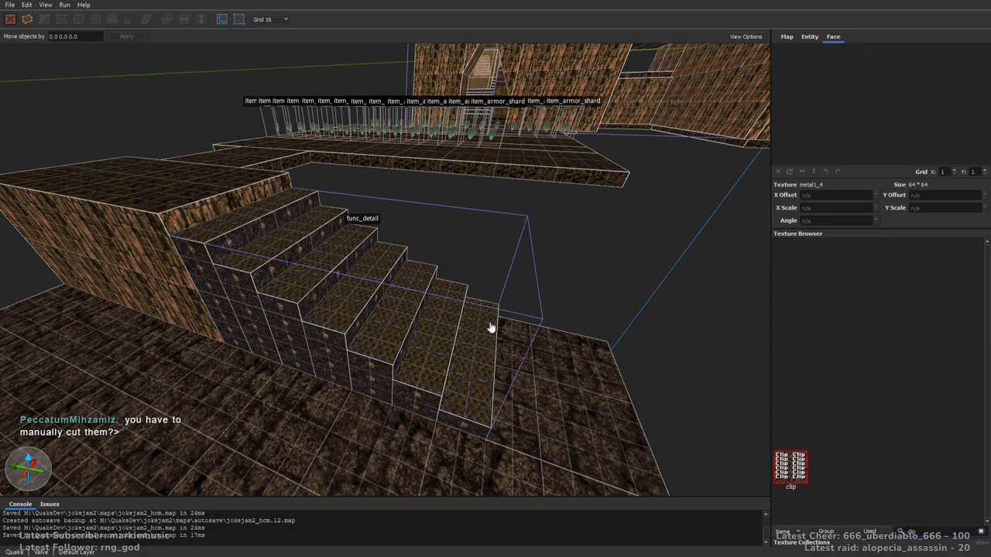
Draw a clip brush over the outdoor staircase, raise it to the block's height, and delete its upper front edge to form a ramp
{"action": "right_click_drag", "start_coordinate": [462, 328], "coordinate": [496, 338]}
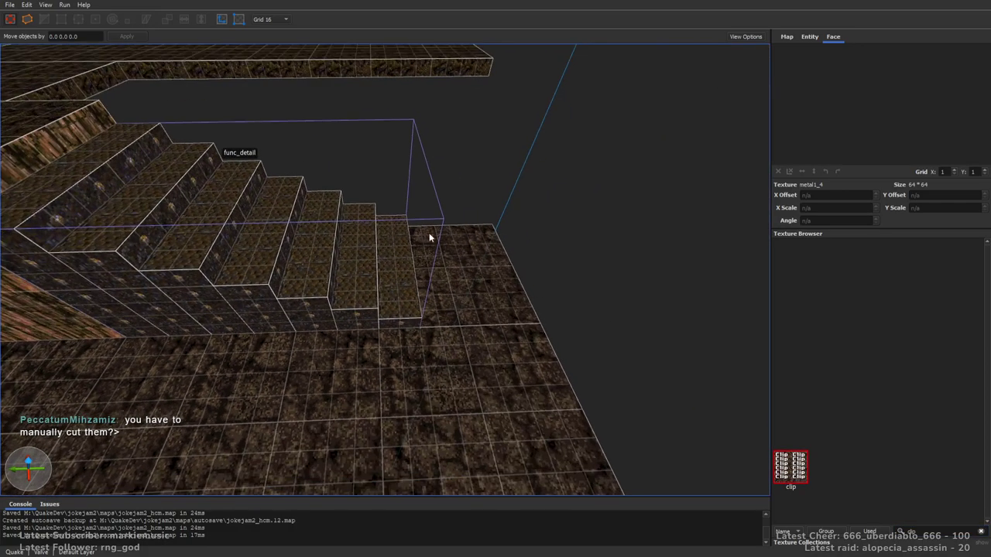
{"action": "key", "text": "a"}
{"action": "right_click_drag", "start_coordinate": [496, 242], "coordinate": [449, 240]}
{"action": "key", "text": "d"}
{"action": "mouse_move", "coordinate": [453, 239]}
{"action": "left_mouse_down"}
{"action": "mouse_move", "coordinate": [168, 339]}
{"action": "mouse_move", "coordinate": [165, 329]}
{"action": "left_mouse_up"}
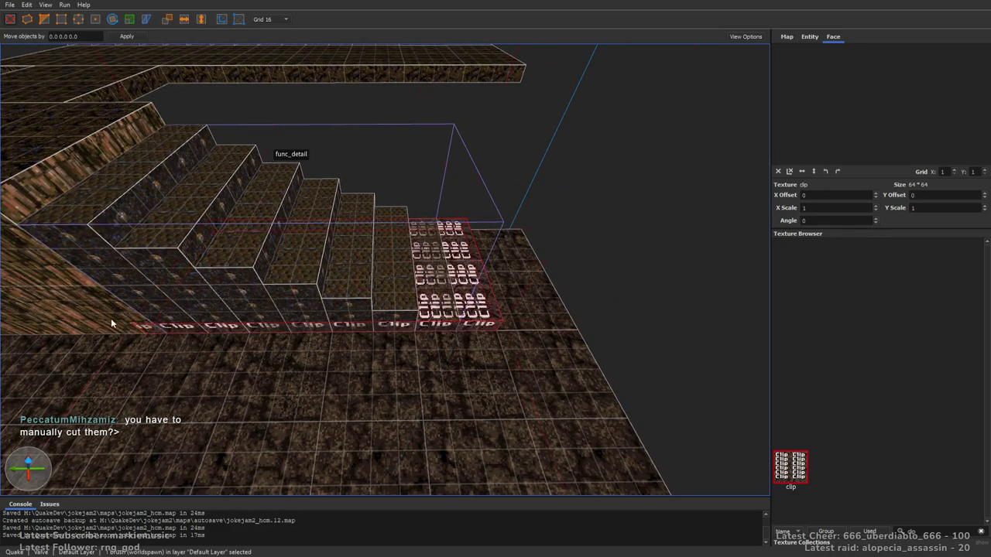
{"action": "left_click_drag", "start_coordinate": [451, 301], "coordinate": [448, 171], "text": "shift"}
{"action": "key", "text": "e"}
{"action": "left_click", "coordinate": [537, 133]}
{"action": "key", "text": "Delete"}
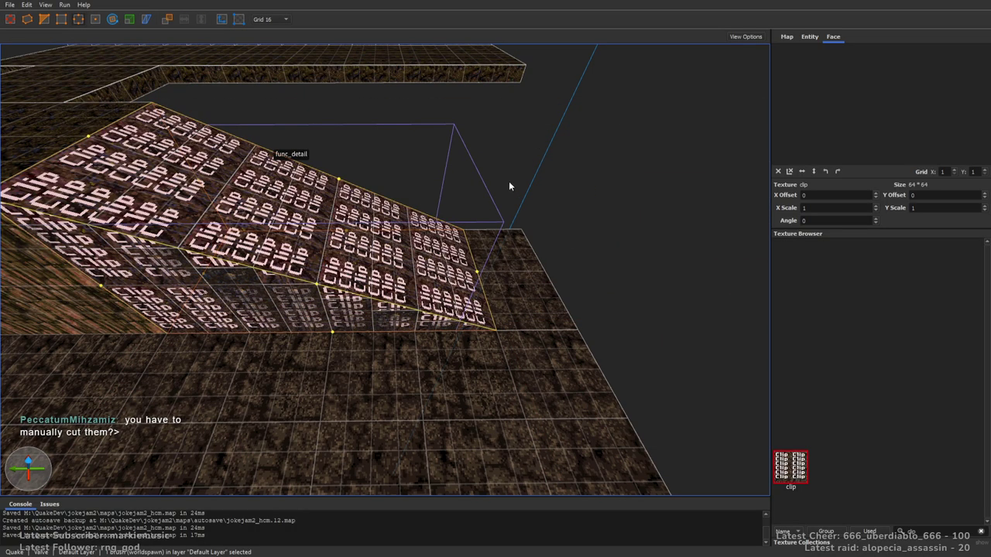
{"action": "key", "text": "Escape"}
{"action": "key", "text": "Escape"}
Draw a clip brush at the foot of the indoor rock staircase and widen it to 192 units across the steps
{"action": "right_click_drag", "start_coordinate": [509, 181], "coordinate": [533, 215]}
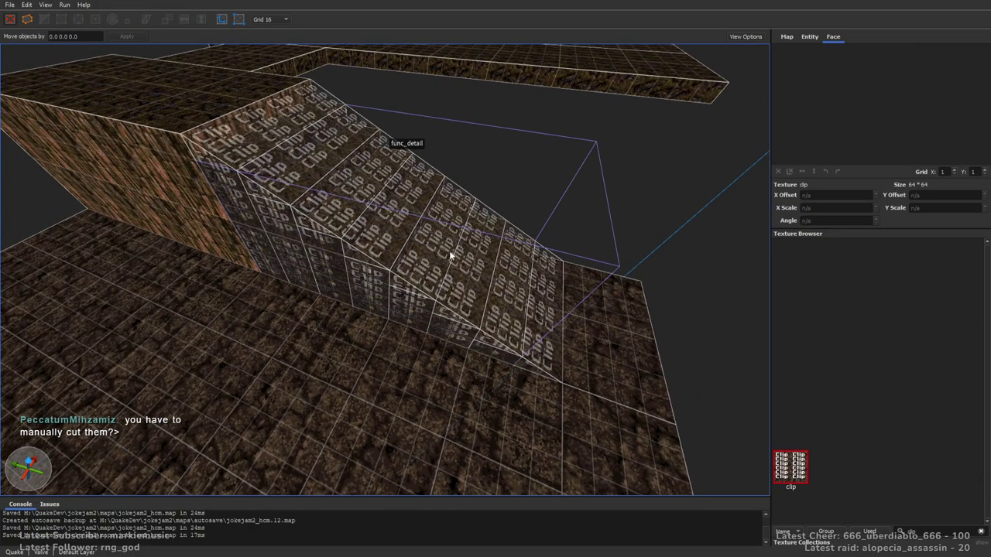
{"action": "right_click_drag", "start_coordinate": [454, 260], "coordinate": [452, 351]}
{"action": "key", "text": "w"}
{"action": "left_click_drag", "start_coordinate": [426, 340], "coordinate": [386, 359]}
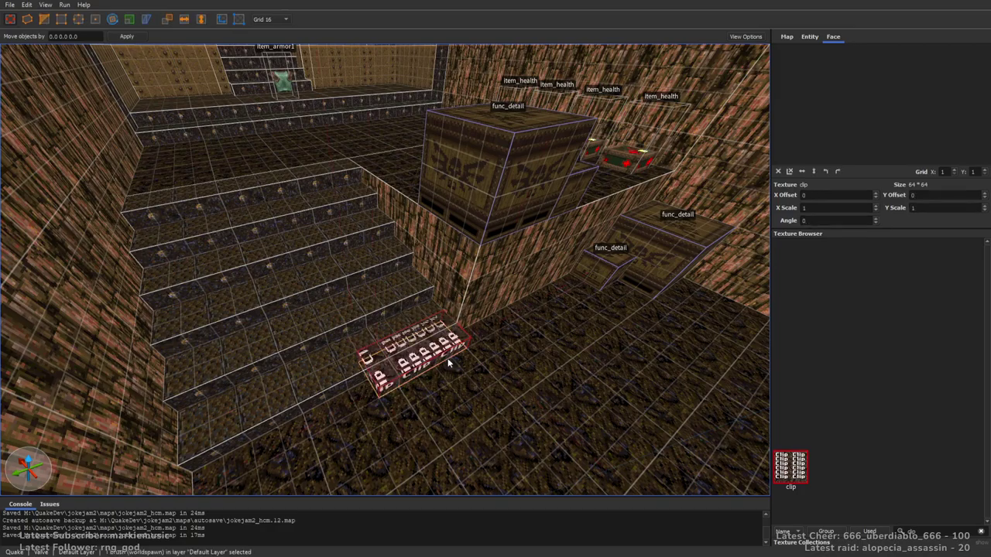
{"action": "left_click_drag", "start_coordinate": [454, 361], "coordinate": [467, 377], "text": "shift"}
{"action": "mouse_move", "coordinate": [467, 378]}
{"action": "right_mouse_down"}
{"action": "mouse_move", "coordinate": [399, 360]}
{"action": "mouse_move", "coordinate": [397, 348]}
{"action": "mouse_move", "coordinate": [462, 356]}
{"action": "right_mouse_up"}
{"action": "key", "text": "a"}
{"action": "left_click_drag", "start_coordinate": [449, 432], "coordinate": [453, 388], "text": "shift"}
{"action": "mouse_move", "coordinate": [400, 352]}
{"action": "left_mouse_down", "text": "shift"}
{"action": "mouse_move", "coordinate": [261, 362]}
{"action": "mouse_move", "coordinate": [246, 376]}
{"action": "left_mouse_up", "text": "shift"}
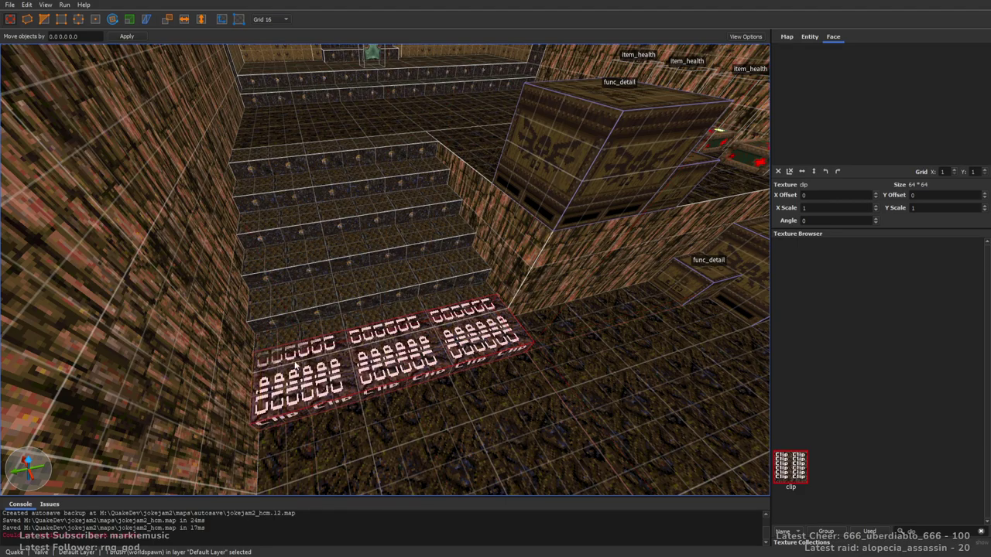
{"action": "key", "text": "a"}
Extend the clip brush back and up over all the indoor rock stairs and delete its upper front edge to form a ramp
{"action": "right_click_drag", "start_coordinate": [434, 298], "coordinate": [557, 308]}
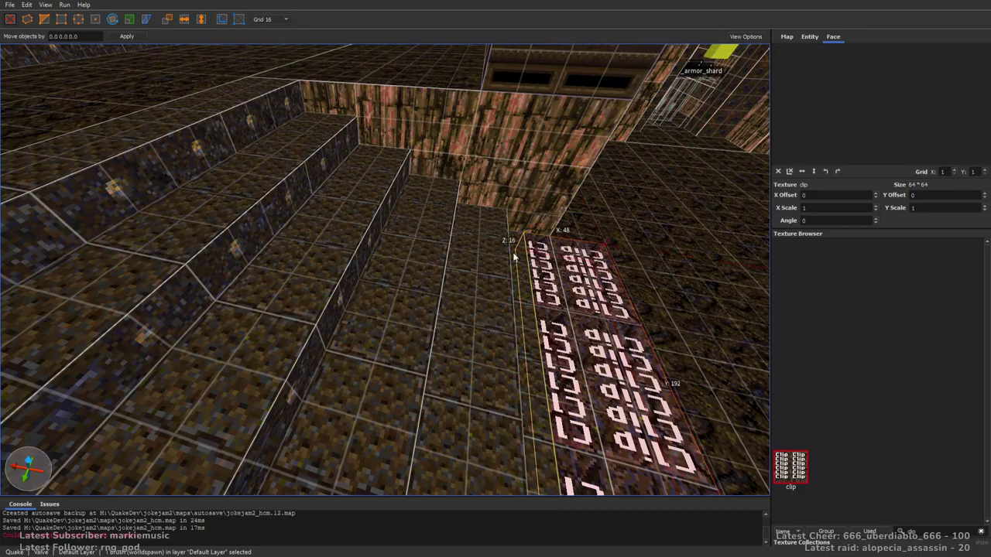
{"action": "left_click_drag", "start_coordinate": [521, 252], "coordinate": [353, 237], "text": "shift"}
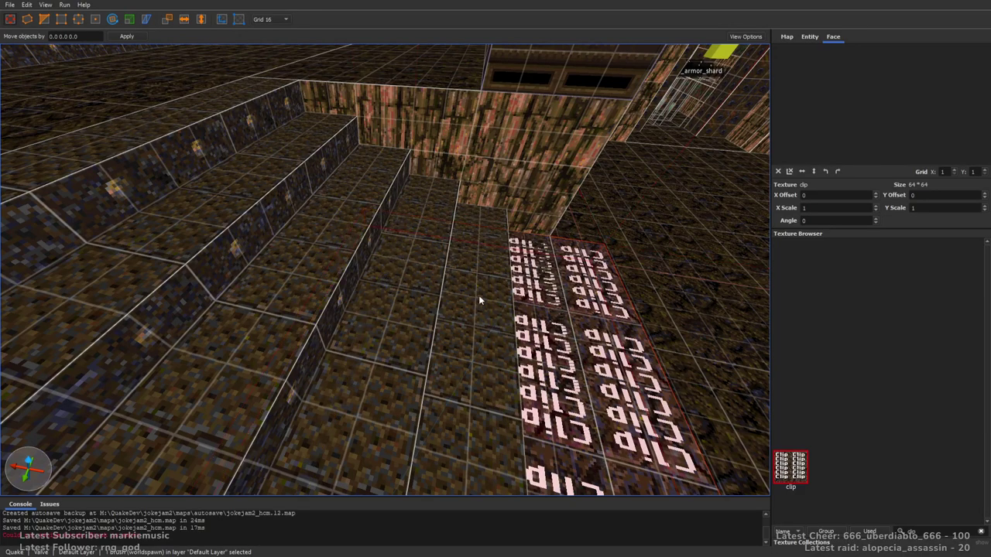
{"action": "left_click_drag", "start_coordinate": [522, 313], "coordinate": [563, 158], "text": "shift"}
{"action": "right_click_drag", "start_coordinate": [480, 164], "coordinate": [513, 169]}
{"action": "key", "text": "a"}
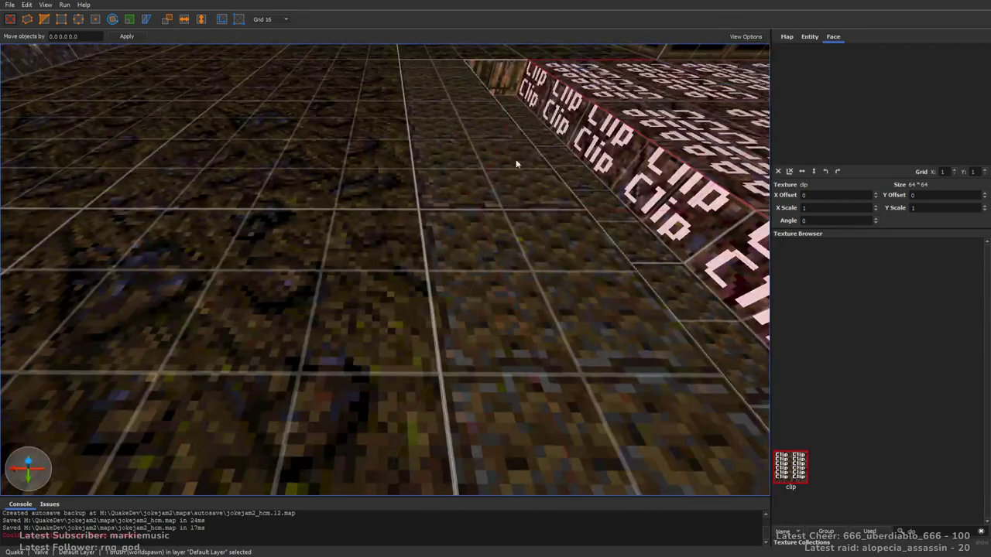
{"action": "left_click_drag", "start_coordinate": [574, 128], "coordinate": [504, 139], "text": "shift"}
{"action": "key", "text": "s"}
{"action": "right_click_drag", "start_coordinate": [504, 139], "coordinate": [349, 167]}
{"action": "key", "text": "e"}
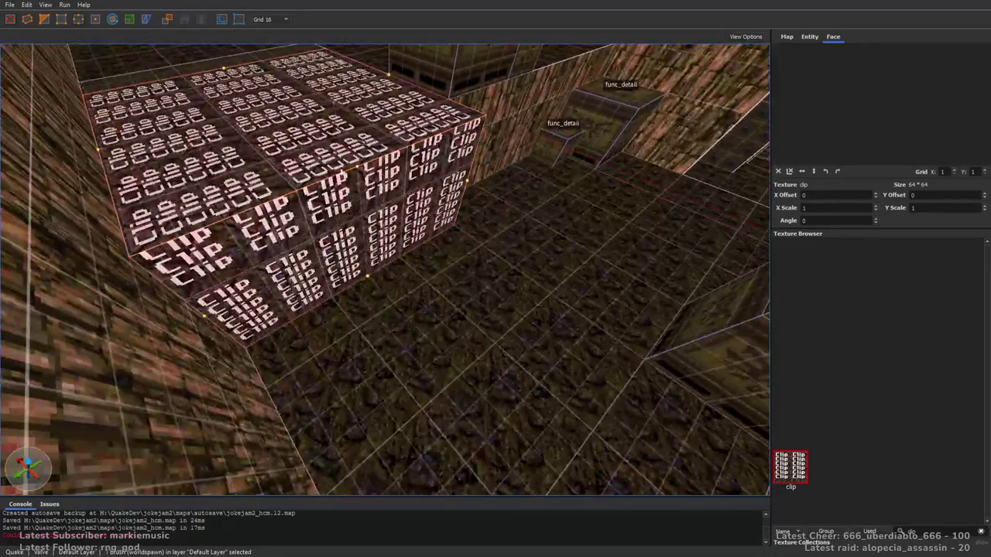
{"action": "left_click", "coordinate": [363, 166]}
{"action": "key", "text": "Delete"}
{"action": "key", "text": "Escape"}
{"action": "key", "text": "Escape"}
Cover the two long steps in front of the armor with a clip brush, cut it to a ramp, and save the map
{"action": "right_click_drag", "start_coordinate": [516, 251], "coordinate": [401, 273]}
{"action": "key", "text": "w"}
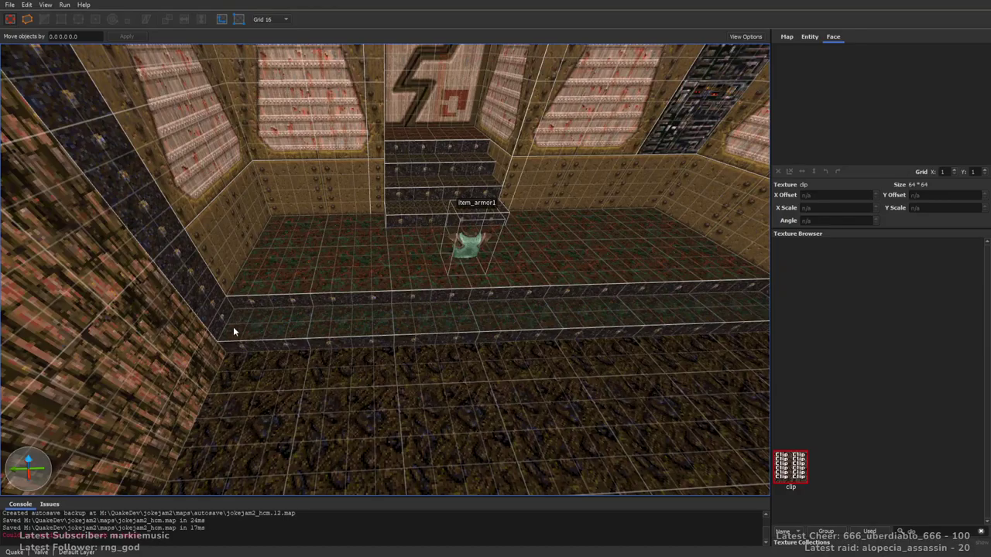
{"action": "left_click_drag", "start_coordinate": [237, 360], "coordinate": [509, 353]}
{"action": "right_click_drag", "start_coordinate": [237, 360], "coordinate": [509, 353]}
{"action": "left_click_drag", "start_coordinate": [508, 353], "coordinate": [497, 354]}
{"action": "left_click_drag", "start_coordinate": [416, 307], "coordinate": [408, 267], "text": "shift"}
{"action": "right_click_drag", "start_coordinate": [540, 262], "coordinate": [424, 273]}
{"action": "left_click_drag", "start_coordinate": [503, 240], "coordinate": [517, 223], "text": "shift"}
{"action": "key", "text": "e"}
{"action": "left_click", "coordinate": [571, 285]}
{"action": "key", "text": "Delete"}
{"action": "right_click_drag", "start_coordinate": [573, 286], "coordinate": [590, 291]}
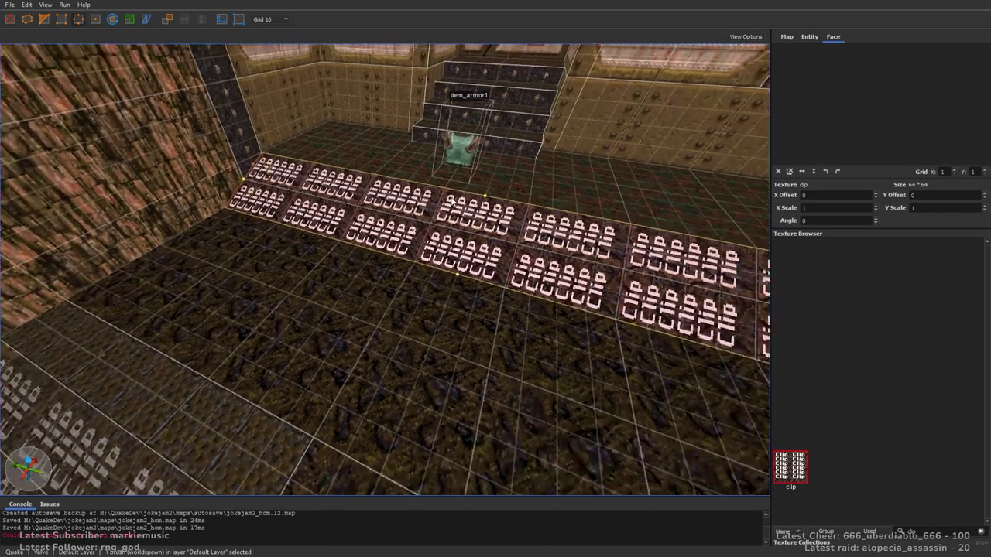
{"action": "key", "text": "Escape"}
{"action": "key", "text": "Escape"}
{"action": "key", "text": "ctrl+s"}
Cover the small staircase below the door with a clip brush, delete its upper front edge to form a ramp, and save the map
{"action": "right_click_drag", "start_coordinate": [486, 281], "coordinate": [510, 272]}
{"action": "key", "text": "w"}
{"action": "key", "text": "a"}
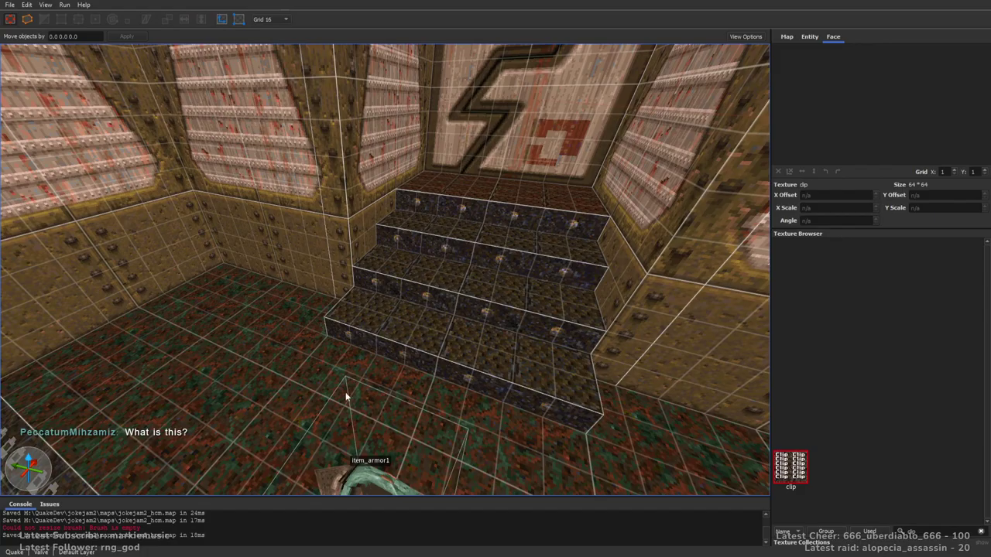
{"action": "right_click_drag", "start_coordinate": [336, 351], "coordinate": [387, 351]}
{"action": "key", "text": "d"}
{"action": "mouse_move", "coordinate": [186, 333]}
{"action": "left_mouse_down"}
{"action": "mouse_move", "coordinate": [304, 420]}
{"action": "mouse_move", "coordinate": [297, 482]}
{"action": "mouse_move", "coordinate": [325, 441]}
{"action": "left_mouse_up"}
{"action": "right_click_drag", "start_coordinate": [325, 441], "coordinate": [439, 375]}
{"action": "left_click_drag", "start_coordinate": [439, 372], "coordinate": [517, 268], "text": "shift"}
{"action": "left_click_drag", "start_coordinate": [484, 310], "coordinate": [481, 227], "text": "shift"}
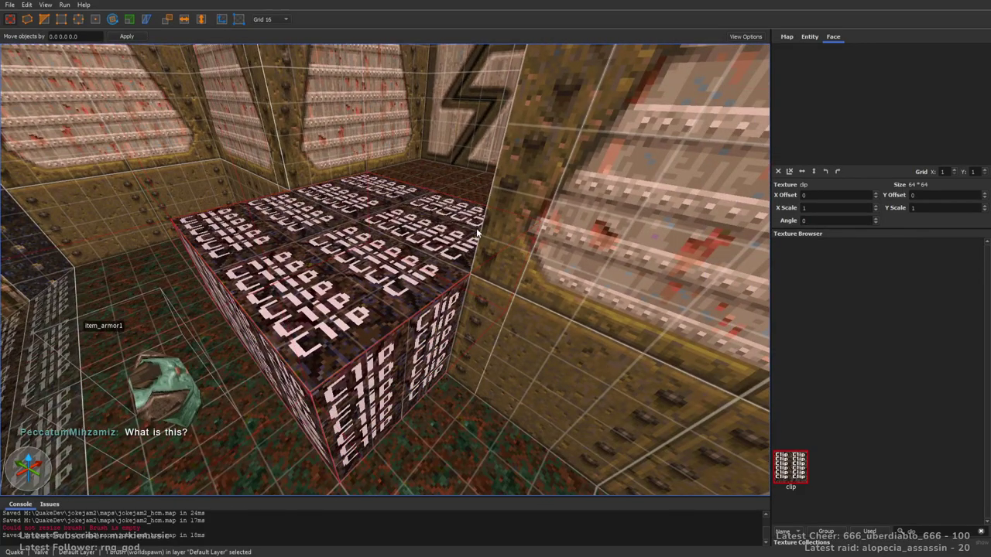
{"action": "right_click_drag", "start_coordinate": [481, 226], "coordinate": [574, 220]}
{"action": "key", "text": "a"}
{"action": "key", "text": "e"}
{"action": "left_click", "coordinate": [435, 290]}
{"action": "key", "text": "Delete"}
{"action": "key", "text": "Escape"}
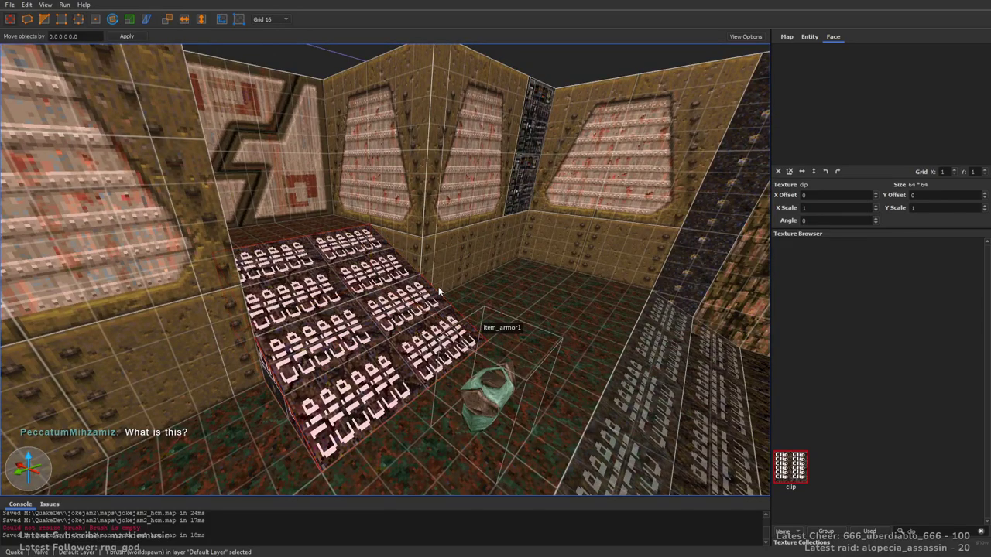
{"action": "key", "text": "Escape"}
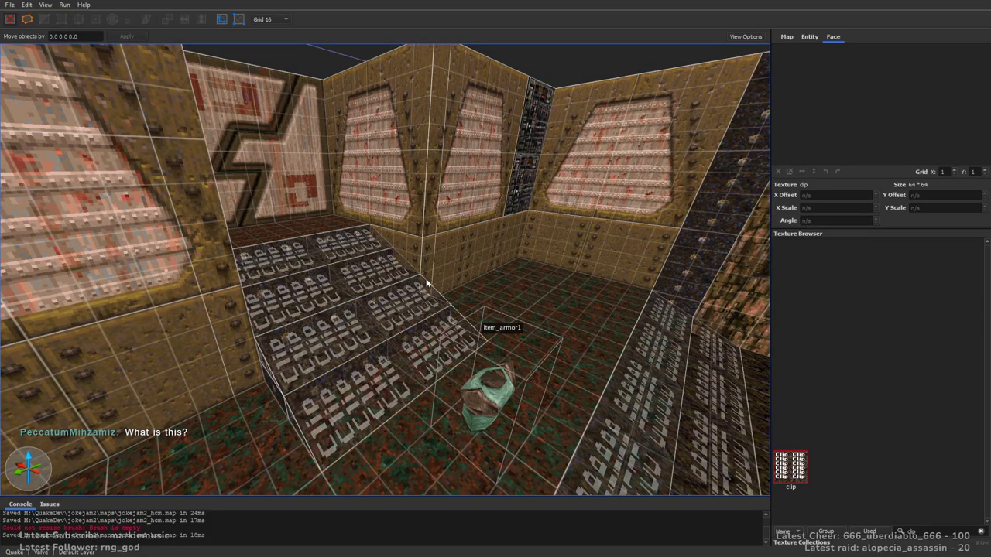
{"action": "key", "text": "a"}
{"action": "mouse_move", "coordinate": [325, 274]}
{"action": "right_mouse_down"}
{"action": "mouse_move", "coordinate": [377, 284]}
{"action": "mouse_move", "coordinate": [375, 298]}
{"action": "right_mouse_up"}
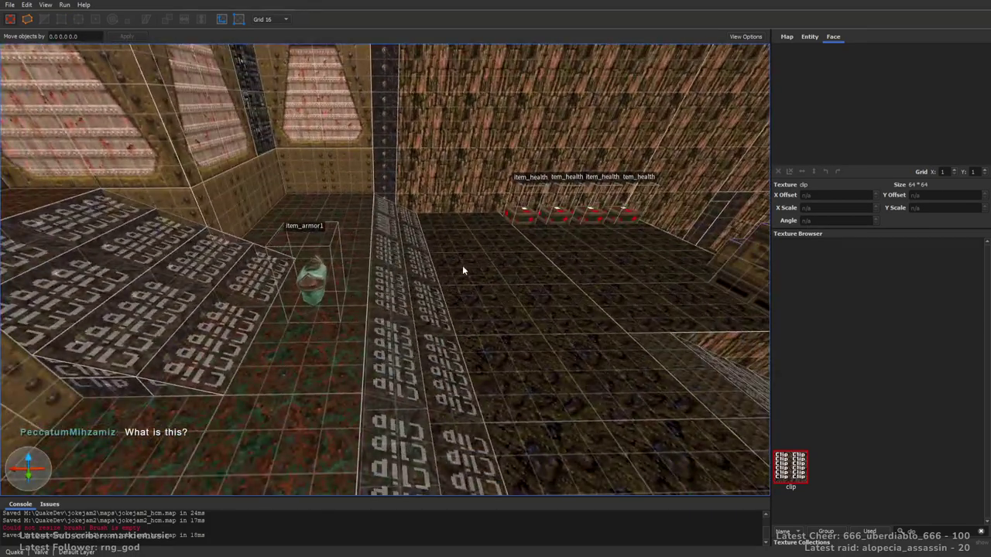
{"action": "right_click_drag", "start_coordinate": [376, 203], "coordinate": [681, 381]}
{"action": "key", "text": "ctrl+s"}
{"action": "key", "text": "w"}
{"action": "key", "text": "w"}
{"action": "key", "text": "a"}
{"action": "key", "text": "w"}
{"action": "key", "text": "w"}
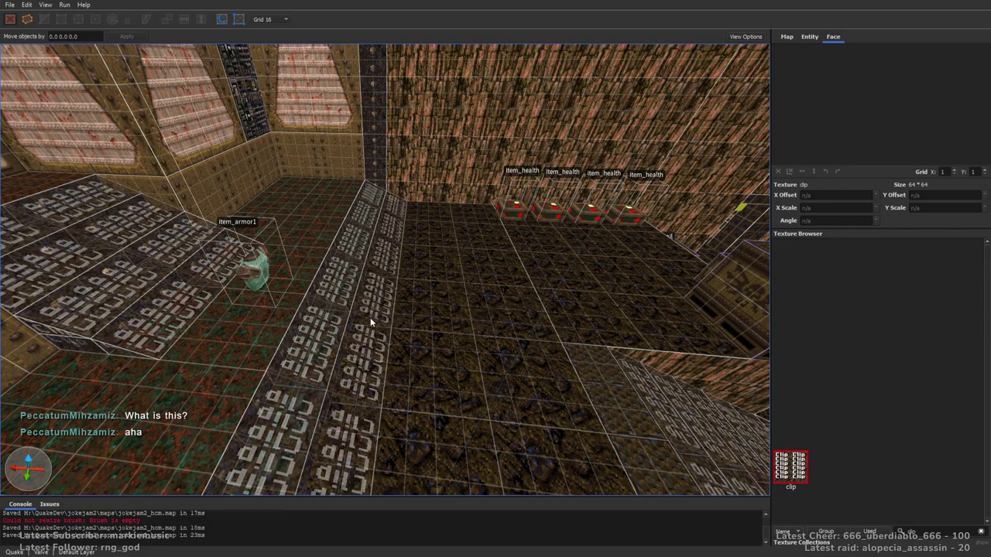
{"action": "right_click_drag", "start_coordinate": [505, 229], "coordinate": [497, 249]}
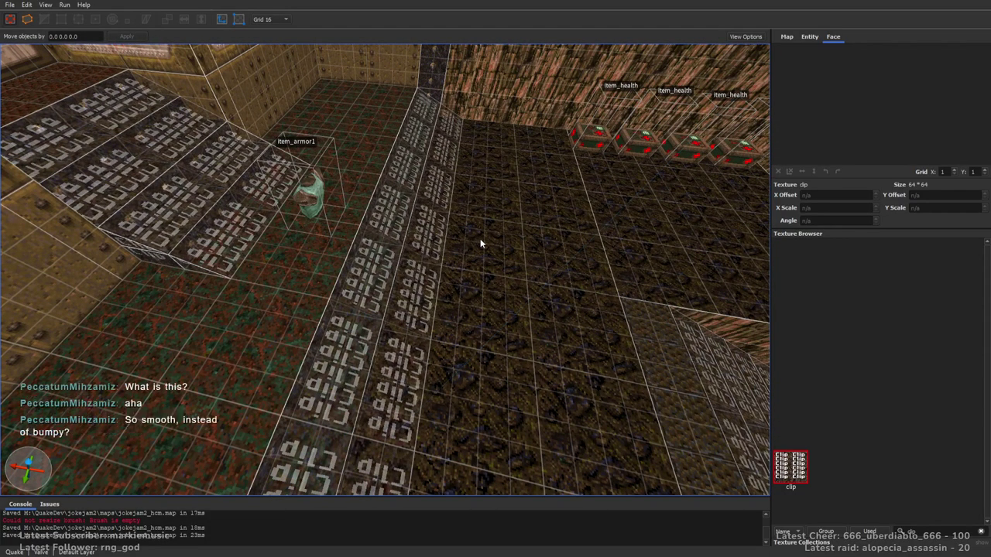
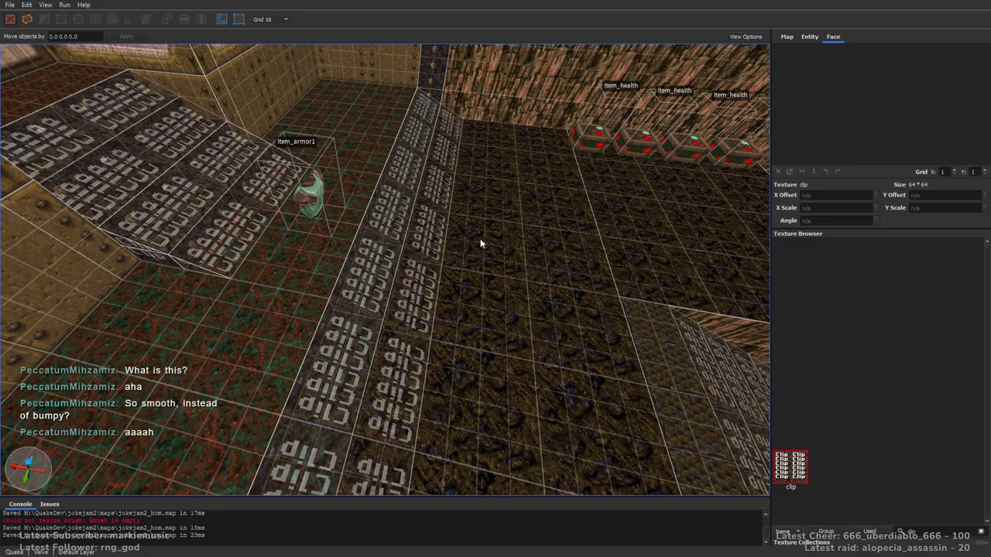
Clear the texture filter, limit the browser to used textures, and select the wizmet1_2 texture
{"action": "right_click_drag", "start_coordinate": [340, 199], "coordinate": [375, 197]}
{"action": "key", "text": "a"}
{"action": "right_click_drag", "start_coordinate": [542, 255], "coordinate": [600, 223]}
{"action": "key", "text": "d"}
{"action": "mouse_move", "coordinate": [519, 254]}
{"action": "right_mouse_down"}
{"action": "mouse_move", "coordinate": [528, 247]}
{"action": "mouse_move", "coordinate": [394, 257]}
{"action": "mouse_move", "coordinate": [531, 235]}
{"action": "mouse_move", "coordinate": [500, 223]}
{"action": "mouse_move", "coordinate": [283, 281]}
{"action": "right_mouse_up"}
{"action": "key", "text": "w"}
{"action": "key", "text": "w"}
{"action": "key", "text": "d"}
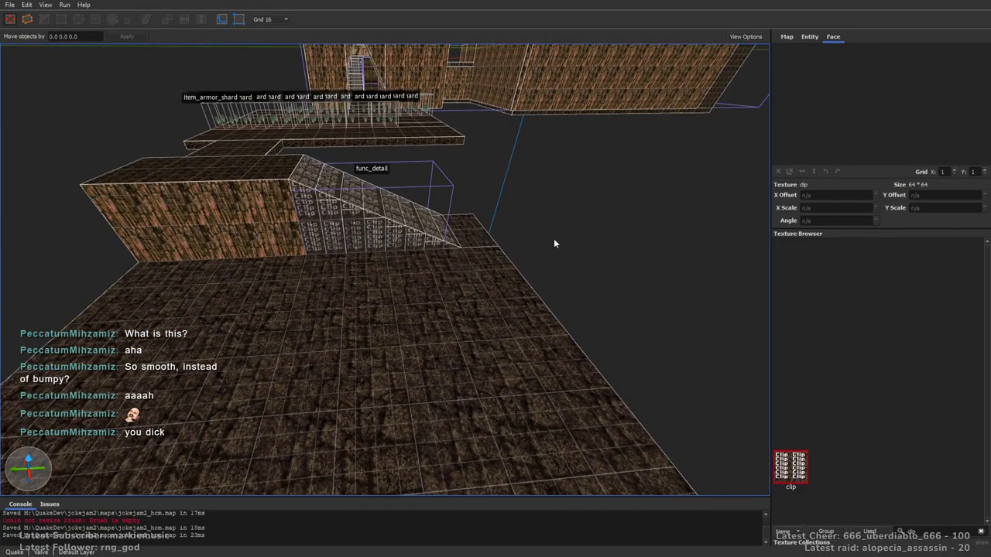
{"action": "right_click_drag", "start_coordinate": [554, 241], "coordinate": [488, 246]}
{"action": "left_click_drag", "start_coordinate": [921, 533], "coordinate": [872, 535]}
{"action": "key", "text": "BackSpace"}
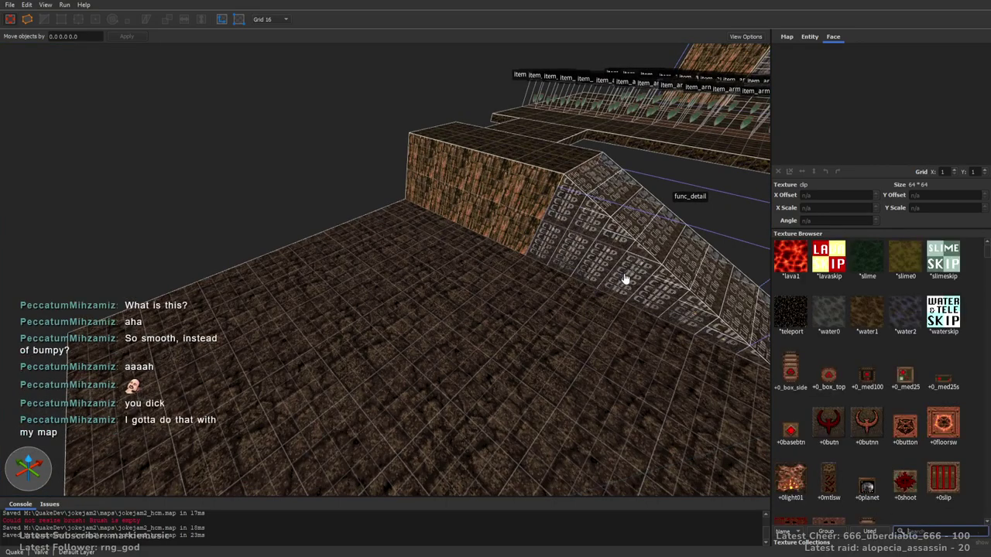
{"action": "scroll", "coordinate": [945, 457], "scroll_direction": "down", "scroll_amount": 7}
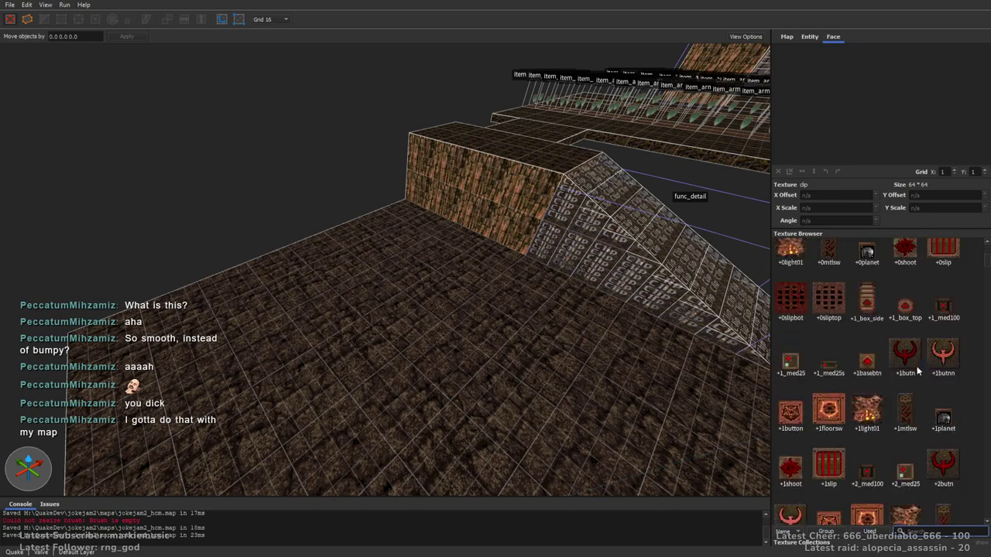
{"action": "left_click", "coordinate": [872, 534]}
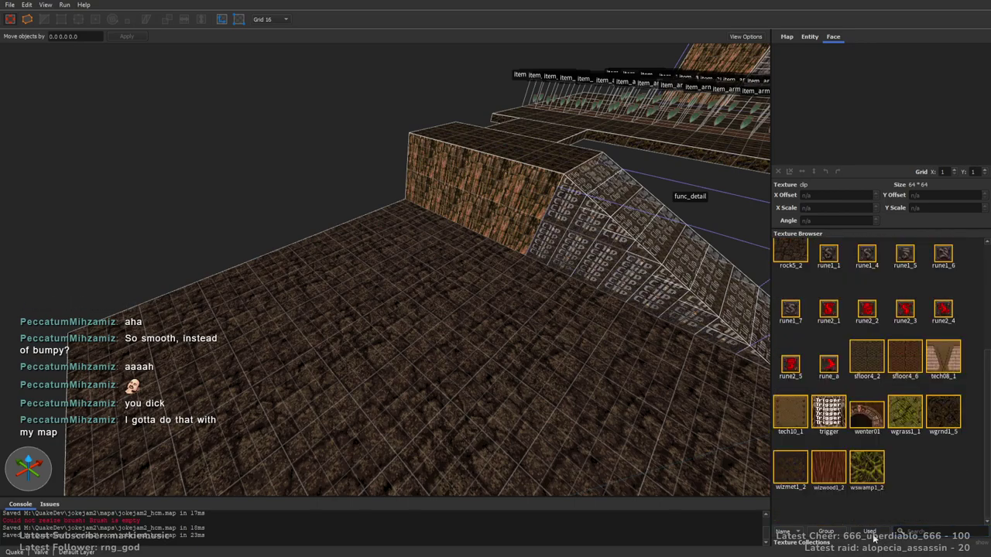
{"action": "left_click", "coordinate": [804, 478]}
Extend the large lower floor outward on the side away from the clip-covered staircase
{"action": "right_click_drag", "start_coordinate": [524, 317], "coordinate": [524, 258]}
{"action": "left_click", "coordinate": [524, 258]}
{"action": "left_click_drag", "start_coordinate": [351, 236], "coordinate": [38, 238], "text": "shift"}
{"action": "key", "text": "w"}
{"action": "key", "text": "a"}
{"action": "left_click_drag", "start_coordinate": [229, 230], "coordinate": [81, 225], "text": "shift"}
{"action": "key", "text": "Escape"}
{"action": "mouse_move", "coordinate": [340, 269]}
{"action": "right_mouse_down"}
{"action": "mouse_move", "coordinate": [381, 241]}
{"action": "mouse_move", "coordinate": [418, 269]}
{"action": "mouse_move", "coordinate": [399, 268]}
{"action": "right_mouse_up"}
{"action": "key", "text": "w"}
{"action": "left_click", "coordinate": [400, 268]}
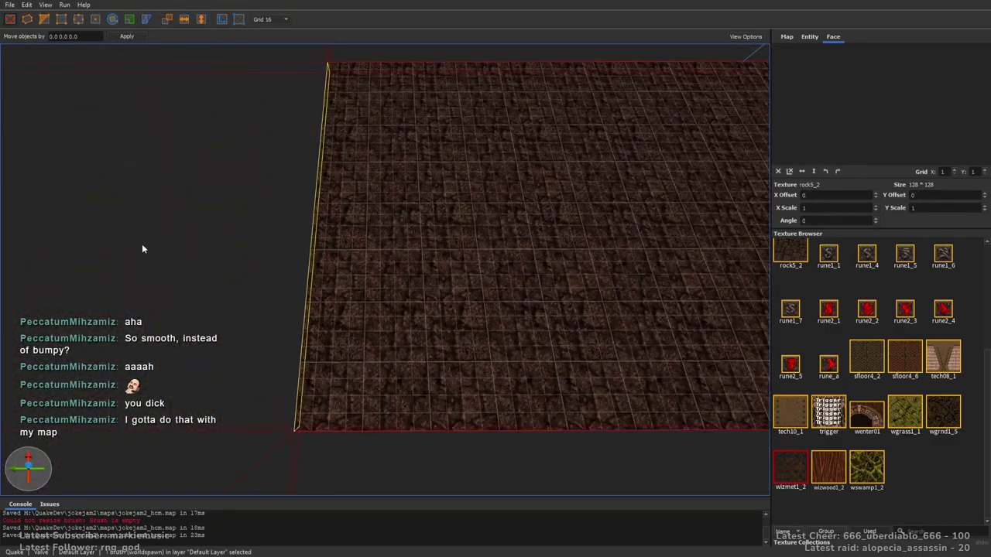
{"action": "key", "text": "Escape"}
Set the grid to 64 and draw a 512 by 64 by 64 unit wizmet1_2 brush across the lower floor
{"action": "key", "text": "6"}
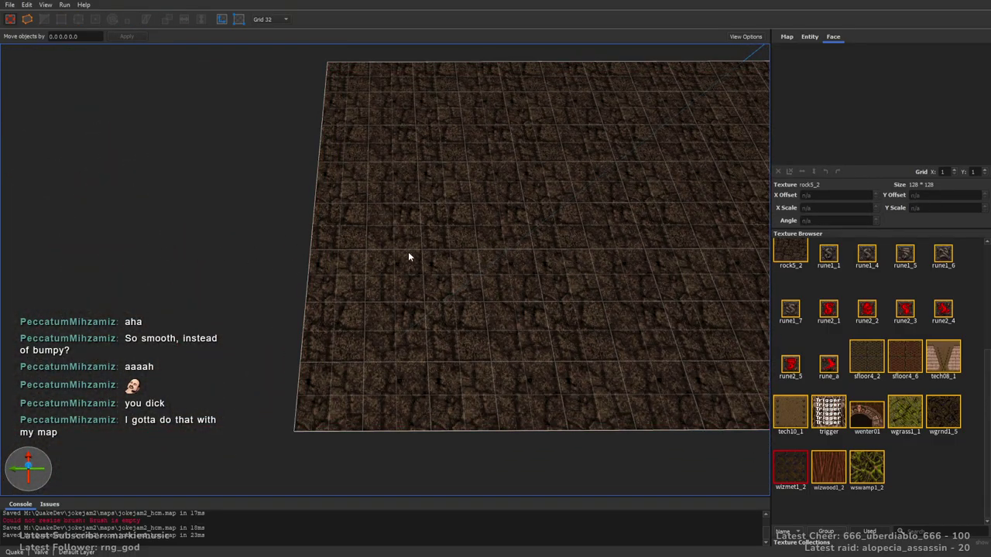
{"action": "key", "text": "7"}
{"action": "mouse_move", "coordinate": [426, 262]}
{"action": "right_mouse_down"}
{"action": "mouse_move", "coordinate": [461, 259]}
{"action": "mouse_move", "coordinate": [337, 208]}
{"action": "right_mouse_up"}
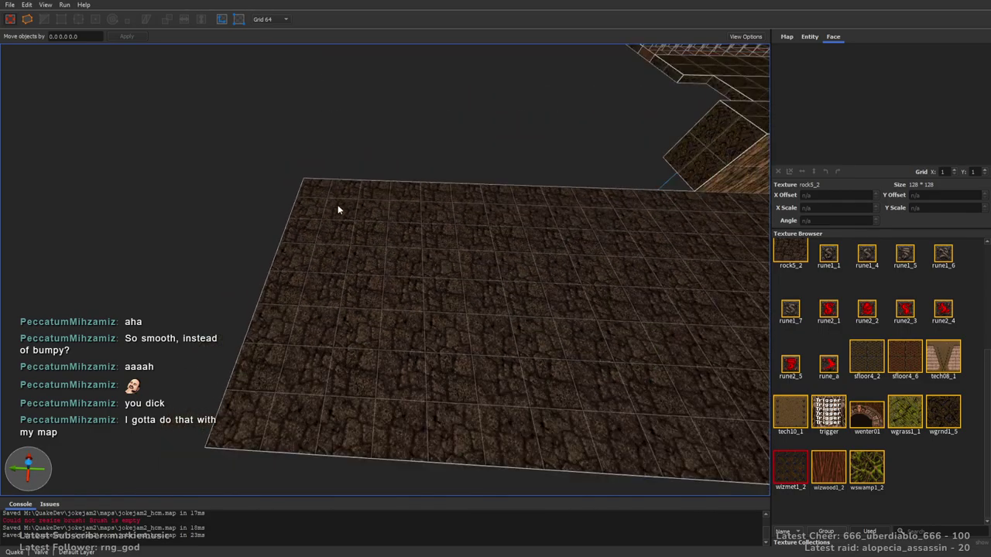
{"action": "key", "text": "s"}
{"action": "key", "text": "d"}
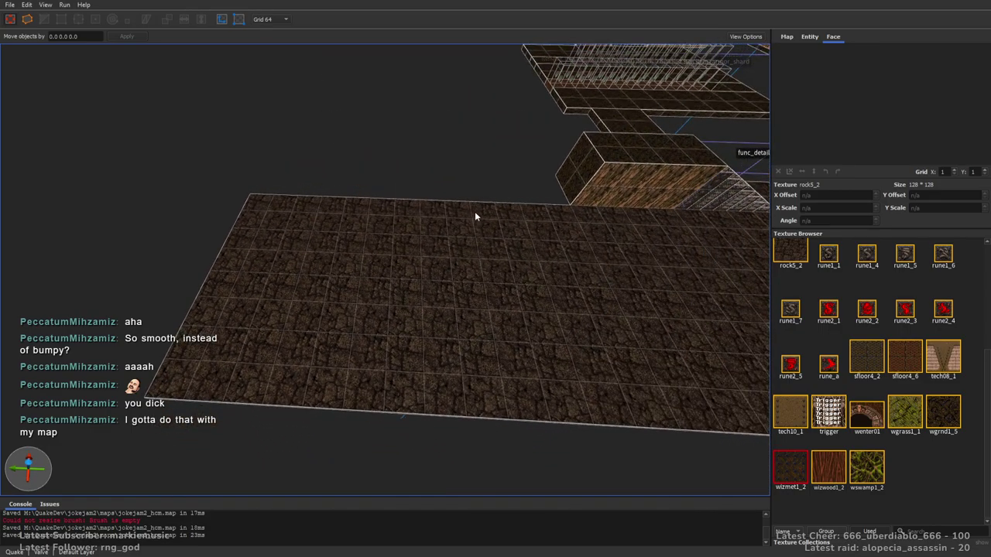
{"action": "left_click_drag", "start_coordinate": [482, 213], "coordinate": [519, 399]}
{"action": "right_click_drag", "start_coordinate": [486, 391], "coordinate": [470, 225]}
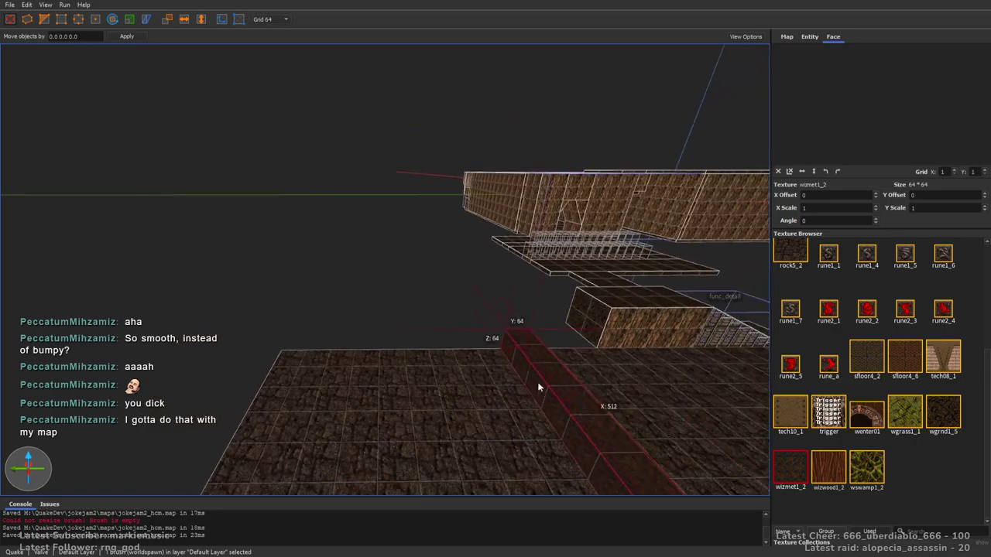
Form the lower steps of a staircase from progressively taller 512-unit-wide, 64-unit-deep wizmet1_2 brushes, each placed outward from the one before
{"action": "mouse_move", "coordinate": [539, 394]}
{"action": "left_mouse_down", "text": "ctrl+shift"}
{"action": "mouse_move", "coordinate": [521, 393]}
{"action": "mouse_move", "coordinate": [538, 364]}
{"action": "mouse_move", "coordinate": [493, 369]}
{"action": "mouse_move", "coordinate": [507, 339]}
{"action": "left_mouse_up", "text": "ctrl+shift"}
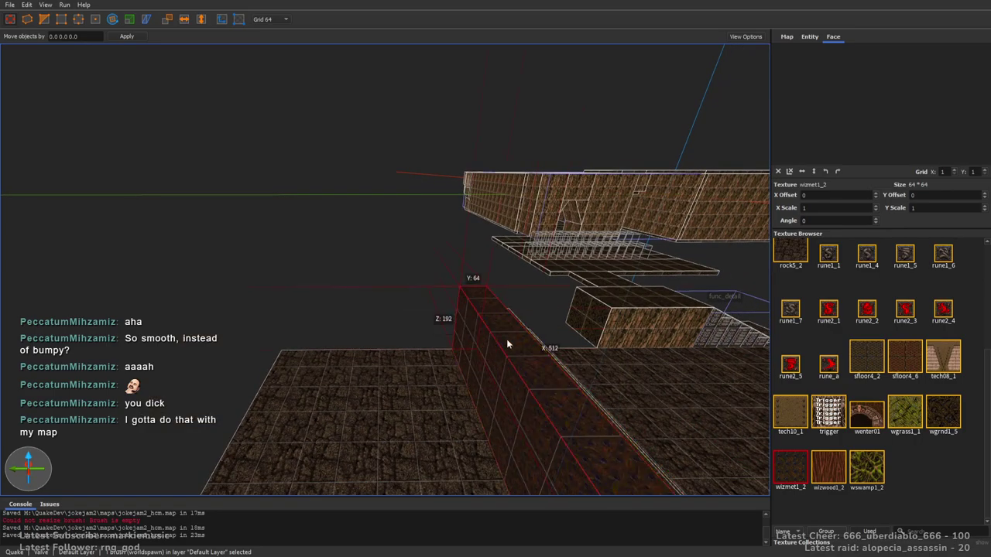
{"action": "mouse_move", "coordinate": [492, 377]}
{"action": "left_mouse_down", "text": "ctrl+shift"}
{"action": "mouse_move", "coordinate": [464, 377]}
{"action": "mouse_move", "coordinate": [480, 335]}
{"action": "mouse_move", "coordinate": [432, 370]}
{"action": "mouse_move", "coordinate": [446, 320]}
{"action": "mouse_move", "coordinate": [395, 350]}
{"action": "mouse_move", "coordinate": [407, 291]}
{"action": "left_mouse_up", "text": "ctrl+shift"}
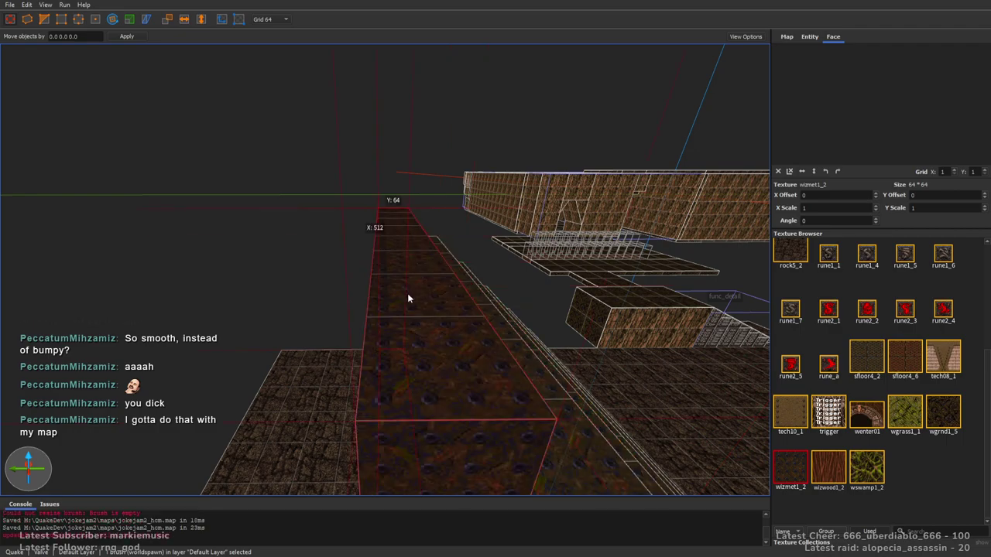
{"action": "key", "text": "a"}
{"action": "mouse_move", "coordinate": [528, 315]}
{"action": "left_mouse_down", "text": "ctrl+shift"}
{"action": "mouse_move", "coordinate": [490, 295]}
{"action": "mouse_move", "coordinate": [489, 217]}
{"action": "left_mouse_up", "text": "ctrl+shift"}
{"action": "key", "text": "a"}
{"action": "key", "text": "s"}
Continue the large wizmet1_2 staircase outward to the end of the lower floor, raising each added brush above the previous step
{"action": "left_click_drag", "start_coordinate": [569, 312], "coordinate": [534, 300], "text": "ctrl+shift"}
{"action": "left_click_drag", "start_coordinate": [563, 233], "coordinate": [571, 163], "text": "shift"}
{"action": "right_click_drag", "start_coordinate": [569, 172], "coordinate": [529, 256]}
{"action": "key", "text": "s"}
{"action": "left_click_drag", "start_coordinate": [433, 234], "coordinate": [398, 234], "text": "ctrl+shift"}
{"action": "left_click_drag", "start_coordinate": [431, 161], "coordinate": [430, 119], "text": "shift"}
{"action": "left_click_drag", "start_coordinate": [389, 237], "coordinate": [348, 241], "text": "ctrl+shift"}
{"action": "right_click_drag", "start_coordinate": [480, 241], "coordinate": [345, 176]}
{"action": "key", "text": "d"}
{"action": "key", "text": "s"}
{"action": "left_click_drag", "start_coordinate": [314, 161], "coordinate": [314, 147], "text": "shift"}
{"action": "key", "text": "Escape"}
Place an info_teleport_random and an info_teleport_destination in turn at the foot of the large staircase, deleting each one
{"action": "mouse_move", "coordinate": [407, 186]}
{"action": "right_mouse_down"}
{"action": "mouse_move", "coordinate": [538, 238]}
{"action": "mouse_move", "coordinate": [413, 220]}
{"action": "right_mouse_up"}
{"action": "key", "text": "d"}
{"action": "key", "text": "w"}
{"action": "key", "text": "w"}
{"action": "right_click_drag", "start_coordinate": [403, 319], "coordinate": [454, 308]}
{"action": "key", "text": "a"}
{"action": "key", "text": "s"}
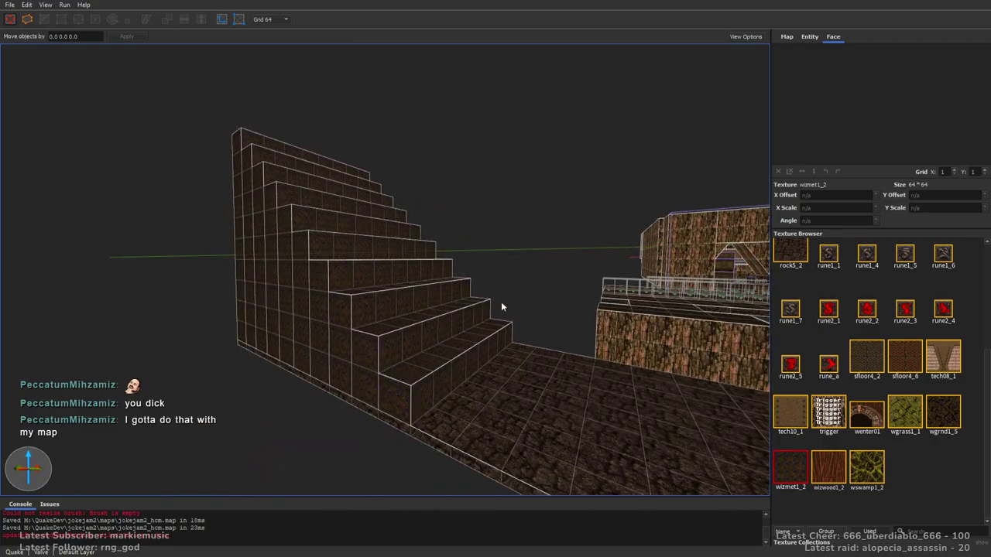
{"action": "right_click_drag", "start_coordinate": [547, 284], "coordinate": [553, 314]}
{"action": "key", "text": "w"}
{"action": "left_click", "coordinate": [809, 37]}
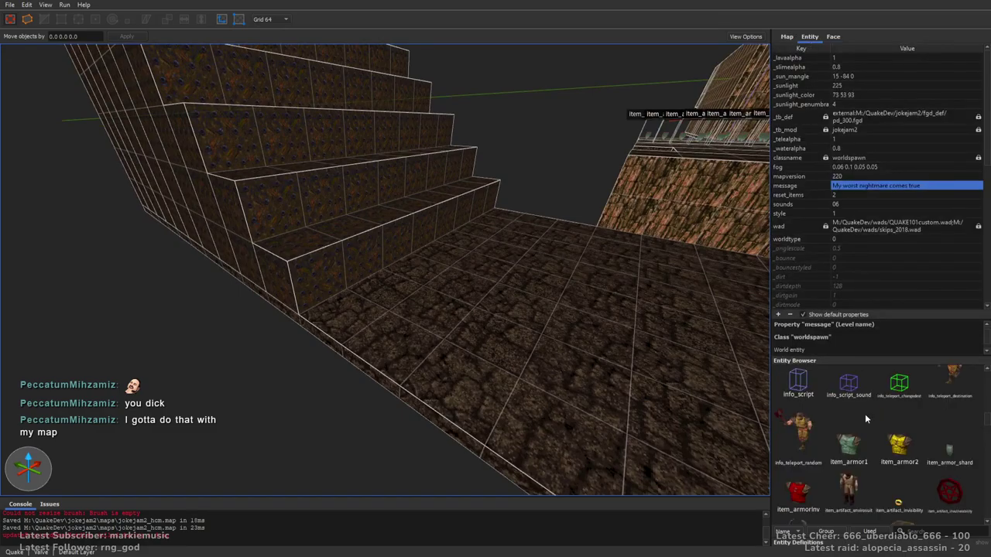
{"action": "left_click_drag", "start_coordinate": [810, 439], "coordinate": [420, 266]}
{"action": "key", "text": "w"}
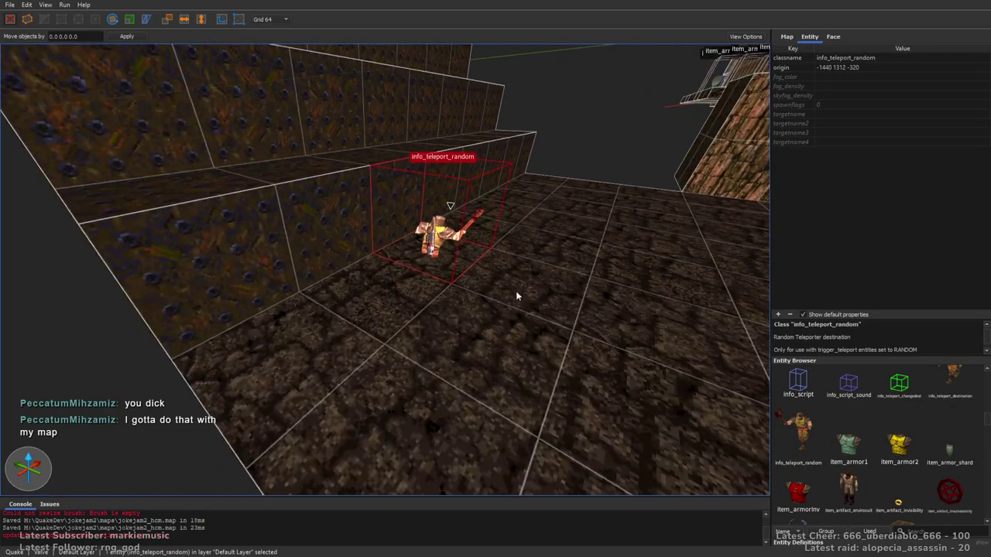
{"action": "key", "text": "Delete"}
{"action": "left_click_drag", "start_coordinate": [950, 378], "coordinate": [534, 288]}
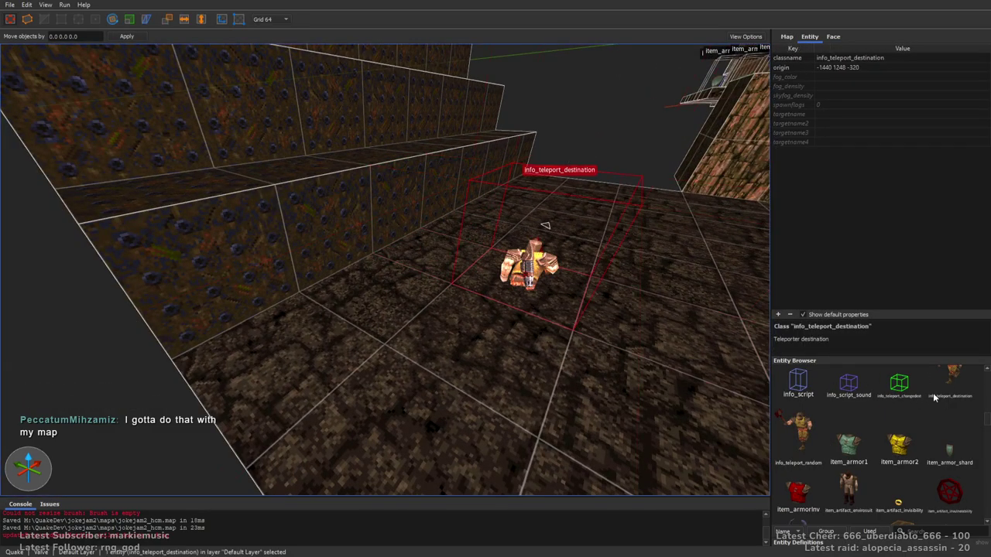
{"action": "key", "text": "Delete"}
Place an info_player_start2 beside the bottom step, compare the figure with the step height, and delete it
{"action": "scroll", "coordinate": [959, 440], "scroll_direction": "up", "scroll_amount": 4}
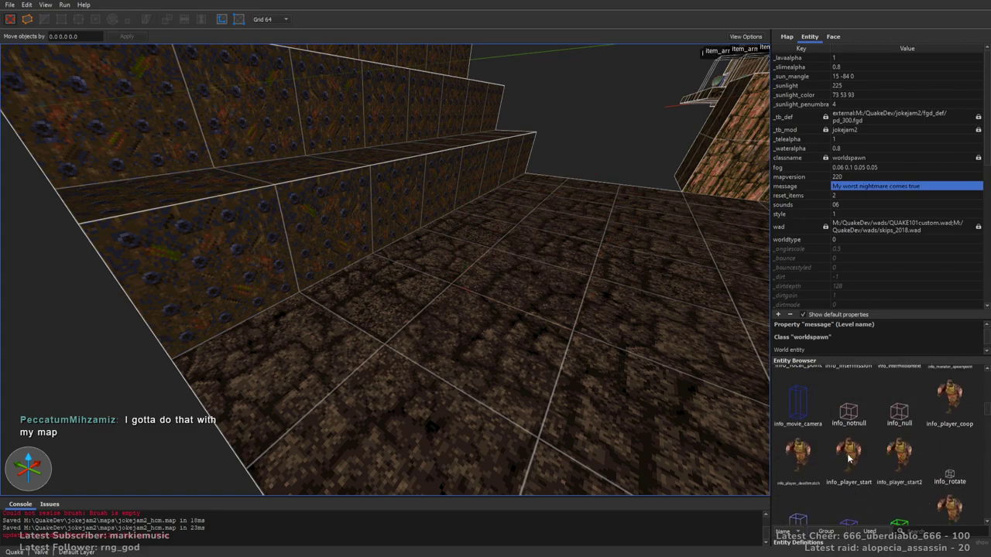
{"action": "left_click_drag", "start_coordinate": [897, 469], "coordinate": [455, 261]}
{"action": "right_click_drag", "start_coordinate": [689, 335], "coordinate": [456, 322], "text": "alt"}
{"action": "scroll", "coordinate": [643, 304], "scroll_direction": "up", "scroll_amount": 3}
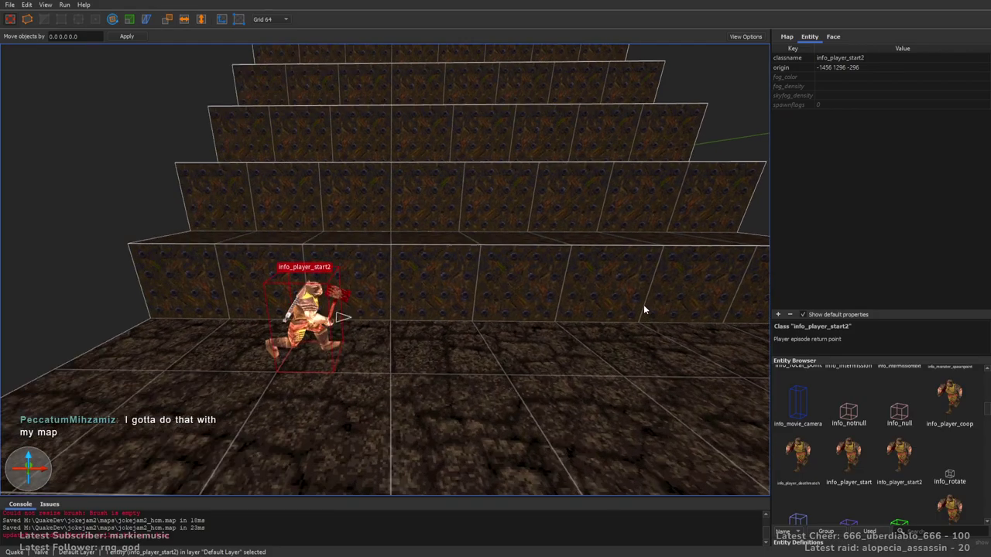
{"action": "right_click_drag", "start_coordinate": [643, 304], "coordinate": [498, 302], "text": "alt"}
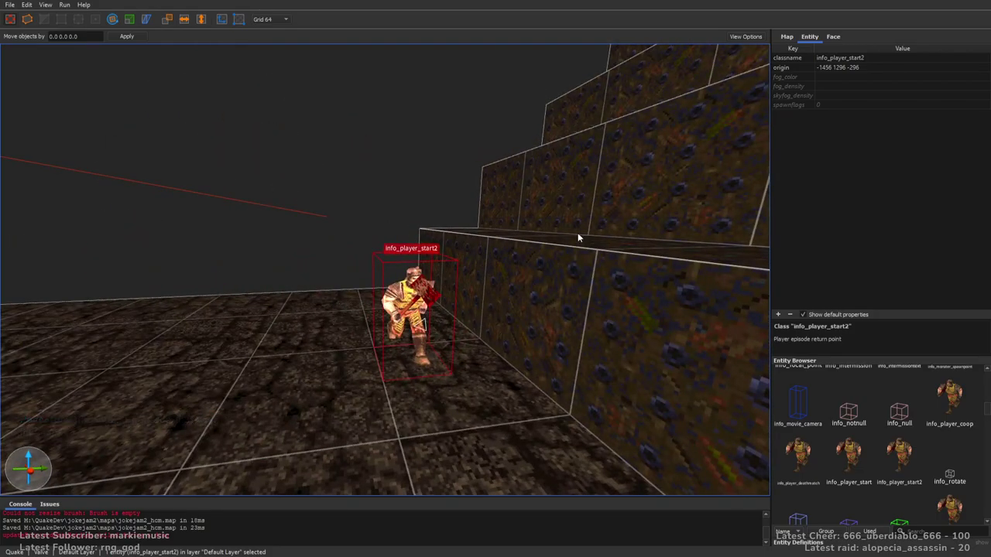
{"action": "scroll", "coordinate": [565, 278], "scroll_direction": "down", "scroll_amount": 3}
{"action": "right_click_drag", "start_coordinate": [565, 278], "coordinate": [547, 270], "text": "alt"}
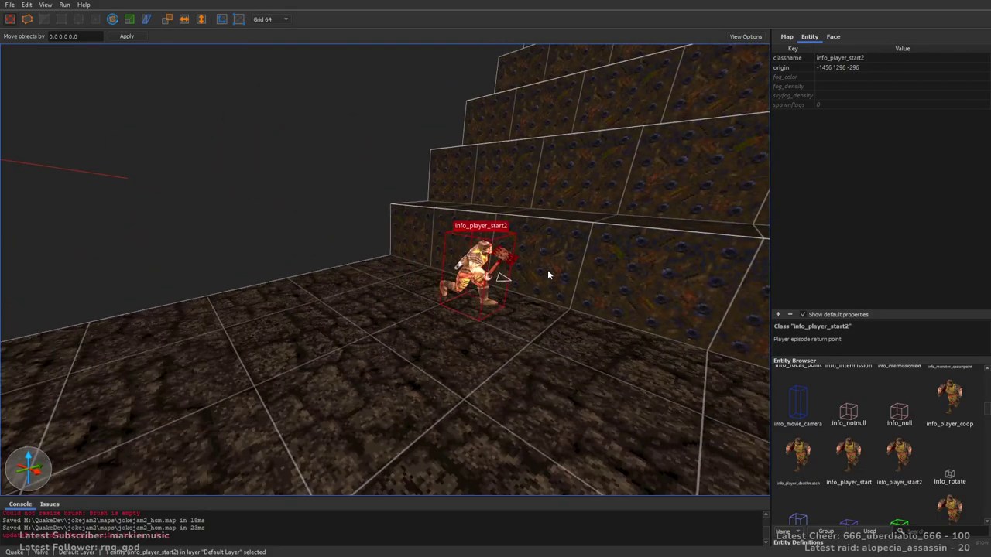
{"action": "key", "text": "Delete"}
Lift the used-textures limit, filter the textures for clip, and select the clip texture
{"action": "right_click_drag", "start_coordinate": [383, 252], "coordinate": [547, 262], "text": "alt"}
{"action": "scroll", "coordinate": [548, 262], "scroll_direction": "down", "scroll_amount": 3}
{"action": "key", "text": "w"}
{"action": "key", "text": "d"}
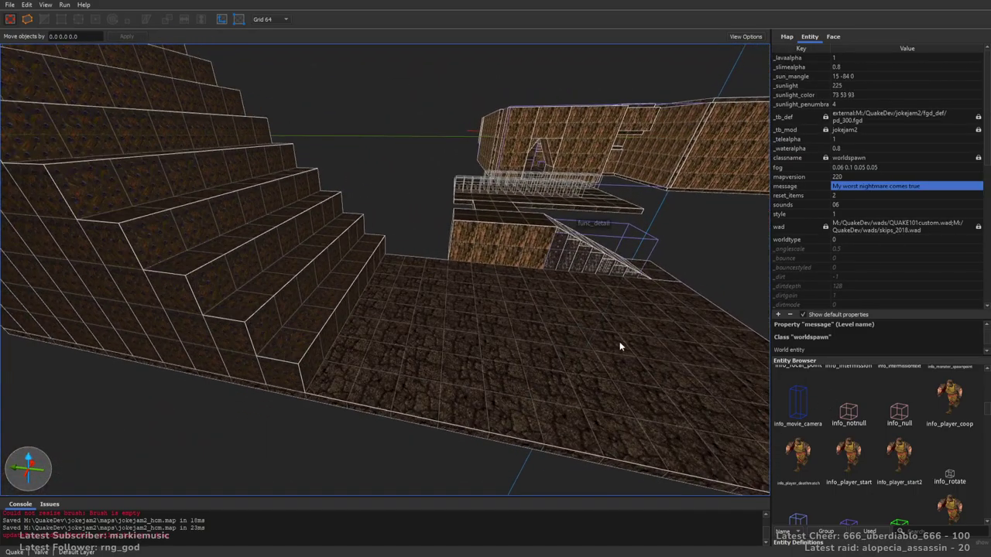
{"action": "mouse_move", "coordinate": [988, 414]}
{"action": "left_mouse_down"}
{"action": "mouse_move", "coordinate": [987, 374]}
{"action": "mouse_move", "coordinate": [988, 433]}
{"action": "left_mouse_up"}
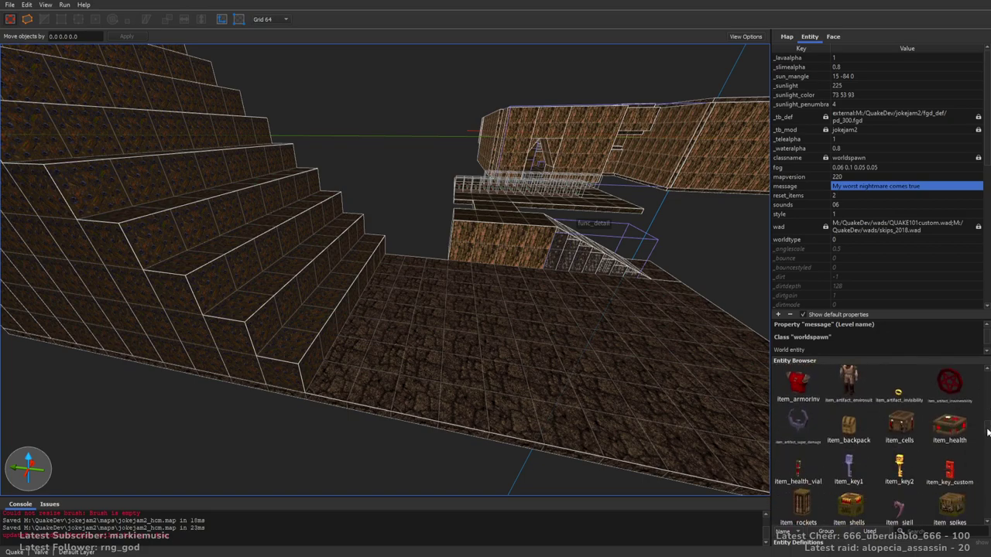
{"action": "left_click", "coordinate": [832, 37]}
{"action": "left_click", "coordinate": [871, 531]}
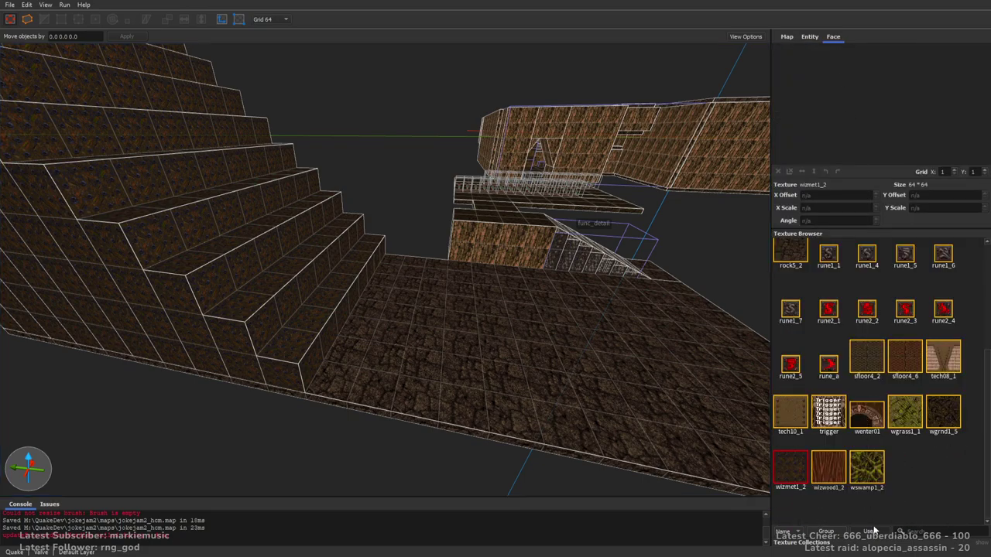
{"action": "left_click", "coordinate": [927, 531]}
{"action": "type", "text": "clip"}
{"action": "left_click", "coordinate": [812, 467]}
{"action": "left_click", "coordinate": [800, 468]}
Draw a clip brush over the large wizmet1_2 staircase and extend it to enclose all the steps
{"action": "right_click_drag", "start_coordinate": [437, 302], "coordinate": [430, 292]}
{"action": "key", "text": "w"}
{"action": "mouse_move", "coordinate": [442, 312]}
{"action": "left_mouse_down"}
{"action": "mouse_move", "coordinate": [377, 340]}
{"action": "mouse_move", "coordinate": [322, 345]}
{"action": "mouse_move", "coordinate": [365, 70]}
{"action": "left_mouse_up"}
{"action": "key", "text": "s"}
{"action": "mouse_move", "coordinate": [576, 283]}
{"action": "right_mouse_down"}
{"action": "mouse_move", "coordinate": [592, 251]}
{"action": "mouse_move", "coordinate": [599, 159]}
{"action": "mouse_move", "coordinate": [625, 252]}
{"action": "right_mouse_up"}
{"action": "key", "text": "w"}
{"action": "key", "text": "s"}
{"action": "left_click_drag", "start_coordinate": [248, 261], "coordinate": [306, 267], "text": "shift"}
{"action": "key", "text": "d"}
Delete the clip brush's upper front edge to form a ramp over the large staircase, and save the map
{"action": "key", "text": "e"}
{"action": "left_click", "coordinate": [435, 172]}
{"action": "key", "text": "Delete"}
{"action": "key", "text": "Escape"}
{"action": "key", "text": "Escape"}
{"action": "mouse_move", "coordinate": [516, 217]}
{"action": "right_mouse_down"}
{"action": "mouse_move", "coordinate": [528, 286]}
{"action": "mouse_move", "coordinate": [500, 294]}
{"action": "mouse_move", "coordinate": [407, 212]}
{"action": "mouse_move", "coordinate": [481, 260]}
{"action": "right_mouse_up"}
{"action": "key", "text": "w"}
{"action": "key", "text": "ctrl+s"}
{"action": "key", "text": "s"}
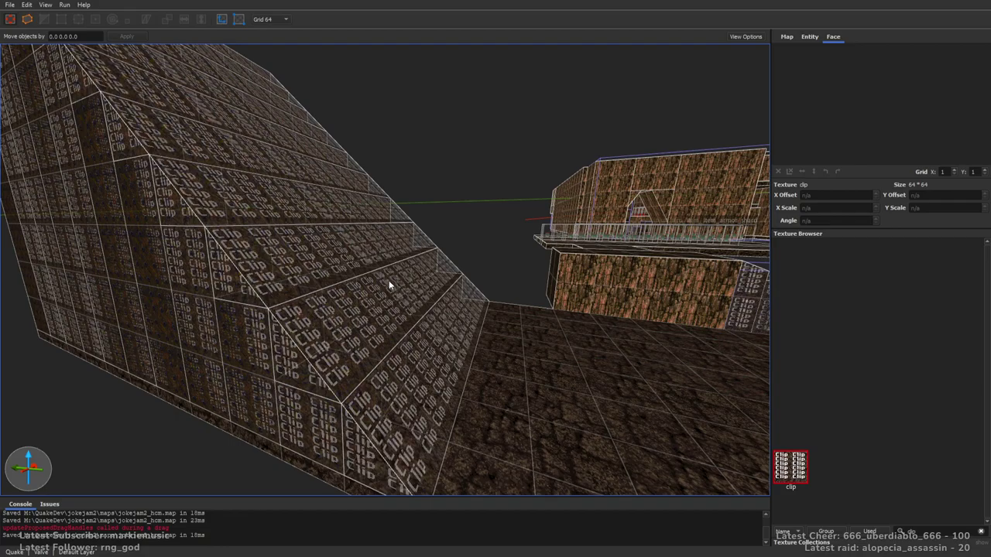
Examine the large staircase's clip ramp from the front and side and how it meets the lower floor
{"action": "key", "text": "d"}
{"action": "right_click_drag", "start_coordinate": [379, 278], "coordinate": [340, 292]}
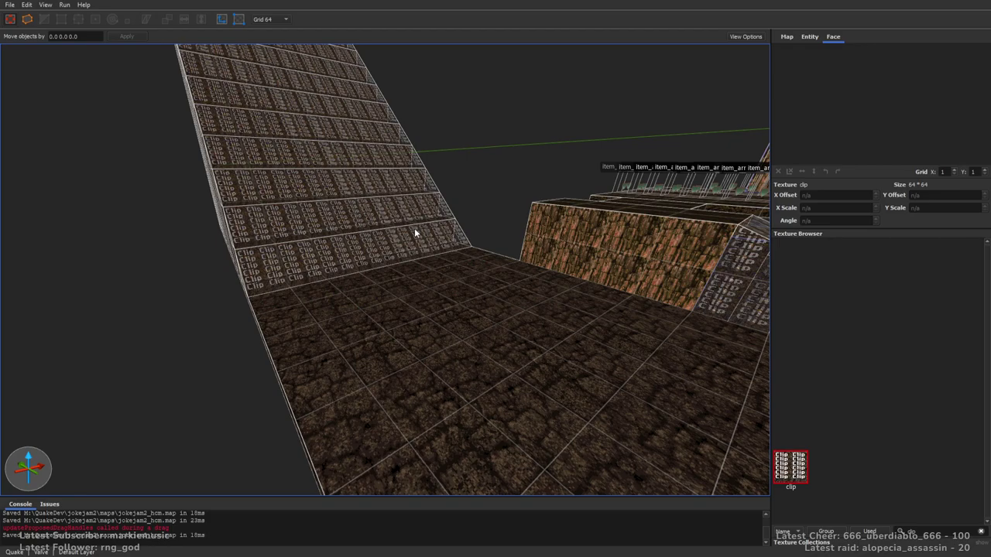
{"action": "key", "text": "a"}
{"action": "key", "text": "w"}
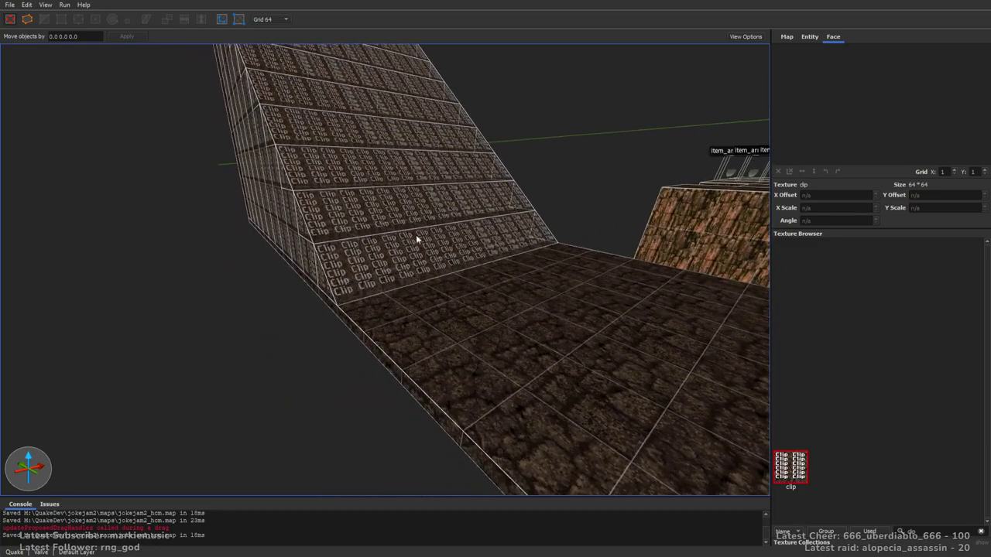
{"action": "key", "text": "a"}
{"action": "right_click_drag", "start_coordinate": [516, 302], "coordinate": [519, 270]}
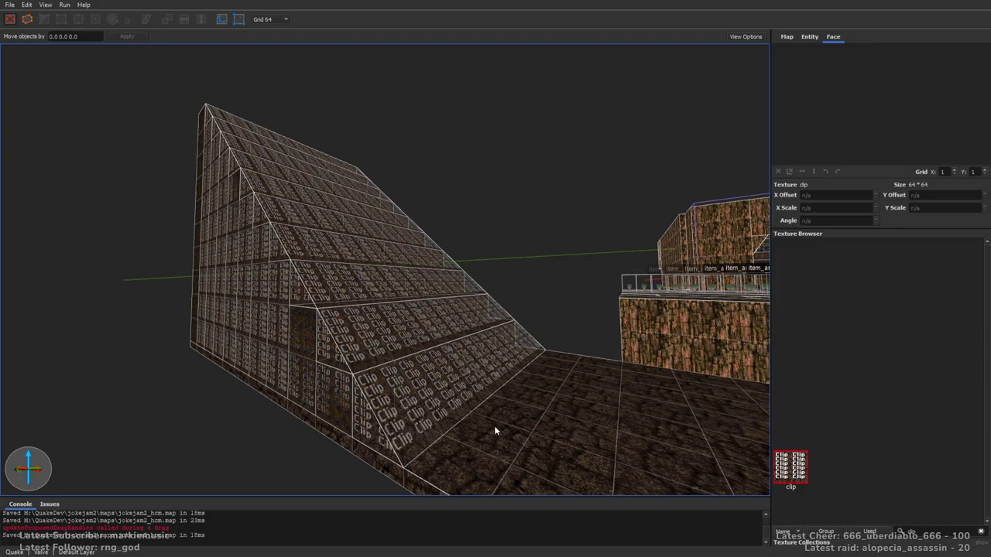
{"action": "key", "text": "w"}
{"action": "right_click_drag", "start_coordinate": [532, 299], "coordinate": [463, 289]}
{"action": "key", "text": "s"}
{"action": "key", "text": "w"}
Inspect the rock room with the ring of monster_dead_enforcer entities and candles
{"action": "right_click_drag", "start_coordinate": [477, 335], "coordinate": [319, 319]}
{"action": "key", "text": "w"}
{"action": "key", "text": "w"}
{"action": "key", "text": "s"}
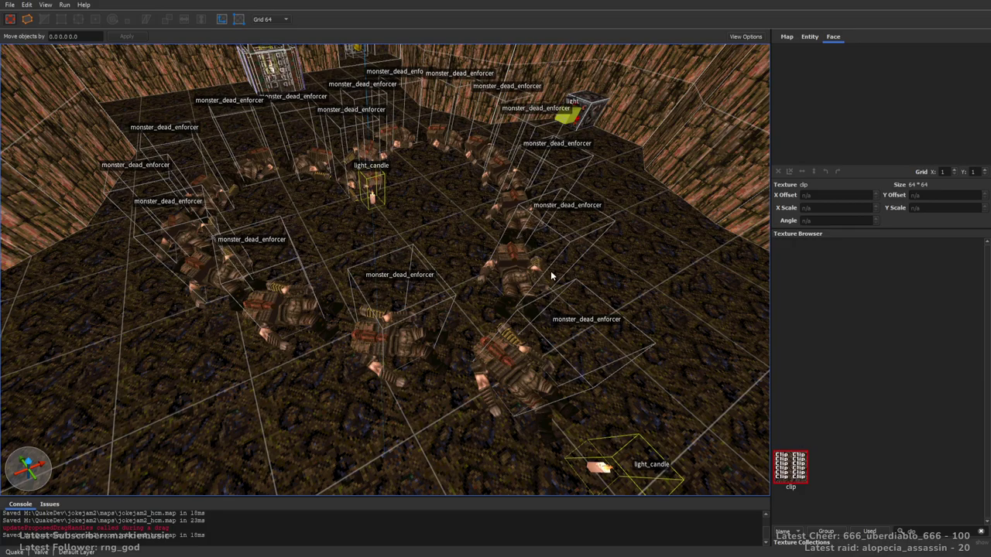
{"action": "key", "text": "s"}
{"action": "right_click_drag", "start_coordinate": [529, 301], "coordinate": [412, 327]}
{"action": "key", "text": "w"}
{"action": "key", "text": "w"}
Inspect the metal doorway and the passage holding item_armor2 and the item_armor_shard rows
{"action": "key", "text": "s"}
{"action": "key", "text": "w"}
{"action": "key", "text": "s"}
{"action": "key", "text": "w"}
{"action": "key", "text": "s"}
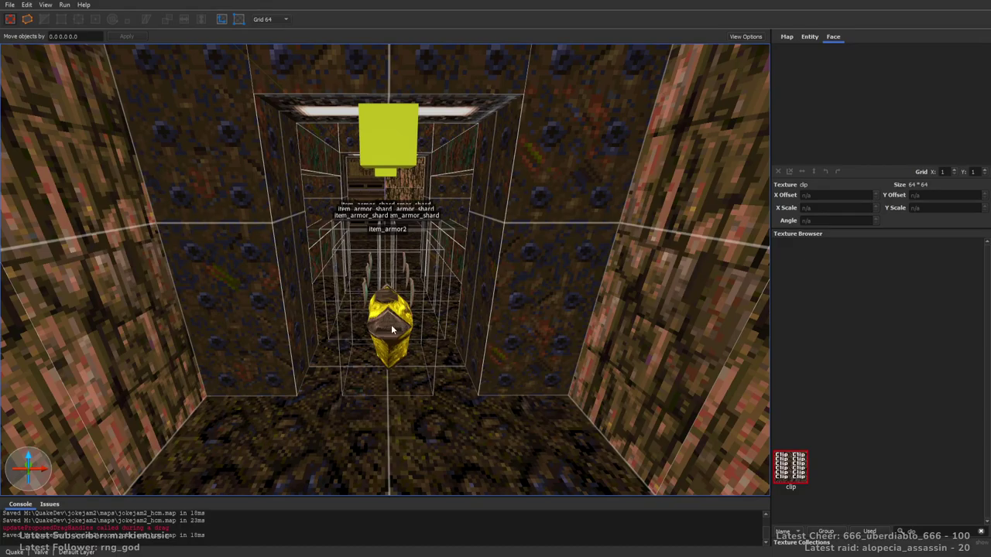
{"action": "right_click_drag", "start_coordinate": [362, 320], "coordinate": [421, 306]}
{"action": "key", "text": "w"}
{"action": "right_click_drag", "start_coordinate": [313, 298], "coordinate": [440, 291]}
{"action": "key", "text": "s"}
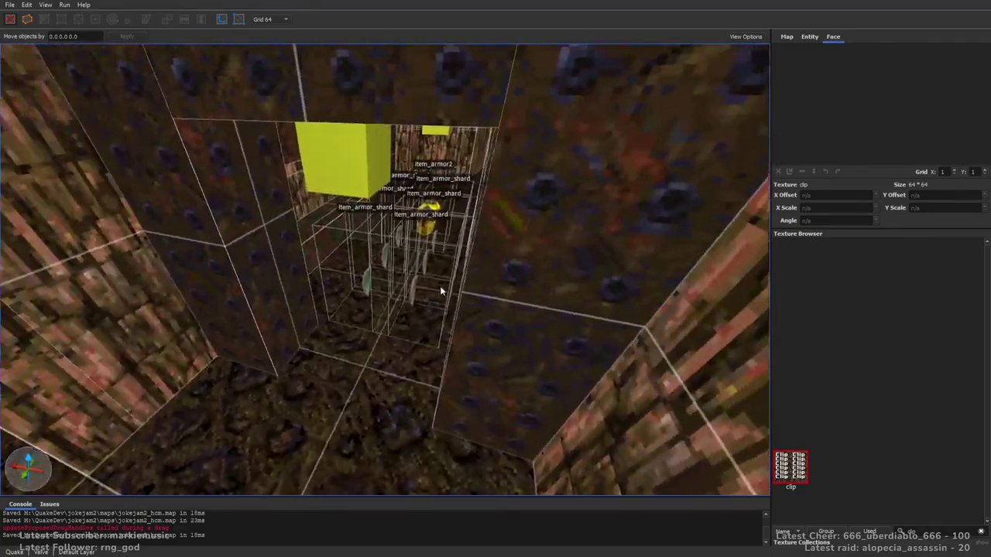
{"action": "scroll", "coordinate": [441, 288], "scroll_direction": "up", "scroll_amount": 3}
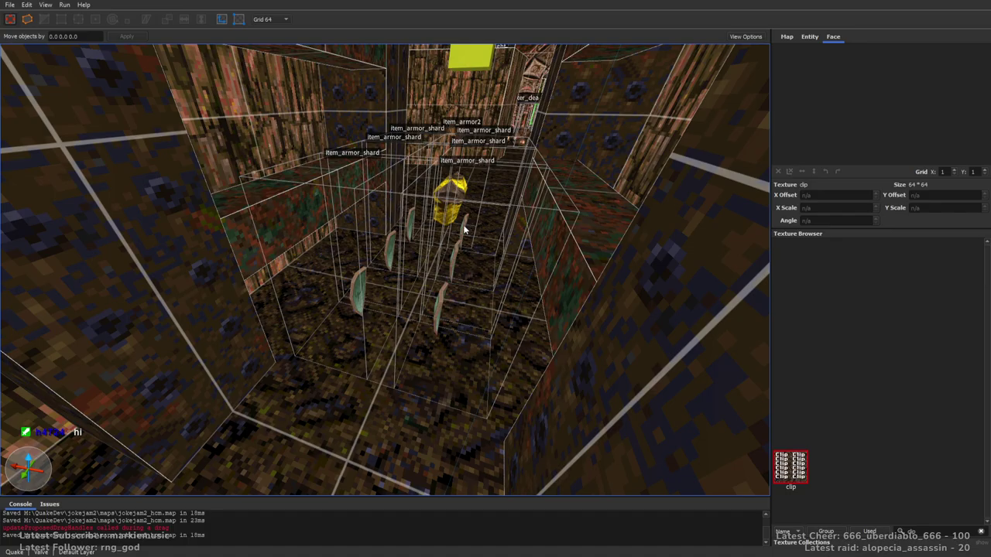
Review the long strips of item_armor_shard entities on the floor outside the rock opening
{"action": "key", "text": "s"}
{"action": "right_click_drag", "start_coordinate": [513, 227], "coordinate": [493, 305]}
{"action": "key", "text": "a"}
{"action": "key", "text": "w"}
{"action": "key", "text": "w"}
{"action": "key", "text": "w"}
{"action": "key", "text": "s"}
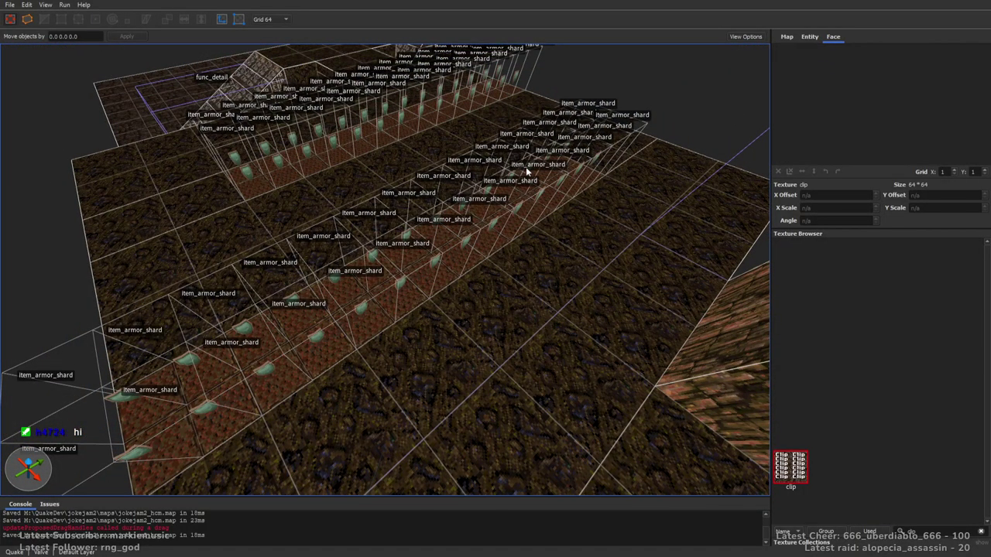
{"action": "right_click_drag", "start_coordinate": [445, 165], "coordinate": [488, 119]}
{"action": "key", "text": "w"}
Examine the tech alcove with item_armor1, its clip-covered steps, and the lightning-pattern door
{"action": "right_click_drag", "start_coordinate": [271, 269], "coordinate": [412, 230]}
{"action": "key", "text": "w"}
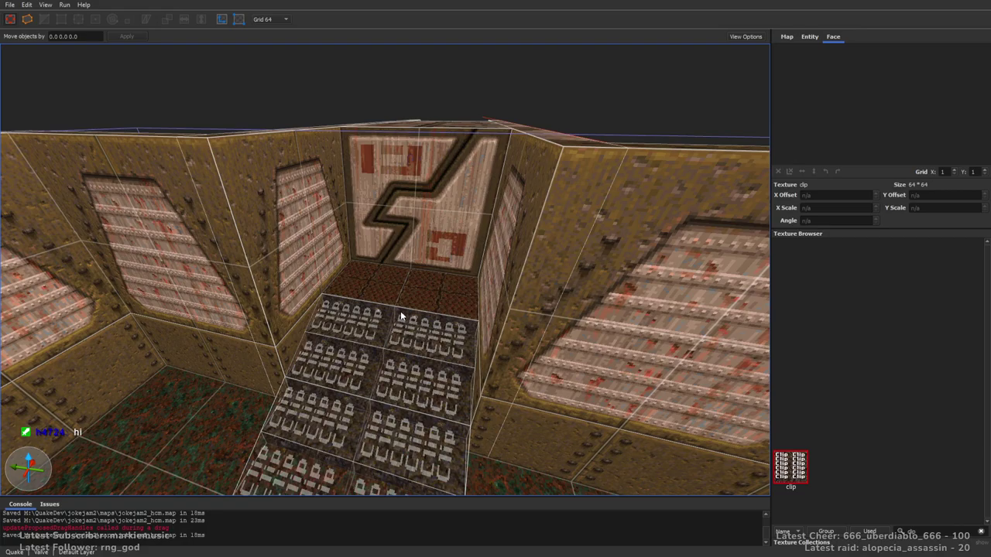
{"action": "key", "text": "s"}
{"action": "right_click_drag", "start_coordinate": [396, 315], "coordinate": [550, 151]}
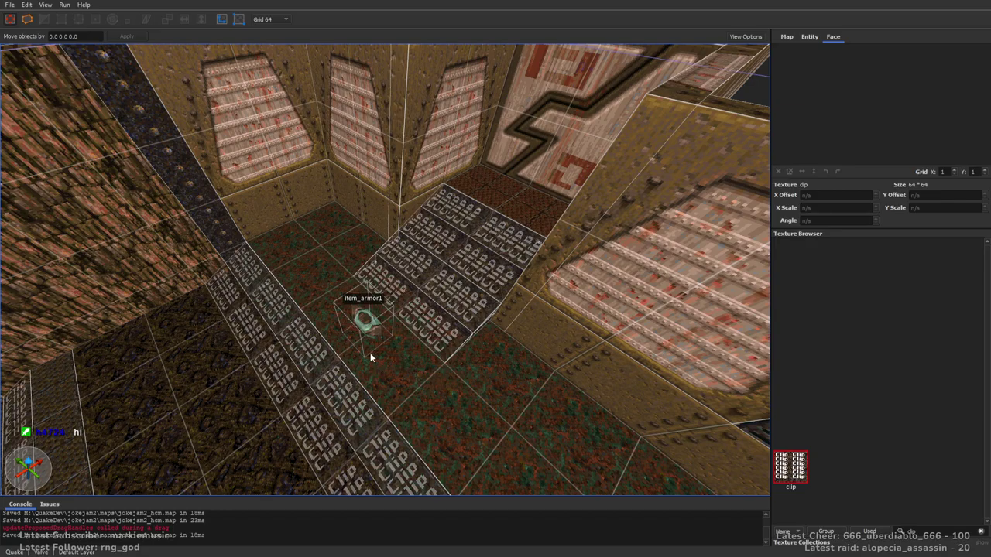
{"action": "right_click_drag", "start_coordinate": [536, 249], "coordinate": [530, 226]}
{"action": "key", "text": "w"}
{"action": "key", "text": "s"}
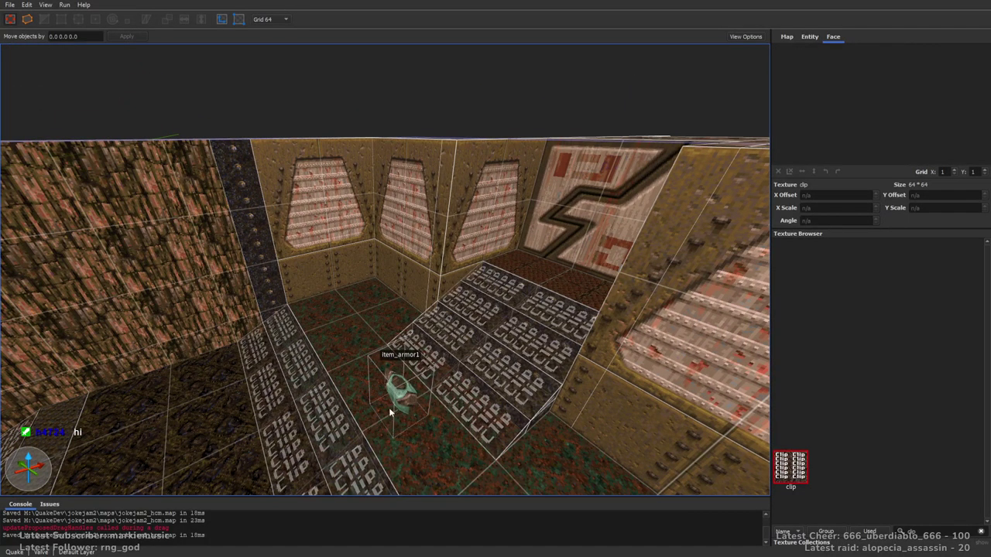
{"action": "right_click_drag", "start_coordinate": [613, 257], "coordinate": [398, 246]}
Look over the crate room, including the stacked func_detail crates, the doorway, and the high wall opening
{"action": "key", "text": "w"}
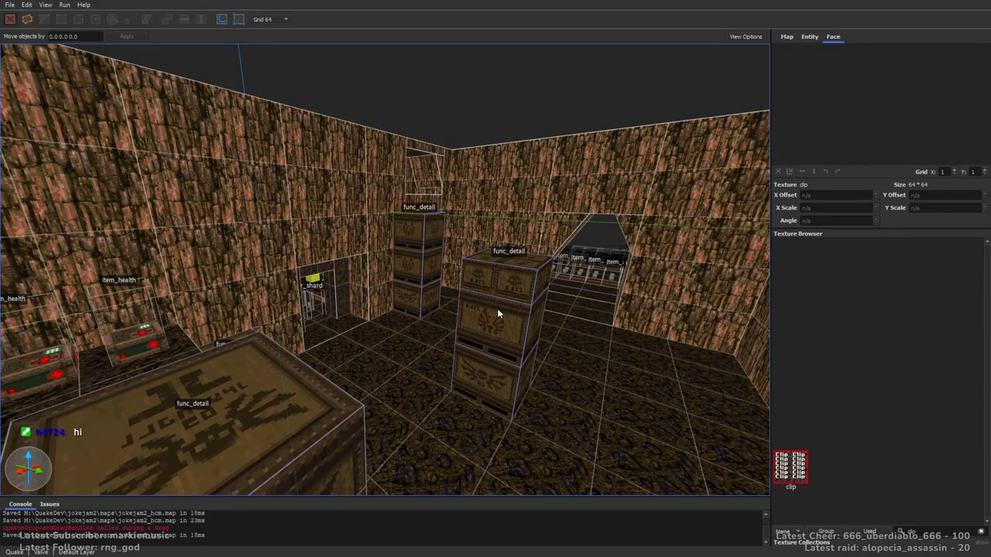
{"action": "right_click_drag", "start_coordinate": [513, 233], "coordinate": [453, 228]}
{"action": "key", "text": "w"}
{"action": "key", "text": "d"}
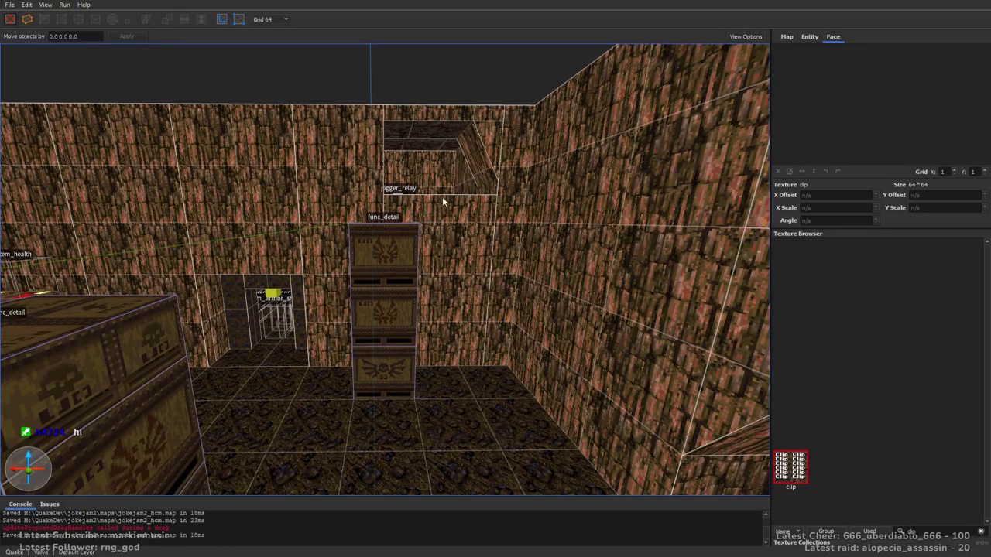
{"action": "key", "text": "s"}
{"action": "mouse_move", "coordinate": [432, 249]}
{"action": "right_mouse_down"}
{"action": "mouse_move", "coordinate": [389, 281]}
{"action": "mouse_move", "coordinate": [455, 276]}
{"action": "mouse_move", "coordinate": [433, 274]}
{"action": "mouse_move", "coordinate": [425, 258]}
{"action": "mouse_move", "coordinate": [507, 285]}
{"action": "mouse_move", "coordinate": [378, 264]}
{"action": "mouse_move", "coordinate": [531, 267]}
{"action": "right_mouse_up"}
{"action": "key", "text": "a"}
{"action": "key", "text": "d"}
{"action": "key", "text": "s"}
Review the outdoor area from the armor shard strips to the lower floor and its two clip-covered staircases
{"action": "key", "text": "w"}
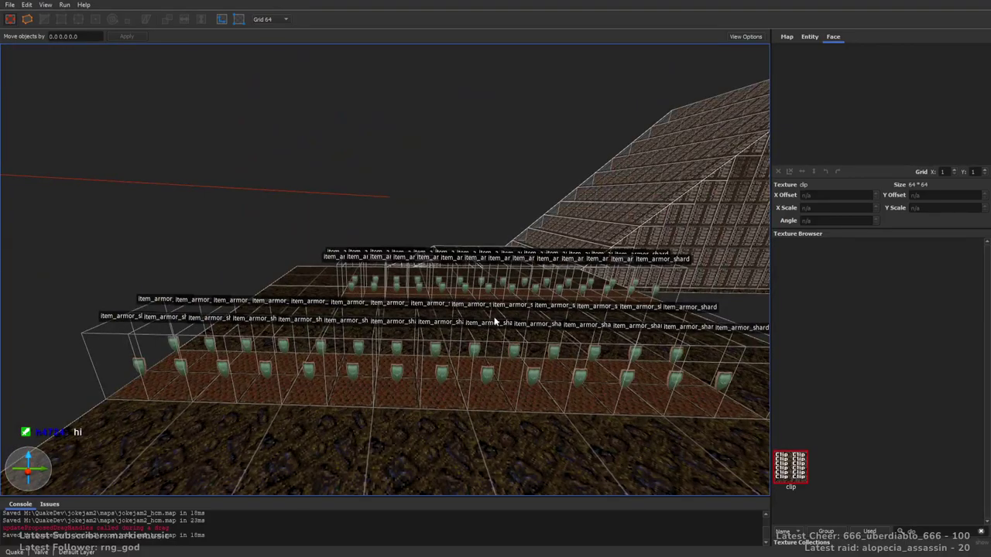
{"action": "right_click_drag", "start_coordinate": [379, 257], "coordinate": [489, 278]}
{"action": "key", "text": "a"}
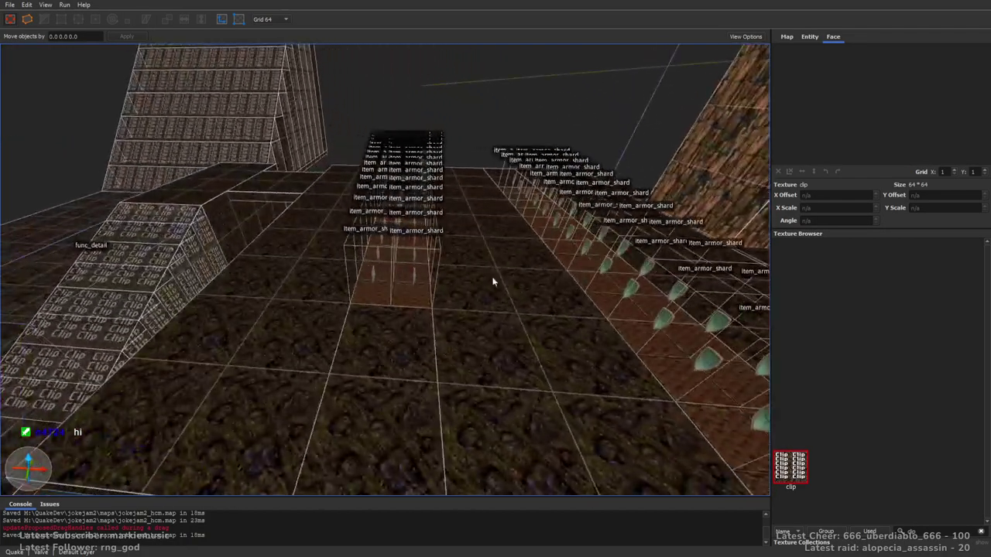
{"action": "right_click_drag", "start_coordinate": [535, 323], "coordinate": [453, 345]}
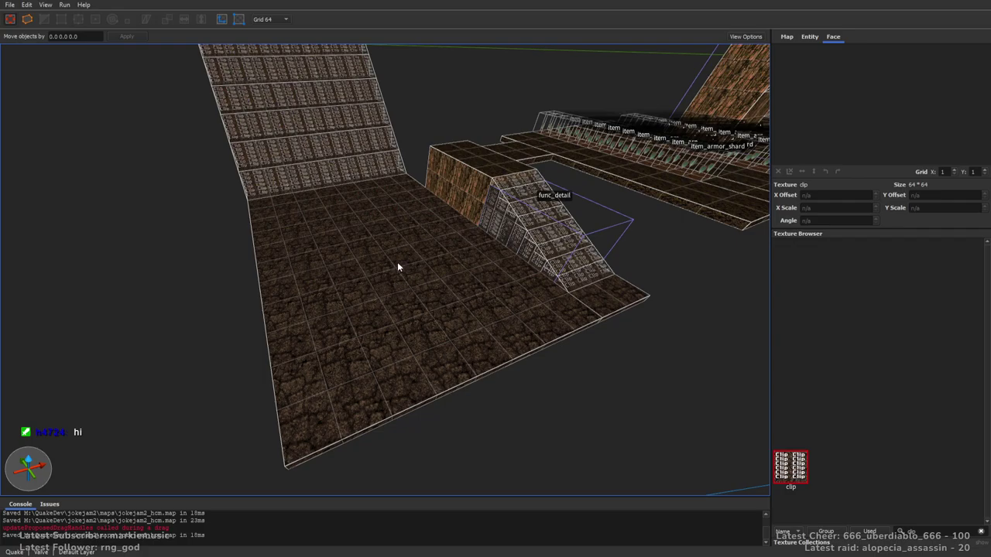
{"action": "right_click_drag", "start_coordinate": [336, 297], "coordinate": [424, 264]}
{"action": "key", "text": "w"}
{"action": "key", "text": "w"}
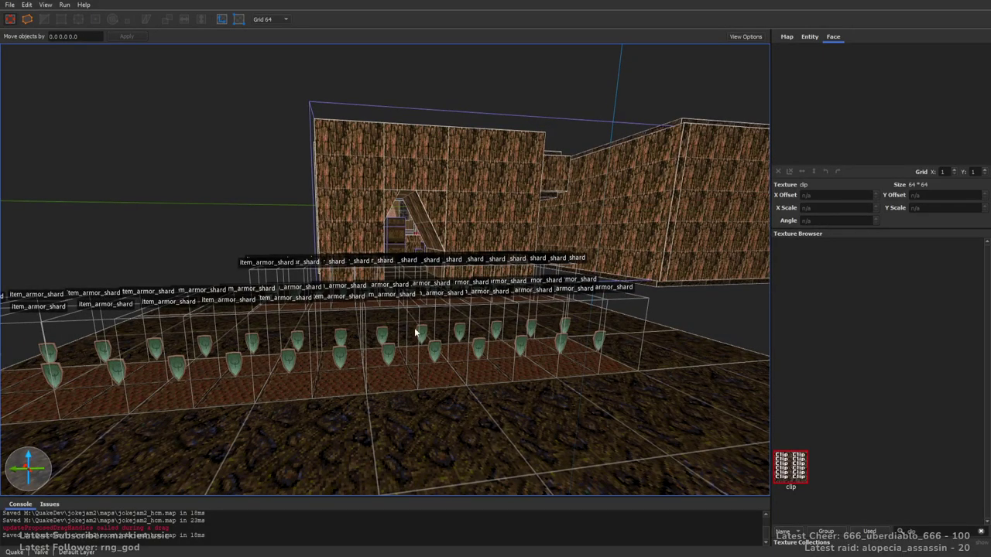
Revisit the item_armor1 alcove and inspect the door above its clip ramp up close
{"action": "key", "text": "w"}
{"action": "right_click_drag", "start_coordinate": [540, 262], "coordinate": [437, 336]}
{"action": "key", "text": "w"}
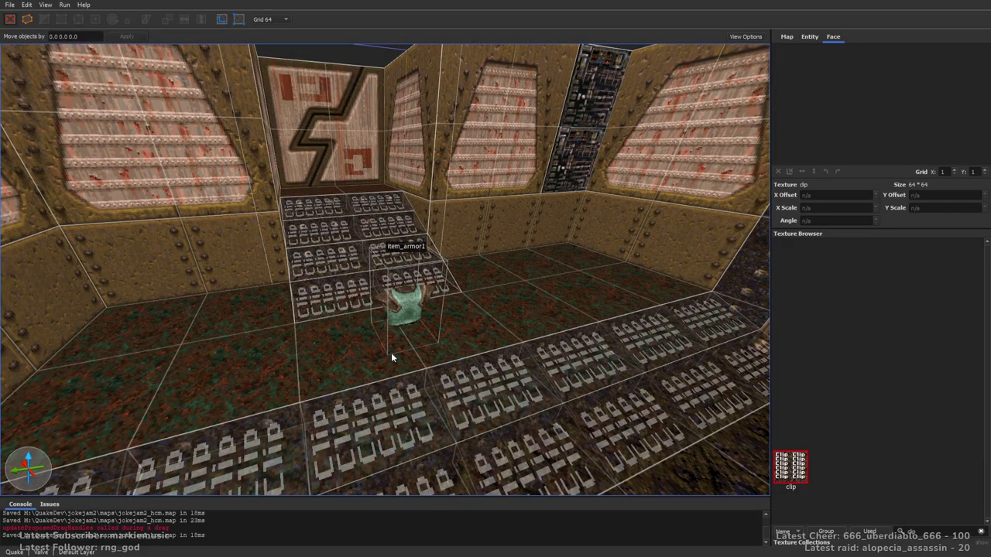
{"action": "key", "text": "w"}
{"action": "right_click_drag", "start_coordinate": [421, 354], "coordinate": [461, 264]}
{"action": "key", "text": "d"}
{"action": "key", "text": "w"}
{"action": "key", "text": "s"}
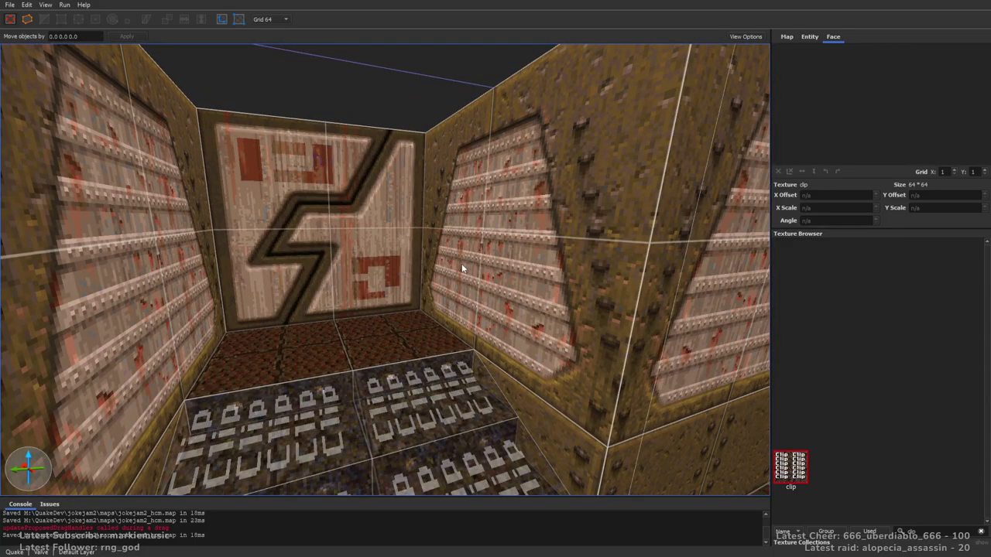
{"action": "key", "text": "w"}
{"action": "right_click_drag", "start_coordinate": [331, 270], "coordinate": [468, 279]}
Save the map and switch to the running Quake game
{"action": "key", "text": "w"}
{"action": "key", "text": "a"}
{"action": "key", "text": "s"}
{"action": "key", "text": "ctrl+s"}
{"action": "right_click_drag", "start_coordinate": [501, 248], "coordinate": [449, 207]}
{"action": "key", "text": "w"}
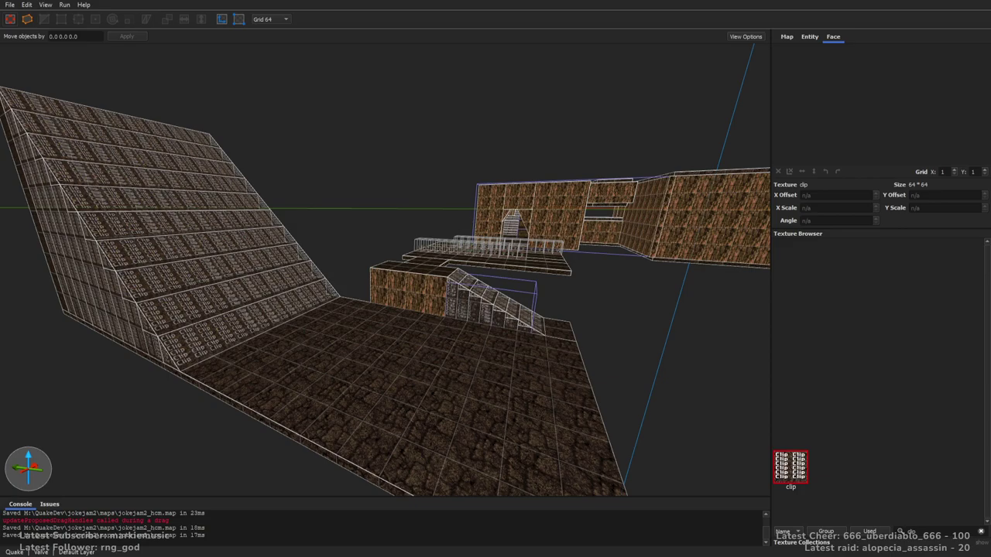
{"action": "key", "text": "alt+Tab"}
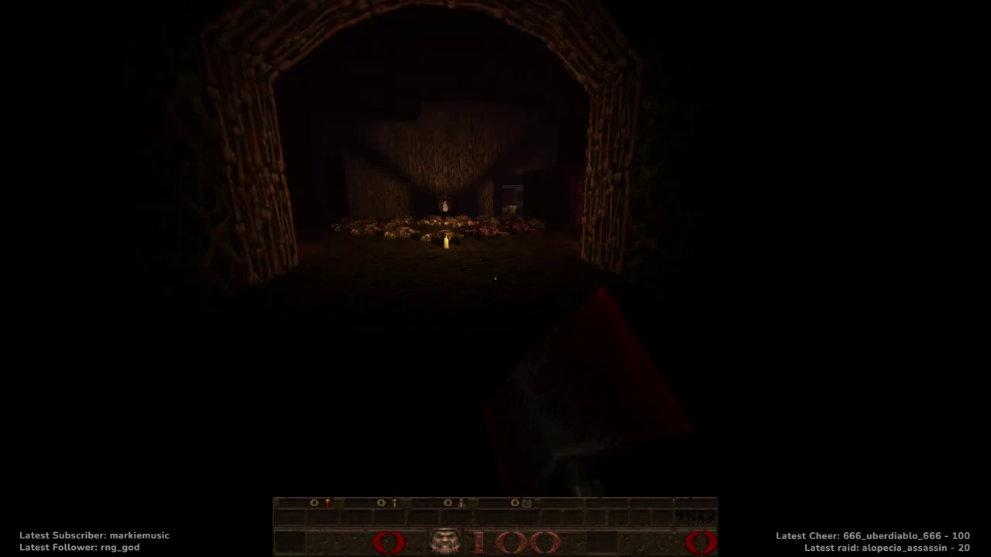
Walk through the bone archway and inspect the candlelit heart of bodies and the red-lit walls around it in game
{"action": "key", "text": "s"}
{"action": "key", "text": "a"}
{"action": "key", "text": "w"}
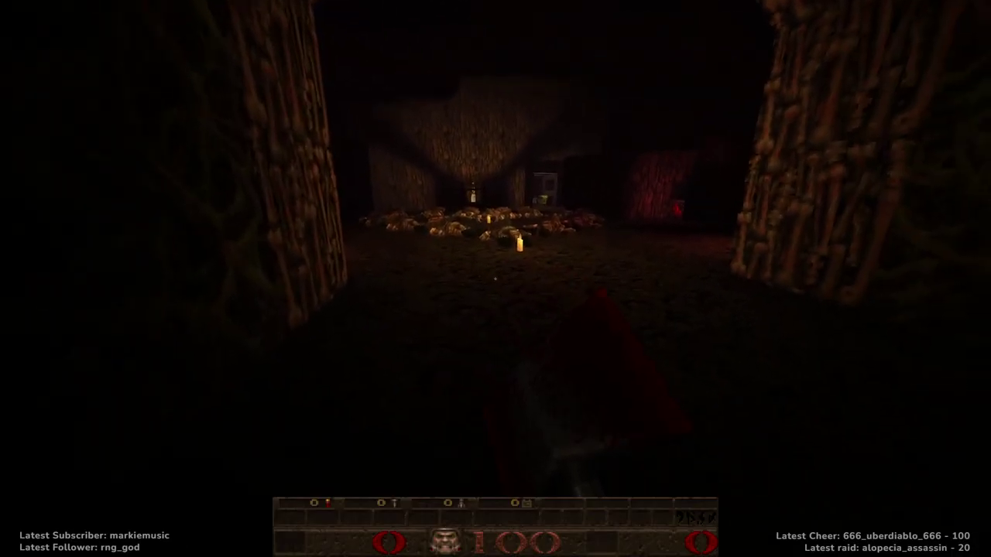
{"action": "key", "text": "w"}
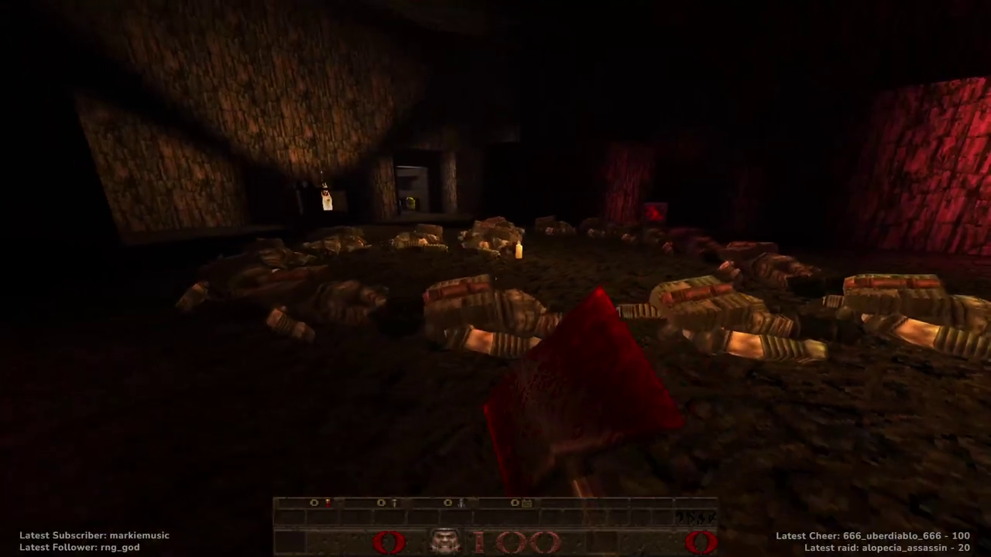
{"action": "key", "text": "s"}
{"action": "key", "text": "d"}
{"action": "key", "text": "w"}
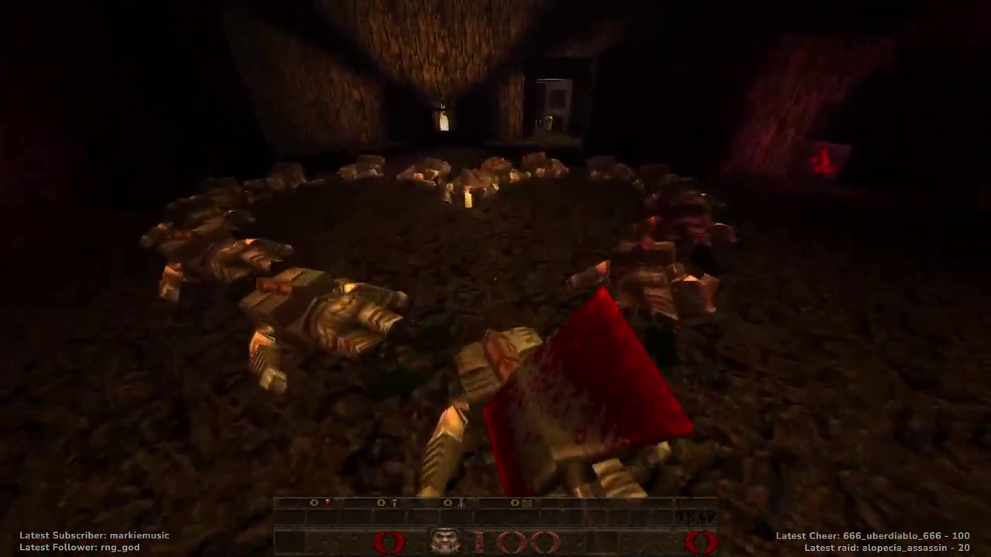
{"action": "key", "text": "w"}
{"action": "key", "text": "d"}
{"action": "key", "text": "w"}
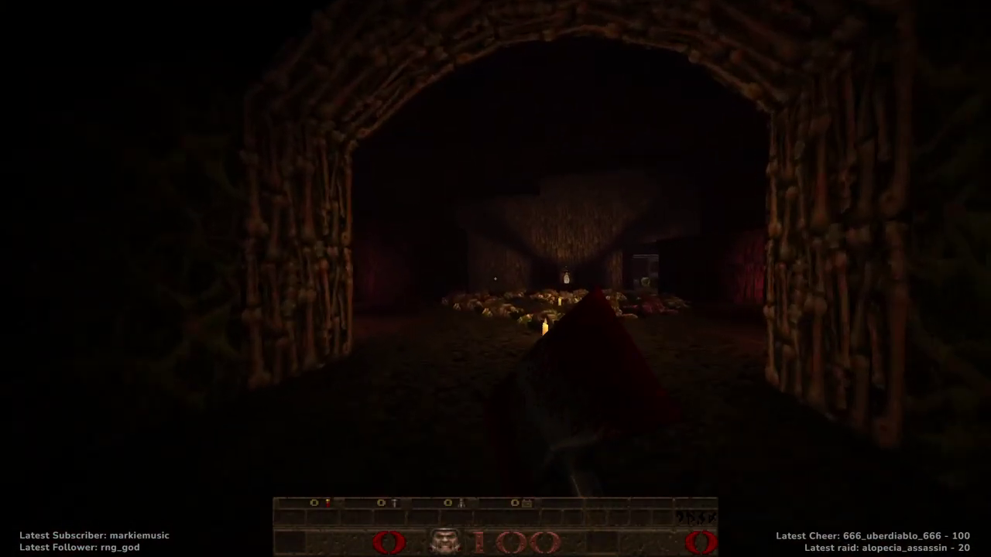
{"action": "key", "text": "w"}
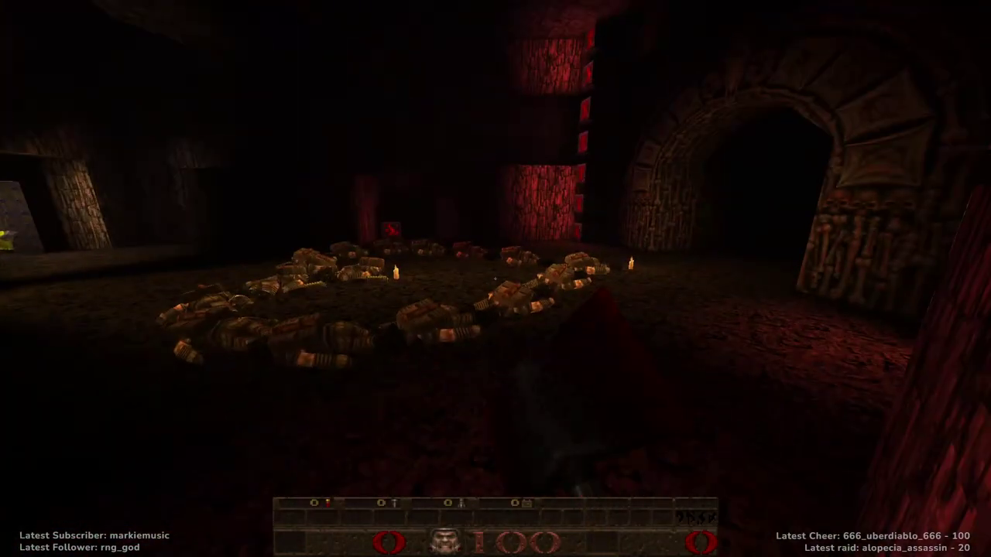
{"action": "key", "text": "w"}
{"action": "key", "text": "a"}
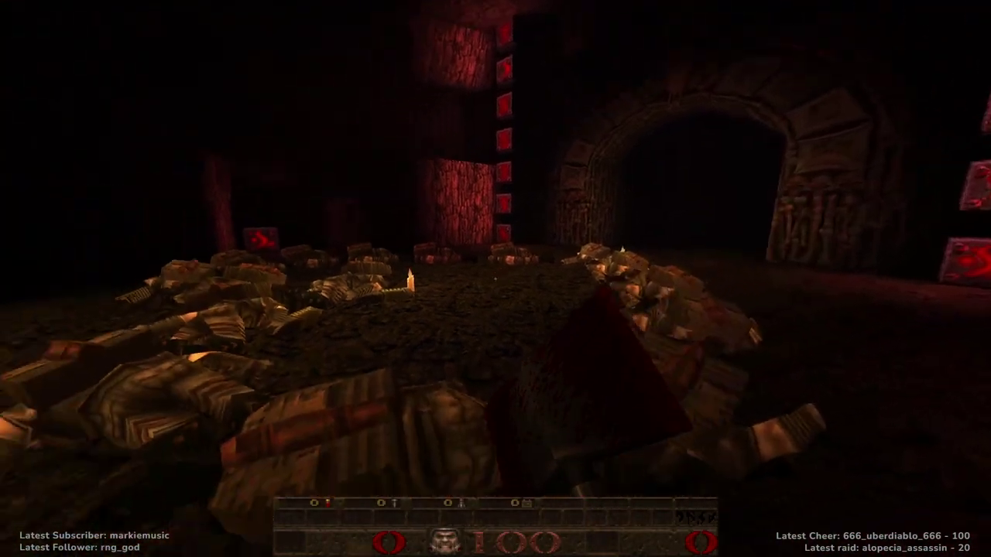
Walk through the lit passage, collecting the yellow armor and armor shards, and enter the dark outdoor area
{"action": "key", "text": "w"}
{"action": "key", "text": "w"}
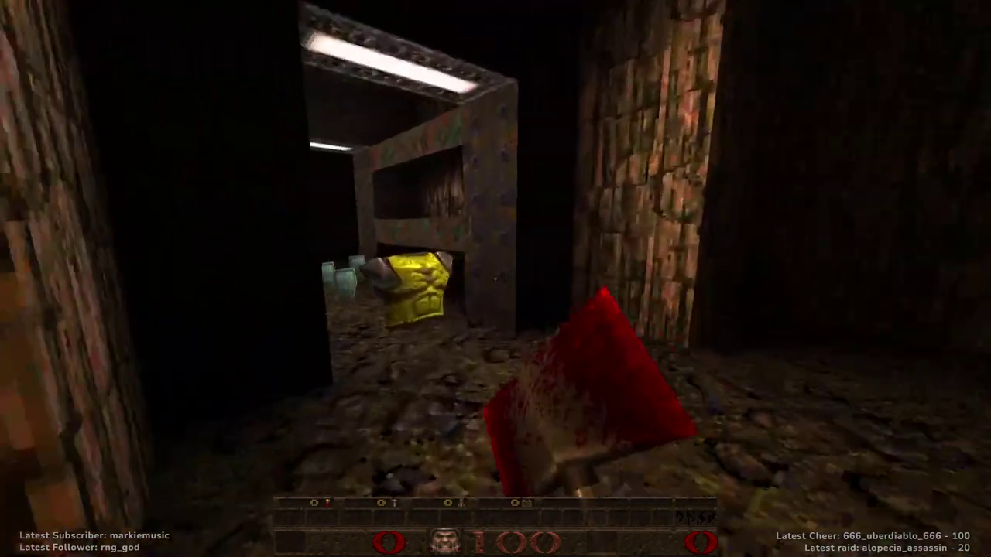
{"action": "key", "text": "w"}
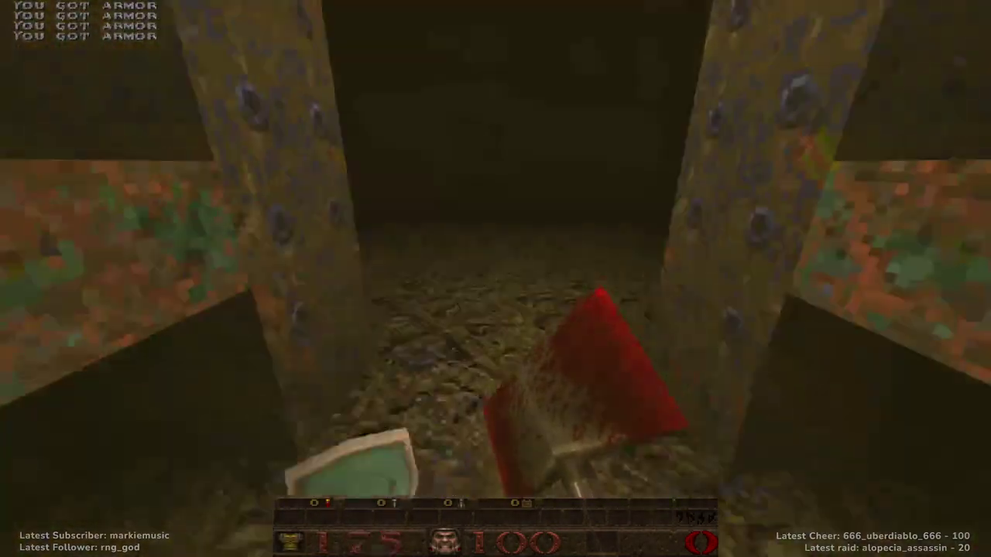
{"action": "key", "text": "w"}
{"action": "key", "text": "w"}
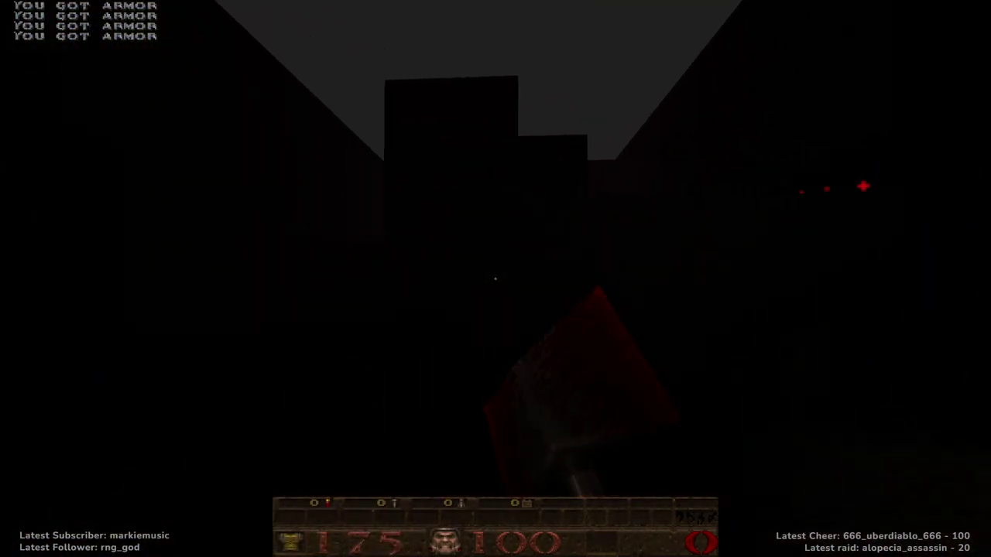
{"action": "key", "text": "w"}
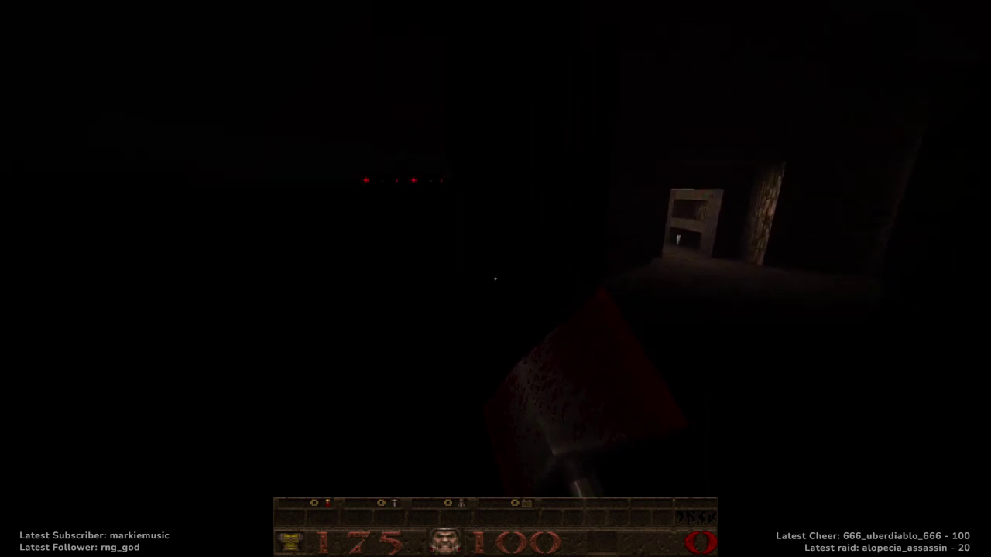
Enable full-bright rendering in the game console with r_fullbright 1
{"action": "left_click", "coordinate": [495, 278]}
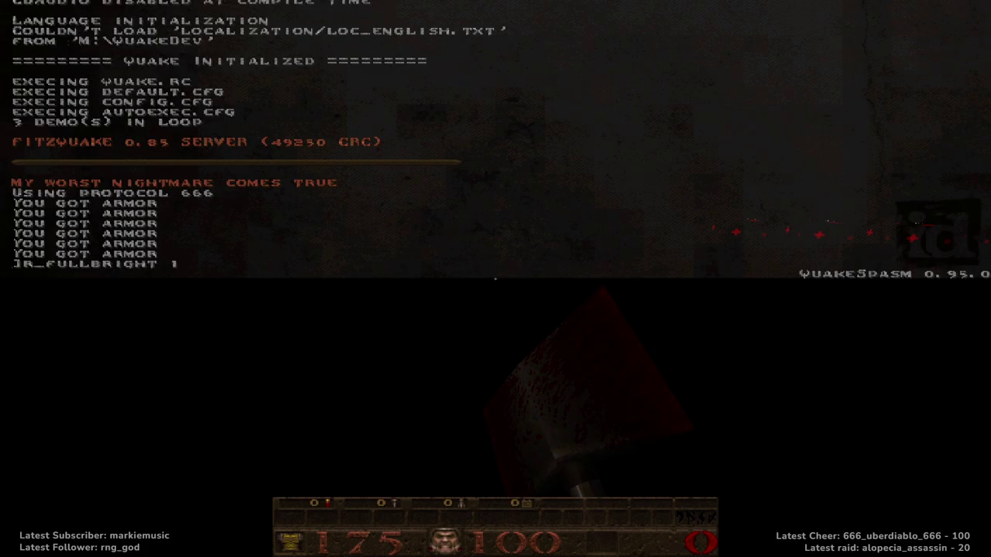
{"action": "key", "text": "Return"}
{"action": "key", "text": "w"}
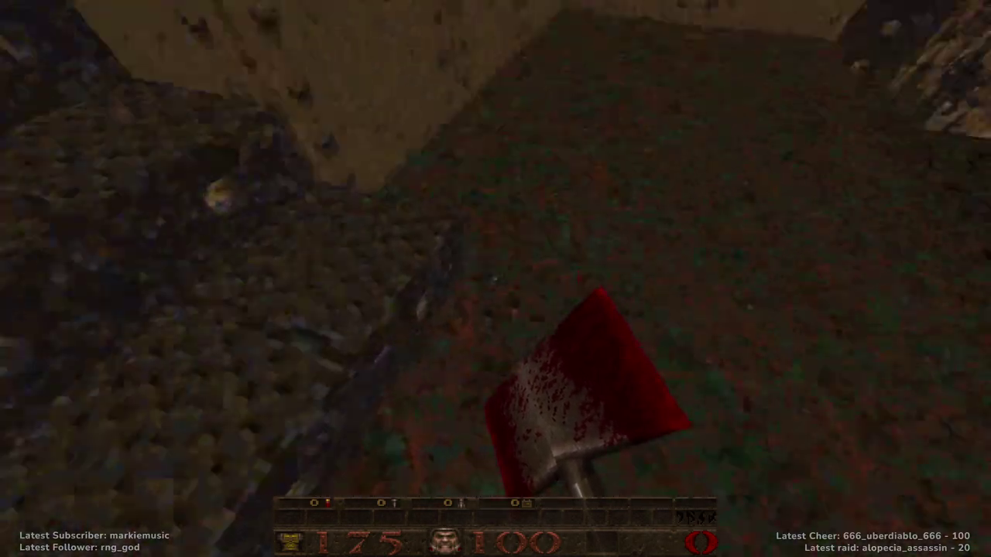
Walk around the green armor and inspect the side of the steps below the door up close
{"action": "left_click", "coordinate": [495, 278]}
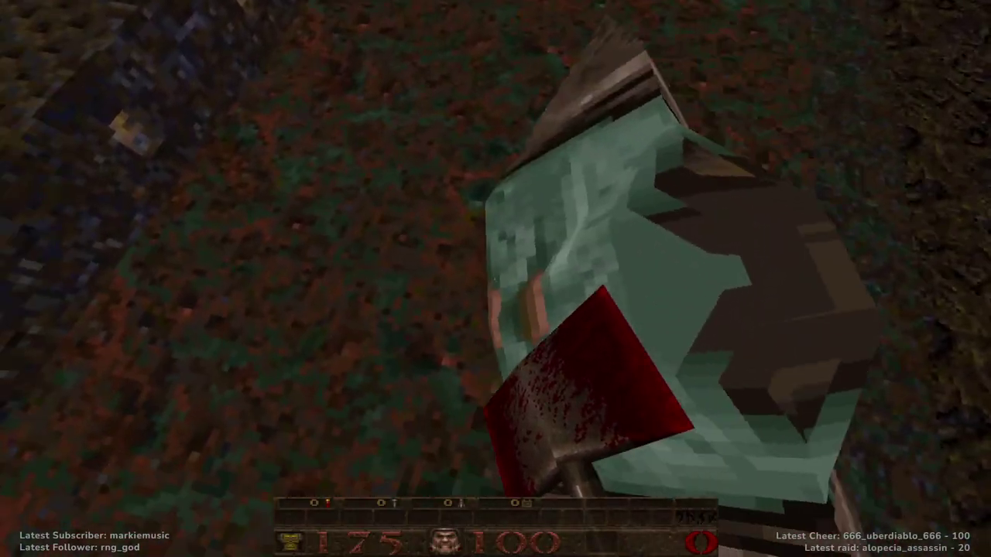
{"action": "key", "text": "w"}
{"action": "key", "text": "d"}
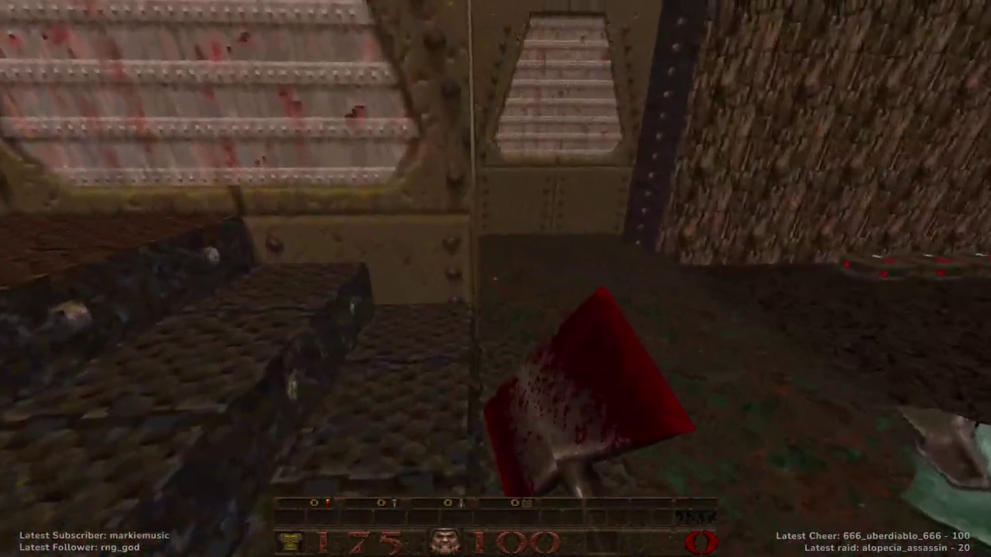
{"action": "key", "text": "a"}
{"action": "key", "text": "d"}
{"action": "key", "text": "a"}
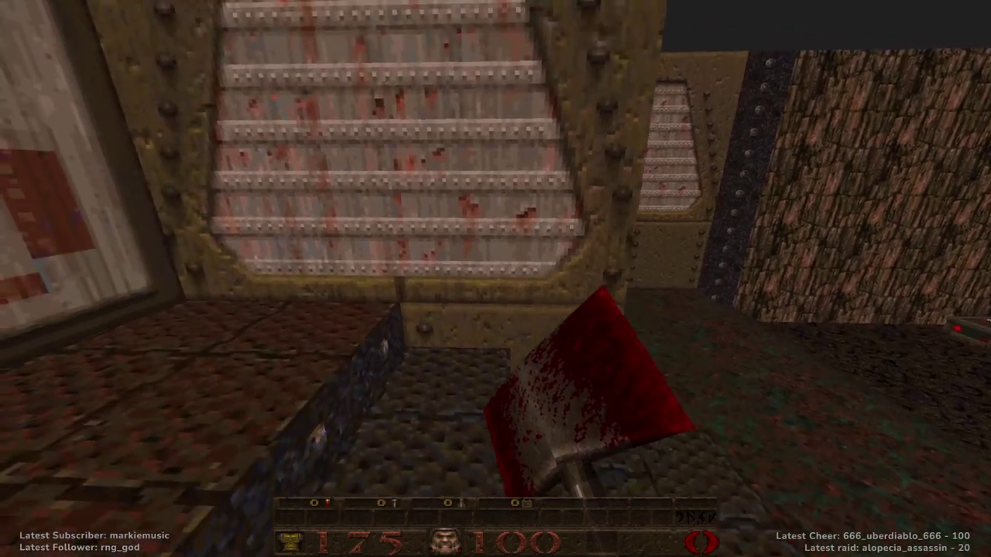
{"action": "key", "text": "d"}
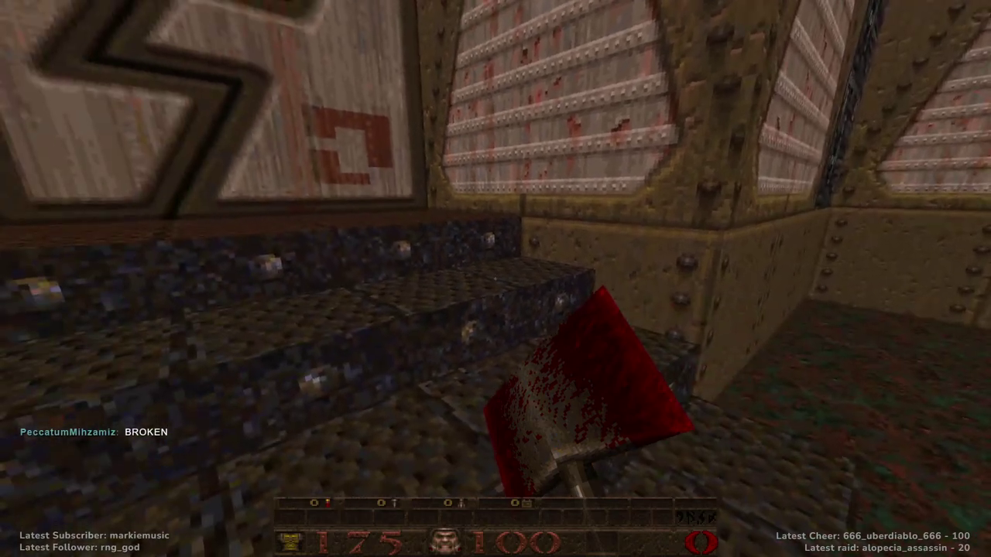
Check the steps leading up to the zigzag-patterned door from the front and across the green armor's alcove
{"action": "key", "text": "w"}
{"action": "key", "text": "s"}
{"action": "key", "text": "w"}
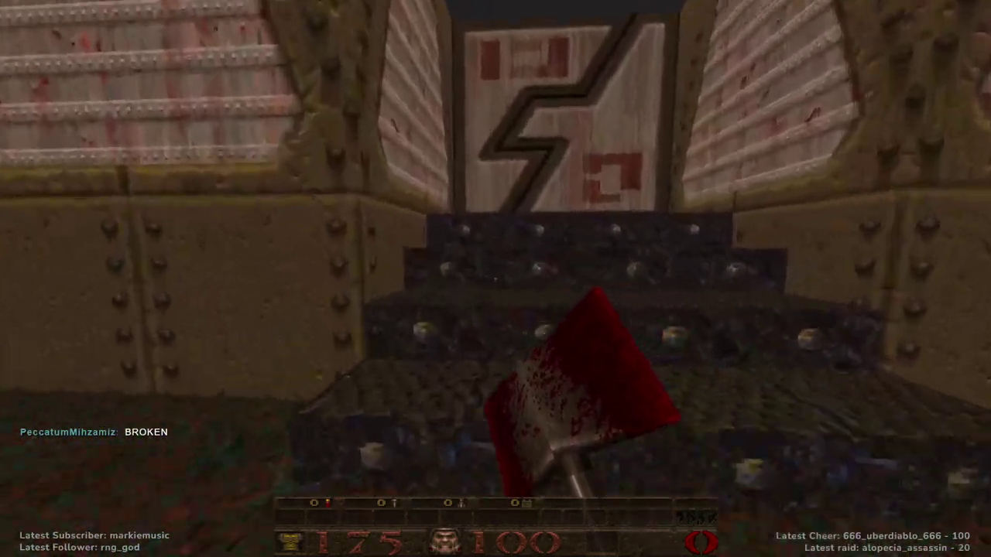
{"action": "key", "text": "w"}
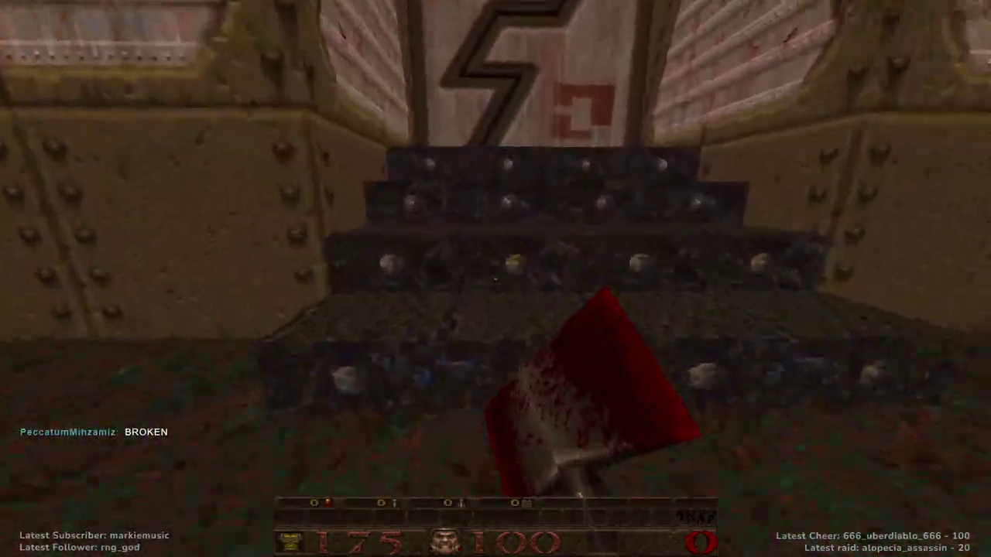
{"action": "key", "text": "w"}
{"action": "key", "text": "w"}
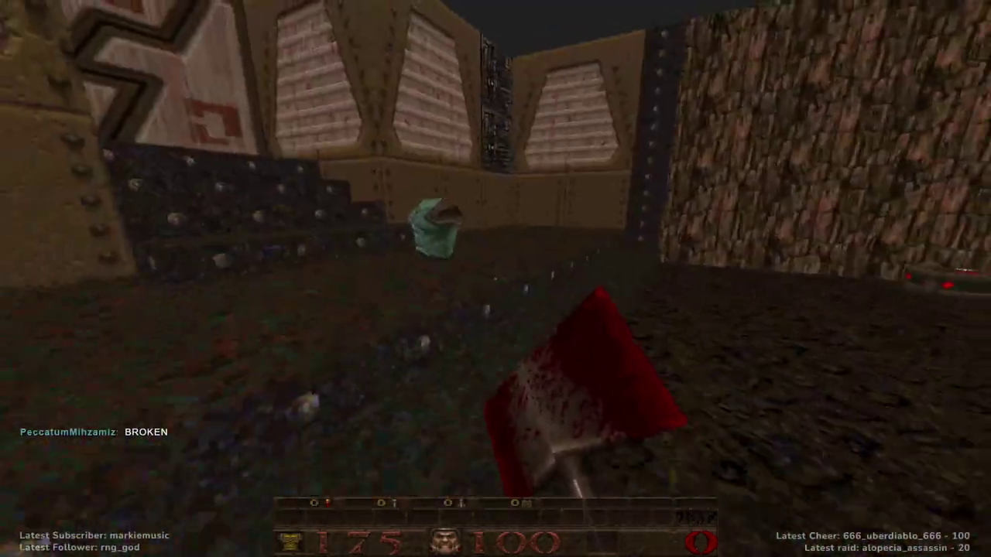
Climb the stacked crates to the high opening, visit the corpse and candle, and review the secret messages in the console
{"action": "key", "text": "w"}
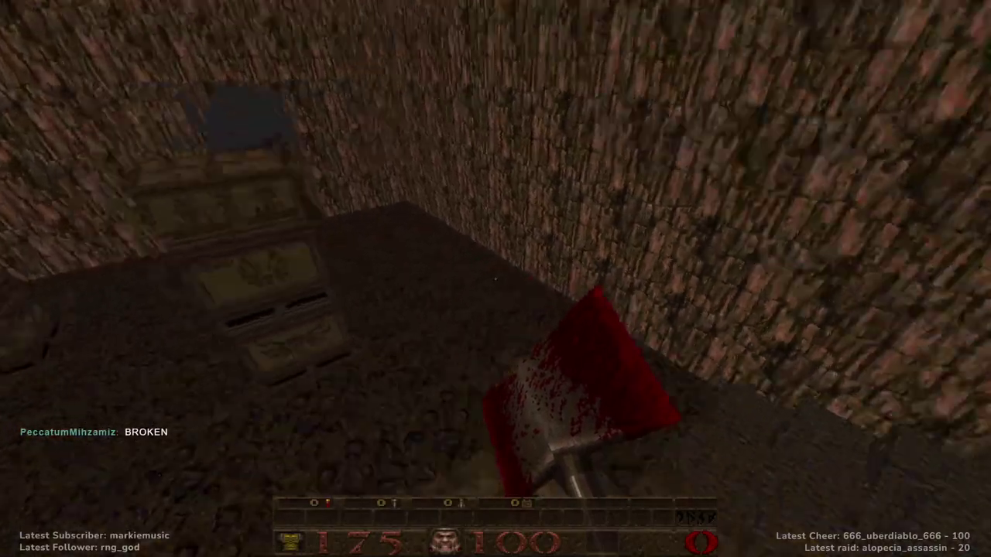
{"action": "key", "text": "w"}
{"action": "key", "text": "space"}
{"action": "key", "text": "w"}
{"action": "key", "text": "space"}
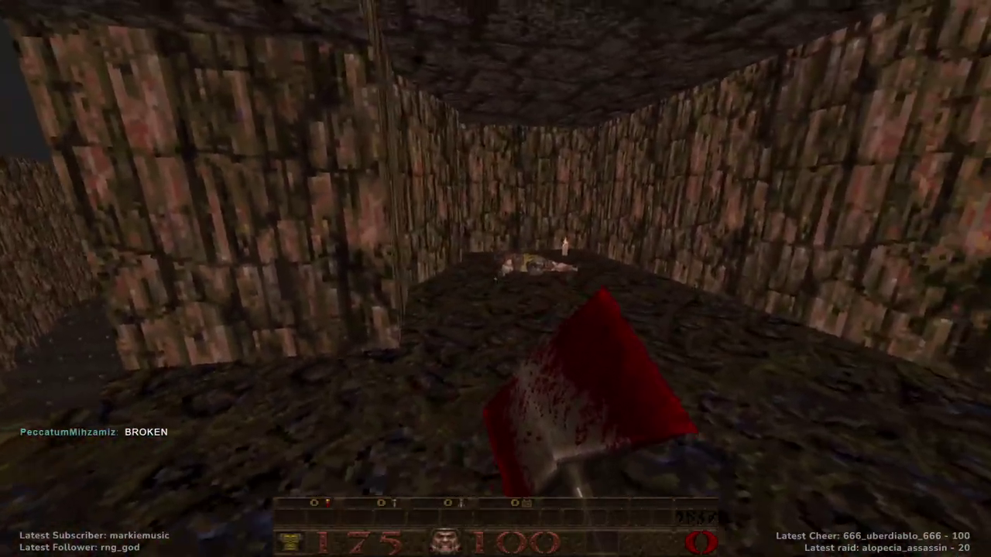
{"action": "key", "text": "w"}
{"action": "key", "text": "w"}
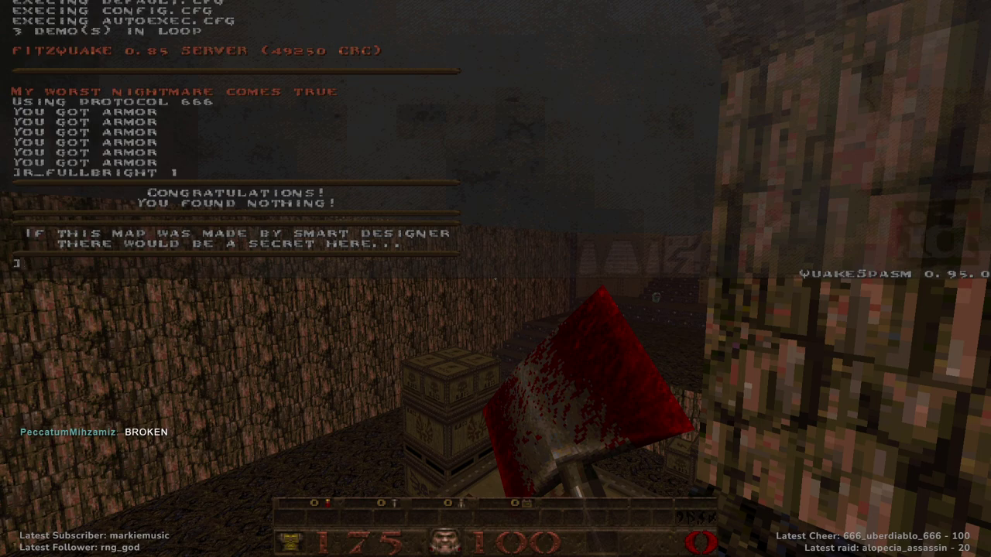
{"action": "key", "text": "grave"}
Return past the green armor to the crate room and head outside to the drop above the lower floor
{"action": "key", "text": "w"}
{"action": "key", "text": "w"}
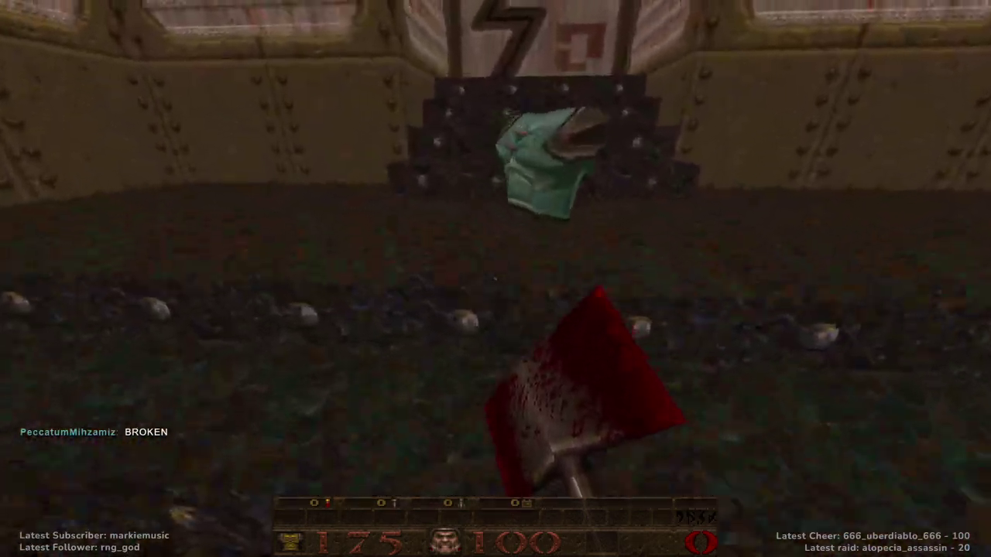
{"action": "key", "text": "w"}
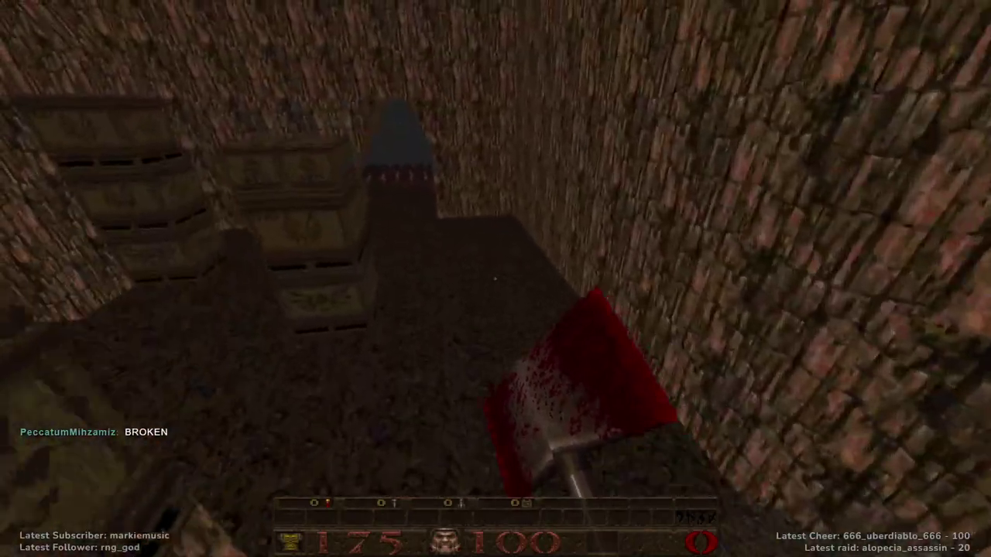
{"action": "key", "text": "w"}
{"action": "key", "text": "w"}
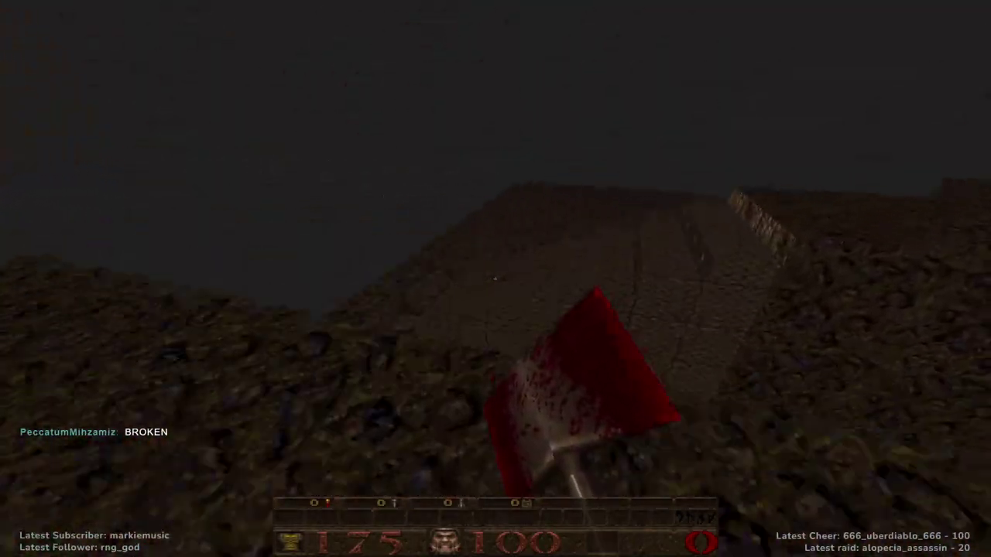
Drop to the lower floor and test walking on the studded staircase beside the rock wall
{"action": "key", "text": "w"}
{"action": "key", "text": "w"}
{"action": "key", "text": "w"}
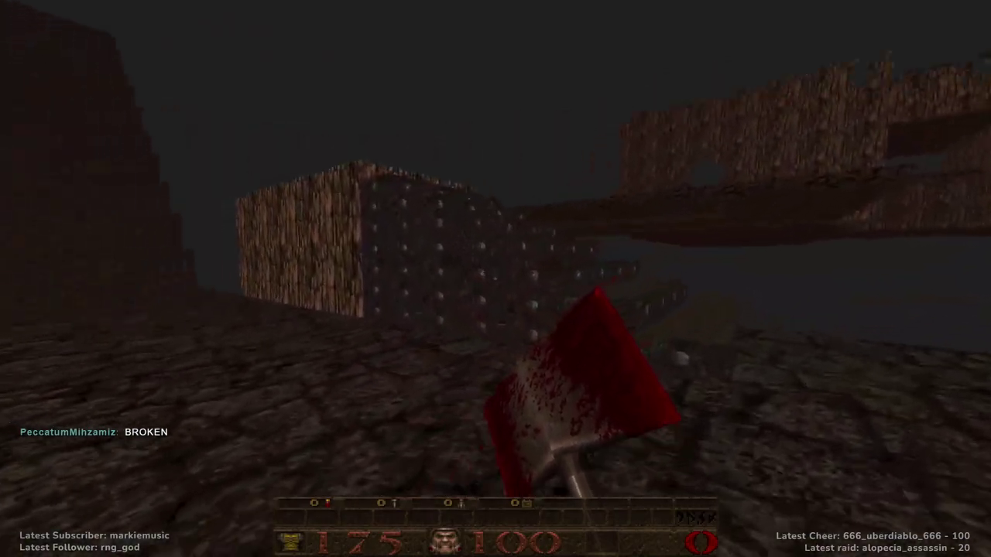
{"action": "key", "text": "w"}
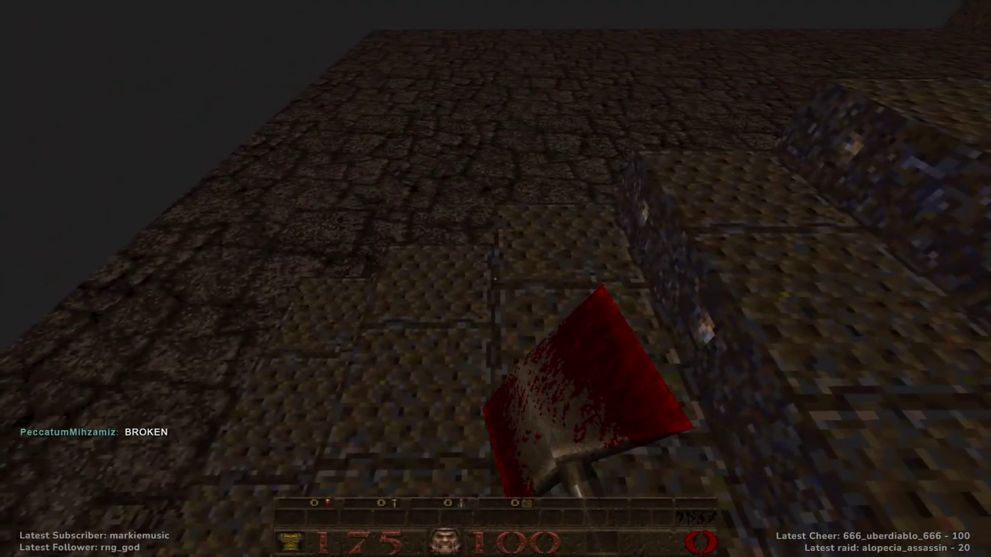
{"action": "key", "text": "w"}
{"action": "key", "text": "w"}
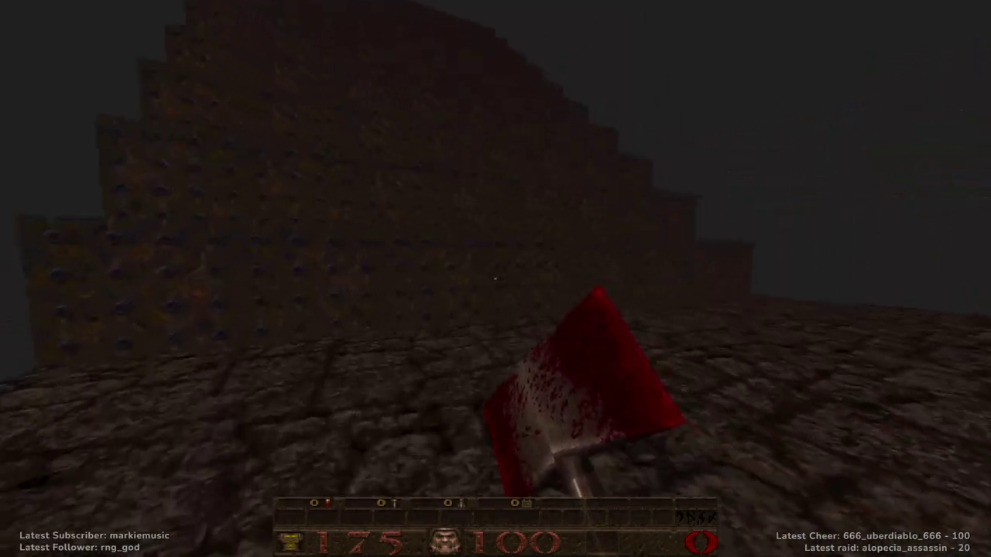
Examine the large staircase on the lower floor from its side and front, along with the rock structures opposite
{"action": "key", "text": "w"}
{"action": "key", "text": "s"}
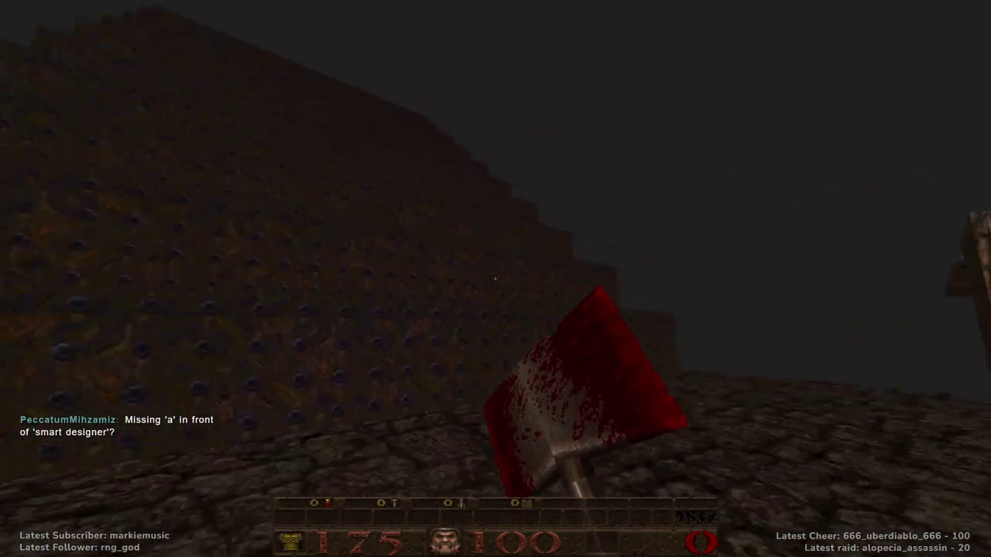
{"action": "key", "text": "w"}
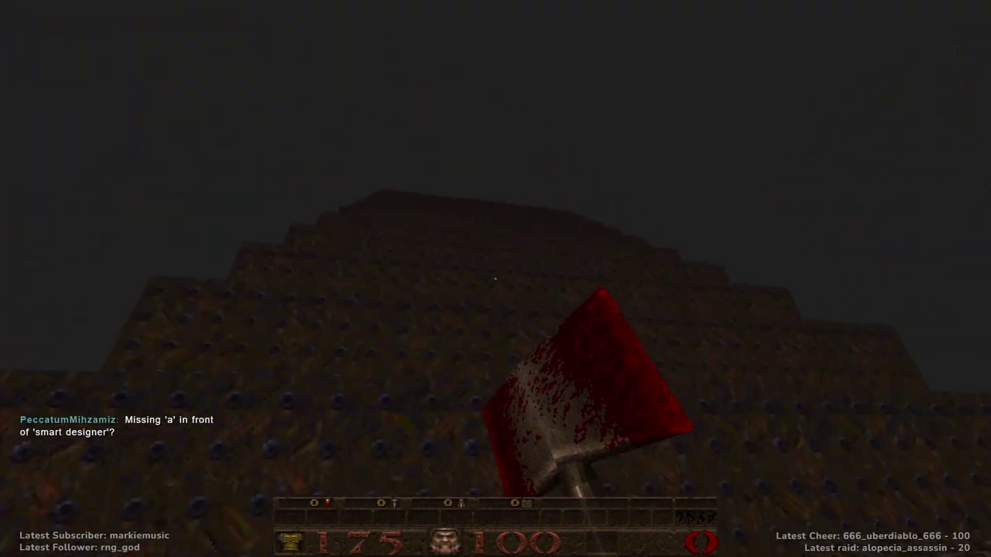
{"action": "key", "text": "w"}
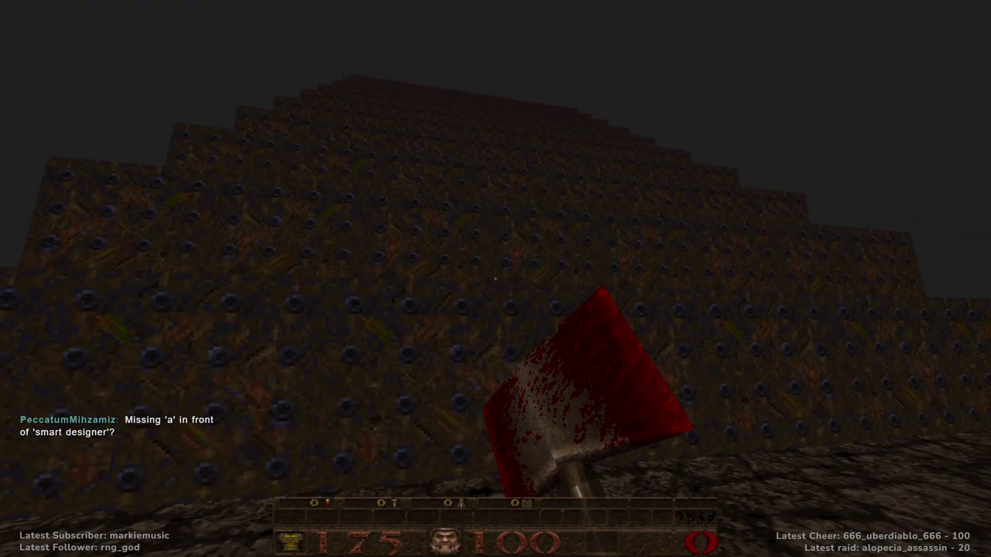
{"action": "key", "text": "w"}
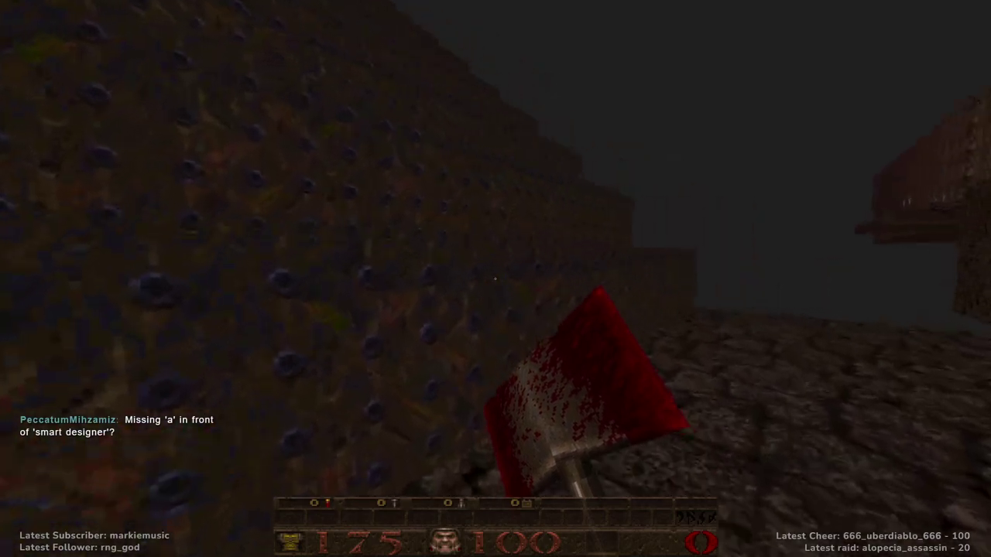
{"action": "key", "text": "w"}
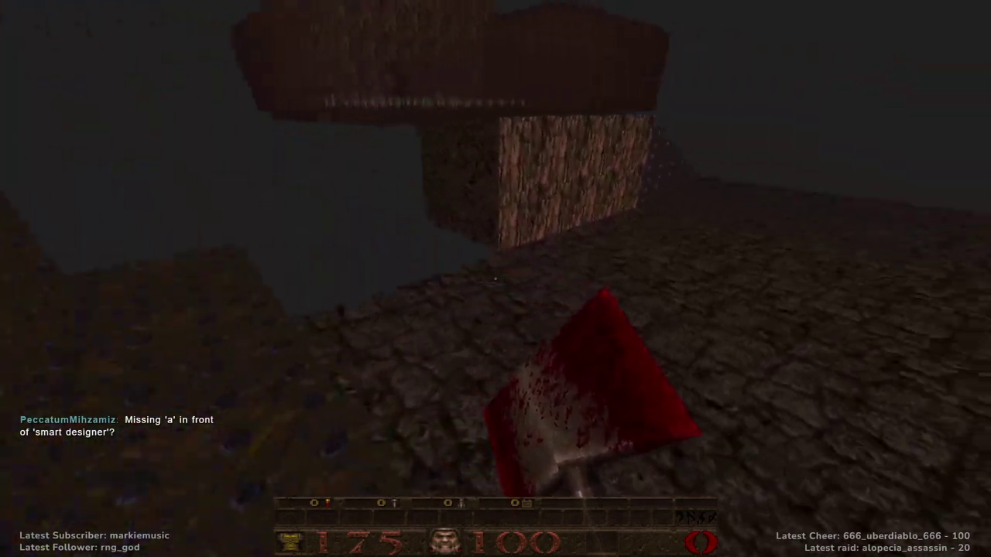
{"action": "key", "text": "w"}
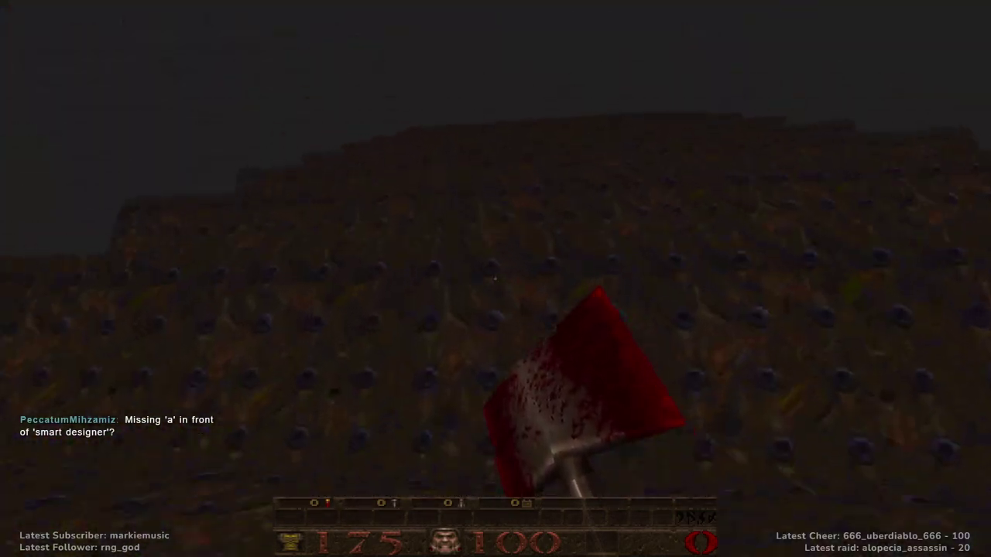
Play-test the giant staircase by running along its steps and inspecting its size and surroundings
{"action": "key", "text": "w"}
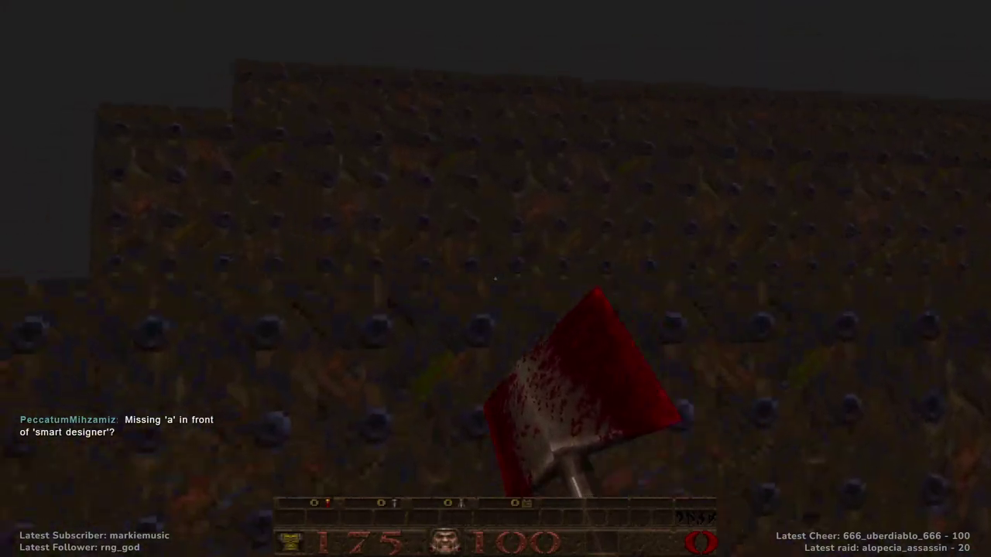
{"action": "key", "text": "w"}
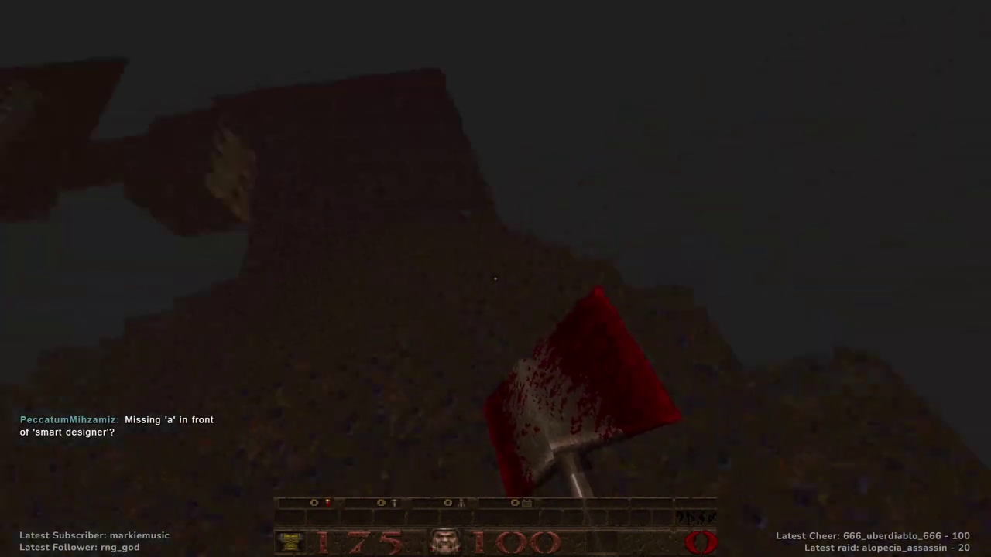
{"action": "key", "text": "w"}
{"action": "key", "text": "w"}
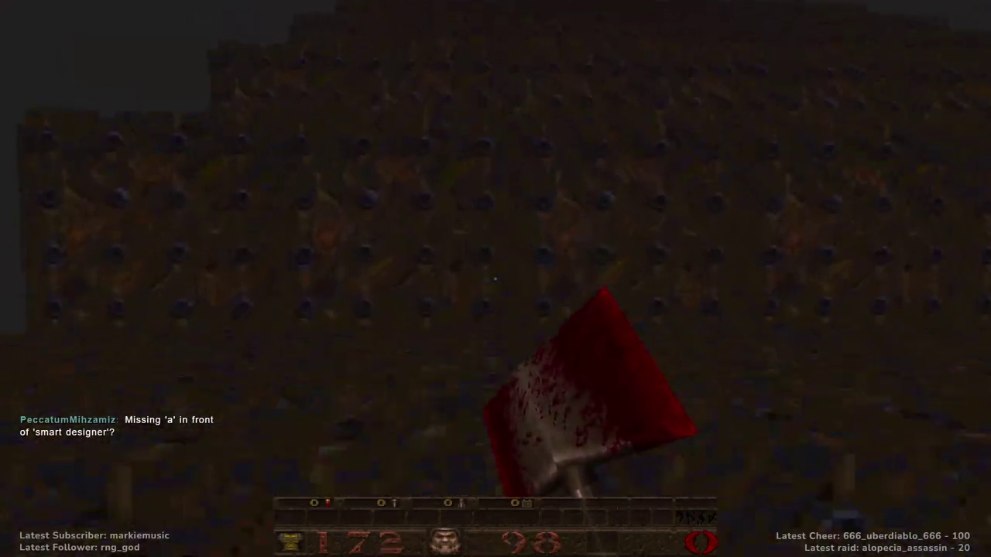
{"action": "key", "text": "w"}
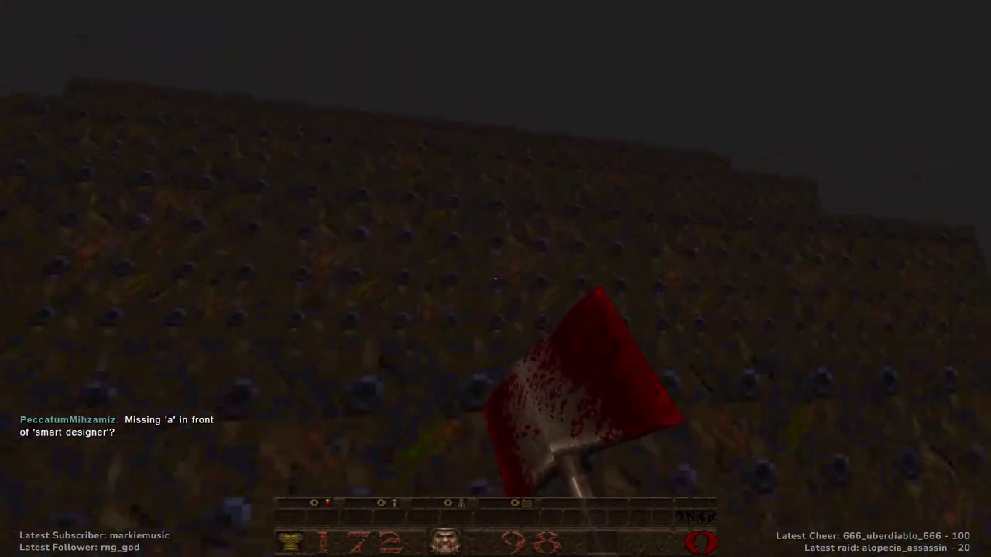
{"action": "key", "text": "w"}
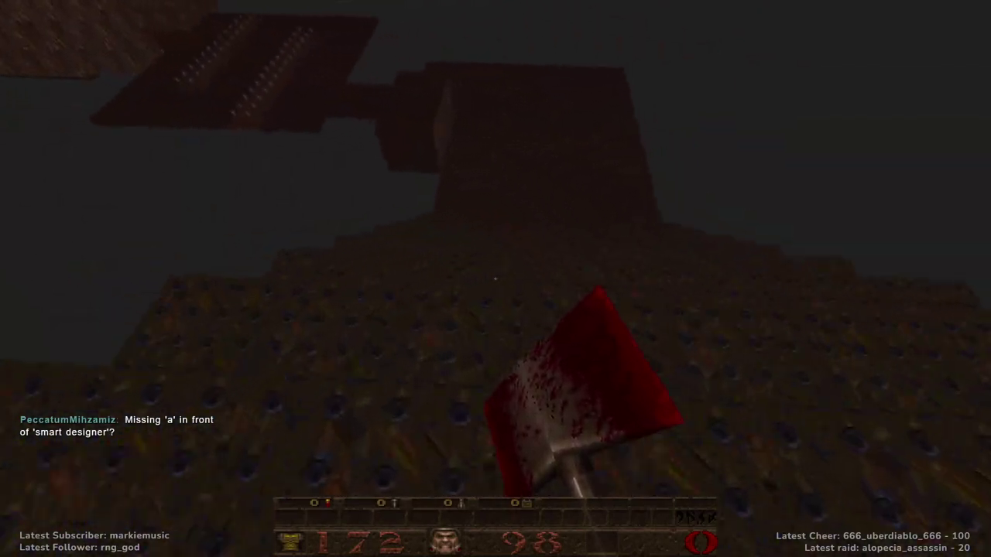
{"action": "key", "text": "w"}
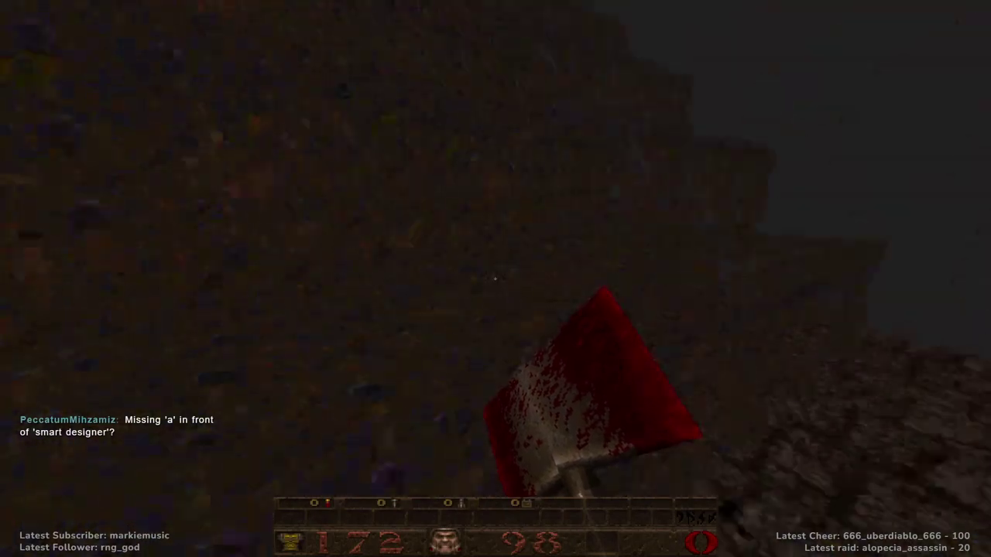
{"action": "key", "text": "w"}
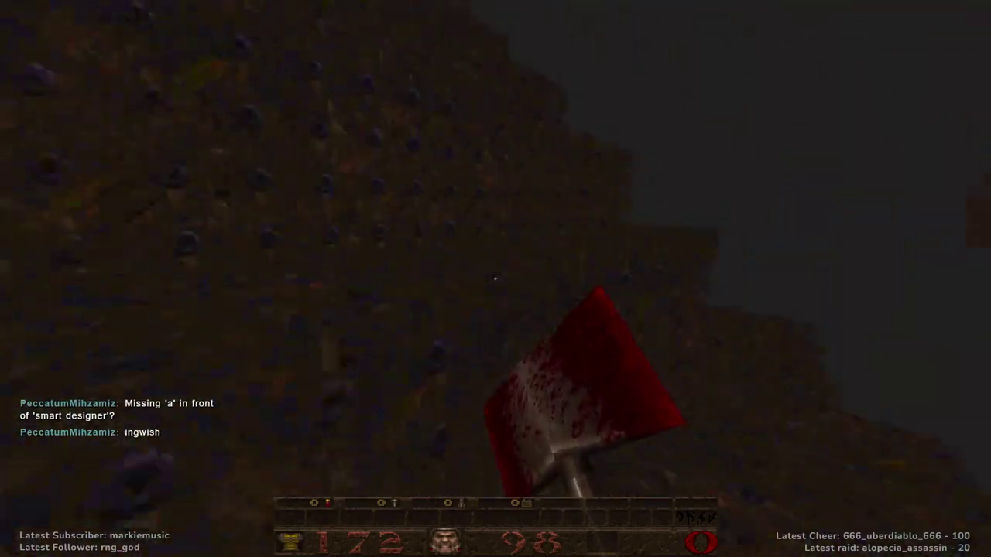
{"action": "key", "text": "w"}
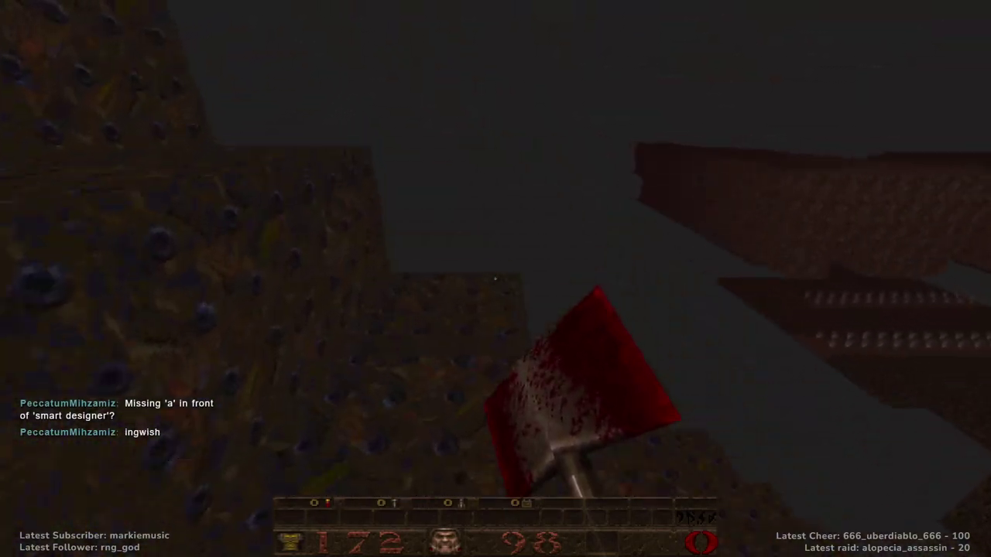
{"action": "key", "text": "w"}
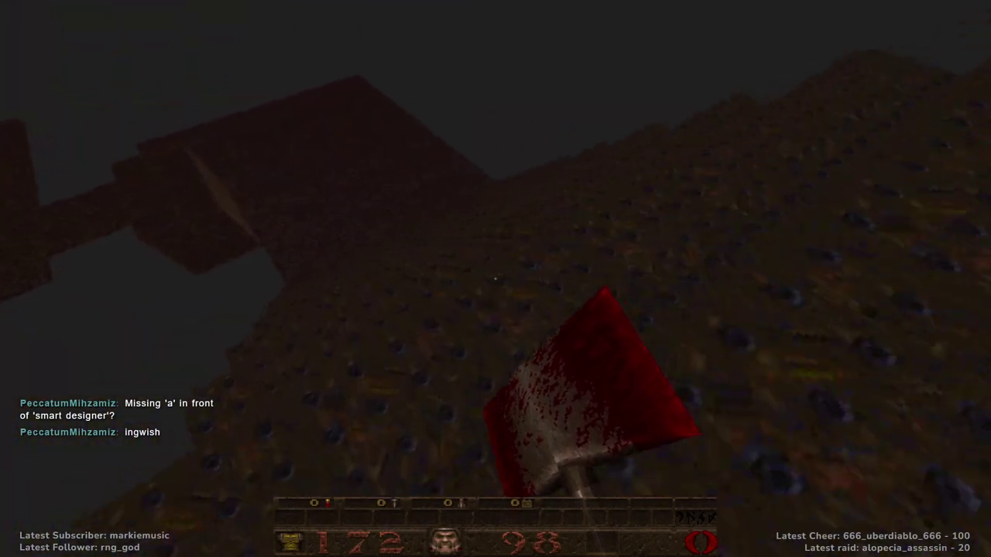
{"action": "key", "text": "w"}
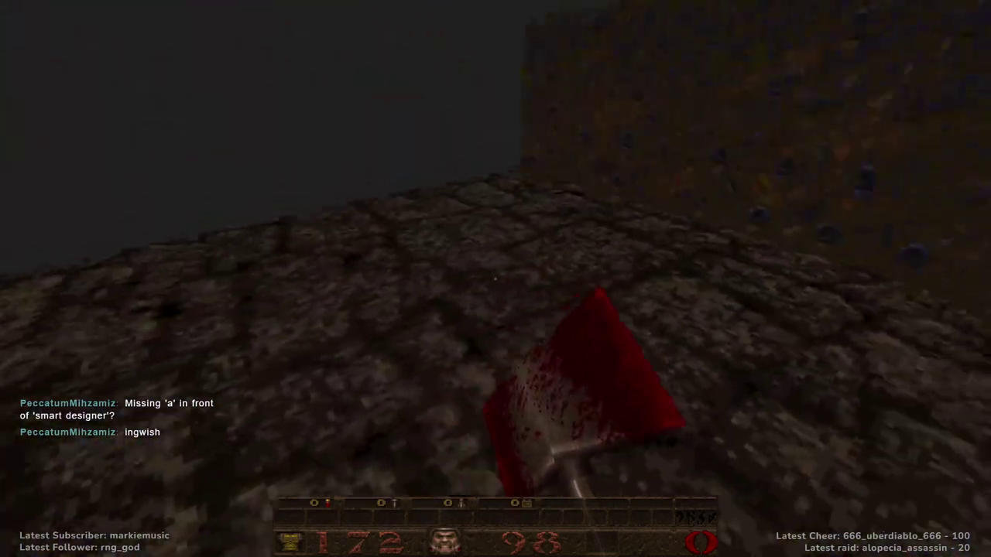
Explore the route from the stone floor up the small stairs and over the armour-shard platform
{"action": "key", "text": "w"}
{"action": "left_click", "coordinate": [495, 278]}
{"action": "key", "text": "s"}
{"action": "key", "text": "w"}
{"action": "key", "text": "w"}
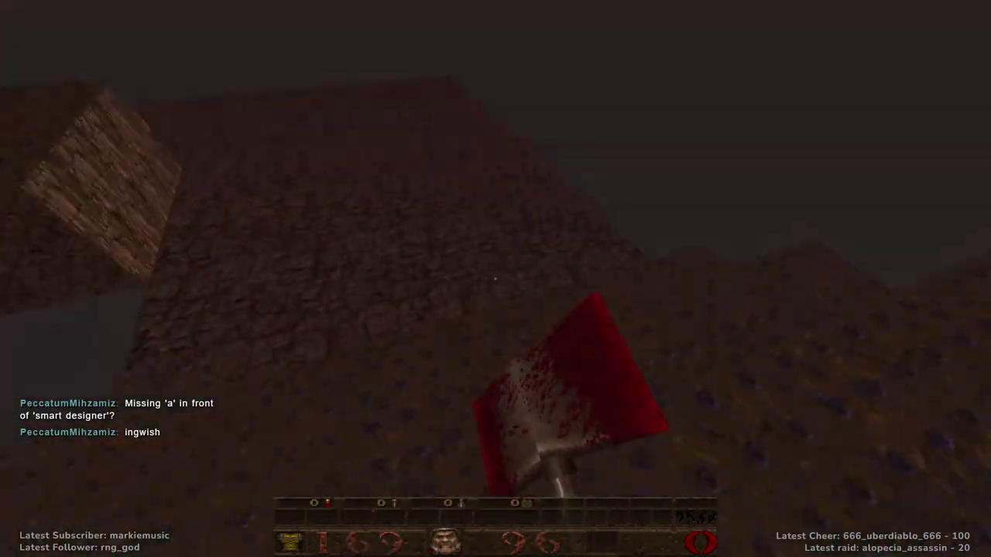
{"action": "key", "text": "w"}
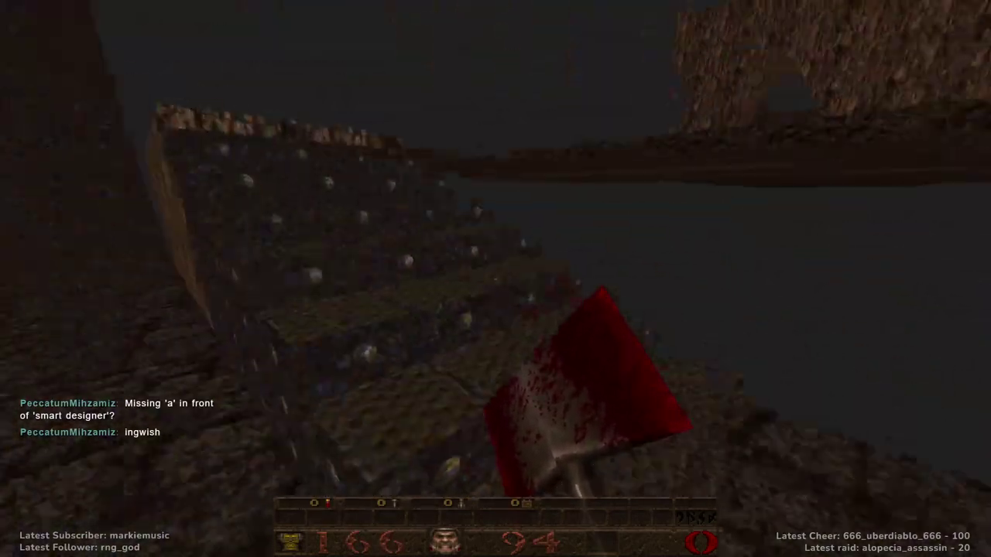
{"action": "key", "text": "w"}
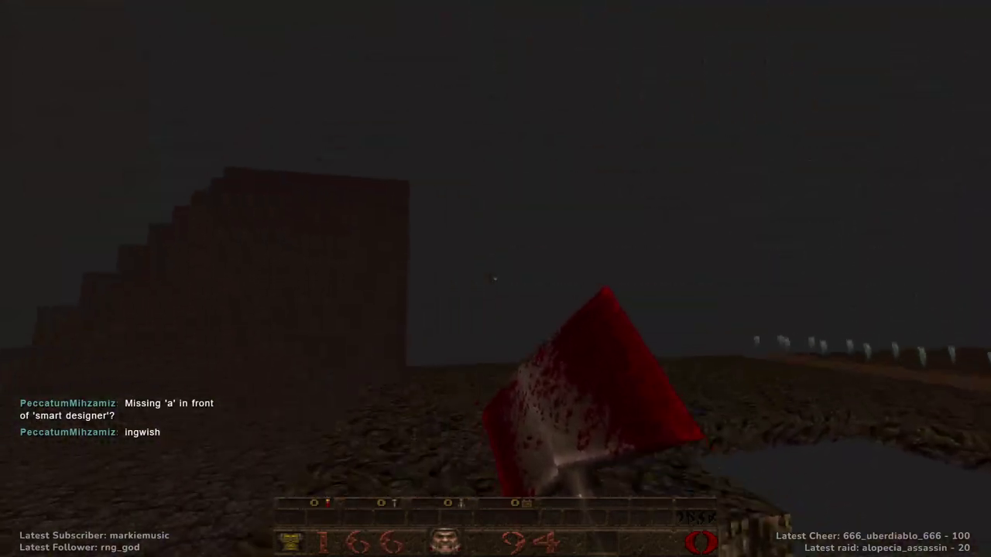
{"action": "key", "text": "w"}
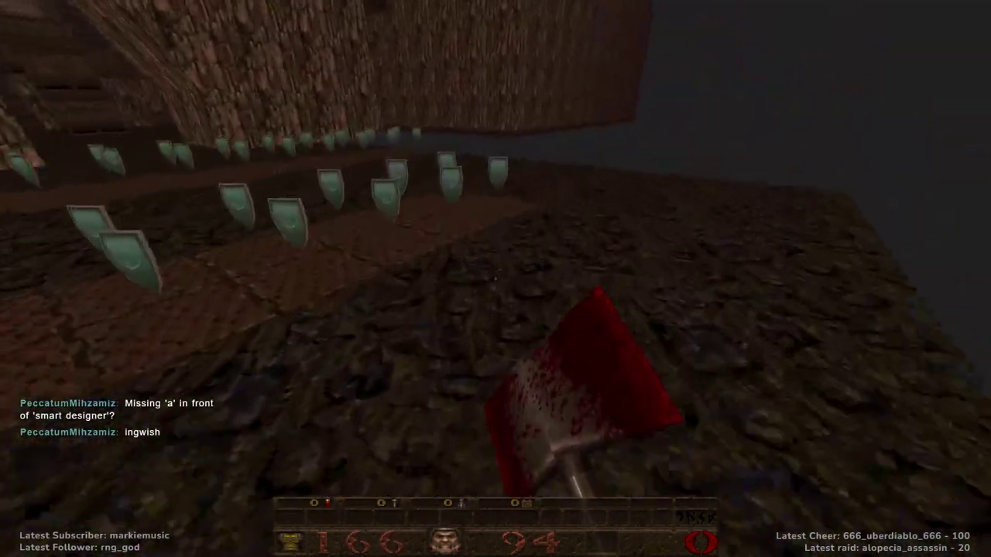
{"action": "key", "text": "w"}
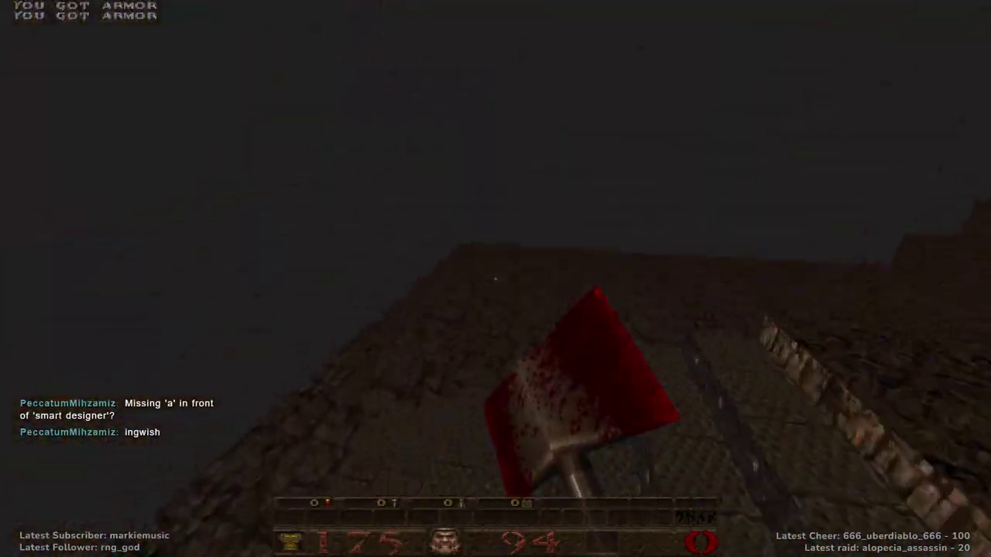
Give the player all weapons and ammo with the console command "impulse 9"
{"action": "key", "text": "grave"}
{"action": "type", "text": "impulse 9"}
{"action": "key", "text": "Return"}
{"action": "key", "text": "grave"}
Rocket-jump along the rock walls and collect the health boxes beside them
{"action": "key", "text": "space"}
{"action": "left_click", "coordinate": [495, 279]}
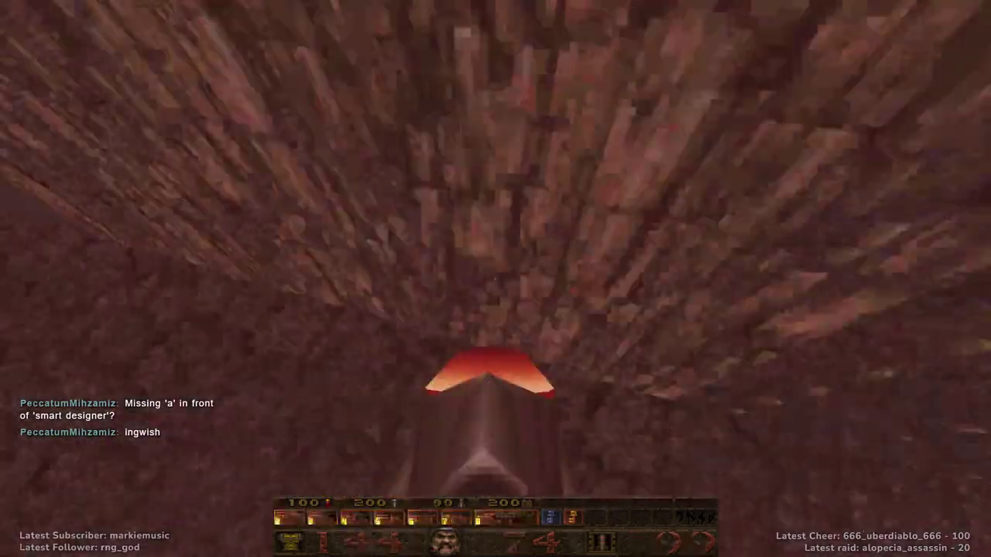
{"action": "left_click", "coordinate": [496, 278]}
{"action": "left_click", "coordinate": [496, 279]}
{"action": "left_click", "coordinate": [495, 278]}
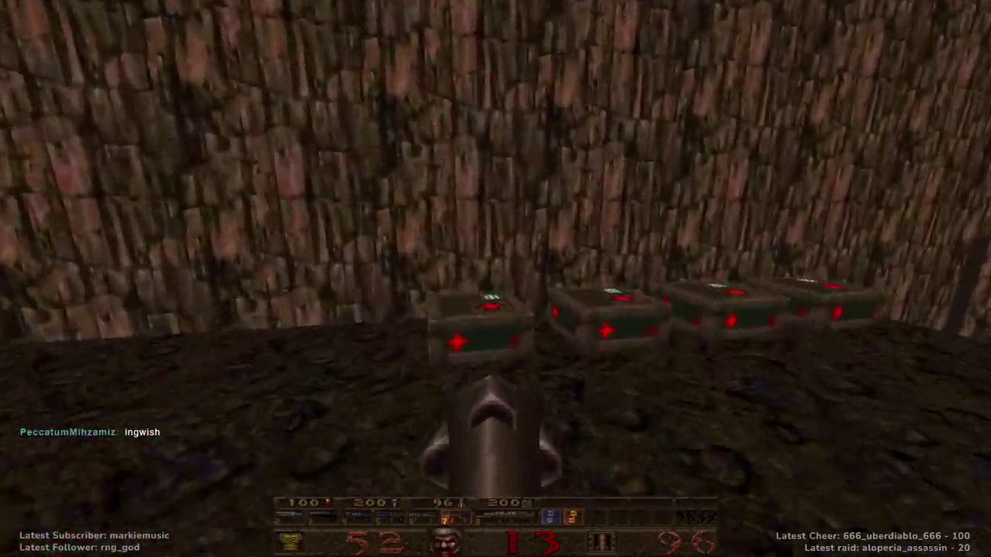
{"action": "key", "text": "w"}
{"action": "key", "text": "space"}
{"action": "left_click", "coordinate": [495, 279]}
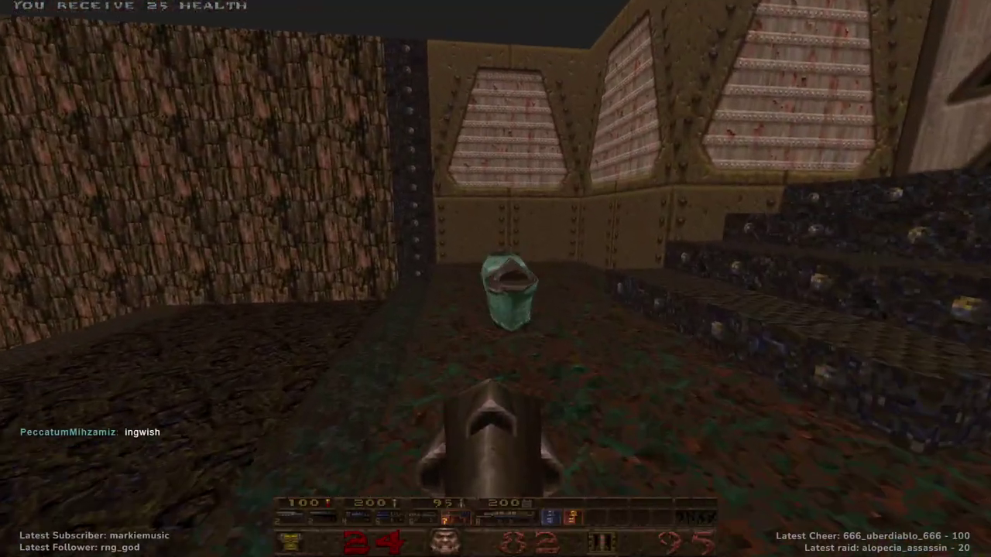
Pick up the green armour and run past the armour shards back to the giant staircase
{"action": "key", "text": "w"}
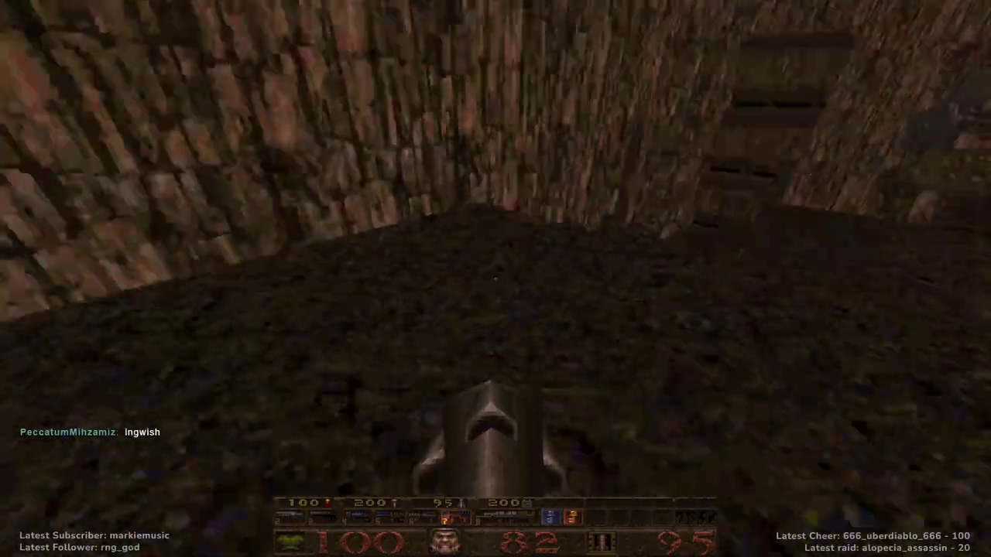
{"action": "key", "text": "w"}
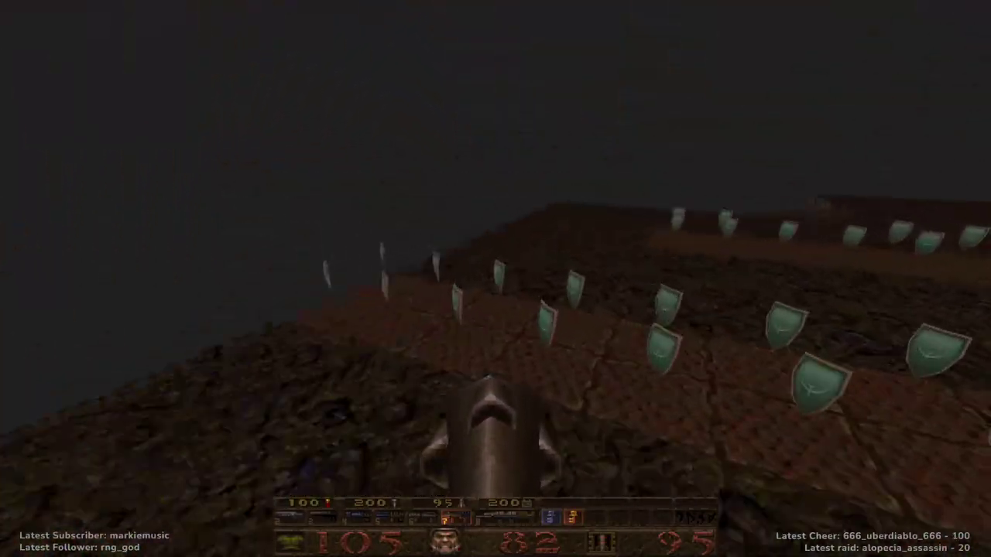
{"action": "key", "text": "w"}
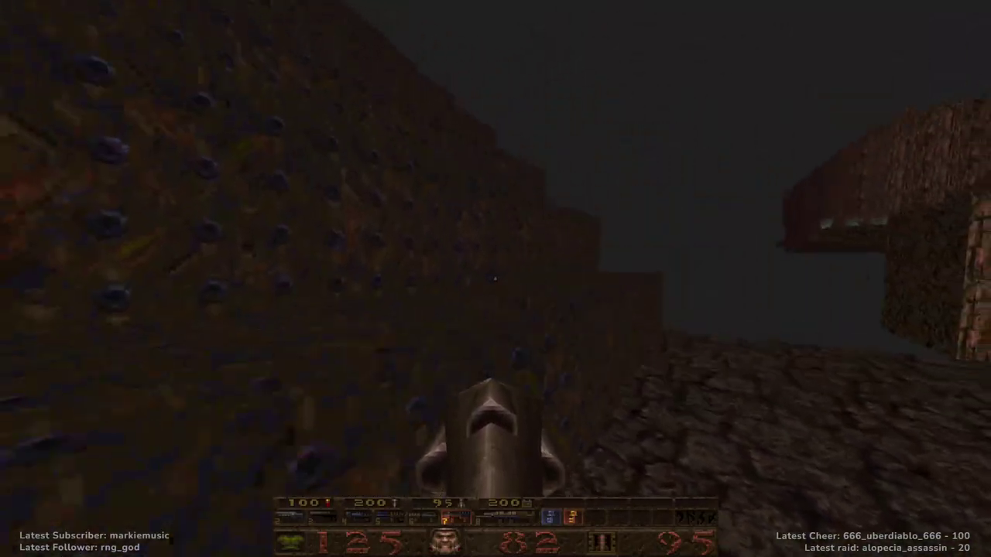
{"action": "key", "text": "a"}
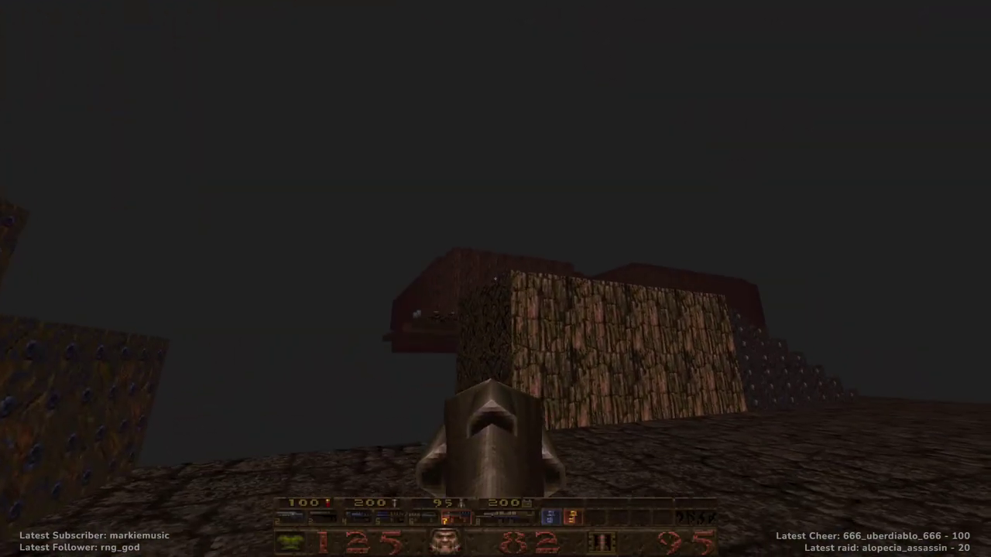
Leave the game and return to the TrenchBroom map editor
{"action": "key", "text": "Escape"}
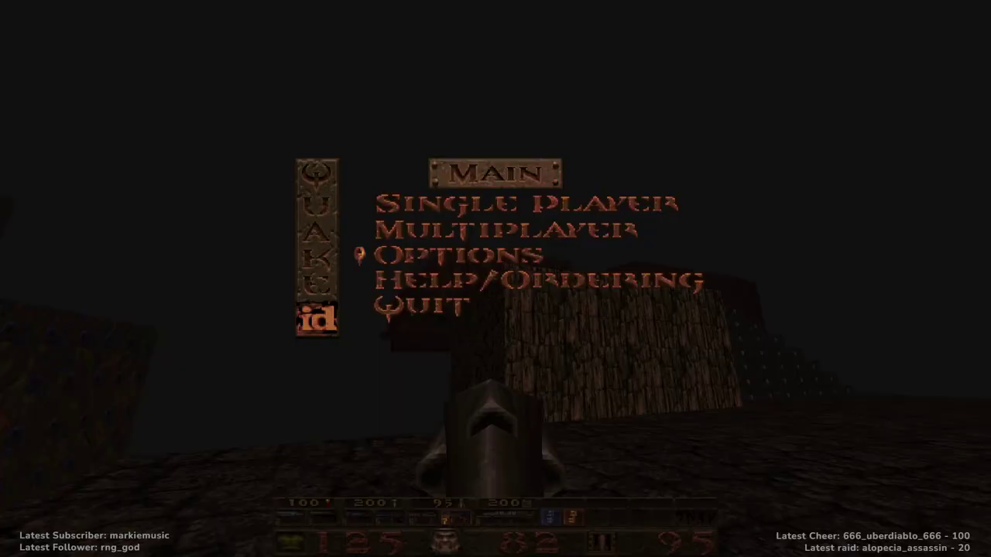
{"action": "key", "text": "Return"}
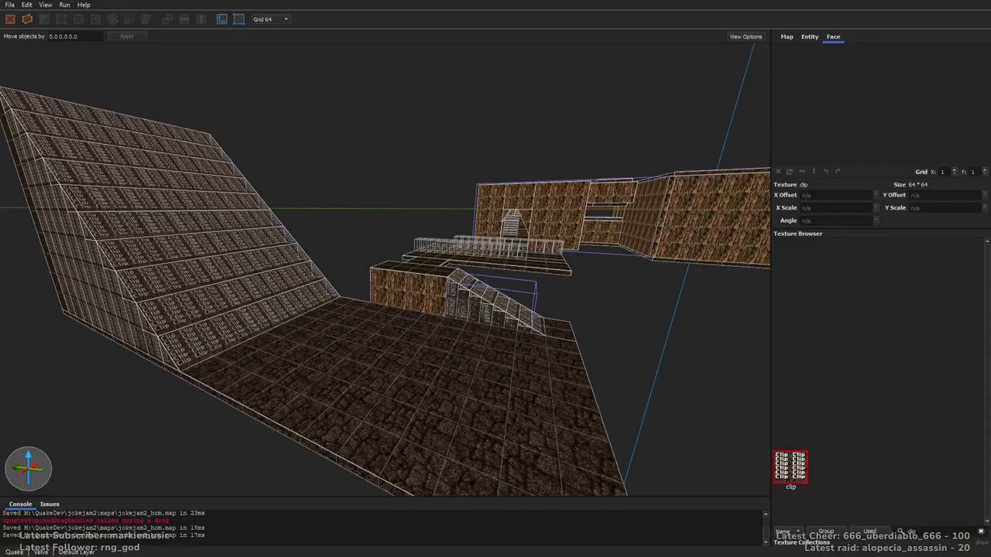
Select all brushes of the giant clip-covered staircase, move them well away from the stone floor, and deselect them
{"action": "right_click_drag", "start_coordinate": [384, 219], "coordinate": [536, 167]}
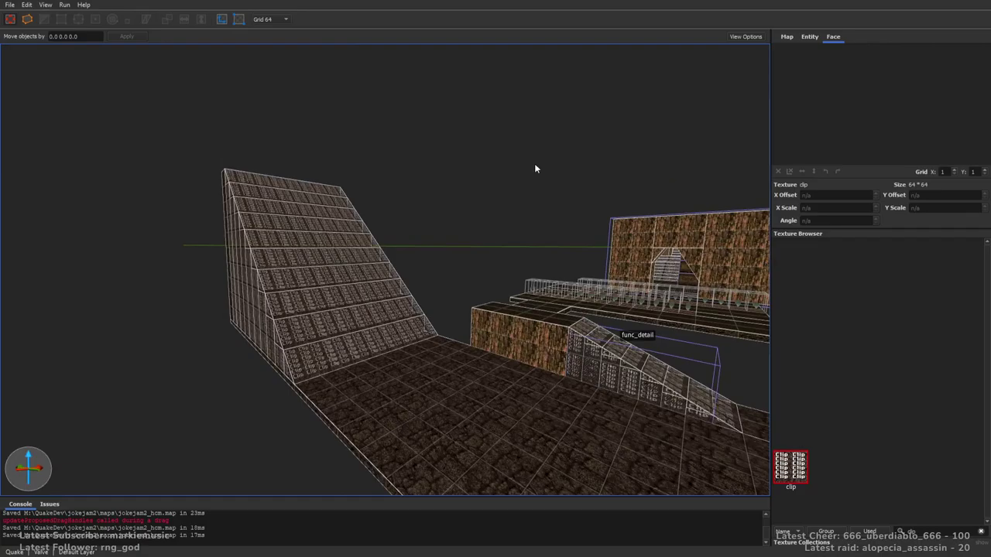
{"action": "right_click_drag", "start_coordinate": [442, 285], "coordinate": [464, 270]}
{"action": "key", "text": "a"}
{"action": "key", "text": "w"}
{"action": "key", "text": "s"}
{"action": "left_click_drag", "start_coordinate": [449, 278], "coordinate": [199, 292]}
{"action": "key", "text": "s"}
{"action": "left_click_drag", "start_coordinate": [458, 328], "coordinate": [475, 178], "text": "shift"}
{"action": "key", "text": "ctrl+e"}
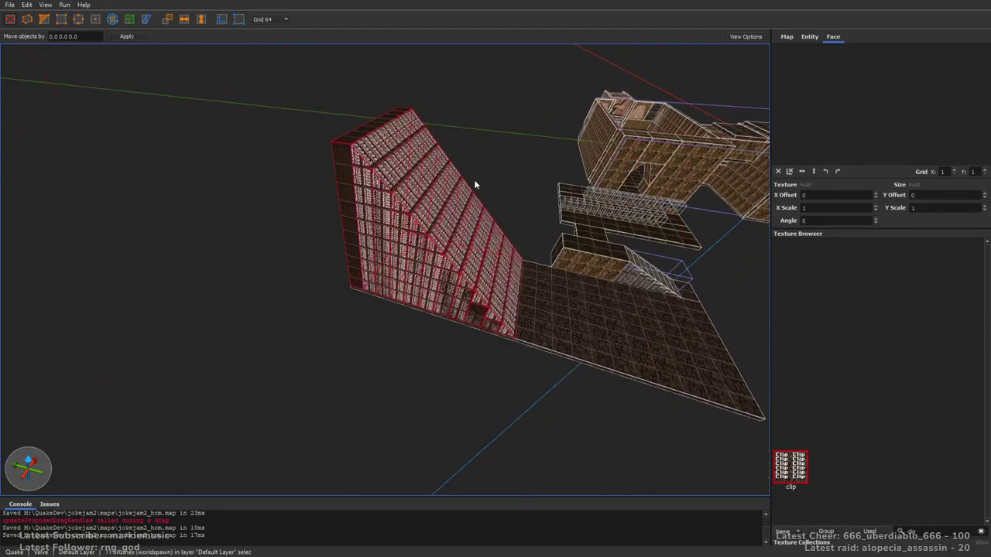
{"action": "left_click_drag", "start_coordinate": [468, 308], "coordinate": [167, 210]}
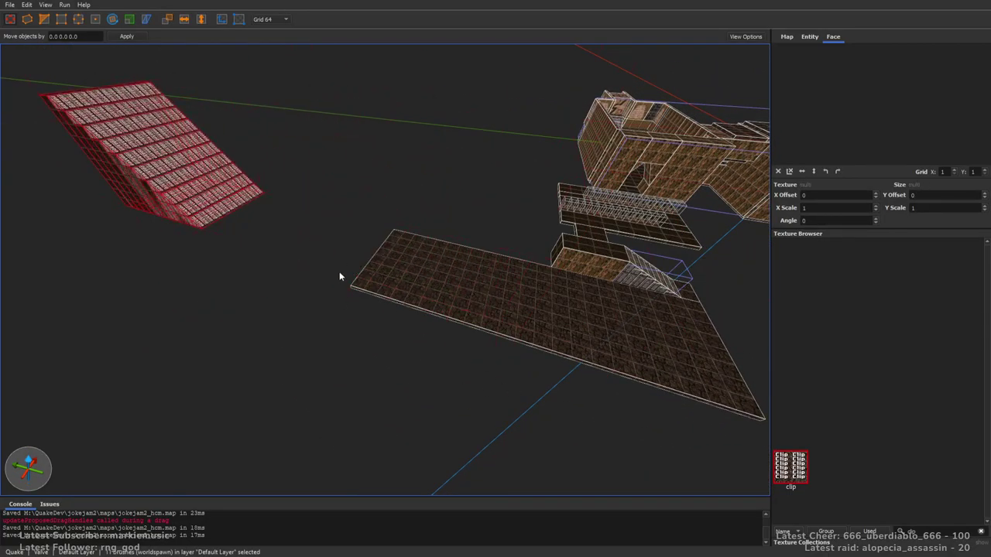
{"action": "right_click_drag", "start_coordinate": [306, 365], "coordinate": [316, 338]}
{"action": "left_click_drag", "start_coordinate": [179, 342], "coordinate": [175, 297]}
{"action": "left_click", "coordinate": [465, 329]}
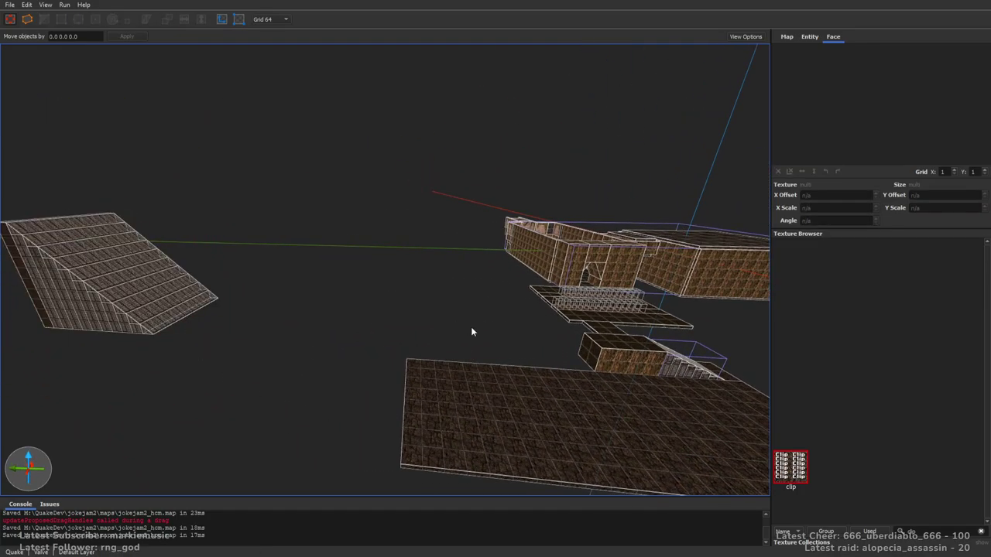
Shorten the large stone floor brush by pulling its free edge in toward the rock block
{"action": "right_click_drag", "start_coordinate": [465, 329], "coordinate": [462, 354]}
{"action": "key", "text": "w"}
{"action": "left_click", "coordinate": [458, 339]}
{"action": "left_click_drag", "start_coordinate": [174, 260], "coordinate": [438, 291], "text": "shift"}
{"action": "key", "text": "d"}
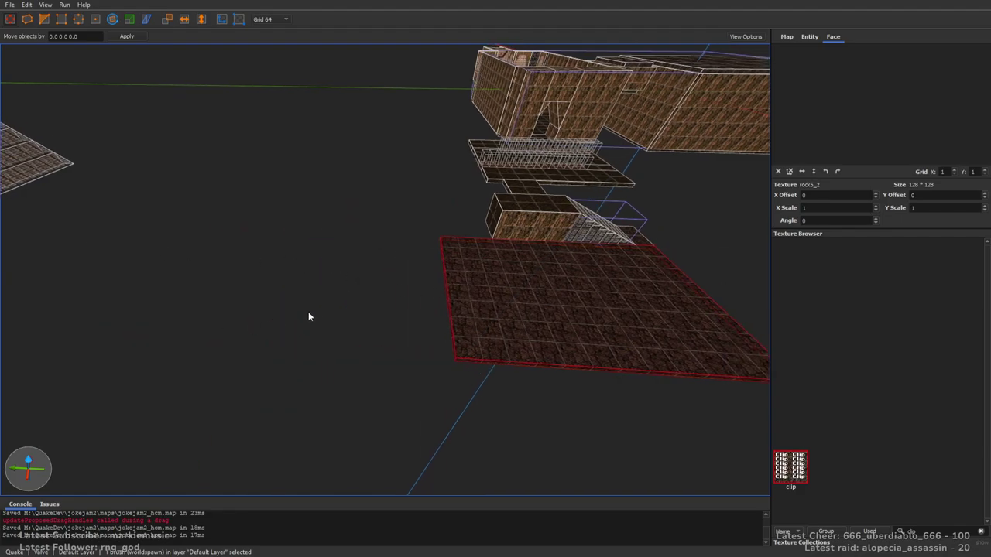
{"action": "key", "text": "d"}
{"action": "key", "text": "w"}
{"action": "key", "text": "Escape"}
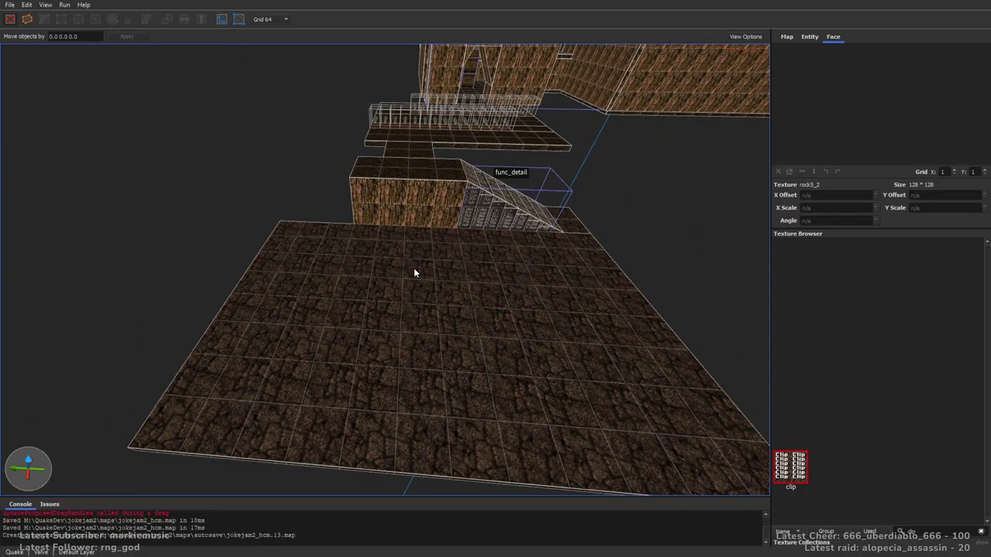
Select the trigger_once brush in the rock alcove and examine its entity properties
{"action": "key", "text": "w"}
{"action": "mouse_move", "coordinate": [457, 222]}
{"action": "right_mouse_down"}
{"action": "mouse_move", "coordinate": [430, 242]}
{"action": "mouse_move", "coordinate": [471, 254]}
{"action": "mouse_move", "coordinate": [444, 284]}
{"action": "mouse_move", "coordinate": [461, 271]}
{"action": "mouse_move", "coordinate": [409, 234]}
{"action": "right_mouse_up"}
{"action": "key", "text": "w"}
{"action": "key", "text": "s"}
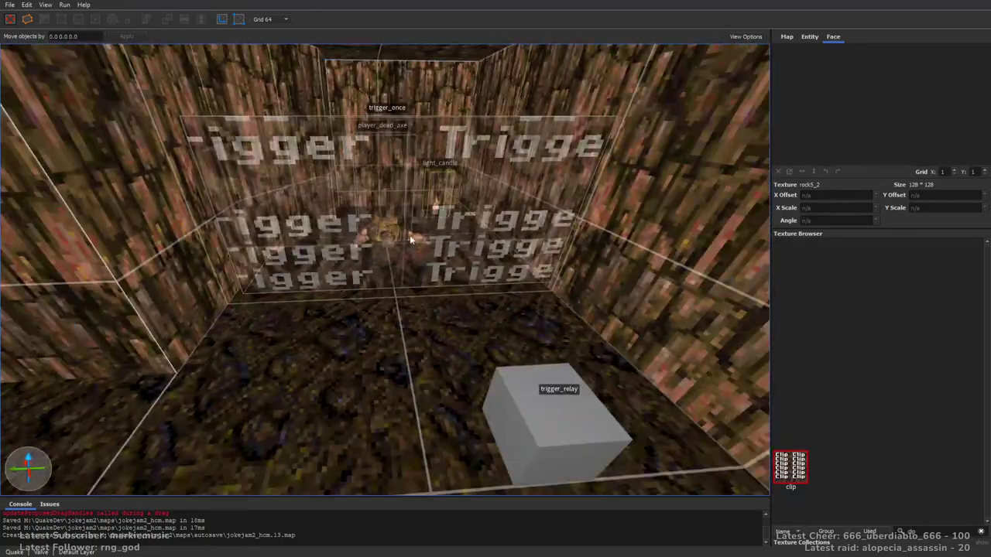
{"action": "left_click", "coordinate": [409, 235]}
{"action": "left_click", "coordinate": [811, 37]}
{"action": "right_click_drag", "start_coordinate": [482, 259], "coordinate": [508, 278]}
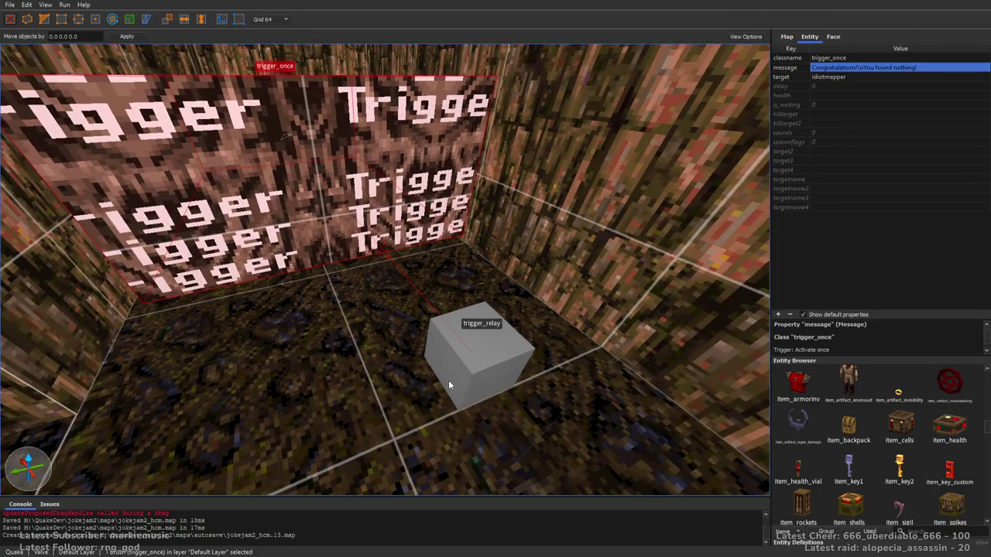
Insert "a" before "smart designer" in the trigger_relay's message, deselect the entity, and save the map
{"action": "left_click", "coordinate": [451, 380]}
{"action": "double_click", "coordinate": [876, 79]}
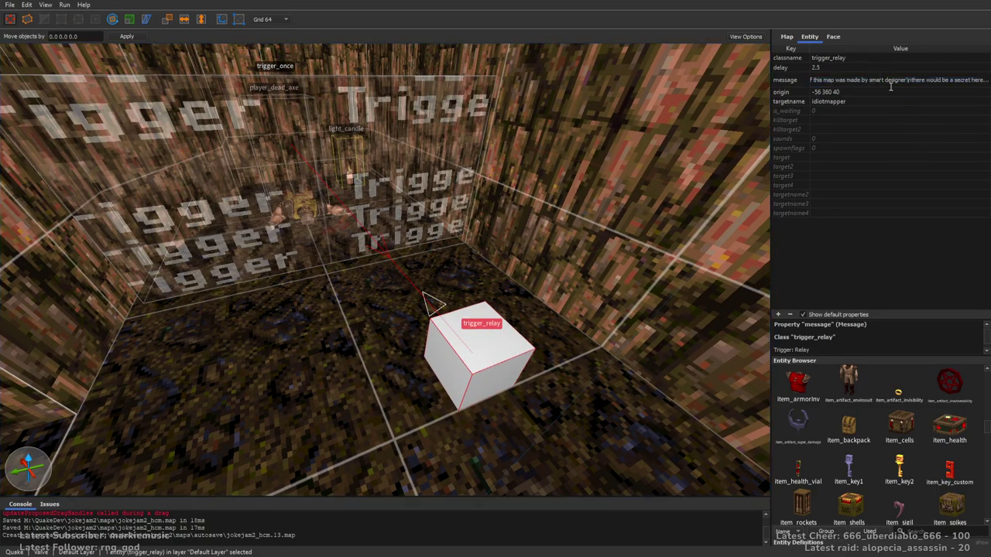
{"action": "type", "text": "a"}
{"action": "left_click", "coordinate": [892, 92]}
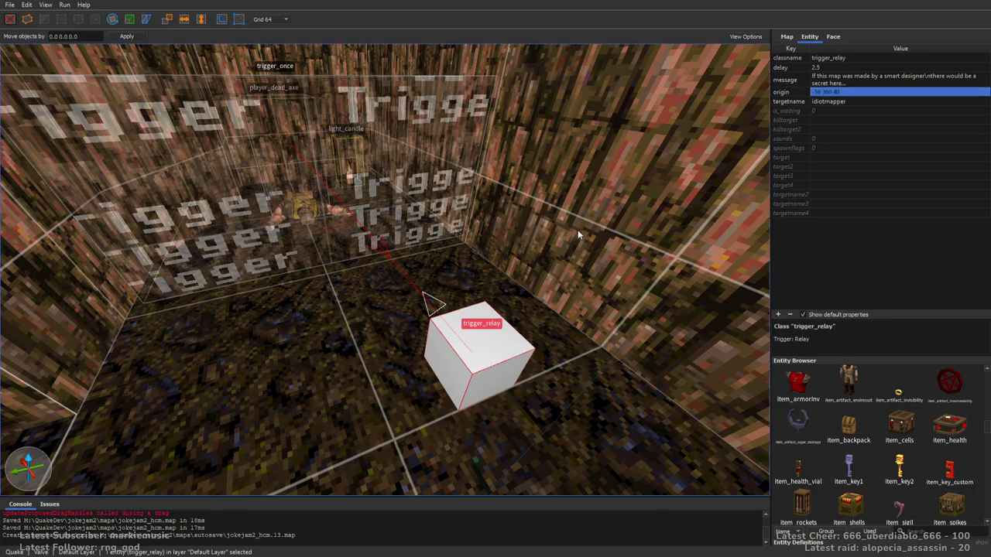
{"action": "right_click_drag", "start_coordinate": [579, 234], "coordinate": [548, 228]}
{"action": "key", "text": "Escape"}
{"action": "key", "text": "ctrl+s"}
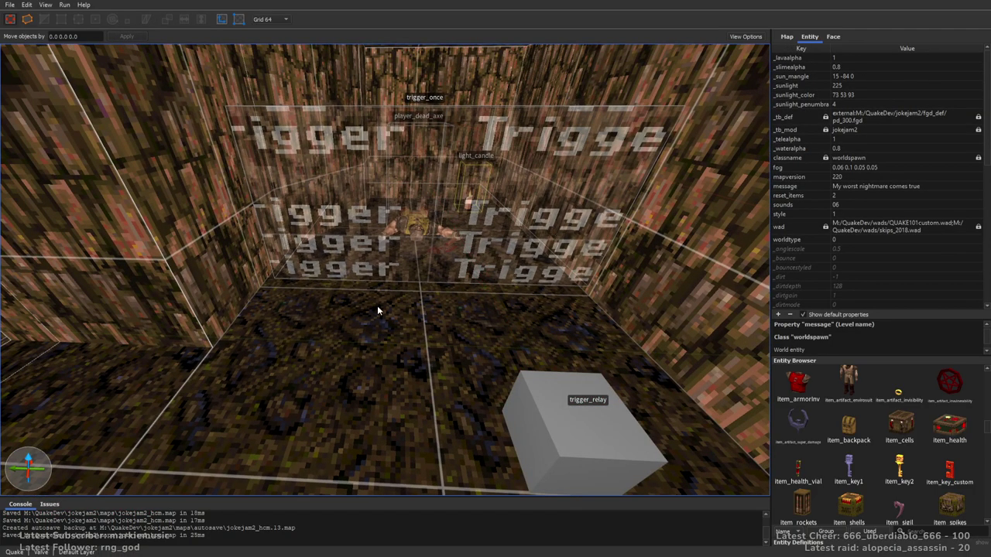
Examine the rock alcove with the trigger_relay and its opening above the crate yard from several sides
{"action": "right_click_drag", "start_coordinate": [397, 307], "coordinate": [360, 359]}
{"action": "right_click_drag", "start_coordinate": [319, 326], "coordinate": [407, 312]}
{"action": "key", "text": "s"}
{"action": "key", "text": "w"}
{"action": "mouse_move", "coordinate": [332, 346]}
{"action": "right_mouse_down"}
{"action": "mouse_move", "coordinate": [359, 356]}
{"action": "mouse_move", "coordinate": [334, 359]}
{"action": "mouse_move", "coordinate": [302, 305]}
{"action": "mouse_move", "coordinate": [420, 339]}
{"action": "right_mouse_up"}
{"action": "key", "text": "w"}
{"action": "mouse_move", "coordinate": [612, 304]}
{"action": "right_mouse_down"}
{"action": "mouse_move", "coordinate": [506, 305]}
{"action": "mouse_move", "coordinate": [496, 270]}
{"action": "right_mouse_up"}
{"action": "key", "text": "s"}
{"action": "key", "text": "w"}
{"action": "mouse_move", "coordinate": [337, 288]}
{"action": "right_mouse_down"}
{"action": "mouse_move", "coordinate": [527, 281]}
{"action": "mouse_move", "coordinate": [422, 288]}
{"action": "mouse_move", "coordinate": [433, 329]}
{"action": "mouse_move", "coordinate": [446, 331]}
{"action": "mouse_move", "coordinate": [424, 297]}
{"action": "mouse_move", "coordinate": [354, 310]}
{"action": "mouse_move", "coordinate": [375, 311]}
{"action": "mouse_move", "coordinate": [194, 311]}
{"action": "mouse_move", "coordinate": [311, 295]}
{"action": "mouse_move", "coordinate": [514, 308]}
{"action": "mouse_move", "coordinate": [504, 277]}
{"action": "mouse_move", "coordinate": [429, 315]}
{"action": "mouse_move", "coordinate": [435, 269]}
{"action": "mouse_move", "coordinate": [384, 342]}
{"action": "mouse_move", "coordinate": [400, 329]}
{"action": "right_mouse_up"}
{"action": "key", "text": "w"}
{"action": "scroll", "coordinate": [445, 333], "scroll_direction": "down", "scroll_amount": 3}
{"action": "key", "text": "w"}
{"action": "key", "text": "w"}
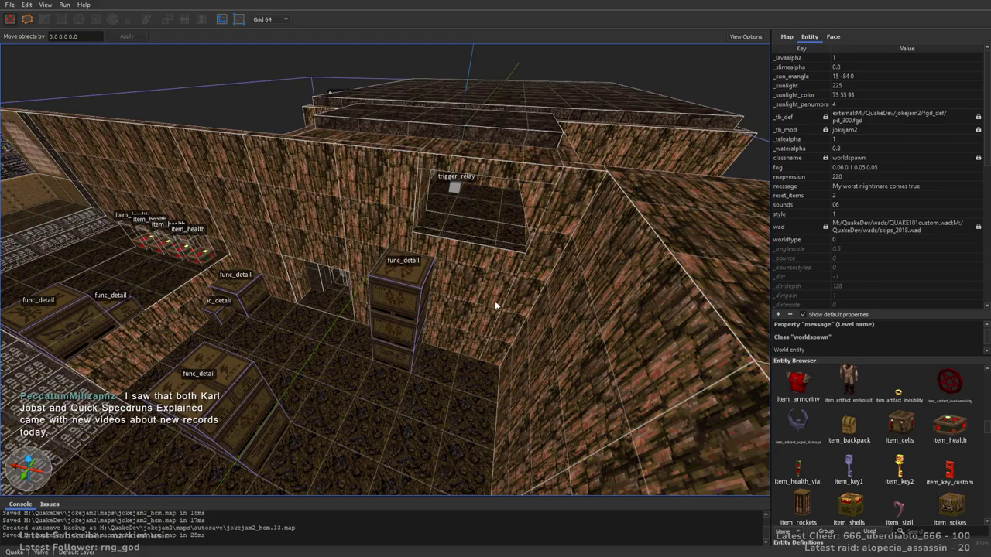
{"action": "right_click_drag", "start_coordinate": [444, 292], "coordinate": [509, 277]}
{"action": "right_click_drag", "start_coordinate": [524, 240], "coordinate": [462, 235]}
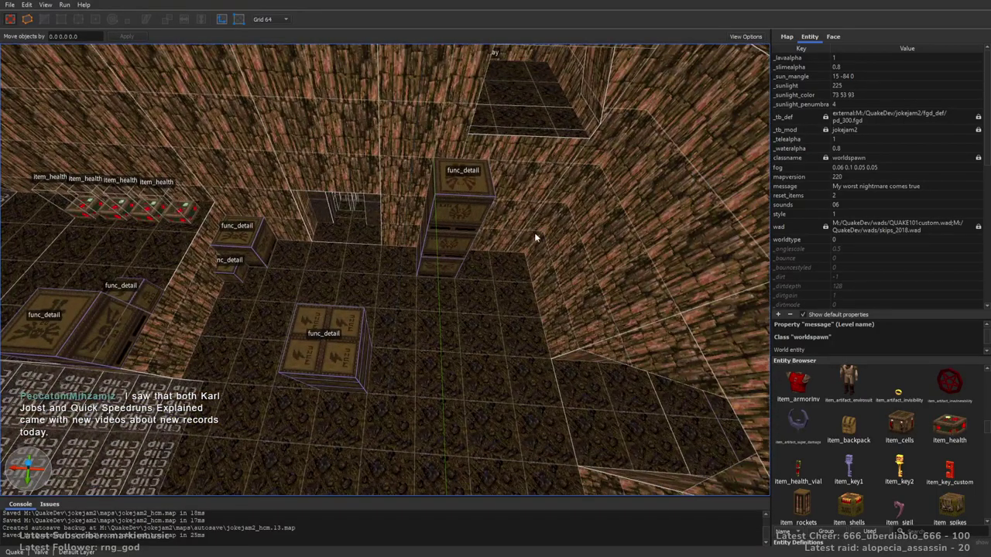
{"action": "right_click_drag", "start_coordinate": [535, 236], "coordinate": [557, 209]}
{"action": "key", "text": "s"}
{"action": "key", "text": "d"}
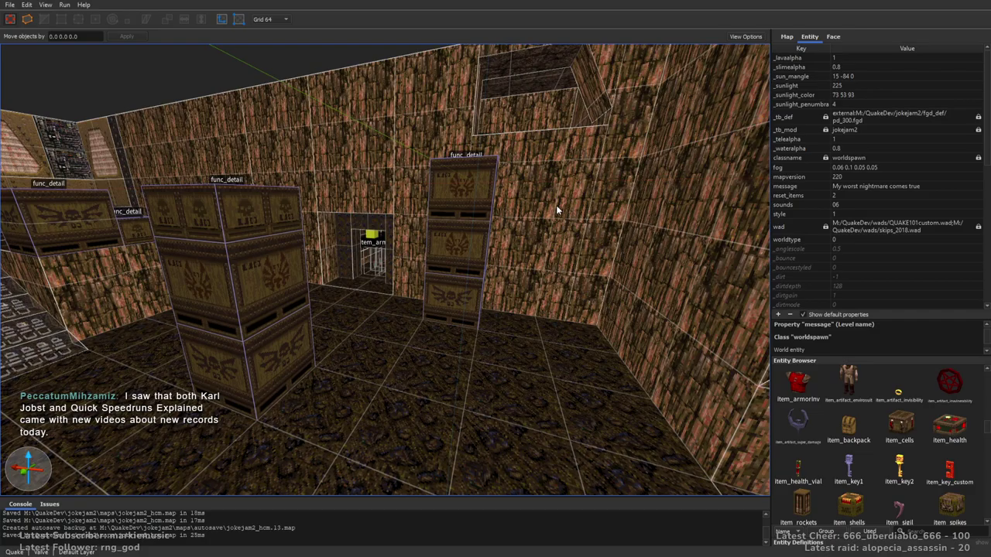
{"action": "right_click_drag", "start_coordinate": [557, 210], "coordinate": [649, 268]}
{"action": "key", "text": "w"}
{"action": "key", "text": "s"}
{"action": "key", "text": "w"}
{"action": "right_click_drag", "start_coordinate": [458, 249], "coordinate": [604, 207]}
{"action": "key", "text": "s"}
{"action": "key", "text": "s"}
{"action": "right_click_drag", "start_coordinate": [469, 251], "coordinate": [521, 283]}
{"action": "key", "text": "s"}
{"action": "key", "text": "d"}
{"action": "key", "text": "d"}
{"action": "mouse_move", "coordinate": [451, 260]}
{"action": "right_mouse_down"}
{"action": "mouse_move", "coordinate": [455, 220]}
{"action": "mouse_move", "coordinate": [456, 242]}
{"action": "mouse_move", "coordinate": [385, 187]}
{"action": "mouse_move", "coordinate": [402, 232]}
{"action": "mouse_move", "coordinate": [317, 269]}
{"action": "mouse_move", "coordinate": [488, 205]}
{"action": "right_mouse_up"}
{"action": "key", "text": "w"}
{"action": "key", "text": "s"}
{"action": "key", "text": "w"}
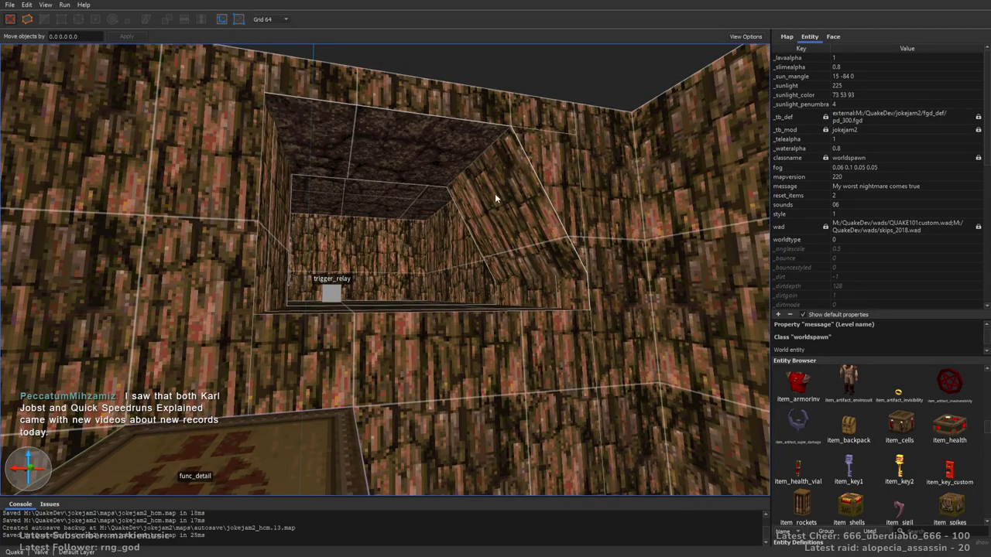
Reduce the grid to 8 units and lower the slanted func_detail brush's top and the ceiling over the alcove opening
{"action": "left_click", "coordinate": [496, 192]}
{"action": "key", "text": "bracketleft"}
{"action": "key", "text": "bracketleft"}
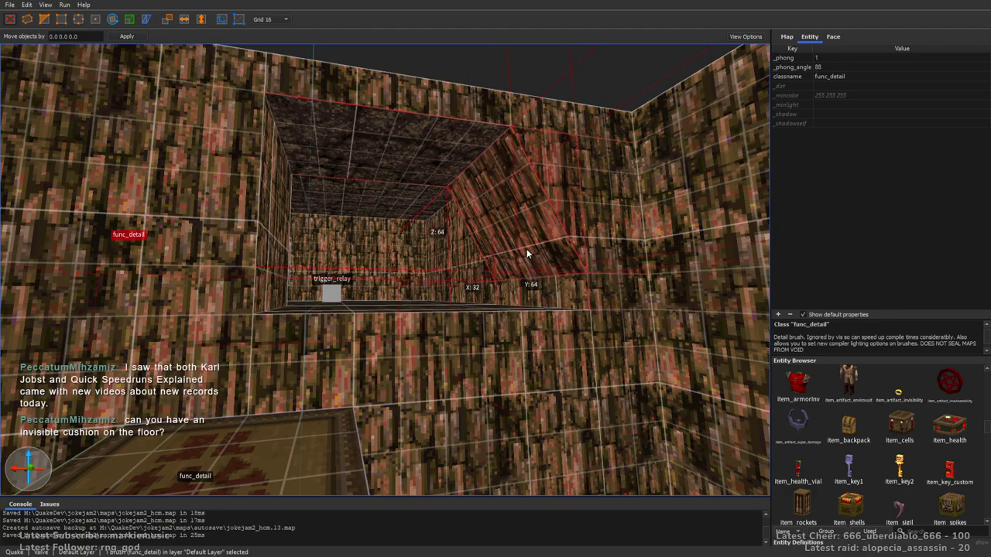
{"action": "right_click_drag", "start_coordinate": [527, 254], "coordinate": [542, 192]}
{"action": "key", "text": "4"}
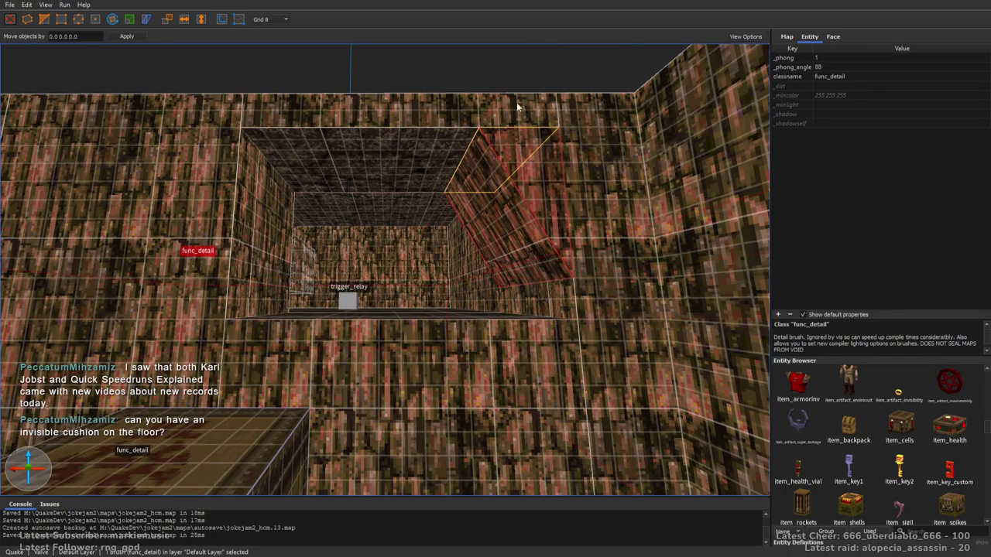
{"action": "left_click_drag", "start_coordinate": [519, 105], "coordinate": [526, 144], "text": "shift"}
{"action": "left_click", "coordinate": [464, 157]}
{"action": "left_click_drag", "start_coordinate": [463, 158], "coordinate": [466, 186], "text": "shift"}
{"action": "key", "text": "Escape"}
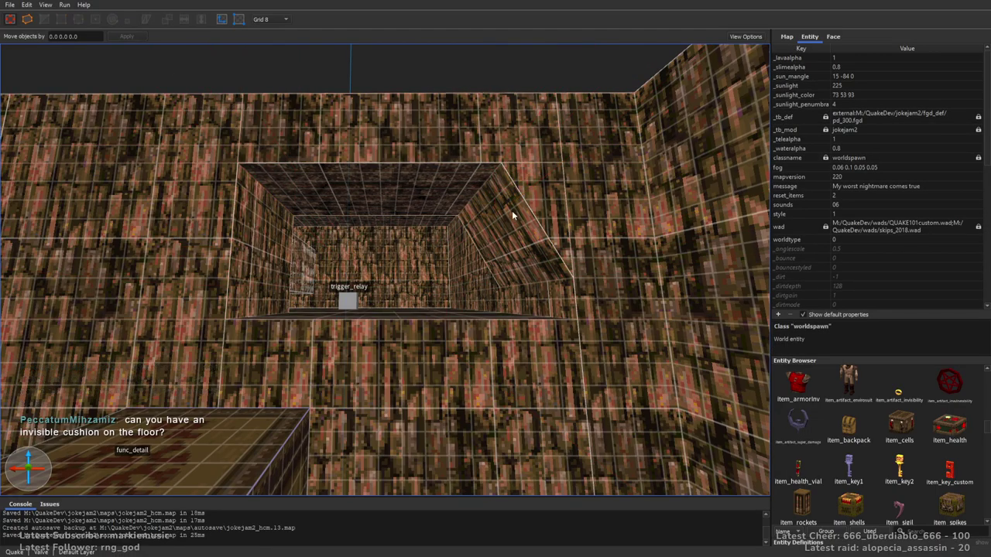
Extend the worldspawn brush above the alcove opening outward into an overhang over the crate yard's corner, deselect it, and save the map
{"action": "mouse_move", "coordinate": [482, 192]}
{"action": "right_mouse_down"}
{"action": "mouse_move", "coordinate": [503, 233]}
{"action": "mouse_move", "coordinate": [393, 173]}
{"action": "right_mouse_up"}
{"action": "key", "text": "s"}
{"action": "left_click", "coordinate": [393, 173]}
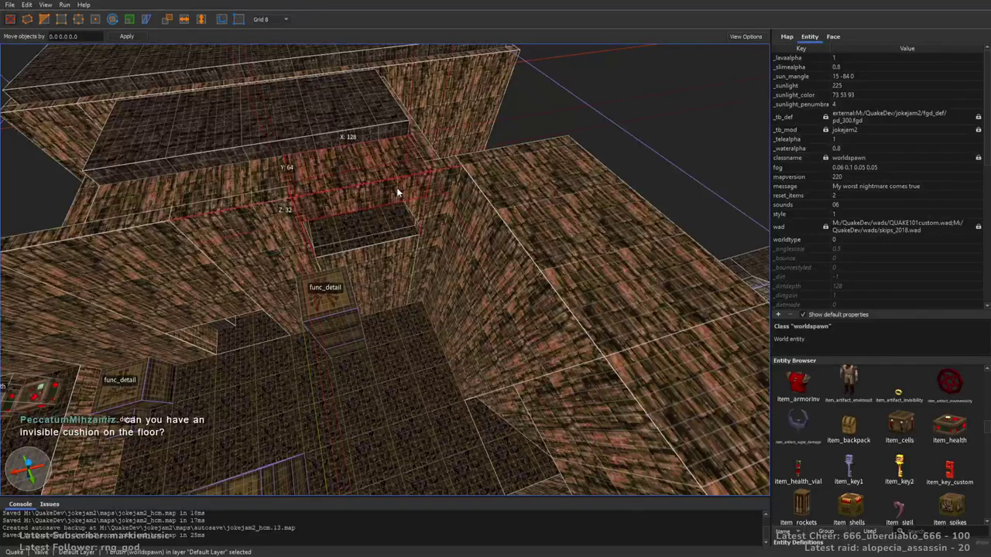
{"action": "left_click_drag", "start_coordinate": [399, 197], "coordinate": [437, 280], "text": "shift"}
{"action": "left_click_drag", "start_coordinate": [500, 203], "coordinate": [539, 194], "text": "shift"}
{"action": "left_click_drag", "start_coordinate": [127, 265], "coordinate": [73, 272], "text": "shift"}
{"action": "mouse_move", "coordinate": [73, 273]}
{"action": "right_mouse_down"}
{"action": "mouse_move", "coordinate": [222, 282]}
{"action": "mouse_move", "coordinate": [368, 255]}
{"action": "mouse_move", "coordinate": [449, 191]}
{"action": "right_mouse_up"}
{"action": "key", "text": "a"}
{"action": "mouse_move", "coordinate": [448, 192]}
{"action": "left_mouse_down", "text": "shift"}
{"action": "mouse_move", "coordinate": [518, 168]}
{"action": "mouse_move", "coordinate": [592, 171]}
{"action": "mouse_move", "coordinate": [581, 170]}
{"action": "left_mouse_up", "text": "shift"}
{"action": "mouse_move", "coordinate": [582, 170]}
{"action": "right_mouse_down"}
{"action": "mouse_move", "coordinate": [569, 176]}
{"action": "mouse_move", "coordinate": [546, 83]}
{"action": "mouse_move", "coordinate": [540, 114]}
{"action": "mouse_move", "coordinate": [547, 82]}
{"action": "right_mouse_up"}
{"action": "key", "text": "w"}
{"action": "key", "text": "s"}
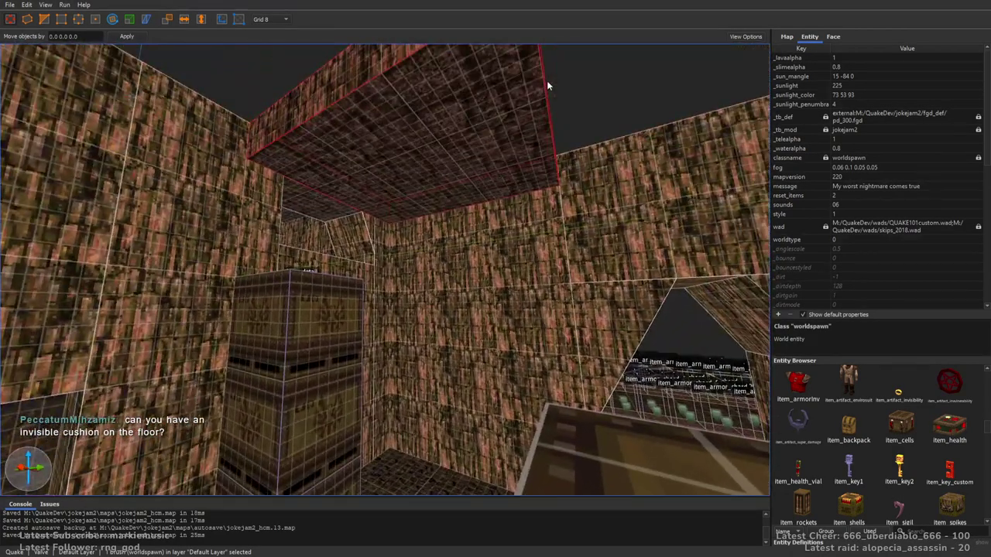
{"action": "key", "text": "Escape"}
{"action": "key", "text": "w"}
{"action": "mouse_move", "coordinate": [529, 178]}
{"action": "right_mouse_down"}
{"action": "mouse_move", "coordinate": [504, 179]}
{"action": "mouse_move", "coordinate": [381, 237]}
{"action": "mouse_move", "coordinate": [554, 263]}
{"action": "mouse_move", "coordinate": [612, 253]}
{"action": "right_mouse_up"}
{"action": "key", "text": "ctrl+s"}
Examine the overhang above the crate stack and the alcove opening from inside the yard
{"action": "key", "text": "w"}
{"action": "mouse_move", "coordinate": [424, 256]}
{"action": "right_mouse_down"}
{"action": "mouse_move", "coordinate": [609, 262]}
{"action": "mouse_move", "coordinate": [487, 289]}
{"action": "mouse_move", "coordinate": [485, 247]}
{"action": "right_mouse_up"}
{"action": "key", "text": "w"}
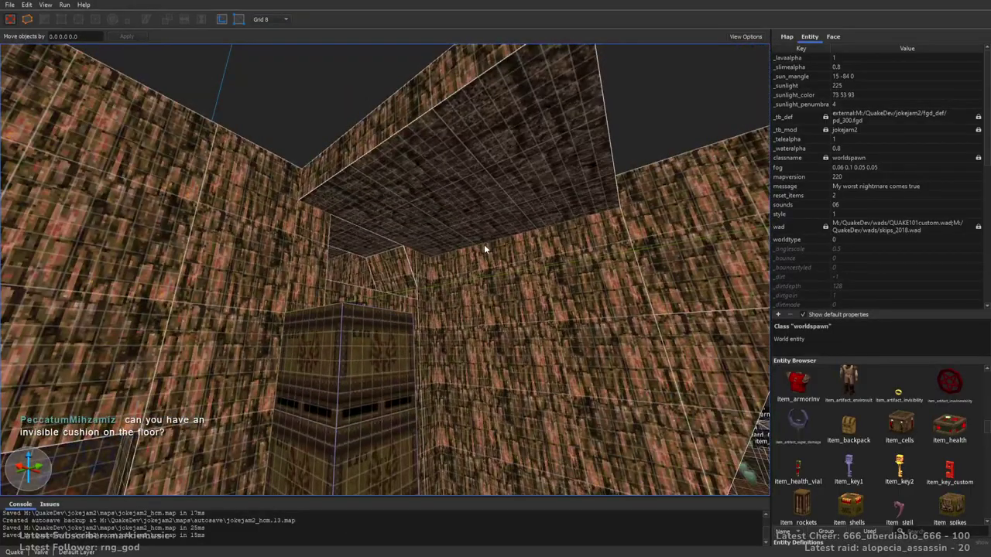
{"action": "right_click_drag", "start_coordinate": [484, 243], "coordinate": [442, 317]}
{"action": "key", "text": "s"}
{"action": "key", "text": "w"}
{"action": "right_click_drag", "start_coordinate": [413, 252], "coordinate": [421, 234]}
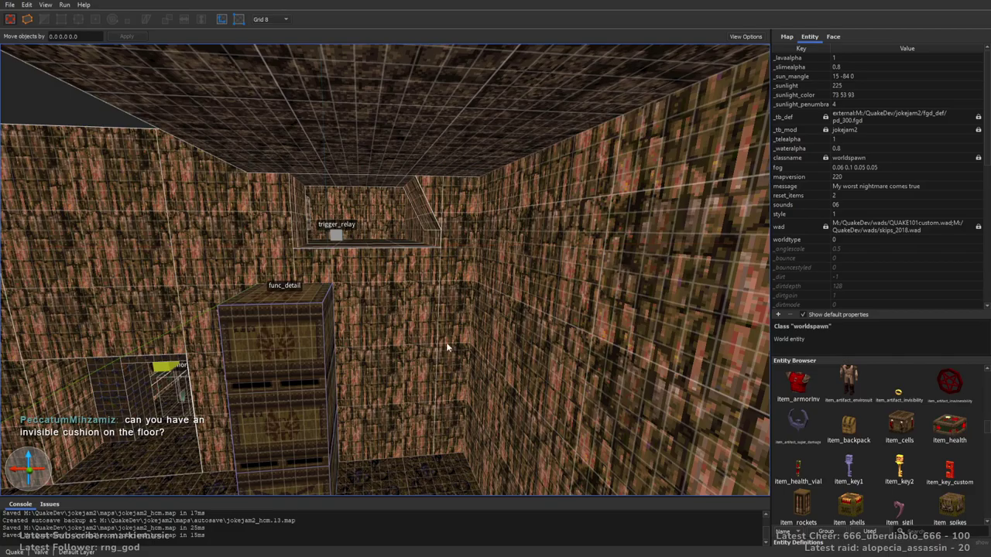
{"action": "right_click_drag", "start_coordinate": [467, 237], "coordinate": [469, 293]}
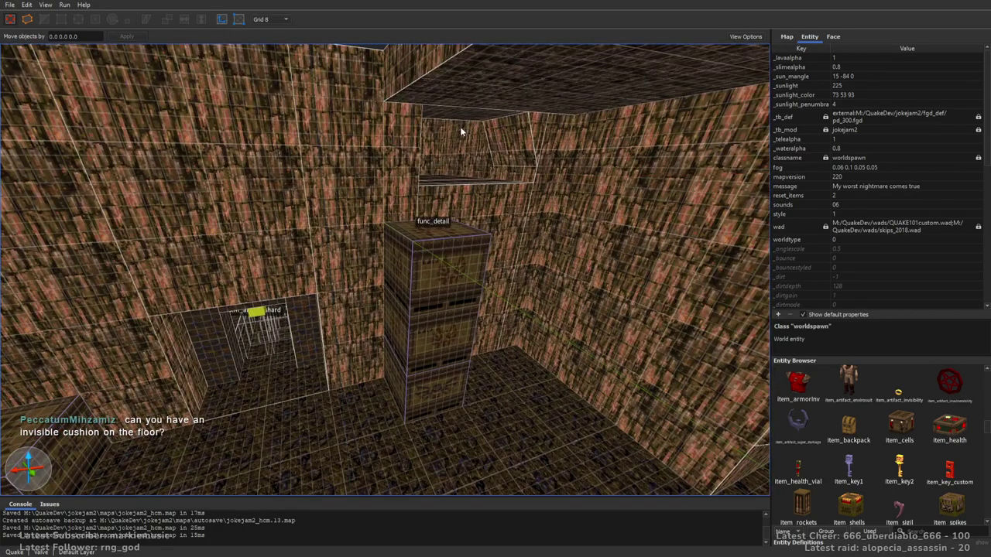
Clear the texture filter, show only the used textures, and choose cop1_2 as the current texture for work on the stone floor
{"action": "right_click_drag", "start_coordinate": [401, 245], "coordinate": [568, 298]}
{"action": "key", "text": "w"}
{"action": "key", "text": "s"}
{"action": "key", "text": "w"}
{"action": "key", "text": "a"}
{"action": "key", "text": "a"}
{"action": "key", "text": "s"}
{"action": "key", "text": "a"}
{"action": "key", "text": "w"}
{"action": "key", "text": "a"}
{"action": "key", "text": "s"}
{"action": "key", "text": "w"}
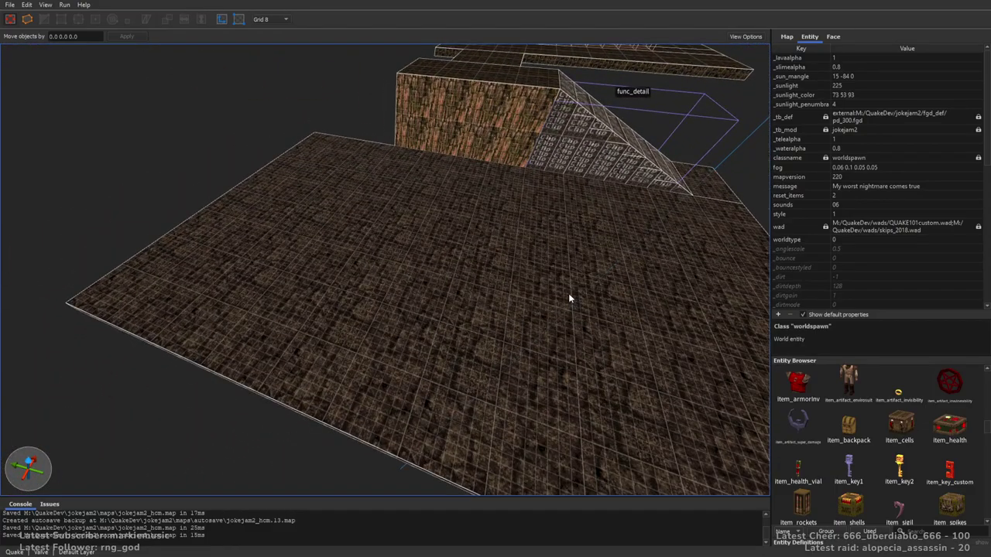
{"action": "left_click", "coordinate": [834, 37]}
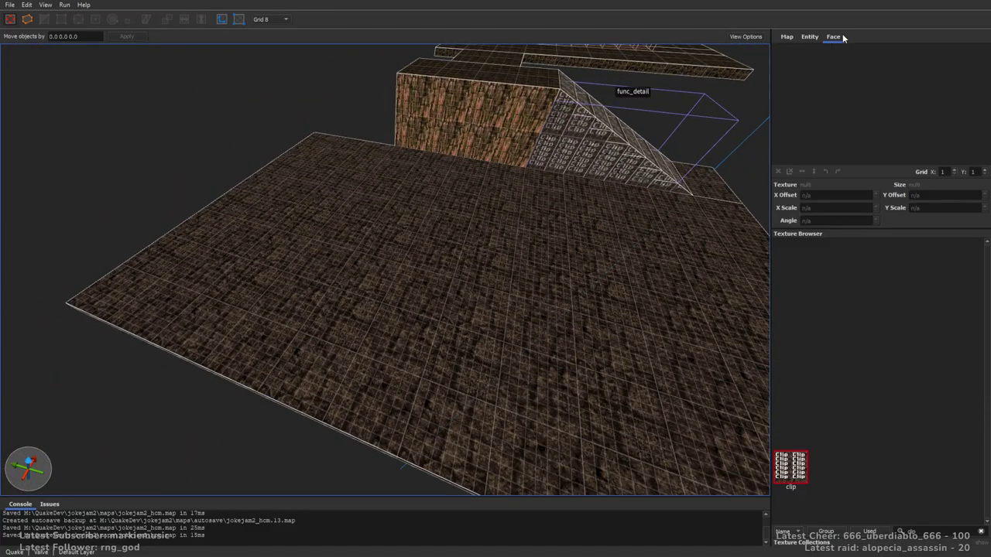
{"action": "left_click", "coordinate": [922, 530]}
{"action": "key", "text": "BackSpace"}
{"action": "key", "text": "BackSpace"}
{"action": "key", "text": "BackSpace"}
{"action": "key", "text": "BackSpace"}
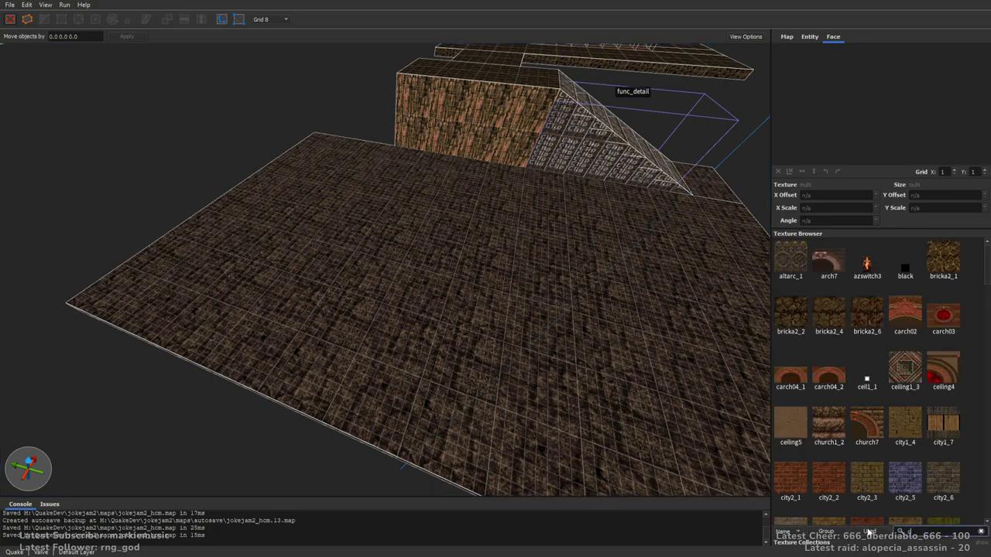
{"action": "left_click", "coordinate": [869, 532]}
{"action": "left_click", "coordinate": [911, 267]}
Draw a 16-unit-thick cop1_2 slab on the stone floor with the grid at 16, 320 units long, and widen it past the floor's edge
{"action": "right_click_drag", "start_coordinate": [511, 197], "coordinate": [442, 244]}
{"action": "key", "text": "5"}
{"action": "key", "text": "s"}
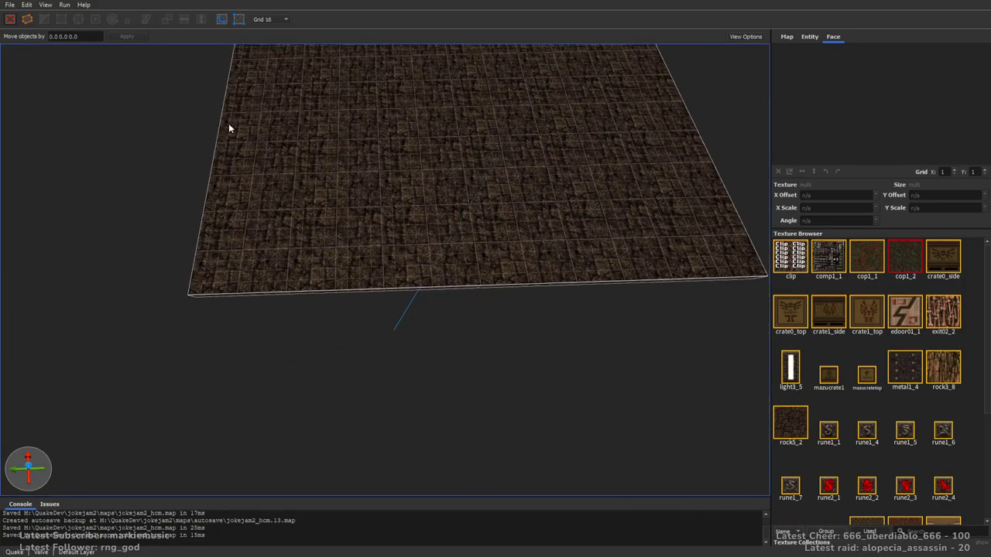
{"action": "left_click_drag", "start_coordinate": [270, 167], "coordinate": [430, 286]}
{"action": "mouse_move", "coordinate": [452, 259]}
{"action": "right_mouse_down", "text": "alt"}
{"action": "mouse_move", "coordinate": [545, 268]}
{"action": "mouse_move", "coordinate": [566, 240]}
{"action": "mouse_move", "coordinate": [561, 252]}
{"action": "right_mouse_up", "text": "alt"}
{"action": "key", "text": "d"}
{"action": "left_click_drag", "start_coordinate": [412, 141], "coordinate": [420, 170], "text": "shift"}
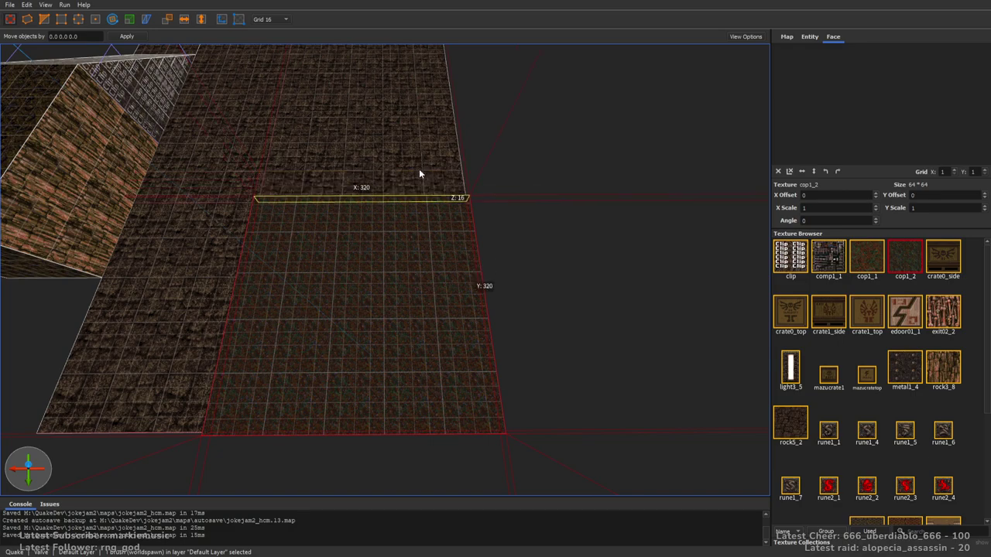
{"action": "left_click_drag", "start_coordinate": [533, 279], "coordinate": [798, 273], "text": "shift"}
Extend the stone floor brush sideways beneath the overhanging part of the cop1_2 slab and deselect it
{"action": "left_click", "coordinate": [421, 161]}
{"action": "key", "text": "s"}
{"action": "key", "text": "d"}
{"action": "right_click_drag", "start_coordinate": [483, 210], "coordinate": [495, 206]}
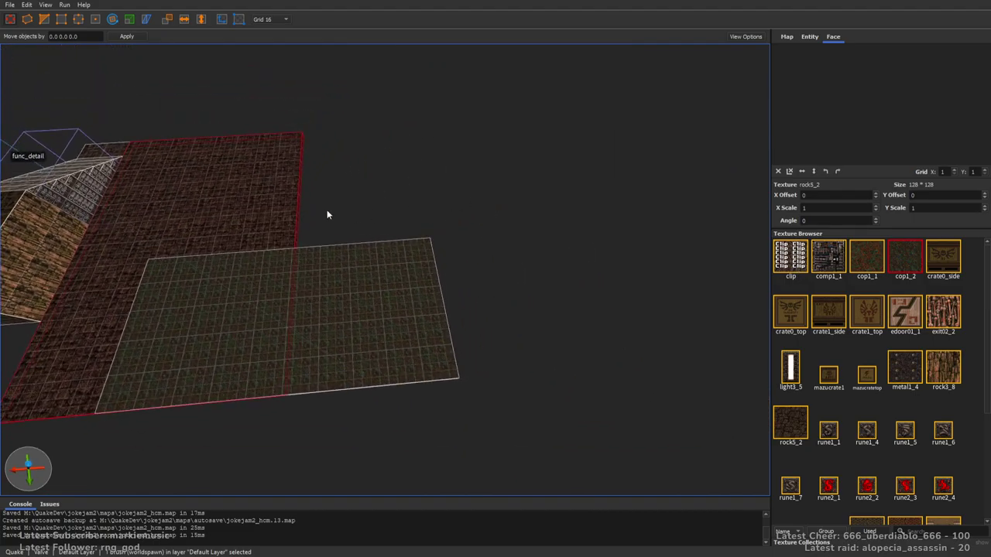
{"action": "left_click_drag", "start_coordinate": [298, 203], "coordinate": [417, 203], "text": "shift"}
{"action": "key", "text": "w"}
{"action": "mouse_move", "coordinate": [417, 204]}
{"action": "right_mouse_down"}
{"action": "mouse_move", "coordinate": [543, 231]}
{"action": "mouse_move", "coordinate": [493, 177]}
{"action": "mouse_move", "coordinate": [354, 192]}
{"action": "mouse_move", "coordinate": [543, 281]}
{"action": "mouse_move", "coordinate": [529, 293]}
{"action": "mouse_move", "coordinate": [489, 237]}
{"action": "mouse_move", "coordinate": [467, 232]}
{"action": "right_mouse_up"}
{"action": "key", "text": "s"}
{"action": "key", "text": "Escape"}
{"action": "key", "text": "s"}
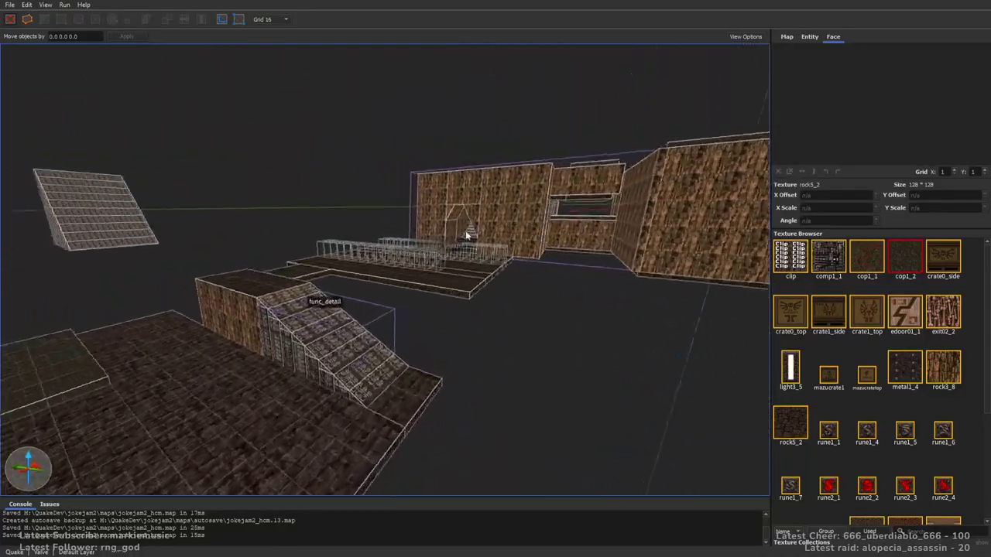
Turn on texture lock and copy the tall crate stack and the two small corner crates from the yard onto the extended stone floor
{"action": "key", "text": "w"}
{"action": "left_click", "coordinate": [223, 21]}
{"action": "key", "text": "w"}
{"action": "right_click_drag", "start_coordinate": [595, 248], "coordinate": [428, 279]}
{"action": "left_click", "coordinate": [427, 282]}
{"action": "left_click", "coordinate": [697, 388], "text": "ctrl"}
{"action": "left_click", "coordinate": [699, 136], "text": "ctrl"}
{"action": "left_click", "coordinate": [474, 261], "text": "ctrl"}
{"action": "left_click", "coordinate": [443, 271], "text": "ctrl"}
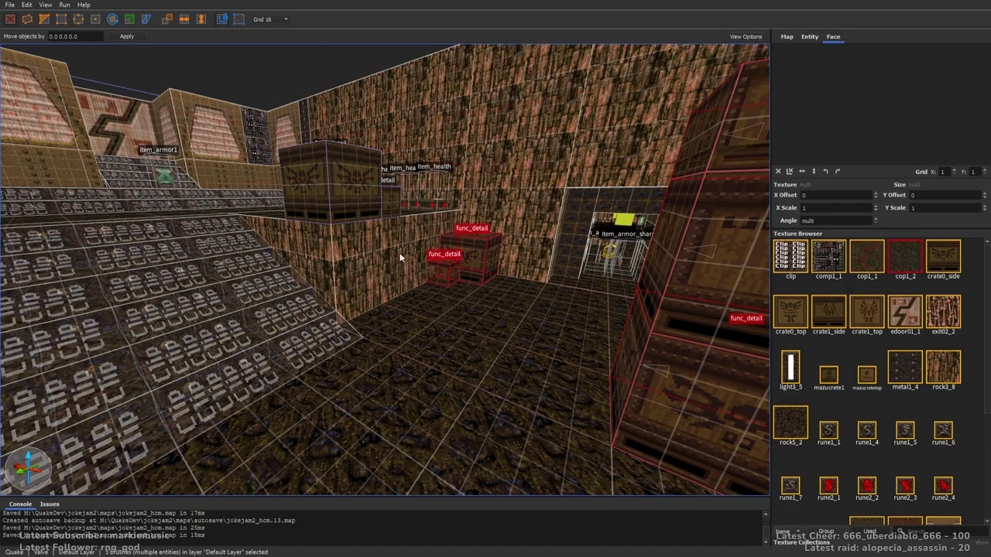
{"action": "right_click_drag", "start_coordinate": [394, 257], "coordinate": [384, 241]}
{"action": "key", "text": "s"}
{"action": "left_click_drag", "start_coordinate": [384, 242], "coordinate": [533, 227], "text": "ctrl"}
{"action": "key", "text": "d"}
{"action": "key", "text": "w"}
{"action": "right_click_drag", "start_coordinate": [459, 253], "coordinate": [446, 303]}
{"action": "left_click_drag", "start_coordinate": [391, 255], "coordinate": [428, 230]}
{"action": "key", "text": "s"}
Select the two copied small crates, rotate them three times about the vertical axis, and reposition them on the stone floor
{"action": "right_click_drag", "start_coordinate": [559, 291], "coordinate": [647, 287]}
{"action": "key", "text": "a"}
{"action": "left_click", "coordinate": [521, 362]}
{"action": "right_click_drag", "start_coordinate": [521, 362], "coordinate": [593, 335]}
{"action": "key", "text": "a"}
{"action": "left_click", "coordinate": [389, 313], "text": "ctrl"}
{"action": "left_click_drag", "start_coordinate": [467, 348], "coordinate": [497, 234]}
{"action": "key", "text": "alt+Left"}
{"action": "key", "text": "alt+Left"}
{"action": "key", "text": "alt+Left"}
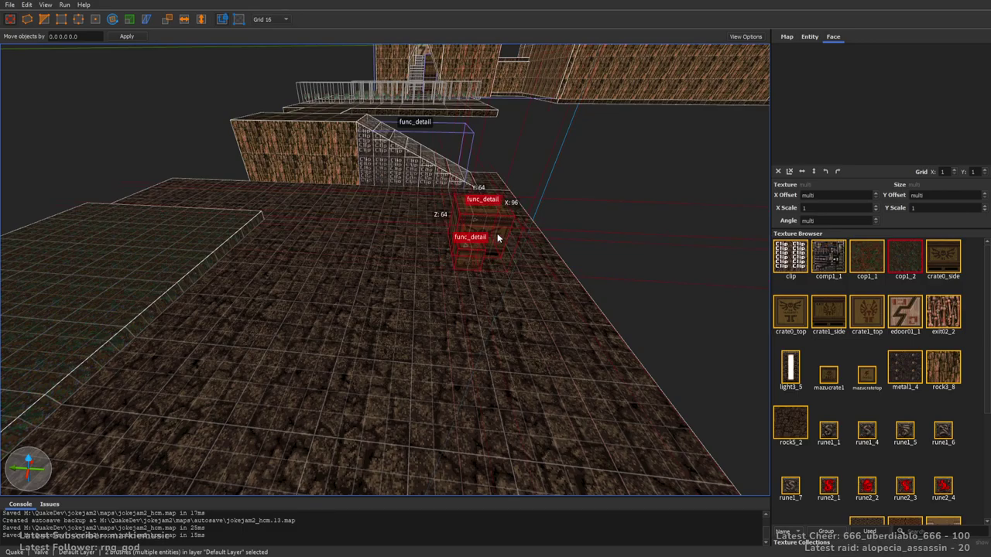
{"action": "key", "text": "w"}
{"action": "key", "text": "d"}
{"action": "left_click_drag", "start_coordinate": [404, 206], "coordinate": [497, 201]}
Duplicate a single 64-unit crate, lower the copy onto the stone floor, place another copy beside it, and deselect
{"action": "right_click_drag", "start_coordinate": [450, 252], "coordinate": [594, 257]}
{"action": "key", "text": "a"}
{"action": "key", "text": "Escape"}
{"action": "left_click", "coordinate": [580, 267]}
{"action": "key", "text": "ctrl+d"}
{"action": "left_click_drag", "start_coordinate": [566, 256], "coordinate": [393, 290]}
{"action": "key", "text": "Page_Down"}
{"action": "key", "text": "Page_Down"}
{"action": "key", "text": "Page_Down"}
{"action": "key", "text": "Page_Down"}
{"action": "right_click_drag", "start_coordinate": [341, 273], "coordinate": [374, 288]}
{"action": "key", "text": "a"}
{"action": "left_click_drag", "start_coordinate": [375, 288], "coordinate": [397, 375]}
{"action": "key", "text": "ctrl+d"}
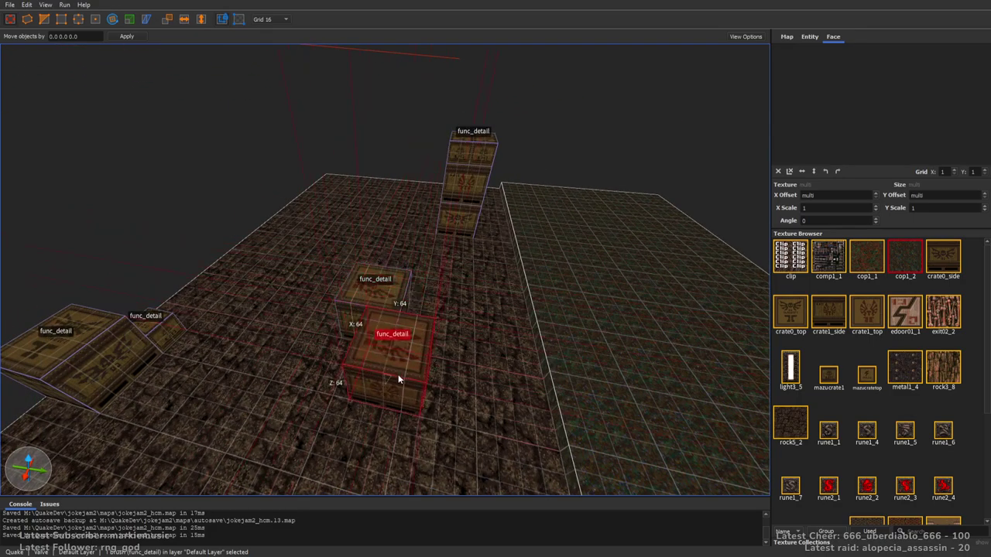
{"action": "key", "text": "Escape"}
Examine the cop1_2 slab and its edges against the surrounding stone floor and crates
{"action": "key", "text": "a"}
{"action": "right_click_drag", "start_coordinate": [398, 375], "coordinate": [501, 285]}
{"action": "key", "text": "w"}
{"action": "key", "text": "s"}
{"action": "key", "text": "d"}
{"action": "key", "text": "d"}
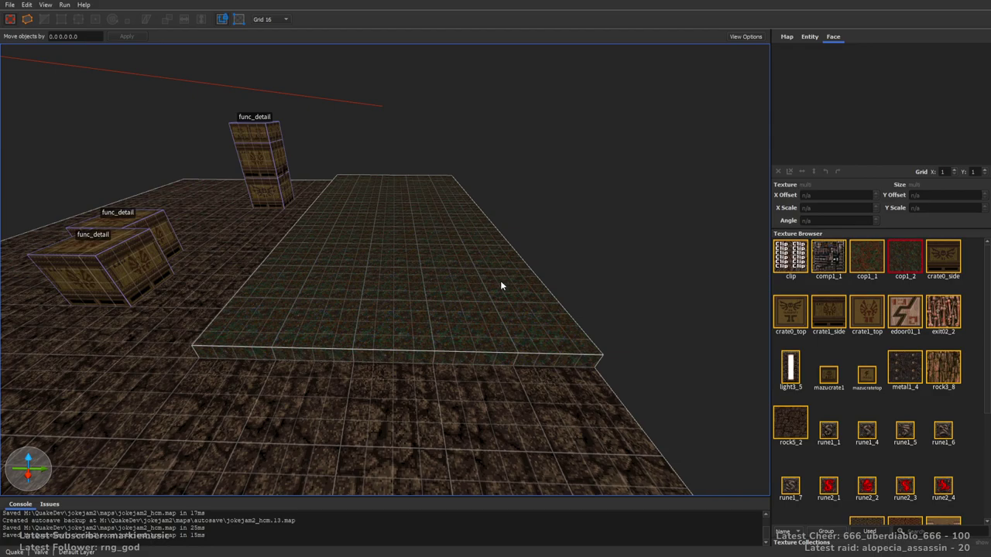
{"action": "key", "text": "w"}
{"action": "right_click_drag", "start_coordinate": [402, 222], "coordinate": [398, 285]}
{"action": "right_click_drag", "start_coordinate": [398, 354], "coordinate": [468, 300]}
{"action": "key", "text": "w"}
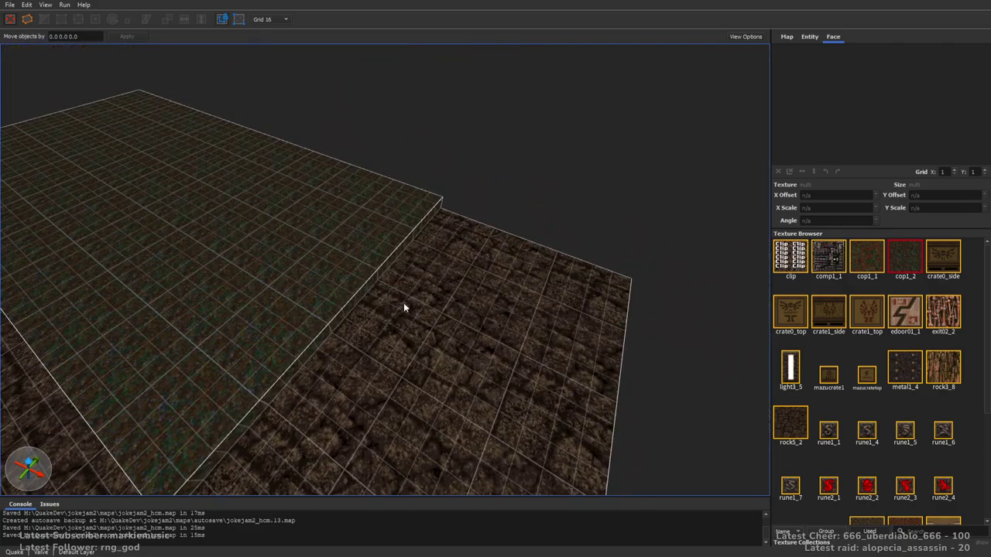
Draw a 64-unit-wide walkway strip on the stone floor extending out from the slab's end, textured with cop1_1
{"action": "right_click_drag", "start_coordinate": [400, 299], "coordinate": [318, 306]}
{"action": "key", "text": "d"}
{"action": "left_click_drag", "start_coordinate": [367, 277], "coordinate": [454, 360]}
{"action": "left_click", "coordinate": [871, 262]}
{"action": "key", "text": "a"}
{"action": "right_click_drag", "start_coordinate": [363, 259], "coordinate": [450, 271]}
{"action": "left_click_drag", "start_coordinate": [431, 233], "coordinate": [468, 221], "text": "shift"}
{"action": "key", "text": "d"}
{"action": "right_click_drag", "start_coordinate": [576, 267], "coordinate": [483, 278]}
Split the cop1_2 slab lengthwise on both sides of the walkway strip and apply cop1_1 to its middle section
{"action": "left_click", "coordinate": [484, 222]}
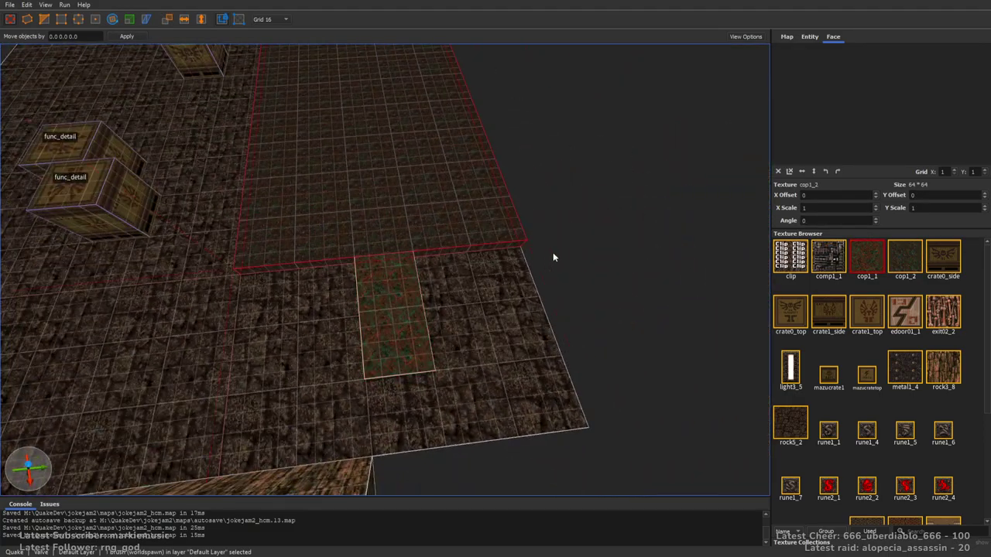
{"action": "right_click_drag", "start_coordinate": [600, 250], "coordinate": [579, 226]}
{"action": "key", "text": "d"}
{"action": "left_click_drag", "start_coordinate": [577, 226], "coordinate": [472, 224], "text": "ctrl+shift"}
{"action": "left_click", "coordinate": [509, 270], "text": "ctrl"}
{"action": "left_click_drag", "start_coordinate": [507, 271], "coordinate": [448, 270], "text": "ctrl+shift"}
{"action": "left_click", "coordinate": [353, 282], "text": "ctrl"}
{"action": "key", "text": "a"}
{"action": "mouse_move", "coordinate": [352, 286]}
{"action": "right_mouse_down"}
{"action": "mouse_move", "coordinate": [415, 313]}
{"action": "mouse_move", "coordinate": [438, 310]}
{"action": "right_mouse_up"}
{"action": "left_click", "coordinate": [865, 258]}
Merge the slab's cop1_1 middle section with the protruding walkway strip into one brush and deselect it
{"action": "right_click_drag", "start_coordinate": [341, 294], "coordinate": [379, 311]}
{"action": "key", "text": "a"}
{"action": "left_click", "coordinate": [379, 312], "text": "ctrl"}
{"action": "key", "text": "ctrl+j"}
{"action": "key", "text": "Escape"}
{"action": "key", "text": "w"}
{"action": "mouse_move", "coordinate": [470, 327]}
{"action": "right_mouse_down"}
{"action": "mouse_move", "coordinate": [496, 332]}
{"action": "mouse_move", "coordinate": [483, 279]}
{"action": "right_mouse_up"}
{"action": "key", "text": "s"}
{"action": "key", "text": "d"}
{"action": "key", "text": "a"}
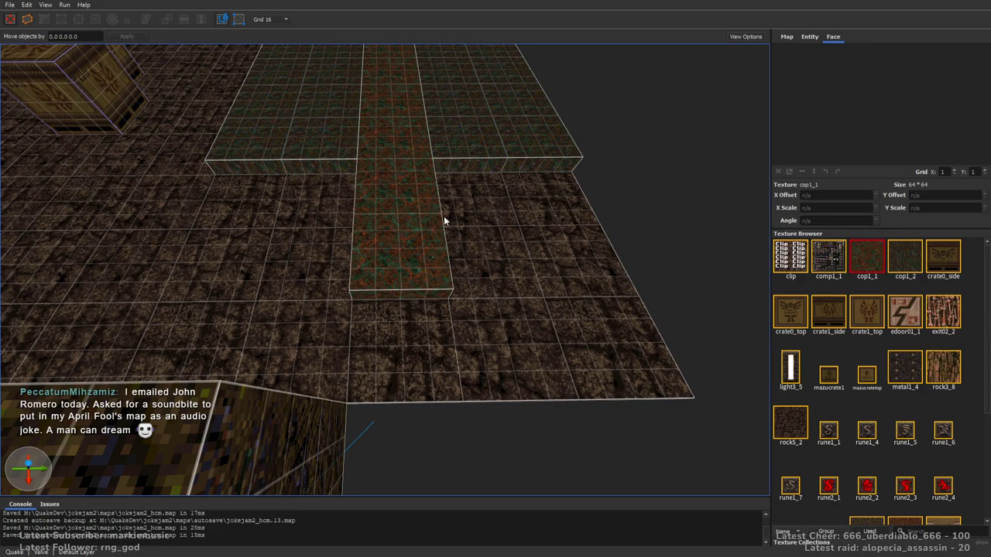
{"action": "left_click", "coordinate": [908, 266]}
{"action": "right_click_drag", "start_coordinate": [489, 223], "coordinate": [408, 209]}
{"action": "key", "text": "d"}
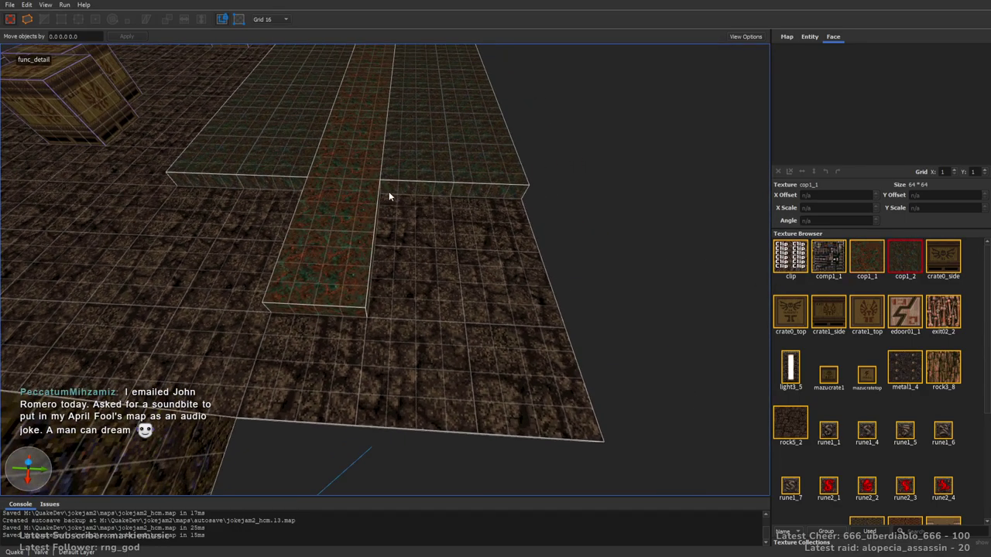
{"action": "left_click_drag", "start_coordinate": [392, 192], "coordinate": [381, 307]}
{"action": "key", "text": "Escape"}
{"action": "mouse_move", "coordinate": [296, 188]}
{"action": "left_mouse_down"}
{"action": "mouse_move", "coordinate": [260, 306]}
{"action": "mouse_move", "coordinate": [387, 316]}
{"action": "mouse_move", "coordinate": [381, 326]}
{"action": "left_mouse_up"}
{"action": "key", "text": "Escape"}
{"action": "key", "text": "Escape"}
Split 16-unit border strips off both long sides and the outer end of the cop1_1 walkway
{"action": "mouse_move", "coordinate": [495, 314]}
{"action": "right_mouse_down"}
{"action": "mouse_move", "coordinate": [469, 271]}
{"action": "mouse_move", "coordinate": [576, 310]}
{"action": "mouse_move", "coordinate": [554, 289]}
{"action": "mouse_move", "coordinate": [511, 310]}
{"action": "right_mouse_up"}
{"action": "key", "text": "a"}
{"action": "left_click", "coordinate": [472, 247]}
{"action": "key", "text": "d"}
{"action": "left_click_drag", "start_coordinate": [489, 300], "coordinate": [469, 290], "text": "ctrl+shift"}
{"action": "left_click", "coordinate": [375, 259]}
{"action": "left_click_drag", "start_coordinate": [240, 268], "coordinate": [256, 268], "text": "ctrl+shift"}
{"action": "left_click", "coordinate": [370, 315]}
{"action": "left_click_drag", "start_coordinate": [382, 390], "coordinate": [381, 370], "text": "ctrl+shift"}
Apply the metalt2_5 texture from the full texture collection to the walkway's center strip and deselect it
{"action": "left_click", "coordinate": [377, 316]}
{"action": "right_click_drag", "start_coordinate": [437, 368], "coordinate": [534, 357]}
{"action": "key", "text": "s"}
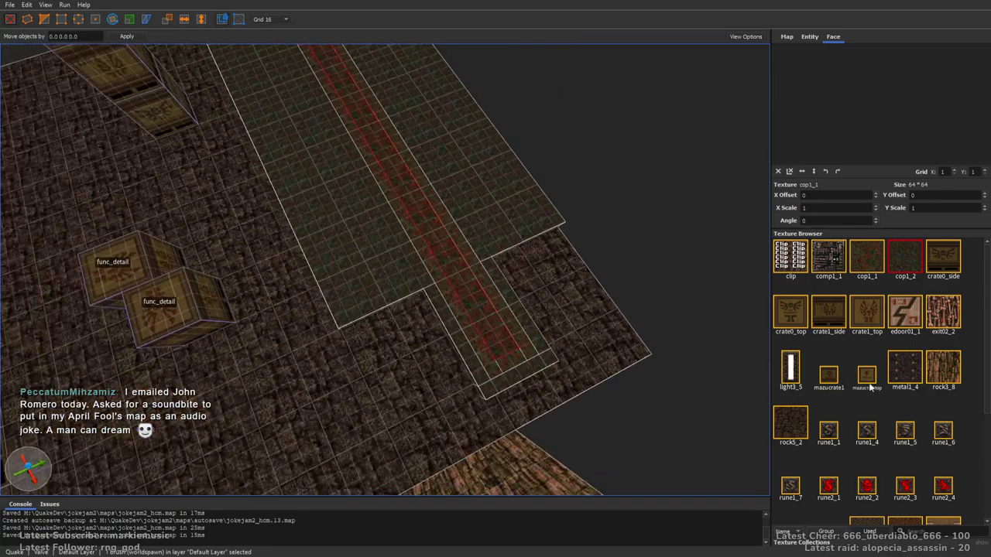
{"action": "scroll", "coordinate": [870, 367], "scroll_direction": "down", "scroll_amount": 3}
{"action": "left_click", "coordinate": [878, 533]}
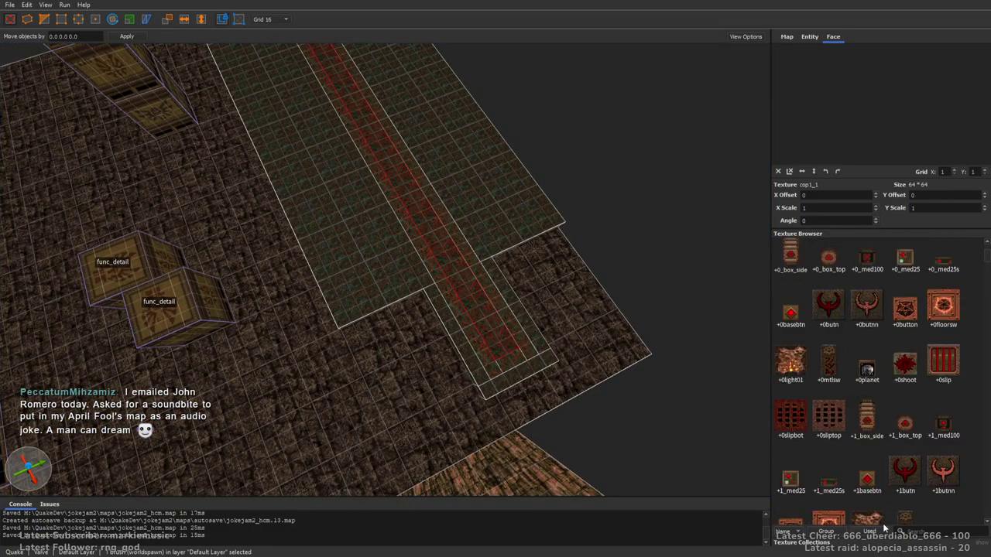
{"action": "left_click_drag", "start_coordinate": [989, 260], "coordinate": [966, 406]}
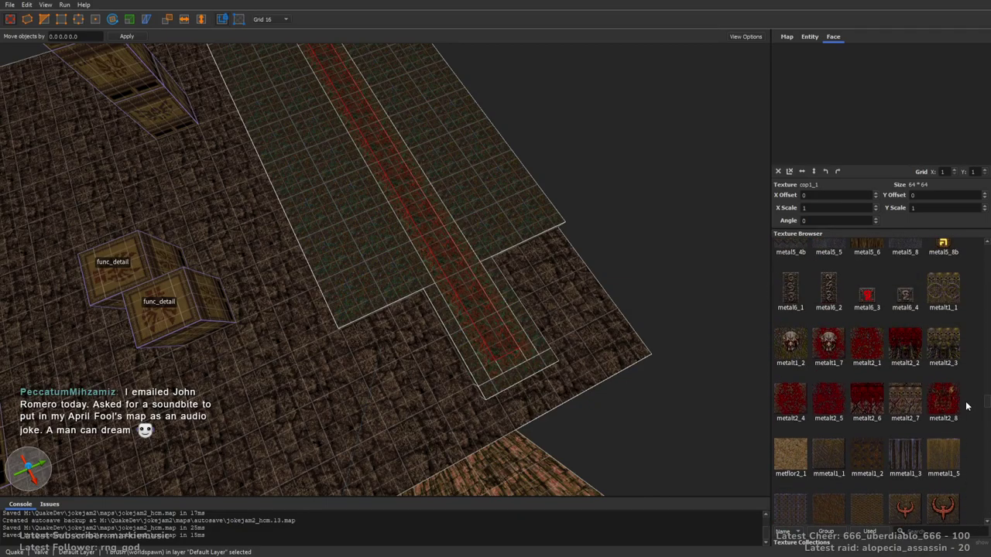
{"action": "left_click", "coordinate": [831, 400]}
{"action": "mouse_move", "coordinate": [712, 344]}
{"action": "right_mouse_down"}
{"action": "mouse_move", "coordinate": [571, 265]}
{"action": "mouse_move", "coordinate": [492, 276]}
{"action": "mouse_move", "coordinate": [536, 371]}
{"action": "mouse_move", "coordinate": [496, 327]}
{"action": "mouse_move", "coordinate": [389, 296]}
{"action": "right_mouse_up"}
{"action": "key", "text": "Escape"}
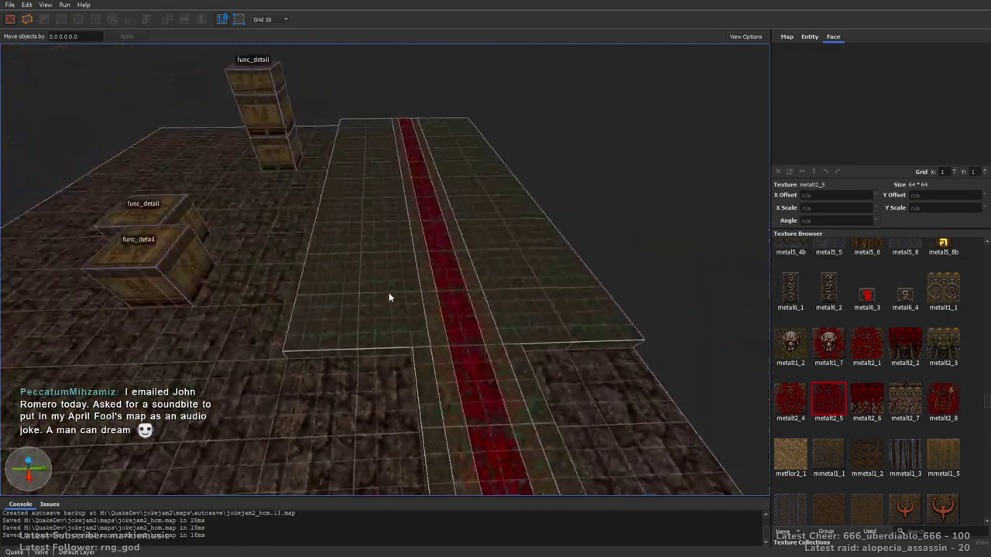
Draw a wizmet1_2 wall on the slab's end beside the walkway, 32 units thick and 144 units high
{"action": "left_click", "coordinate": [883, 535]}
{"action": "left_click", "coordinate": [834, 462]}
{"action": "right_click_drag", "start_coordinate": [635, 366], "coordinate": [539, 326]}
{"action": "mouse_move", "coordinate": [526, 301]}
{"action": "left_mouse_down"}
{"action": "mouse_move", "coordinate": [396, 333]}
{"action": "mouse_move", "coordinate": [412, 332]}
{"action": "left_mouse_up"}
{"action": "right_click_drag", "start_coordinate": [554, 348], "coordinate": [518, 309]}
{"action": "left_click_drag", "start_coordinate": [512, 365], "coordinate": [524, 253], "text": "shift"}
{"action": "key", "text": "a"}
Extrude a 128-unit section from the wall across the walkway, reduce it to a 32-unit-high lintel, and turn off texture lock
{"action": "left_click_drag", "start_coordinate": [519, 318], "coordinate": [368, 330], "text": "ctrl+shift"}
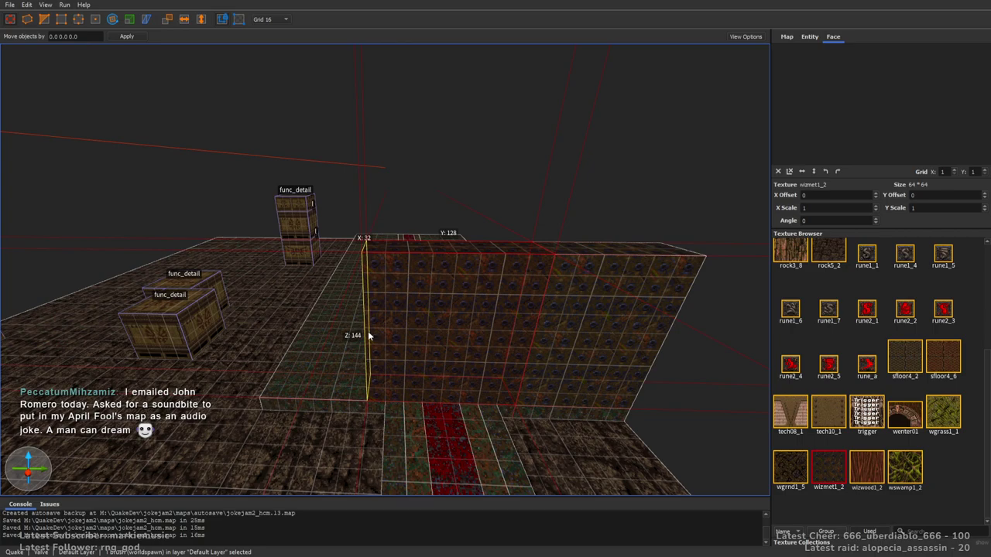
{"action": "left_click_drag", "start_coordinate": [455, 426], "coordinate": [466, 330], "text": "shift"}
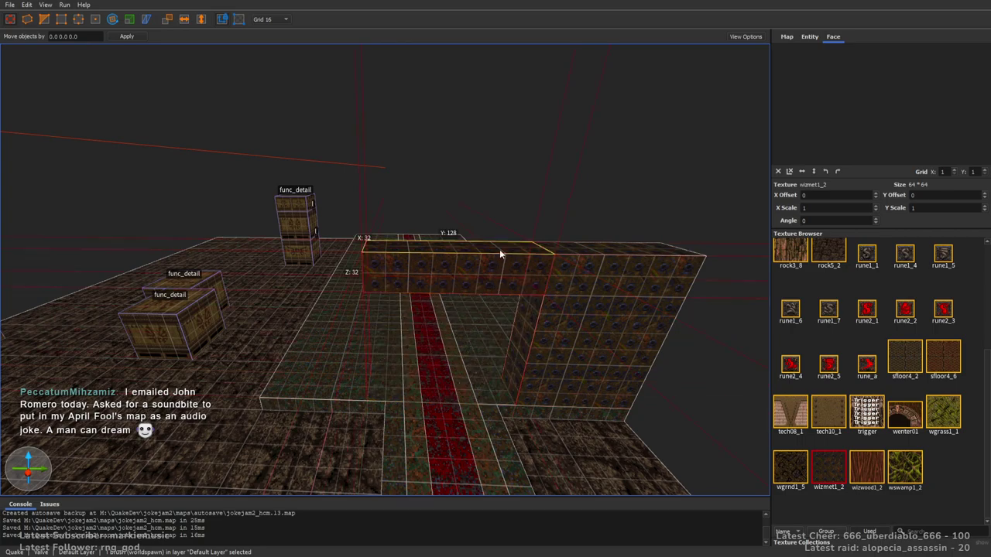
{"action": "left_click", "coordinate": [224, 18]}
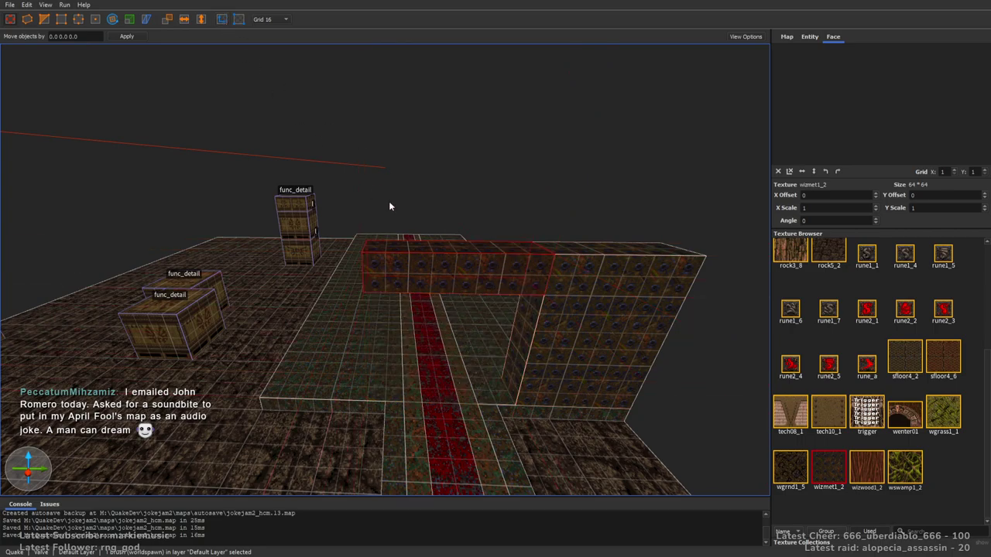
Build a matching full-height end wall on the opposite side of the walkway opening
{"action": "right_click_drag", "start_coordinate": [389, 201], "coordinate": [412, 231]}
{"action": "key", "text": "a"}
{"action": "left_click", "coordinate": [579, 285]}
{"action": "left_click_drag", "start_coordinate": [520, 305], "coordinate": [259, 322], "text": "shift"}
{"action": "left_click_drag", "start_coordinate": [650, 276], "coordinate": [486, 300], "text": "shift"}
{"action": "right_click_drag", "start_coordinate": [373, 314], "coordinate": [495, 319]}
{"action": "key", "text": "a"}
Extrude a side wall section from the end wall's corner along the slab's edge, 96 units long and 32 units thick
{"action": "left_click_drag", "start_coordinate": [495, 320], "coordinate": [402, 312], "text": "shift"}
{"action": "right_click_drag", "start_coordinate": [402, 311], "coordinate": [434, 256]}
{"action": "key", "text": "a"}
{"action": "key", "text": "s"}
{"action": "left_click_drag", "start_coordinate": [223, 231], "coordinate": [330, 233], "text": "shift"}
{"action": "right_click_drag", "start_coordinate": [423, 255], "coordinate": [307, 256]}
{"action": "key", "text": "d"}
{"action": "left_click_drag", "start_coordinate": [176, 257], "coordinate": [151, 255], "text": "shift"}
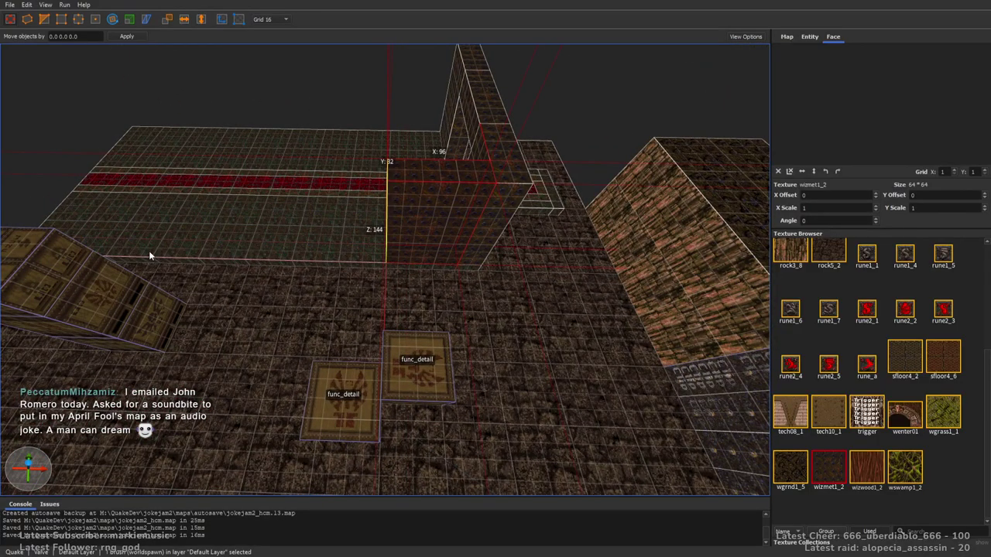
Extend the side wall with a long section along the slab, divided into upper and lower brushes around a horizontal window slot
{"action": "key", "text": "a"}
{"action": "key", "text": "w"}
{"action": "left_click_drag", "start_coordinate": [525, 224], "coordinate": [81, 208], "text": "shift"}
{"action": "left_click_drag", "start_coordinate": [469, 282], "coordinate": [474, 264], "text": "shift"}
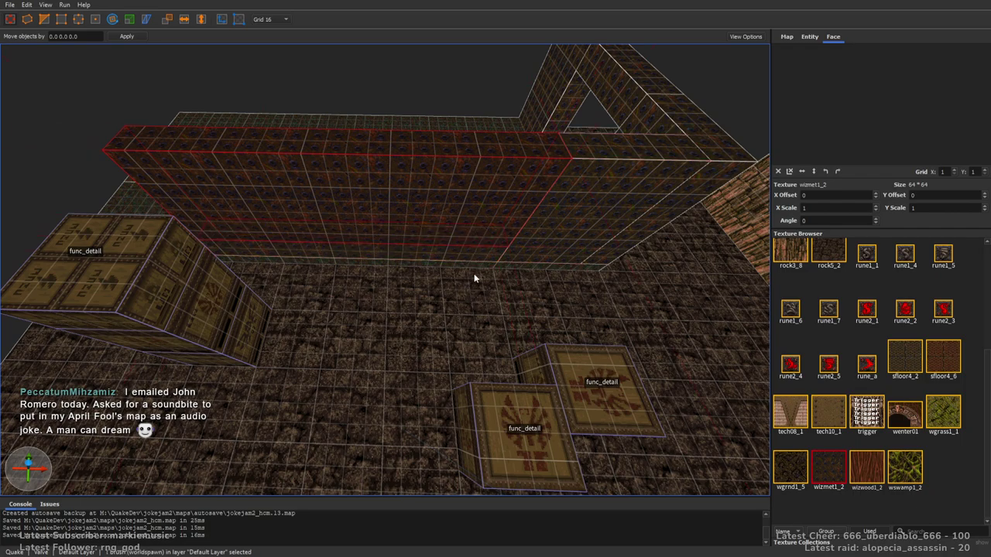
{"action": "right_click_drag", "start_coordinate": [468, 249], "coordinate": [470, 236]}
{"action": "mouse_move", "coordinate": [463, 345]}
{"action": "left_mouse_down", "text": "shift"}
{"action": "mouse_move", "coordinate": [478, 318]}
{"action": "mouse_move", "coordinate": [481, 339]}
{"action": "left_mouse_up", "text": "shift"}
Add a full-height section at the side wall's far end, 128 units long, reaching the slab's edge
{"action": "left_click", "coordinate": [582, 308]}
{"action": "key", "text": "a"}
{"action": "mouse_move", "coordinate": [692, 275]}
{"action": "left_mouse_down", "text": "ctrl+shift"}
{"action": "mouse_move", "coordinate": [151, 264]}
{"action": "mouse_move", "coordinate": [261, 269]}
{"action": "left_mouse_up", "text": "ctrl+shift"}
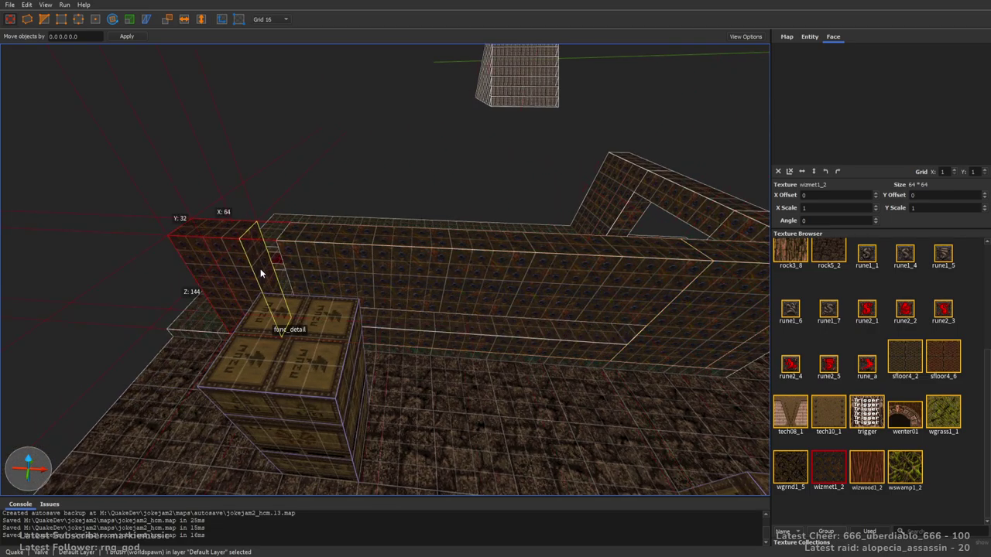
{"action": "key", "text": "w"}
{"action": "key", "text": "a"}
{"action": "left_click_drag", "start_coordinate": [261, 314], "coordinate": [52, 300], "text": "shift"}
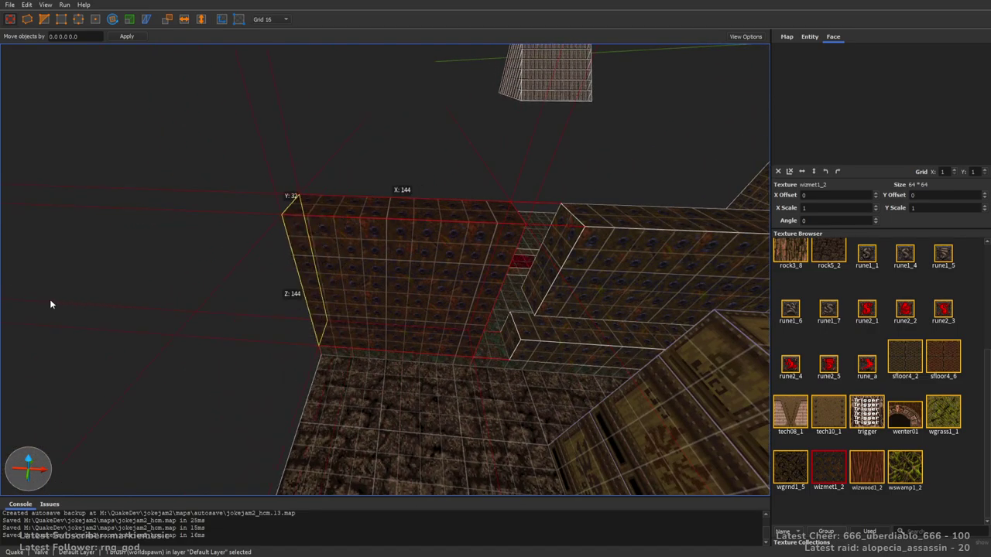
{"action": "left_click_drag", "start_coordinate": [531, 312], "coordinate": [512, 313], "text": "shift"}
Extend the brushes above and below the window slot to meet the side wall's far end section
{"action": "left_click", "coordinate": [545, 328]}
{"action": "left_click", "coordinate": [555, 296], "text": "ctrl"}
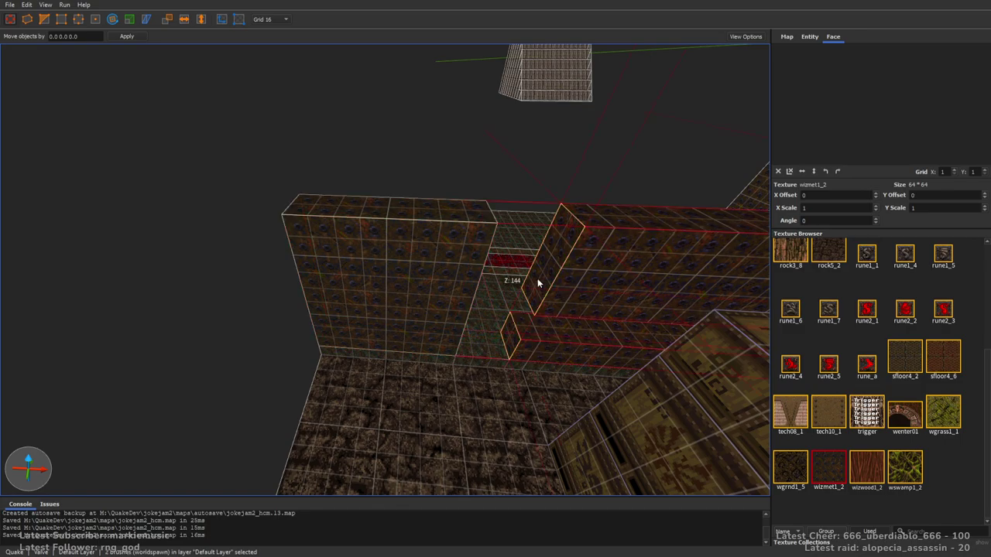
{"action": "left_click_drag", "start_coordinate": [537, 279], "coordinate": [469, 279], "text": "shift"}
Duplicate the four side wall brushes, move the copies to the slab's opposite edge, flip them horizontally, and deselect
{"action": "key", "text": "s"}
{"action": "key", "text": "d"}
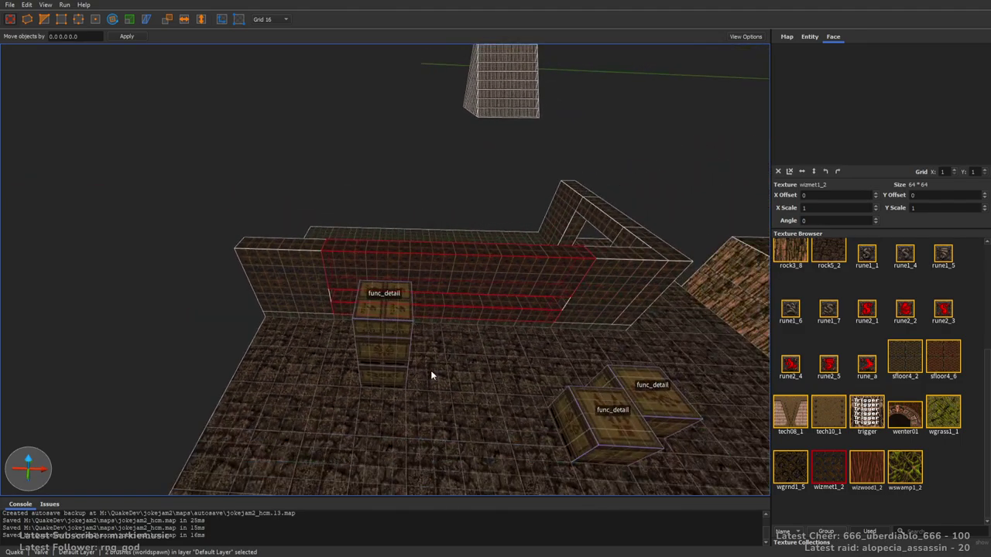
{"action": "key", "text": "a"}
{"action": "right_click_drag", "start_coordinate": [331, 380], "coordinate": [398, 397]}
{"action": "left_click", "coordinate": [598, 285]}
{"action": "right_click_drag", "start_coordinate": [465, 292], "coordinate": [548, 245]}
{"action": "key", "text": "a"}
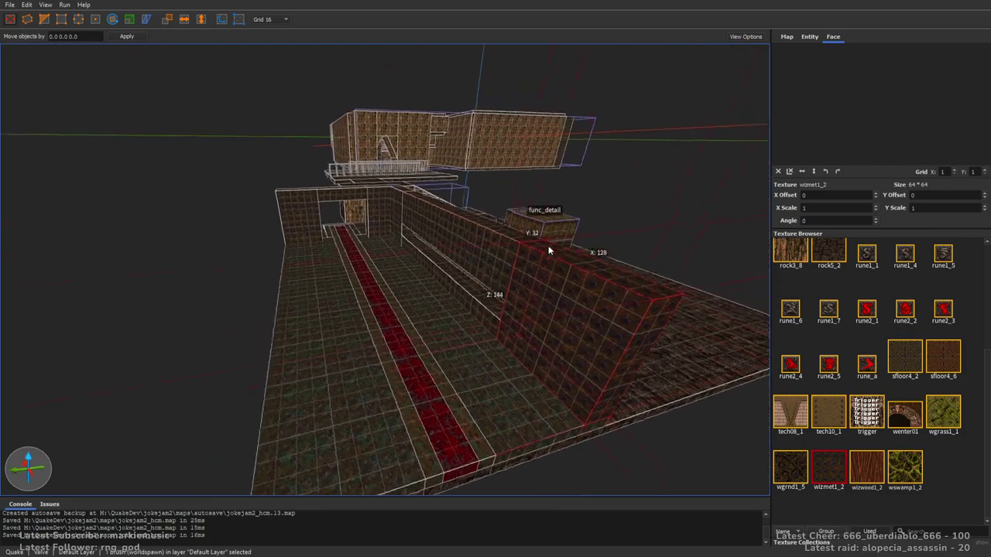
{"action": "left_click", "coordinate": [493, 287], "text": "ctrl"}
{"action": "left_click", "coordinate": [486, 231], "text": "ctrl"}
{"action": "left_click", "coordinate": [411, 213], "text": "ctrl"}
{"action": "right_click_drag", "start_coordinate": [464, 237], "coordinate": [557, 267]}
{"action": "key", "text": "a"}
{"action": "key", "text": "w"}
{"action": "key", "text": "ctrl+d"}
{"action": "mouse_move", "coordinate": [351, 157]}
{"action": "left_mouse_down"}
{"action": "mouse_move", "coordinate": [364, 237]}
{"action": "mouse_move", "coordinate": [307, 237]}
{"action": "left_mouse_up"}
{"action": "key", "text": "ctrl+f"}
{"action": "key", "text": "Escape"}
Draw a 32-unit-thick, 144-unit-high wall across the slab's open end, from the side wall to the walkway
{"action": "right_click_drag", "start_coordinate": [462, 234], "coordinate": [421, 236]}
{"action": "key", "text": "d"}
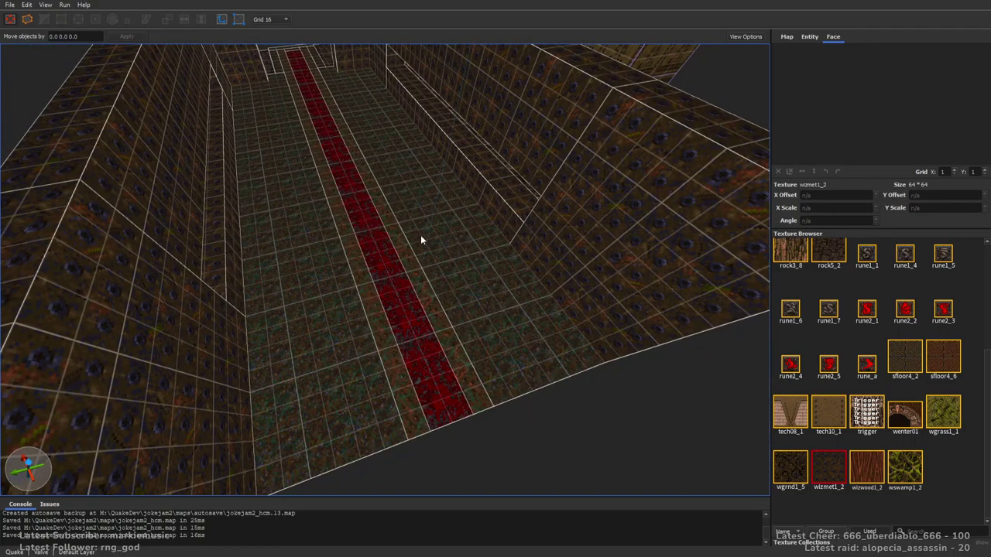
{"action": "key", "text": "d"}
{"action": "right_click_drag", "start_coordinate": [499, 284], "coordinate": [531, 310]}
{"action": "mouse_move", "coordinate": [553, 312]}
{"action": "left_mouse_down"}
{"action": "mouse_move", "coordinate": [440, 319]}
{"action": "mouse_move", "coordinate": [456, 318]}
{"action": "left_mouse_up"}
{"action": "mouse_move", "coordinate": [457, 318]}
{"action": "right_mouse_down"}
{"action": "mouse_move", "coordinate": [515, 289]}
{"action": "mouse_move", "coordinate": [498, 312]}
{"action": "right_mouse_up"}
{"action": "key", "text": "s"}
{"action": "left_click_drag", "start_coordinate": [465, 323], "coordinate": [525, 252], "text": "shift"}
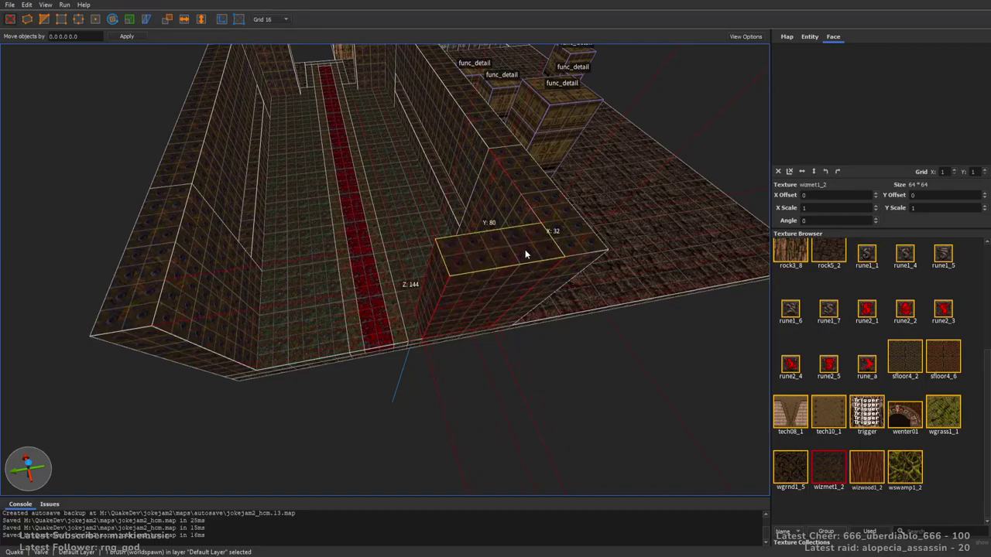
{"action": "right_click_drag", "start_coordinate": [516, 259], "coordinate": [427, 308]}
{"action": "left_click_drag", "start_coordinate": [427, 308], "coordinate": [439, 307], "text": "shift"}
Continue the new end wall to the opposite side wall and raise the section over the walkway into a doorway lintel
{"action": "key", "text": "a"}
{"action": "left_click_drag", "start_coordinate": [520, 282], "coordinate": [287, 314], "text": "ctrl+shift"}
{"action": "key", "text": "d"}
{"action": "mouse_move", "coordinate": [424, 271]}
{"action": "left_mouse_down", "text": "shift"}
{"action": "mouse_move", "coordinate": [215, 284]}
{"action": "mouse_move", "coordinate": [344, 277]}
{"action": "mouse_move", "coordinate": [288, 308]}
{"action": "mouse_move", "coordinate": [400, 303]}
{"action": "mouse_move", "coordinate": [394, 311]}
{"action": "left_mouse_up", "text": "shift"}
{"action": "key", "text": "w"}
{"action": "mouse_move", "coordinate": [383, 333]}
{"action": "right_mouse_down"}
{"action": "mouse_move", "coordinate": [505, 292]}
{"action": "mouse_move", "coordinate": [474, 333]}
{"action": "right_mouse_up"}
{"action": "left_click_drag", "start_coordinate": [475, 426], "coordinate": [531, 256], "text": "shift"}
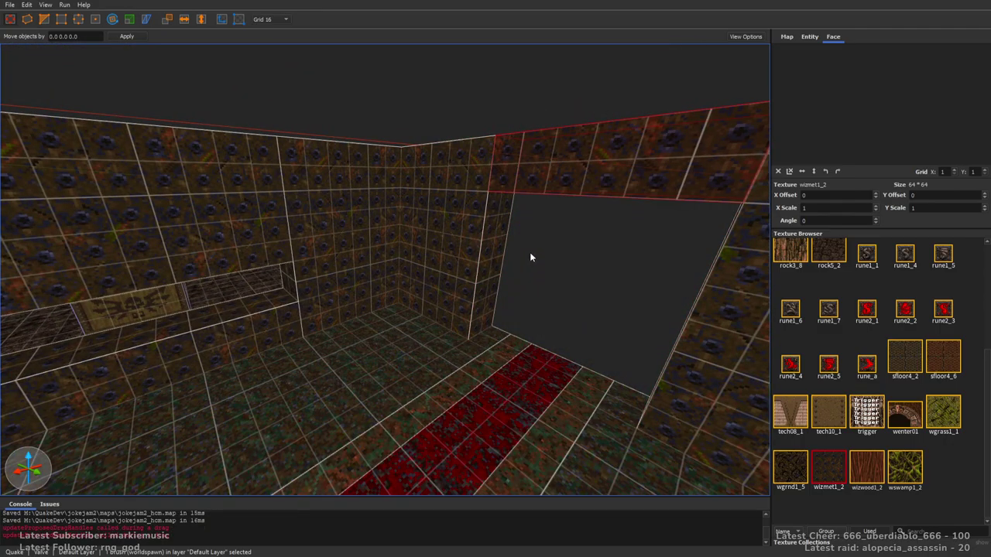
{"action": "right_click_drag", "start_coordinate": [398, 247], "coordinate": [424, 242]}
{"action": "key", "text": "Escape"}
Fill the new doorway with a metal1_4 door brush reaching from the floor up to the lintel
{"action": "right_click_drag", "start_coordinate": [373, 261], "coordinate": [493, 295]}
{"action": "key", "text": "w"}
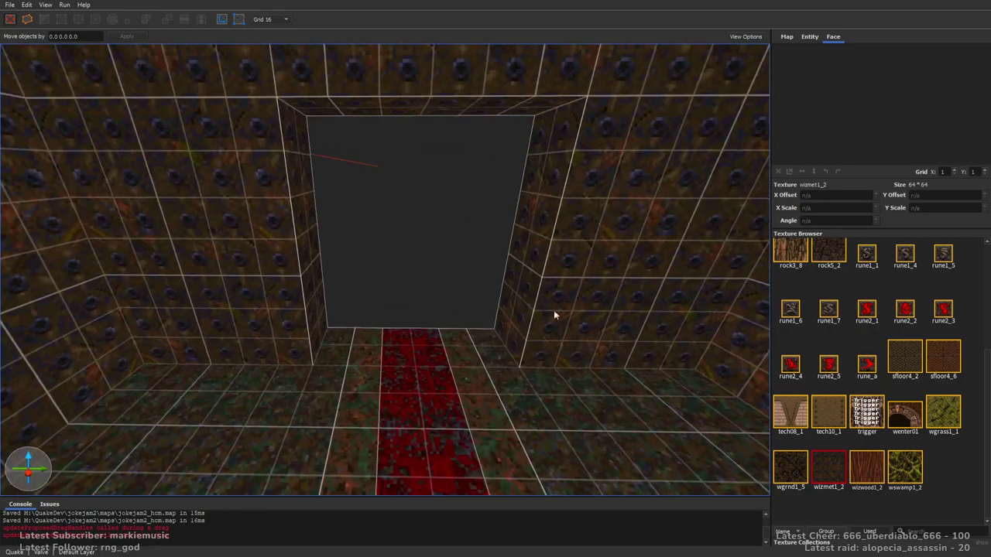
{"action": "left_click_drag", "start_coordinate": [985, 374], "coordinate": [978, 296]}
{"action": "left_click", "coordinate": [905, 331]}
{"action": "mouse_move", "coordinate": [441, 297]}
{"action": "right_mouse_down"}
{"action": "mouse_move", "coordinate": [545, 294]}
{"action": "mouse_move", "coordinate": [520, 357]}
{"action": "right_mouse_up"}
{"action": "key", "text": "s"}
{"action": "left_click_drag", "start_coordinate": [423, 358], "coordinate": [636, 378]}
{"action": "right_click_drag", "start_coordinate": [636, 378], "coordinate": [586, 349]}
{"action": "key", "text": "s"}
{"action": "left_click_drag", "start_coordinate": [433, 386], "coordinate": [477, 273], "text": "shift"}
{"action": "key", "text": "w"}
{"action": "mouse_move", "coordinate": [476, 274]}
{"action": "right_mouse_down"}
{"action": "mouse_move", "coordinate": [480, 361]}
{"action": "mouse_move", "coordinate": [480, 257]}
{"action": "right_mouse_up"}
{"action": "key", "text": "s"}
{"action": "left_click_drag", "start_coordinate": [480, 257], "coordinate": [483, 200], "text": "shift"}
{"action": "key", "text": "Escape"}
Shift the texture on the metal1_4 door's front face sideways and deselect the face
{"action": "mouse_move", "coordinate": [433, 239]}
{"action": "right_mouse_down"}
{"action": "mouse_move", "coordinate": [431, 247]}
{"action": "mouse_move", "coordinate": [443, 240]}
{"action": "right_mouse_up"}
{"action": "left_click", "coordinate": [431, 233], "text": "shift"}
{"action": "key", "text": "Left"}
{"action": "key", "text": "Escape"}
{"action": "key", "text": "w"}
{"action": "key", "text": "s"}
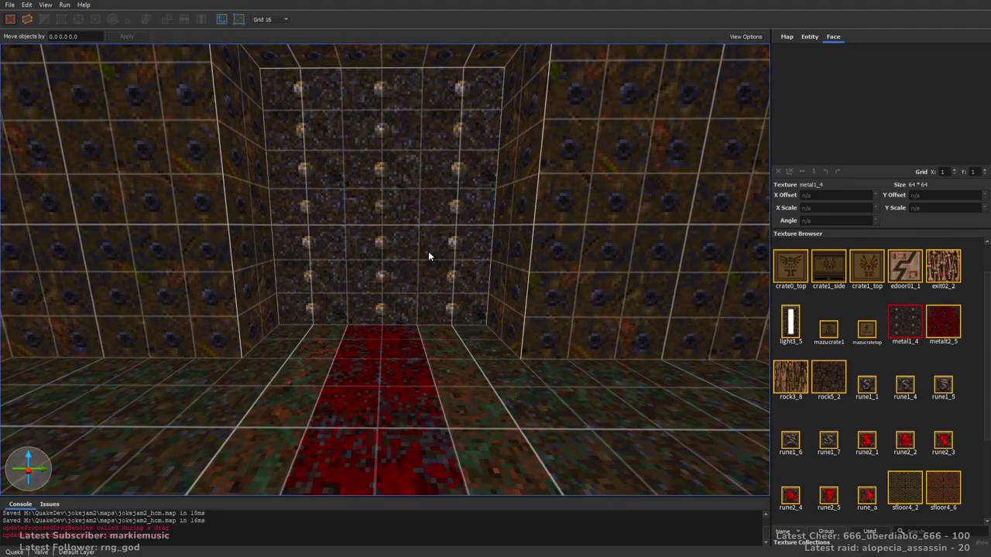
Choose the cop1_2 texture and set the grid size to 8
{"action": "scroll", "coordinate": [885, 399], "scroll_direction": "down", "scroll_amount": 3}
{"action": "left_click_drag", "start_coordinate": [987, 396], "coordinate": [979, 289]}
{"action": "left_click", "coordinate": [917, 265]}
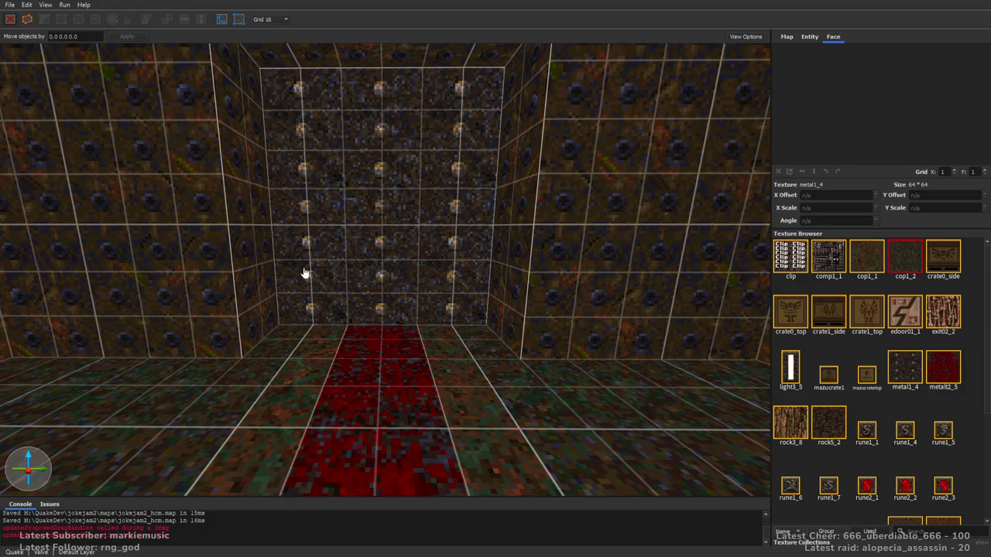
{"action": "key", "text": "w"}
{"action": "right_click_drag", "start_coordinate": [370, 256], "coordinate": [367, 243]}
{"action": "key", "text": "s"}
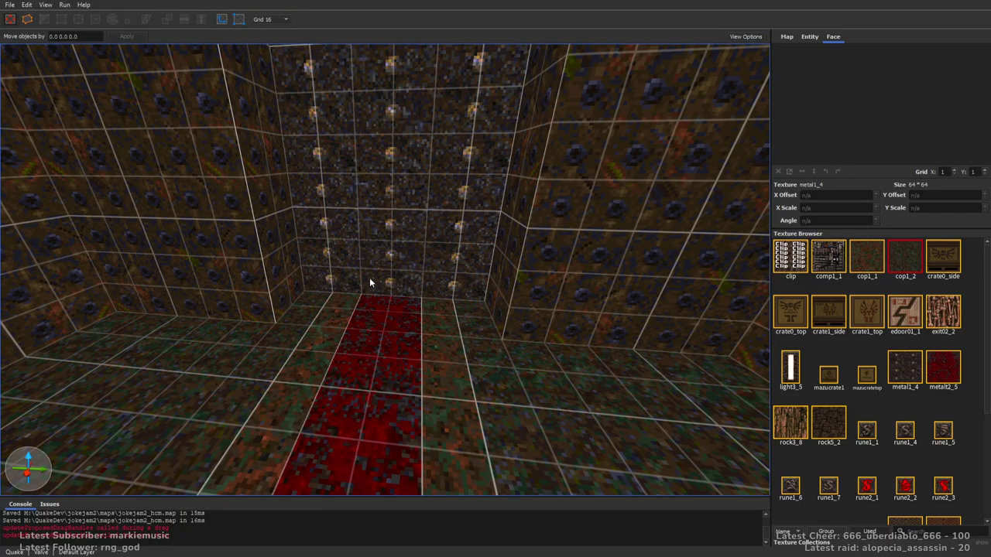
{"action": "key", "text": "bracketleft"}
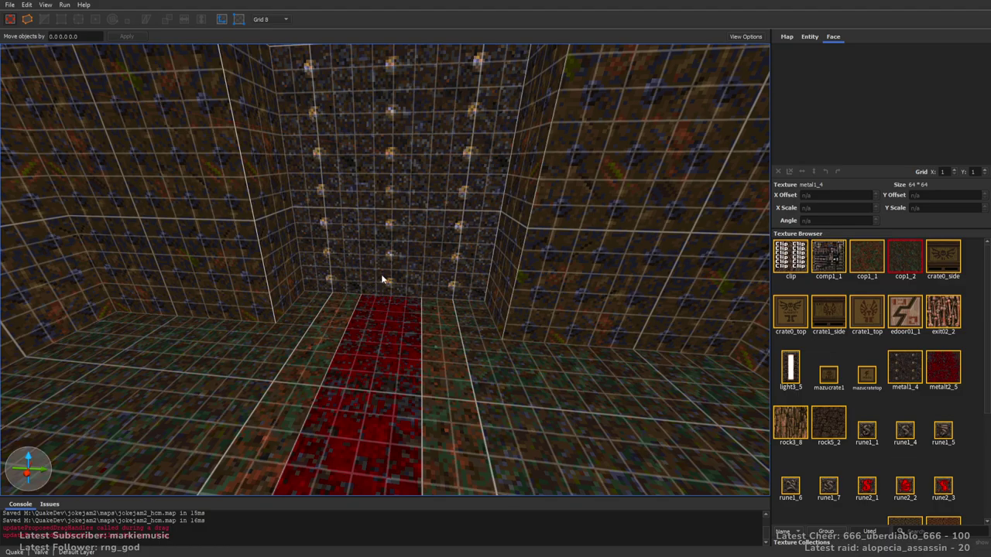
Draw a 32 × 32 × 8 cop1_2 brush against the metal1_4 door above the red walkway and remove its lower edges to taper it
{"action": "left_click_drag", "start_coordinate": [367, 264], "coordinate": [416, 289]}
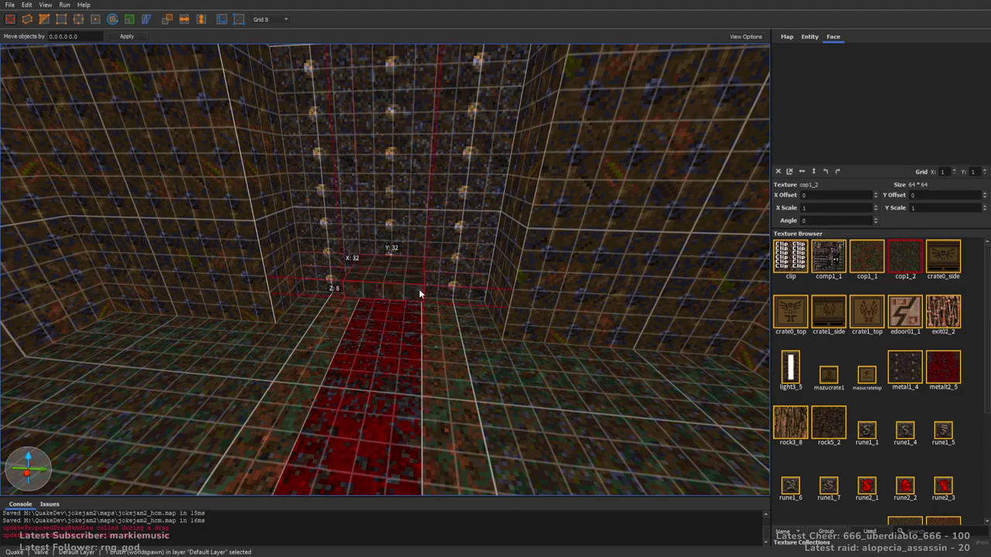
{"action": "scroll", "coordinate": [443, 271], "scroll_direction": "up", "scroll_amount": 3}
{"action": "key", "text": "v"}
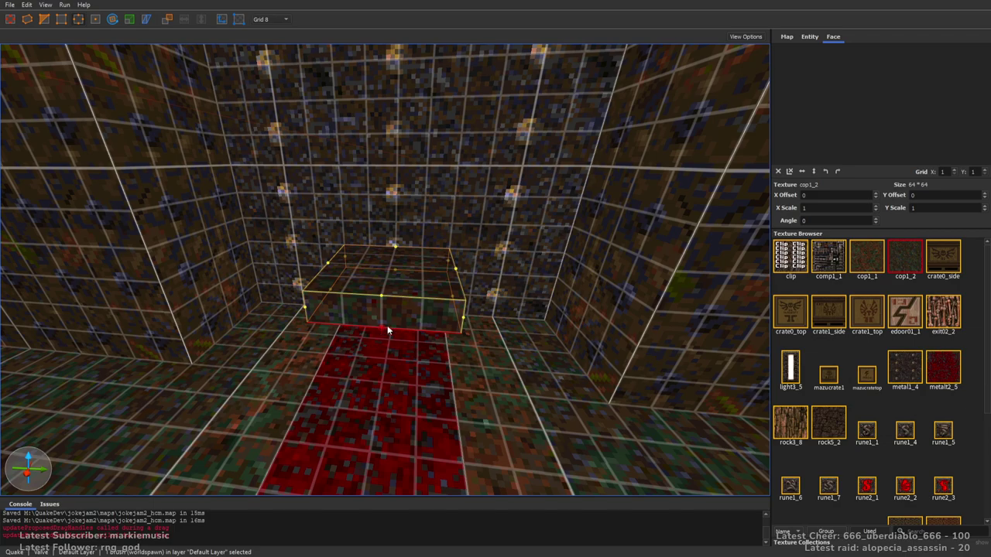
{"action": "key", "text": "Delete"}
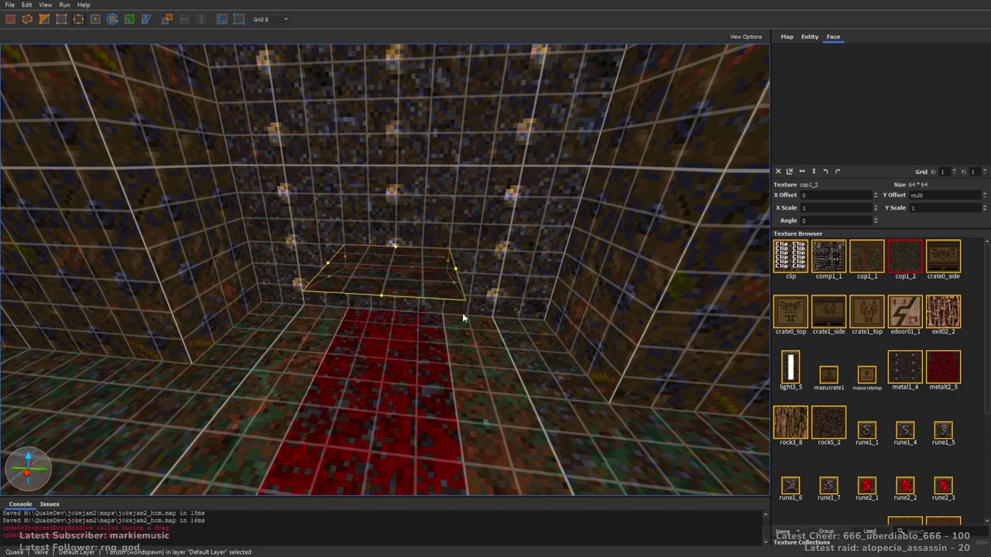
{"action": "left_click", "coordinate": [326, 266]}
{"action": "key", "text": "Delete"}
{"action": "key", "text": "Escape"}
{"action": "key", "text": "Escape"}
Duplicate the tapered cop1_2 brush, raise the copy above the original and flip it as the frame's top piece
{"action": "left_click", "coordinate": [405, 274]}
{"action": "key", "text": "a"}
{"action": "key", "text": "ctrl+d"}
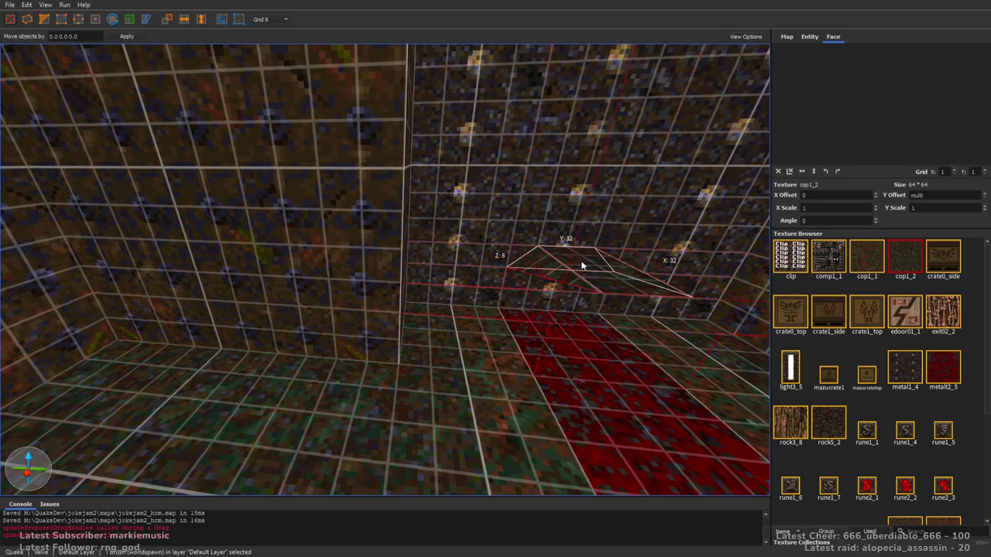
{"action": "key", "text": "Down"}
{"action": "left_click_drag", "start_coordinate": [603, 275], "coordinate": [635, 177], "text": "alt"}
{"action": "key", "text": "Left"}
{"action": "key", "text": "Down"}
{"action": "key", "text": "Up"}
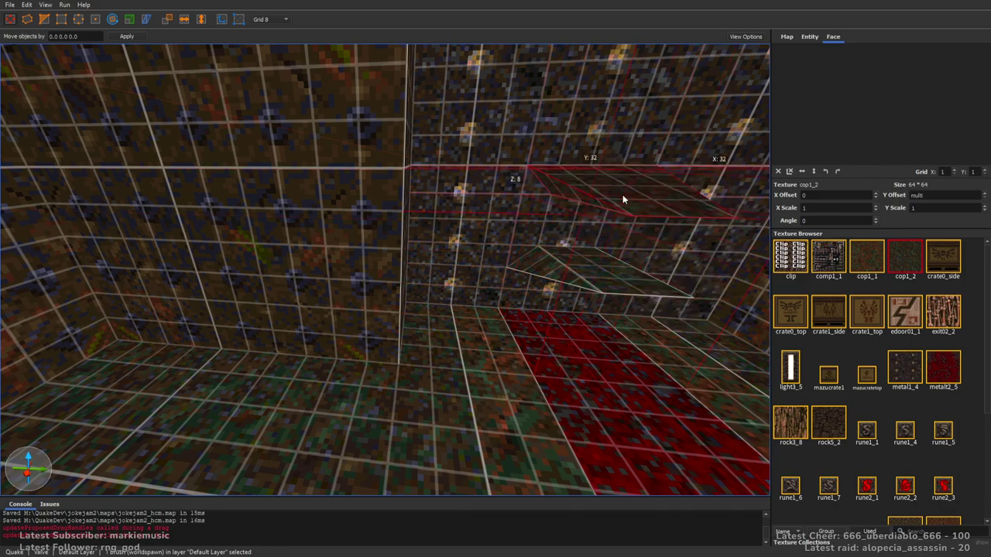
Select both tapered pieces, duplicate them and rotate the copies a quarter turn to form the sides of a square frame
{"action": "key", "text": "d"}
{"action": "left_click", "coordinate": [468, 258], "text": "ctrl"}
{"action": "key", "text": "ctrl+d"}
{"action": "key", "text": "alt+Left"}
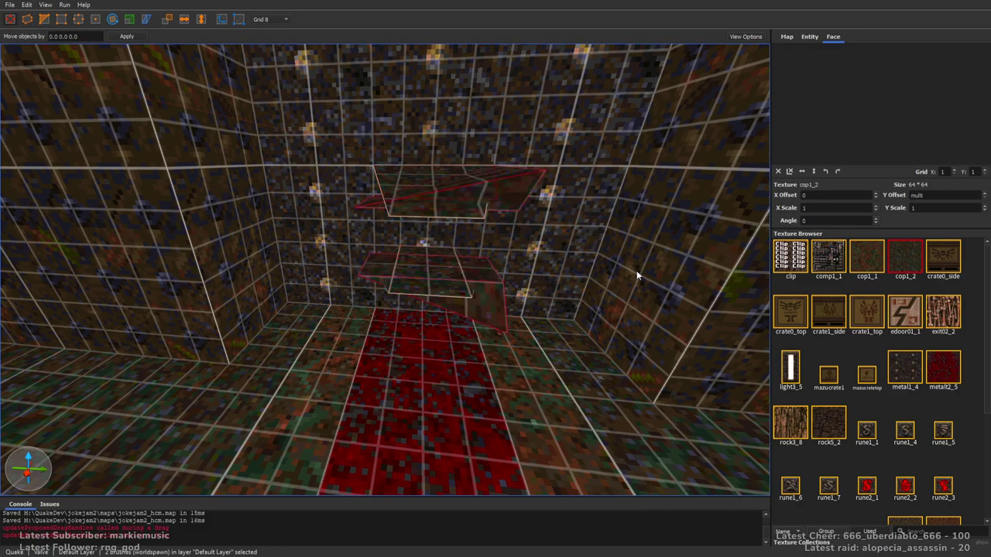
{"action": "key", "text": "ctrl+z"}
{"action": "key", "text": "alt+Up"}
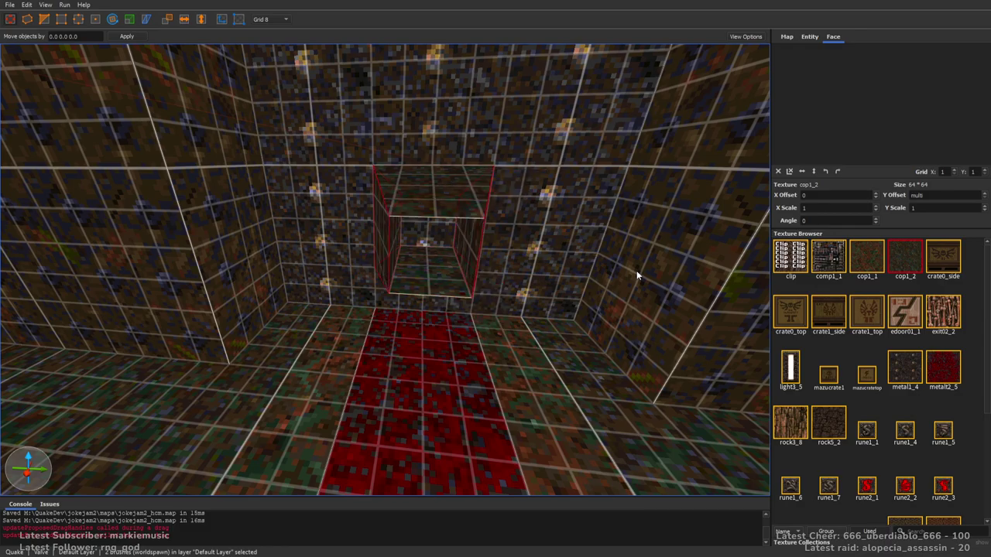
Choose the black texture and cap the frame's inner end with a 2 × 16 × 16 brush at grid size 2
{"action": "key", "text": "d"}
{"action": "mouse_move", "coordinate": [645, 220]}
{"action": "right_mouse_down"}
{"action": "mouse_move", "coordinate": [565, 227]}
{"action": "mouse_move", "coordinate": [573, 204]}
{"action": "mouse_move", "coordinate": [495, 215]}
{"action": "mouse_move", "coordinate": [510, 257]}
{"action": "mouse_move", "coordinate": [524, 241]}
{"action": "right_mouse_up"}
{"action": "key", "text": "w"}
{"action": "key", "text": "s"}
{"action": "key", "text": "Escape"}
{"action": "key", "text": "w"}
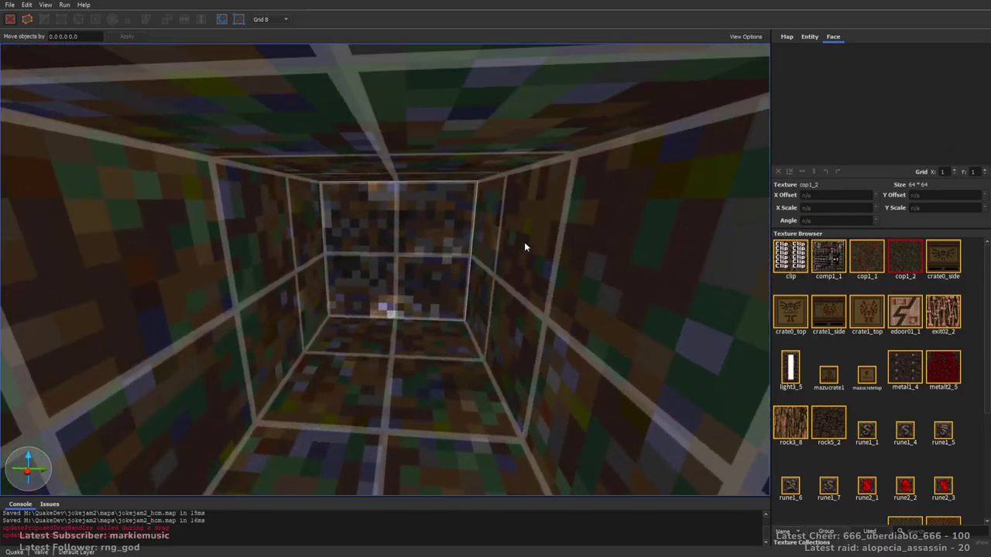
{"action": "left_click", "coordinate": [883, 532]}
{"action": "left_click", "coordinate": [918, 535]}
{"action": "type", "text": "bl"}
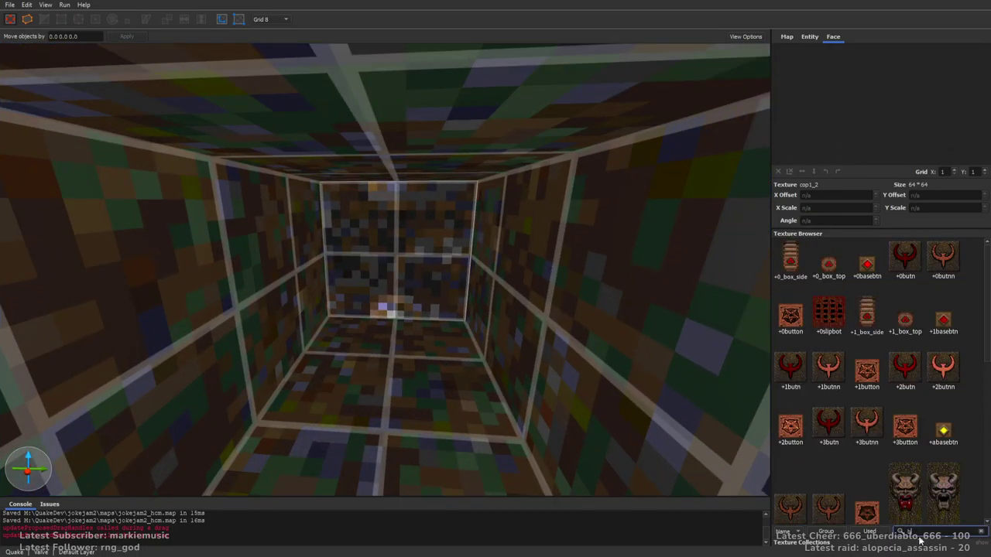
{"action": "left_click", "coordinate": [794, 479]}
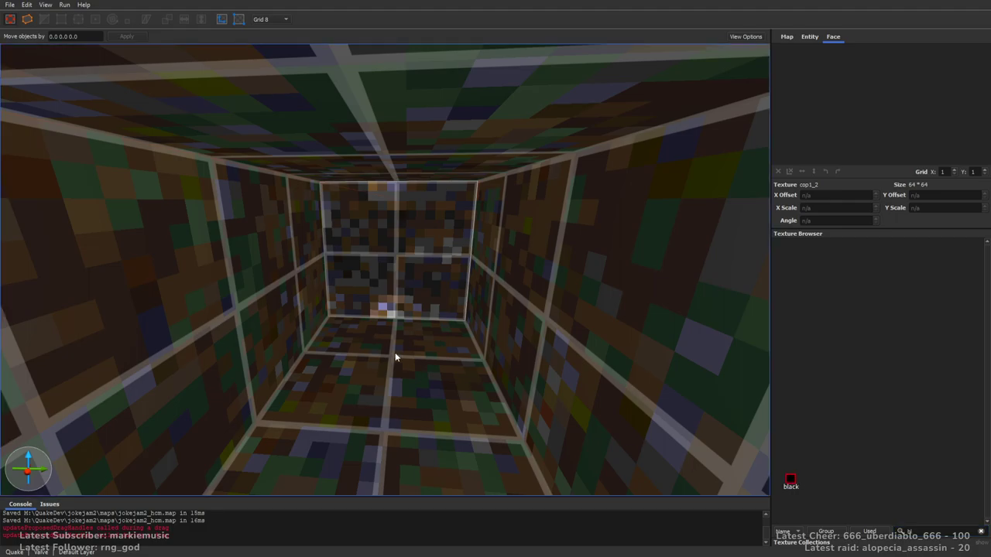
{"action": "right_click_drag", "start_coordinate": [396, 355], "coordinate": [363, 352]}
{"action": "key", "text": "3"}
{"action": "key", "text": "2"}
{"action": "mouse_move", "coordinate": [311, 319]}
{"action": "left_mouse_down"}
{"action": "mouse_move", "coordinate": [449, 321]}
{"action": "mouse_move", "coordinate": [440, 318]}
{"action": "mouse_move", "coordinate": [436, 186]}
{"action": "left_mouse_up"}
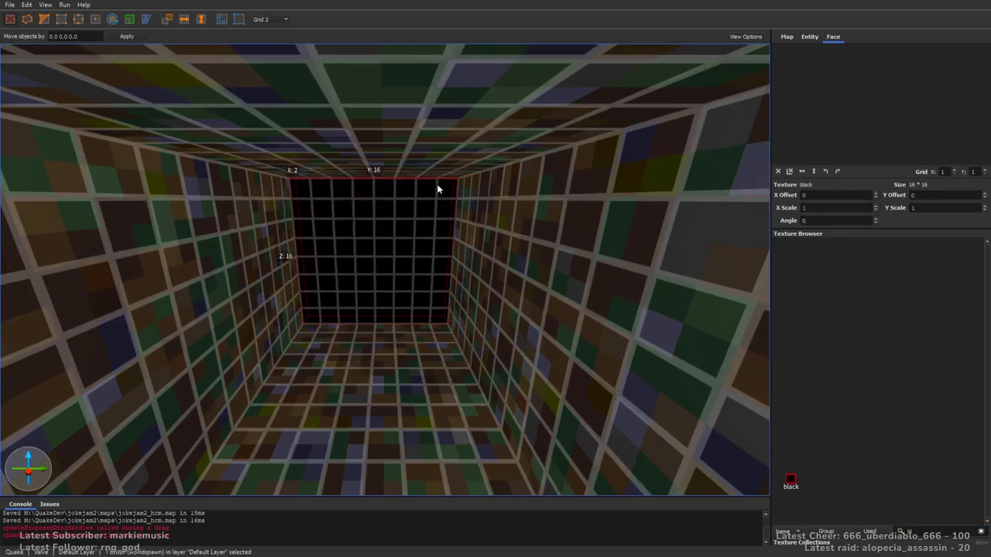
Set the grid size to 8, select the four frame pieces with the black cap and turn them into a func_detail
{"action": "scroll", "coordinate": [438, 188], "scroll_direction": "down", "scroll_amount": 5}
{"action": "right_click_drag", "start_coordinate": [438, 188], "coordinate": [597, 309]}
{"action": "key", "text": "Escape"}
{"action": "key", "text": "4"}
{"action": "key", "text": "a"}
{"action": "mouse_move", "coordinate": [398, 268]}
{"action": "left_mouse_down"}
{"action": "mouse_move", "coordinate": [474, 328]}
{"action": "mouse_move", "coordinate": [486, 233]}
{"action": "mouse_move", "coordinate": [468, 253]}
{"action": "left_mouse_up"}
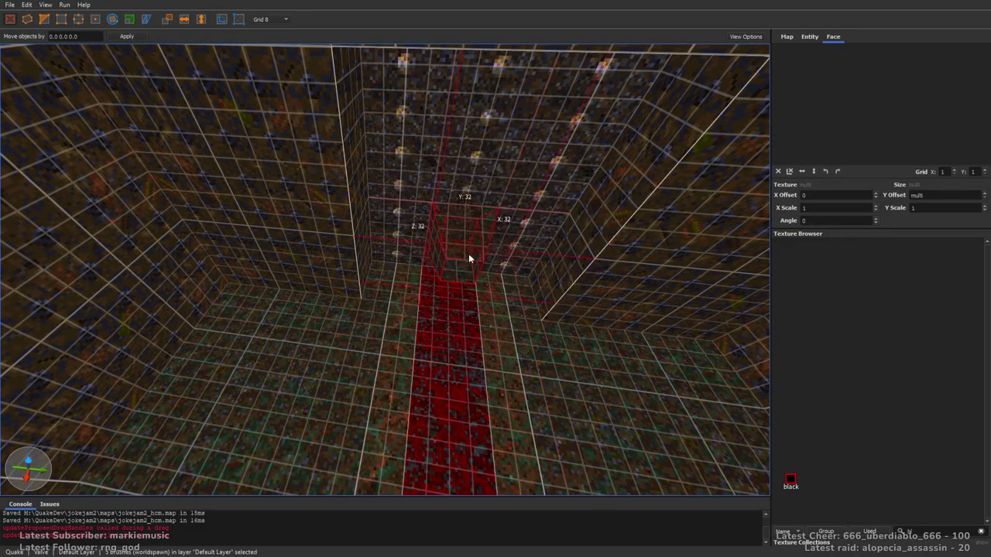
{"action": "key", "text": "alt+d"}
Set the frame func_detail's _phong to 1 and _phong_angle to 88, and save the map
{"action": "right_click_drag", "start_coordinate": [451, 287], "coordinate": [466, 286]}
{"action": "left_click", "coordinate": [809, 37]}
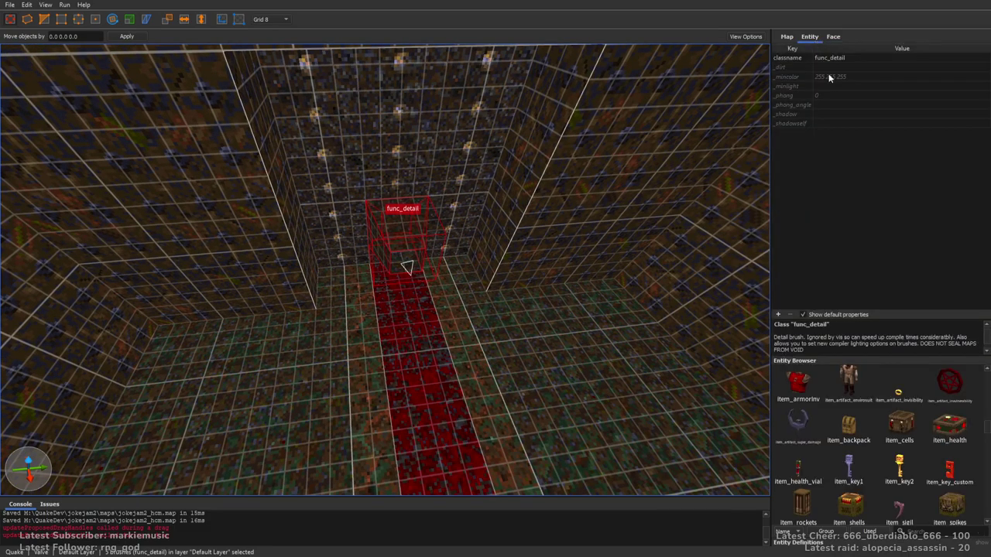
{"action": "left_click", "coordinate": [822, 107]}
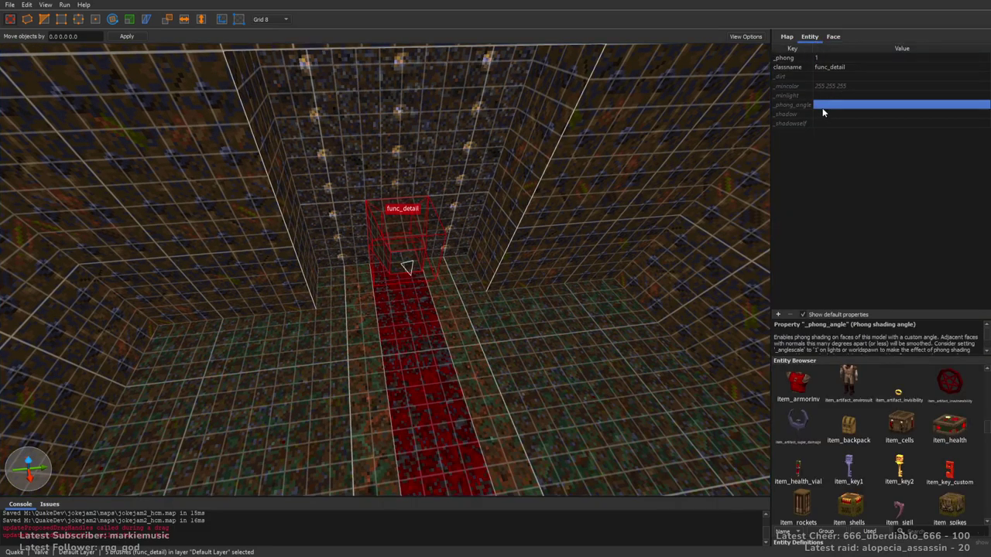
{"action": "type", "text": "88"}
{"action": "key", "text": "Return"}
{"action": "right_click_drag", "start_coordinate": [621, 191], "coordinate": [633, 162]}
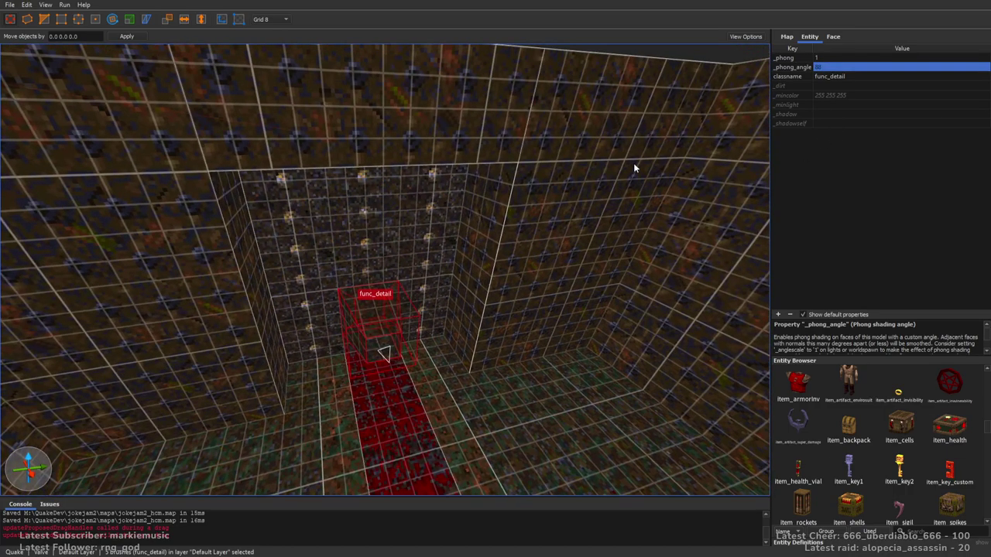
{"action": "key", "text": "Escape"}
{"action": "key", "text": "ctrl+s"}
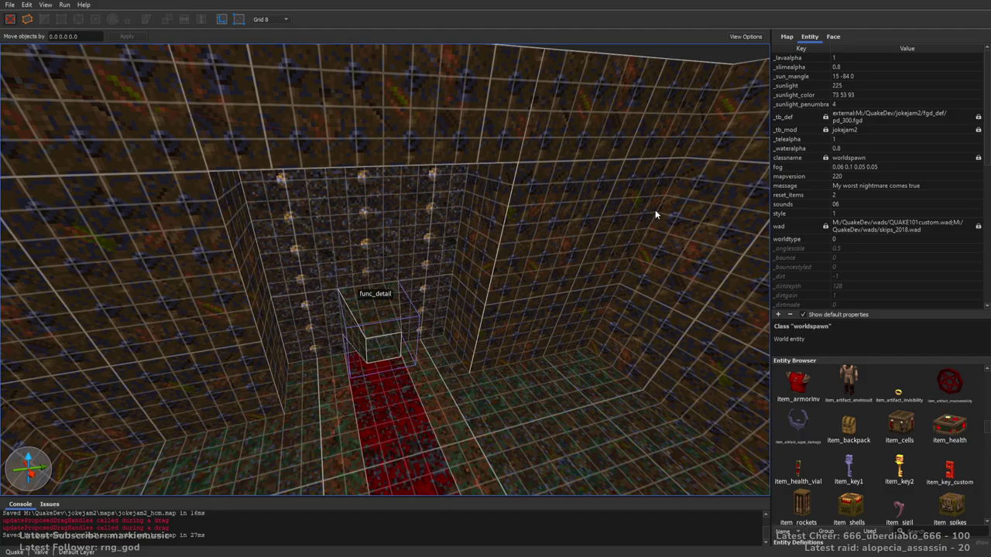
Place a trap_spikeshooter inside the square frame and nudge it one step toward the black cap at grid size 4
{"action": "key", "text": "w"}
{"action": "right_click_drag", "start_coordinate": [650, 236], "coordinate": [496, 246]}
{"action": "key", "text": "s"}
{"action": "key", "text": "w"}
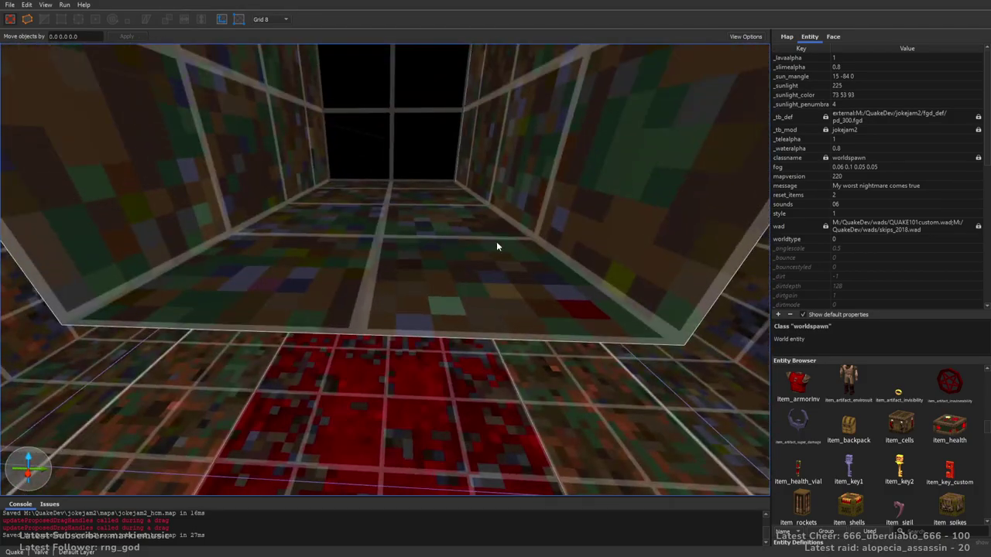
{"action": "key", "text": "s"}
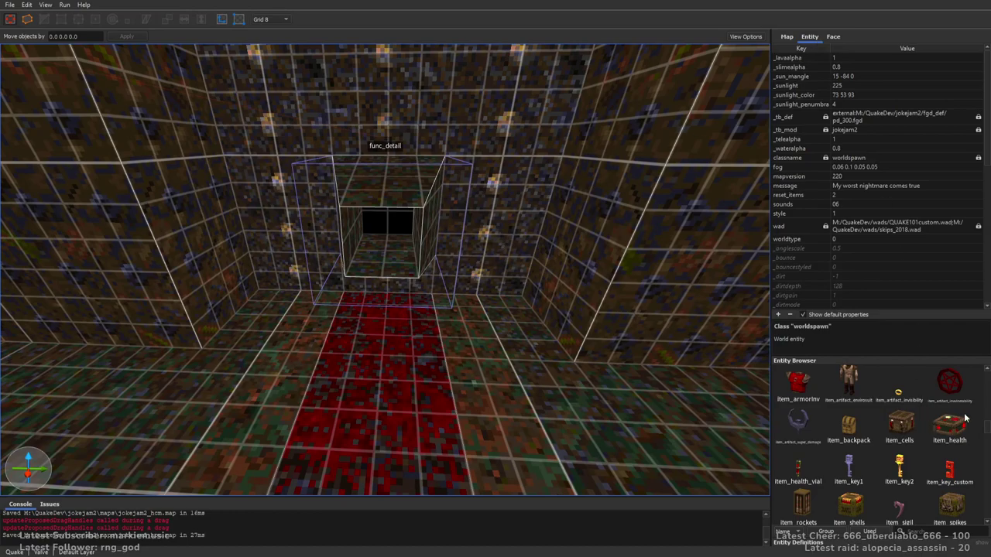
{"action": "left_click_drag", "start_coordinate": [987, 433], "coordinate": [988, 509]}
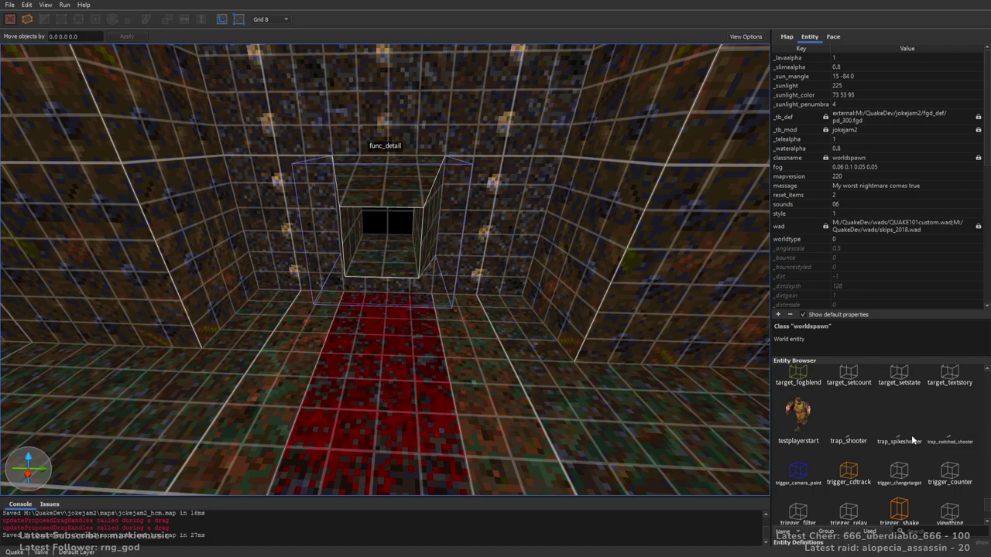
{"action": "left_click_drag", "start_coordinate": [910, 439], "coordinate": [387, 256]}
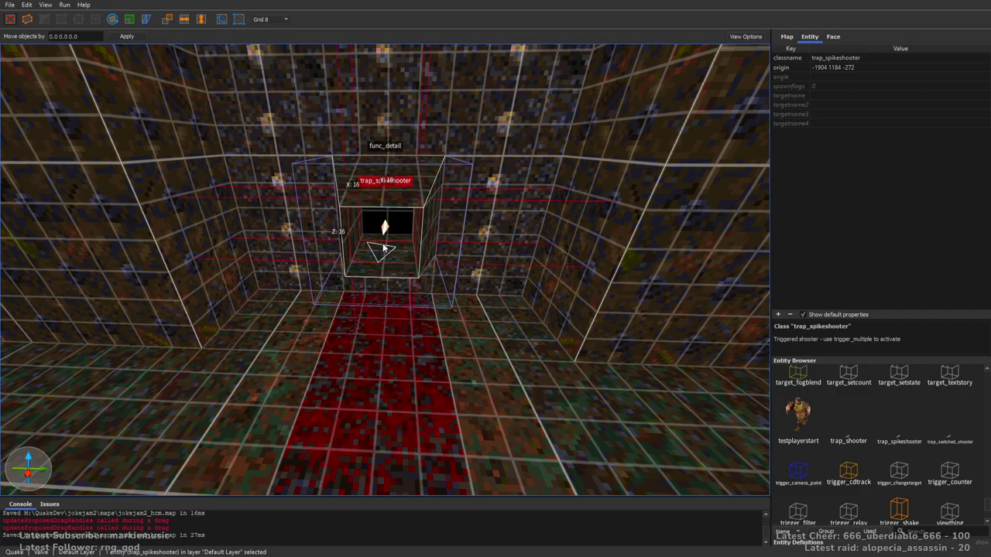
{"action": "key", "text": "3"}
{"action": "key", "text": "Up"}
{"action": "scroll", "coordinate": [383, 247], "scroll_direction": "up", "scroll_amount": 3}
{"action": "scroll", "coordinate": [383, 247], "scroll_direction": "down", "scroll_amount": 2}
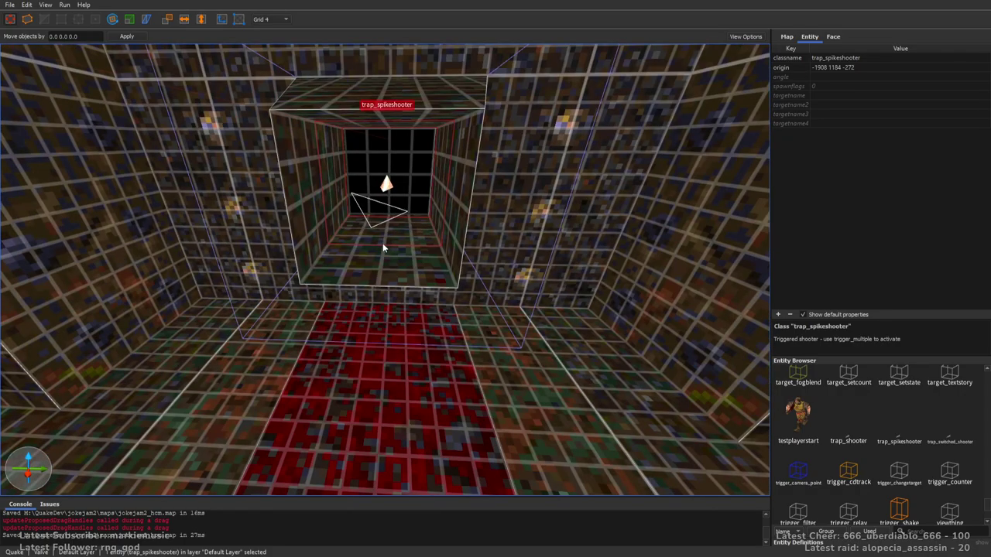
Set the trap_spikeshooter's angle to 360 and enable its Spike spawnflag
{"action": "right_click_drag", "start_coordinate": [382, 244], "coordinate": [462, 181]}
{"action": "key", "text": "s"}
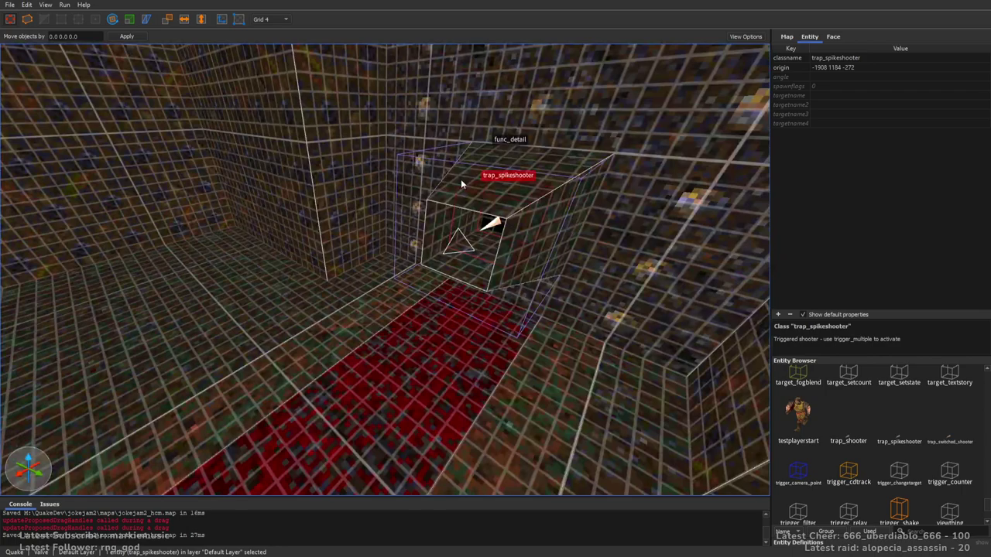
{"action": "double_click", "coordinate": [832, 79]}
{"action": "type", "text": "36"}
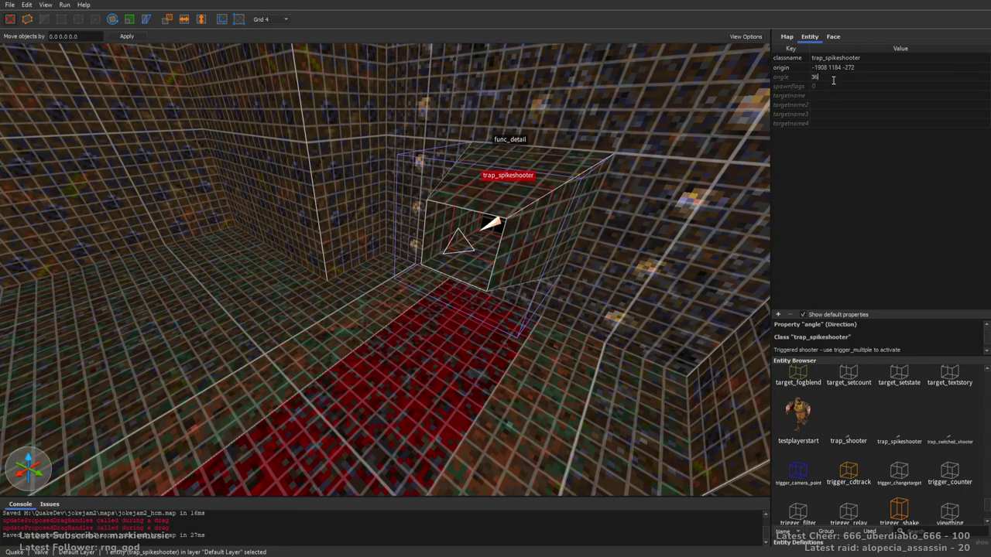
{"action": "type", "text": "0"}
{"action": "key", "text": "Return"}
{"action": "left_click", "coordinate": [822, 88]}
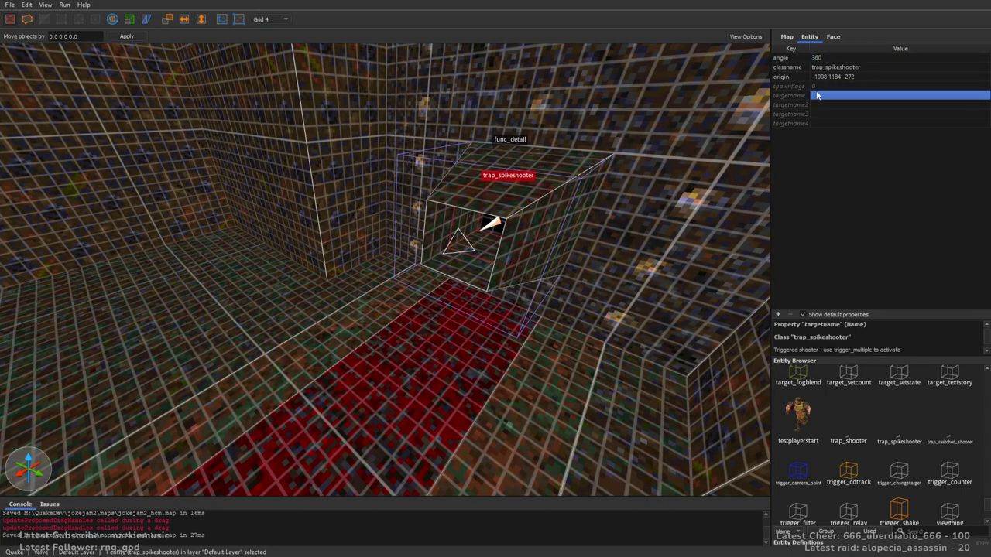
{"action": "left_click", "coordinate": [795, 245]}
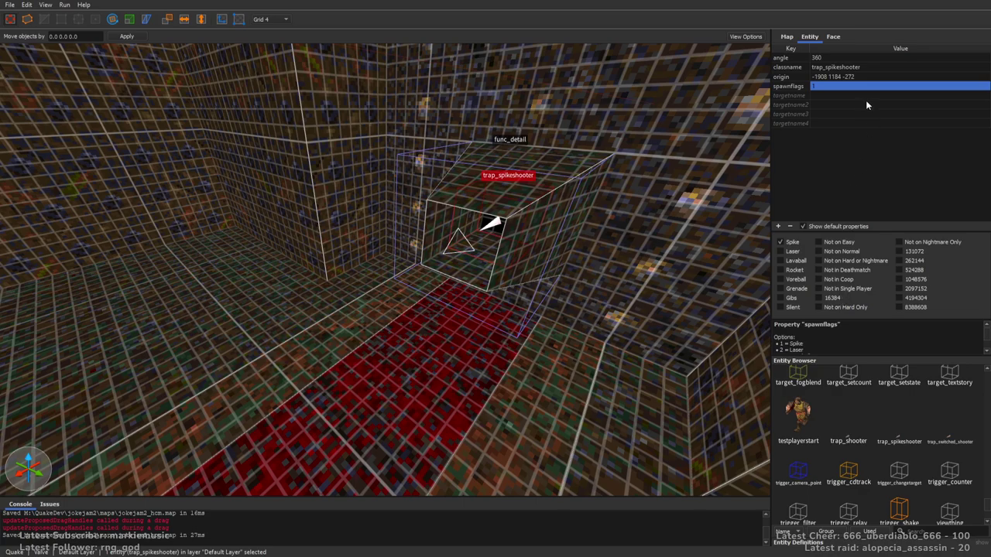
Set the trap_spikeshooter's targetname to getnailed and deselect it
{"action": "left_click", "coordinate": [836, 95]}
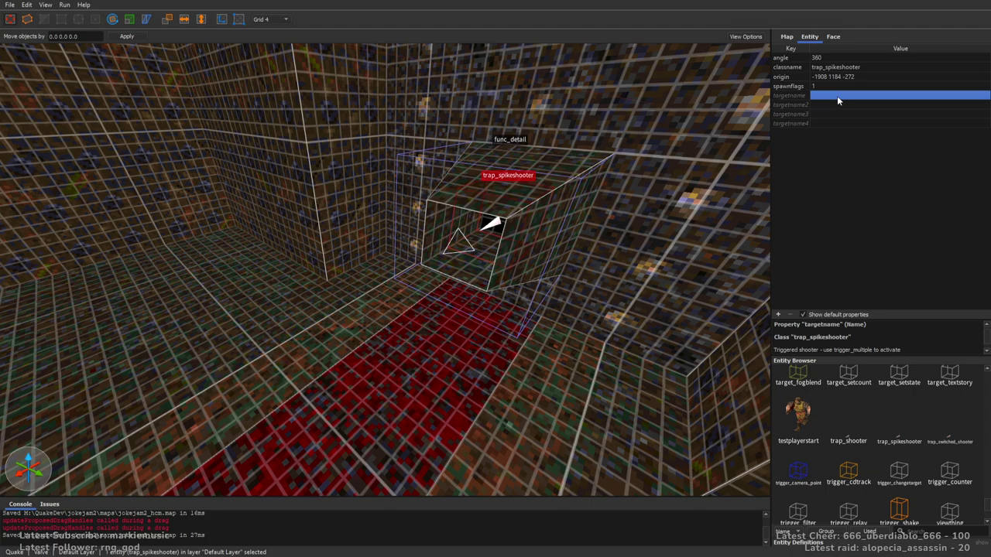
{"action": "type", "text": "getnailed"}
{"action": "key", "text": "Return"}
{"action": "right_click_drag", "start_coordinate": [574, 191], "coordinate": [530, 243]}
{"action": "key", "text": "Escape"}
Set the grid size to 16, clear the texture filter and choose wizmet1_2 from the textures used in the map
{"action": "key", "text": "s"}
{"action": "key", "text": "d"}
{"action": "key", "text": "a"}
{"action": "key", "text": "s"}
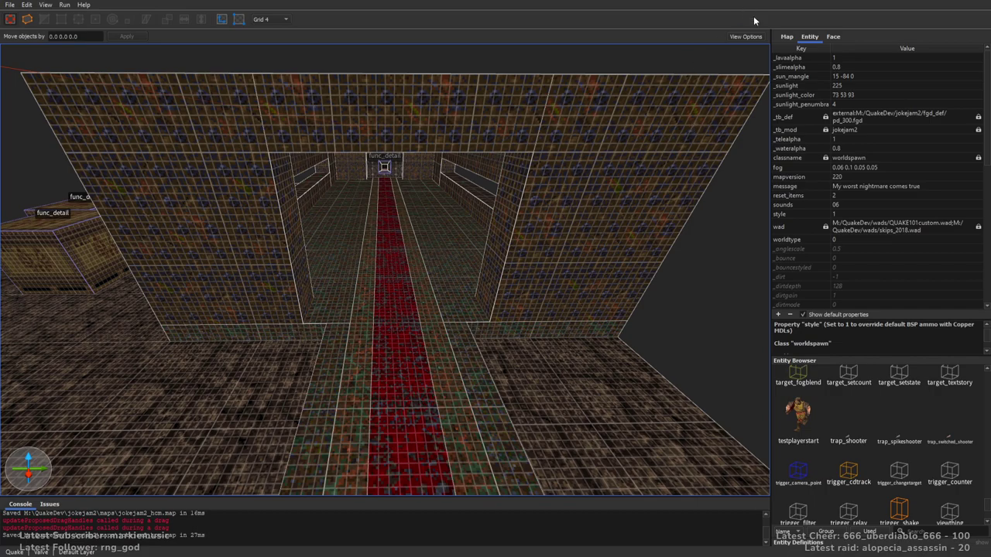
{"action": "left_click", "coordinate": [833, 38]}
{"action": "right_click_drag", "start_coordinate": [644, 178], "coordinate": [645, 215]}
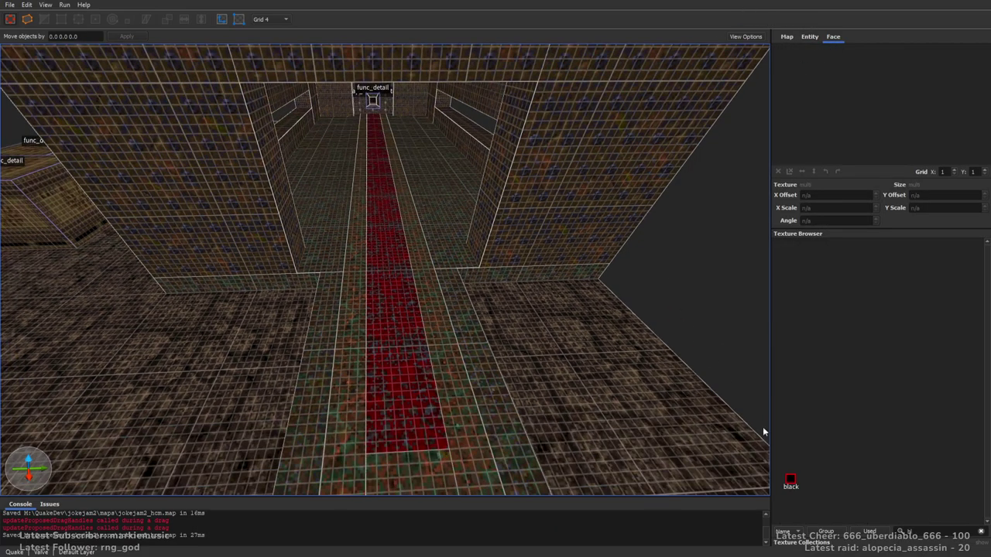
{"action": "key", "text": "5"}
{"action": "left_click_drag", "start_coordinate": [924, 532], "coordinate": [880, 536]}
{"action": "key", "text": "BackSpace"}
{"action": "left_click", "coordinate": [878, 535]}
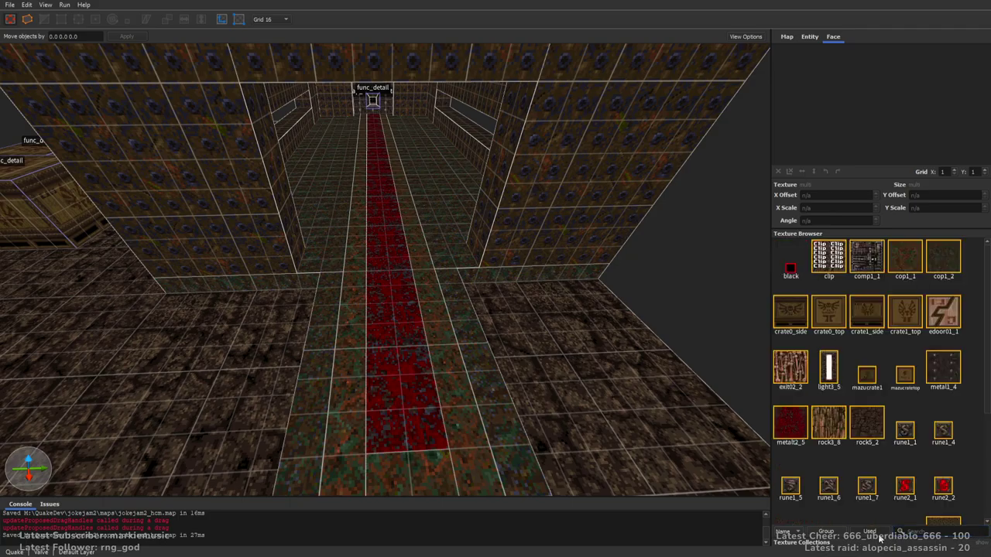
{"action": "scroll", "coordinate": [887, 429], "scroll_direction": "down", "scroll_amount": 3}
{"action": "scroll", "coordinate": [886, 427], "scroll_direction": "down", "scroll_amount": 2}
{"action": "left_click", "coordinate": [882, 474]}
Draw a 32 × 32 × 32 wizmet1_2 brush in an upper corner of the hall's entrance and shape it into a diagonal brace
{"action": "right_click_drag", "start_coordinate": [478, 226], "coordinate": [474, 154]}
{"action": "left_click_drag", "start_coordinate": [474, 229], "coordinate": [516, 201]}
{"action": "left_click_drag", "start_coordinate": [519, 258], "coordinate": [523, 288], "text": "shift"}
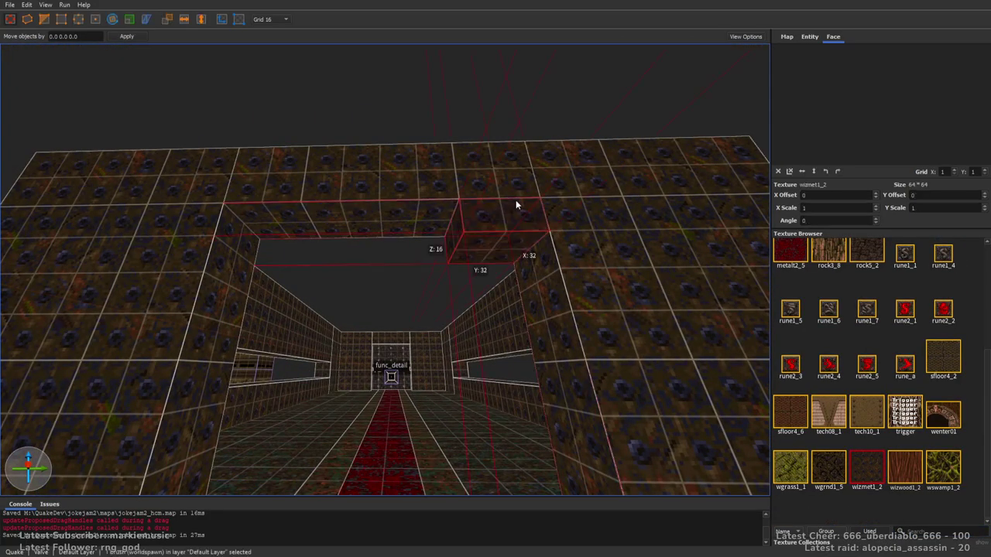
{"action": "key", "text": "e"}
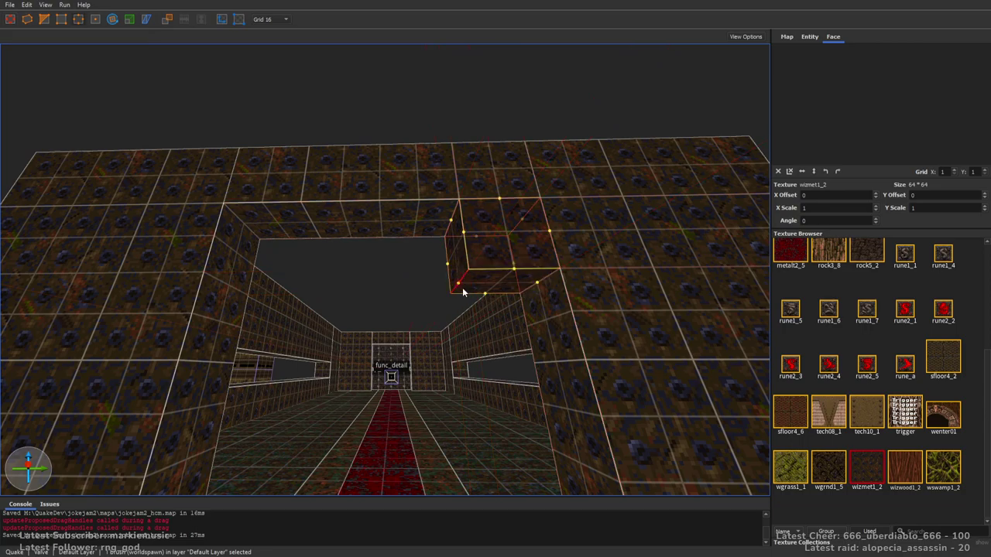
{"action": "mouse_move", "coordinate": [456, 281]}
{"action": "left_mouse_down", "text": "alt"}
{"action": "mouse_move", "coordinate": [456, 229]}
{"action": "mouse_move", "coordinate": [261, 233]}
{"action": "left_mouse_up", "text": "alt"}
{"action": "key", "text": "Escape"}
{"action": "key", "text": "Escape"}
{"action": "key", "text": "Escape"}
Mirror a copy of the diagonal brace into the entrance's opposite upper corner and select both braces
{"action": "left_click", "coordinate": [508, 223]}
{"action": "left_click", "coordinate": [183, 20]}
{"action": "left_click", "coordinate": [481, 238], "text": "ctrl"}
{"action": "mouse_move", "coordinate": [604, 188]}
{"action": "right_mouse_down"}
{"action": "mouse_move", "coordinate": [444, 224]}
{"action": "mouse_move", "coordinate": [515, 347]}
{"action": "mouse_move", "coordinate": [541, 307]}
{"action": "mouse_move", "coordinate": [530, 294]}
{"action": "mouse_move", "coordinate": [636, 288]}
{"action": "mouse_move", "coordinate": [381, 253]}
{"action": "mouse_move", "coordinate": [499, 237]}
{"action": "mouse_move", "coordinate": [453, 229]}
{"action": "mouse_move", "coordinate": [561, 289]}
{"action": "mouse_move", "coordinate": [434, 259]}
{"action": "right_mouse_up"}
{"action": "left_click", "coordinate": [347, 266], "text": "ctrl"}
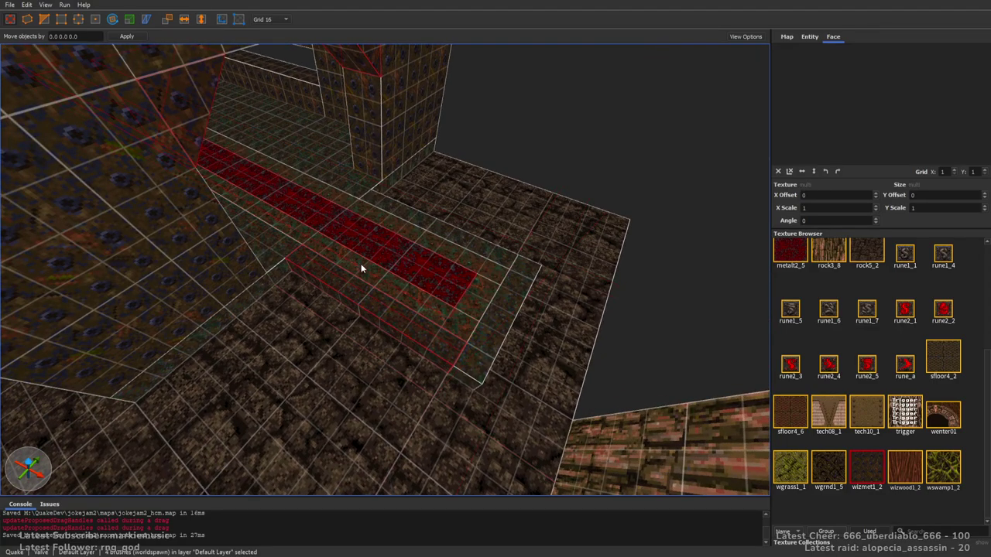
{"action": "left_click", "coordinate": [423, 314], "text": "ctrl"}
{"action": "mouse_move", "coordinate": [423, 314]}
{"action": "right_mouse_down"}
{"action": "mouse_move", "coordinate": [555, 270]}
{"action": "mouse_move", "coordinate": [516, 281]}
{"action": "right_mouse_up"}
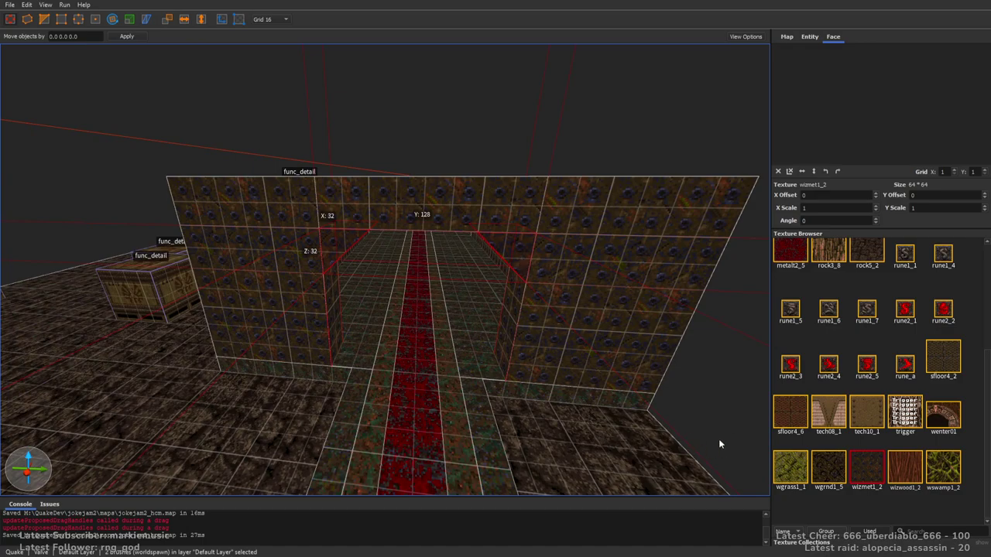
Make the two entrance braces a func_detail with _phong set to 1 and a _phong_angle value, and save the map
{"action": "left_click", "coordinate": [810, 37]}
{"action": "double_click", "coordinate": [832, 95]}
{"action": "type", "text": "1"}
{"action": "key", "text": "Return"}
{"action": "double_click", "coordinate": [831, 105]}
{"action": "key", "text": "Return"}
{"action": "right_click_drag", "start_coordinate": [664, 167], "coordinate": [636, 159]}
{"action": "key", "text": "Escape"}
{"action": "key", "text": "ctrl+s"}
Extend the rock5_2 ground slab outward beyond the hall's side wall and deselect it
{"action": "key", "text": "w"}
{"action": "right_click_drag", "start_coordinate": [382, 227], "coordinate": [735, 229]}
{"action": "key", "text": "a"}
{"action": "key", "text": "w"}
{"action": "key", "text": "s"}
{"action": "key", "text": "w"}
{"action": "key", "text": "s"}
{"action": "key", "text": "a"}
{"action": "right_click_drag", "start_coordinate": [456, 227], "coordinate": [617, 223]}
{"action": "key", "text": "a"}
{"action": "mouse_move", "coordinate": [486, 256]}
{"action": "right_mouse_down"}
{"action": "mouse_move", "coordinate": [532, 263]}
{"action": "mouse_move", "coordinate": [546, 280]}
{"action": "right_mouse_up"}
{"action": "key", "text": "s"}
{"action": "left_click", "coordinate": [275, 361]}
{"action": "key", "text": "s"}
{"action": "key", "text": "a"}
{"action": "mouse_move", "coordinate": [390, 380]}
{"action": "left_mouse_down", "text": "shift"}
{"action": "mouse_move", "coordinate": [581, 444]}
{"action": "mouse_move", "coordinate": [543, 430]}
{"action": "left_mouse_up", "text": "shift"}
{"action": "key", "text": "d"}
{"action": "mouse_move", "coordinate": [678, 304]}
{"action": "right_mouse_down"}
{"action": "mouse_move", "coordinate": [532, 266]}
{"action": "mouse_move", "coordinate": [338, 279]}
{"action": "mouse_move", "coordinate": [461, 282]}
{"action": "mouse_move", "coordinate": [385, 265]}
{"action": "mouse_move", "coordinate": [439, 248]}
{"action": "right_mouse_up"}
{"action": "key", "text": "Escape"}
{"action": "key", "text": "d"}
{"action": "key", "text": "s"}
{"action": "key", "text": "w"}
{"action": "key", "text": "s"}
Draw a tech10_1 roof brush on top of the hall's walls at the entrance end and extend it outward
{"action": "left_click", "coordinate": [832, 38]}
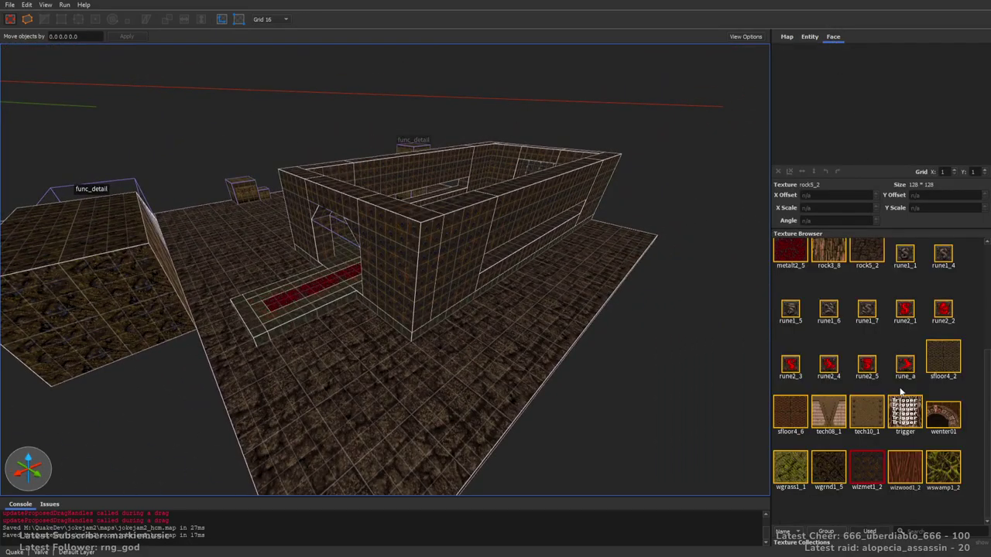
{"action": "left_click", "coordinate": [859, 419]}
{"action": "key", "text": "w"}
{"action": "mouse_move", "coordinate": [526, 236]}
{"action": "right_mouse_down"}
{"action": "mouse_move", "coordinate": [485, 154]}
{"action": "mouse_move", "coordinate": [525, 224]}
{"action": "mouse_move", "coordinate": [511, 236]}
{"action": "right_mouse_up"}
{"action": "key", "text": "s"}
{"action": "key", "text": "a"}
{"action": "key", "text": "d"}
{"action": "mouse_move", "coordinate": [486, 273]}
{"action": "left_mouse_down"}
{"action": "mouse_move", "coordinate": [503, 152]}
{"action": "mouse_move", "coordinate": [475, 139]}
{"action": "left_mouse_up"}
{"action": "key", "text": "a"}
{"action": "mouse_move", "coordinate": [458, 183]}
{"action": "right_mouse_down"}
{"action": "mouse_move", "coordinate": [497, 177]}
{"action": "mouse_move", "coordinate": [537, 215]}
{"action": "right_mouse_up"}
{"action": "key", "text": "a"}
{"action": "left_click_drag", "start_coordinate": [531, 252], "coordinate": [483, 335], "text": "shift"}
{"action": "right_click_drag", "start_coordinate": [483, 335], "coordinate": [409, 336]}
{"action": "key", "text": "d"}
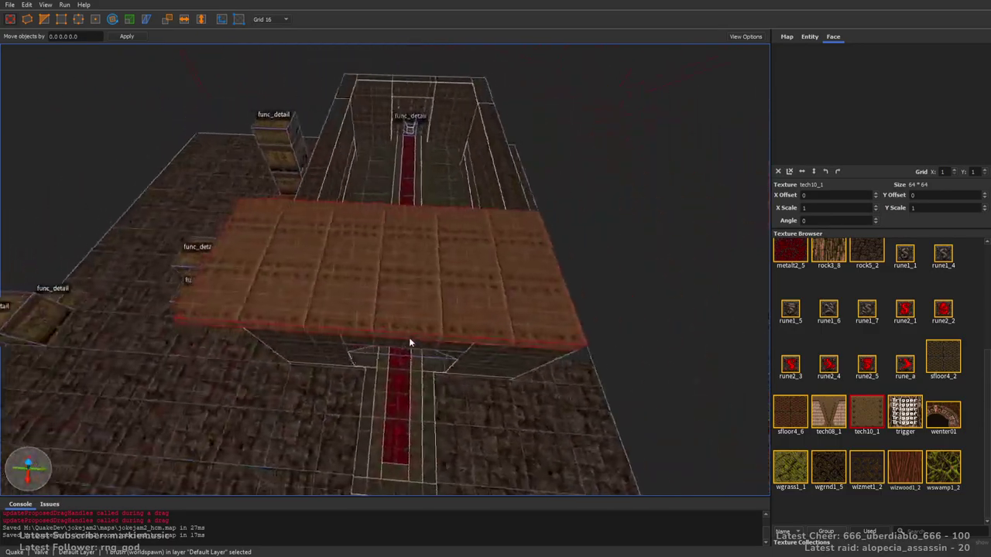
Enlarge the tech10_1 roof brush to 704 × 448 × 112 so it covers the whole hall and overhangs the walls
{"action": "left_click_drag", "start_coordinate": [528, 292], "coordinate": [588, 288], "text": "shift"}
{"action": "left_click_drag", "start_coordinate": [455, 283], "coordinate": [442, 223], "text": "shift"}
{"action": "right_click_drag", "start_coordinate": [442, 223], "coordinate": [507, 229]}
{"action": "key", "text": "w"}
{"action": "key", "text": "s"}
{"action": "key", "text": "a"}
{"action": "left_click_drag", "start_coordinate": [507, 229], "coordinate": [601, 246], "text": "shift"}
{"action": "right_click_drag", "start_coordinate": [601, 247], "coordinate": [546, 242]}
{"action": "key", "text": "a"}
{"action": "left_click_drag", "start_coordinate": [546, 242], "coordinate": [215, 253], "text": "shift"}
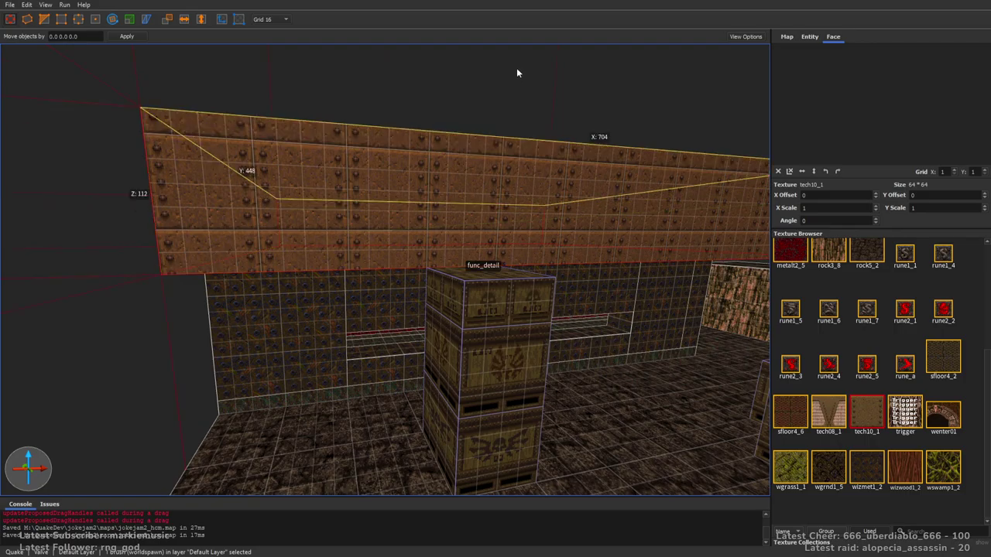
Extend the roof upward and apply the sfloor4_2 texture to its overhanging underside
{"action": "left_click_drag", "start_coordinate": [516, 80], "coordinate": [517, 22], "text": "shift"}
{"action": "right_click_drag", "start_coordinate": [611, 194], "coordinate": [456, 162]}
{"action": "key", "text": "d"}
{"action": "key", "text": "w"}
{"action": "left_click", "coordinate": [453, 261], "text": "shift"}
{"action": "key", "text": "Escape"}
{"action": "left_click", "coordinate": [466, 300], "text": "shift"}
{"action": "right_click_drag", "start_coordinate": [465, 300], "coordinate": [443, 269]}
{"action": "key", "text": "w"}
{"action": "key", "text": "s"}
{"action": "left_click", "coordinate": [936, 364]}
{"action": "key", "text": "d"}
{"action": "key", "text": "Escape"}
Select the three outer faces of the roof's lower band and retexture them with metal1_2
{"action": "left_click", "coordinate": [443, 267], "text": "shift"}
{"action": "left_click", "coordinate": [379, 260], "text": "ctrl+shift"}
{"action": "right_click_drag", "start_coordinate": [379, 260], "coordinate": [518, 295]}
{"action": "key", "text": "w"}
{"action": "left_click", "coordinate": [537, 246], "text": "ctrl+shift"}
{"action": "right_click_drag", "start_coordinate": [643, 312], "coordinate": [541, 294]}
{"action": "key", "text": "w"}
{"action": "key", "text": "d"}
{"action": "key", "text": "d"}
{"action": "key", "text": "w"}
{"action": "key", "text": "d"}
{"action": "key", "text": "s"}
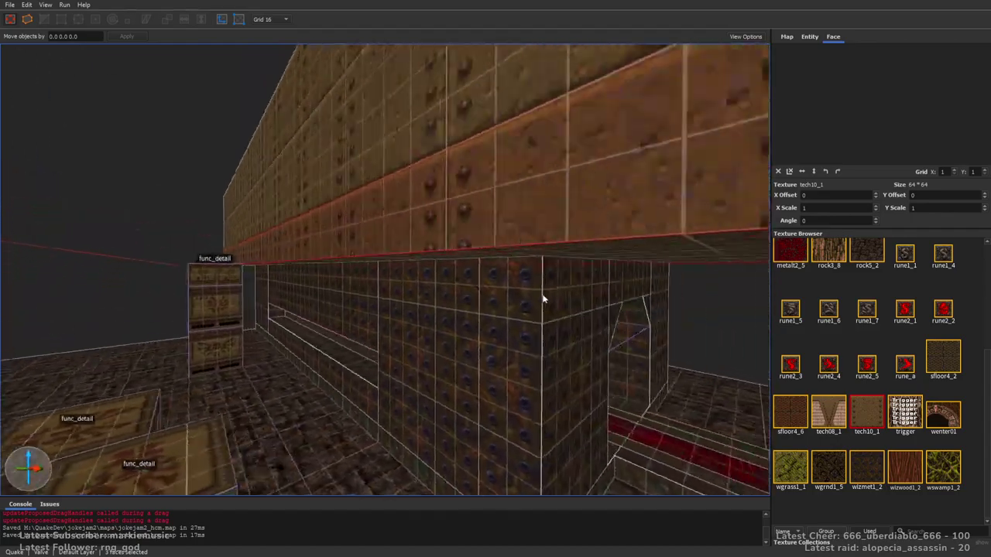
{"action": "left_click", "coordinate": [863, 531]}
{"action": "left_click_drag", "start_coordinate": [984, 258], "coordinate": [971, 329]}
{"action": "scroll", "coordinate": [973, 333], "scroll_direction": "down", "scroll_amount": 6}
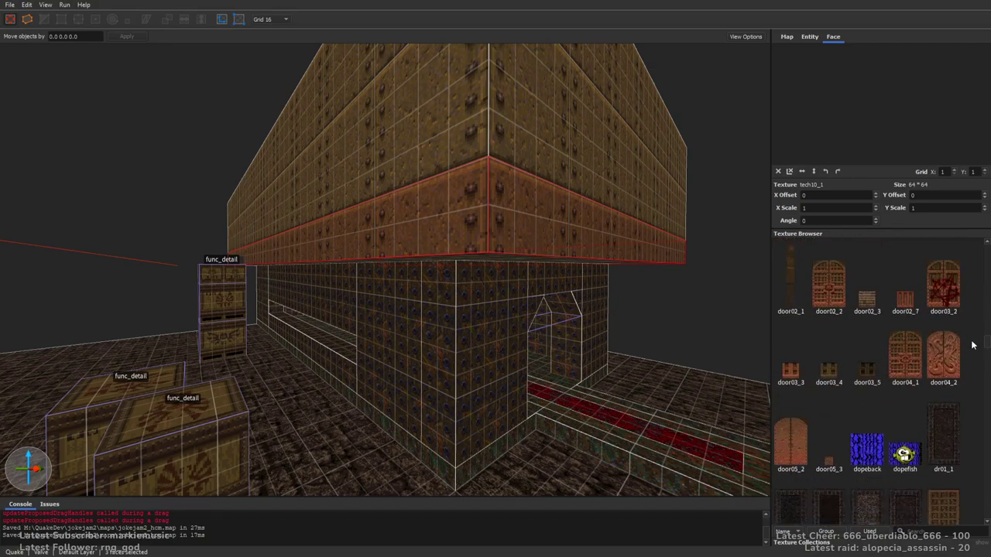
{"action": "scroll", "coordinate": [972, 357], "scroll_direction": "down", "scroll_amount": 8}
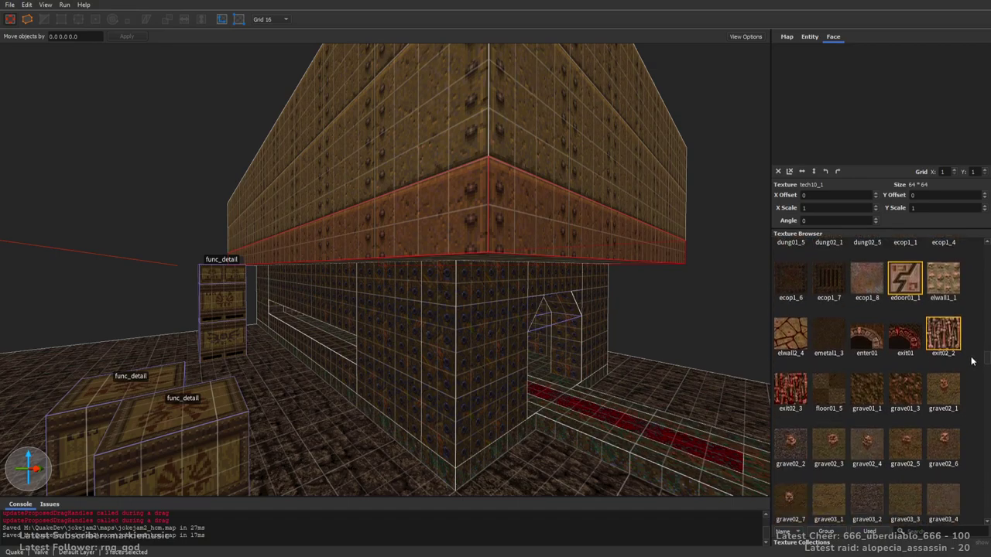
{"action": "scroll", "coordinate": [972, 371], "scroll_direction": "down", "scroll_amount": 5}
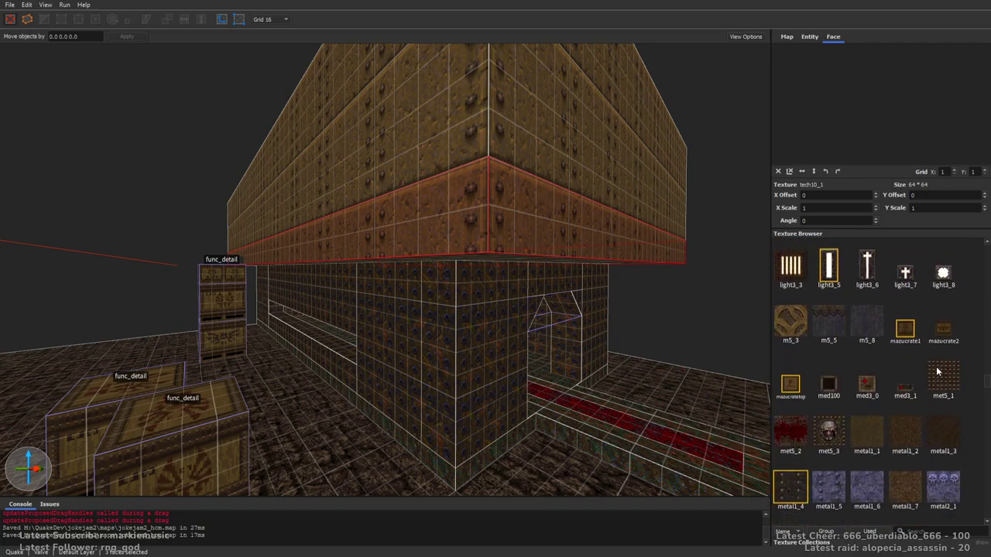
{"action": "left_click", "coordinate": [938, 372]}
{"action": "right_click_drag", "start_coordinate": [588, 348], "coordinate": [590, 296]}
{"action": "scroll", "coordinate": [588, 295], "scroll_direction": "down", "scroll_amount": 3}
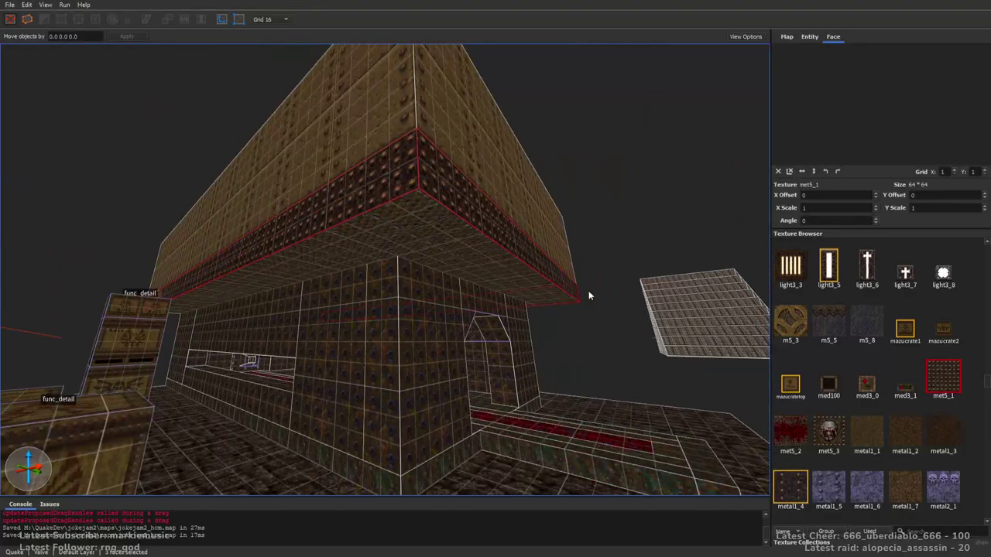
{"action": "scroll", "coordinate": [944, 399], "scroll_direction": "down", "scroll_amount": 3}
{"action": "left_click", "coordinate": [875, 327]}
{"action": "left_click", "coordinate": [901, 333]}
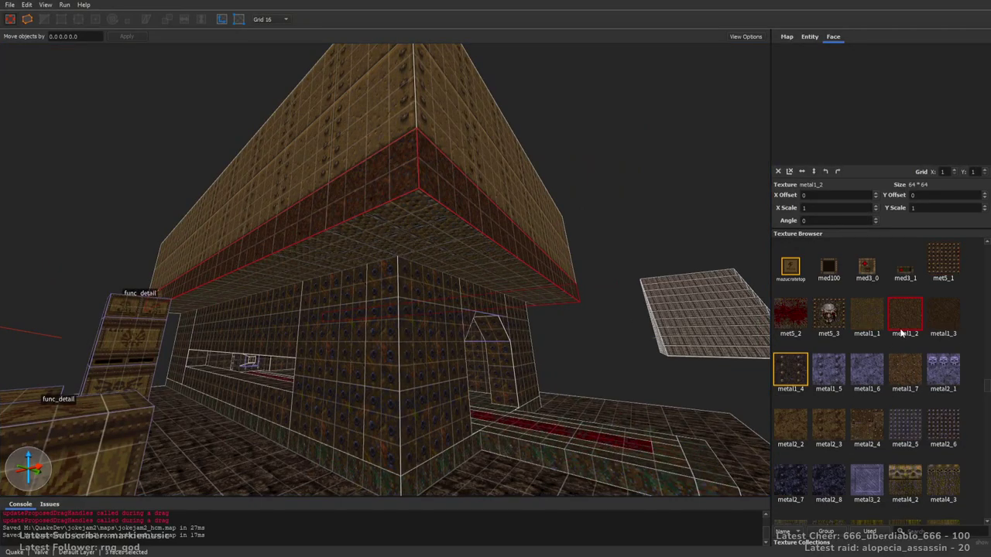
{"action": "right_click_drag", "start_coordinate": [567, 216], "coordinate": [554, 196]}
{"action": "key", "text": "Escape"}
Retexture the roof's underside with metal1_3 and save the map
{"action": "left_click", "coordinate": [429, 244], "text": "shift"}
{"action": "left_click", "coordinate": [881, 319]}
{"action": "key", "text": "Escape"}
{"action": "key", "text": "ctrl+s"}
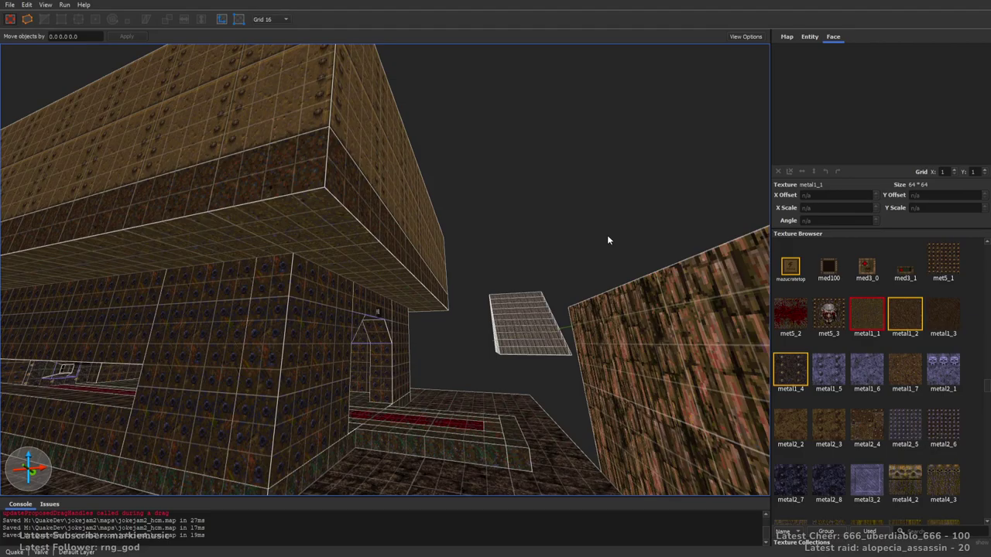
{"action": "right_click_drag", "start_coordinate": [607, 242], "coordinate": [569, 258]}
{"action": "left_click", "coordinate": [489, 132], "text": "shift"}
{"action": "left_click", "coordinate": [933, 309]}
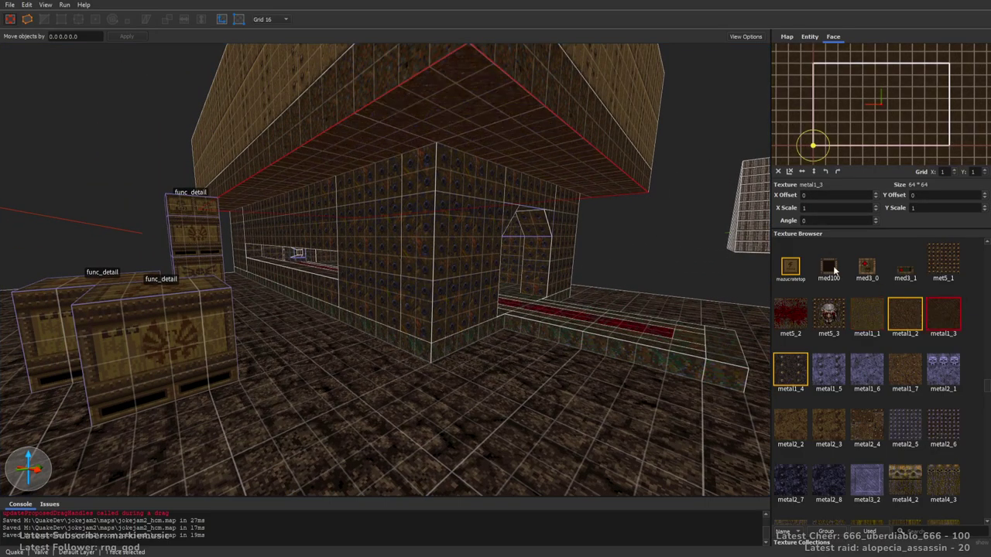
{"action": "right_click_drag", "start_coordinate": [568, 192], "coordinate": [577, 163]}
{"action": "key", "text": "Escape"}
{"action": "key", "text": "ctrl+s"}
Draw a 96 × 16 × 80 met5_1 panel brush against the hall's outer side wall beside the window
{"action": "key", "text": "a"}
{"action": "right_click_drag", "start_coordinate": [579, 219], "coordinate": [467, 260]}
{"action": "key", "text": "w"}
{"action": "key", "text": "a"}
{"action": "key", "text": "w"}
{"action": "left_click", "coordinate": [940, 260]}
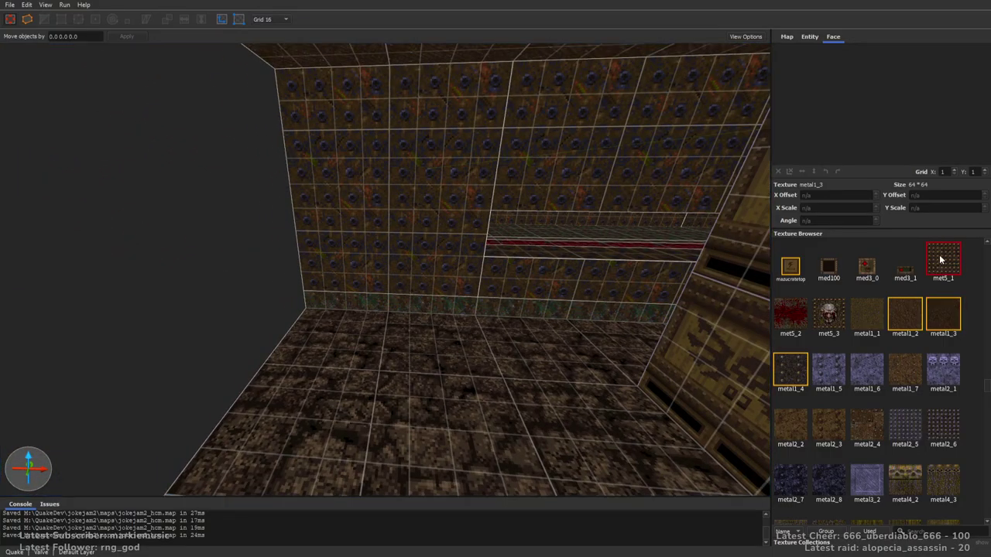
{"action": "right_click_drag", "start_coordinate": [520, 232], "coordinate": [522, 243]}
{"action": "mouse_move", "coordinate": [322, 236]}
{"action": "left_mouse_down"}
{"action": "mouse_move", "coordinate": [433, 246]}
{"action": "mouse_move", "coordinate": [439, 131]}
{"action": "left_mouse_up"}
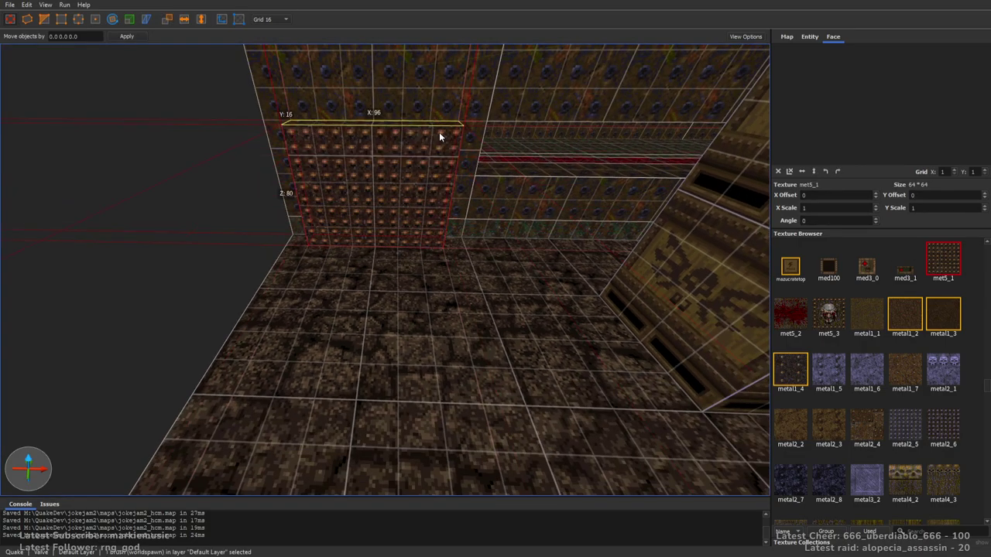
{"action": "mouse_move", "coordinate": [541, 244]}
{"action": "right_mouse_down"}
{"action": "mouse_move", "coordinate": [539, 194]}
{"action": "mouse_move", "coordinate": [492, 230]}
{"action": "right_mouse_up"}
{"action": "key", "text": "Escape"}
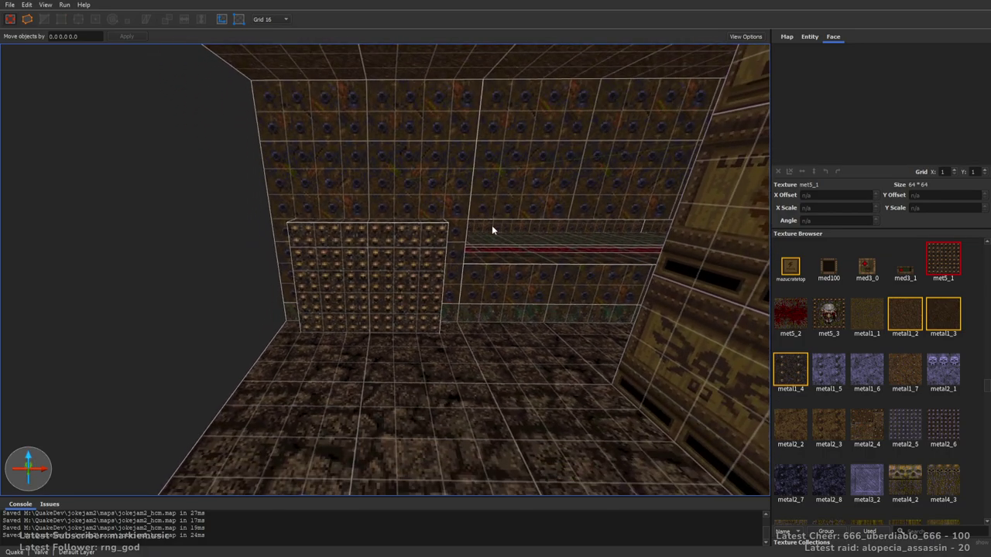
{"action": "left_click", "coordinate": [932, 531]}
{"action": "type", "text": "bu"}
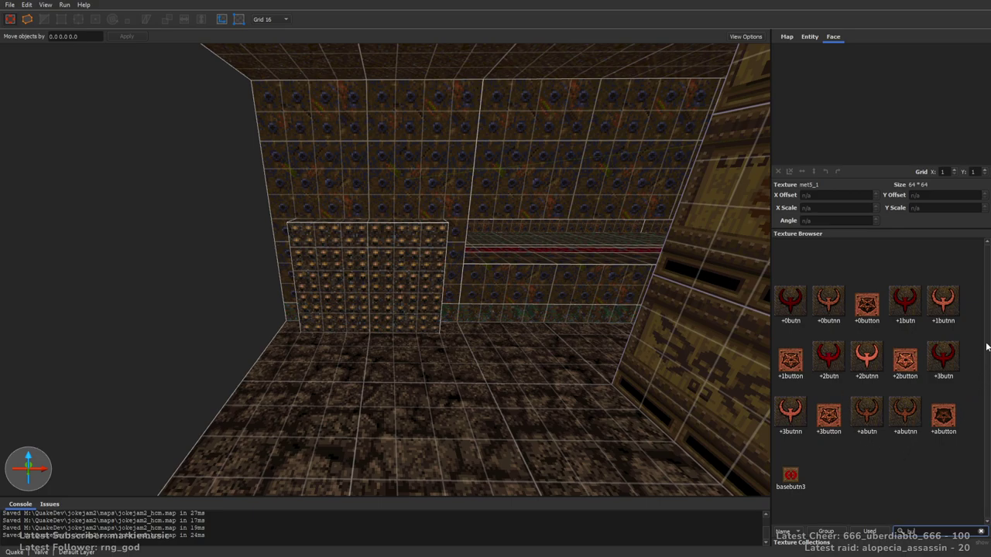
{"action": "left_click_drag", "start_coordinate": [919, 531], "coordinate": [903, 534]}
{"action": "key", "text": "BackSpace"}
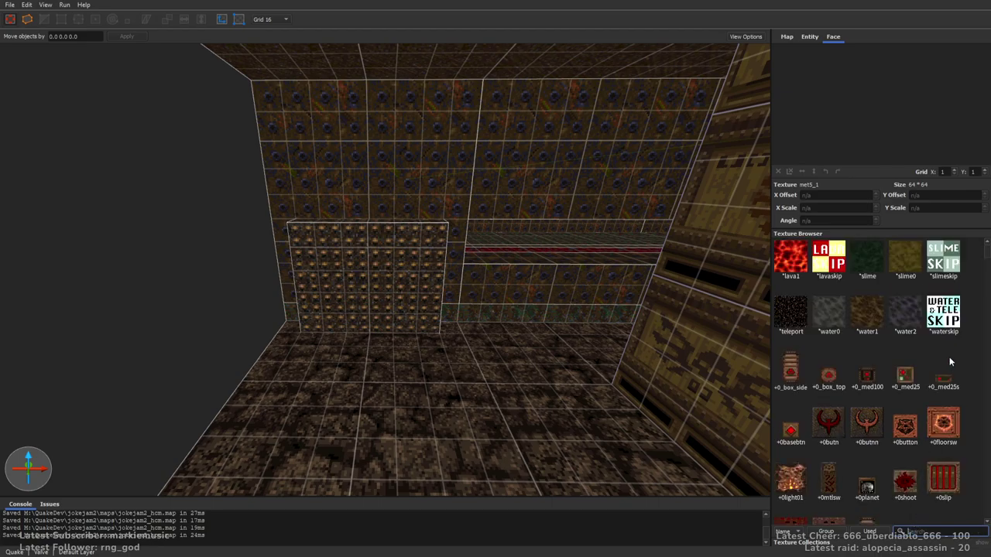
Draw a 32 × 16 × 32 button brush textured +0basebtn on the front of the met5_1 panel
{"action": "scroll", "coordinate": [895, 411], "scroll_direction": "down", "scroll_amount": 2}
{"action": "left_click", "coordinate": [787, 318]}
{"action": "key", "text": "w"}
{"action": "right_click_drag", "start_coordinate": [420, 230], "coordinate": [362, 275]}
{"action": "key", "text": "4"}
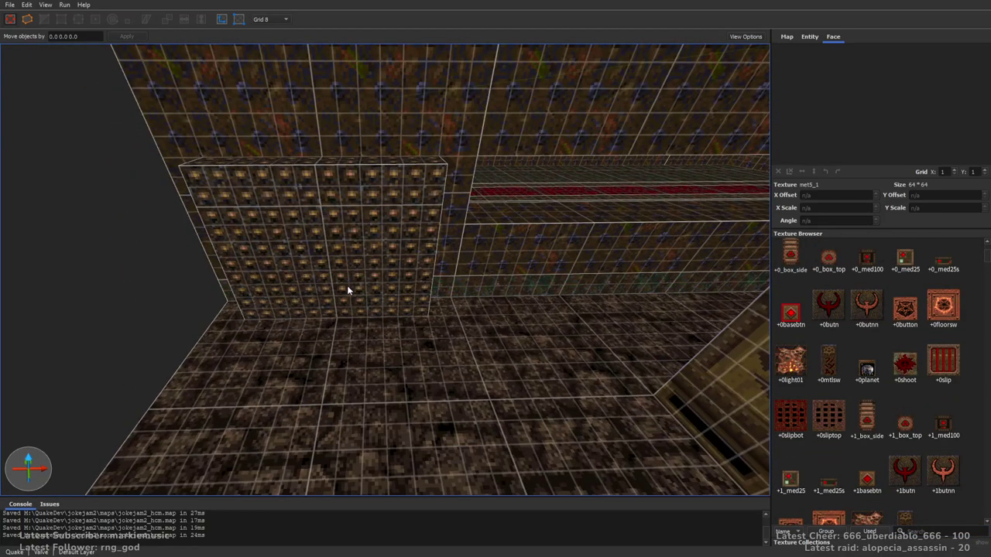
{"action": "key", "text": "bracketright"}
{"action": "mouse_move", "coordinate": [350, 286]}
{"action": "left_mouse_down"}
{"action": "mouse_move", "coordinate": [379, 285]}
{"action": "mouse_move", "coordinate": [379, 222]}
{"action": "left_mouse_up"}
{"action": "left_click_drag", "start_coordinate": [357, 368], "coordinate": [360, 342], "text": "shift"}
{"action": "right_click_drag", "start_coordinate": [420, 301], "coordinate": [405, 268], "text": "alt"}
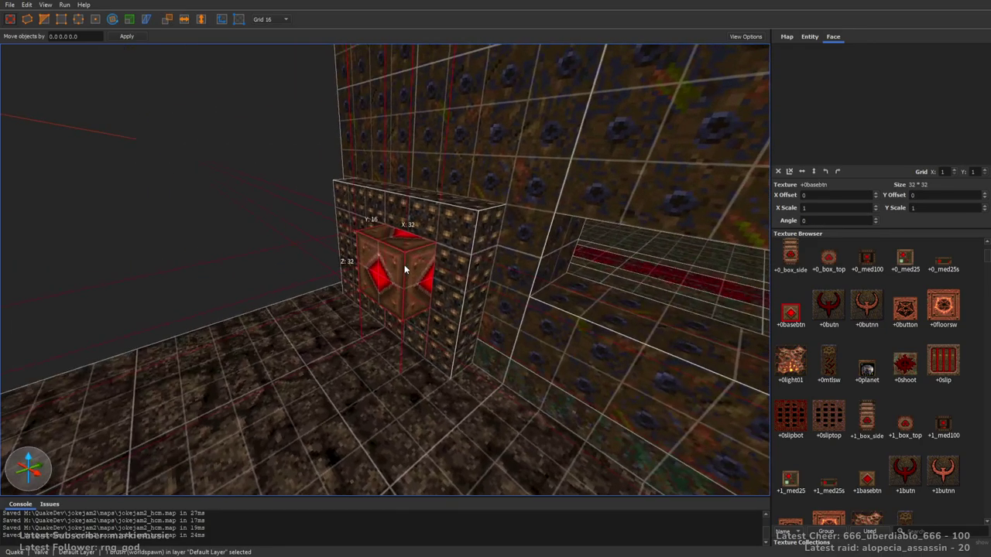
Select the button brush's four side faces and retexture them with tlight08, keeping +0basebtn on the front
{"action": "key", "text": "Escape"}
{"action": "left_click", "coordinate": [416, 263], "text": "shift"}
{"action": "left_click", "coordinate": [403, 238], "text": "ctrl+shift"}
{"action": "right_click_drag", "start_coordinate": [345, 270], "coordinate": [454, 265]}
{"action": "left_click", "coordinate": [505, 299], "text": "ctrl+shift"}
{"action": "left_click", "coordinate": [493, 278], "text": "ctrl+shift"}
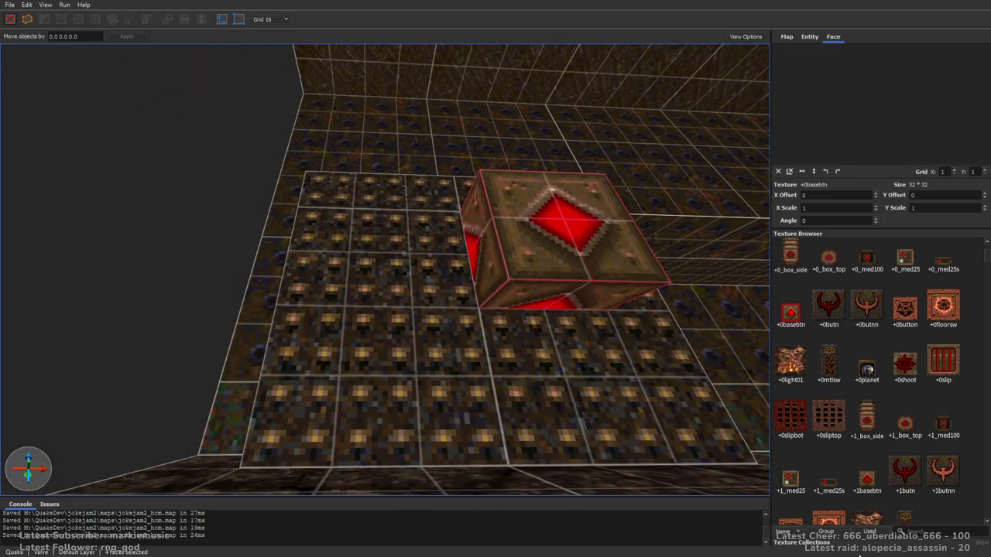
{"action": "left_click", "coordinate": [886, 534]}
{"action": "left_click", "coordinate": [831, 314]}
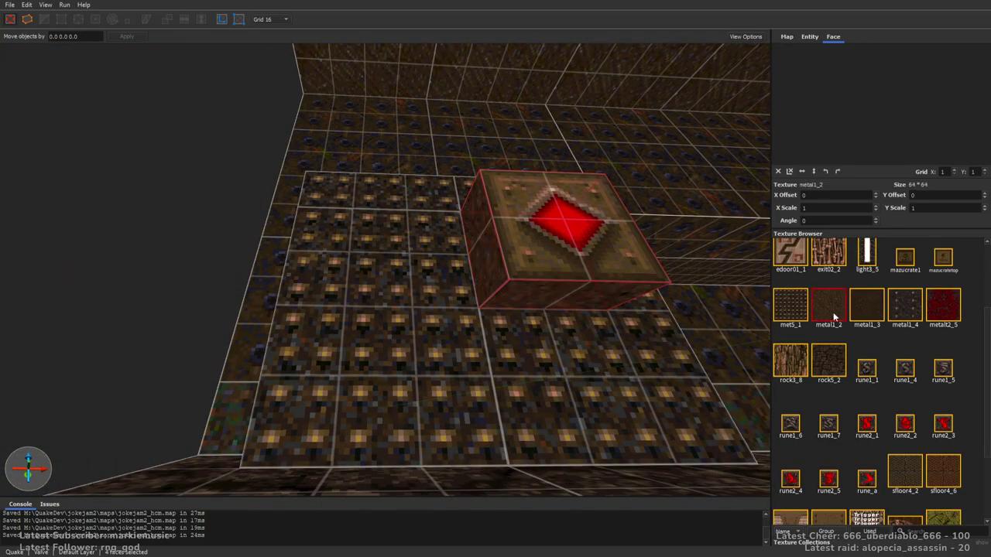
{"action": "right_click_drag", "start_coordinate": [581, 339], "coordinate": [619, 317]}
{"action": "scroll", "coordinate": [820, 363], "scroll_direction": "down", "scroll_amount": 3}
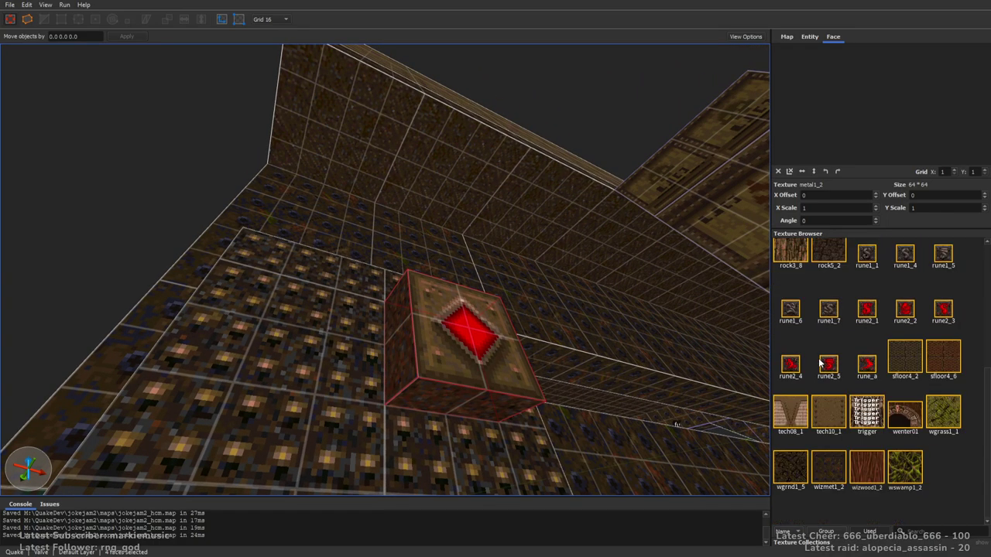
{"action": "left_click", "coordinate": [828, 408]}
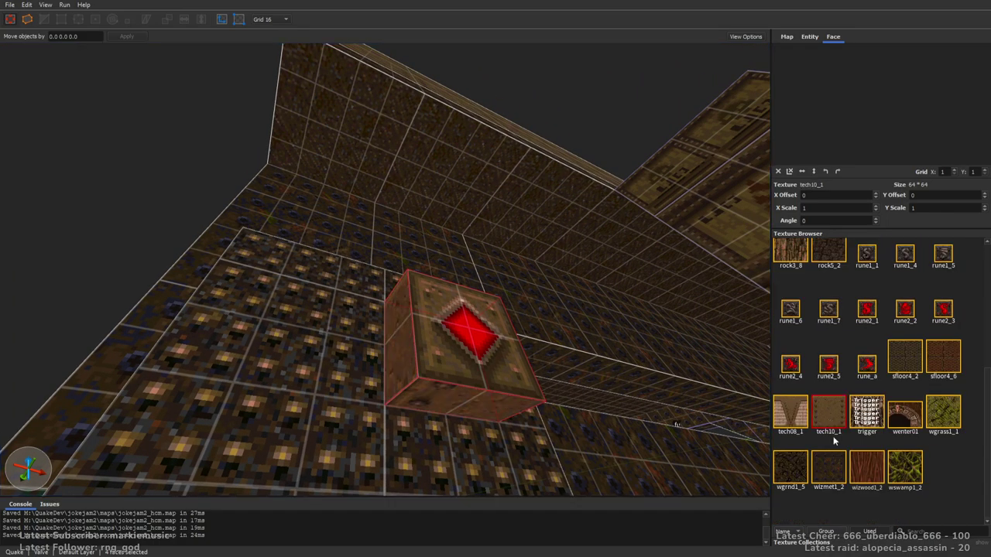
{"action": "left_click", "coordinate": [875, 531]}
{"action": "scroll", "coordinate": [901, 409], "scroll_direction": "down", "scroll_amount": 3}
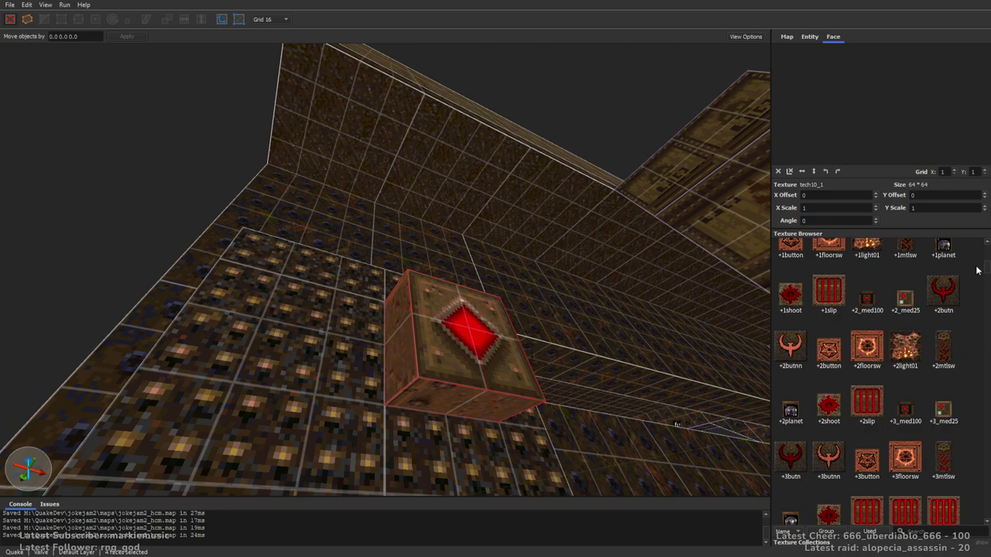
{"action": "left_click_drag", "start_coordinate": [987, 270], "coordinate": [963, 469]}
{"action": "left_click", "coordinate": [796, 365]}
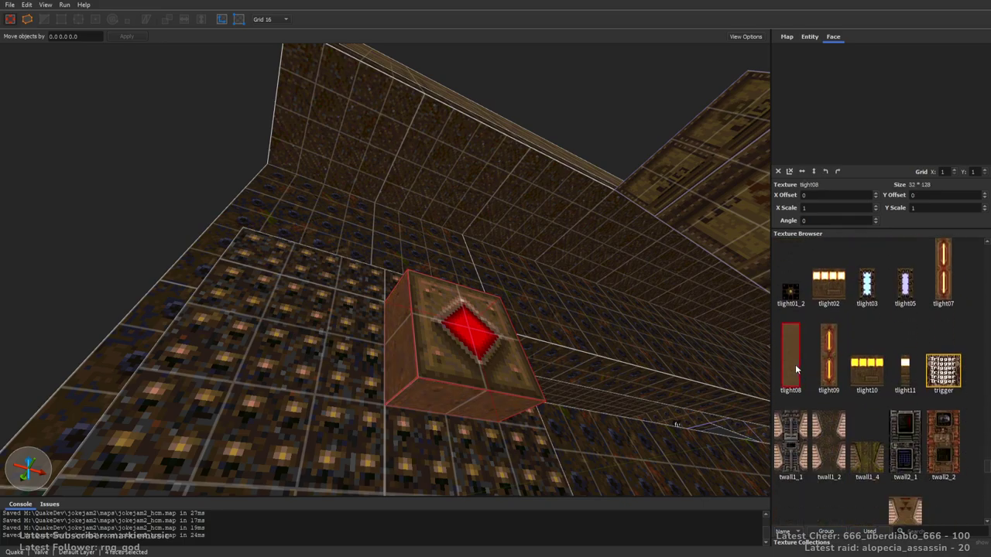
{"action": "right_click_drag", "start_coordinate": [457, 317], "coordinate": [510, 274]}
{"action": "key", "text": "Escape"}
Turn on texture lock and move the button brush 16 units sideways to centre it on the panel
{"action": "right_click_drag", "start_coordinate": [550, 301], "coordinate": [508, 357]}
{"action": "scroll", "coordinate": [509, 357], "scroll_direction": "down", "scroll_amount": 5}
{"action": "mouse_move", "coordinate": [568, 285]}
{"action": "right_mouse_down", "text": "alt"}
{"action": "mouse_move", "coordinate": [553, 370]}
{"action": "mouse_move", "coordinate": [537, 374]}
{"action": "right_mouse_up", "text": "alt"}
{"action": "left_click", "coordinate": [431, 250]}
{"action": "scroll", "coordinate": [311, 148], "scroll_direction": "up", "scroll_amount": 4}
{"action": "left_click", "coordinate": [221, 19]}
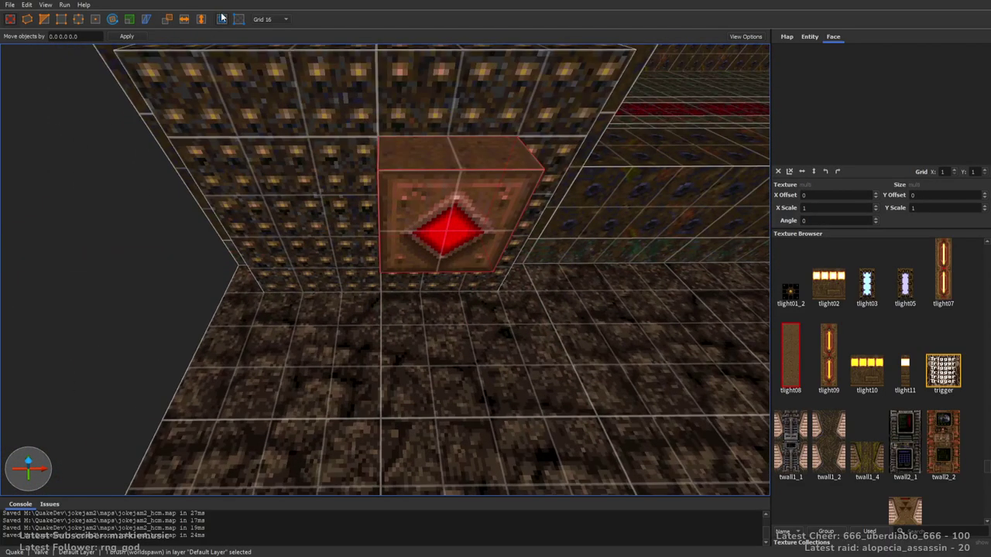
{"action": "left_click_drag", "start_coordinate": [456, 209], "coordinate": [378, 210]}
{"action": "right_click_drag", "start_coordinate": [378, 211], "coordinate": [438, 215]}
{"action": "scroll", "coordinate": [438, 214], "scroll_direction": "down", "scroll_amount": 3}
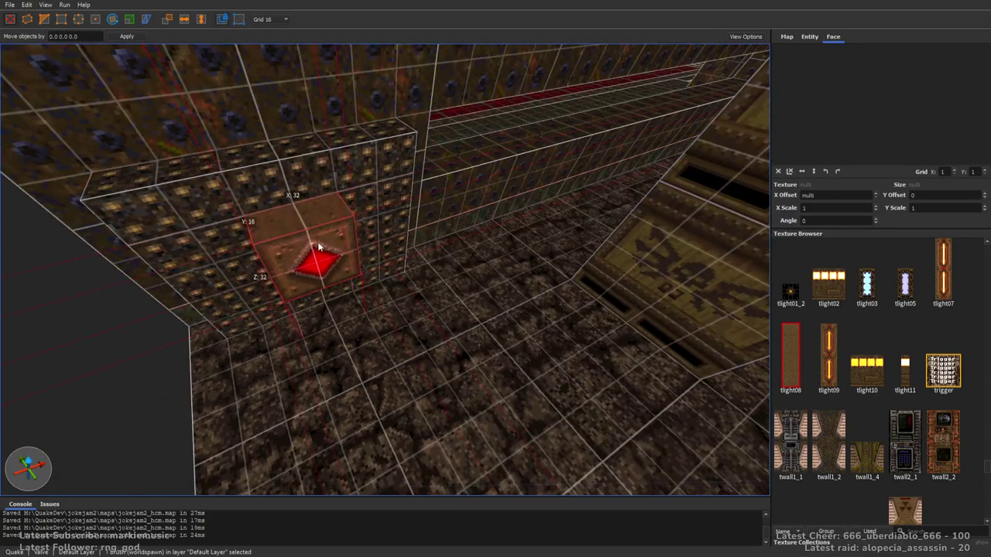
Turn the button brush into a func_button entity and set its angle to 90
{"action": "right_click", "coordinate": [489, 420]}
{"action": "left_click", "coordinate": [744, 6]}
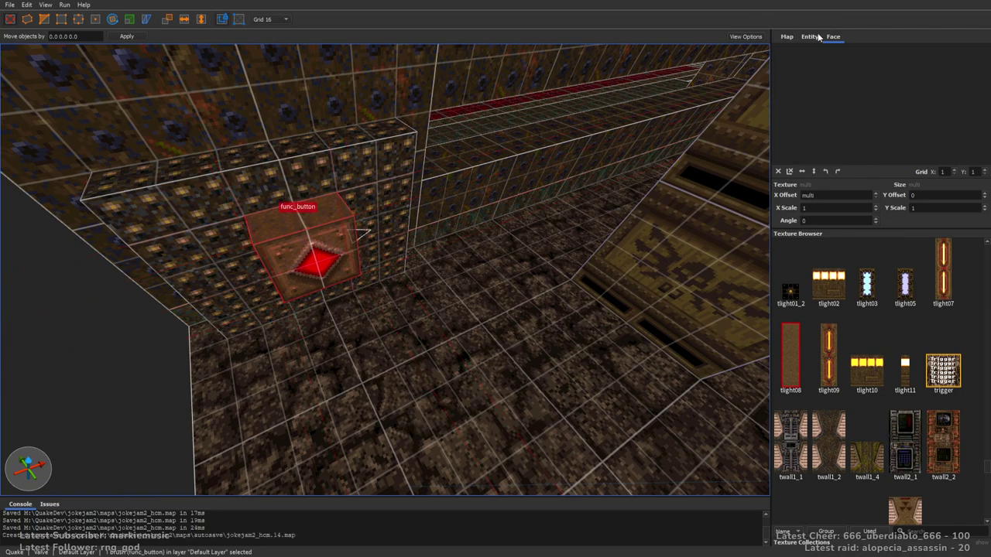
{"action": "left_click", "coordinate": [818, 36]}
{"action": "double_click", "coordinate": [850, 78]}
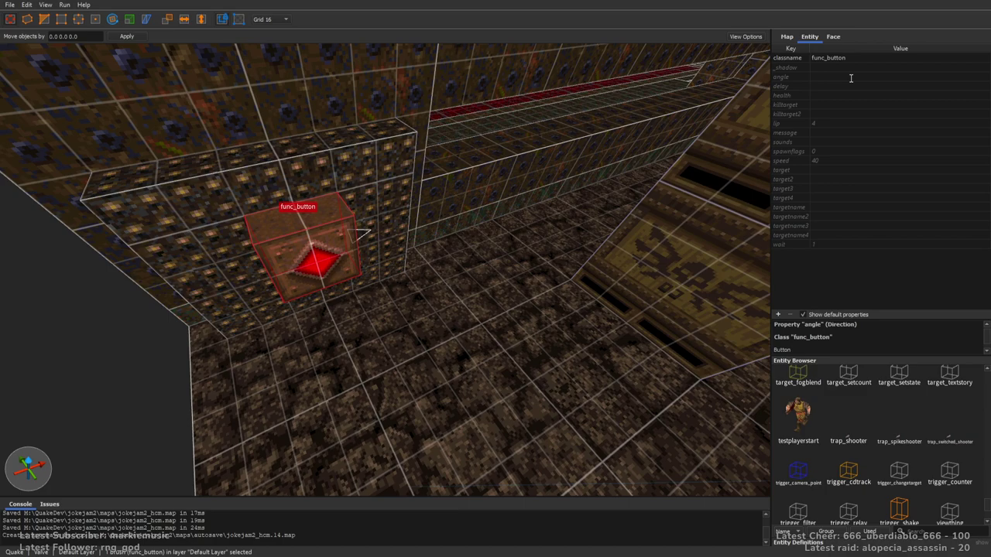
{"action": "type", "text": "90"}
{"action": "key", "text": "Return"}
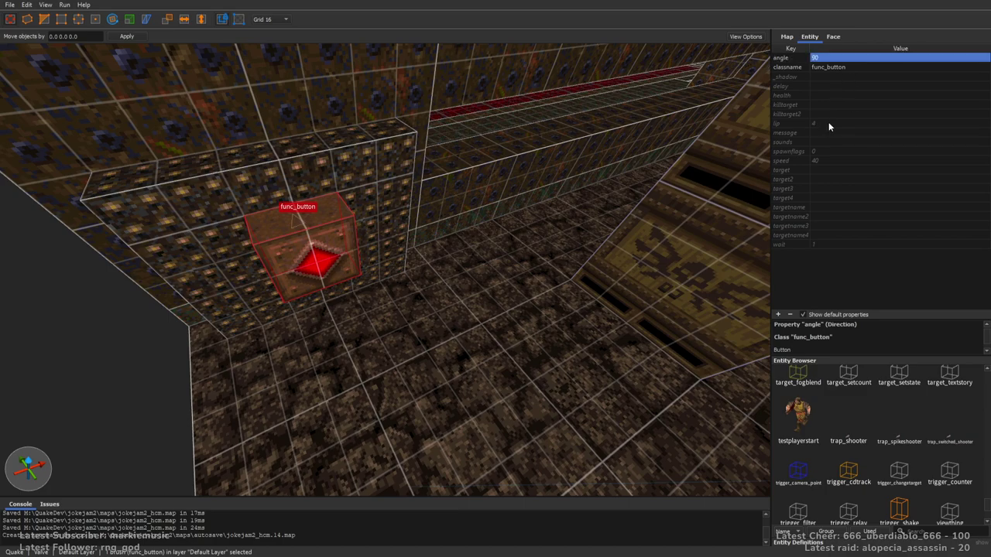
Set the func_button's lip to 2, speed to 80 and wait to 3
{"action": "double_click", "coordinate": [827, 121]}
{"action": "key", "text": "Return"}
{"action": "double_click", "coordinate": [821, 161]}
{"action": "type", "text": "80"}
{"action": "key", "text": "Return"}
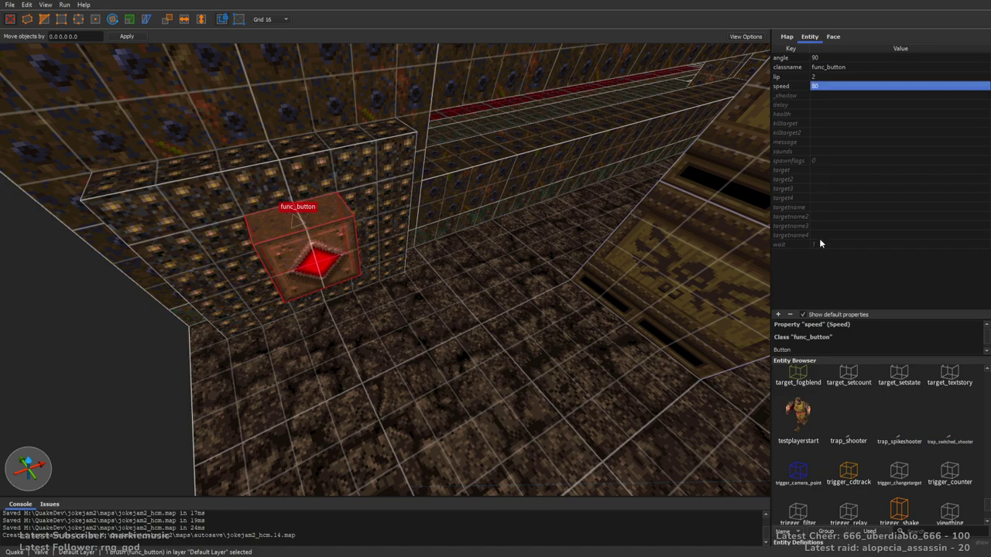
{"action": "left_click", "coordinate": [819, 245]}
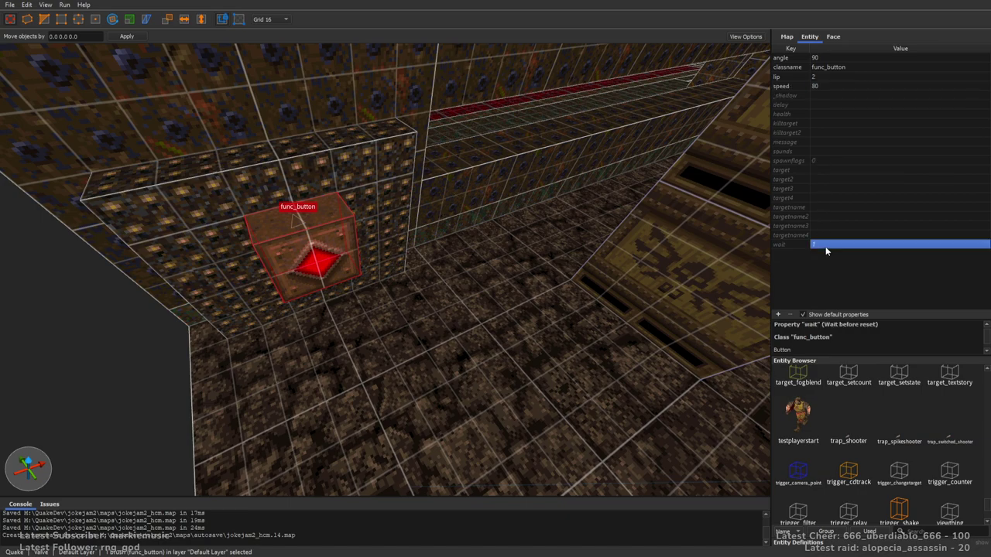
{"action": "double_click", "coordinate": [825, 244]}
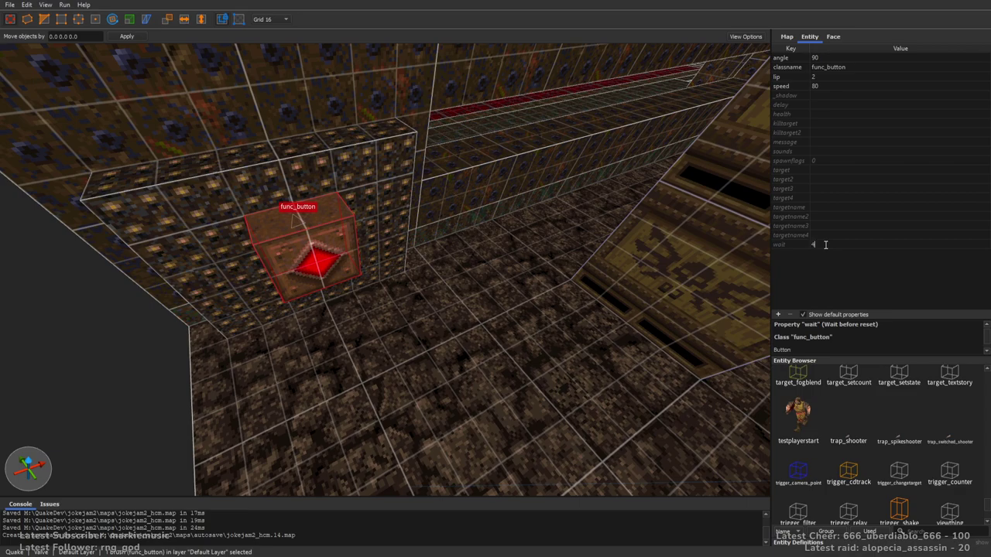
{"action": "key", "text": "Return"}
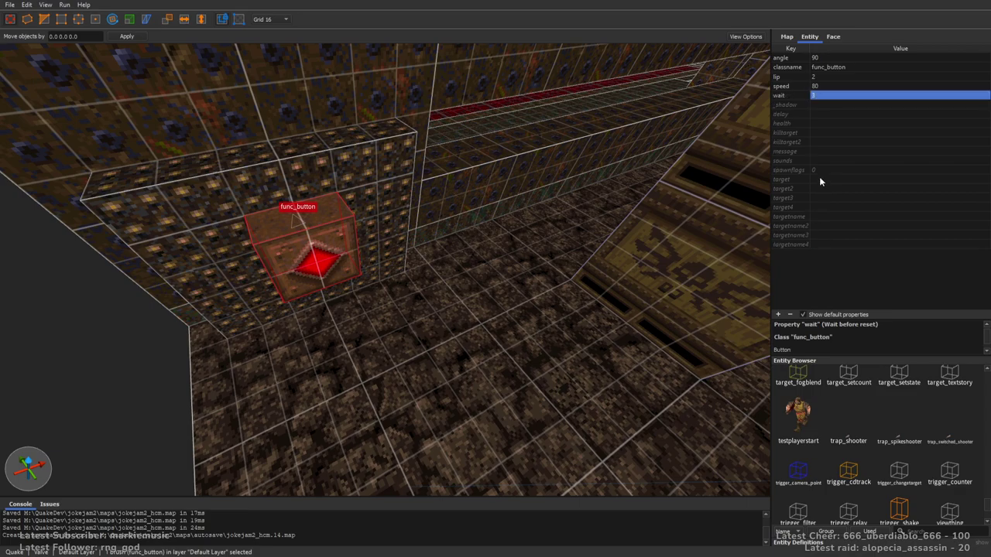
Set the func_button's target to nailed and its message to "Nail shooter activated"
{"action": "left_click", "coordinate": [821, 179]}
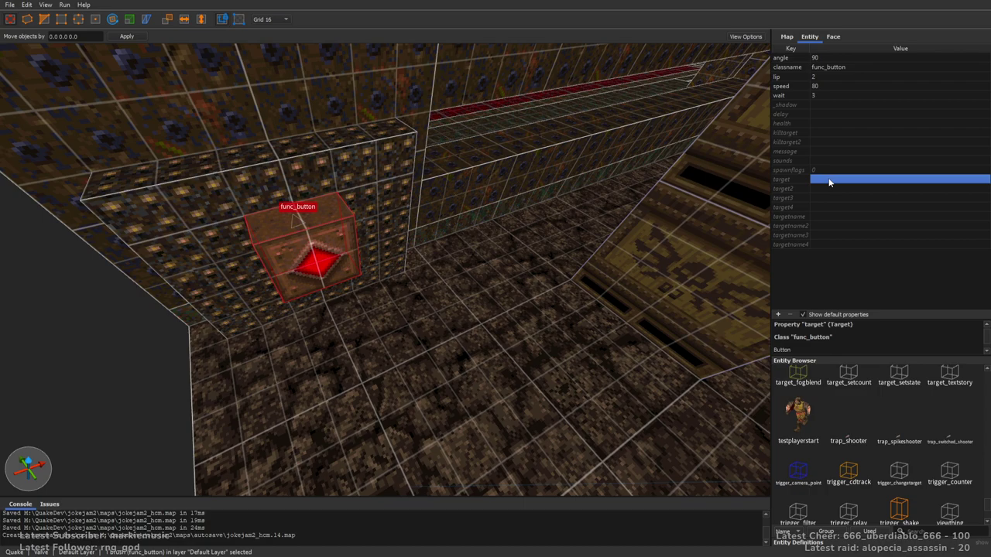
{"action": "type", "text": "naile"}
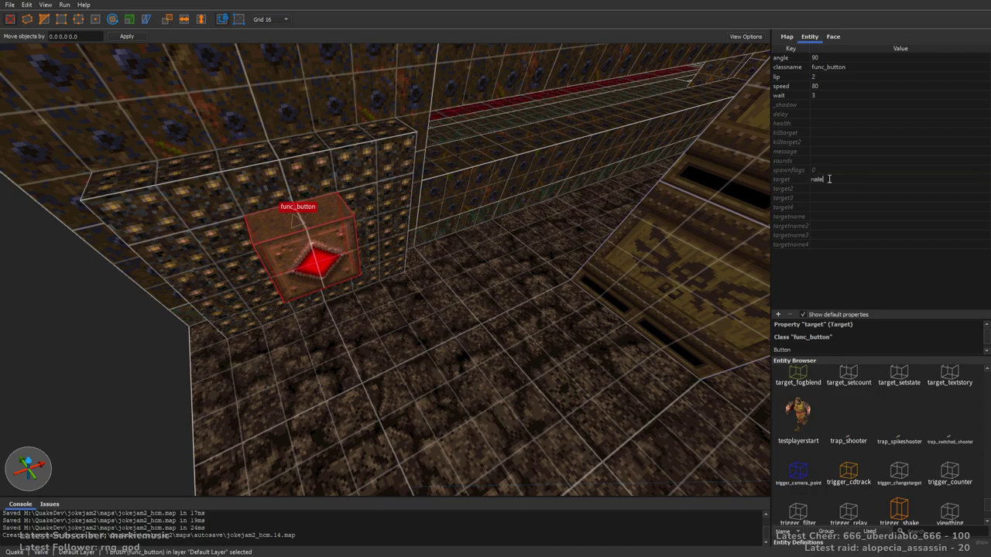
{"action": "type", "text": "d"}
{"action": "key", "text": "Return"}
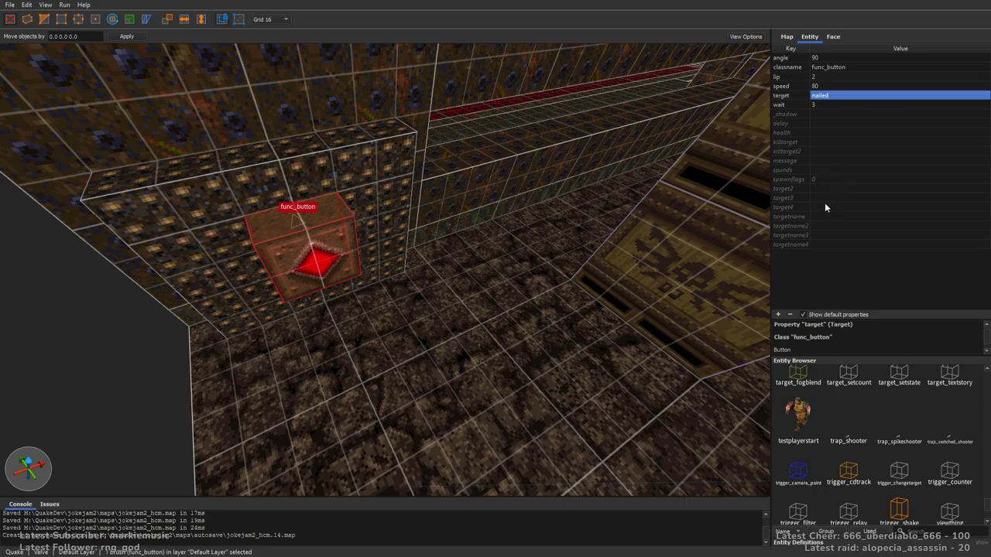
{"action": "double_click", "coordinate": [826, 159]}
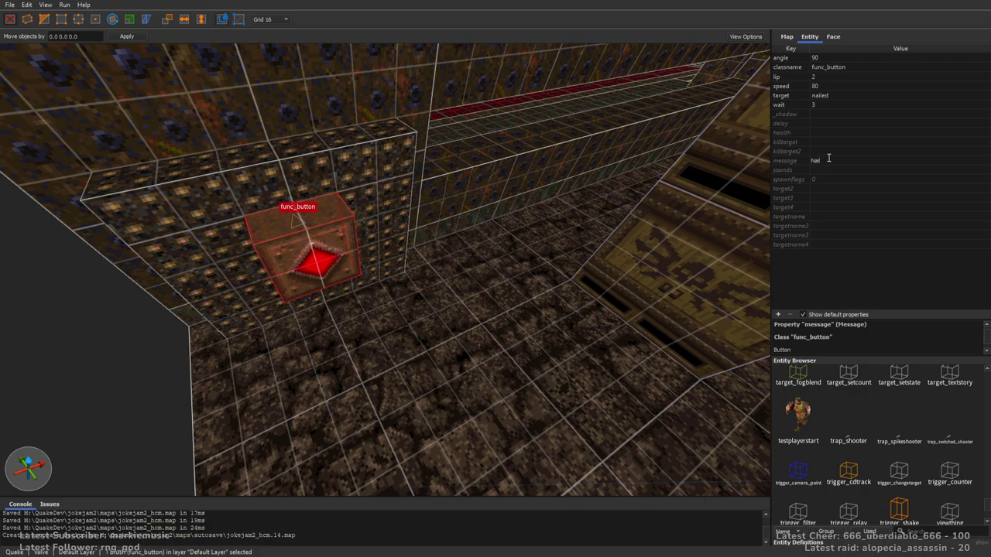
{"action": "type", "text": "ooter activated"}
{"action": "key", "text": "Return"}
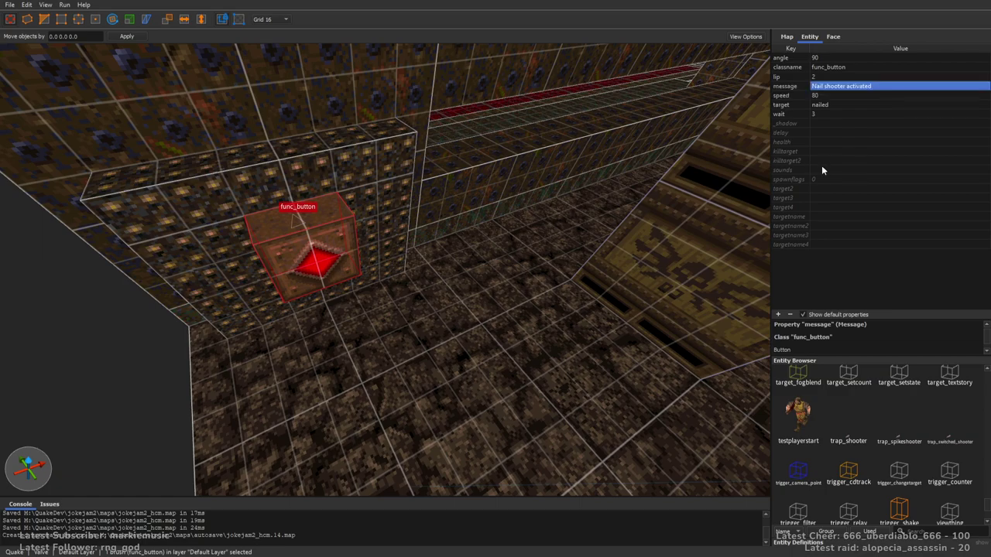
Set the func_button's sounds property to 0 (Steam metal)
{"action": "left_click", "coordinate": [827, 180]}
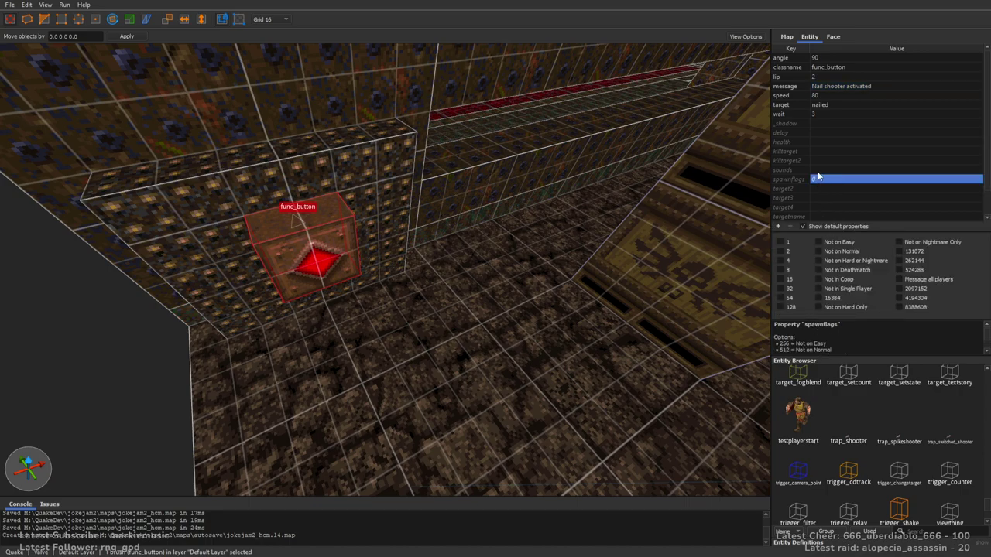
{"action": "left_click", "coordinate": [821, 169]}
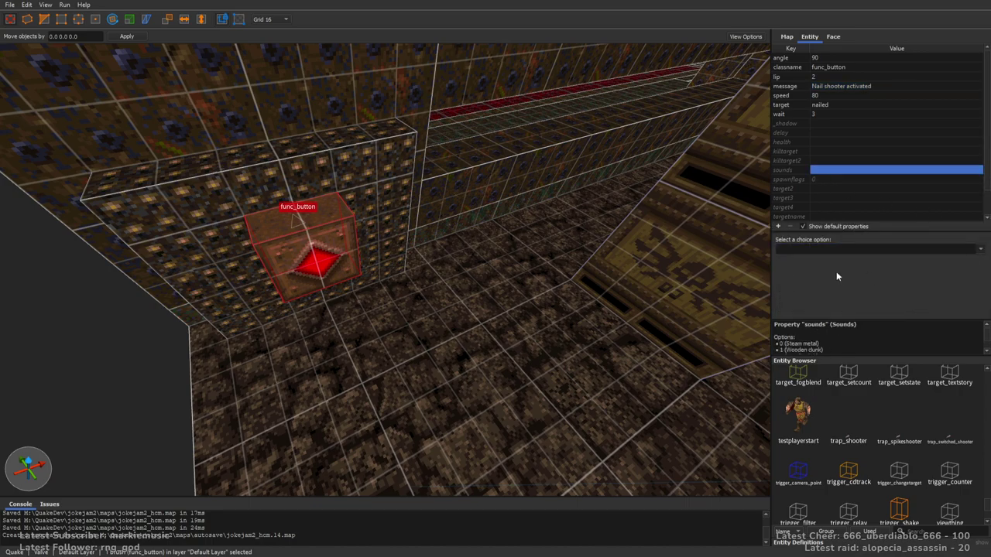
{"action": "scroll", "coordinate": [833, 252], "scroll_direction": "down", "scroll_amount": 1}
{"action": "left_click", "coordinate": [839, 179]}
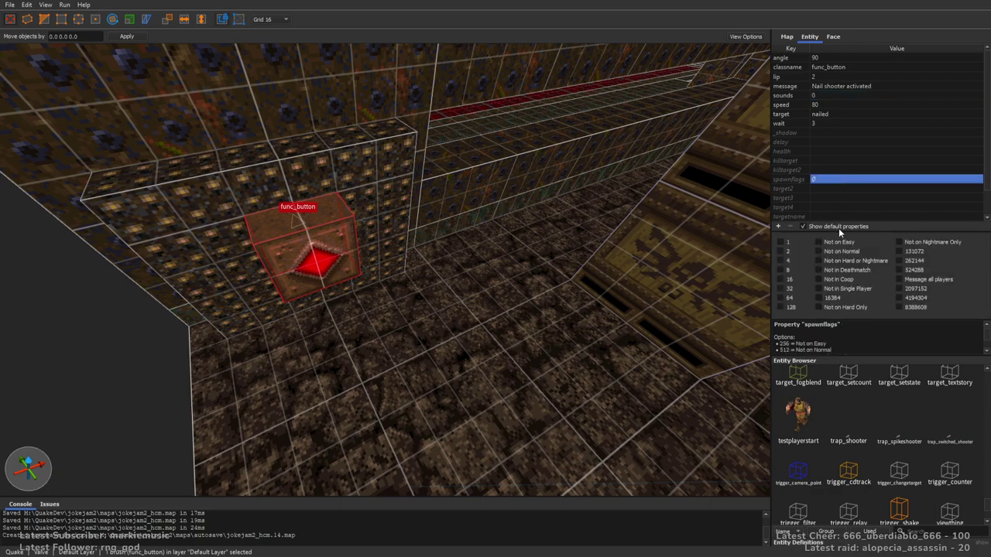
{"action": "left_click", "coordinate": [824, 170]}
{"action": "left_click", "coordinate": [835, 234]}
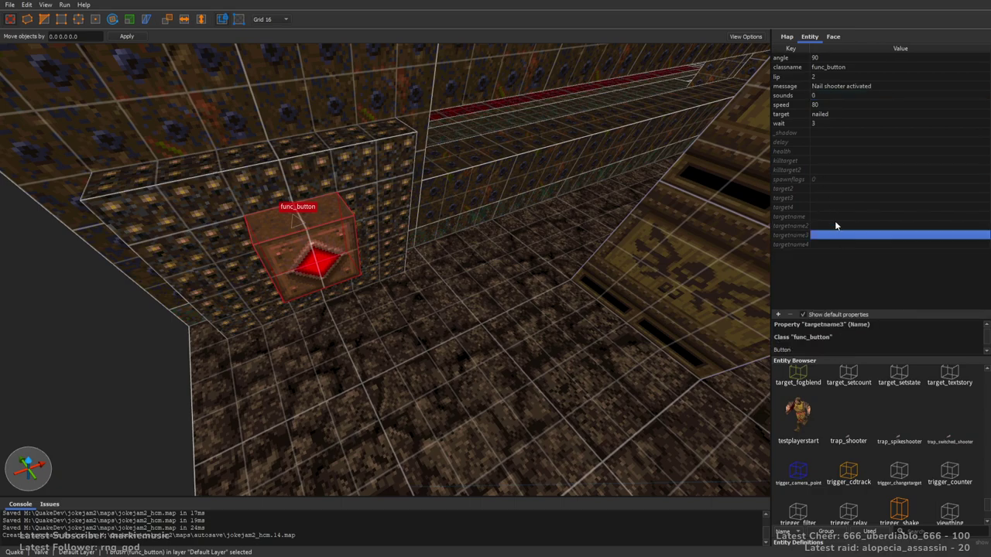
{"action": "left_click", "coordinate": [834, 217]}
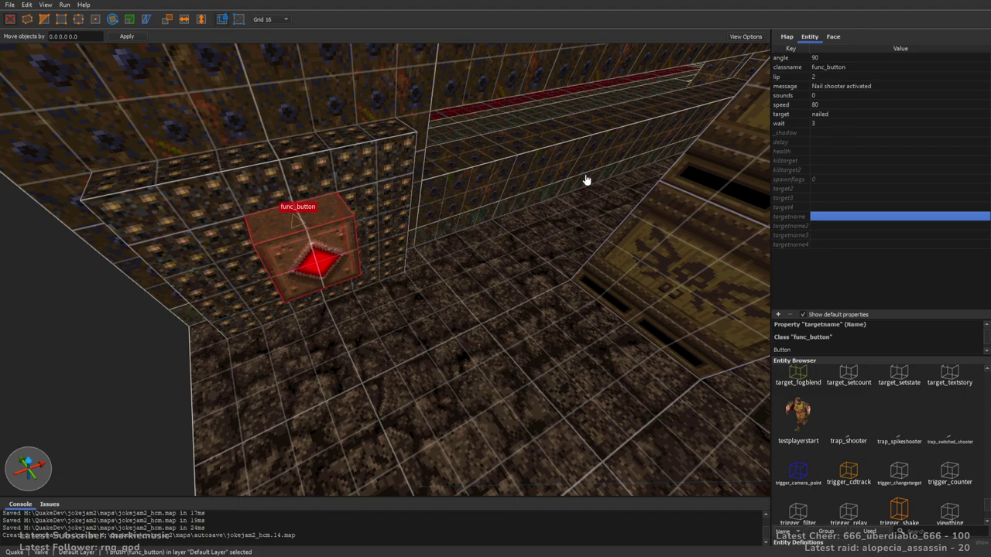
Place a trigger_relay on the hall floor near the spike shooter and set its targetname to nailed
{"action": "right_click_drag", "start_coordinate": [610, 213], "coordinate": [590, 204]}
{"action": "key", "text": "Escape"}
{"action": "right_click_drag", "start_coordinate": [629, 236], "coordinate": [501, 223]}
{"action": "key", "text": "w"}
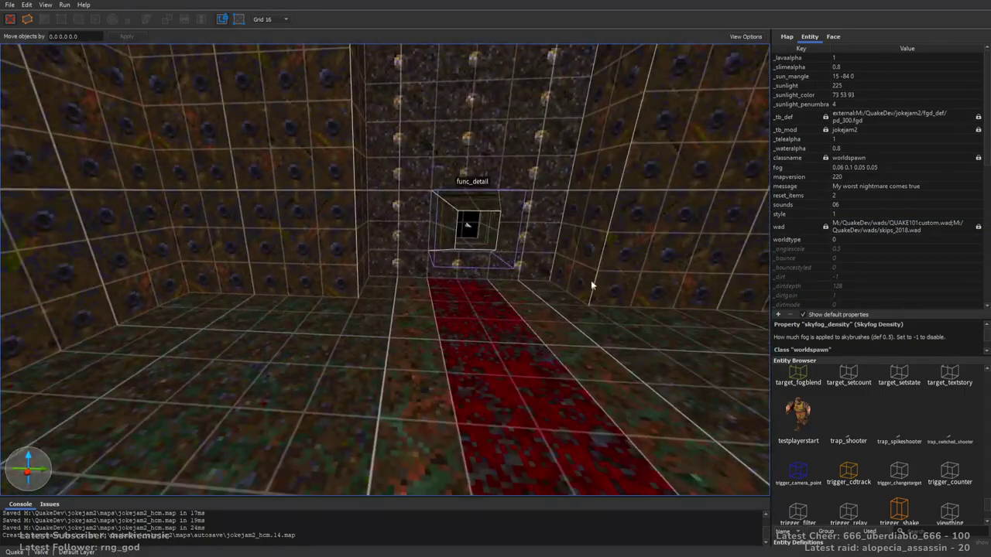
{"action": "scroll", "coordinate": [921, 431], "scroll_direction": "down", "scroll_amount": 3}
{"action": "left_click_drag", "start_coordinate": [848, 418], "coordinate": [316, 327]}
{"action": "right_click_drag", "start_coordinate": [316, 327], "coordinate": [555, 314]}
{"action": "key", "text": "d"}
{"action": "double_click", "coordinate": [835, 180]}
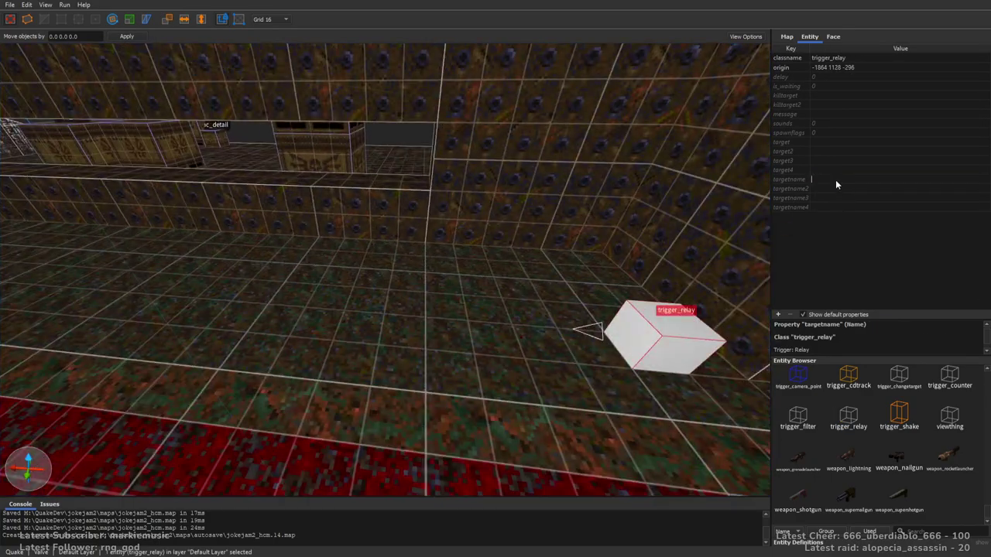
{"action": "type", "text": "nailed"}
{"action": "key", "text": "Return"}
Check the spike shooter's targetname, and set the trigger_relay's target to getnailed and its delay to 2
{"action": "left_click", "coordinate": [825, 160]}
{"action": "left_click", "coordinate": [828, 151]}
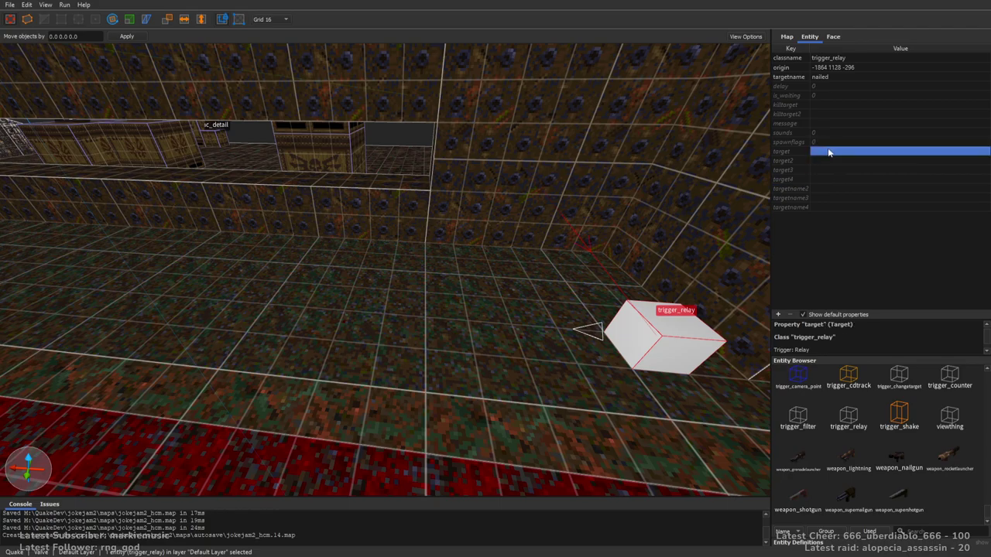
{"action": "type", "text": "nai"}
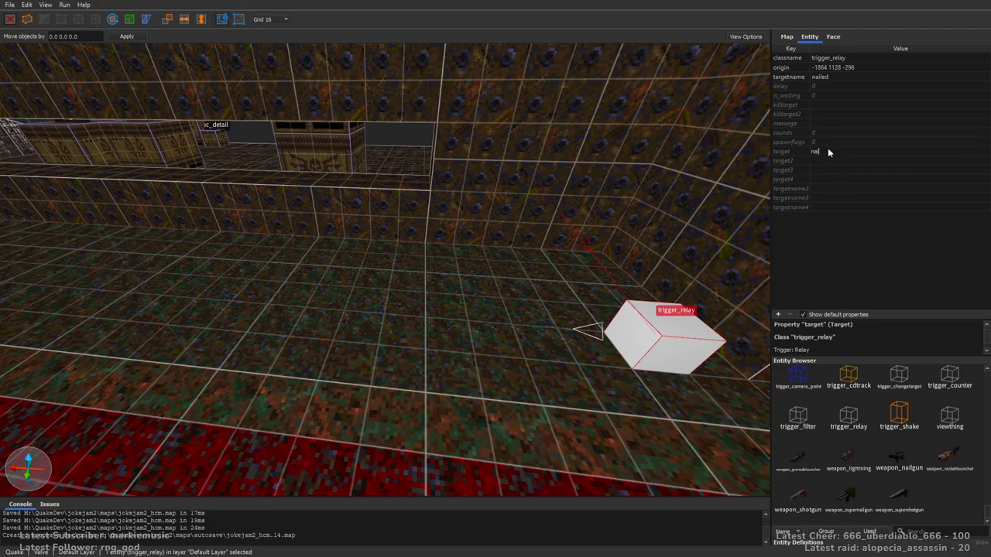
{"action": "right_click_drag", "start_coordinate": [465, 257], "coordinate": [531, 244]}
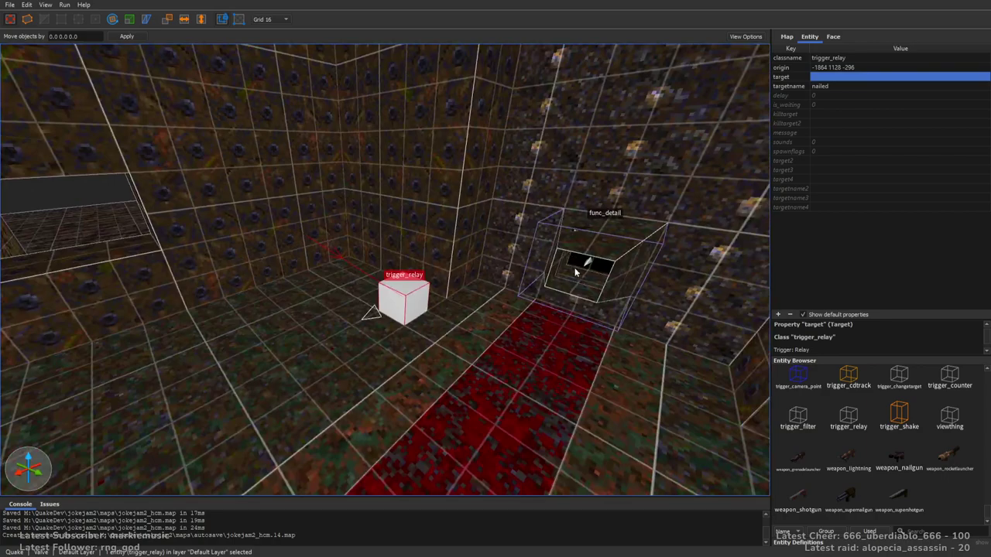
{"action": "left_click", "coordinate": [590, 267]}
{"action": "left_click", "coordinate": [402, 298]}
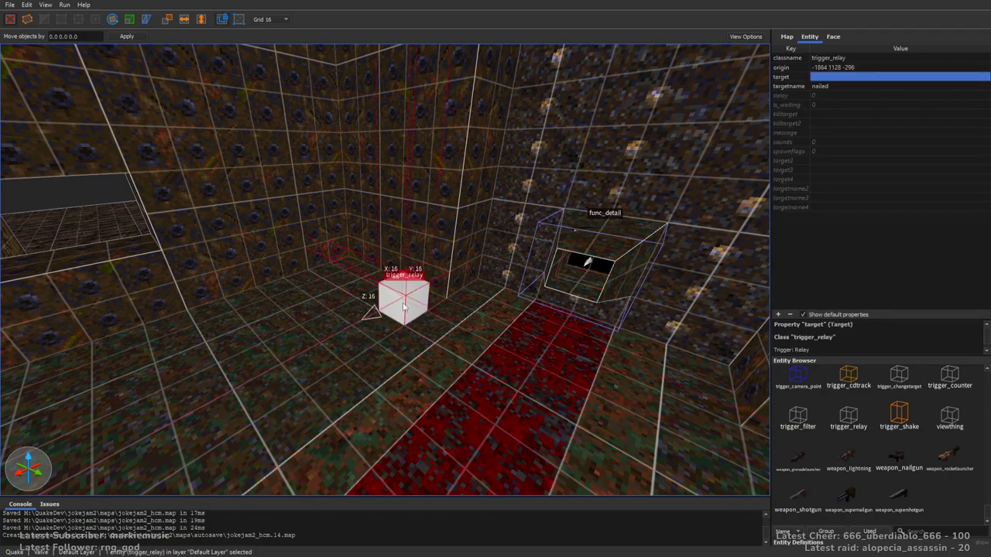
{"action": "type", "text": "getnailed"}
{"action": "key", "text": "Tab"}
{"action": "left_click", "coordinate": [825, 96]}
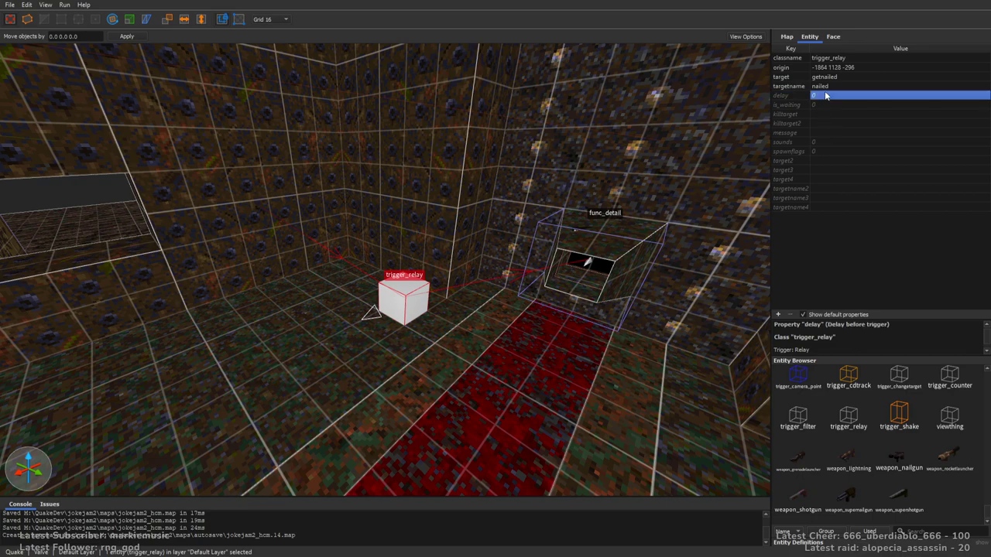
{"action": "type", "text": "2"}
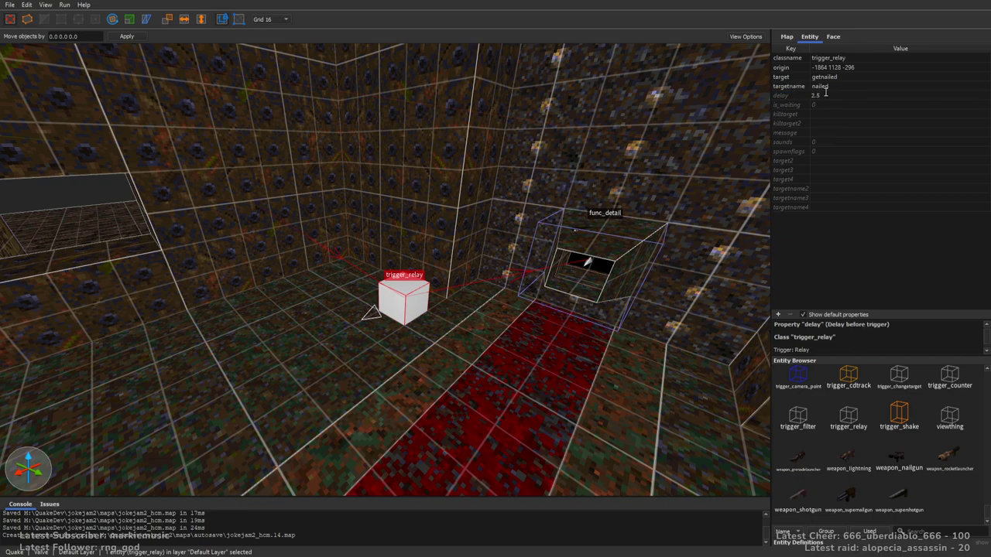
{"action": "key", "text": "Return"}
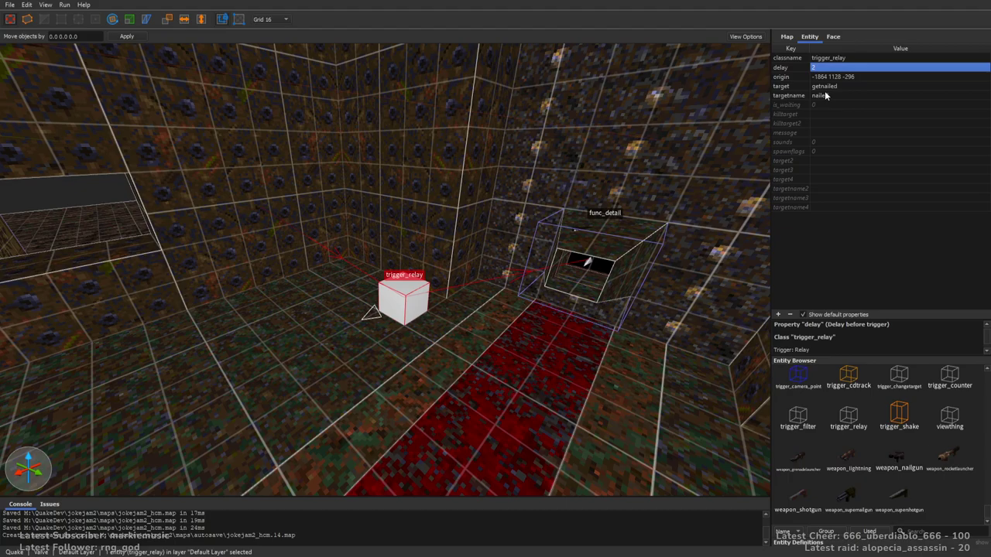
Duplicate the trigger_relay 32 units along X and set the copy's delay to 2.2
{"action": "right_click_drag", "start_coordinate": [557, 283], "coordinate": [507, 294]}
{"action": "key", "text": "d"}
{"action": "left_click_drag", "start_coordinate": [492, 310], "coordinate": [410, 312], "text": "ctrl"}
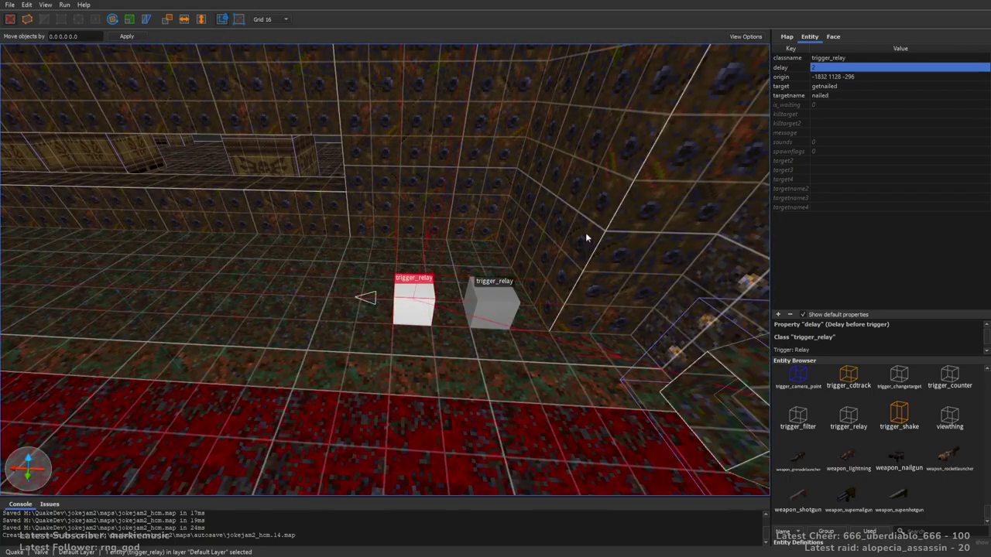
{"action": "double_click", "coordinate": [828, 65]}
{"action": "type", "text": "2.2"}
{"action": "key", "text": "Return"}
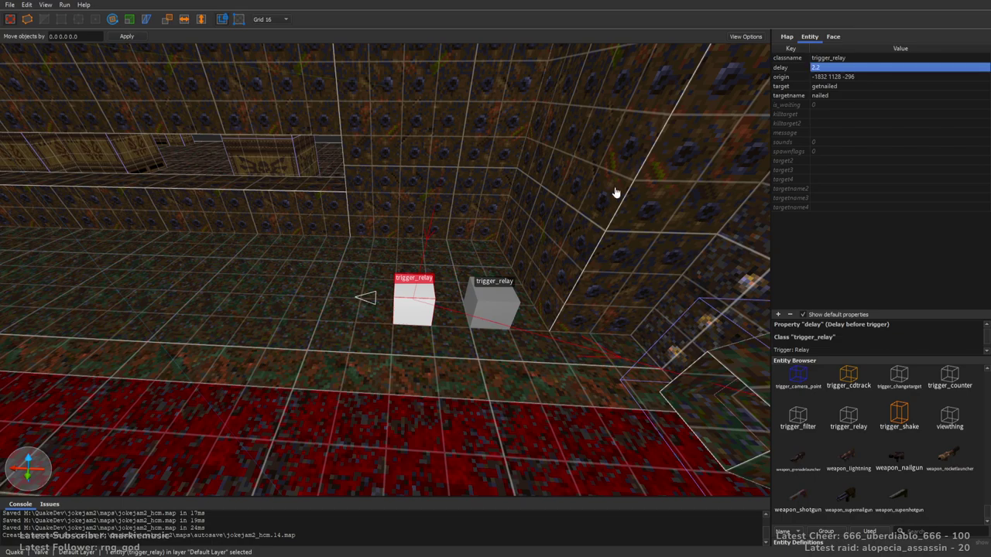
Duplicate the 2.2-delay relay another 32 units along the row and set the copy's delay to 2.4
{"action": "right_click_drag", "start_coordinate": [637, 177], "coordinate": [571, 216]}
{"action": "left_click_drag", "start_coordinate": [567, 220], "coordinate": [480, 215], "text": "ctrl"}
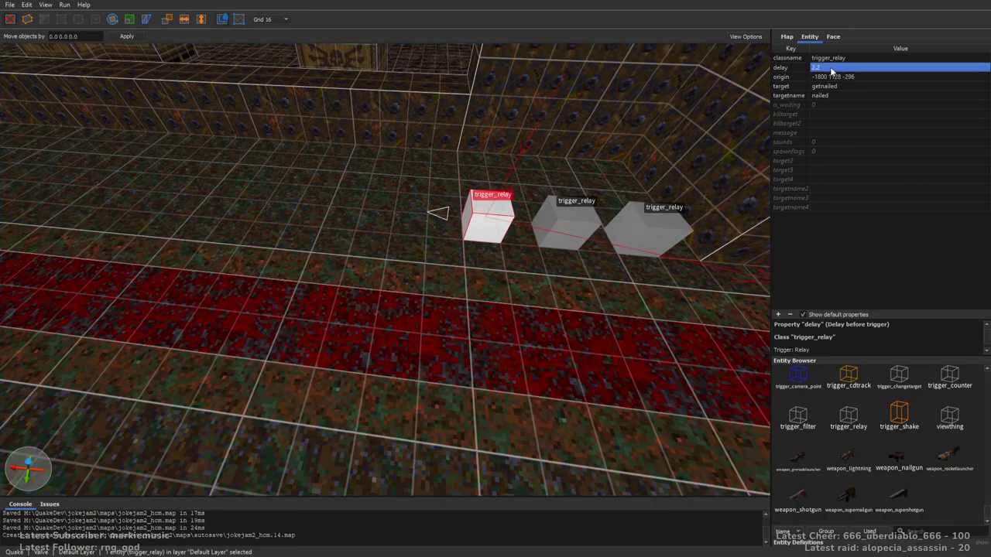
{"action": "double_click", "coordinate": [832, 68]}
{"action": "key", "text": "Return"}
Add a fourth trigger_relay 32 units further along the row by duplicating the last one, with its delay set to 2.6
{"action": "right_click_drag", "start_coordinate": [584, 160], "coordinate": [589, 162]}
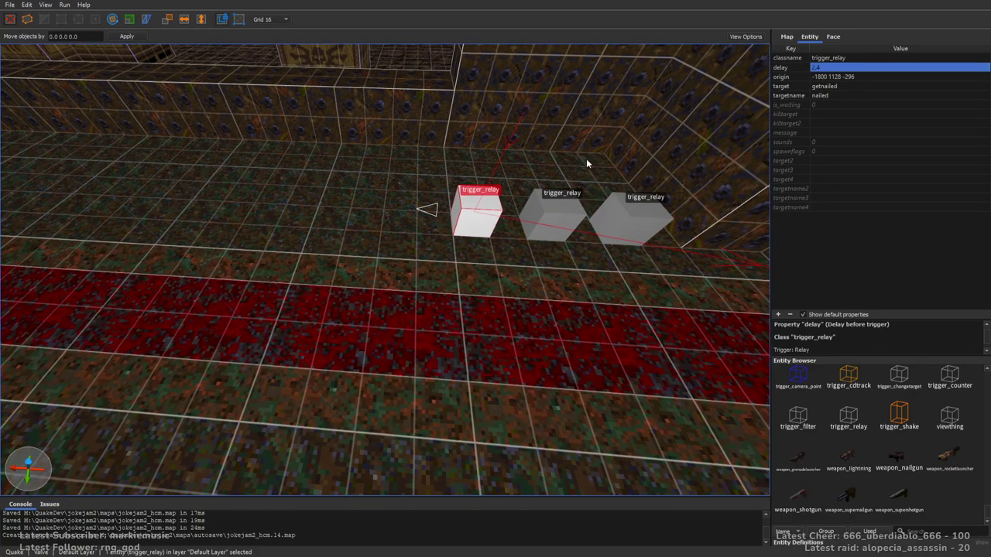
{"action": "left_click_drag", "start_coordinate": [487, 215], "coordinate": [407, 214], "text": "ctrl"}
{"action": "left_click", "coordinate": [849, 66]}
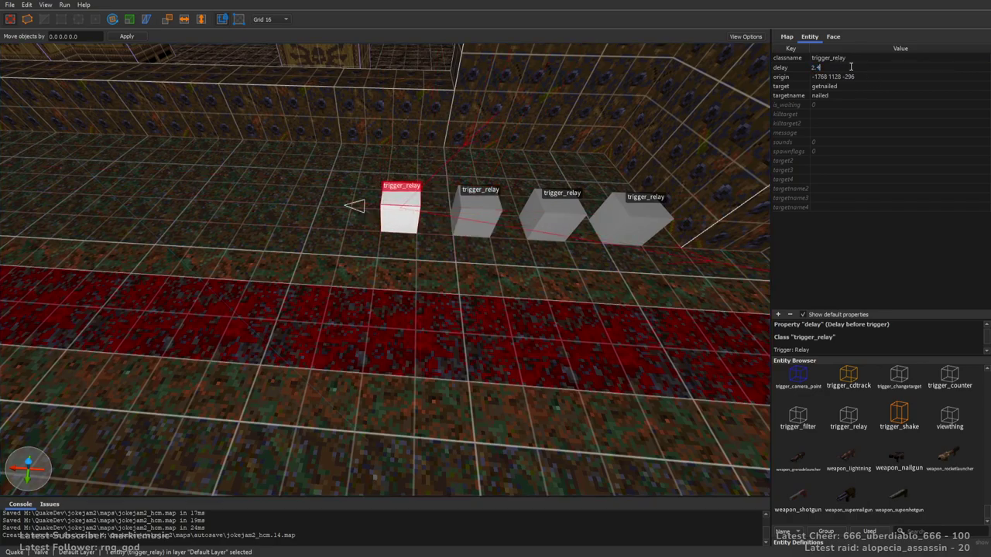
{"action": "key", "text": "Return"}
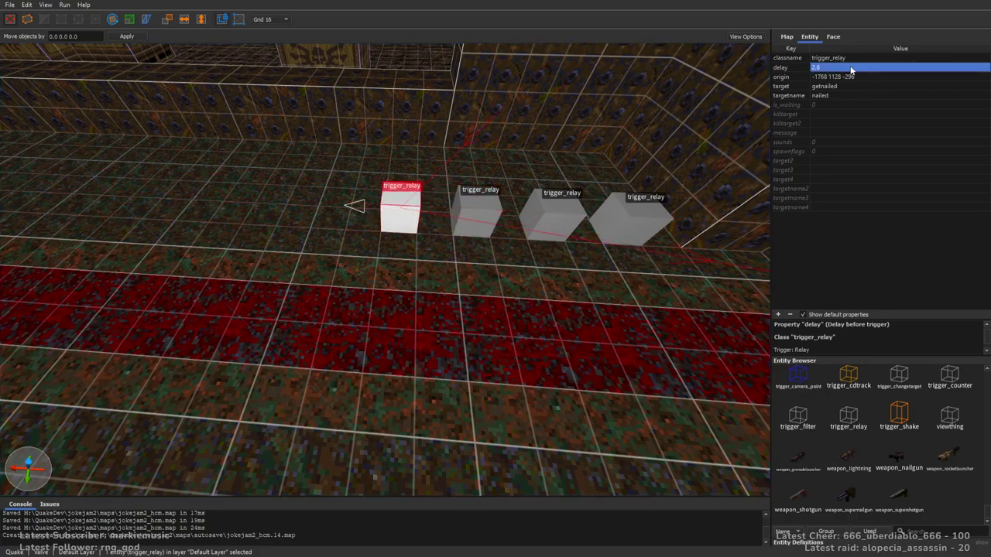
Duplicate the fourth relay 32 units further along X and set the new relay's delay to 2.8
{"action": "right_click_drag", "start_coordinate": [565, 203], "coordinate": [568, 193]}
{"action": "left_click_drag", "start_coordinate": [380, 289], "coordinate": [307, 288], "text": "ctrl"}
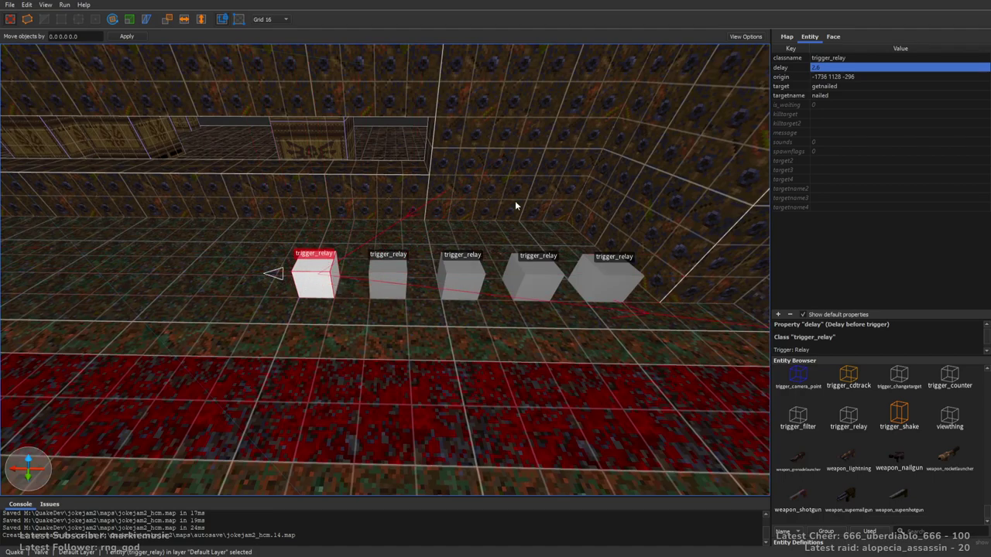
{"action": "double_click", "coordinate": [831, 68]}
{"action": "type", "text": "2.8"}
{"action": "key", "text": "Return"}
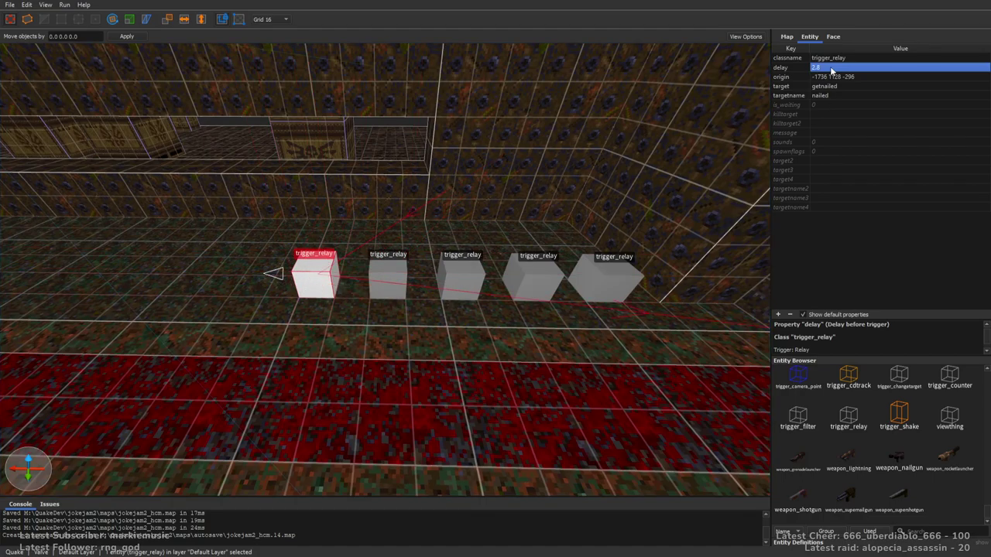
Duplicate the last relay 32 units further along X with a delay of 3, deselect it and save the map
{"action": "right_click_drag", "start_coordinate": [583, 162], "coordinate": [541, 175]}
{"action": "left_click_drag", "start_coordinate": [403, 261], "coordinate": [340, 249], "text": "ctrl"}
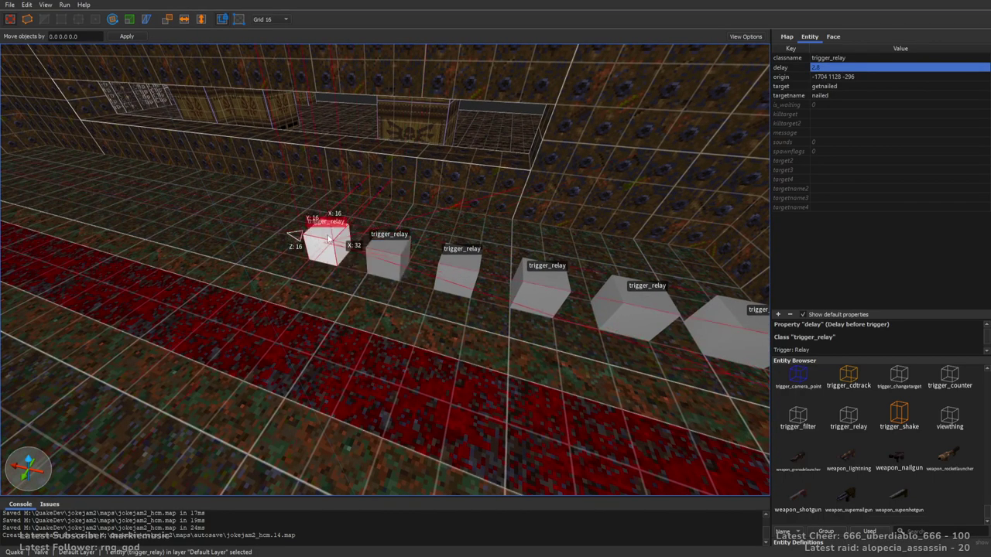
{"action": "double_click", "coordinate": [826, 69]}
{"action": "type", "text": "3"}
{"action": "key", "text": "Return"}
{"action": "right_click_drag", "start_coordinate": [561, 158], "coordinate": [596, 159]}
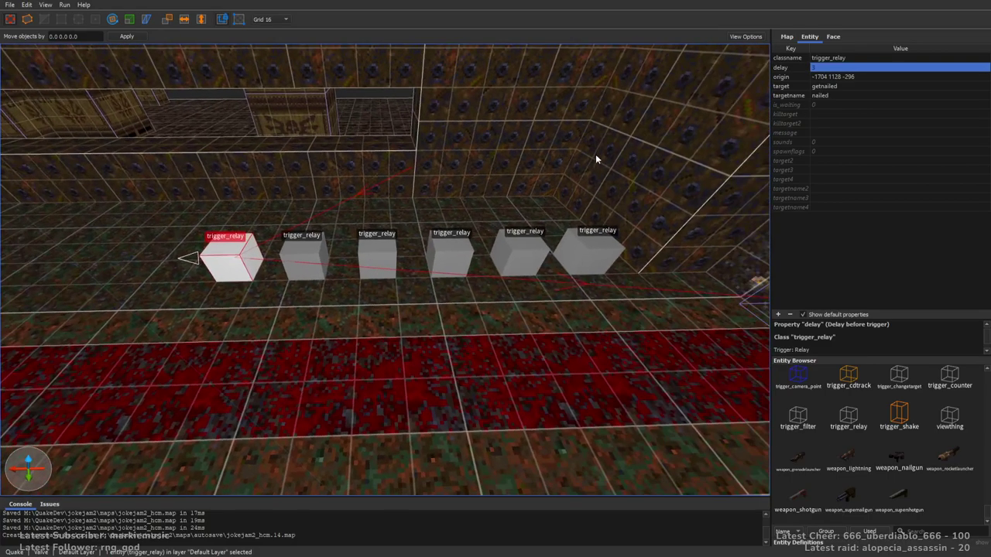
{"action": "key", "text": "Escape"}
{"action": "key", "text": "ctrl+s"}
Examine the func_button on its wall panel and the ramp, walkway and buildings outside the hall
{"action": "right_click_drag", "start_coordinate": [308, 249], "coordinate": [422, 228]}
{"action": "right_click_drag", "start_coordinate": [486, 230], "coordinate": [422, 232]}
{"action": "key", "text": "w"}
{"action": "right_click_drag", "start_coordinate": [602, 260], "coordinate": [574, 307]}
{"action": "key", "text": "s"}
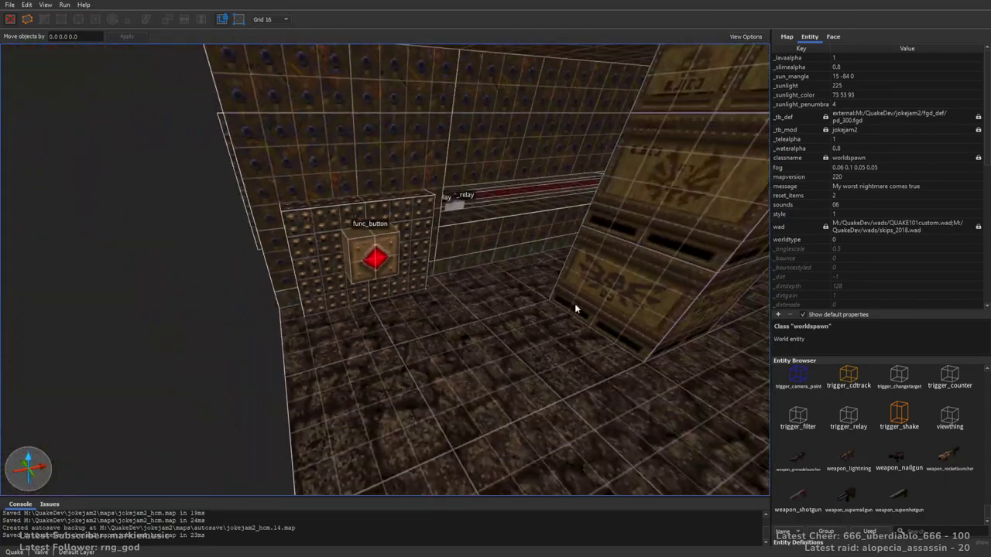
{"action": "key", "text": "a"}
{"action": "right_click_drag", "start_coordinate": [397, 250], "coordinate": [497, 222]}
{"action": "key", "text": "w"}
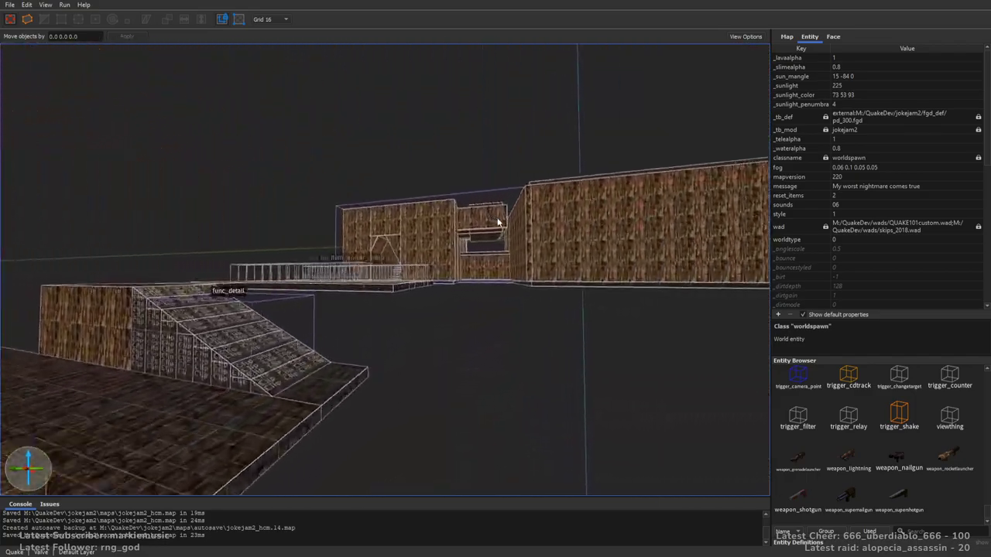
Copy a light from the wall column in the enforcer room, paste it on an 8-unit grid near the trap hall, and save
{"action": "key", "text": "d"}
{"action": "right_click_drag", "start_coordinate": [422, 265], "coordinate": [509, 250]}
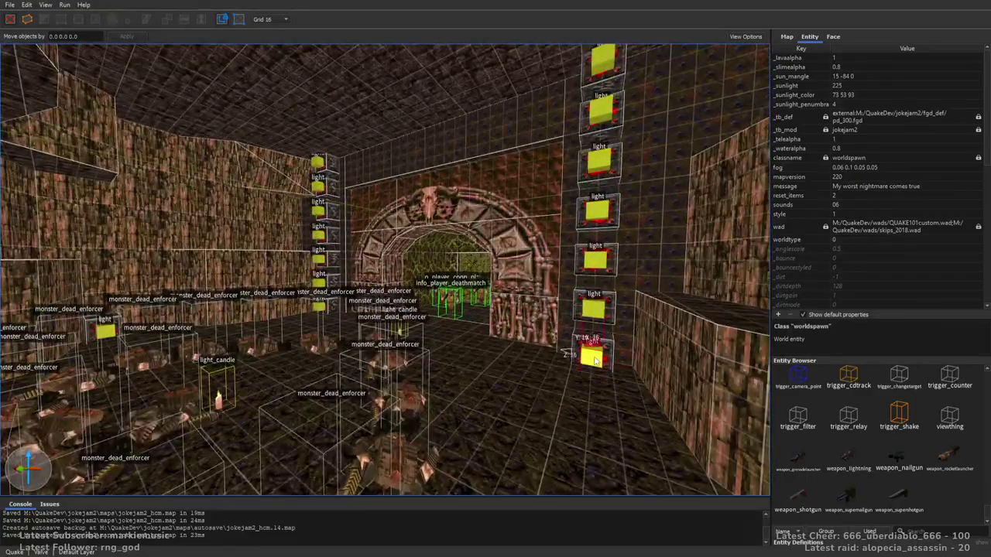
{"action": "left_click", "coordinate": [596, 360]}
{"action": "right_click_drag", "start_coordinate": [553, 261], "coordinate": [369, 314]}
{"action": "key", "text": "w"}
{"action": "key", "text": "ctrl+v"}
{"action": "key", "text": "4"}
{"action": "left_click_drag", "start_coordinate": [391, 373], "coordinate": [368, 381]}
{"action": "key", "text": "Escape"}
{"action": "key", "text": "s"}
{"action": "right_click_drag", "start_coordinate": [343, 261], "coordinate": [376, 235]}
{"action": "key", "text": "ctrl+s"}
Search the textures for "light" and choose light3_8 for a fixture under the hall's overhanging roof
{"action": "key", "text": "d"}
{"action": "key", "text": "a"}
{"action": "key", "text": "d"}
{"action": "key", "text": "w"}
{"action": "right_click_drag", "start_coordinate": [535, 254], "coordinate": [369, 191]}
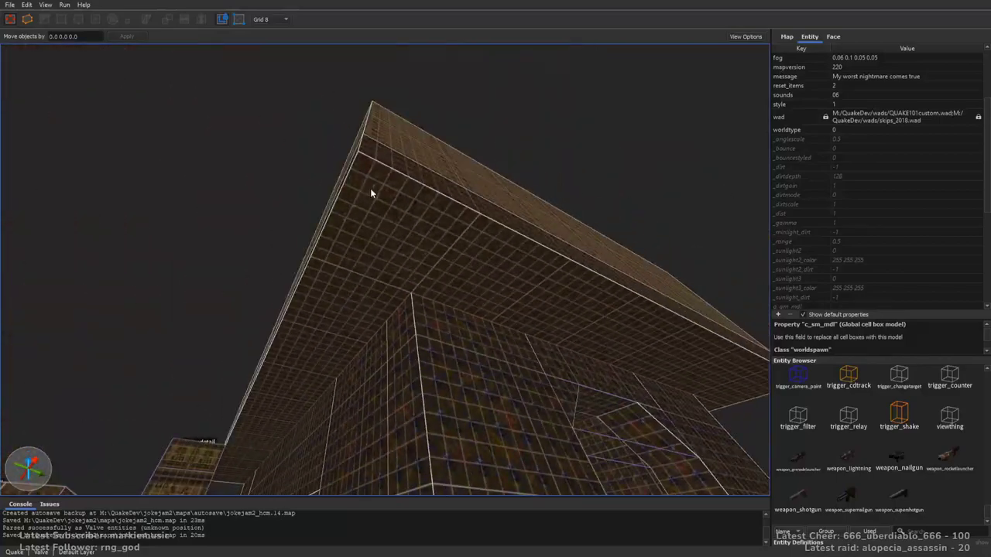
{"action": "left_click", "coordinate": [833, 36]}
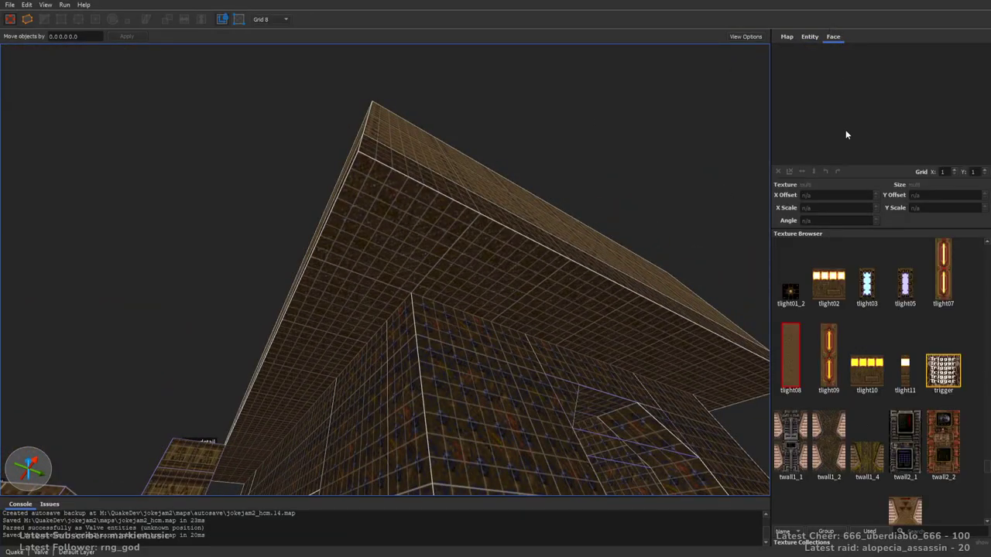
{"action": "left_click", "coordinate": [921, 531]}
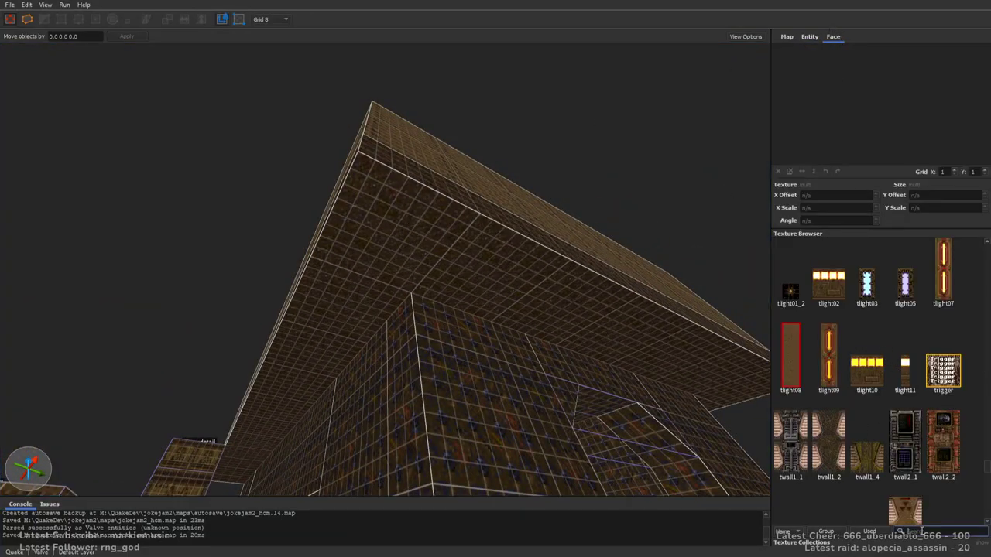
{"action": "type", "text": "light"}
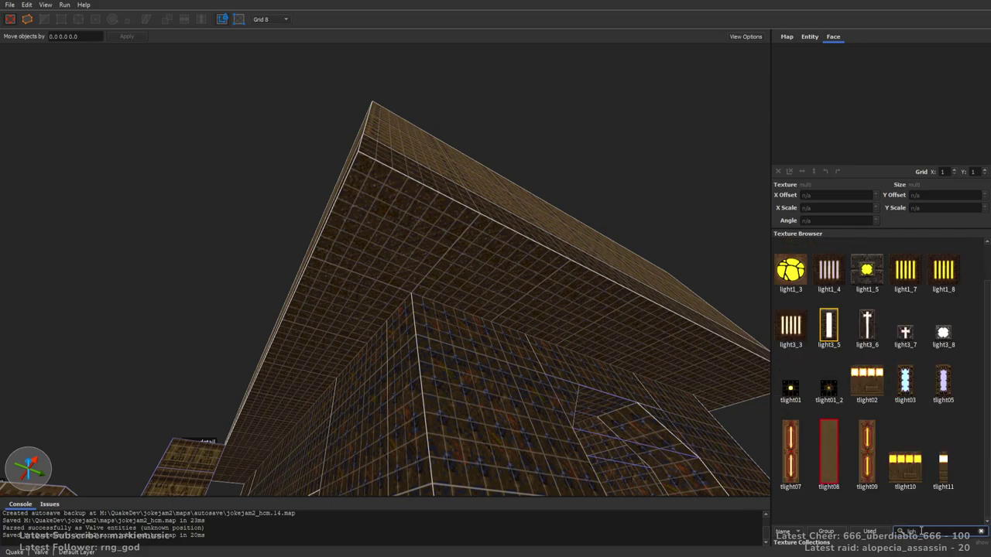
{"action": "left_click", "coordinate": [945, 337]}
Draw a flat 32 by 32 unit light fixture brush on the underside of the roof overhang at its corner
{"action": "key", "text": "w"}
{"action": "right_click_drag", "start_coordinate": [434, 240], "coordinate": [402, 225]}
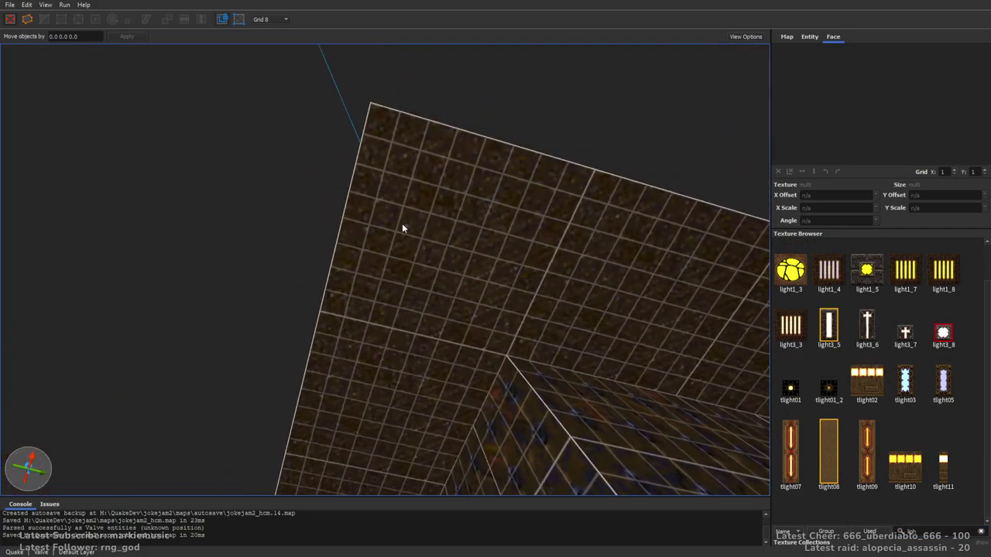
{"action": "left_click_drag", "start_coordinate": [379, 149], "coordinate": [431, 235]}
{"action": "key", "text": "Escape"}
Select the fixture's four side faces and try the tlight08 and light1_5 textures on them
{"action": "mouse_move", "coordinate": [483, 233]}
{"action": "right_mouse_down"}
{"action": "mouse_move", "coordinate": [485, 302]}
{"action": "mouse_move", "coordinate": [454, 325]}
{"action": "right_mouse_up"}
{"action": "key", "text": "s"}
{"action": "left_click", "coordinate": [480, 341], "text": "shift"}
{"action": "left_click", "coordinate": [361, 342], "text": "ctrl+shift"}
{"action": "key", "text": "a"}
{"action": "mouse_move", "coordinate": [380, 315]}
{"action": "right_mouse_down"}
{"action": "mouse_move", "coordinate": [485, 290]}
{"action": "mouse_move", "coordinate": [573, 221]}
{"action": "mouse_move", "coordinate": [406, 291]}
{"action": "right_mouse_up"}
{"action": "key", "text": "w"}
{"action": "left_click", "coordinate": [406, 275], "text": "ctrl+shift"}
{"action": "left_click", "coordinate": [325, 269], "text": "ctrl+shift"}
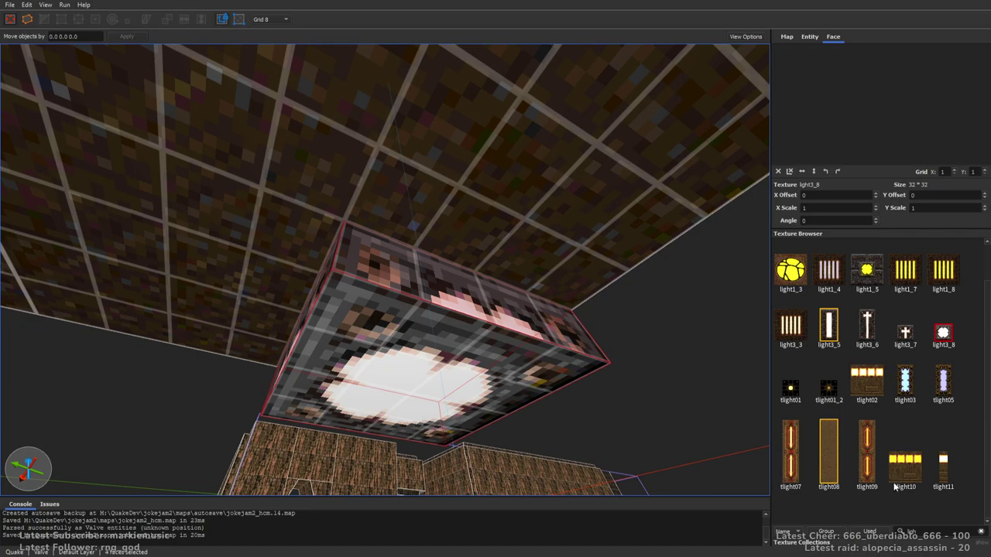
{"action": "left_click", "coordinate": [837, 456]}
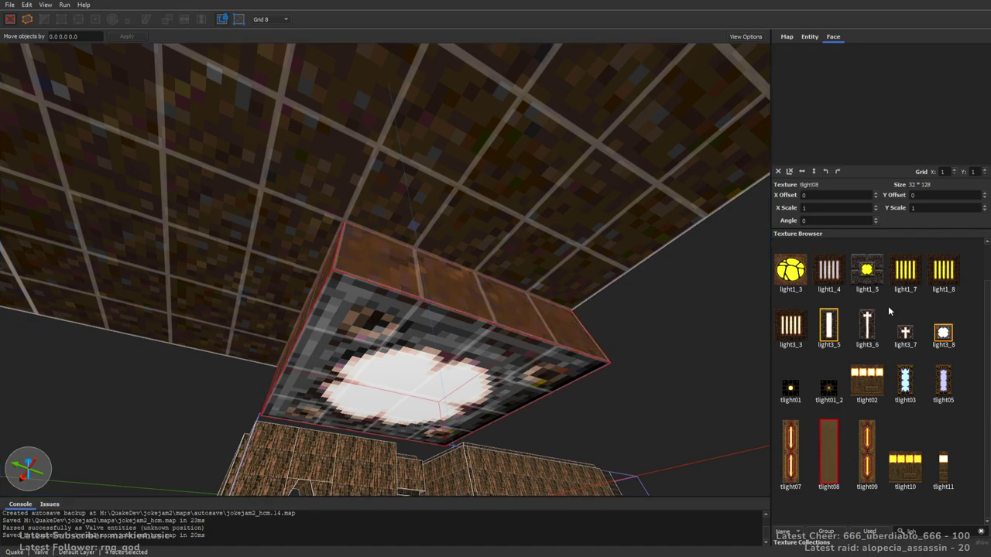
{"action": "left_click", "coordinate": [867, 269]}
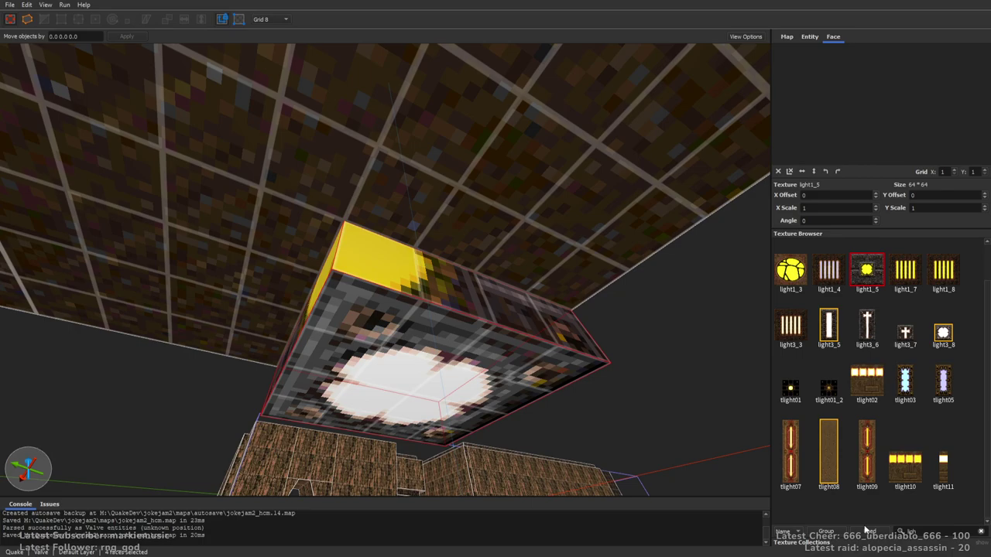
Clear the texture search, apply comp1_4 to the fixture's four side faces and deselect them
{"action": "left_click_drag", "start_coordinate": [923, 532], "coordinate": [850, 533]}
{"action": "key", "text": "BackSpace"}
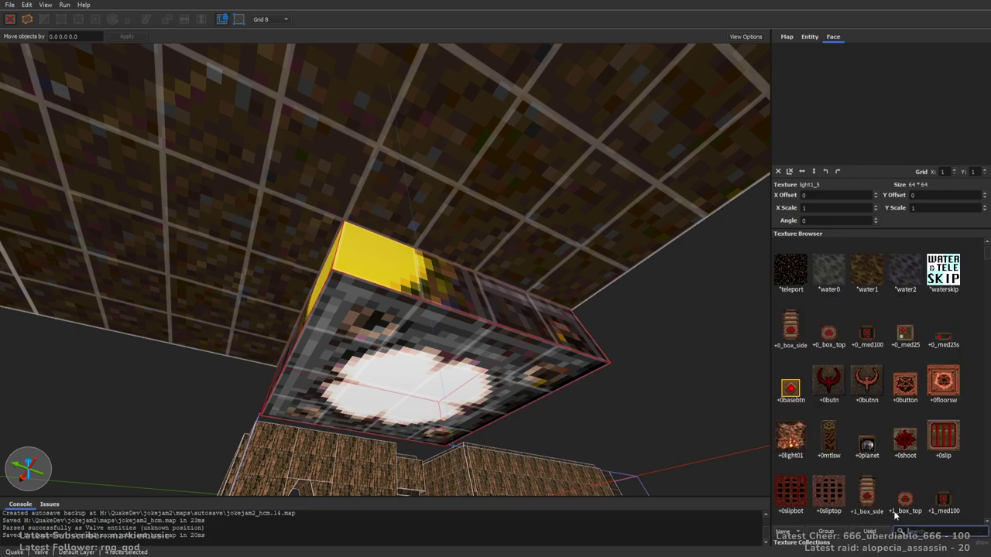
{"action": "left_click_drag", "start_coordinate": [986, 254], "coordinate": [976, 326]}
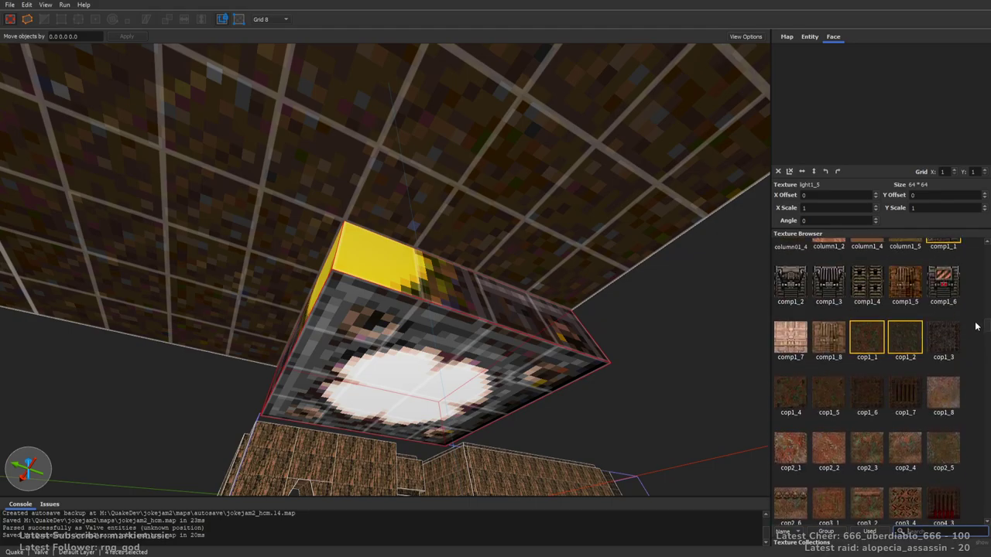
{"action": "left_click", "coordinate": [881, 297]}
{"action": "right_click_drag", "start_coordinate": [423, 237], "coordinate": [634, 279]}
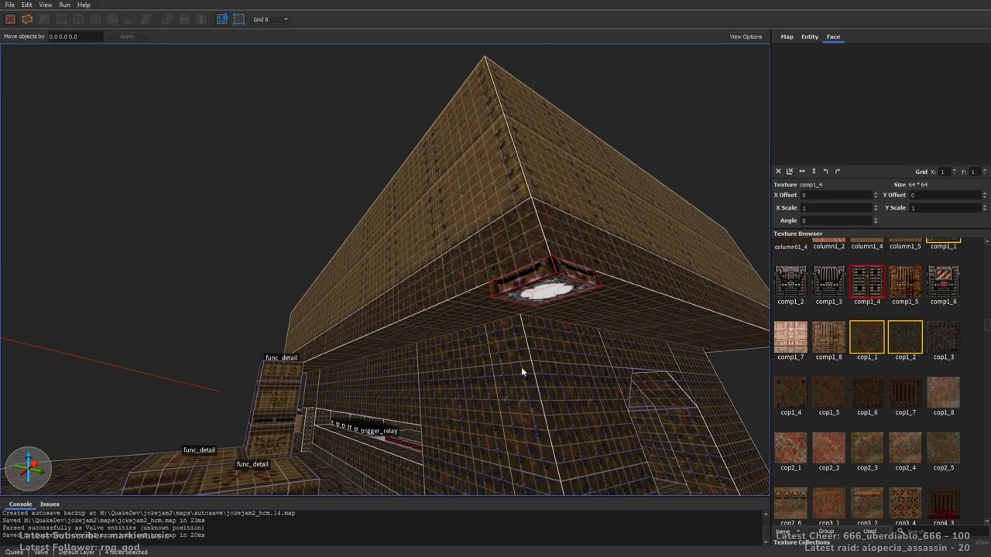
{"action": "right_click_drag", "start_coordinate": [511, 267], "coordinate": [555, 328]}
{"action": "key", "text": "Escape"}
Convert the light fixture brush under the roof corner into a func_detail
{"action": "right_click_drag", "start_coordinate": [497, 314], "coordinate": [500, 243]}
{"action": "key", "text": "w"}
{"action": "scroll", "coordinate": [502, 243], "scroll_direction": "down", "scroll_amount": 3}
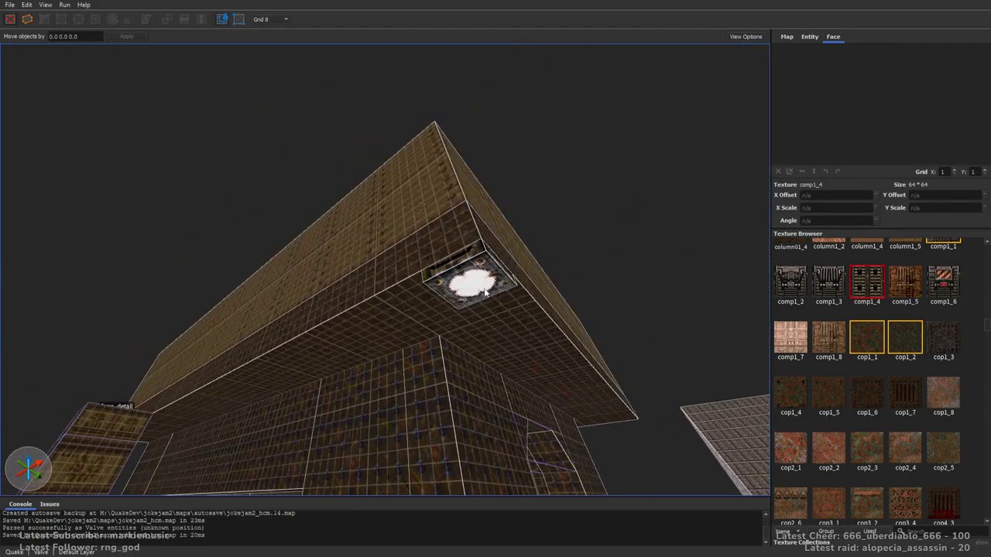
{"action": "left_click", "coordinate": [474, 265]}
{"action": "right_click_drag", "start_coordinate": [431, 363], "coordinate": [349, 326]}
{"action": "key", "text": "d"}
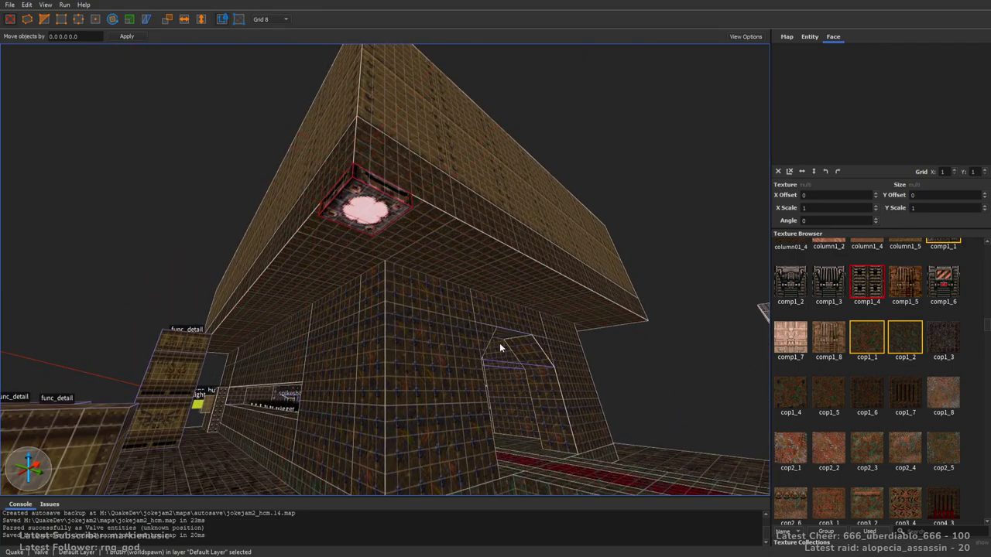
{"action": "right_click_drag", "start_coordinate": [619, 366], "coordinate": [584, 349]}
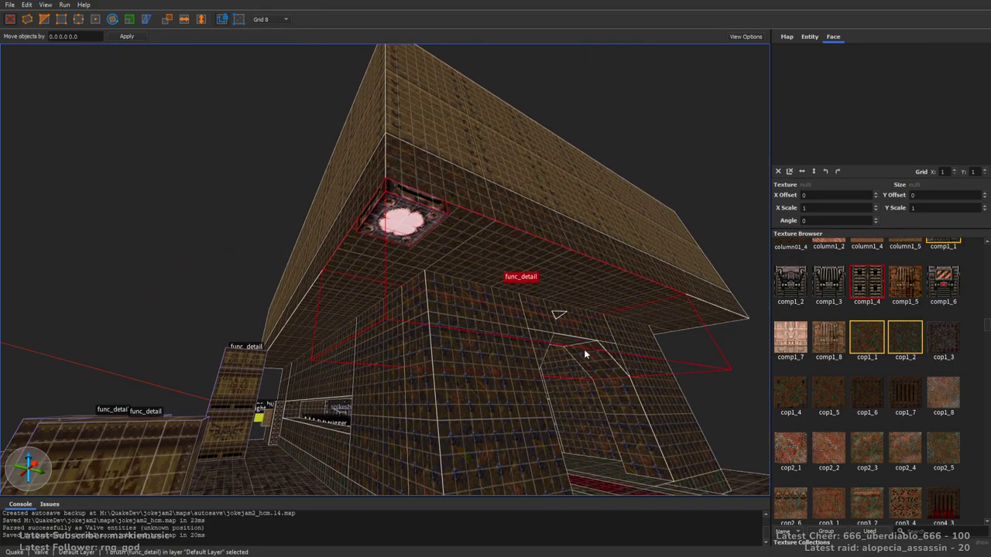
{"action": "key", "text": "Escape"}
Place a light entity directly beneath the fixture and select it together with the func_detail fixture
{"action": "left_click", "coordinate": [816, 35]}
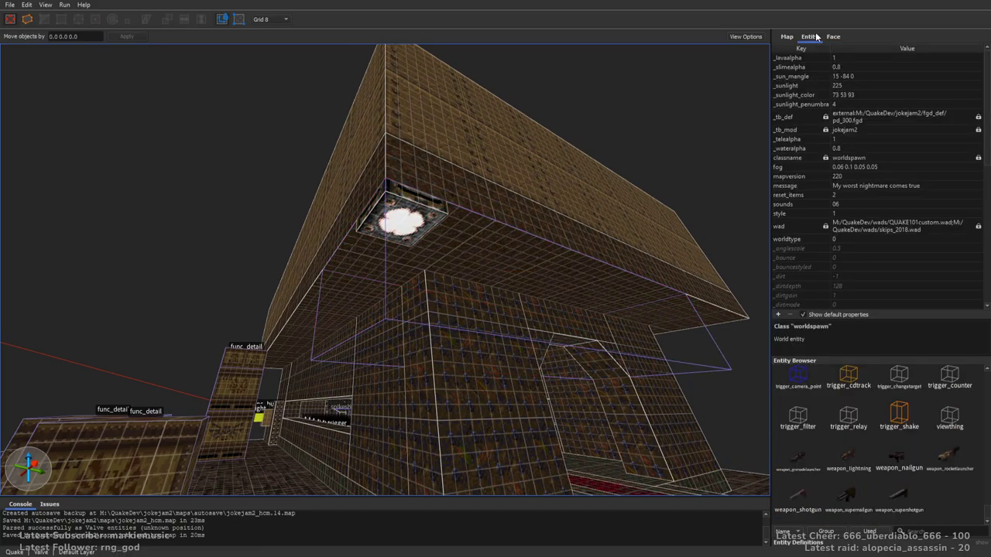
{"action": "left_click", "coordinate": [829, 36]}
{"action": "left_click", "coordinate": [812, 38]}
{"action": "left_click_drag", "start_coordinate": [984, 513], "coordinate": [985, 439]}
{"action": "left_click_drag", "start_coordinate": [795, 402], "coordinate": [401, 222]}
{"action": "mouse_move", "coordinate": [552, 226]}
{"action": "right_mouse_down"}
{"action": "mouse_move", "coordinate": [540, 239]}
{"action": "mouse_move", "coordinate": [519, 211]}
{"action": "right_mouse_up"}
{"action": "left_click", "coordinate": [463, 174], "text": "ctrl"}
{"action": "right_click_drag", "start_coordinate": [588, 208], "coordinate": [542, 192]}
Duplicate the fixture and its light along the underside of the roof overhang to the neighbouring corners
{"action": "mouse_move", "coordinate": [337, 267]}
{"action": "left_mouse_down", "text": "ctrl"}
{"action": "mouse_move", "coordinate": [397, 367]}
{"action": "mouse_move", "coordinate": [507, 229]}
{"action": "left_mouse_up", "text": "ctrl"}
{"action": "key", "text": "d"}
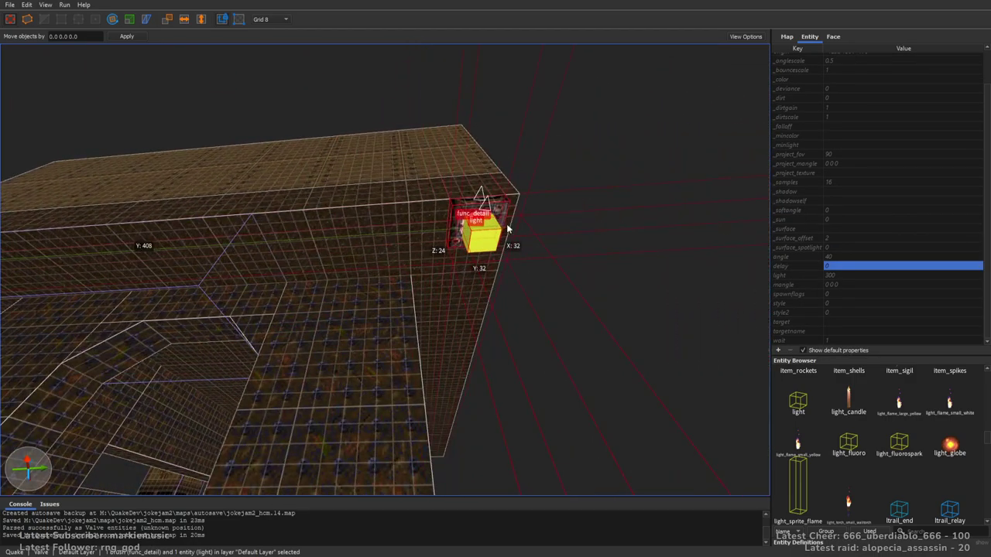
{"action": "key", "text": "d"}
{"action": "right_click_drag", "start_coordinate": [679, 263], "coordinate": [562, 259]}
{"action": "mouse_move", "coordinate": [307, 326]}
{"action": "left_mouse_down", "text": "ctrl"}
{"action": "mouse_move", "coordinate": [470, 404]}
{"action": "mouse_move", "coordinate": [419, 262]}
{"action": "left_mouse_up", "text": "ctrl"}
{"action": "key", "text": "d"}
{"action": "key", "text": "d"}
{"action": "right_click_drag", "start_coordinate": [681, 301], "coordinate": [595, 295]}
{"action": "mouse_move", "coordinate": [246, 325]}
{"action": "left_mouse_down", "text": "ctrl"}
{"action": "mouse_move", "coordinate": [315, 402]}
{"action": "mouse_move", "coordinate": [408, 451]}
{"action": "mouse_move", "coordinate": [346, 399]}
{"action": "left_mouse_up", "text": "ctrl"}
{"action": "key", "text": "d"}
{"action": "key", "text": "d"}
Continue duplicating the fixture and light pair along the next side of the roof overhang and adjust its position
{"action": "mouse_move", "coordinate": [650, 372]}
{"action": "right_mouse_down"}
{"action": "mouse_move", "coordinate": [541, 424]}
{"action": "mouse_move", "coordinate": [484, 429]}
{"action": "mouse_move", "coordinate": [393, 348]}
{"action": "right_mouse_up"}
{"action": "key", "text": "d"}
{"action": "mouse_move", "coordinate": [364, 361]}
{"action": "left_mouse_down", "text": "ctrl"}
{"action": "mouse_move", "coordinate": [422, 380]}
{"action": "mouse_move", "coordinate": [656, 415]}
{"action": "left_mouse_up", "text": "ctrl"}
{"action": "right_click_drag", "start_coordinate": [656, 418], "coordinate": [325, 350]}
{"action": "key", "text": "d"}
{"action": "key", "text": "d"}
{"action": "mouse_move", "coordinate": [277, 361]}
{"action": "left_mouse_down"}
{"action": "mouse_move", "coordinate": [380, 330]}
{"action": "mouse_move", "coordinate": [428, 345]}
{"action": "left_mouse_up"}
{"action": "mouse_move", "coordinate": [428, 346]}
{"action": "right_mouse_down"}
{"action": "mouse_move", "coordinate": [413, 322]}
{"action": "mouse_move", "coordinate": [453, 281]}
{"action": "right_mouse_up"}
{"action": "key", "text": "w"}
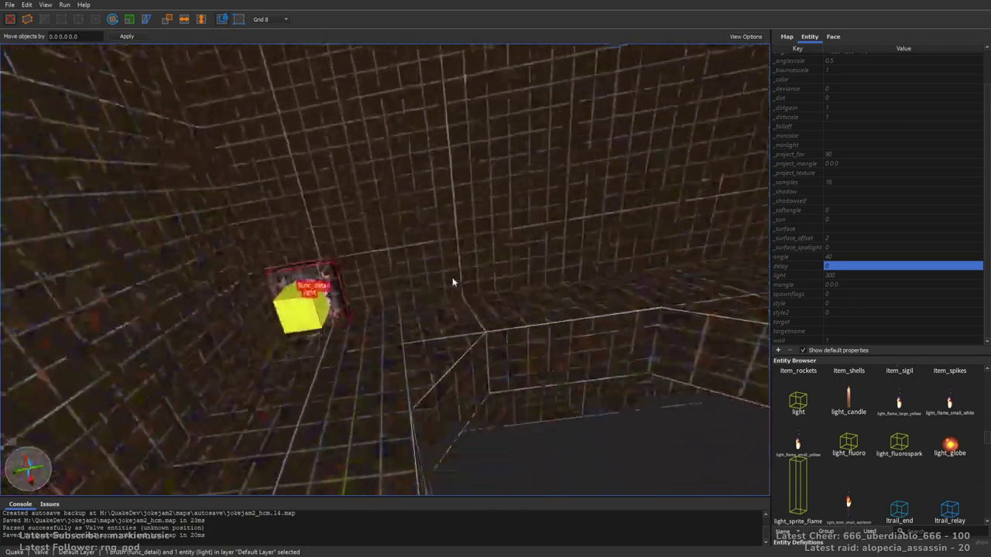
Duplicate the fixture and light pair along the remaining stretch of the overhang, deselect it and save the map
{"action": "key", "text": "s"}
{"action": "right_click_drag", "start_coordinate": [363, 265], "coordinate": [406, 263]}
{"action": "key", "text": "d"}
{"action": "left_click_drag", "start_coordinate": [105, 287], "coordinate": [560, 382], "text": "ctrl"}
{"action": "right_click_drag", "start_coordinate": [559, 382], "coordinate": [405, 348]}
{"action": "key", "text": "d"}
{"action": "left_click_drag", "start_coordinate": [120, 329], "coordinate": [415, 387], "text": "ctrl"}
{"action": "right_click_drag", "start_coordinate": [415, 387], "coordinate": [450, 302]}
{"action": "left_click_drag", "start_coordinate": [89, 318], "coordinate": [458, 370], "text": "ctrl"}
{"action": "key", "text": "Escape"}
{"action": "key", "text": "ctrl+s"}
Examine the crates and ramp outside the hall, the armor shard walkway and the stair room with the lightning-bolt wall
{"action": "right_click_drag", "start_coordinate": [544, 271], "coordinate": [594, 302]}
{"action": "key", "text": "a"}
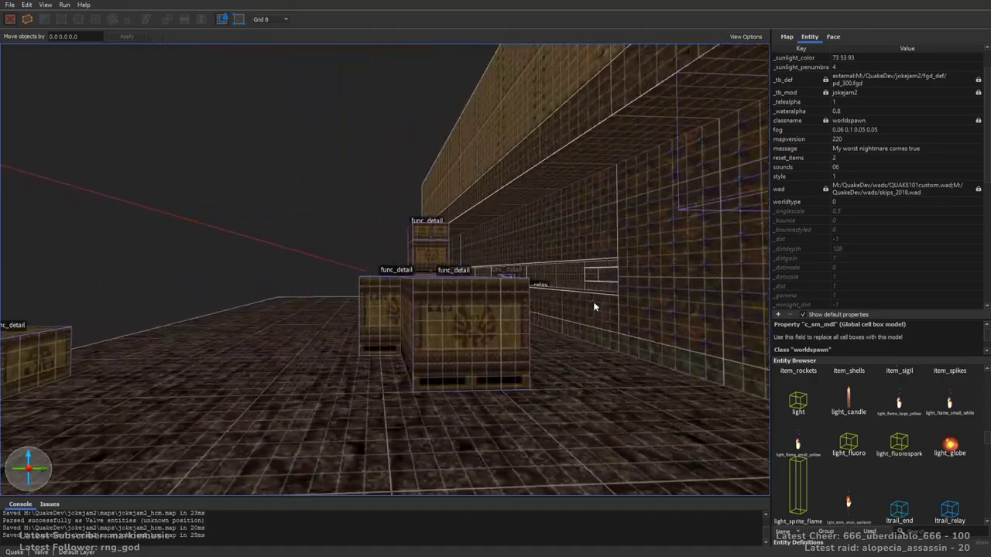
{"action": "key", "text": "w"}
{"action": "right_click_drag", "start_coordinate": [437, 297], "coordinate": [487, 362]}
{"action": "key", "text": "w"}
{"action": "key", "text": "s"}
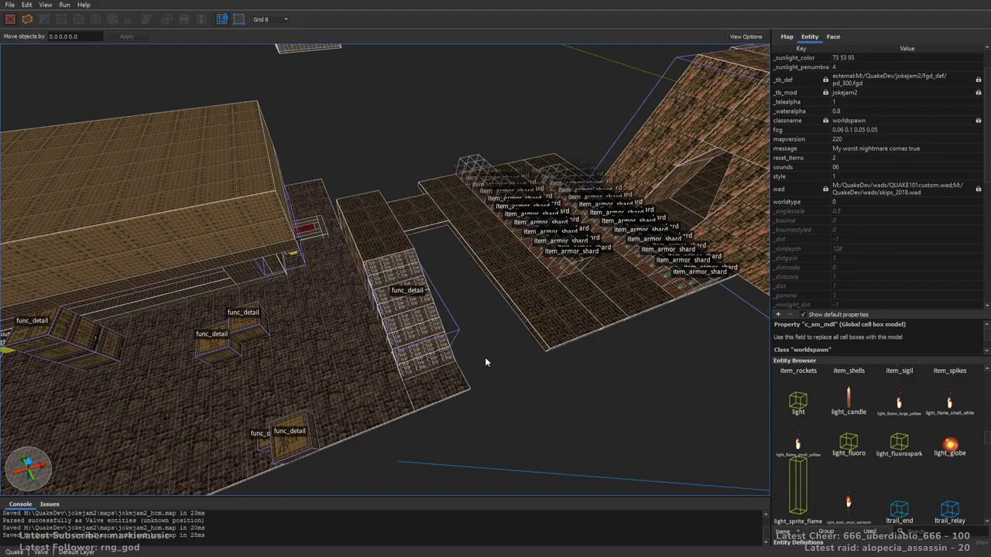
{"action": "key", "text": "d"}
{"action": "right_click_drag", "start_coordinate": [335, 307], "coordinate": [274, 271]}
{"action": "key", "text": "w"}
{"action": "right_click_drag", "start_coordinate": [171, 226], "coordinate": [334, 196]}
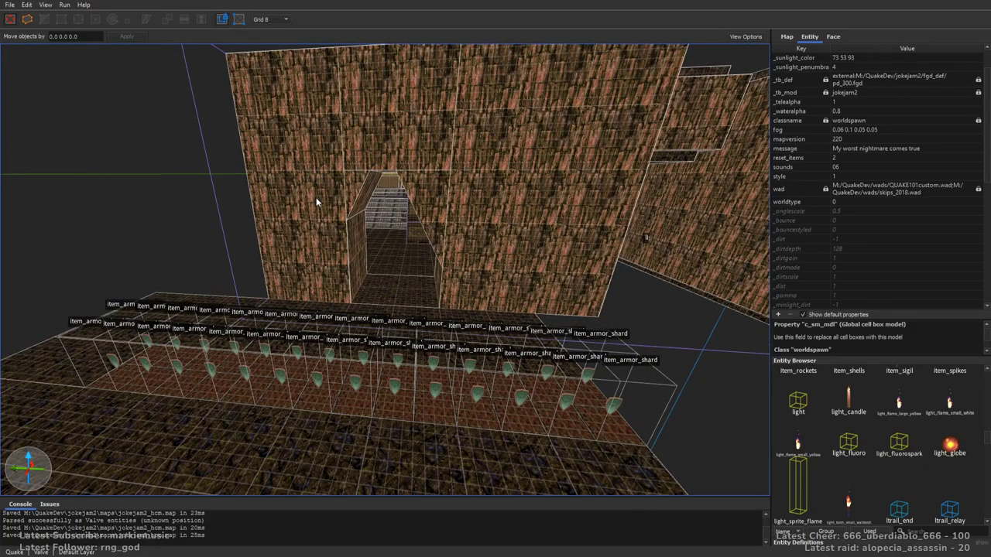
{"action": "key", "text": "w"}
{"action": "right_click_drag", "start_coordinate": [539, 313], "coordinate": [552, 277]}
{"action": "key", "text": "w"}
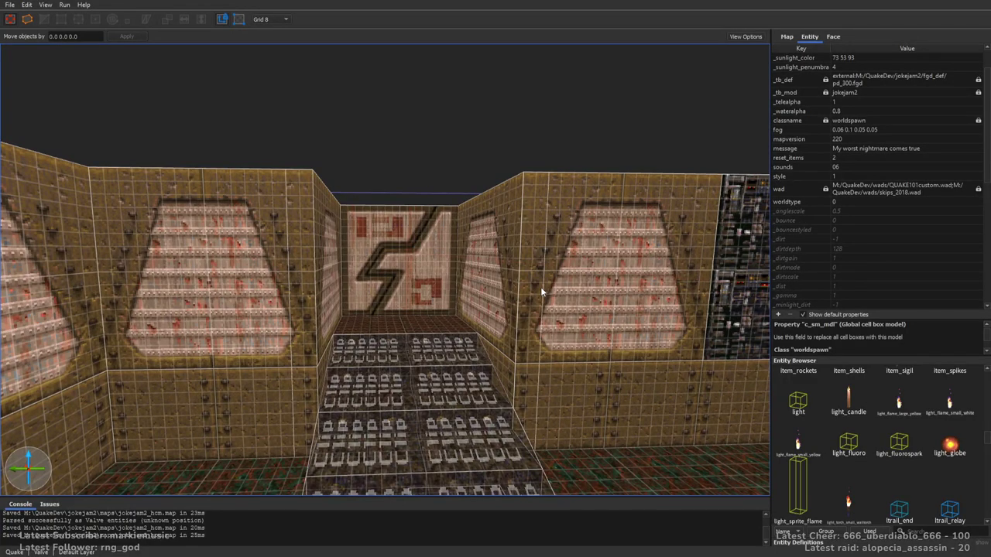
Split the lightning-bolt wall brush horizontally at the bolt's lower bend, keeping both pieces
{"action": "key", "text": "w"}
{"action": "left_click", "coordinate": [376, 258]}
{"action": "key", "text": "w"}
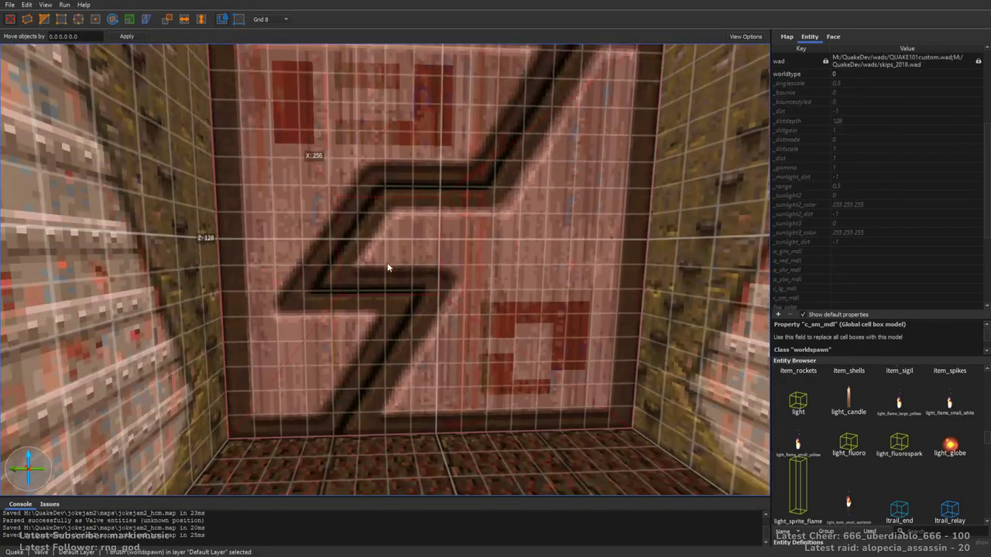
{"action": "key", "text": "s"}
{"action": "key", "text": "w"}
{"action": "key", "text": "s"}
{"action": "right_click_drag", "start_coordinate": [448, 270], "coordinate": [451, 262]}
{"action": "key", "text": "c"}
{"action": "left_click", "coordinate": [404, 315]}
{"action": "left_click", "coordinate": [389, 309]}
{"action": "key", "text": "ctrl+Return"}
{"action": "key", "text": "ctrl+Return"}
{"action": "key", "text": "ctrl+Return"}
{"action": "key", "text": "ctrl+Return"}
{"action": "key", "text": "Return"}
{"action": "key", "text": "Escape"}
{"action": "key", "text": "Escape"}
Split the upper part of the bolt wall horizontally at Z 80, along the bolt's upper bend, keeping both pieces
{"action": "left_click", "coordinate": [472, 247]}
{"action": "key", "text": "c"}
{"action": "left_click", "coordinate": [451, 233]}
{"action": "left_click", "coordinate": [434, 232]}
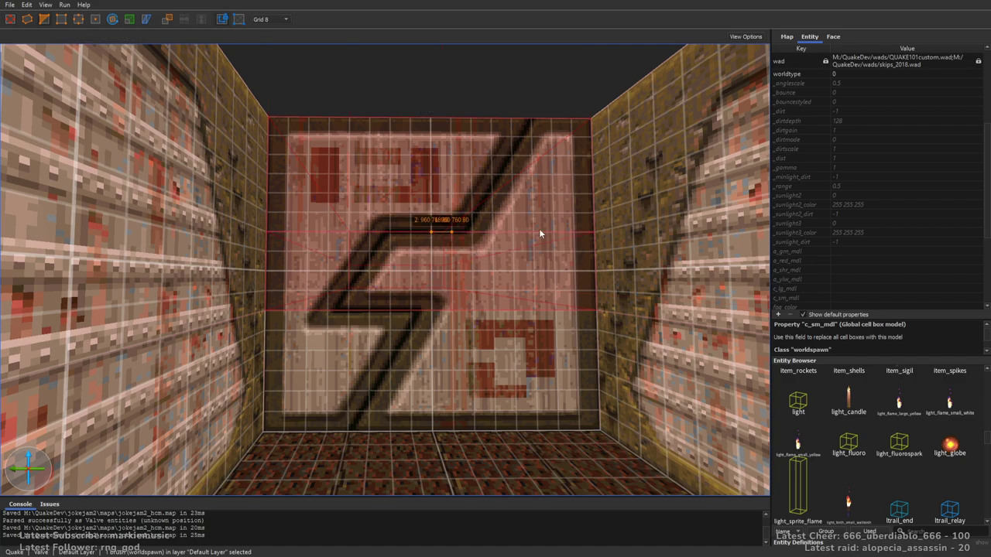
{"action": "key", "text": "Return"}
{"action": "key", "text": "Escape"}
{"action": "key", "text": "Escape"}
Select the wall's top piece and try a clip line along the bolt from 960 756 80 to 960 728 128 on a 4-unit grid
{"action": "left_click", "coordinate": [497, 208]}
{"action": "key", "text": "c"}
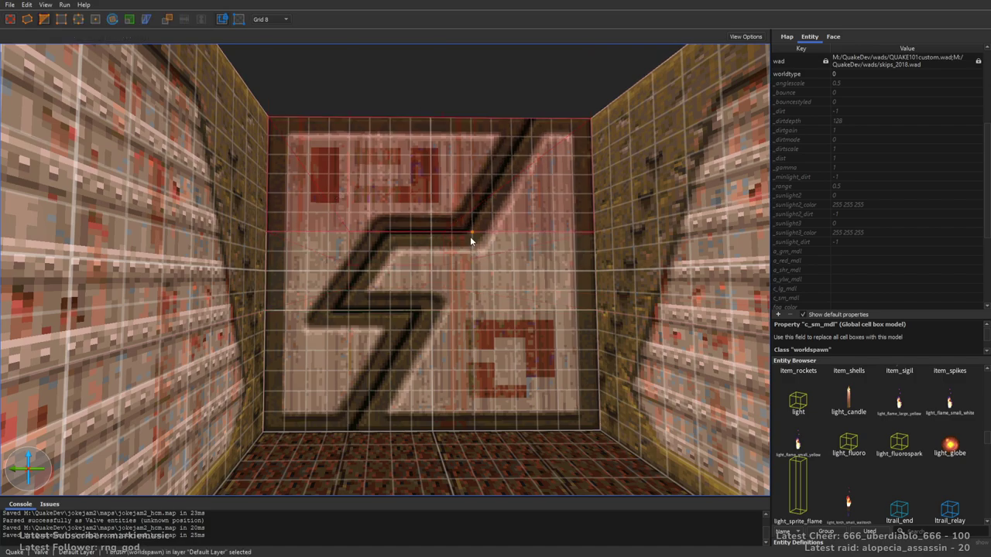
{"action": "key", "text": "3"}
{"action": "left_click", "coordinate": [464, 232]}
{"action": "left_click", "coordinate": [530, 121]}
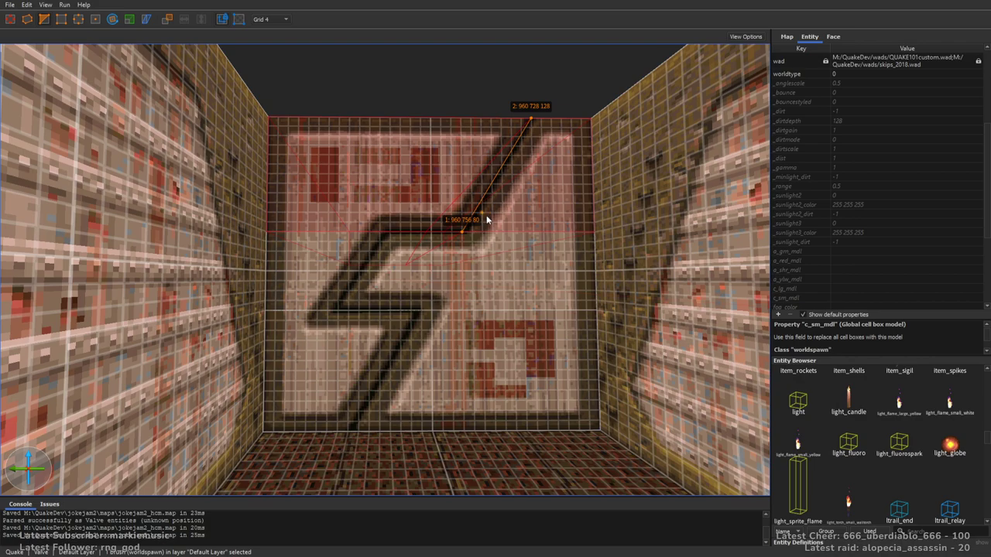
{"action": "key", "text": "w"}
{"action": "right_click_drag", "start_coordinate": [466, 212], "coordinate": [475, 193]}
{"action": "key", "text": "Delete"}
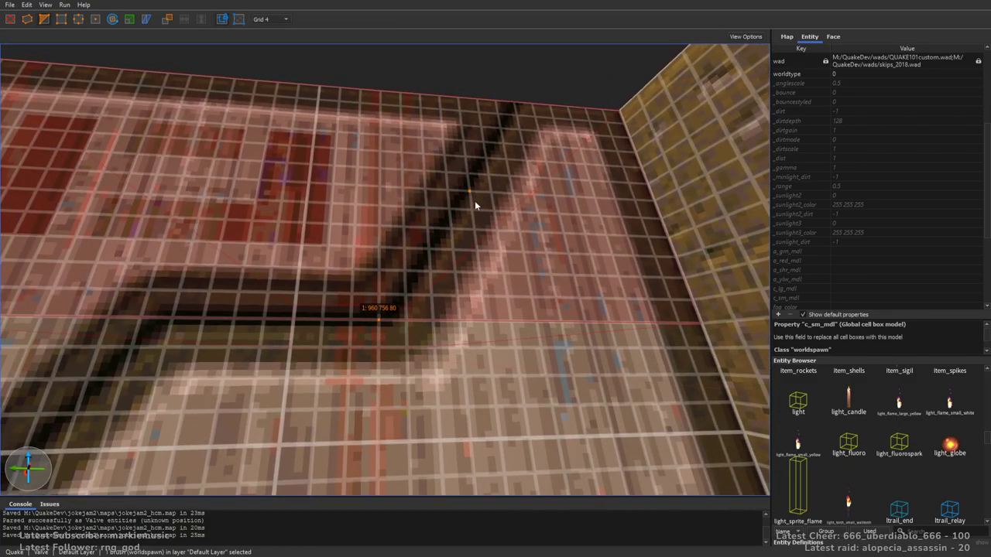
Try clip lines to 960 728 128 starting from 960 754 80 on a 2-unit grid and 960 755 80 on a 1-unit grid
{"action": "key", "text": "2"}
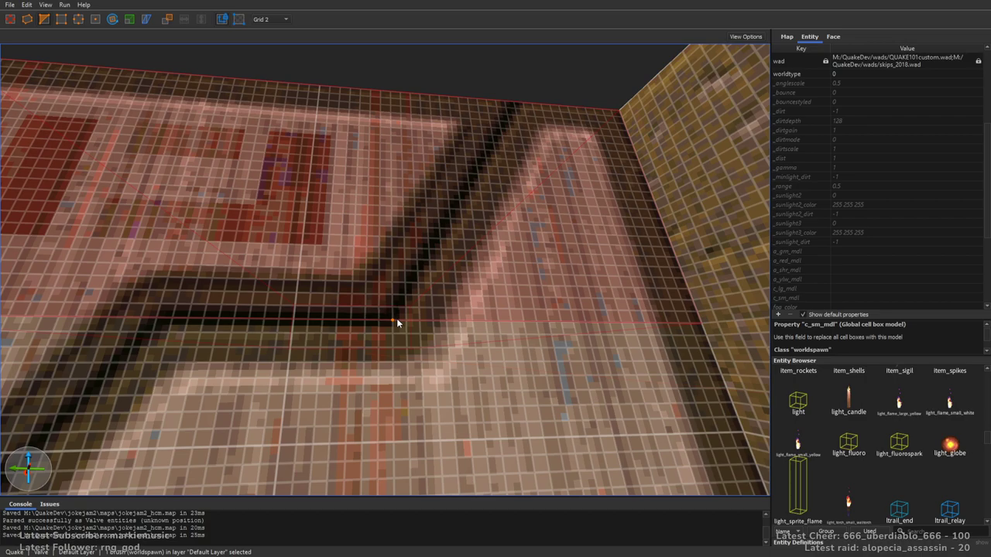
{"action": "left_click", "coordinate": [513, 103]}
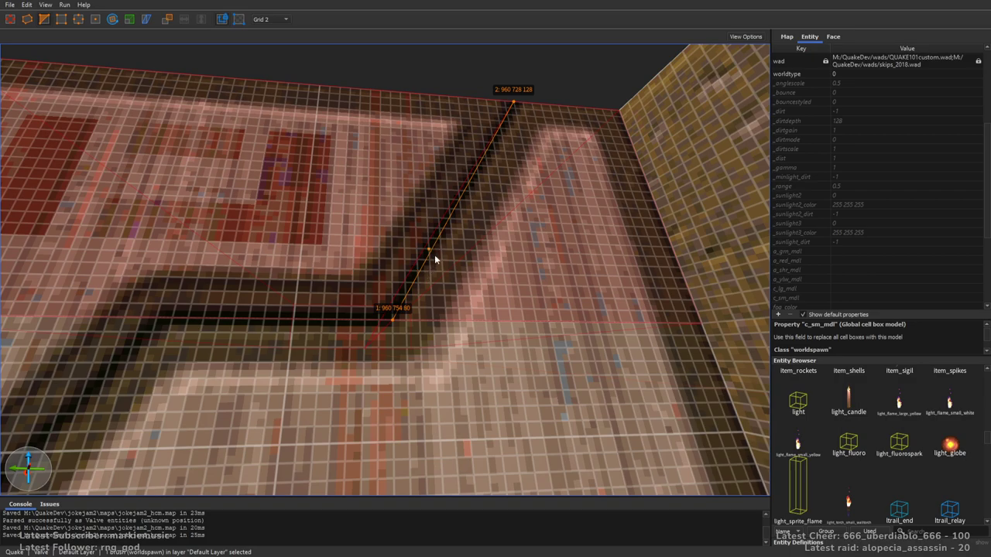
{"action": "key", "text": "Delete"}
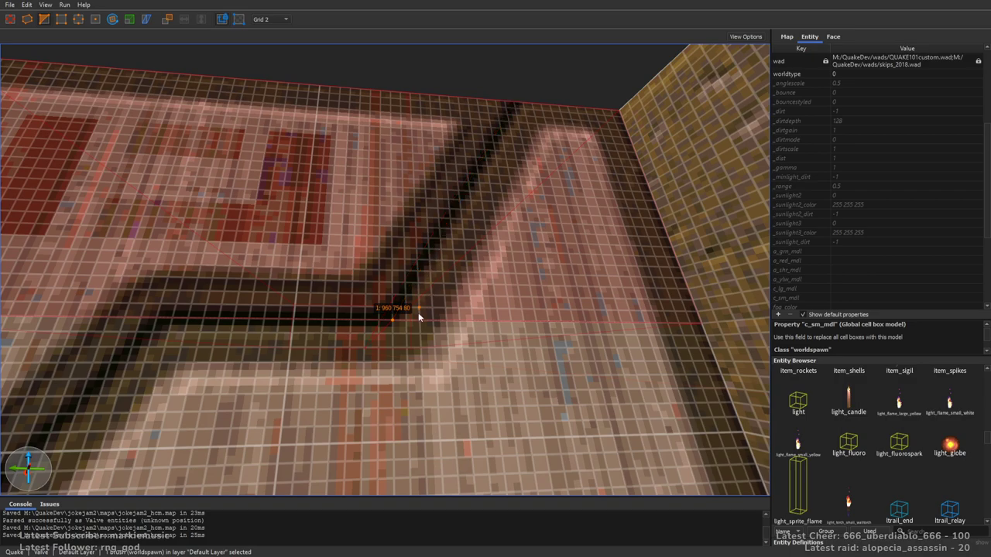
{"action": "key", "text": "1"}
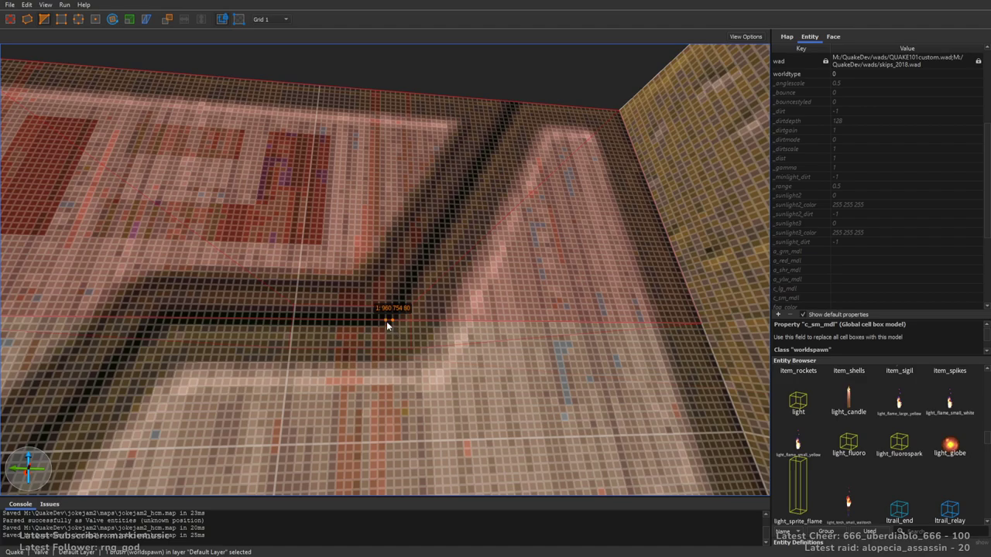
{"action": "key", "text": "c"}
{"action": "key", "text": "c"}
{"action": "left_click", "coordinate": [513, 103]}
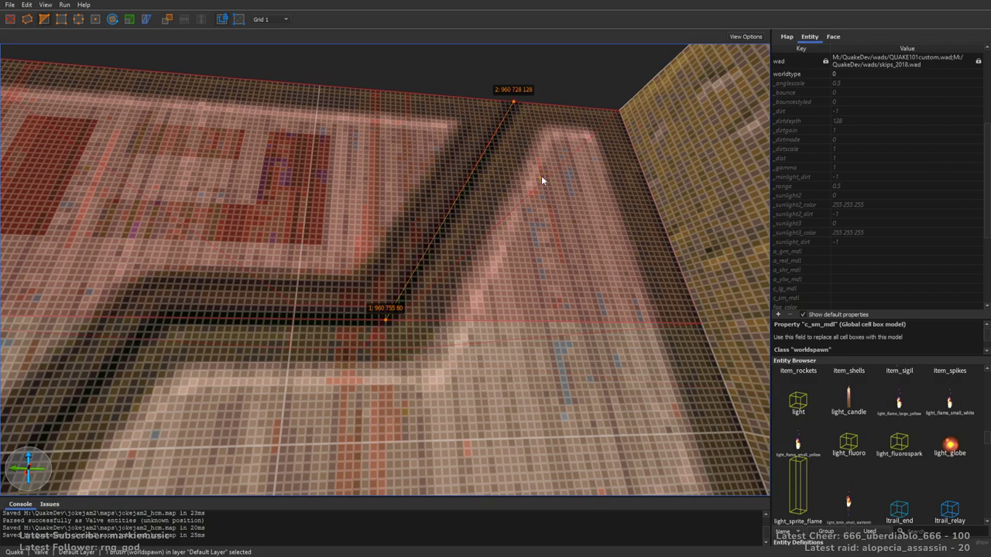
{"action": "key", "text": "c"}
{"action": "key", "text": "c"}
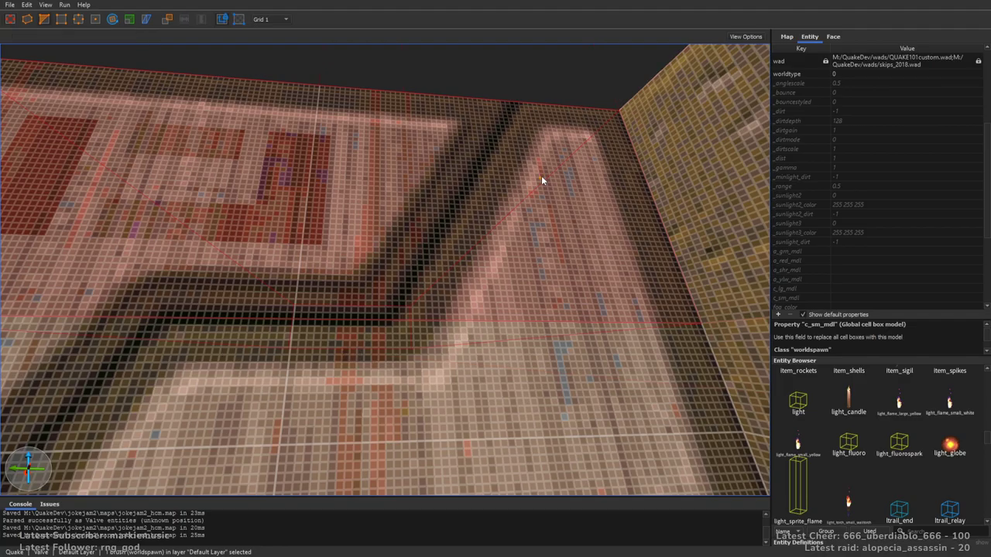
Split the wall's top piece along the bolt from 960 756 80 to 960 728 128 on a 4-unit grid, keeping both pieces
{"action": "scroll", "coordinate": [541, 180], "scroll_direction": "down", "scroll_amount": 5}
{"action": "right_click_drag", "start_coordinate": [541, 179], "coordinate": [516, 219]}
{"action": "scroll", "coordinate": [527, 195], "scroll_direction": "up", "scroll_amount": 3}
{"action": "key", "text": "4"}
{"action": "scroll", "coordinate": [528, 192], "scroll_direction": "up", "scroll_amount": 3}
{"action": "scroll", "coordinate": [531, 178], "scroll_direction": "down", "scroll_amount": 5}
{"action": "scroll", "coordinate": [516, 219], "scroll_direction": "up", "scroll_amount": 4}
{"action": "key", "text": "3"}
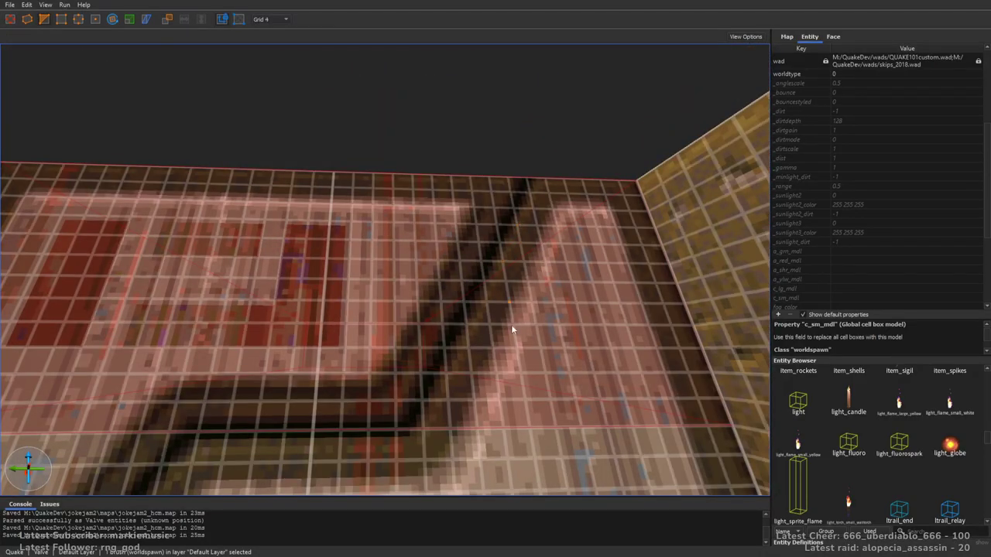
{"action": "left_click", "coordinate": [535, 182]}
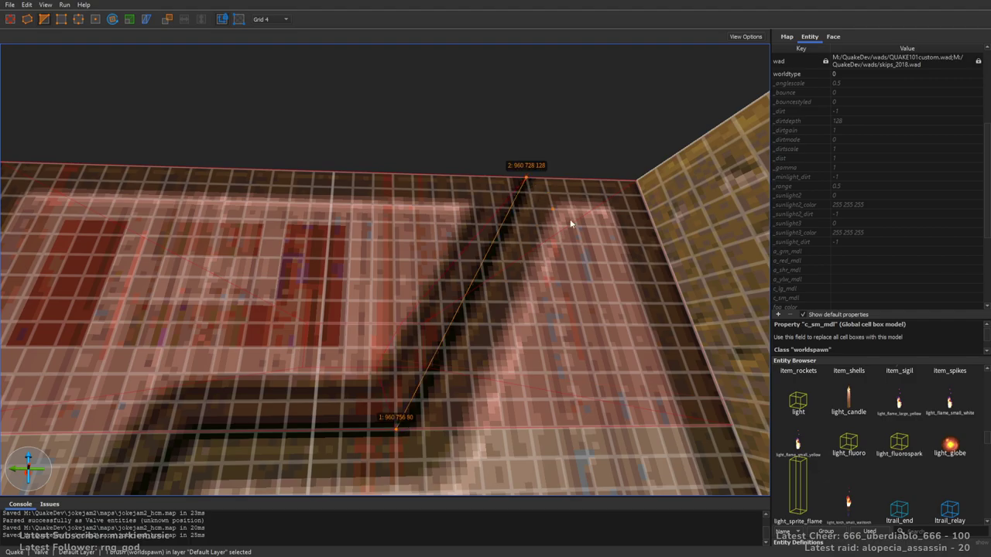
{"action": "key", "text": "Return"}
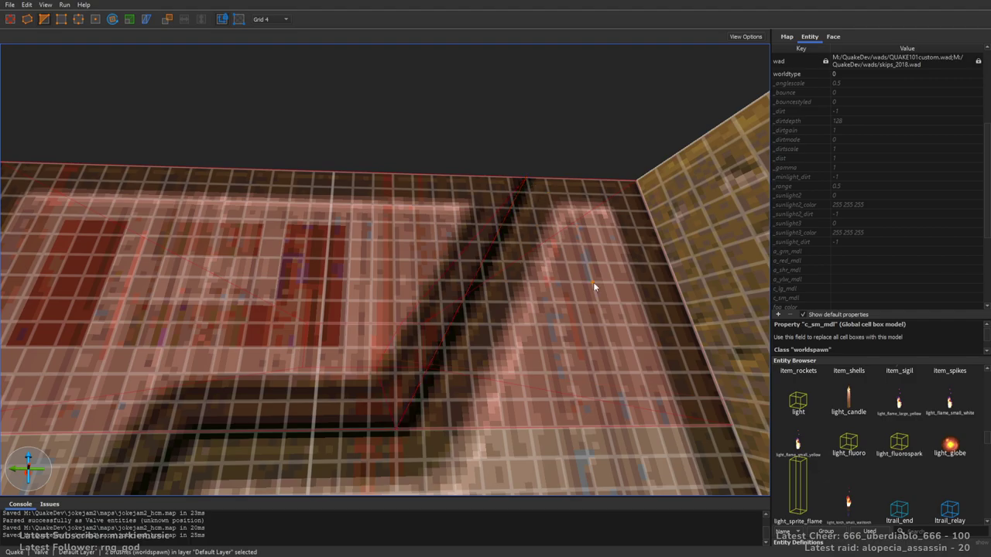
{"action": "key", "text": "Escape"}
{"action": "key", "text": "Escape"}
Split the wall's bottom piece diagonally along the bolt from the floor edge up to the lower bend, keeping both pieces
{"action": "scroll", "coordinate": [548, 237], "scroll_direction": "down", "scroll_amount": 5}
{"action": "right_click_drag", "start_coordinate": [548, 237], "coordinate": [544, 268]}
{"action": "scroll", "coordinate": [464, 252], "scroll_direction": "up", "scroll_amount": 4}
{"action": "left_click", "coordinate": [380, 229]}
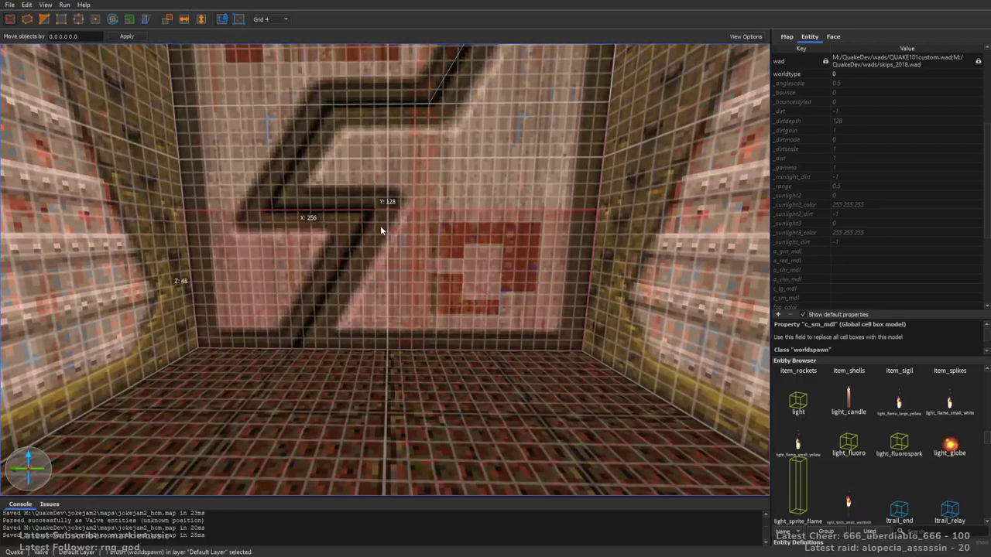
{"action": "scroll", "coordinate": [380, 229], "scroll_direction": "up", "scroll_amount": 5}
{"action": "key", "text": "c"}
{"action": "left_click", "coordinate": [199, 436]}
{"action": "key", "text": "Escape"}
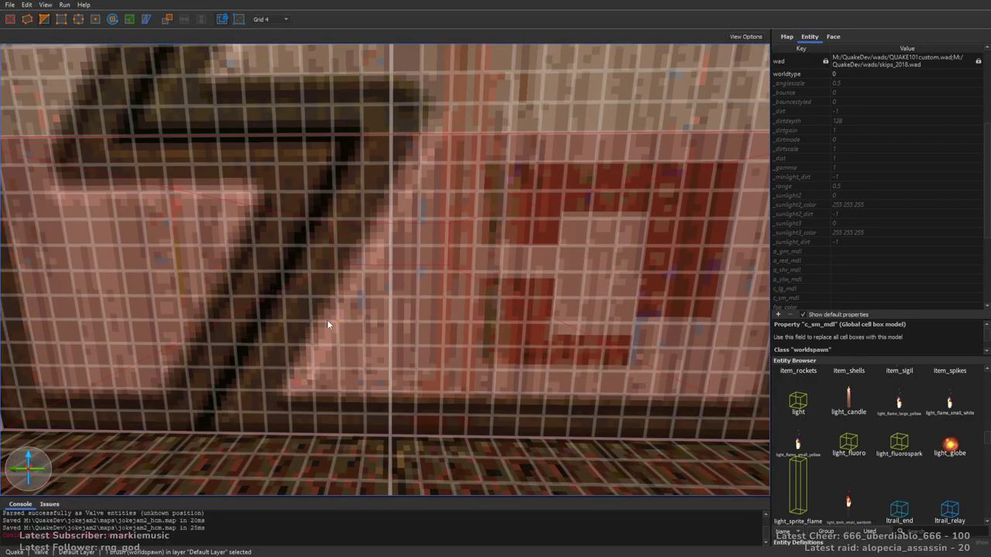
{"action": "left_click", "coordinate": [194, 429]}
{"action": "left_click", "coordinate": [354, 147]}
{"action": "key", "text": "Return"}
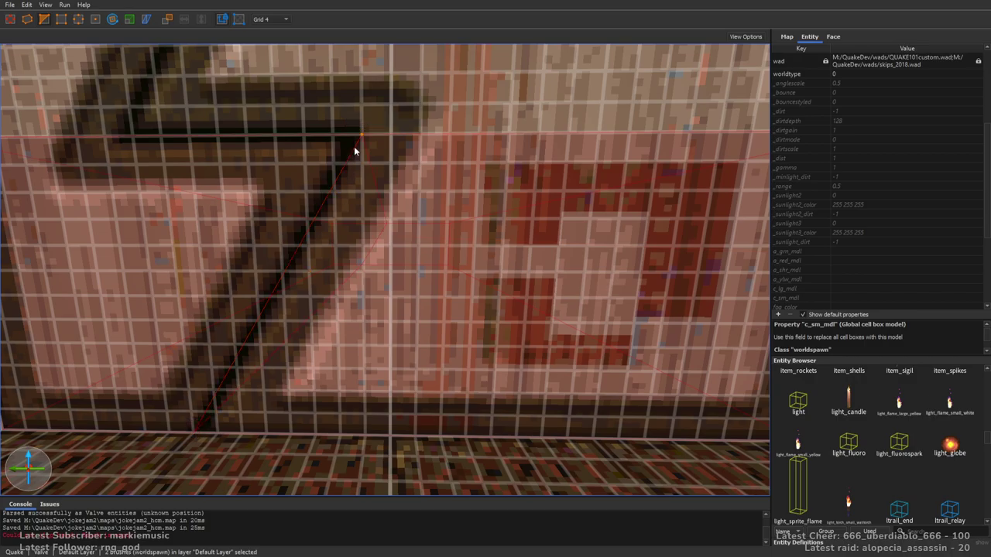
{"action": "key", "text": "Escape"}
{"action": "key", "text": "Escape"}
Try a clip line through the wall's middle piece from 960 786 80 to 960 806 48 on a 2-unit grid
{"action": "mouse_move", "coordinate": [367, 151]}
{"action": "right_mouse_down"}
{"action": "mouse_move", "coordinate": [441, 235]}
{"action": "mouse_move", "coordinate": [430, 207]}
{"action": "mouse_move", "coordinate": [431, 219]}
{"action": "right_mouse_up"}
{"action": "key", "text": "s"}
{"action": "key", "text": "w"}
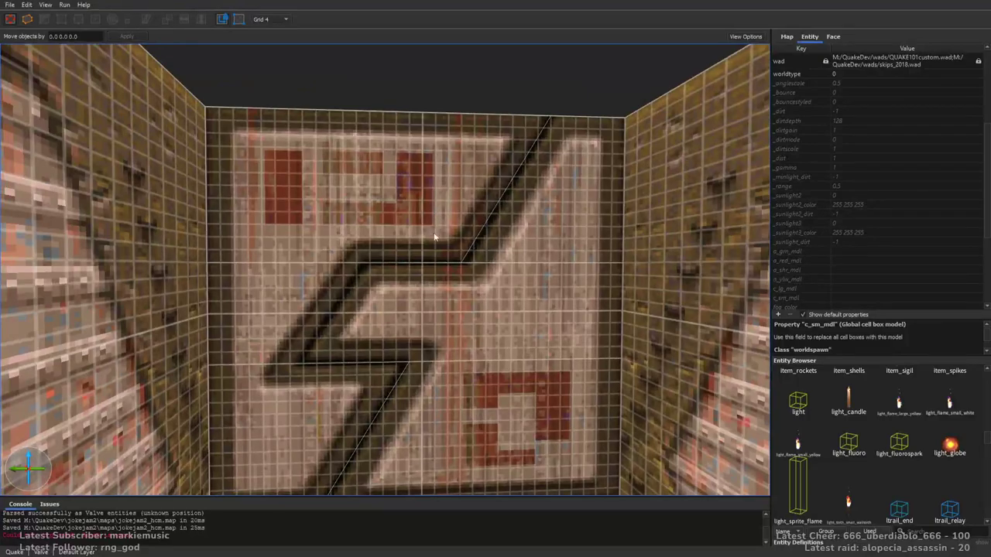
{"action": "left_click", "coordinate": [440, 353]}
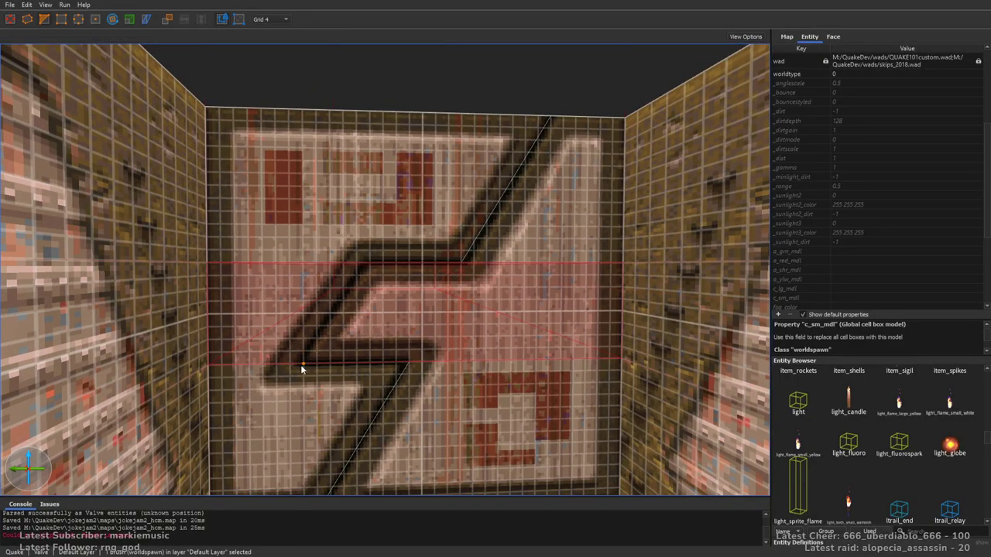
{"action": "scroll", "coordinate": [302, 370], "scroll_direction": "up", "scroll_amount": 10}
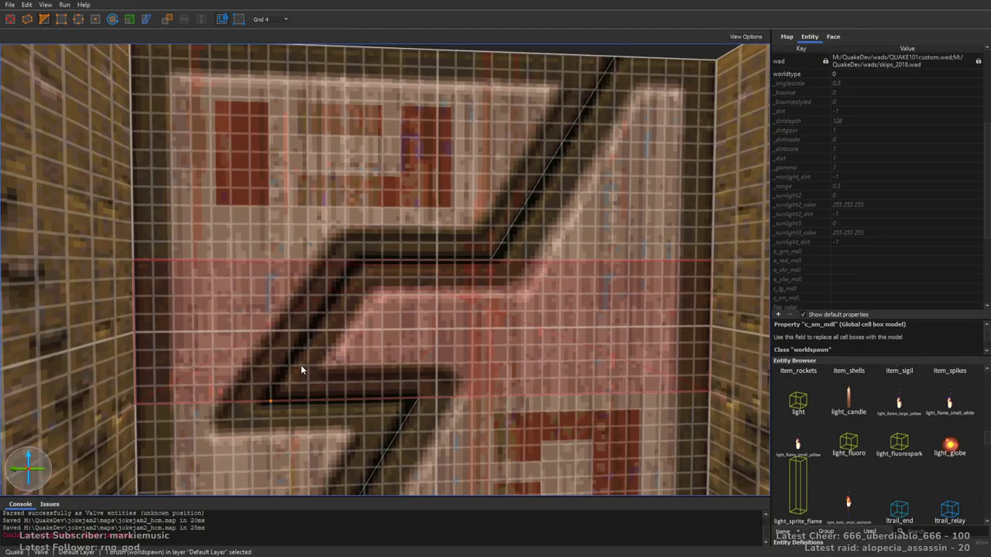
{"action": "key", "text": "4"}
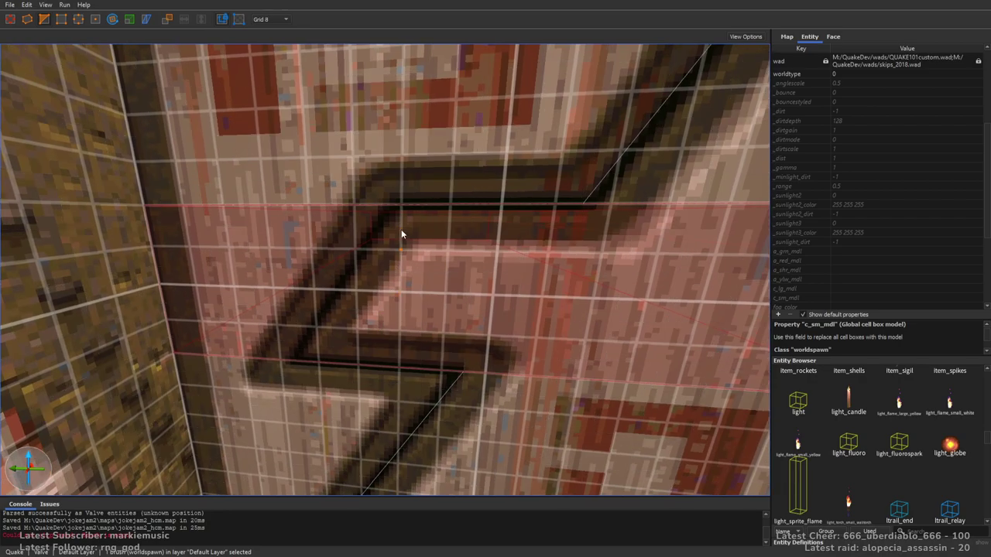
{"action": "key", "text": "3"}
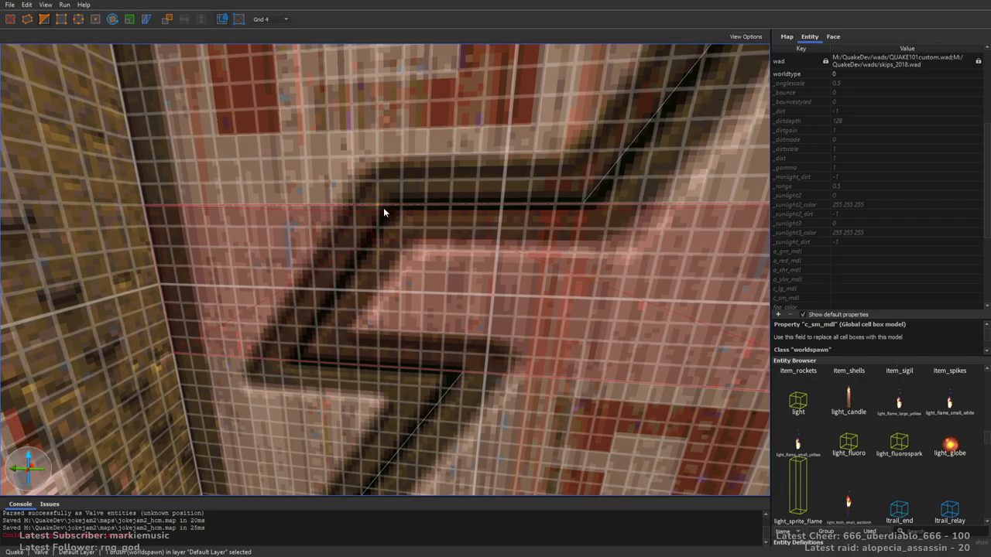
{"action": "key", "text": "bracketleft"}
{"action": "left_click", "coordinate": [391, 212]}
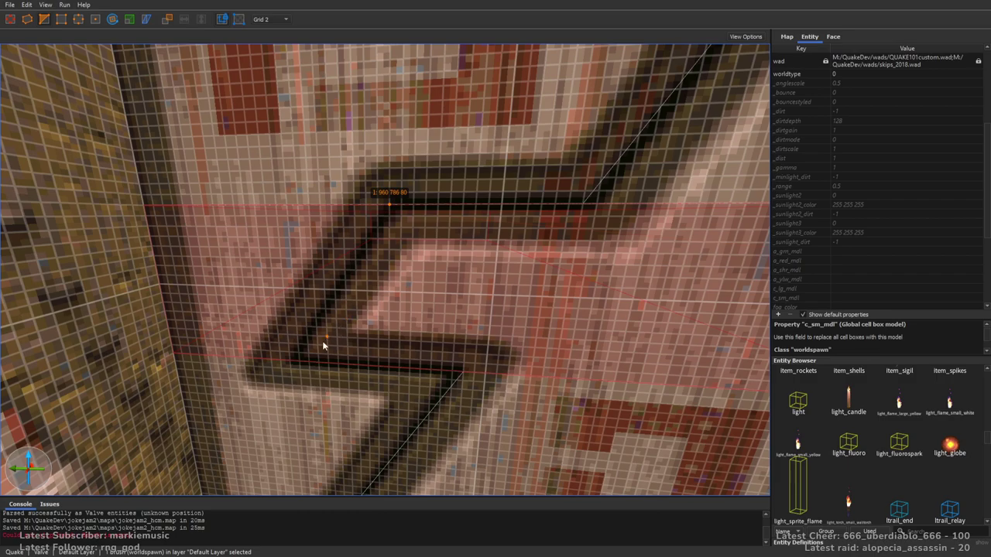
{"action": "left_click", "coordinate": [292, 360]}
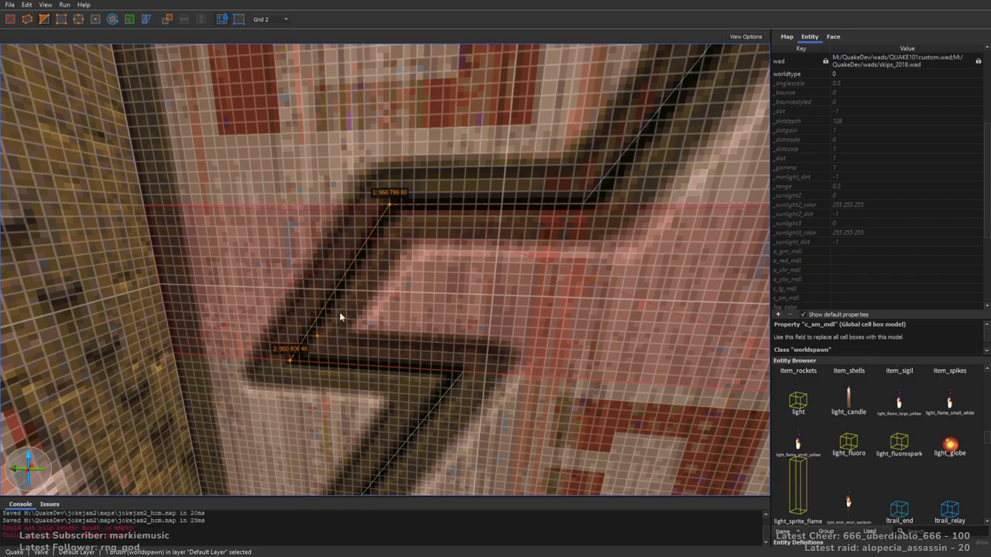
{"action": "key", "text": "Escape"}
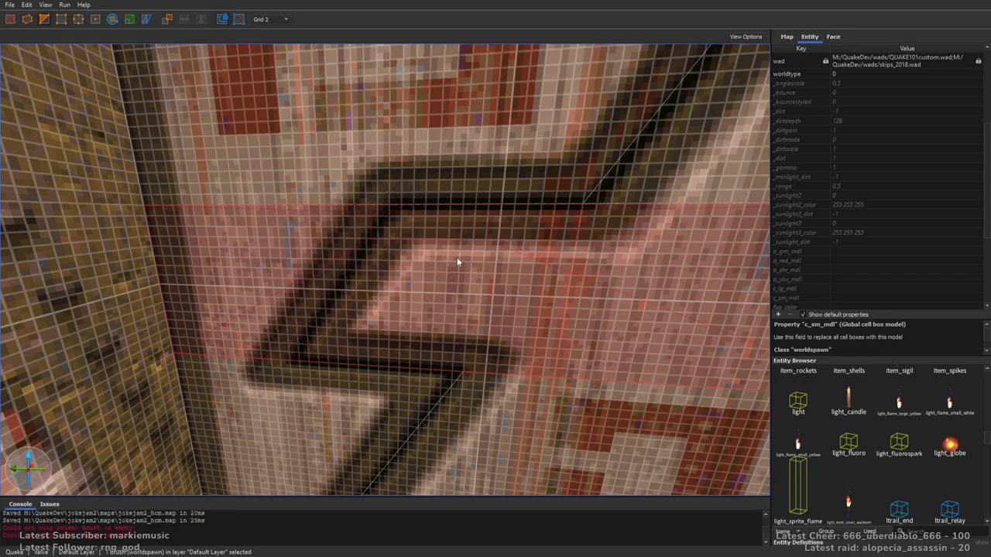
Reselect the wall's middle piece and split it along the bolt from 960 786 80 to 960 806 48, keeping both pieces
{"action": "right_click_drag", "start_coordinate": [456, 259], "coordinate": [481, 265]}
{"action": "key", "text": "Escape"}
{"action": "left_click", "coordinate": [394, 290]}
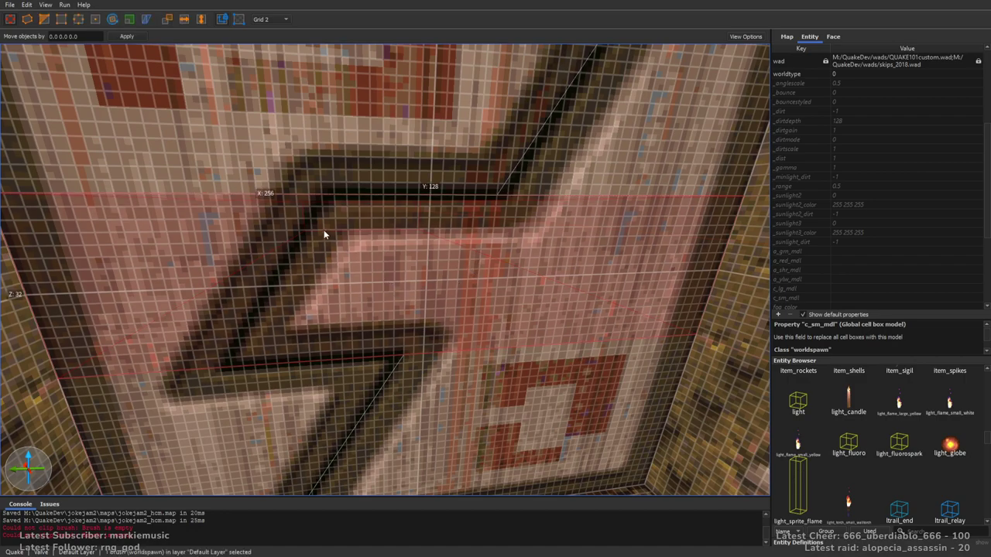
{"action": "left_click", "coordinate": [229, 367]}
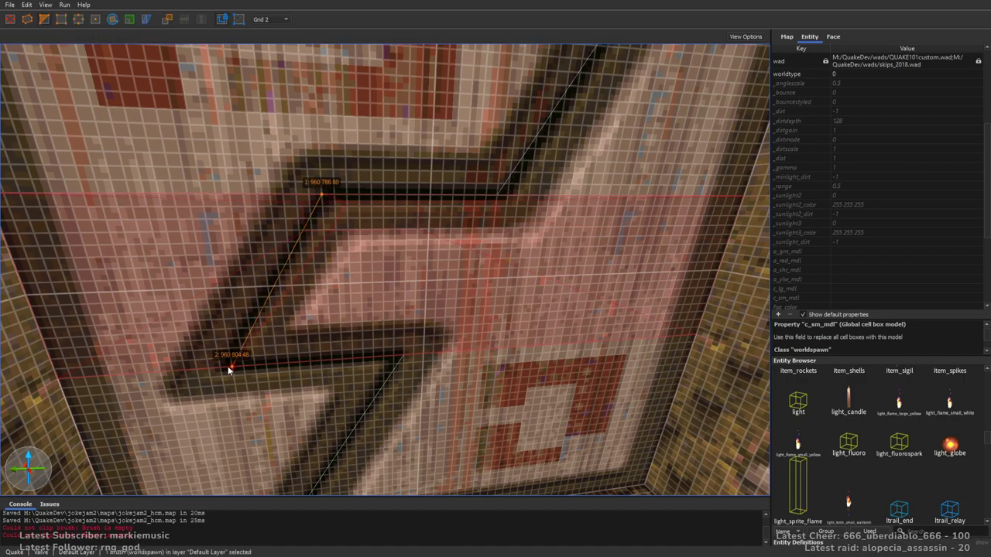
{"action": "left_click_drag", "start_coordinate": [229, 367], "coordinate": [224, 366]}
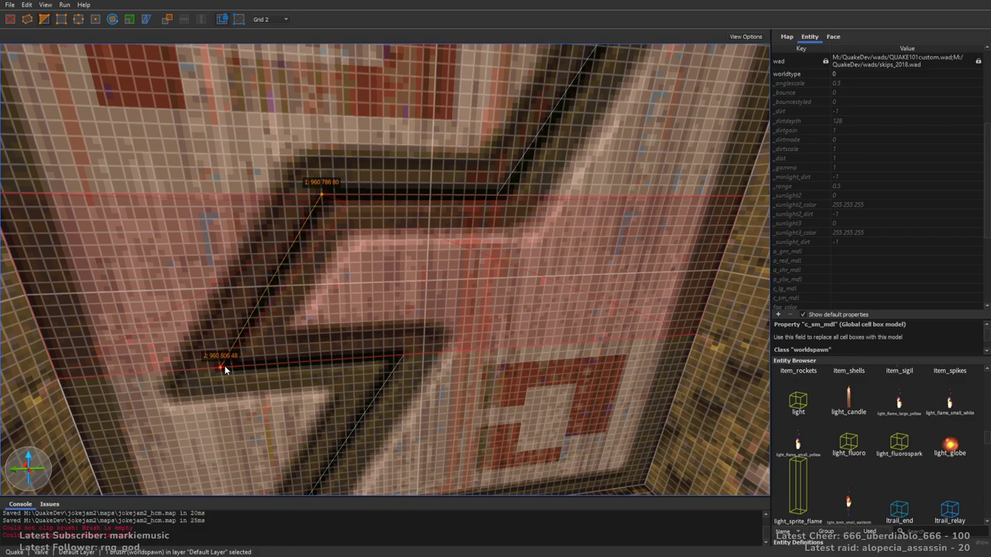
{"action": "key", "text": "Return"}
{"action": "key", "text": "Escape"}
{"action": "key", "text": "Escape"}
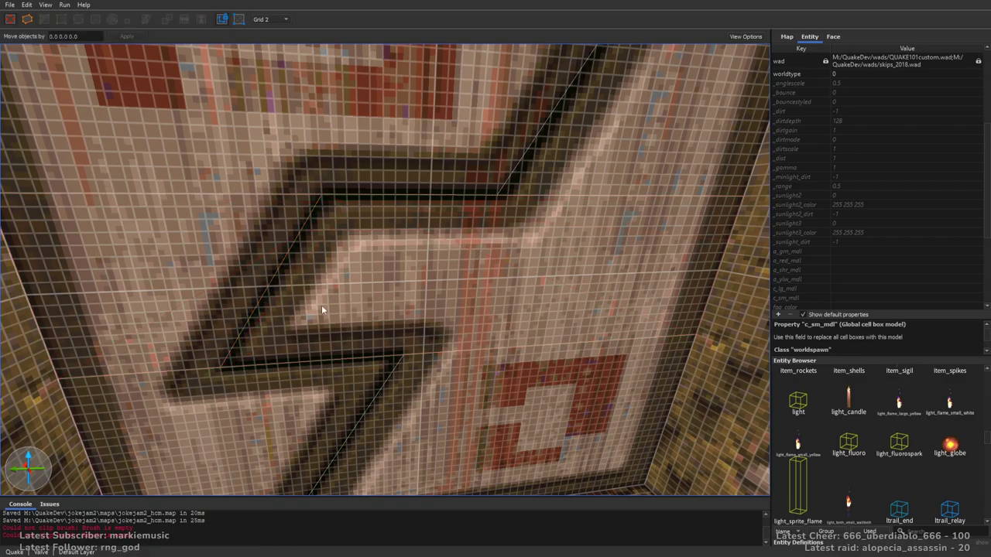
Select the three wall pieces on the bolt's lower-right side and turn them into a func_door entity
{"action": "right_click_drag", "start_coordinate": [314, 310], "coordinate": [313, 295]}
{"action": "scroll", "coordinate": [313, 295], "scroll_direction": "down", "scroll_amount": 6}
{"action": "scroll", "coordinate": [377, 308], "scroll_direction": "up", "scroll_amount": 5}
{"action": "mouse_move", "coordinate": [392, 310]}
{"action": "right_mouse_down"}
{"action": "mouse_move", "coordinate": [406, 313]}
{"action": "mouse_move", "coordinate": [394, 313]}
{"action": "right_mouse_up"}
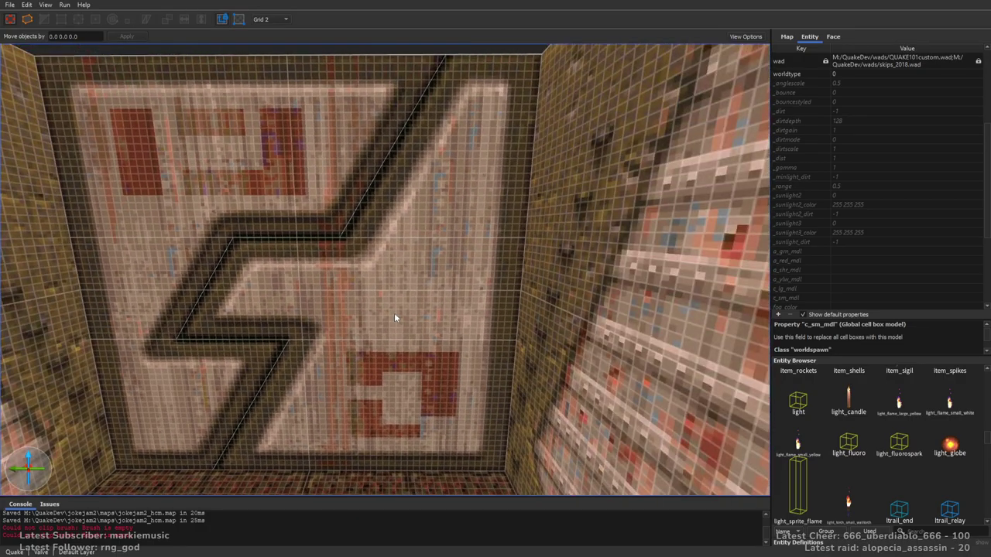
{"action": "left_click", "coordinate": [409, 306]}
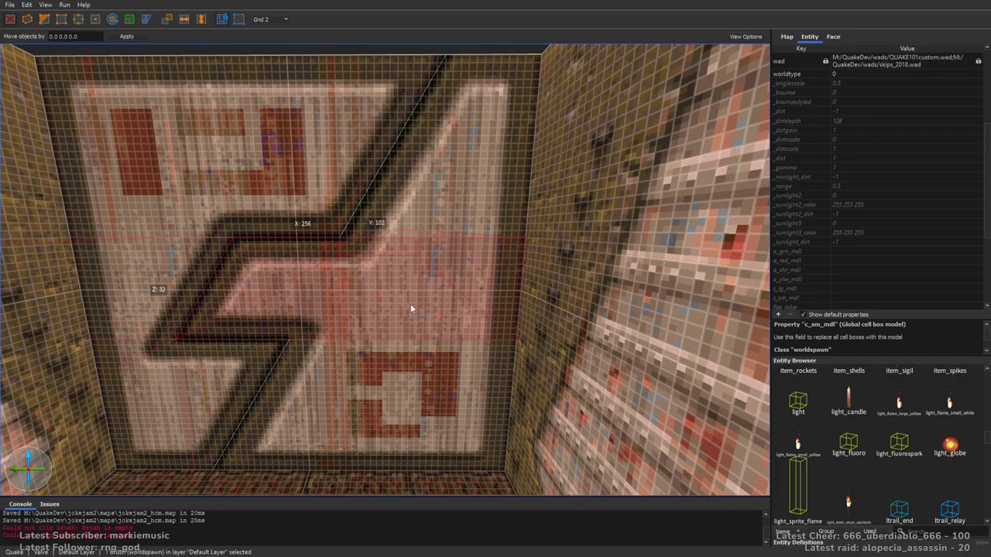
{"action": "key", "text": "a"}
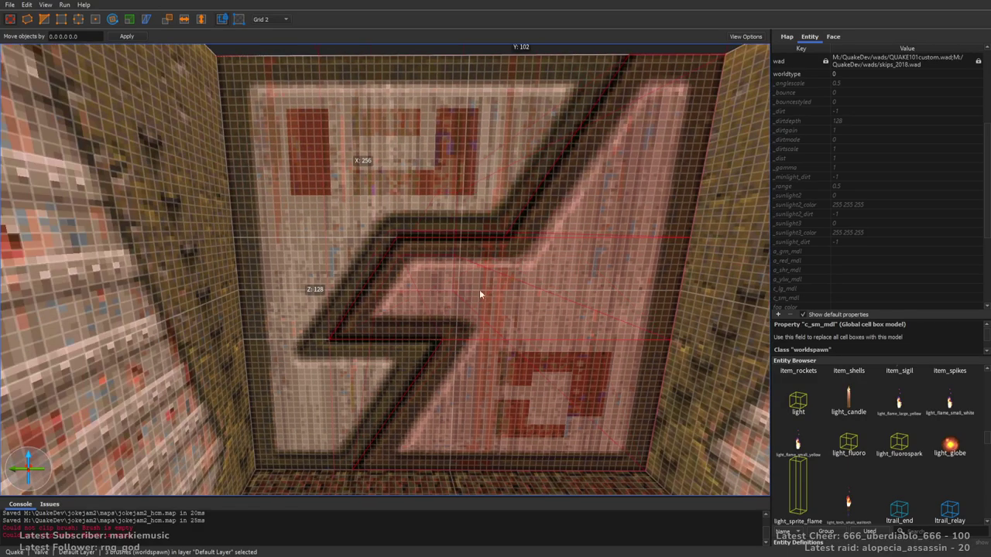
{"action": "key", "text": "d"}
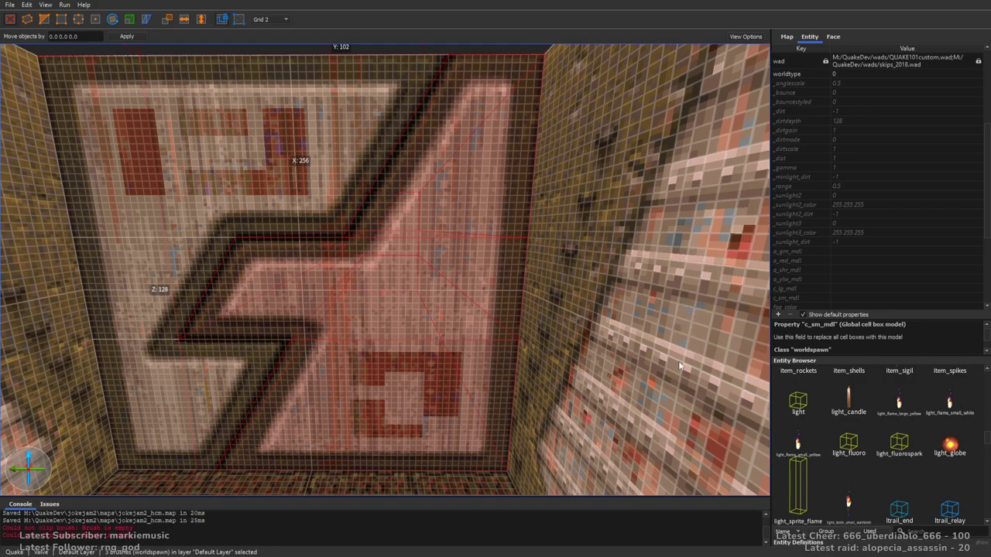
{"action": "left_click", "coordinate": [680, 364]}
Select the three wall pieces on the bolt's upper-left side and turn them into a second func_door entity
{"action": "key", "text": "a"}
{"action": "left_click", "coordinate": [403, 375]}
{"action": "left_click", "coordinate": [365, 267], "text": "ctrl"}
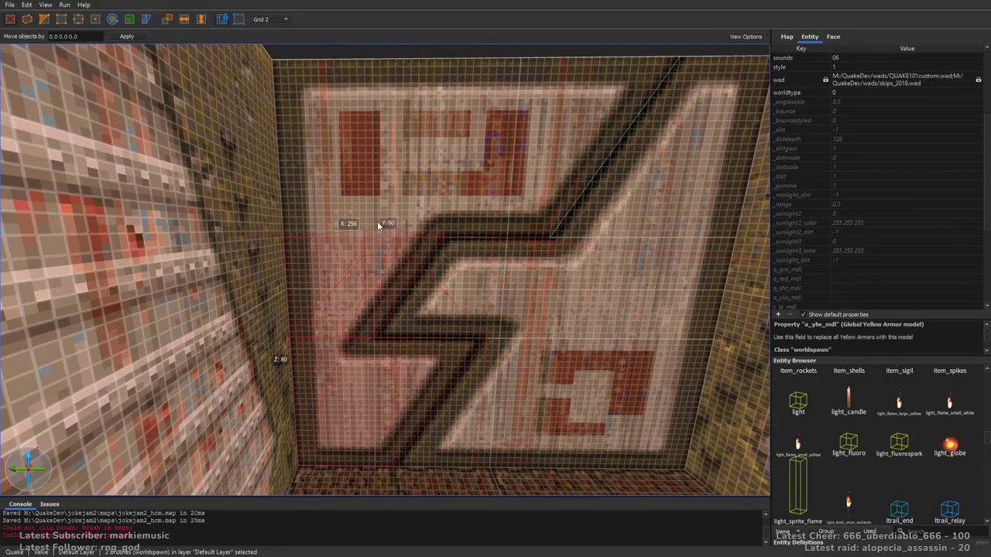
{"action": "left_click", "coordinate": [393, 223], "text": "ctrl"}
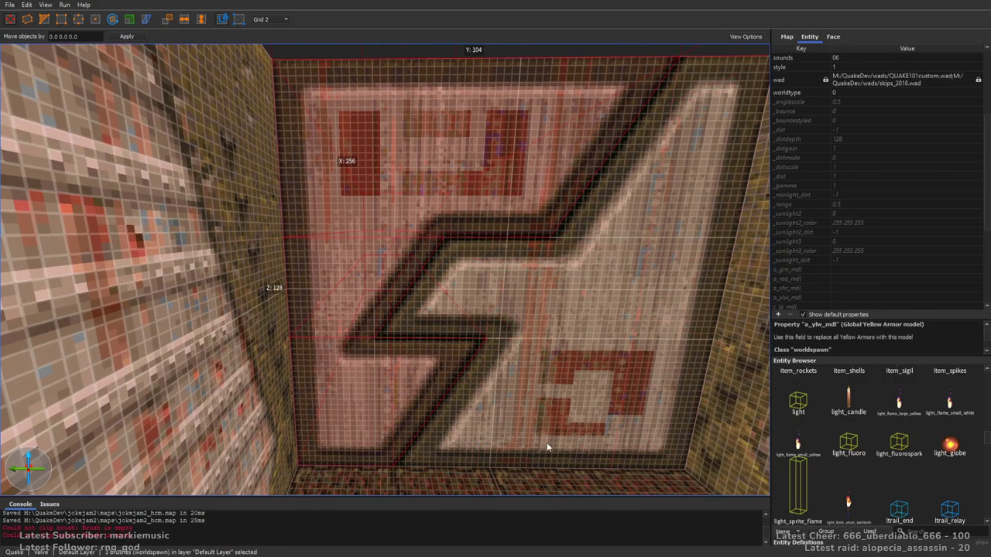
{"action": "left_click", "coordinate": [640, 367]}
{"action": "key", "text": "d"}
Examine the individual brushes of both door halves to check how they are divided along the bolt
{"action": "right_click_drag", "start_coordinate": [486, 315], "coordinate": [478, 303]}
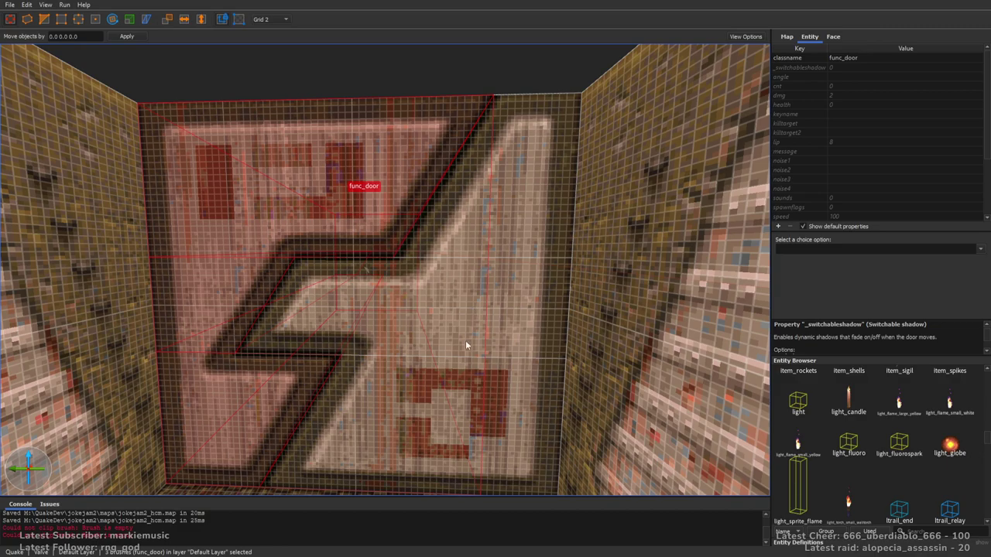
{"action": "left_click", "coordinate": [466, 326]}
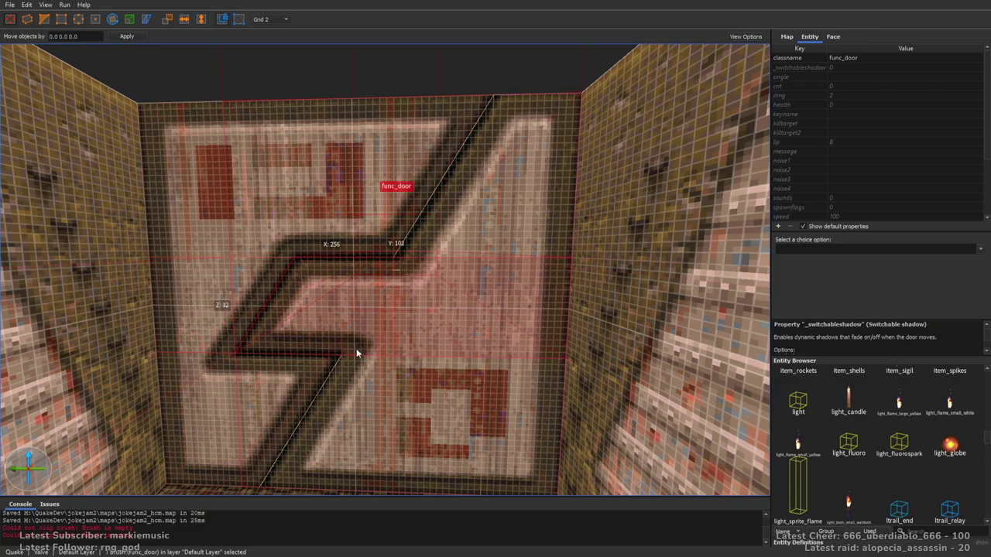
{"action": "left_click", "coordinate": [451, 226]}
{"action": "left_click", "coordinate": [382, 219]}
{"action": "left_click", "coordinate": [222, 319]}
{"action": "left_click", "coordinate": [213, 406]}
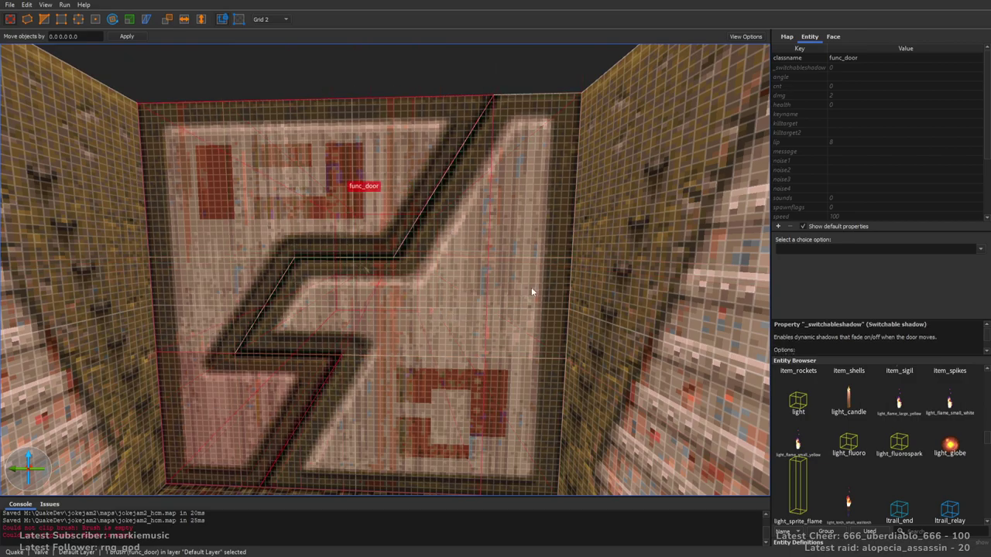
{"action": "right_click_drag", "start_coordinate": [532, 287], "coordinate": [526, 289]}
{"action": "key", "text": "Escape"}
Select the five cut faces along the bolt on the lower-right door half and apply the cop1_2 texture
{"action": "mouse_move", "coordinate": [467, 322]}
{"action": "right_mouse_down"}
{"action": "mouse_move", "coordinate": [486, 300]}
{"action": "mouse_move", "coordinate": [526, 315]}
{"action": "mouse_move", "coordinate": [450, 332]}
{"action": "mouse_move", "coordinate": [468, 295]}
{"action": "mouse_move", "coordinate": [428, 318]}
{"action": "mouse_move", "coordinate": [434, 292]}
{"action": "mouse_move", "coordinate": [434, 331]}
{"action": "mouse_move", "coordinate": [444, 297]}
{"action": "right_mouse_up"}
{"action": "left_click", "coordinate": [475, 300], "text": "shift"}
{"action": "left_click", "coordinate": [444, 297], "text": "ctrl+shift"}
{"action": "right_click_drag", "start_coordinate": [487, 273], "coordinate": [457, 292]}
{"action": "left_click", "coordinate": [455, 304], "text": "ctrl+shift"}
{"action": "left_click", "coordinate": [833, 38]}
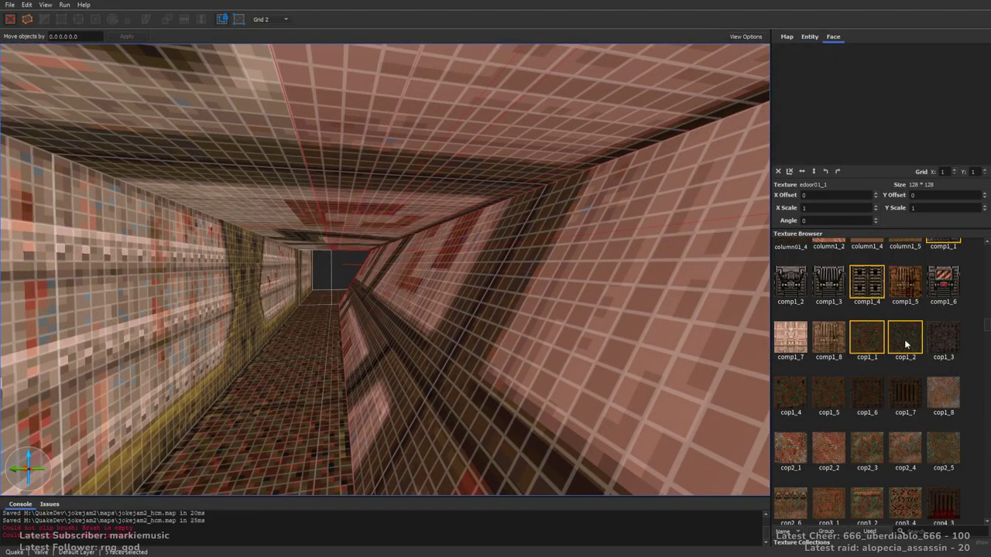
{"action": "left_click", "coordinate": [902, 339]}
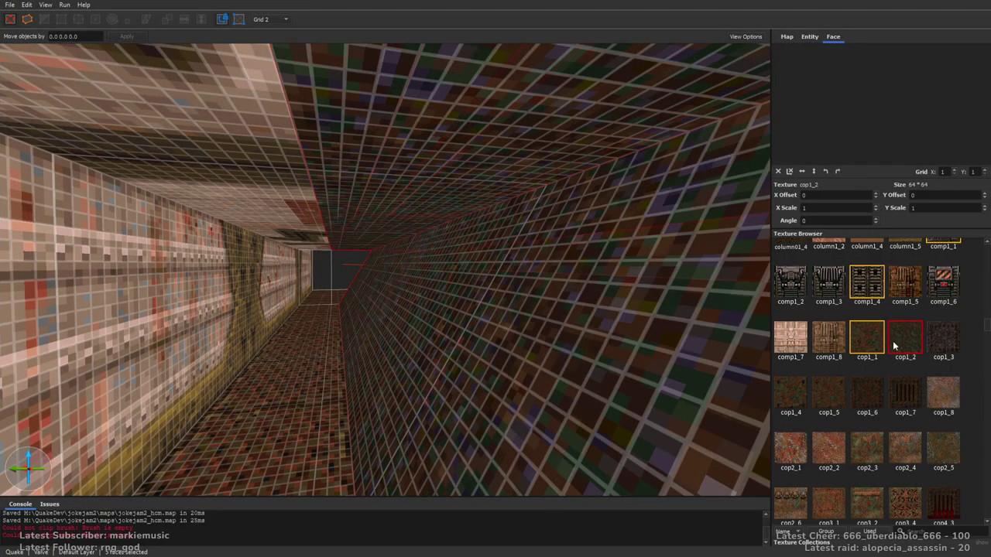
Limit the texture list to used textures, apply tlight08 to the selected cut faces, and clear the selection
{"action": "left_click", "coordinate": [881, 532]}
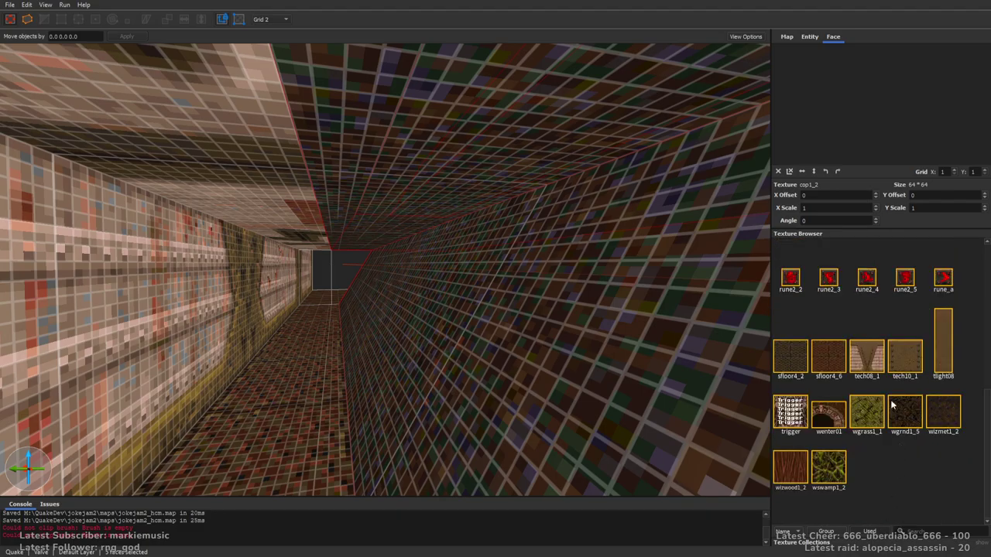
{"action": "scroll", "coordinate": [886, 421], "scroll_direction": "up", "scroll_amount": 3}
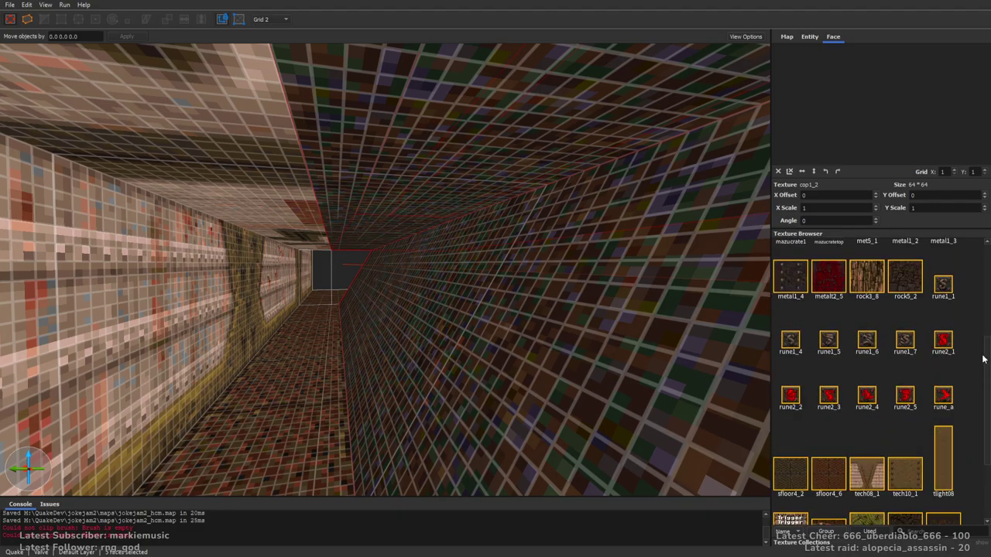
{"action": "left_click", "coordinate": [940, 466]}
{"action": "scroll", "coordinate": [573, 232], "scroll_direction": "down", "scroll_amount": 7}
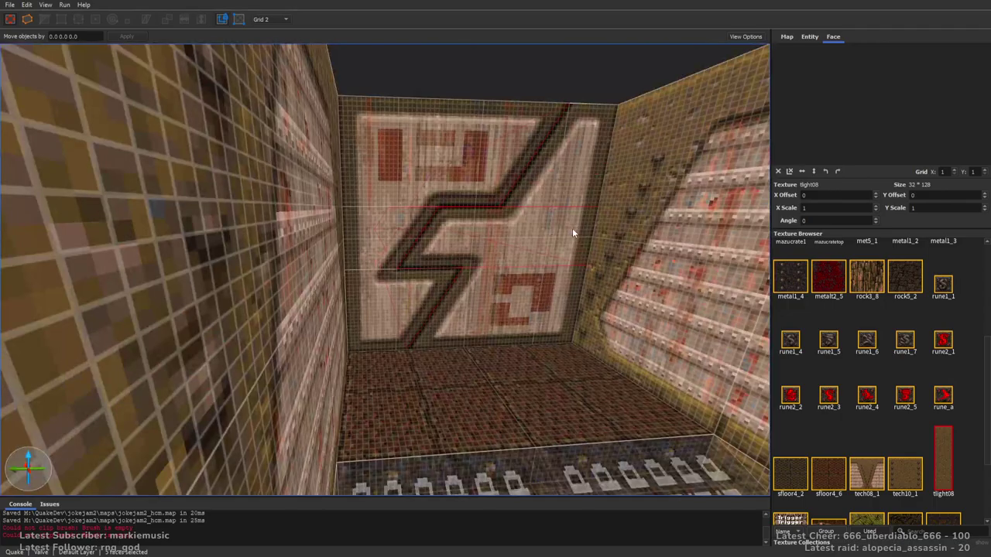
{"action": "scroll", "coordinate": [573, 232], "scroll_direction": "up", "scroll_amount": 5}
{"action": "key", "text": "s"}
{"action": "right_click_drag", "start_coordinate": [573, 229], "coordinate": [529, 191]}
{"action": "key", "text": "w"}
{"action": "key", "text": "d"}
{"action": "key", "text": "Escape"}
Apply the tlight08 texture to the five cut faces along the bolt on the upper-left door half and save the map
{"action": "key", "text": "s"}
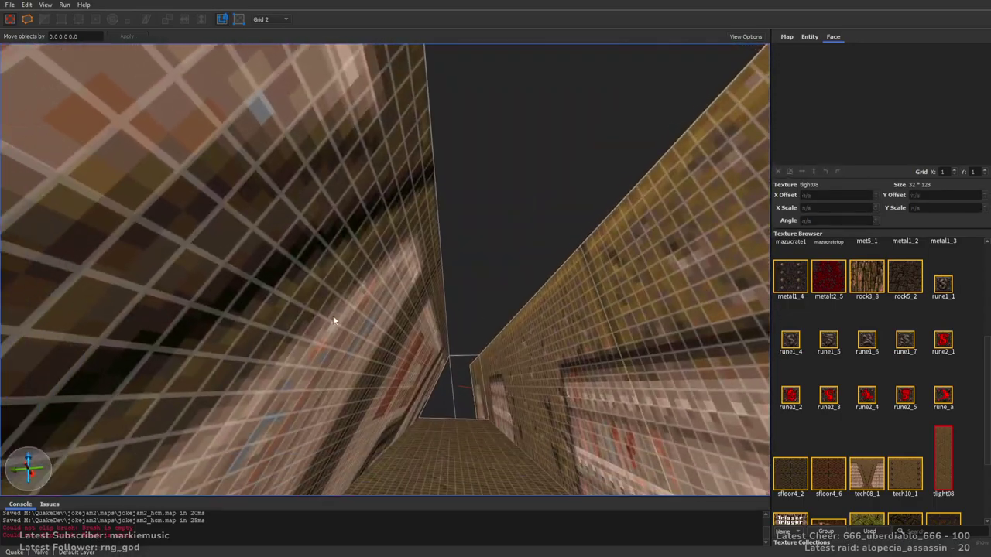
{"action": "left_click", "coordinate": [332, 315], "text": "shift"}
{"action": "mouse_move", "coordinate": [531, 228]}
{"action": "right_mouse_down"}
{"action": "mouse_move", "coordinate": [494, 258]}
{"action": "mouse_move", "coordinate": [507, 257]}
{"action": "mouse_move", "coordinate": [516, 215]}
{"action": "right_mouse_up"}
{"action": "key", "text": "w"}
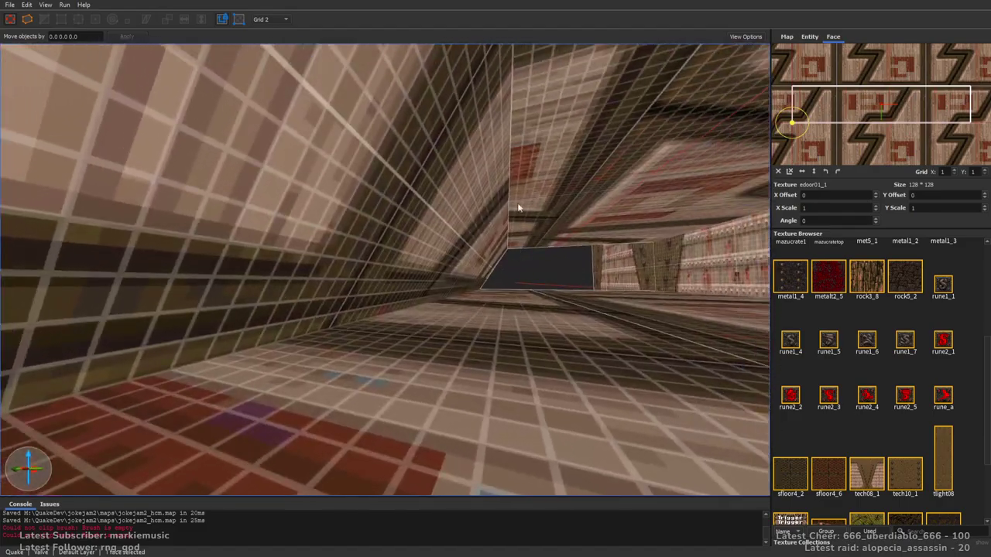
{"action": "left_click", "coordinate": [516, 215], "text": "ctrl+shift"}
{"action": "left_click", "coordinate": [455, 234], "text": "ctrl+shift"}
{"action": "left_click", "coordinate": [507, 332], "text": "ctrl+shift"}
{"action": "key", "text": "s"}
{"action": "right_click_drag", "start_coordinate": [562, 263], "coordinate": [360, 270]}
{"action": "key", "text": "w"}
{"action": "left_click", "coordinate": [360, 270], "text": "ctrl+shift"}
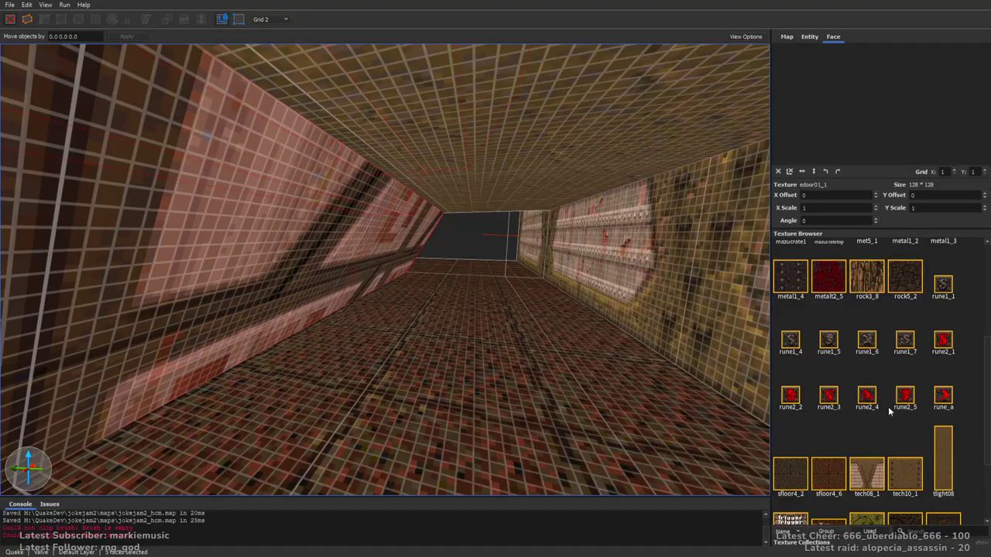
{"action": "left_click", "coordinate": [940, 454]}
{"action": "mouse_move", "coordinate": [518, 251]}
{"action": "right_mouse_down"}
{"action": "mouse_move", "coordinate": [539, 247]}
{"action": "mouse_move", "coordinate": [518, 262]}
{"action": "mouse_move", "coordinate": [519, 281]}
{"action": "mouse_move", "coordinate": [456, 259]}
{"action": "mouse_move", "coordinate": [483, 238]}
{"action": "mouse_move", "coordinate": [442, 235]}
{"action": "right_mouse_up"}
{"action": "key", "text": "Escape"}
{"action": "key", "text": "s"}
{"action": "key", "text": "ctrl+s"}
Select the lower-right door half, set the grid size to 8, and show its entity properties
{"action": "key", "text": "w"}
{"action": "key", "text": "s"}
{"action": "double_click", "coordinate": [442, 235]}
{"action": "double_click", "coordinate": [492, 317]}
{"action": "right_click_drag", "start_coordinate": [553, 217], "coordinate": [579, 202]}
{"action": "key", "text": "w"}
{"action": "key", "text": "4"}
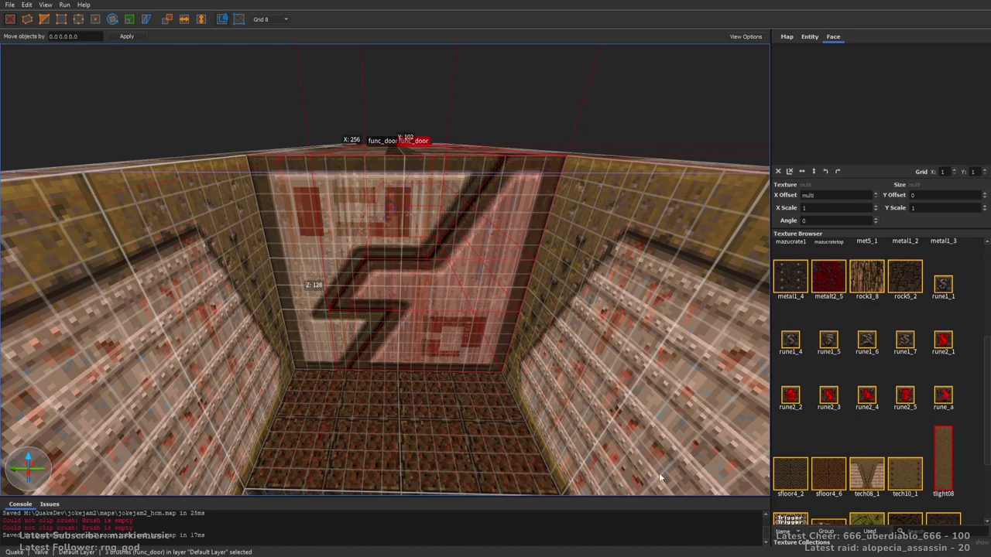
{"action": "mouse_move", "coordinate": [565, 216]}
{"action": "right_mouse_down"}
{"action": "mouse_move", "coordinate": [574, 231]}
{"action": "mouse_move", "coordinate": [559, 209]}
{"action": "right_mouse_up"}
{"action": "left_click", "coordinate": [811, 36]}
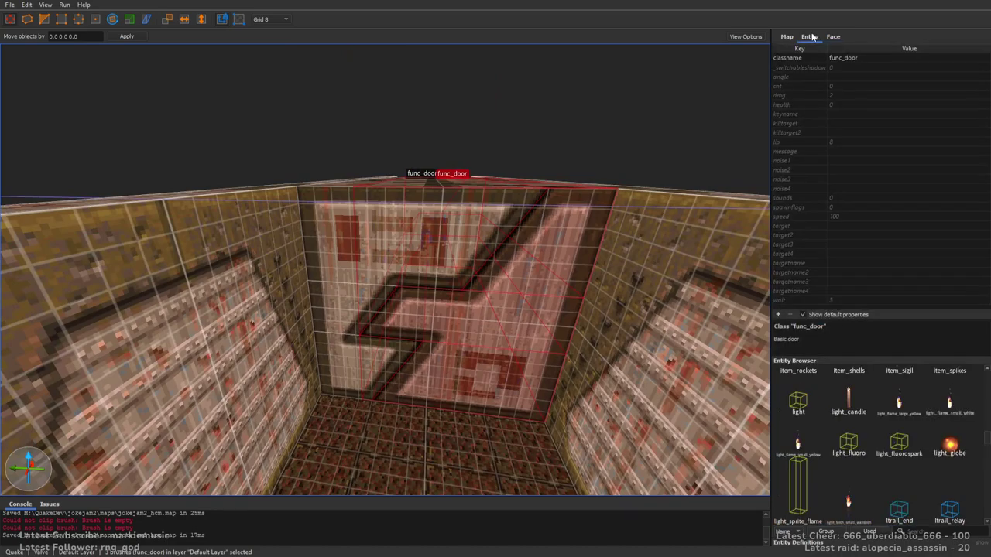
Try angle values of 180 and 90 on the lower-right door half
{"action": "double_click", "coordinate": [847, 78]}
{"action": "type", "text": "180"}
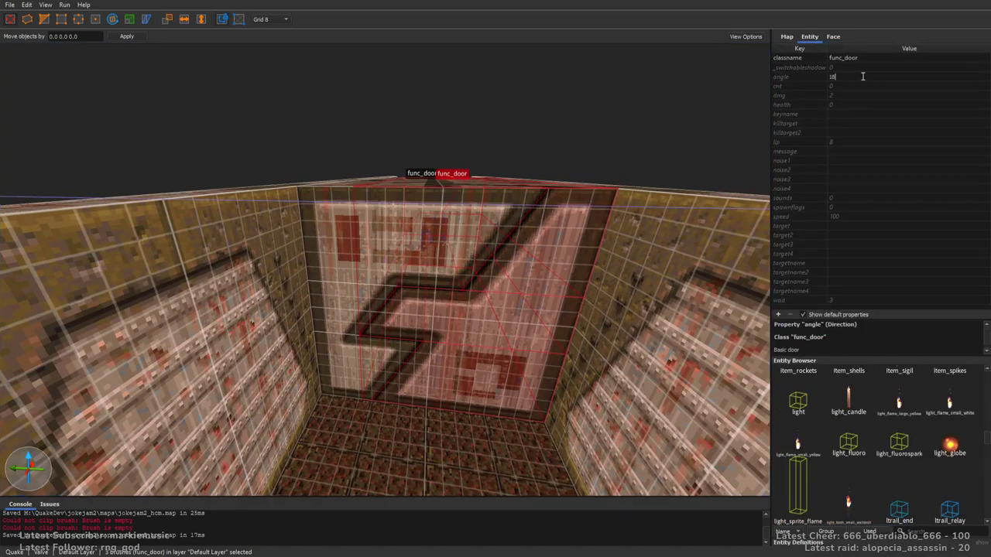
{"action": "key", "text": "Return"}
{"action": "double_click", "coordinate": [842, 60]}
{"action": "type", "text": "90"}
{"action": "key", "text": "BackSpace"}
{"action": "key", "text": "BackSpace"}
{"action": "type", "text": "90"}
{"action": "key", "text": "Return"}
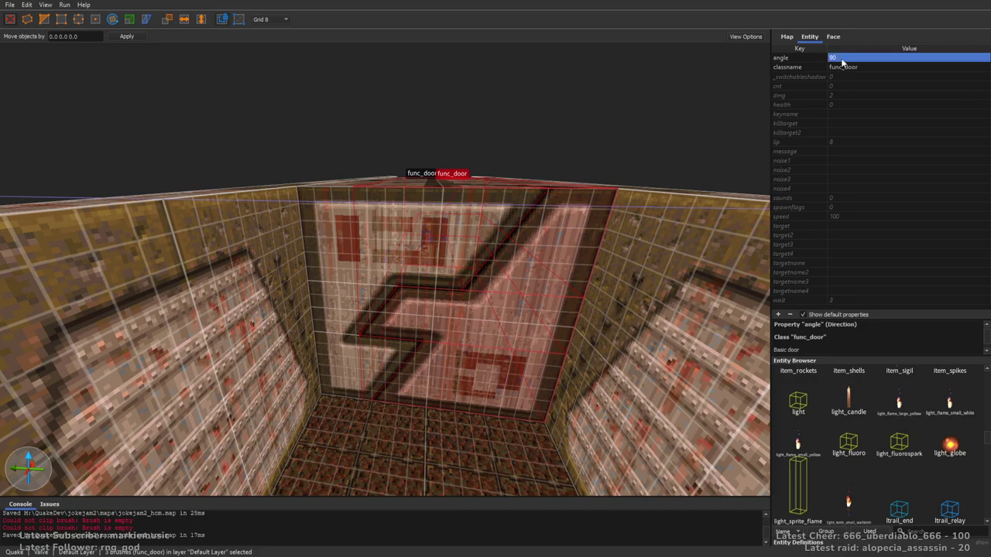
Set the lower-right door half's angle to 270
{"action": "double_click", "coordinate": [842, 59]}
{"action": "type", "text": "270"}
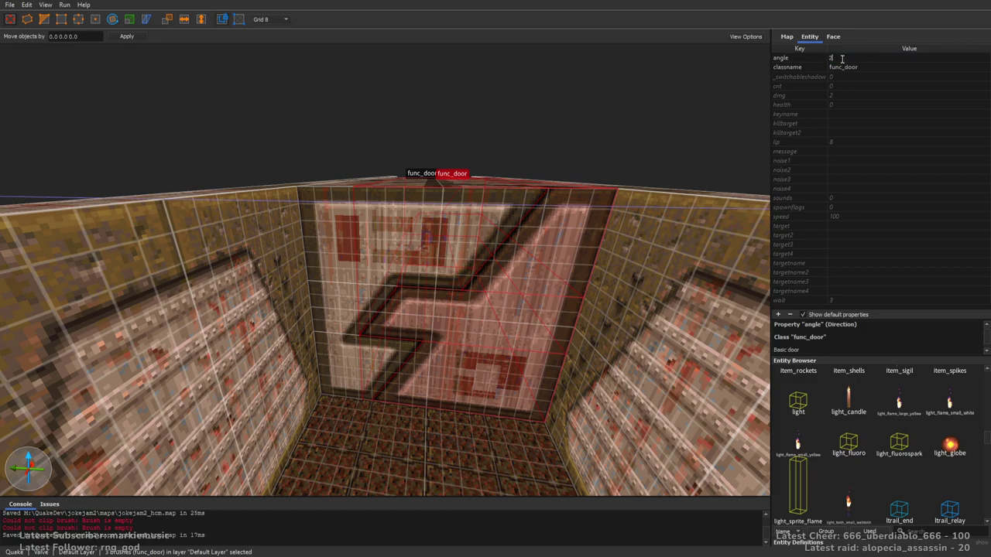
{"action": "key", "text": "Return"}
Select the upper-left door half and set its angle to 90
{"action": "right_click_drag", "start_coordinate": [290, 222], "coordinate": [316, 223]}
{"action": "double_click", "coordinate": [315, 224]}
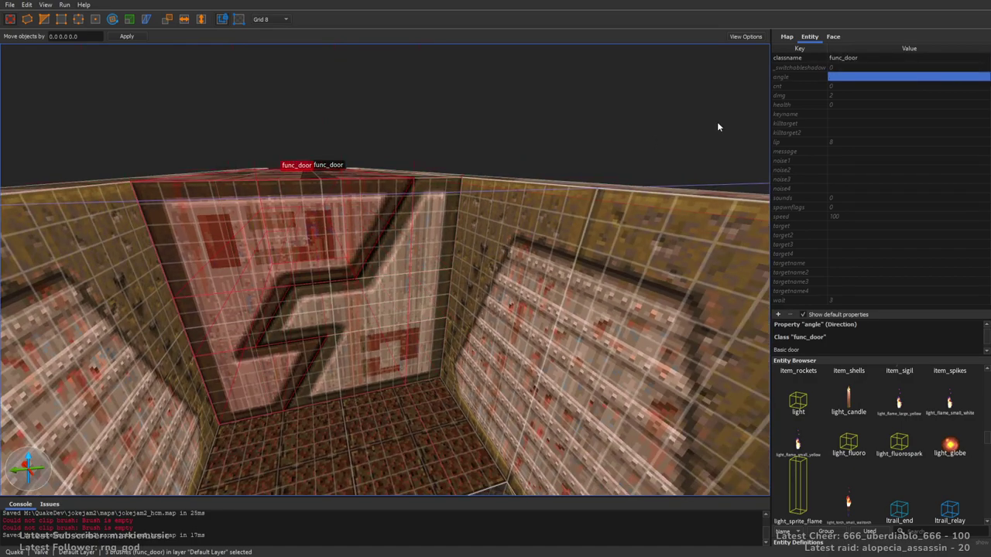
{"action": "double_click", "coordinate": [843, 77]}
{"action": "type", "text": "90"}
{"action": "key", "text": "Return"}
{"action": "right_click_drag", "start_coordinate": [666, 164], "coordinate": [499, 276]}
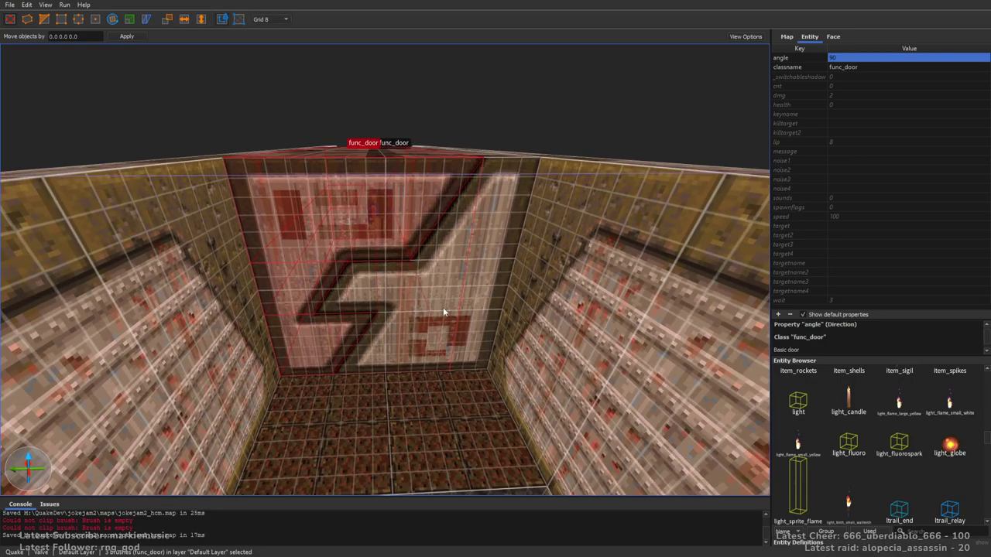
Select the lower-right door half again and set its lip to -2
{"action": "double_click", "coordinate": [462, 290]}
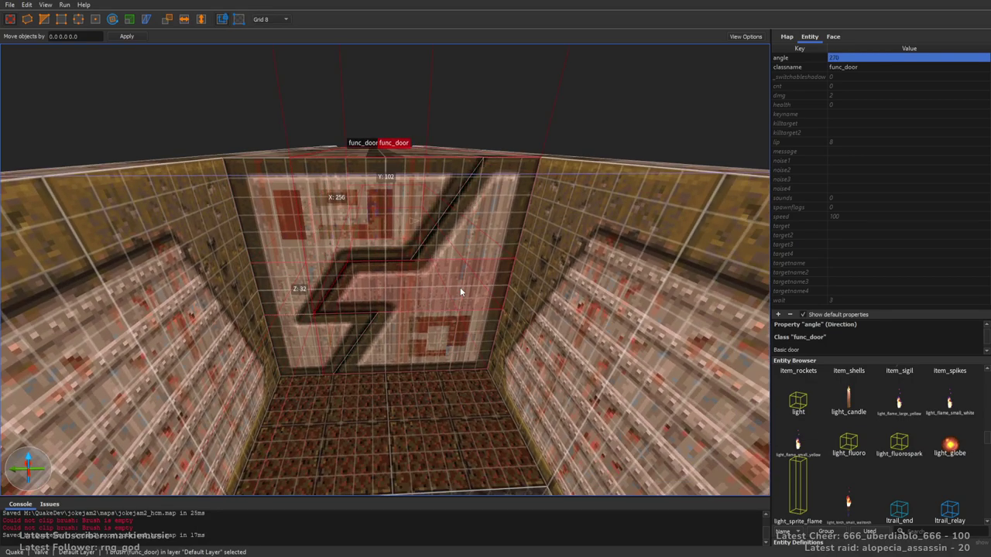
{"action": "left_click", "coordinate": [843, 145]}
{"action": "double_click", "coordinate": [849, 146]}
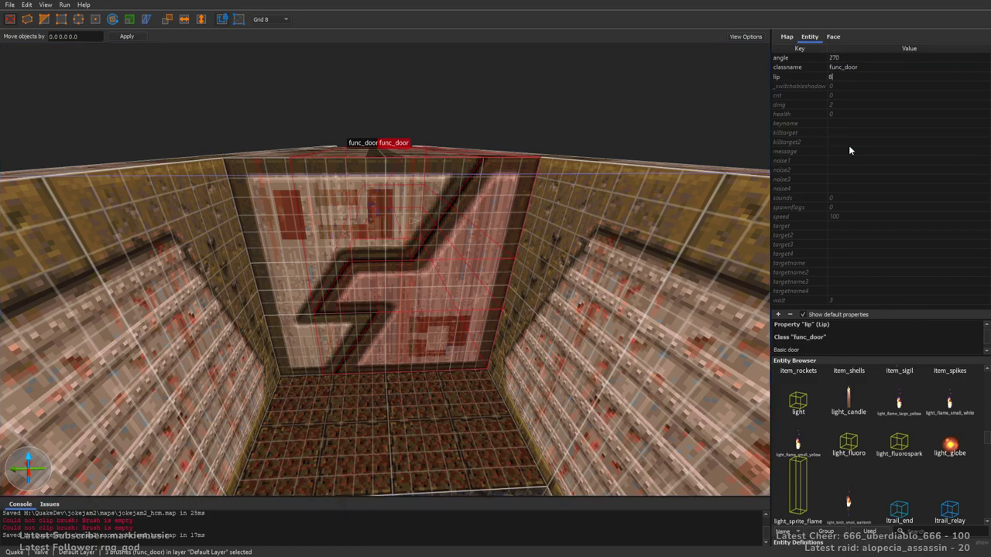
{"action": "key", "text": "BackSpace"}
{"action": "type", "text": "0"}
{"action": "key", "text": "Return"}
Select the upper-left door half and set its lip to -2
{"action": "right_click_drag", "start_coordinate": [486, 167], "coordinate": [465, 171]}
{"action": "double_click", "coordinate": [410, 231]}
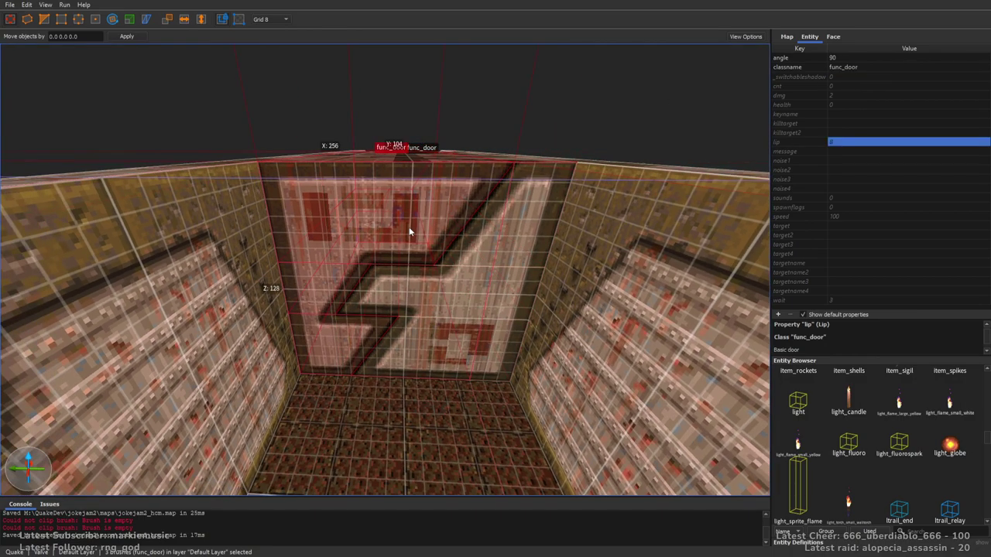
{"action": "left_click", "coordinate": [836, 144]}
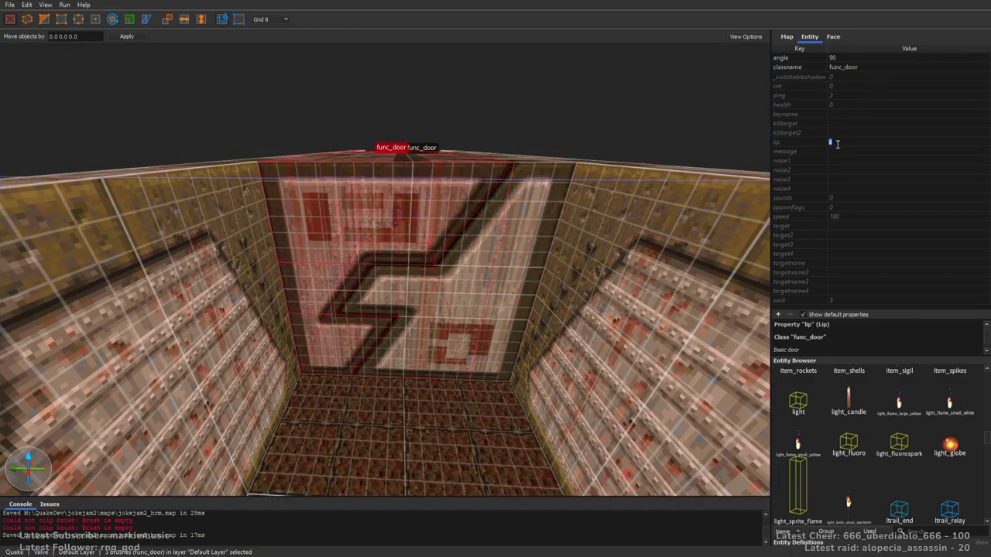
{"action": "type", "text": "-2"}
{"action": "key", "text": "Return"}
Clear the selection and select both func_door halves together
{"action": "right_click_drag", "start_coordinate": [457, 290], "coordinate": [465, 289]}
{"action": "key", "text": "Escape"}
{"action": "double_click", "coordinate": [464, 289]}
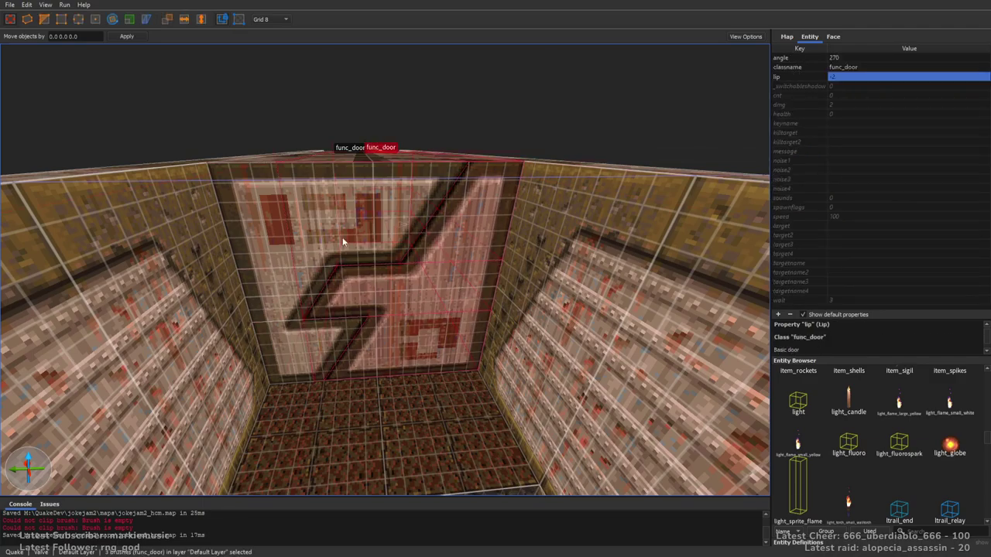
{"action": "double_click", "coordinate": [342, 242], "text": "ctrl"}
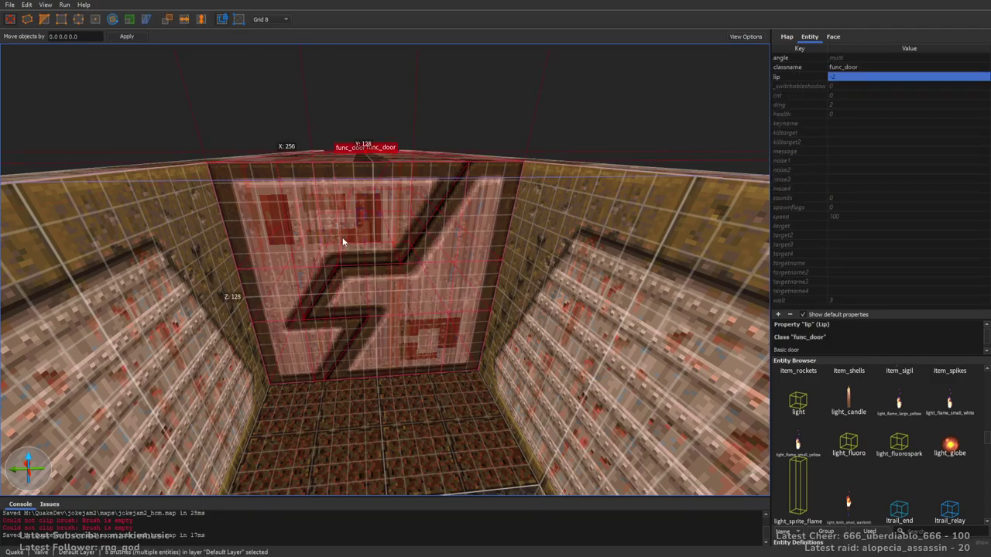
{"action": "left_click", "coordinate": [848, 96]}
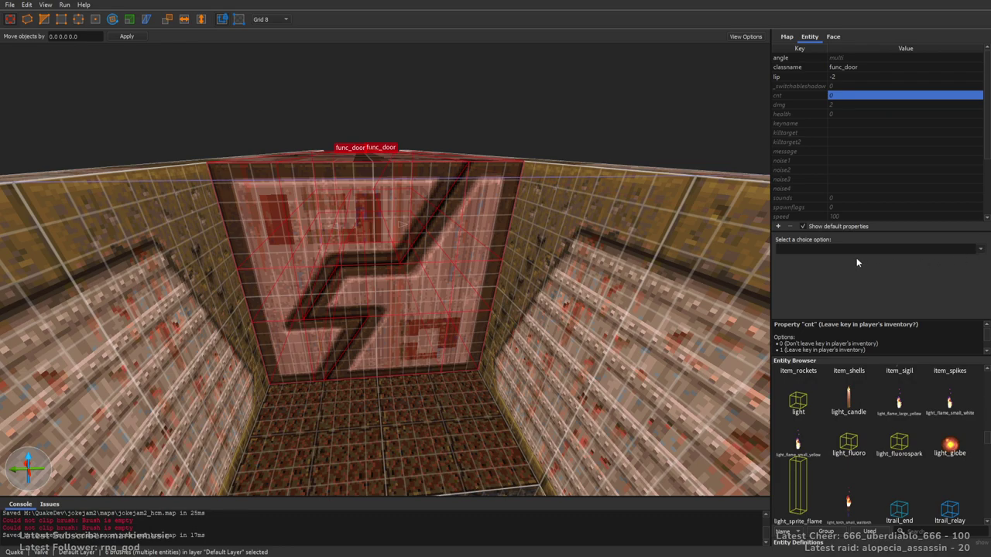
{"action": "double_click", "coordinate": [899, 97]}
{"action": "left_click", "coordinate": [854, 107]}
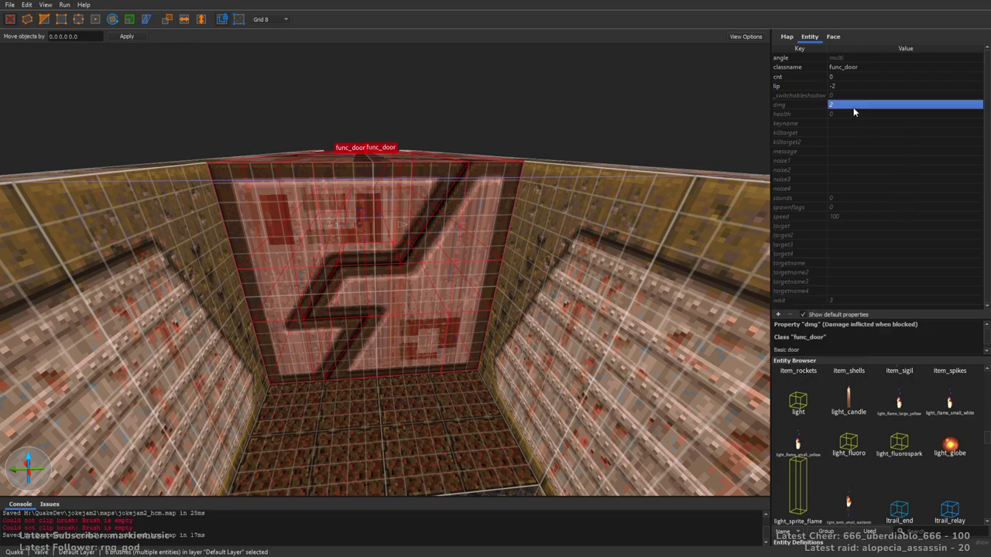
{"action": "left_click", "coordinate": [819, 78]}
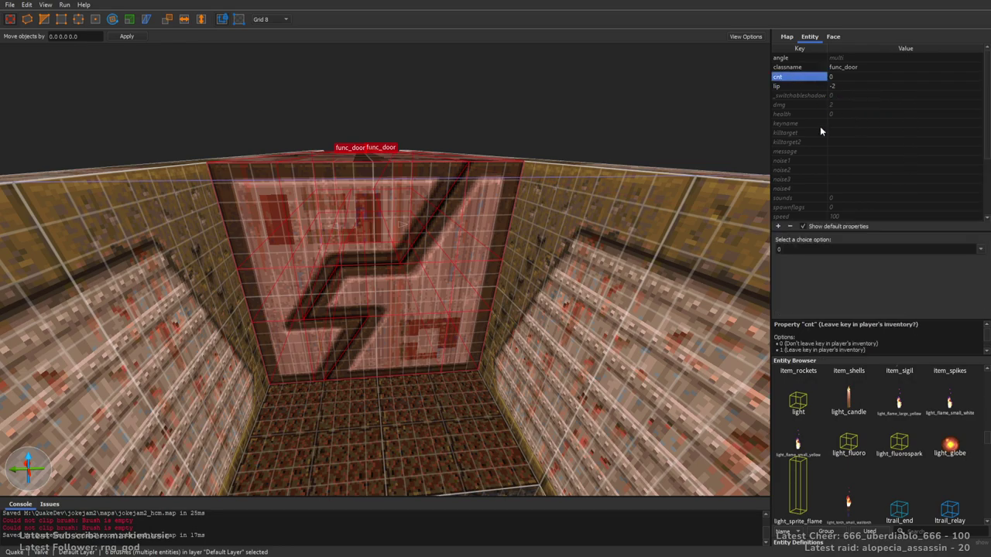
{"action": "left_click", "coordinate": [798, 227]}
{"action": "left_click", "coordinate": [853, 98]}
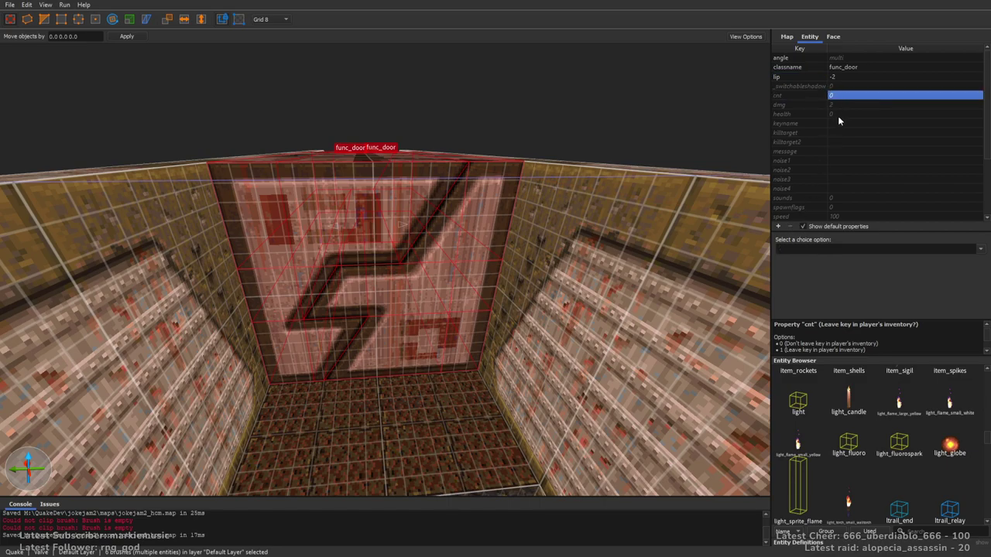
{"action": "left_click", "coordinate": [843, 106]}
{"action": "left_click", "coordinate": [838, 115]}
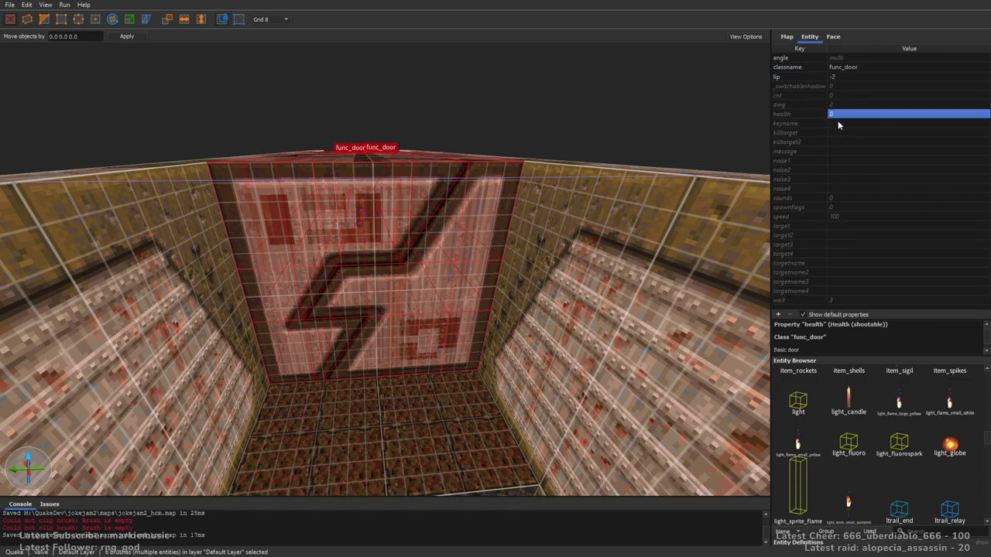
{"action": "left_click", "coordinate": [838, 127]}
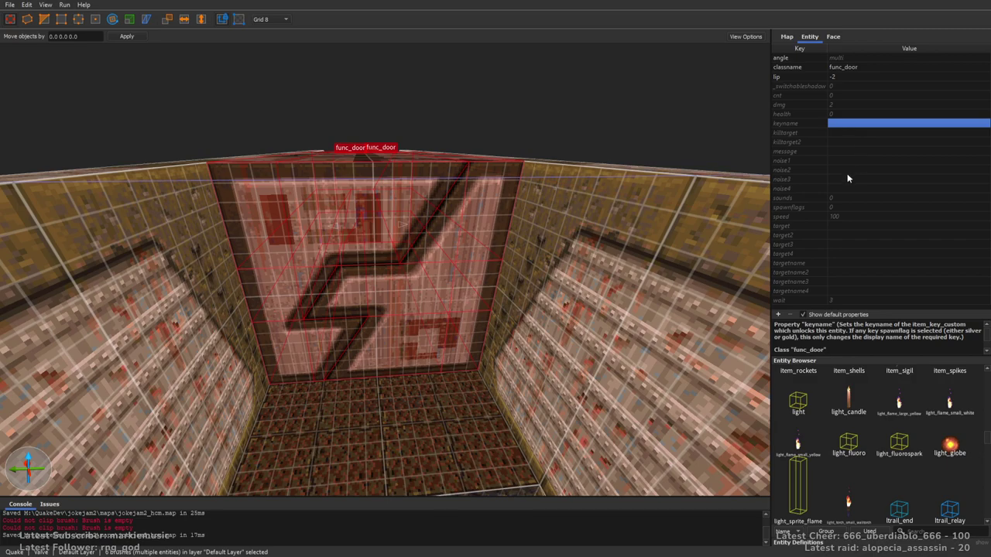
Set both door halves' message to "Grab the green armor first..." and their sounds property to 2
{"action": "left_click", "coordinate": [867, 152]}
{"action": "type", "text": "Grab the green armor first..."}
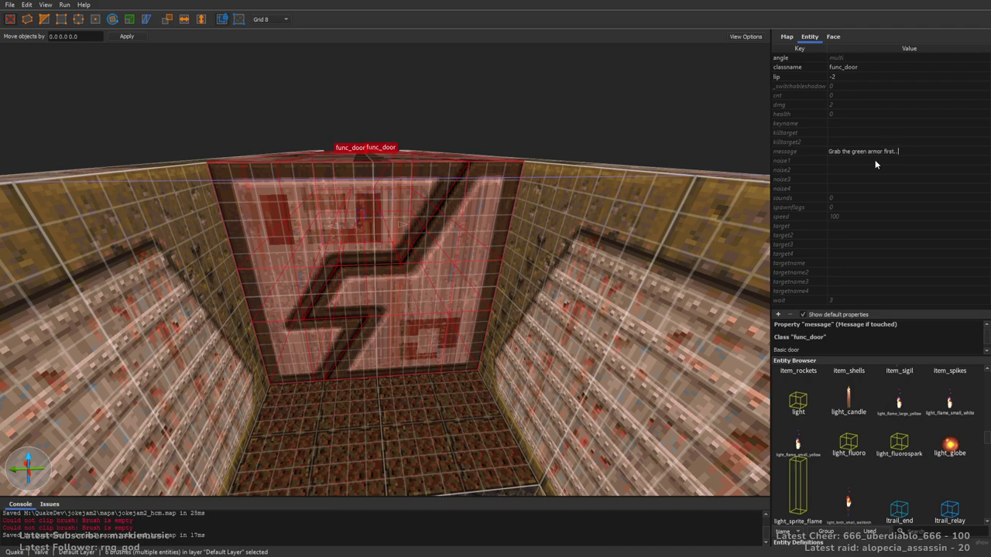
{"action": "key", "text": "Return"}
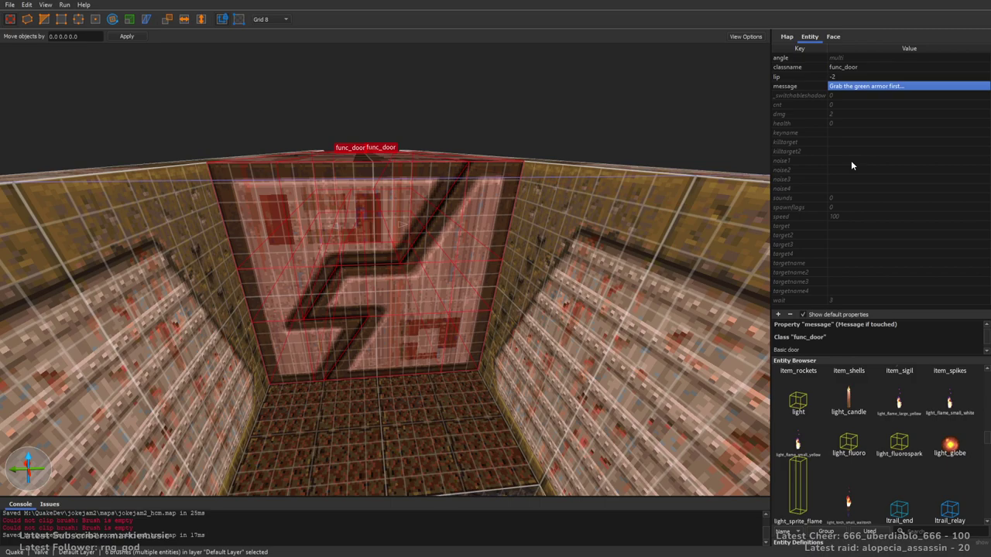
{"action": "left_click", "coordinate": [851, 162]}
{"action": "left_click", "coordinate": [846, 198]}
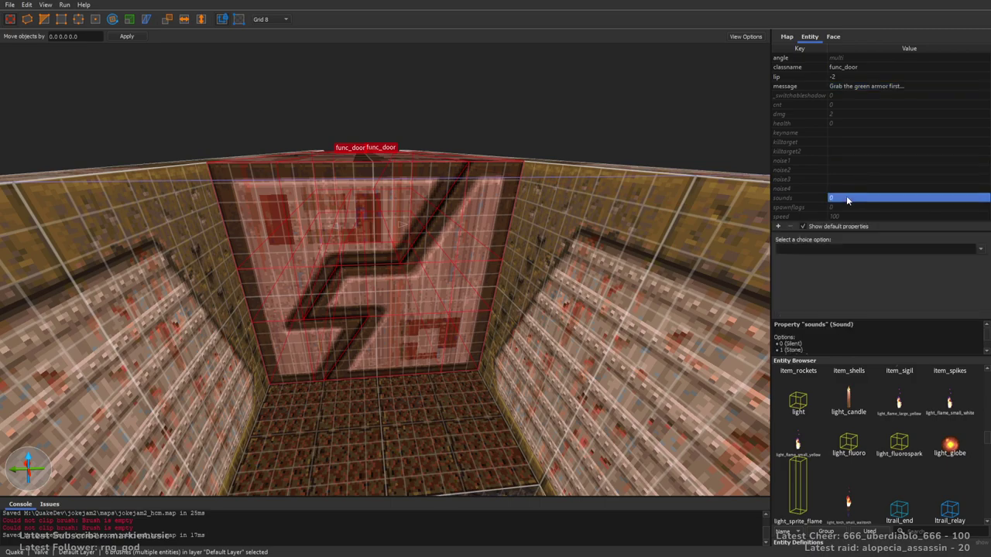
{"action": "left_click", "coordinate": [830, 272]}
Enable the Don't link and Toggle spawnflags on both door halves
{"action": "left_click", "coordinate": [857, 143]}
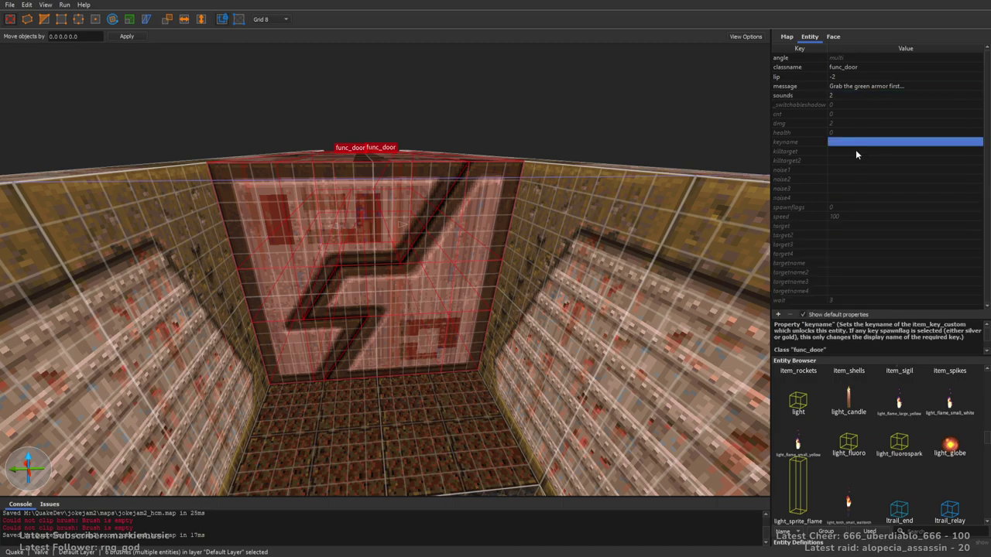
{"action": "left_click", "coordinate": [839, 209]}
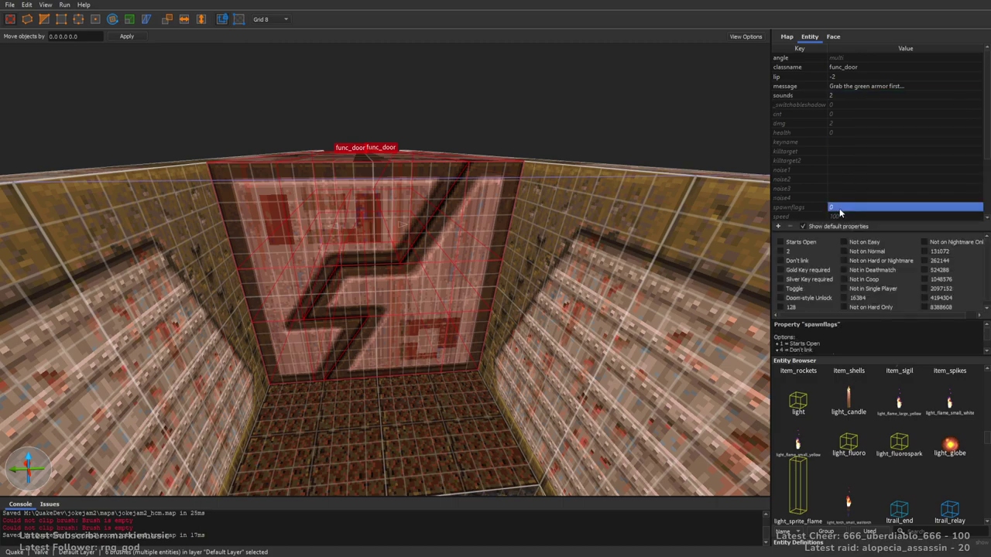
{"action": "left_click", "coordinate": [805, 265]}
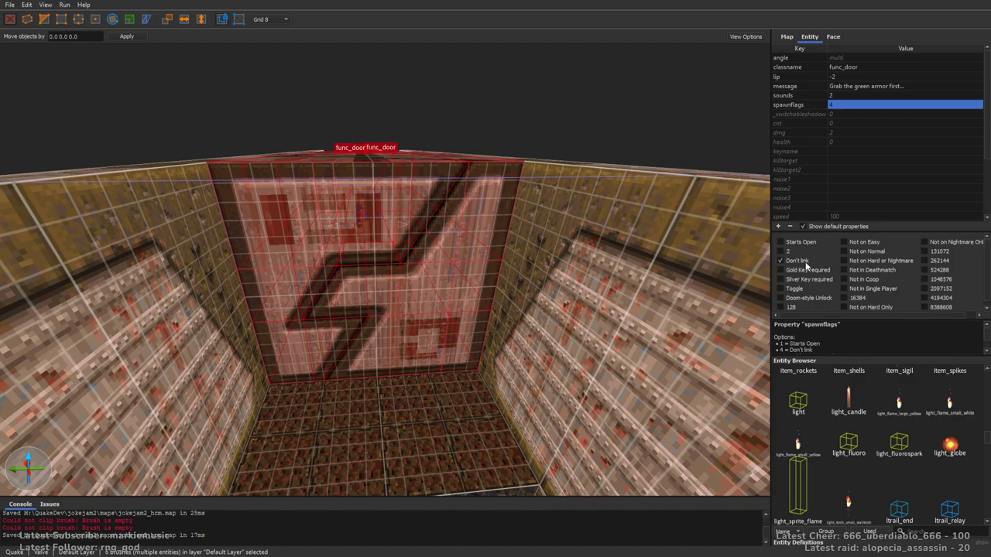
{"action": "left_click", "coordinate": [798, 291]}
Set the speed of both door halves to 60 and their wait to -1
{"action": "left_click", "coordinate": [842, 135]}
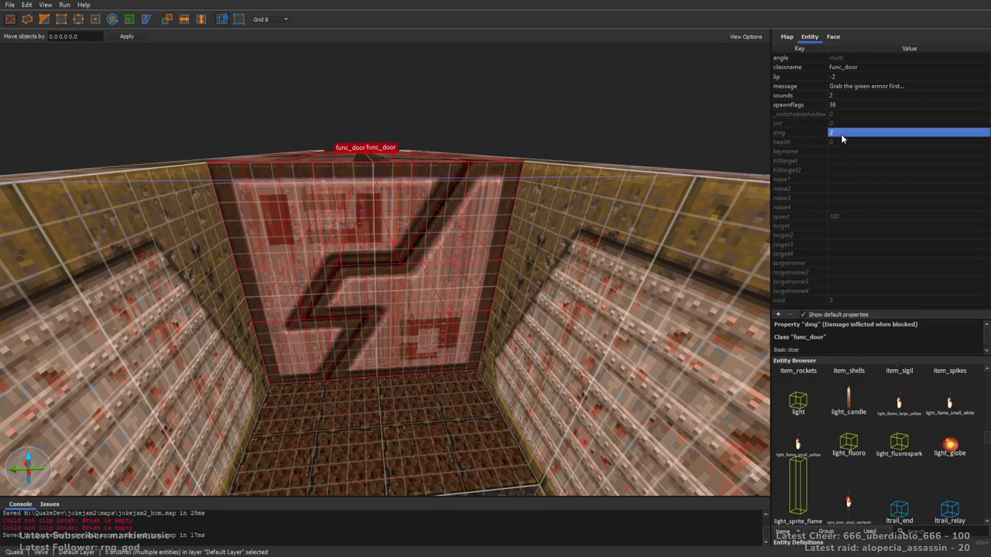
{"action": "left_click", "coordinate": [854, 219]}
{"action": "left_click", "coordinate": [853, 219]}
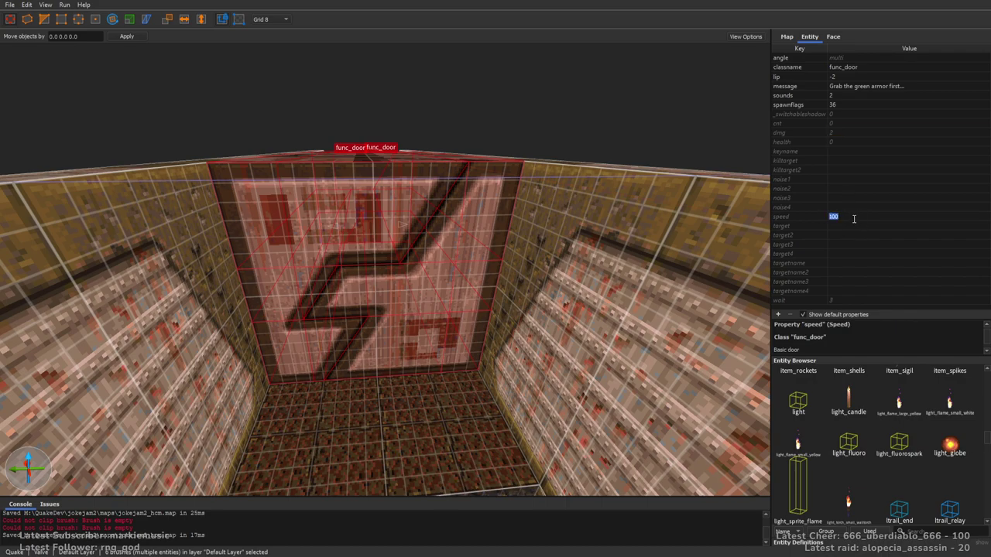
{"action": "type", "text": "60"}
{"action": "key", "text": "Return"}
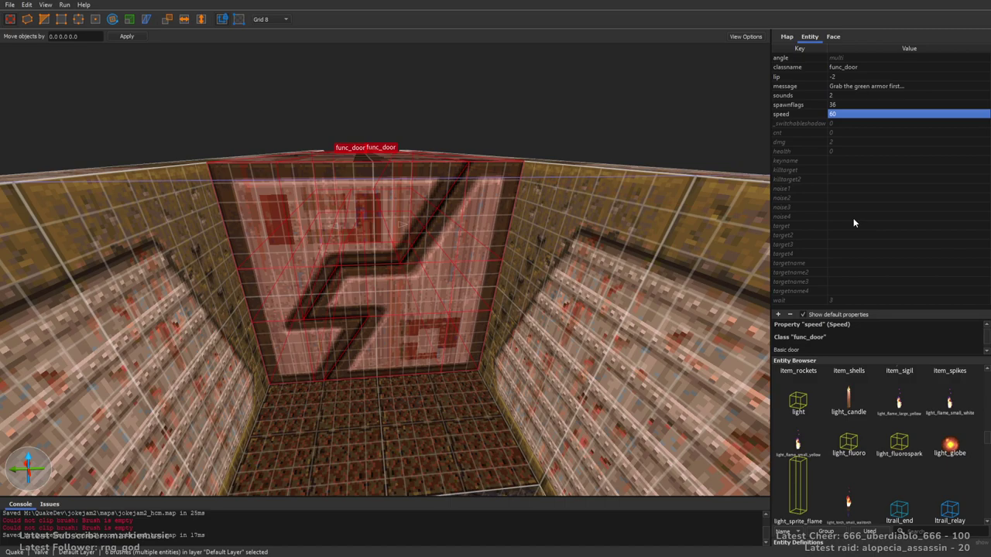
{"action": "left_click", "coordinate": [834, 234]}
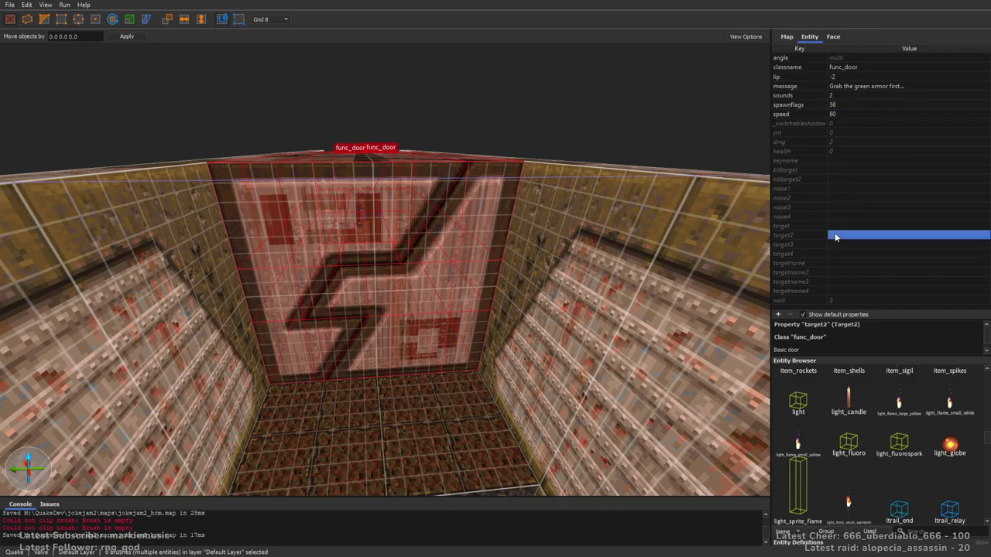
{"action": "double_click", "coordinate": [840, 300]}
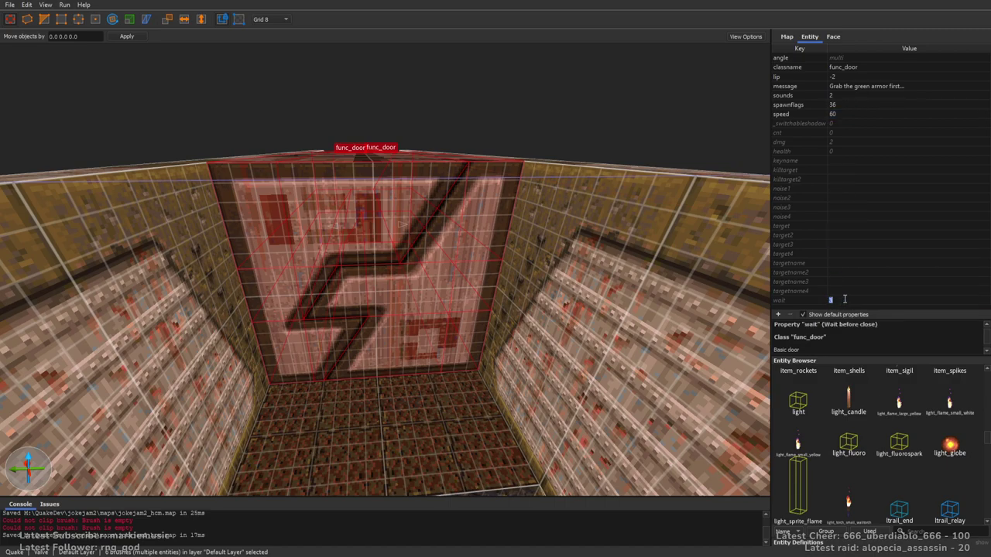
{"action": "type", "text": "-1"}
{"action": "key", "text": "Return"}
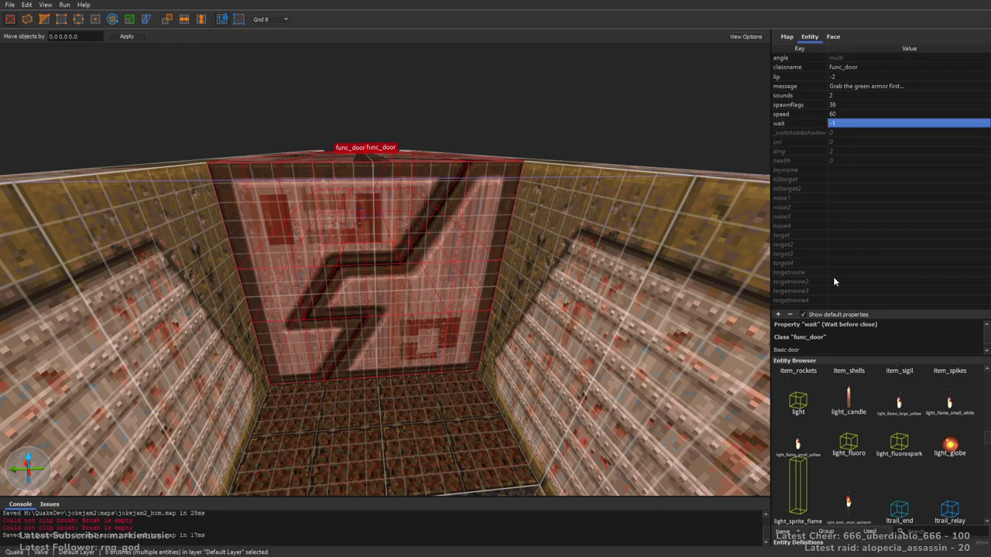
Set the targetname of both door halves to greenfromenvy
{"action": "left_click", "coordinate": [833, 275]}
{"action": "left_click", "coordinate": [833, 277]}
{"action": "type", "text": "greenfromenvy"}
{"action": "key", "text": "Return"}
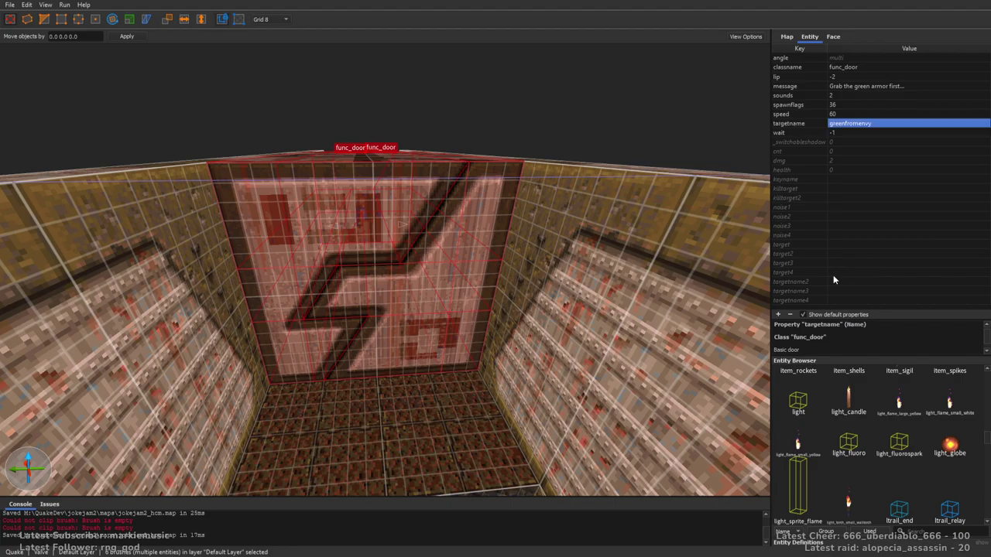
Link the green armor to the two door halves through its target property
{"action": "key", "text": "s"}
{"action": "right_click_drag", "start_coordinate": [426, 205], "coordinate": [414, 225]}
{"action": "left_click", "coordinate": [303, 389]}
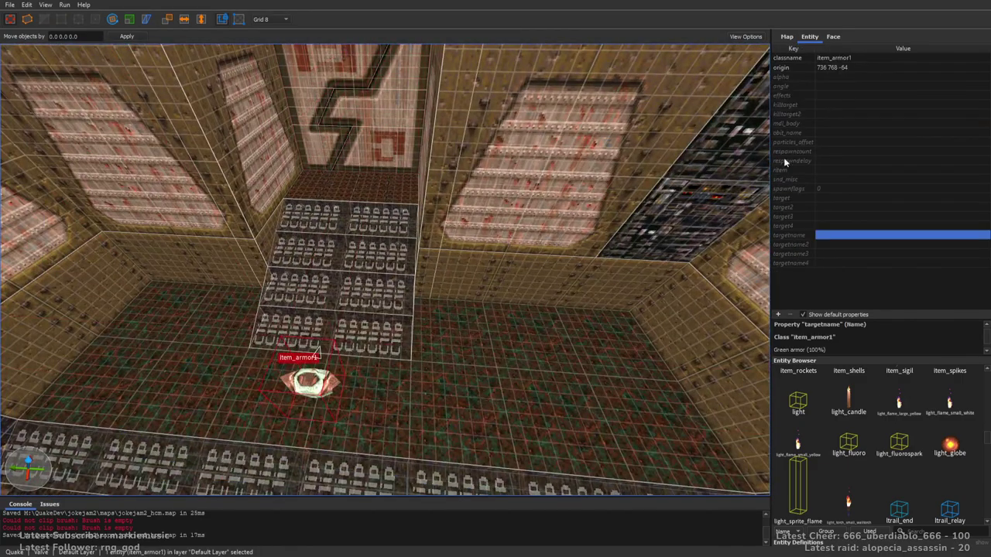
{"action": "left_click", "coordinate": [835, 206]}
{"action": "double_click", "coordinate": [828, 198]}
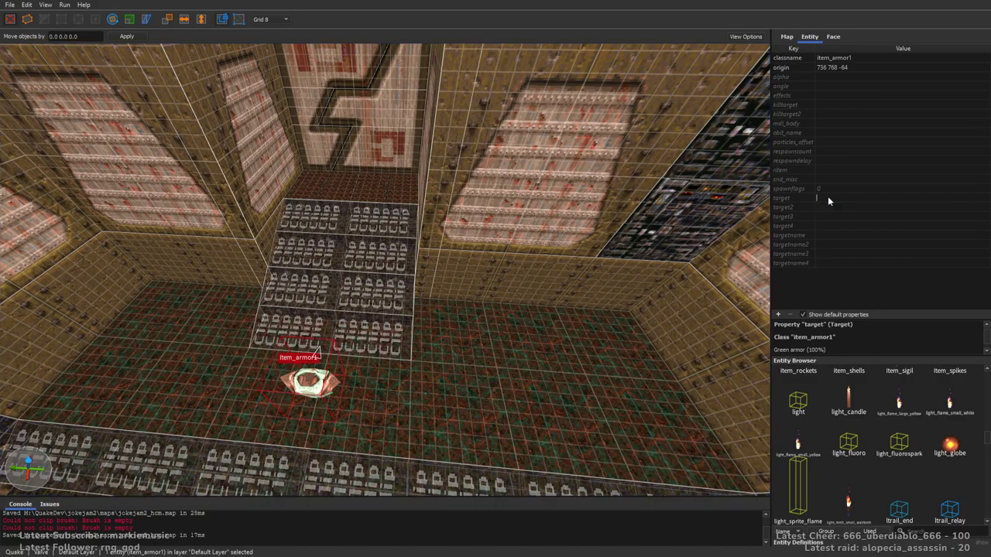
{"action": "left_click", "coordinate": [558, 188]}
{"action": "right_click_drag", "start_coordinate": [544, 185], "coordinate": [529, 168]}
{"action": "key", "text": "Escape"}
{"action": "right_click_drag", "start_coordinate": [560, 233], "coordinate": [559, 219]}
{"action": "key", "text": "w"}
Check the shared properties of both func_door halves and save the map
{"action": "left_click", "coordinate": [468, 299]}
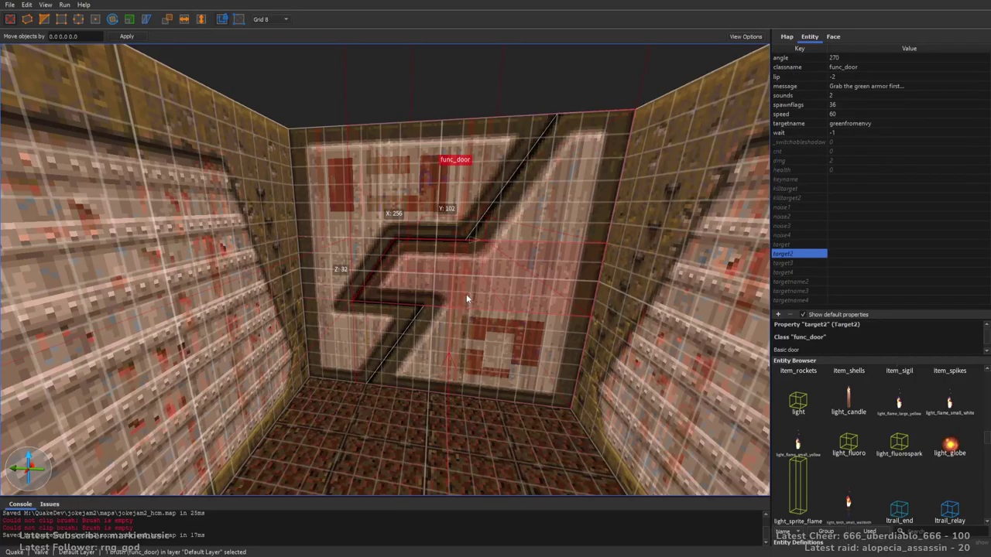
{"action": "left_click", "coordinate": [480, 306], "text": "ctrl"}
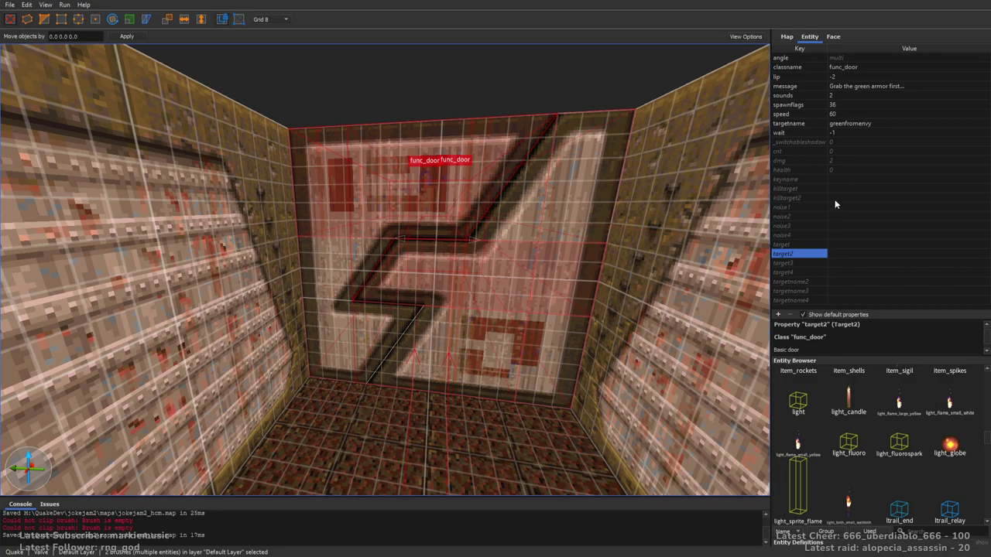
{"action": "right_click_drag", "start_coordinate": [545, 173], "coordinate": [563, 214]}
{"action": "key", "text": "s"}
{"action": "key", "text": "Escape"}
{"action": "key", "text": "ctrl+s"}
{"action": "scroll", "coordinate": [607, 246], "scroll_direction": "down", "scroll_amount": 3}
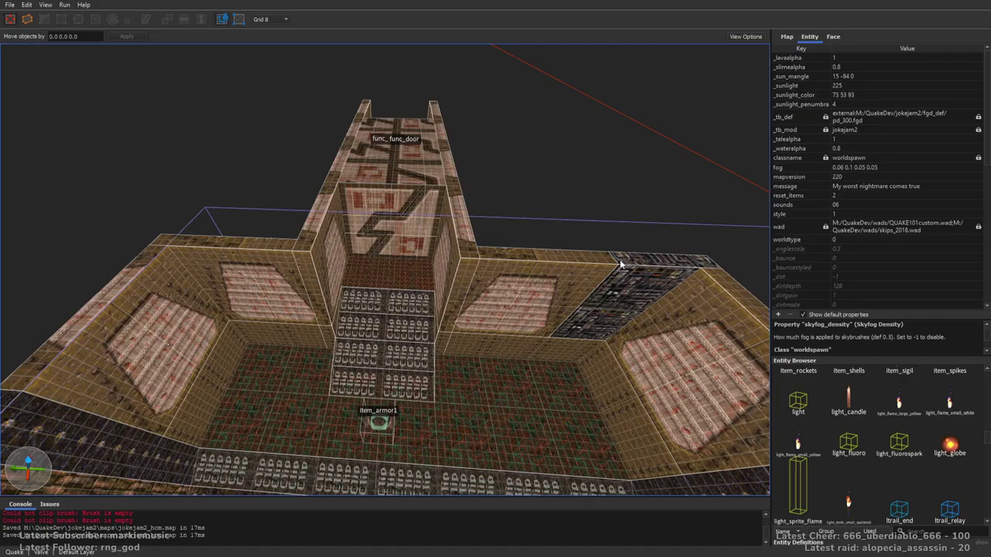
Place a weapon_shotgun in the corridor behind the lightning-bolt door at 1280 768 0
{"action": "mouse_move", "coordinate": [380, 264]}
{"action": "right_mouse_down"}
{"action": "mouse_move", "coordinate": [477, 308]}
{"action": "mouse_move", "coordinate": [590, 283]}
{"action": "mouse_move", "coordinate": [389, 248]}
{"action": "mouse_move", "coordinate": [417, 246]}
{"action": "mouse_move", "coordinate": [368, 254]}
{"action": "mouse_move", "coordinate": [543, 293]}
{"action": "mouse_move", "coordinate": [431, 267]}
{"action": "mouse_move", "coordinate": [475, 271]}
{"action": "right_mouse_up"}
{"action": "key", "text": "a"}
{"action": "key", "text": "s"}
{"action": "key", "text": "w"}
{"action": "key", "text": "s"}
{"action": "key", "text": "w"}
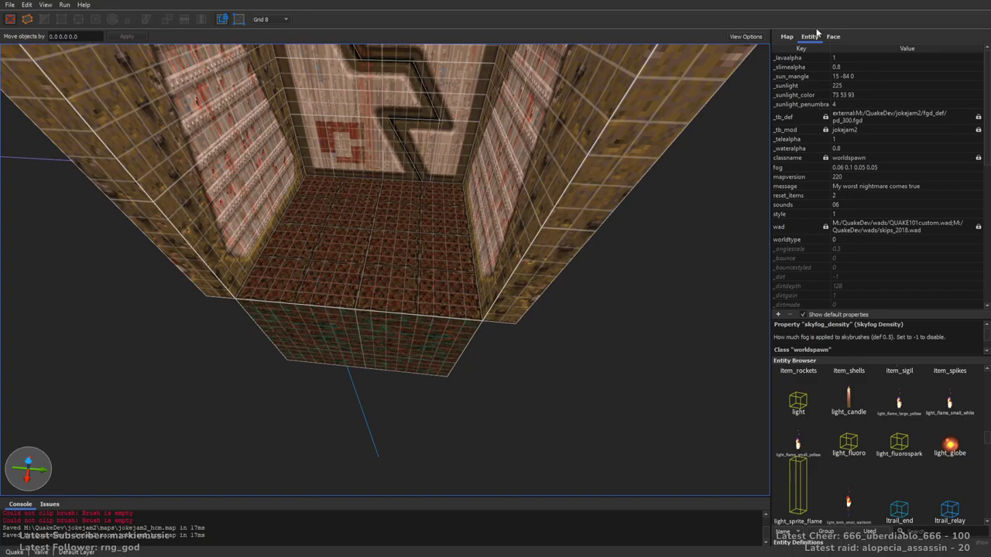
{"action": "left_click_drag", "start_coordinate": [984, 442], "coordinate": [978, 515]}
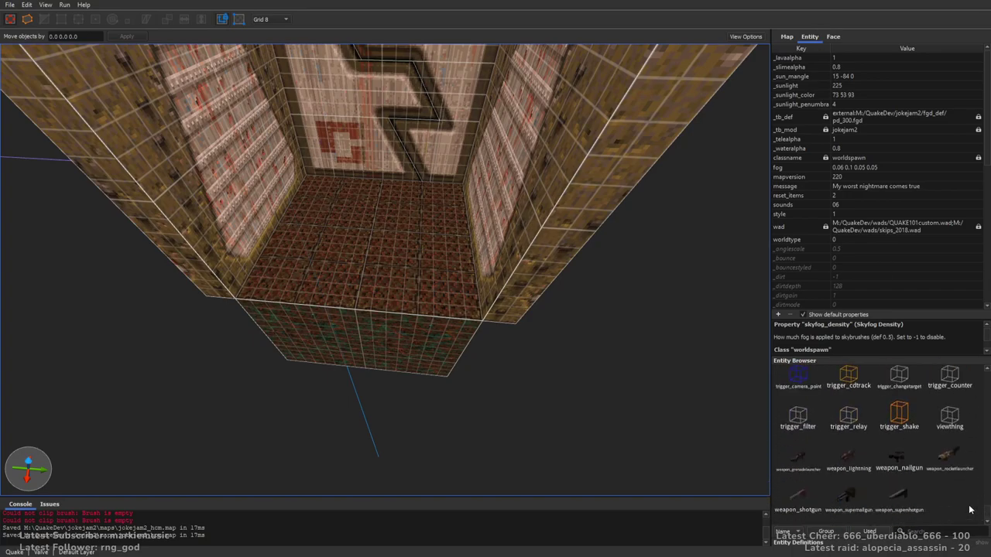
{"action": "left_click_drag", "start_coordinate": [797, 495], "coordinate": [388, 246]}
{"action": "key", "text": "d"}
{"action": "right_click_drag", "start_coordinate": [665, 267], "coordinate": [556, 267]}
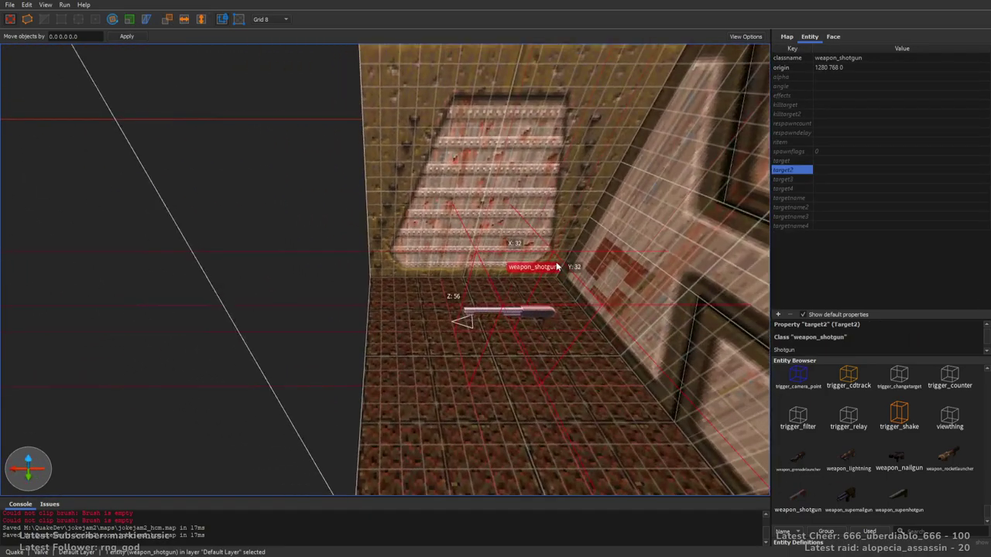
Draw a wide floor slab with the sfloor4_6 texture beyond the open end of the shotgun corridor
{"action": "key", "text": "Escape"}
{"action": "key", "text": "s"}
{"action": "mouse_move", "coordinate": [373, 280]}
{"action": "right_mouse_down"}
{"action": "mouse_move", "coordinate": [404, 294]}
{"action": "mouse_move", "coordinate": [375, 296]}
{"action": "right_mouse_up"}
{"action": "key", "text": "a"}
{"action": "right_click_drag", "start_coordinate": [306, 270], "coordinate": [488, 228]}
{"action": "key", "text": "w"}
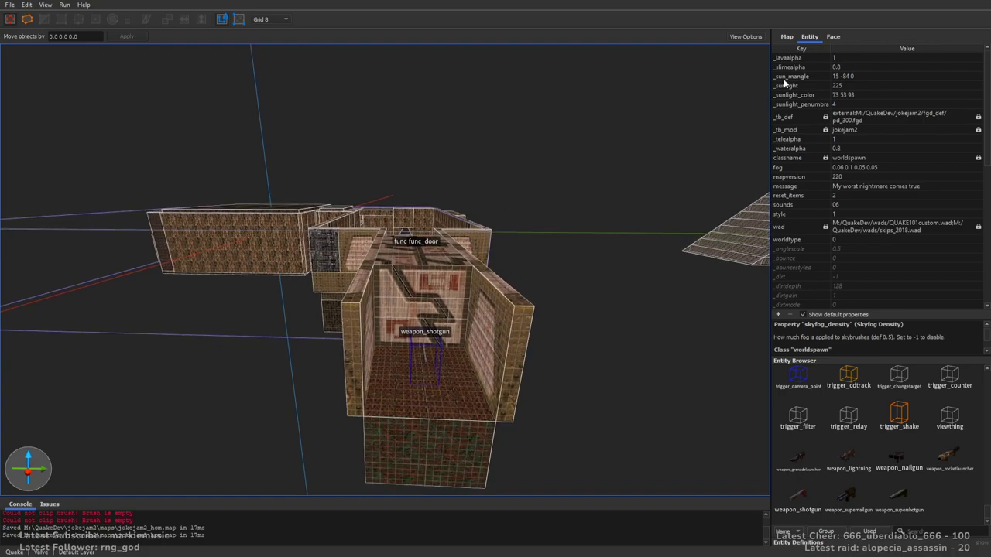
{"action": "left_click", "coordinate": [831, 37]}
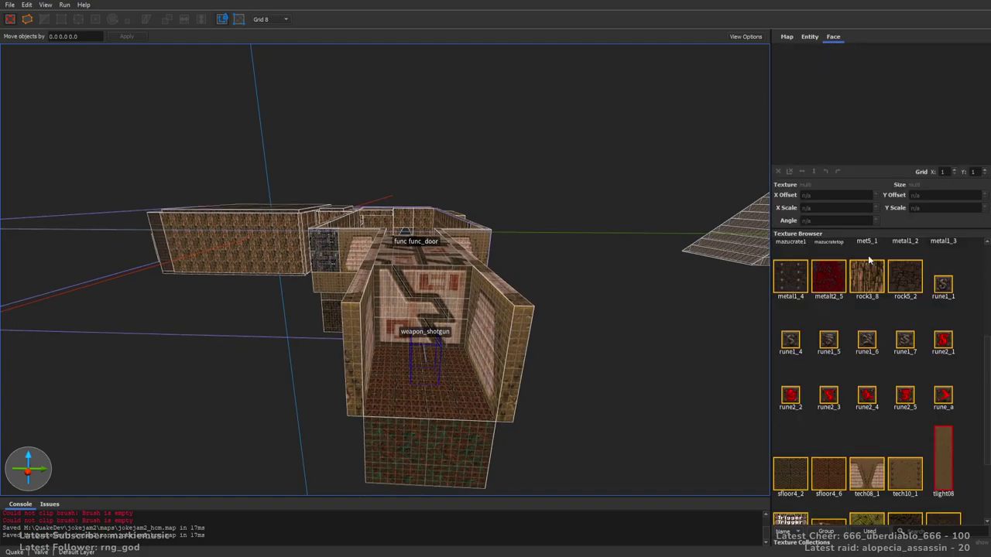
{"action": "scroll", "coordinate": [879, 379], "scroll_direction": "down", "scroll_amount": 3}
{"action": "left_click", "coordinate": [842, 368]}
{"action": "right_click_drag", "start_coordinate": [569, 239], "coordinate": [418, 320]}
{"action": "mouse_move", "coordinate": [452, 289]}
{"action": "left_mouse_down"}
{"action": "mouse_move", "coordinate": [204, 387]}
{"action": "mouse_move", "coordinate": [169, 412]}
{"action": "left_mouse_up"}
{"action": "left_click_drag", "start_coordinate": [115, 310], "coordinate": [138, 311], "text": "shift"}
{"action": "mouse_move", "coordinate": [582, 303]}
{"action": "left_mouse_down", "text": "shift"}
{"action": "mouse_move", "coordinate": [808, 283]}
{"action": "mouse_move", "coordinate": [725, 305]}
{"action": "left_mouse_up", "text": "shift"}
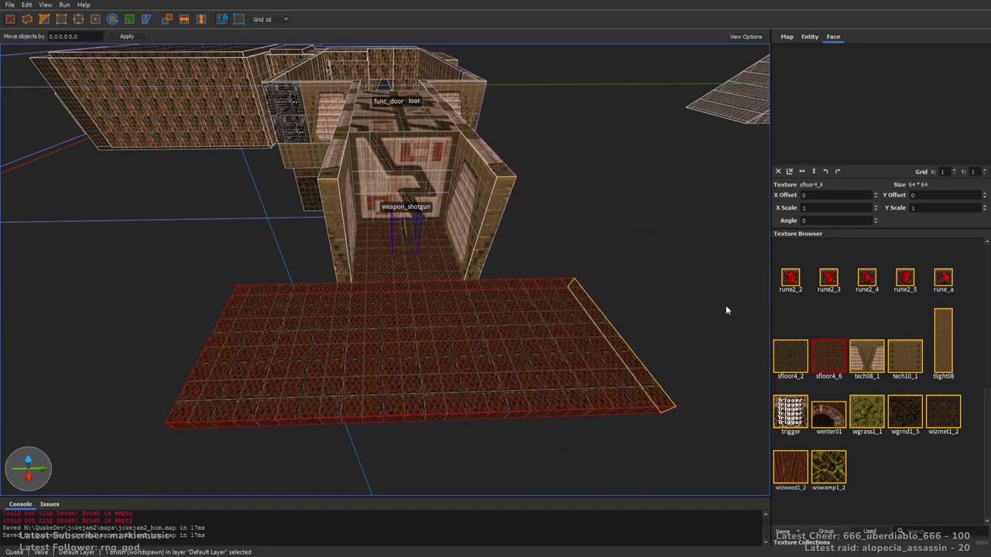
Extrude a 128-unit-long, 16-unit-thick tech08_1 wall sideways from one corridor wall along the new floor's edge
{"action": "left_click", "coordinate": [498, 196]}
{"action": "left_click", "coordinate": [325, 197], "text": "ctrl"}
{"action": "key", "text": "a"}
{"action": "mouse_move", "coordinate": [324, 199]}
{"action": "right_mouse_down"}
{"action": "mouse_move", "coordinate": [393, 207]}
{"action": "mouse_move", "coordinate": [394, 216]}
{"action": "right_mouse_up"}
{"action": "mouse_move", "coordinate": [384, 220]}
{"action": "left_mouse_down", "text": "ctrl+shift"}
{"action": "mouse_move", "coordinate": [369, 215]}
{"action": "mouse_move", "coordinate": [229, 356]}
{"action": "left_mouse_up", "text": "ctrl+shift"}
{"action": "left_click", "coordinate": [370, 215]}
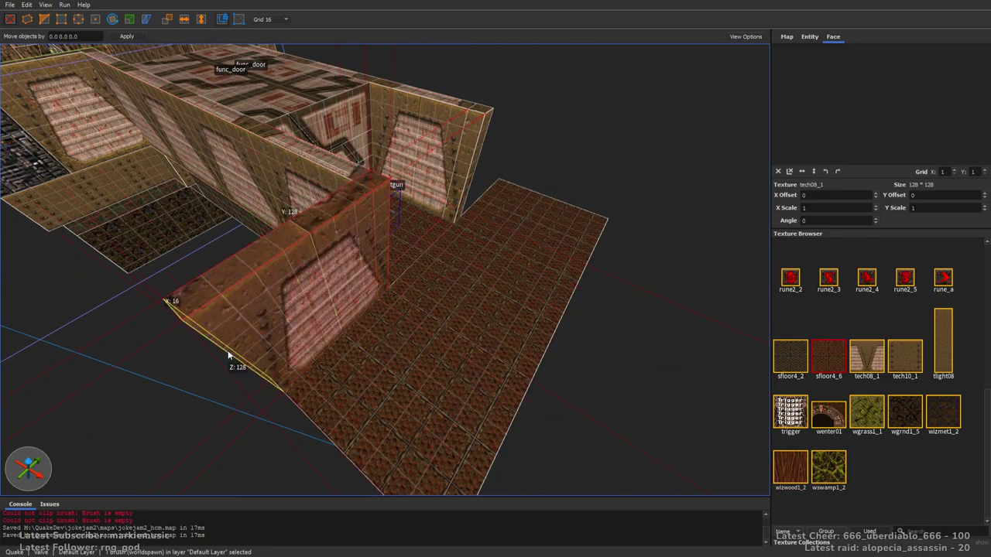
{"action": "key", "text": "Escape"}
Build the matching end wall on the corridor's other side and extend a side wall along the floor's adjoining edge
{"action": "left_click", "coordinate": [467, 180]}
{"action": "left_click_drag", "start_coordinate": [468, 179], "coordinate": [564, 93], "text": "shift"}
{"action": "right_click_drag", "start_coordinate": [564, 94], "coordinate": [508, 136]}
{"action": "key", "text": "d"}
{"action": "mouse_move", "coordinate": [525, 229]}
{"action": "left_mouse_down", "text": "ctrl+shift"}
{"action": "mouse_move", "coordinate": [539, 230]}
{"action": "mouse_move", "coordinate": [527, 319]}
{"action": "mouse_move", "coordinate": [548, 364]}
{"action": "mouse_move", "coordinate": [683, 513]}
{"action": "left_mouse_up", "text": "ctrl+shift"}
{"action": "right_click_drag", "start_coordinate": [541, 317], "coordinate": [599, 338]}
{"action": "key", "text": "a"}
{"action": "left_click", "coordinate": [486, 276]}
{"action": "left_click_drag", "start_coordinate": [613, 358], "coordinate": [735, 439], "text": "shift"}
{"action": "left_click", "coordinate": [579, 271]}
Duplicate the 272-unit side wall onto the opposite edge of the new floor
{"action": "right_click_drag", "start_coordinate": [720, 354], "coordinate": [562, 289]}
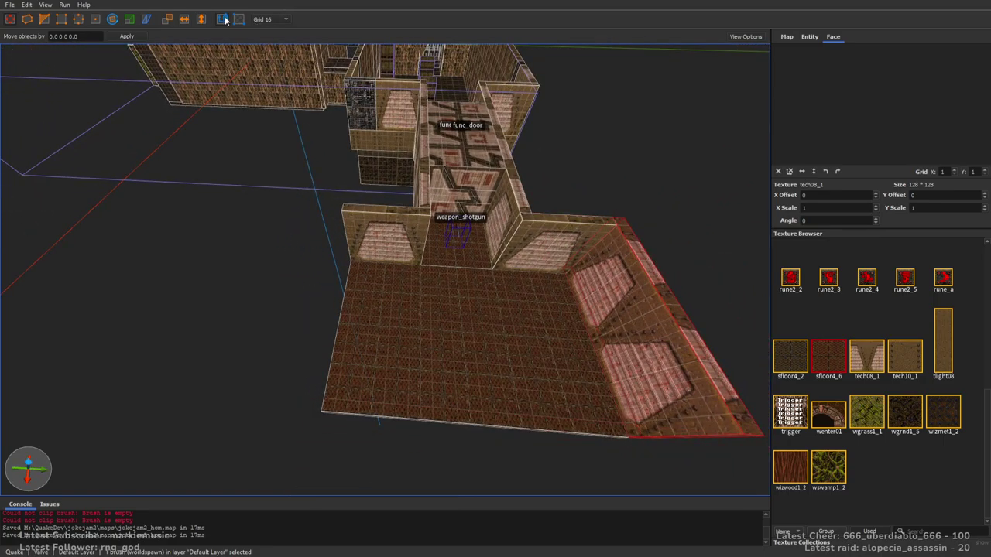
{"action": "left_click_drag", "start_coordinate": [633, 317], "coordinate": [329, 238], "text": "ctrl"}
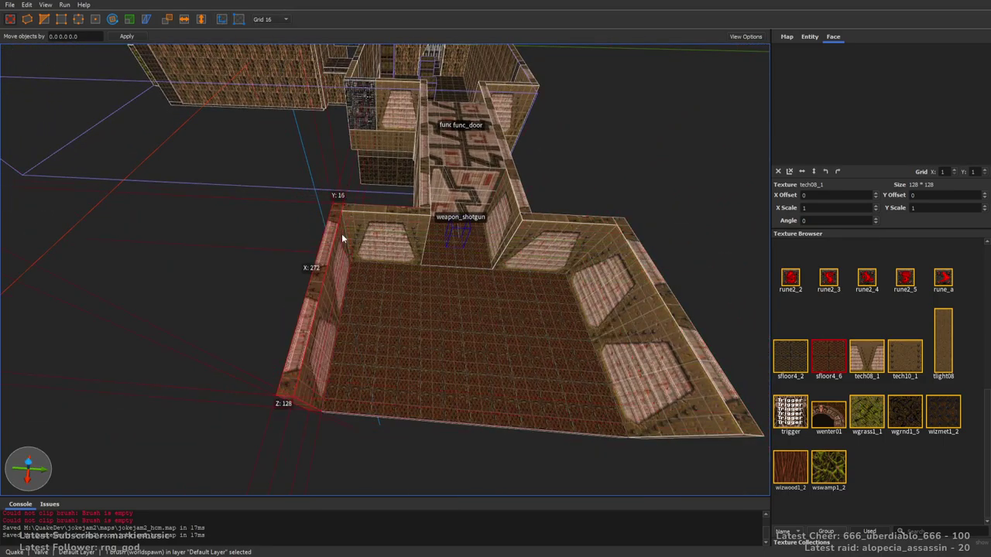
{"action": "right_click_drag", "start_coordinate": [553, 237], "coordinate": [530, 236]}
{"action": "key", "text": "d"}
{"action": "key", "text": "Escape"}
{"action": "right_click_drag", "start_coordinate": [386, 265], "coordinate": [395, 241]}
{"action": "scroll", "coordinate": [384, 271], "scroll_direction": "up", "scroll_amount": 5}
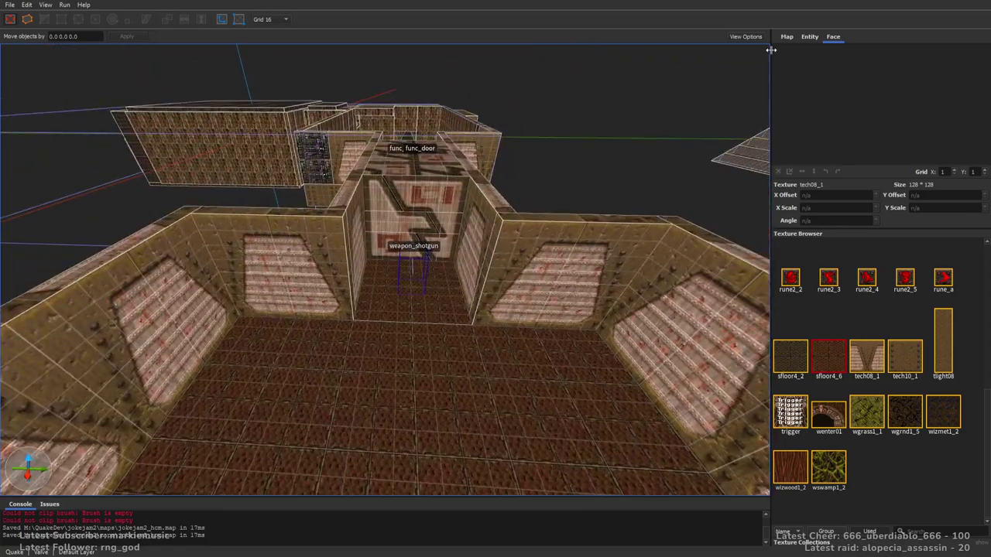
Place a monster_army in one corner beside the corridor opening and duplicate it into the opposite corner
{"action": "left_click", "coordinate": [806, 38]}
{"action": "scroll", "coordinate": [980, 469], "scroll_direction": "up", "scroll_amount": 15}
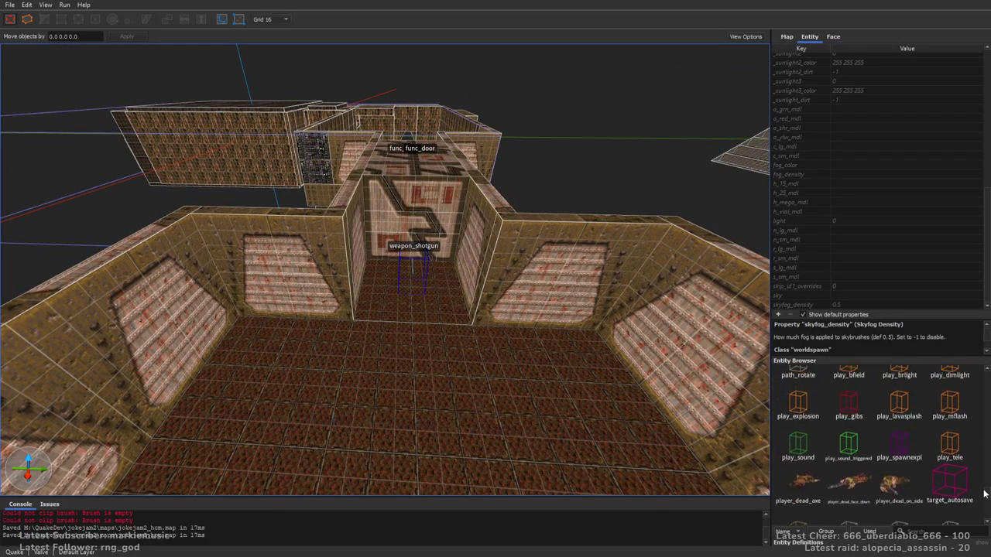
{"action": "left_click_drag", "start_coordinate": [977, 466], "coordinate": [253, 348]}
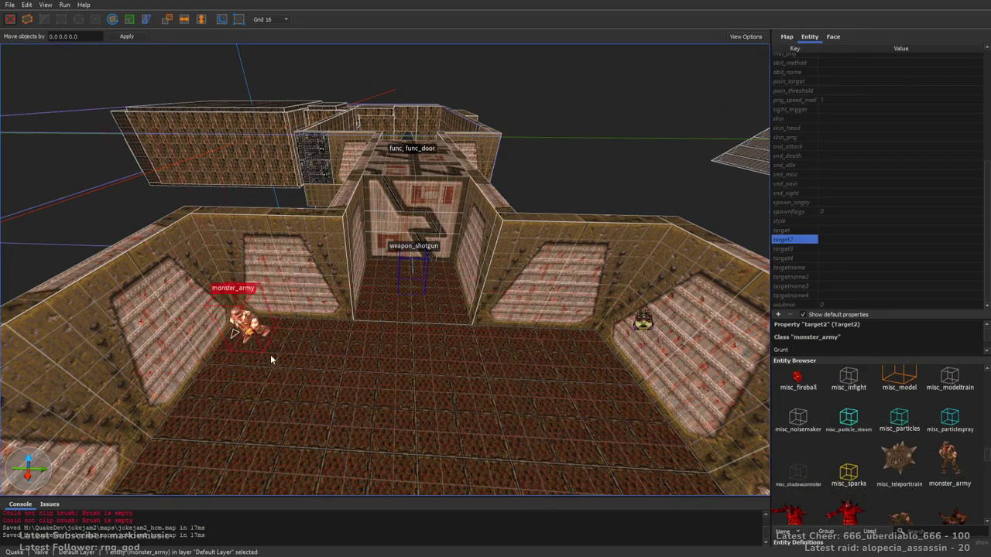
{"action": "left_click_drag", "start_coordinate": [250, 352], "coordinate": [523, 335], "text": "ctrl"}
Turn the duplicated monster_army around to face the other grunt and nudge it one grid step toward the side wall
{"action": "key", "text": "d"}
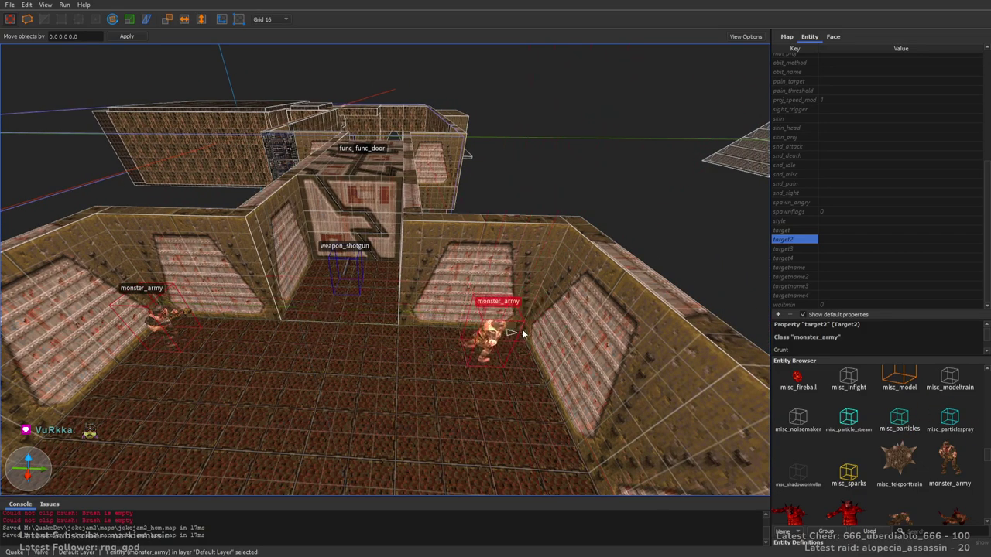
{"action": "key", "text": "alt+Left"}
{"action": "key", "text": "Right"}
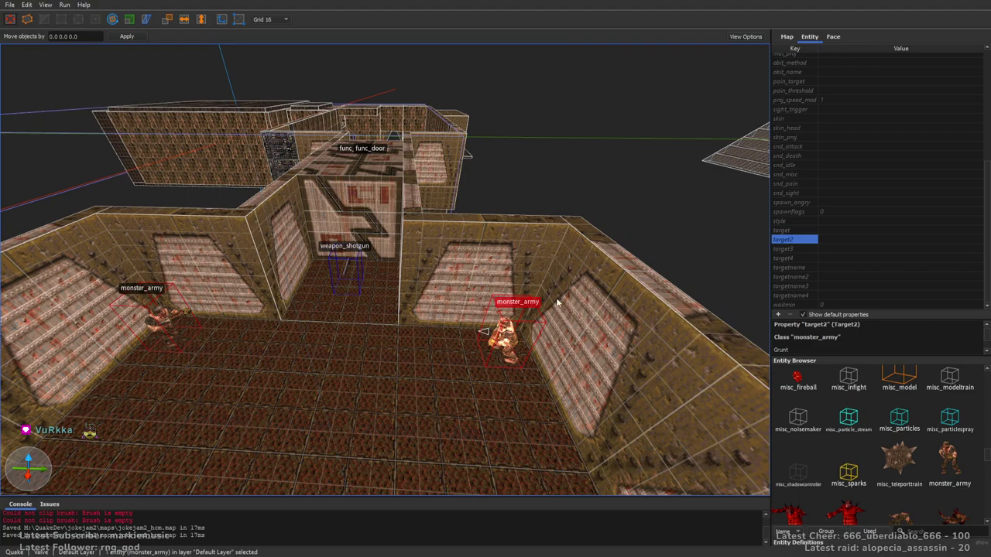
{"action": "key", "text": "a"}
{"action": "mouse_move", "coordinate": [535, 280]}
{"action": "right_mouse_down"}
{"action": "mouse_move", "coordinate": [567, 286]}
{"action": "mouse_move", "coordinate": [541, 291]}
{"action": "right_mouse_up"}
{"action": "key", "text": "w"}
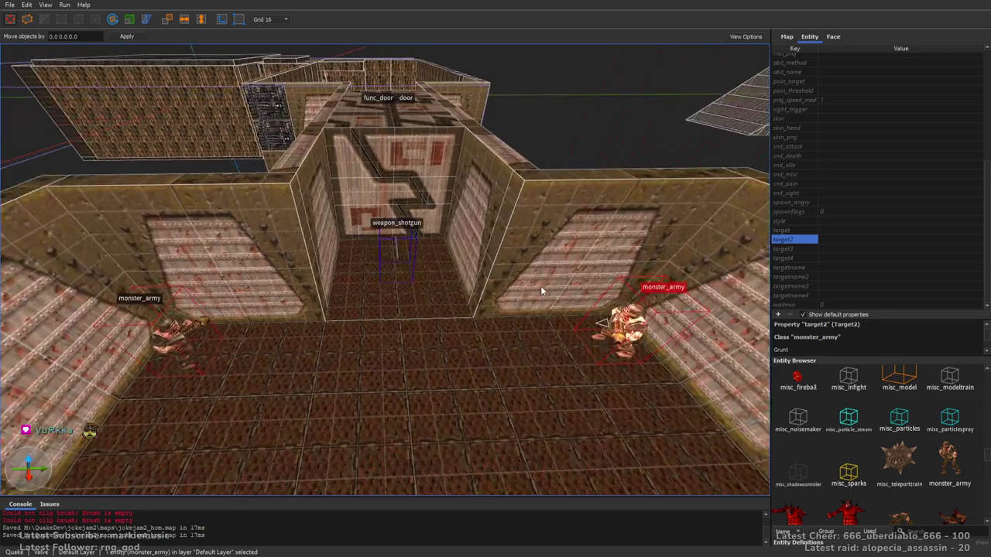
Set the targetname of both monster_army entities to getfed
{"action": "left_click", "coordinate": [140, 323], "text": "ctrl"}
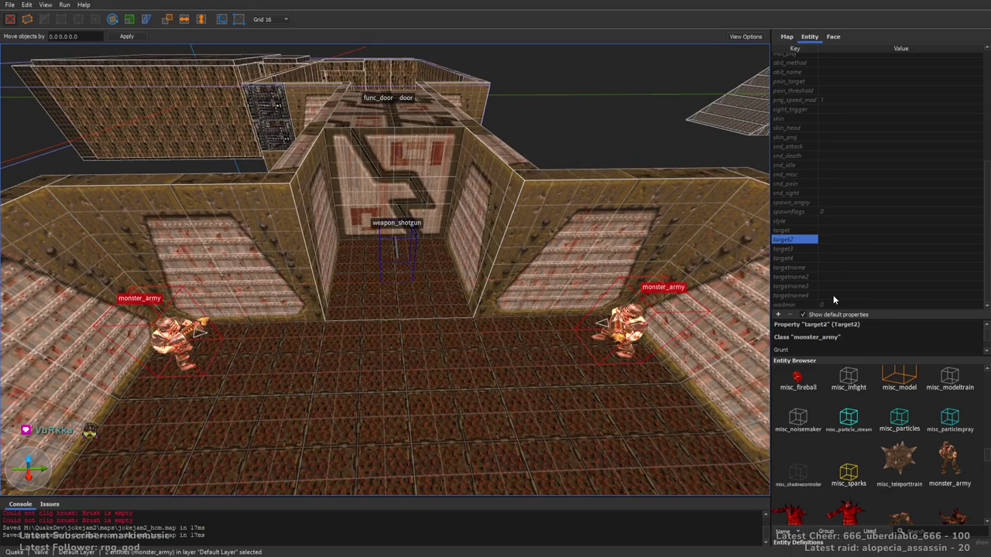
{"action": "left_click", "coordinate": [864, 269]}
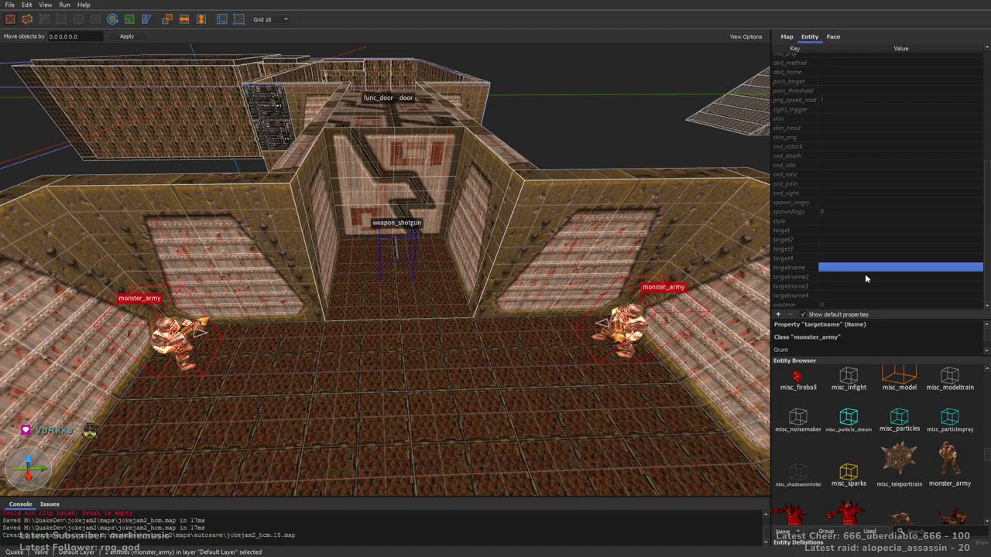
{"action": "type", "text": "getfed"}
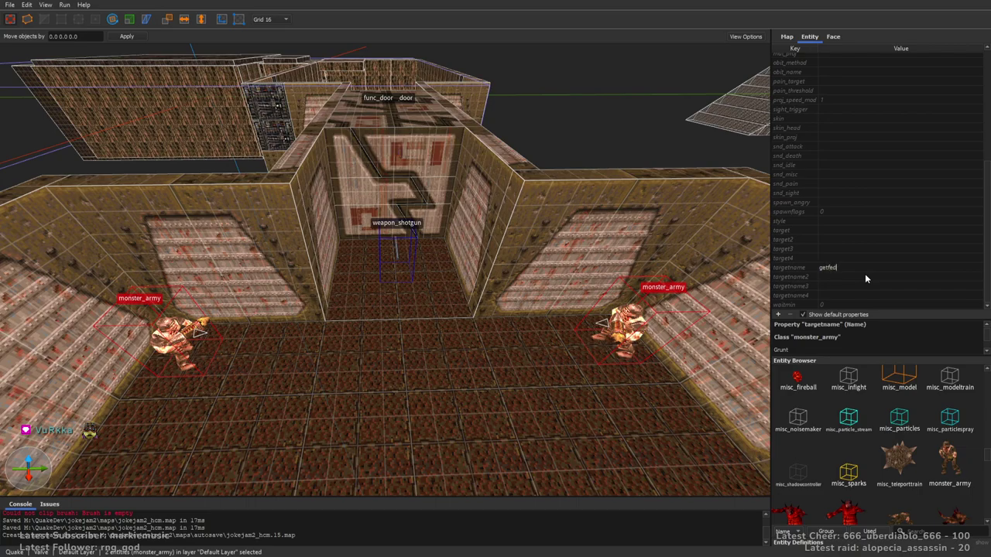
{"action": "key", "text": "Return"}
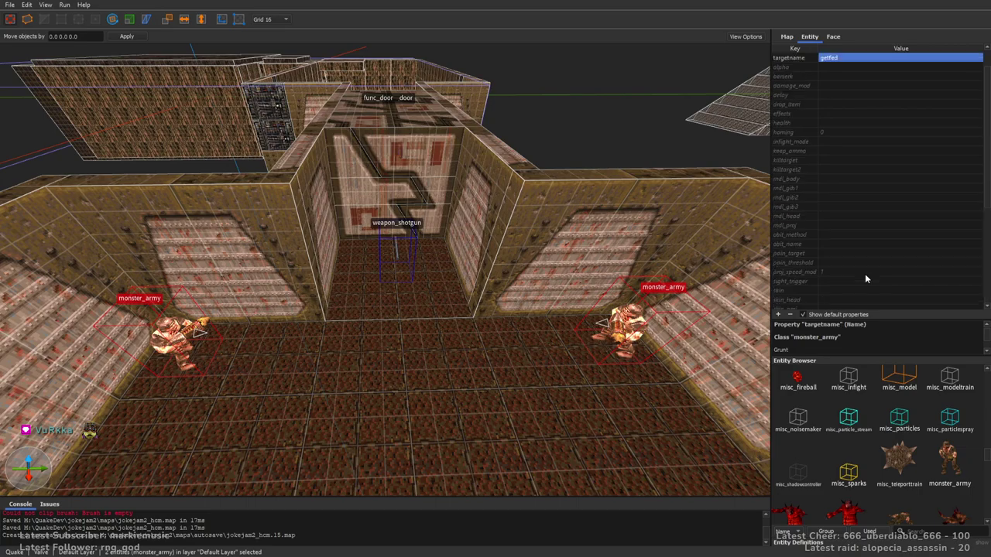
Set the weapon_shotgun's target to getfed and save the map
{"action": "right_click_drag", "start_coordinate": [580, 244], "coordinate": [557, 267]}
{"action": "key", "text": "Escape"}
{"action": "left_click", "coordinate": [418, 257]}
{"action": "left_click", "coordinate": [474, 158]}
{"action": "left_click", "coordinate": [447, 251]}
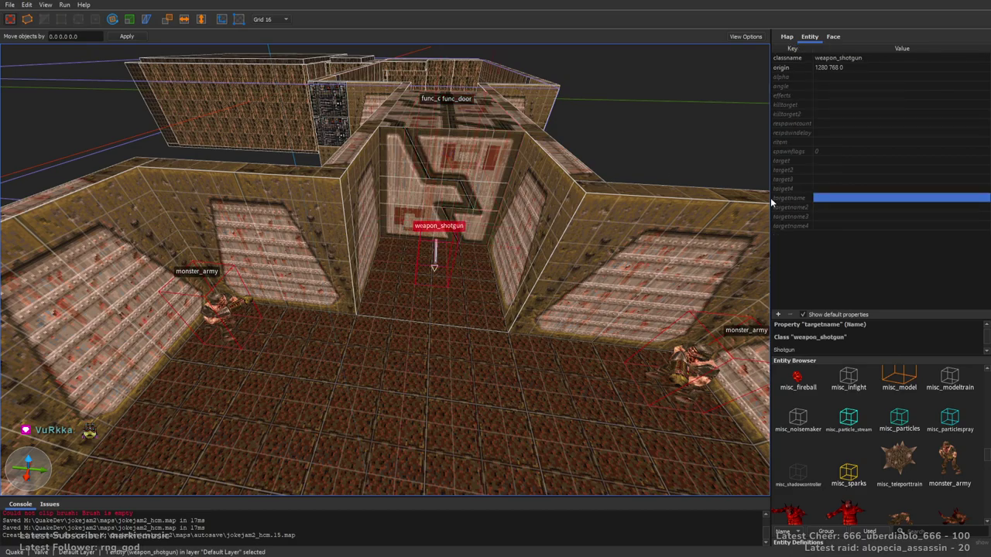
{"action": "left_click", "coordinate": [837, 162]}
{"action": "type", "text": "g"}
{"action": "key", "text": "Tab"}
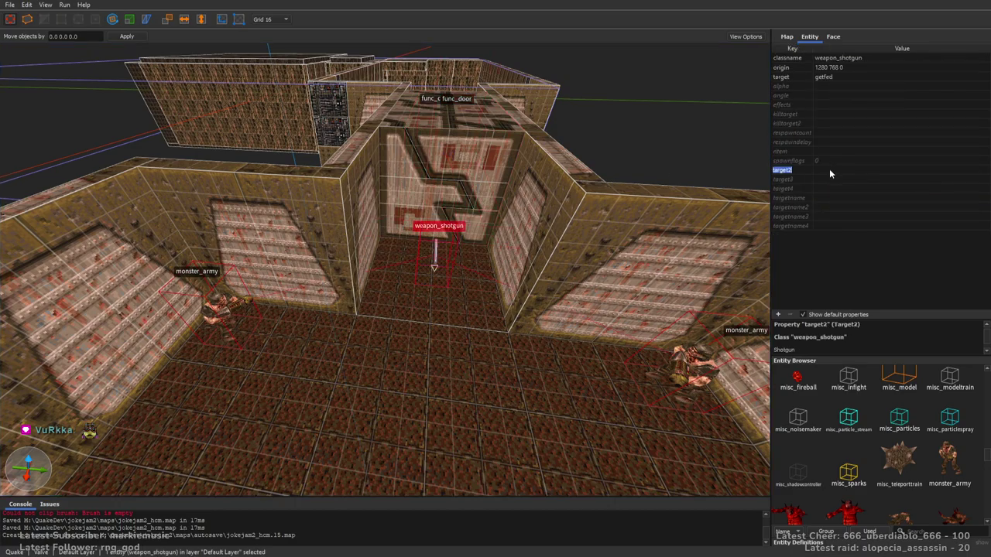
{"action": "right_click_drag", "start_coordinate": [509, 205], "coordinate": [533, 215]}
{"action": "key", "text": "Escape"}
{"action": "key", "text": "ctrl+s"}
Select the func_detail light fixture and its light entity at the entrance to the armor-shard passage and copy them
{"action": "right_click_drag", "start_coordinate": [614, 304], "coordinate": [579, 209]}
{"action": "key", "text": "w"}
{"action": "key", "text": "s"}
{"action": "right_click_drag", "start_coordinate": [397, 141], "coordinate": [493, 330]}
{"action": "key", "text": "w"}
{"action": "key", "text": "s"}
{"action": "right_click_drag", "start_coordinate": [419, 270], "coordinate": [549, 234]}
{"action": "key", "text": "a"}
{"action": "key", "text": "w"}
{"action": "key", "text": "w"}
{"action": "key", "text": "w"}
{"action": "key", "text": "w"}
{"action": "key", "text": "w"}
{"action": "key", "text": "s"}
{"action": "key", "text": "w"}
{"action": "right_click_drag", "start_coordinate": [444, 243], "coordinate": [641, 244]}
{"action": "key", "text": "w"}
{"action": "mouse_move", "coordinate": [418, 232]}
{"action": "right_mouse_down"}
{"action": "mouse_move", "coordinate": [553, 190]}
{"action": "mouse_move", "coordinate": [513, 220]}
{"action": "mouse_move", "coordinate": [596, 215]}
{"action": "mouse_move", "coordinate": [539, 236]}
{"action": "mouse_move", "coordinate": [537, 210]}
{"action": "mouse_move", "coordinate": [493, 226]}
{"action": "right_mouse_up"}
{"action": "key", "text": "w"}
{"action": "key", "text": "s"}
{"action": "key", "text": "w"}
{"action": "key", "text": "s"}
{"action": "left_click", "coordinate": [493, 226]}
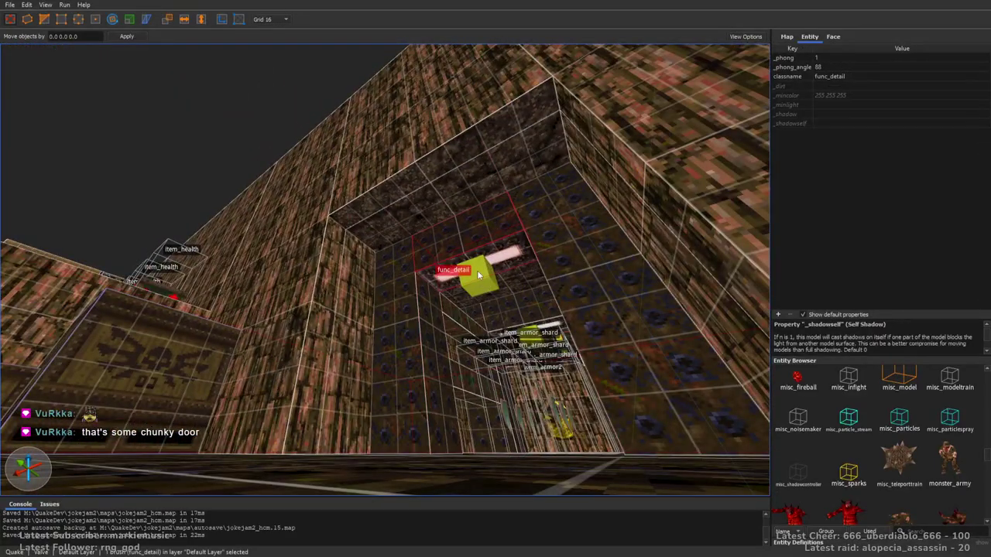
{"action": "left_click", "coordinate": [477, 274], "text": "ctrl"}
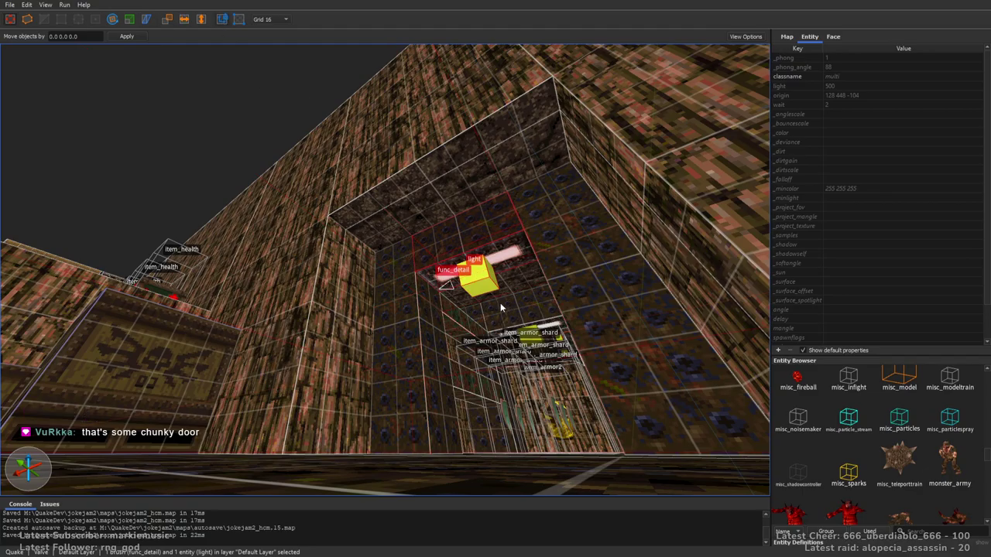
{"action": "key", "text": "s"}
{"action": "right_click_drag", "start_coordinate": [407, 312], "coordinate": [401, 352]}
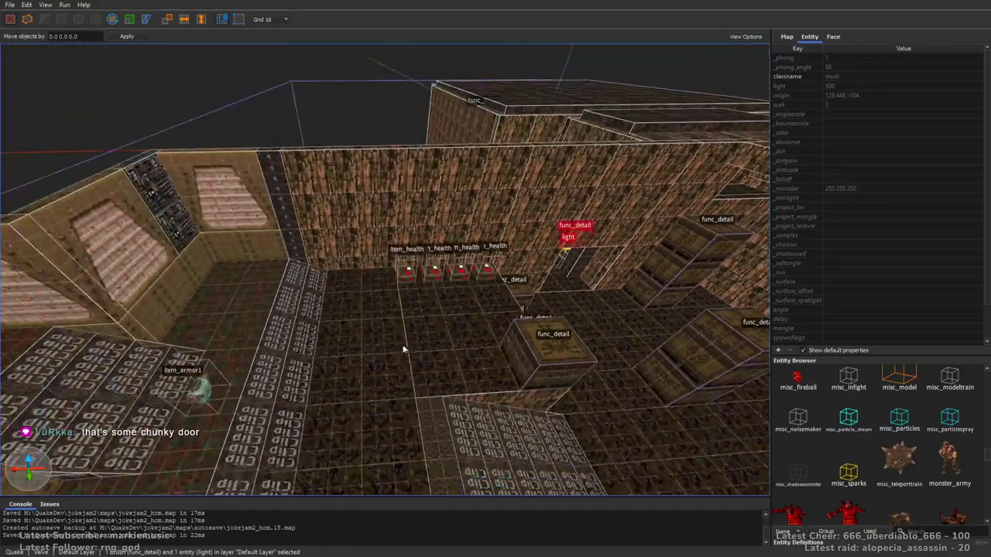
Paste the fixture and light into the green armor room and raise them into an upper corner, with the light at 800 528 88
{"action": "right_click_drag", "start_coordinate": [574, 238], "coordinate": [365, 312]}
{"action": "key", "text": "ctrl+v"}
{"action": "left_click_drag", "start_coordinate": [365, 312], "coordinate": [345, 170], "text": "alt"}
{"action": "key", "text": "w"}
{"action": "mouse_move", "coordinate": [453, 263]}
{"action": "right_mouse_down"}
{"action": "mouse_move", "coordinate": [448, 184]}
{"action": "mouse_move", "coordinate": [440, 273]}
{"action": "right_mouse_up"}
{"action": "left_click_drag", "start_coordinate": [398, 247], "coordinate": [396, 157], "text": "alt"}
{"action": "right_click_drag", "start_coordinate": [396, 157], "coordinate": [437, 212]}
{"action": "key", "text": "w"}
{"action": "left_click_drag", "start_coordinate": [436, 211], "coordinate": [410, 108]}
{"action": "key", "text": "s"}
{"action": "right_click_drag", "start_coordinate": [411, 108], "coordinate": [434, 210]}
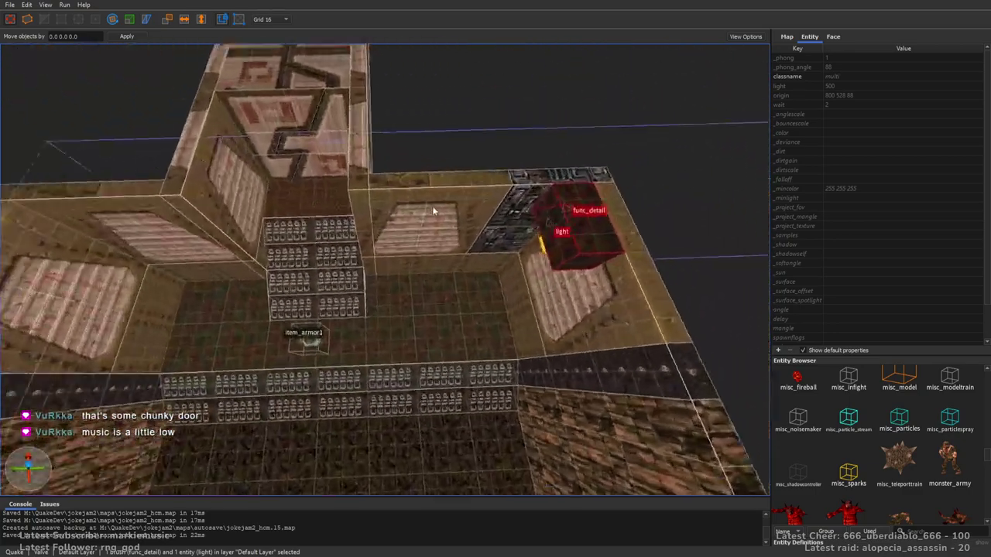
Duplicate the fixture and its light into the opposite upper corner of the green armor room
{"action": "key", "text": "a"}
{"action": "left_click_drag", "start_coordinate": [595, 208], "coordinate": [303, 226]}
{"action": "key", "text": "Escape"}
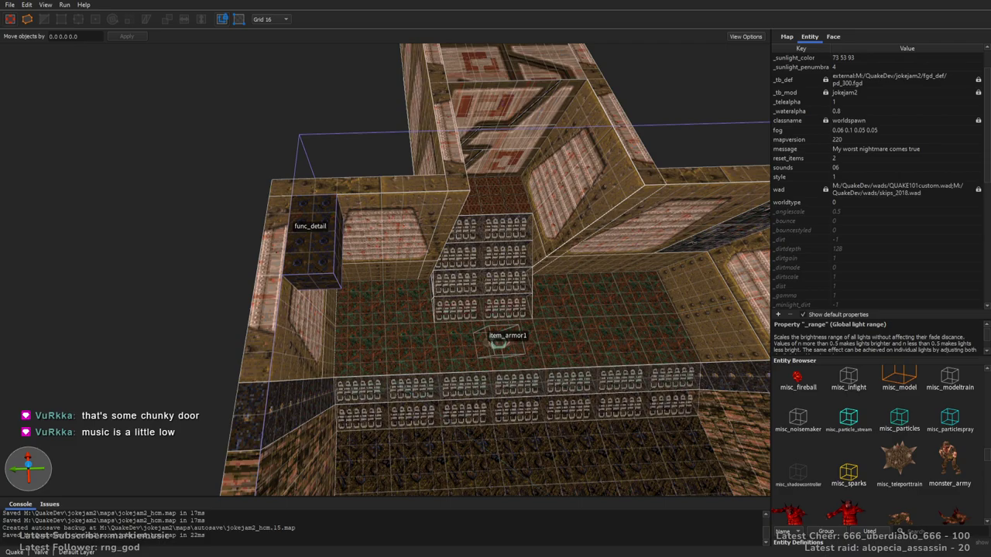
{"action": "right_click_drag", "start_coordinate": [595, 195], "coordinate": [647, 192]}
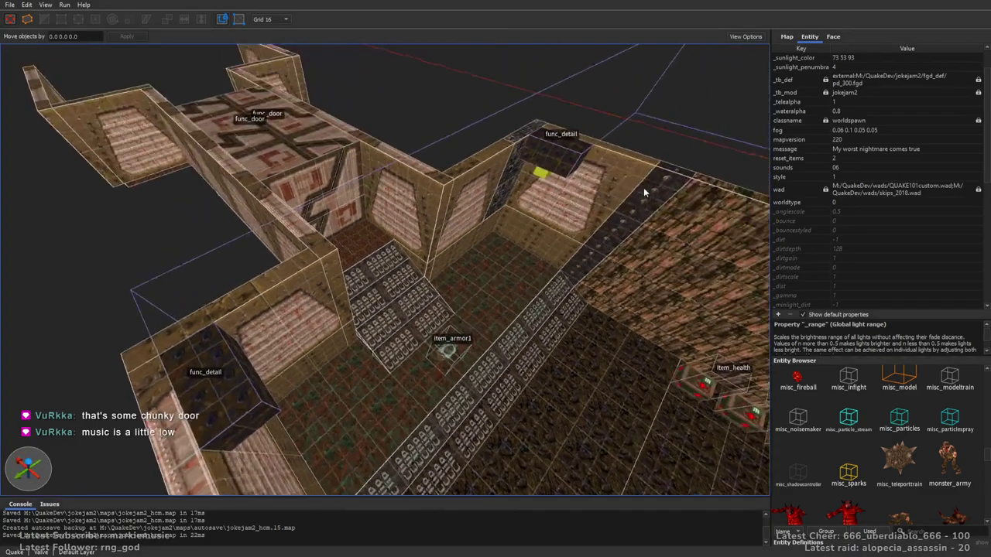
Select a func_detail fixture together with its light and duplicate the pair for the rock-walled area
{"action": "mouse_move", "coordinate": [307, 268]}
{"action": "right_mouse_down"}
{"action": "mouse_move", "coordinate": [212, 256]}
{"action": "mouse_move", "coordinate": [203, 115]}
{"action": "right_mouse_up"}
{"action": "key", "text": "w"}
{"action": "left_click", "coordinate": [438, 360]}
{"action": "left_click", "coordinate": [442, 399], "text": "ctrl"}
{"action": "key", "text": "q"}
{"action": "right_click_drag", "start_coordinate": [496, 195], "coordinate": [479, 247]}
{"action": "left_click_drag", "start_coordinate": [537, 250], "coordinate": [448, 303], "text": "ctrl"}
Position the duplicated fixture in an upper corner of the rock-walled room, with its light at -160 944 88
{"action": "key", "text": "a"}
{"action": "key", "text": "s"}
{"action": "mouse_move", "coordinate": [447, 304]}
{"action": "right_mouse_down"}
{"action": "mouse_move", "coordinate": [411, 310]}
{"action": "mouse_move", "coordinate": [431, 303]}
{"action": "right_mouse_up"}
{"action": "key", "text": "a"}
{"action": "left_click_drag", "start_coordinate": [585, 294], "coordinate": [292, 226]}
{"action": "key", "text": "d"}
{"action": "right_click_drag", "start_coordinate": [433, 255], "coordinate": [408, 245]}
{"action": "key", "text": "w"}
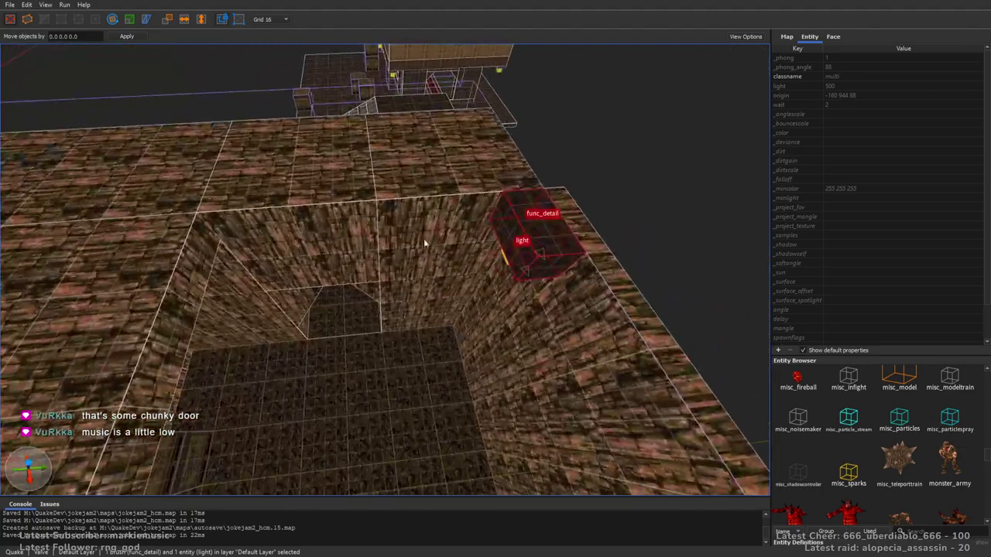
Duplicate the fixture with its light into two more upper corners of the rock-walled room
{"action": "left_click_drag", "start_coordinate": [537, 228], "coordinate": [204, 256], "text": "ctrl"}
{"action": "right_click_drag", "start_coordinate": [402, 267], "coordinate": [376, 134]}
{"action": "key", "text": "w"}
{"action": "key", "text": "a"}
{"action": "left_click_drag", "start_coordinate": [635, 266], "coordinate": [322, 267], "text": "ctrl"}
{"action": "key", "text": "Escape"}
Duplicate a func_detail fixture with its light and place the copy against the outer rock wall, with the light at -352 592 88
{"action": "key", "text": "w"}
{"action": "mouse_move", "coordinate": [390, 203]}
{"action": "right_mouse_down"}
{"action": "mouse_move", "coordinate": [473, 179]}
{"action": "mouse_move", "coordinate": [414, 279]}
{"action": "mouse_move", "coordinate": [416, 316]}
{"action": "mouse_move", "coordinate": [410, 256]}
{"action": "mouse_move", "coordinate": [449, 192]}
{"action": "mouse_move", "coordinate": [578, 314]}
{"action": "right_mouse_up"}
{"action": "left_click", "coordinate": [400, 261]}
{"action": "left_click", "coordinate": [407, 239], "text": "ctrl"}
{"action": "key", "text": "w"}
{"action": "key", "text": "a"}
{"action": "key", "text": "s"}
{"action": "left_click_drag", "start_coordinate": [530, 353], "coordinate": [509, 348], "text": "ctrl"}
{"action": "key", "text": "w"}
{"action": "right_click_drag", "start_coordinate": [440, 328], "coordinate": [473, 342]}
{"action": "left_click_drag", "start_coordinate": [319, 294], "coordinate": [343, 301]}
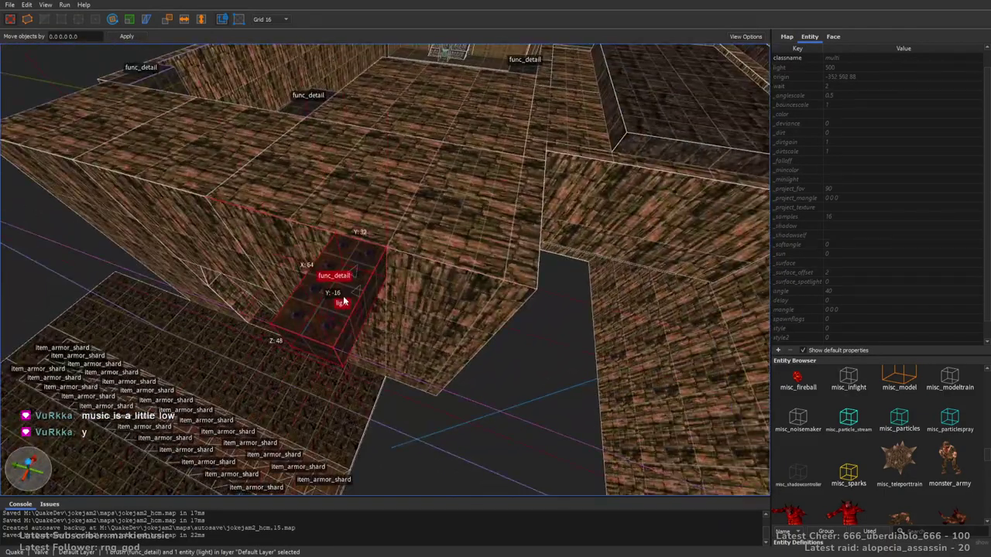
Bring the fixture and its light over the armor-shard platform, with the light at -800 592 88
{"action": "right_click_drag", "start_coordinate": [345, 301], "coordinate": [416, 274]}
{"action": "key", "text": "a"}
{"action": "key", "text": "s"}
{"action": "left_click_drag", "start_coordinate": [576, 259], "coordinate": [254, 165]}
{"action": "key", "text": "a"}
{"action": "key", "text": "w"}
{"action": "right_click_drag", "start_coordinate": [254, 166], "coordinate": [367, 166]}
{"action": "key", "text": "s"}
{"action": "key", "text": "d"}
{"action": "left_click_drag", "start_coordinate": [90, 254], "coordinate": [355, 285]}
{"action": "key", "text": "d"}
{"action": "right_click_drag", "start_coordinate": [354, 286], "coordinate": [453, 294], "text": "alt"}
{"action": "left_click_drag", "start_coordinate": [453, 302], "coordinate": [248, 219]}
{"action": "key", "text": "a"}
{"action": "key", "text": "w"}
{"action": "right_click_drag", "start_coordinate": [309, 232], "coordinate": [442, 218], "text": "alt"}
{"action": "left_click_drag", "start_coordinate": [443, 162], "coordinate": [465, 251]}
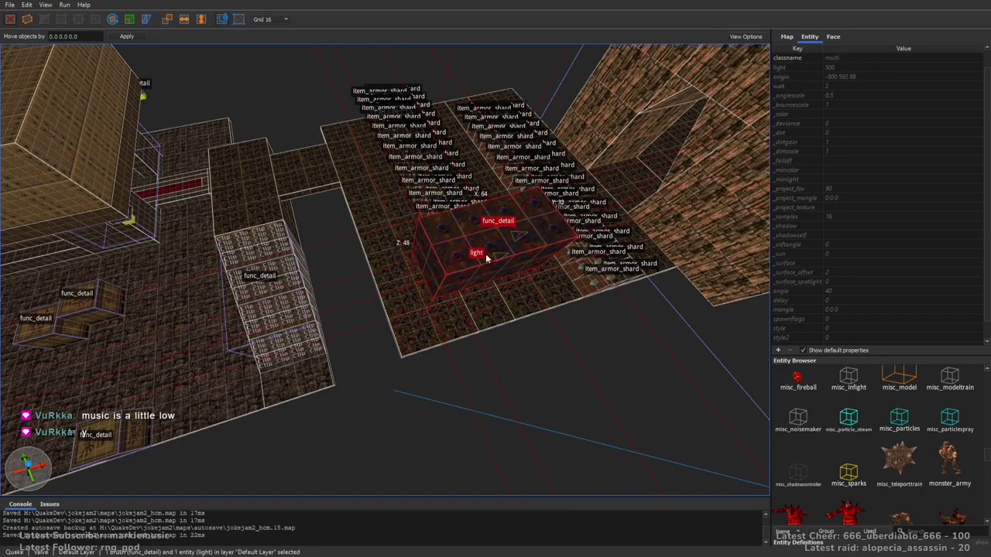
Move the fixture and its light past the platform to a far corner of the large building, with the light at -1888 944 88
{"action": "right_click_drag", "start_coordinate": [490, 256], "coordinate": [479, 240]}
{"action": "key", "text": "s"}
{"action": "left_click_drag", "start_coordinate": [640, 316], "coordinate": [449, 323]}
{"action": "key", "text": "a"}
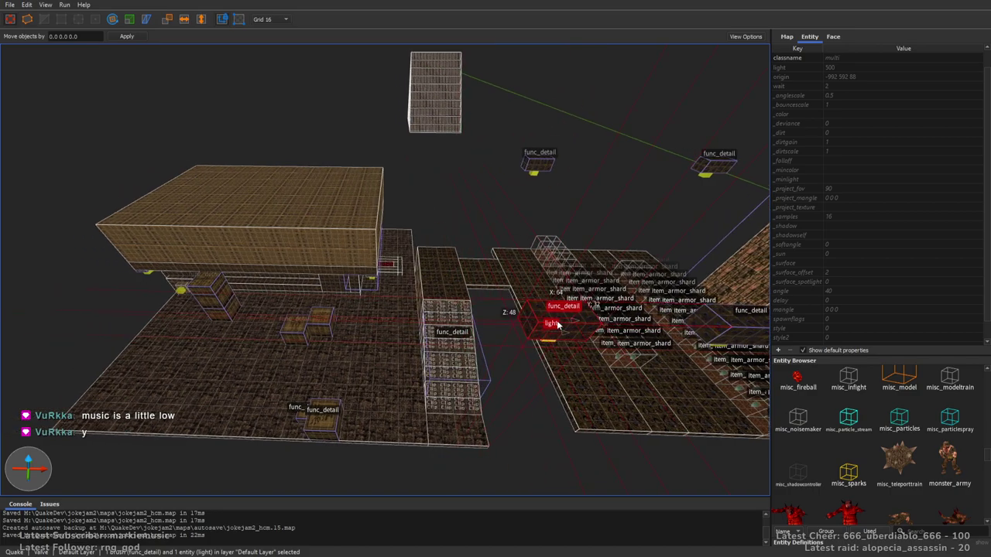
{"action": "left_click_drag", "start_coordinate": [557, 325], "coordinate": [214, 308]}
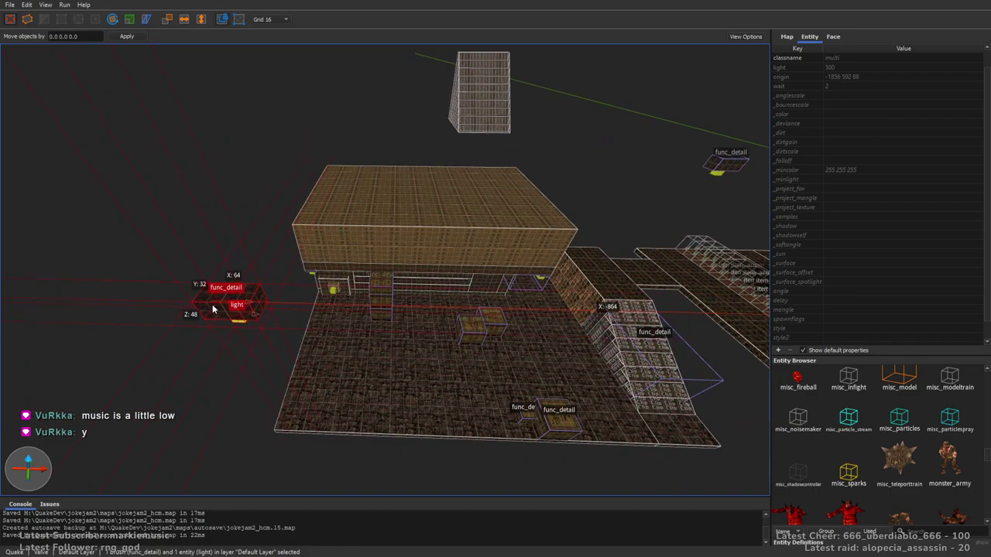
{"action": "right_click_drag", "start_coordinate": [379, 293], "coordinate": [500, 298], "text": "alt"}
{"action": "key", "text": "a"}
{"action": "left_click_drag", "start_coordinate": [632, 323], "coordinate": [411, 268]}
{"action": "right_click_drag", "start_coordinate": [419, 275], "coordinate": [497, 289]}
{"action": "key", "text": "a"}
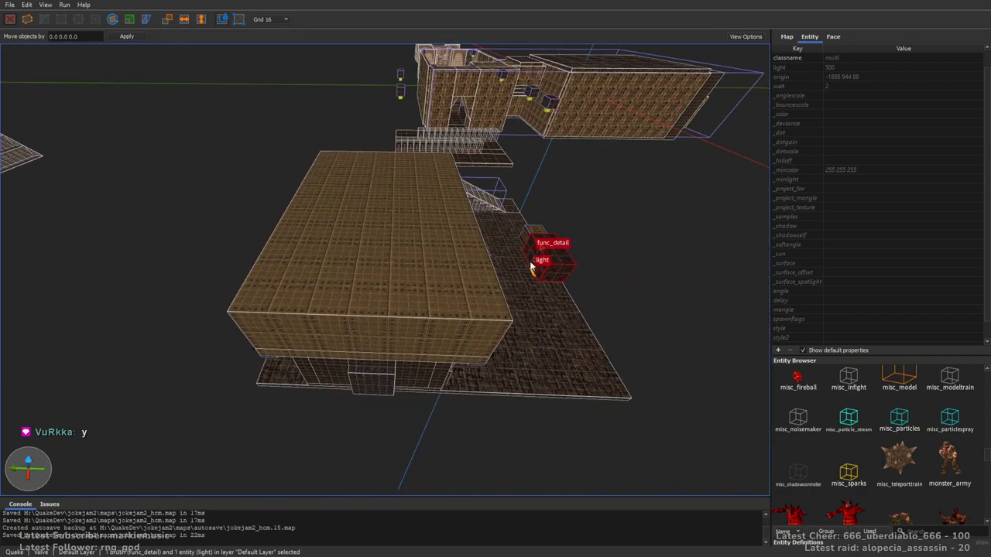
{"action": "key", "text": "a"}
{"action": "left_click_drag", "start_coordinate": [547, 265], "coordinate": [411, 247]}
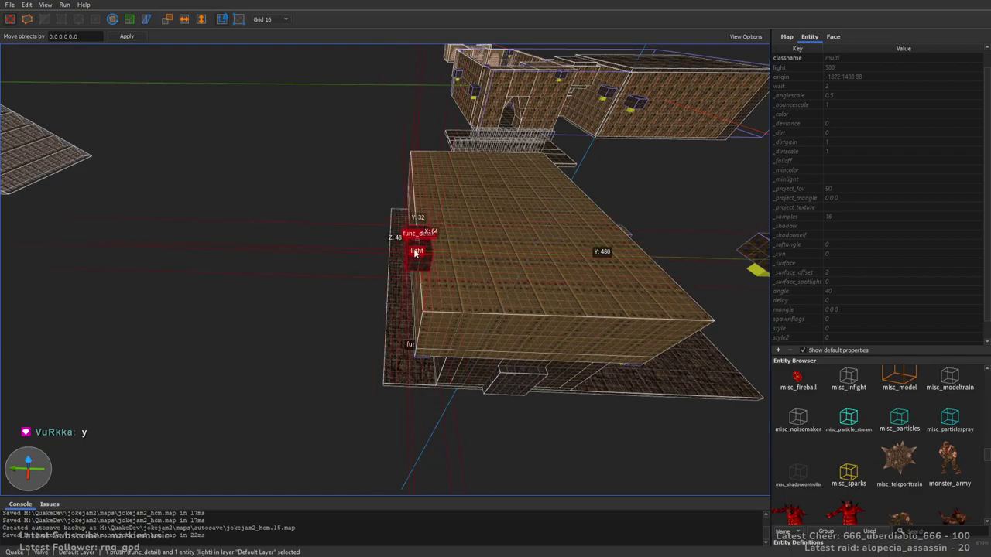
{"action": "key", "text": "a"}
{"action": "right_click_drag", "start_coordinate": [413, 253], "coordinate": [488, 287]}
{"action": "key", "text": "ctrl+d"}
{"action": "key", "text": "a"}
{"action": "left_click_drag", "start_coordinate": [457, 291], "coordinate": [349, 283]}
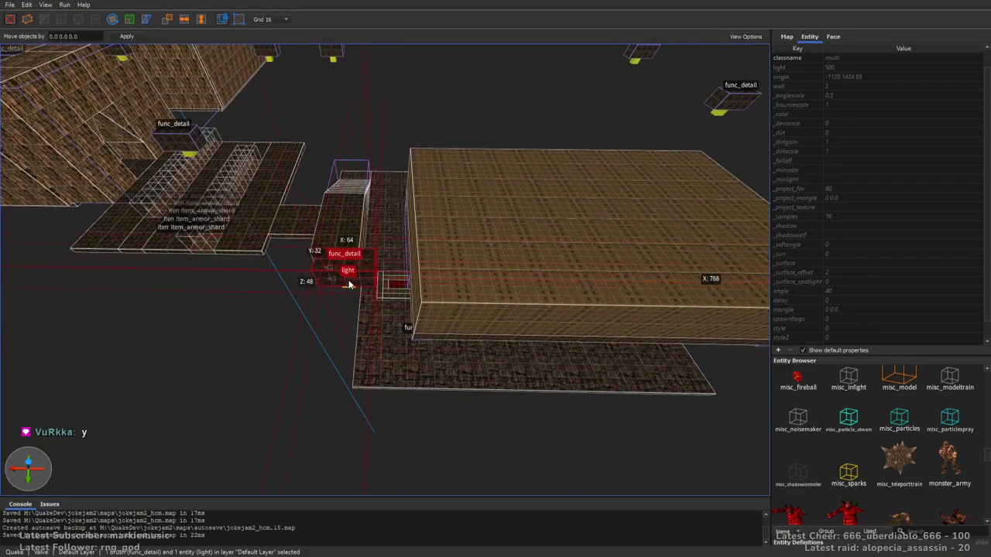
Duplicate the fixture and its light once more onto the building's remaining side, with the light at -992 1136 88
{"action": "key", "text": "a"}
{"action": "right_click_drag", "start_coordinate": [338, 302], "coordinate": [553, 253]}
{"action": "key", "text": "w"}
{"action": "key", "text": "s"}
{"action": "key", "text": "d"}
{"action": "key", "text": "ctrl+d"}
{"action": "left_click_drag", "start_coordinate": [555, 249], "coordinate": [184, 316]}
{"action": "right_click_drag", "start_coordinate": [458, 261], "coordinate": [467, 239]}
{"action": "key", "text": "a"}
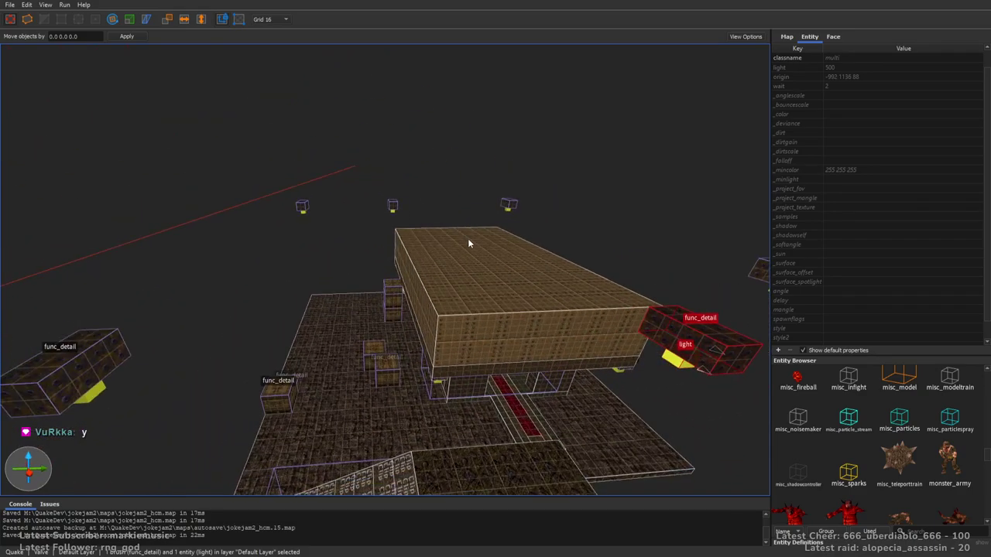
Extrude a new 704 × 448 × 128 brush upward from the top of the large building
{"action": "key", "text": "a"}
{"action": "mouse_move", "coordinate": [379, 256]}
{"action": "right_mouse_down"}
{"action": "mouse_move", "coordinate": [409, 260]}
{"action": "mouse_move", "coordinate": [405, 249]}
{"action": "mouse_move", "coordinate": [411, 284]}
{"action": "right_mouse_up"}
{"action": "key", "text": "a"}
{"action": "key", "text": "w"}
{"action": "left_click", "coordinate": [437, 297]}
{"action": "mouse_move", "coordinate": [437, 294]}
{"action": "left_mouse_down", "text": "ctrl+shift"}
{"action": "mouse_move", "coordinate": [461, 91]}
{"action": "mouse_move", "coordinate": [465, 123]}
{"action": "left_mouse_up", "text": "ctrl+shift"}
Try the tech08_1 texture on the new upper brush and inspect it along the wall
{"action": "left_click", "coordinate": [833, 37]}
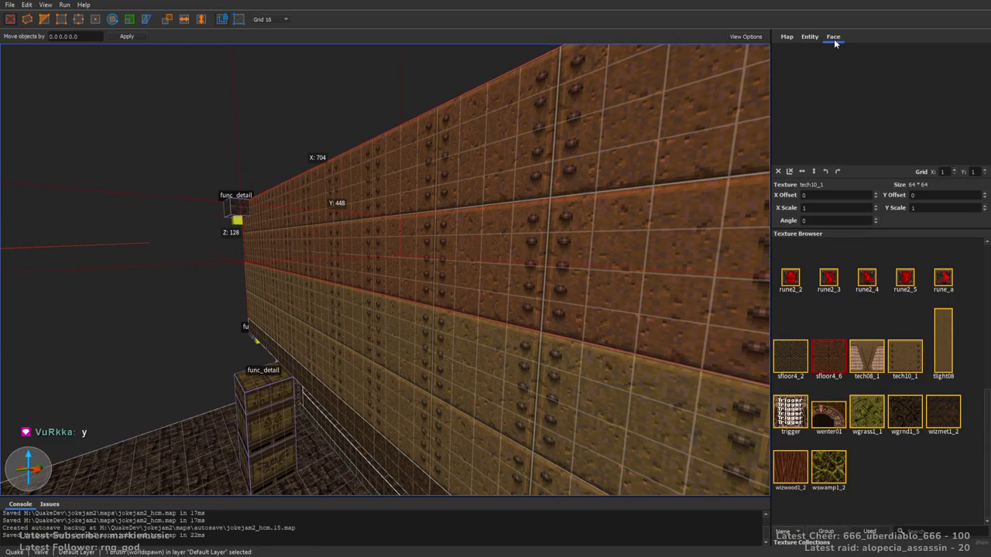
{"action": "left_click", "coordinate": [883, 358]}
{"action": "mouse_move", "coordinate": [497, 249]}
{"action": "right_mouse_down"}
{"action": "mouse_move", "coordinate": [527, 256]}
{"action": "mouse_move", "coordinate": [429, 240]}
{"action": "mouse_move", "coordinate": [356, 245]}
{"action": "mouse_move", "coordinate": [498, 261]}
{"action": "mouse_move", "coordinate": [418, 264]}
{"action": "right_mouse_up"}
{"action": "key", "text": "s"}
{"action": "key", "text": "d"}
{"action": "key", "text": "w"}
{"action": "key", "text": "d"}
{"action": "key", "text": "w"}
{"action": "key", "text": "d"}
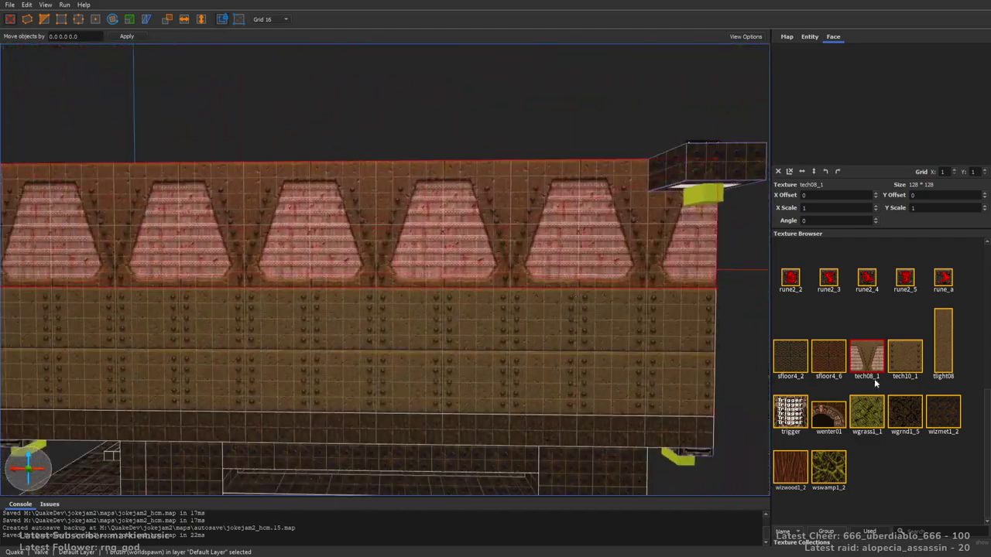
Apply the +0slip texture to the building's new upper brush and deselect it
{"action": "left_click", "coordinate": [878, 532]}
{"action": "scroll", "coordinate": [940, 399], "scroll_direction": "down", "scroll_amount": 5}
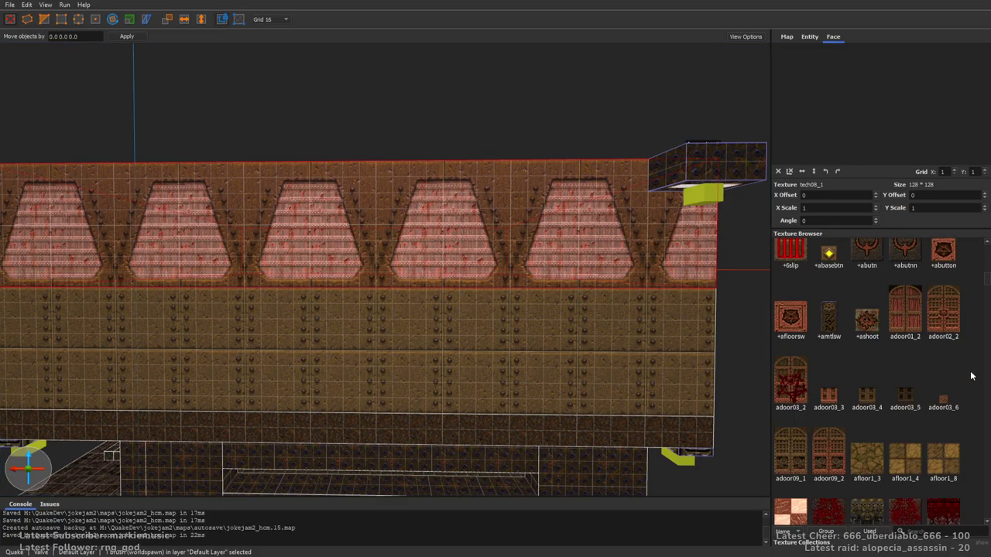
{"action": "left_click_drag", "start_coordinate": [987, 280], "coordinate": [988, 253]}
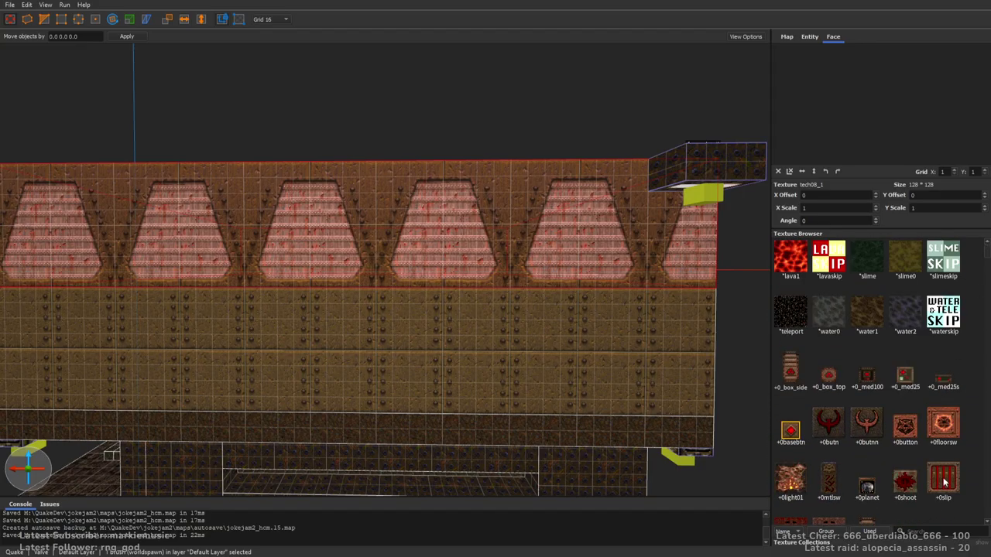
{"action": "left_click", "coordinate": [944, 482]}
{"action": "mouse_move", "coordinate": [531, 249]}
{"action": "right_mouse_down"}
{"action": "mouse_move", "coordinate": [473, 256]}
{"action": "mouse_move", "coordinate": [545, 244]}
{"action": "mouse_move", "coordinate": [740, 246]}
{"action": "right_mouse_up"}
{"action": "right_click_drag", "start_coordinate": [465, 220], "coordinate": [507, 224]}
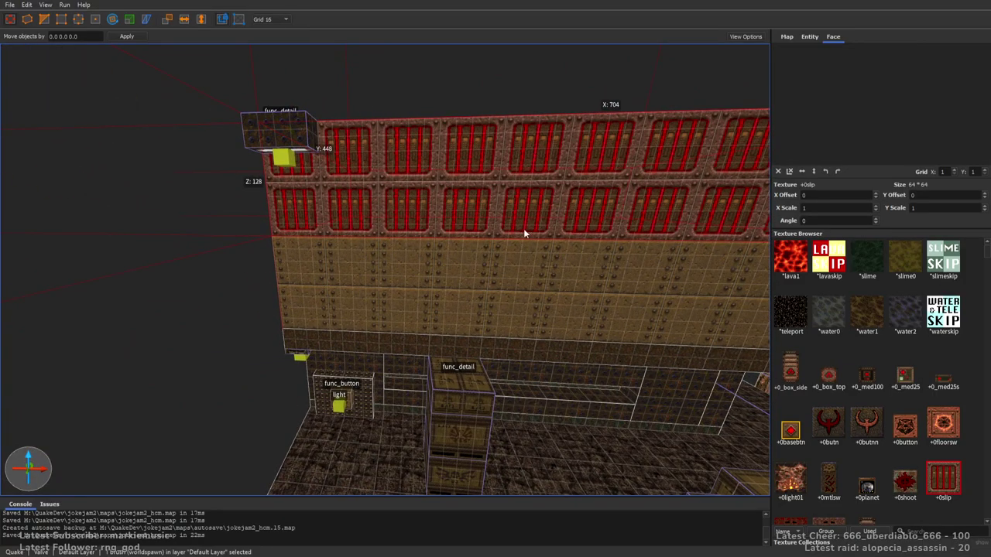
{"action": "key", "text": "Escape"}
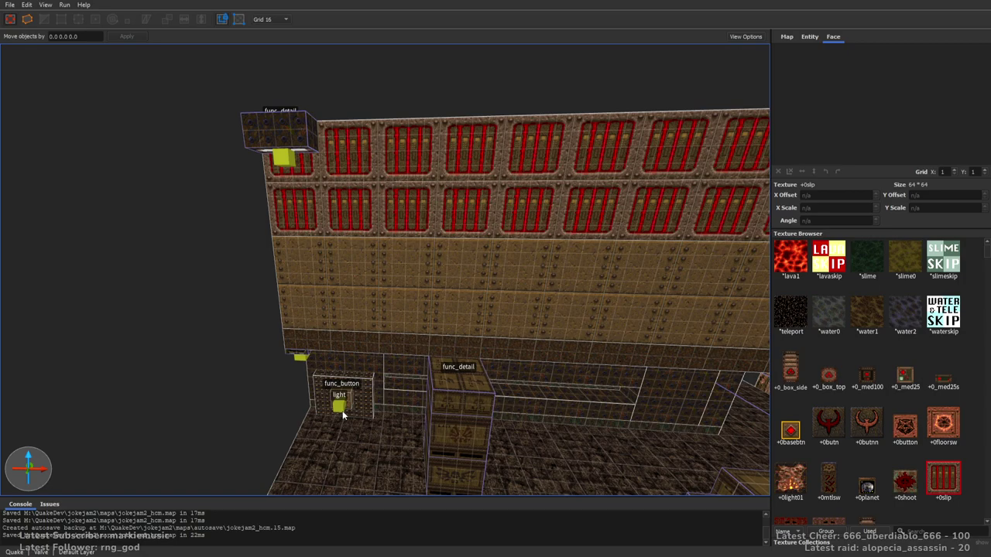
Paste a light beside the red upper wall on grid 8 and copy it 64 units along the wall
{"action": "key", "text": "w"}
{"action": "right_click_drag", "start_coordinate": [444, 291], "coordinate": [378, 285]}
{"action": "key", "text": "ctrl+v"}
{"action": "key", "text": "4"}
{"action": "left_click_drag", "start_coordinate": [350, 285], "coordinate": [253, 274]}
{"action": "right_click_drag", "start_coordinate": [352, 319], "coordinate": [304, 339]}
{"action": "key", "text": "q"}
{"action": "left_click_drag", "start_coordinate": [278, 318], "coordinate": [373, 313]}
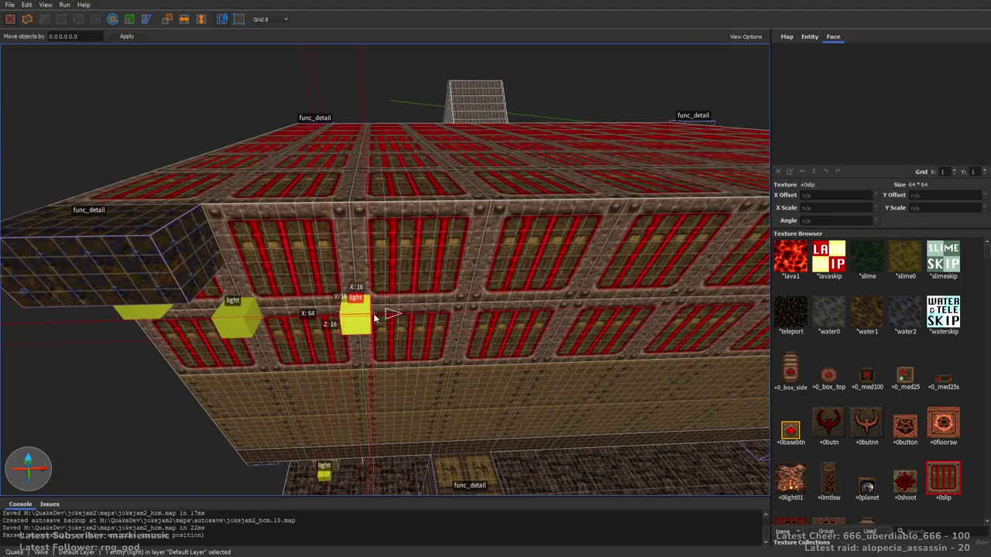
Duplicate the lights at regular intervals along the full length of the building's long red wall
{"action": "key", "text": "d"}
{"action": "left_click_drag", "start_coordinate": [239, 334], "coordinate": [261, 327], "text": "ctrl"}
{"action": "key", "text": "d"}
{"action": "left_click_drag", "start_coordinate": [147, 327], "coordinate": [353, 320], "text": "ctrl"}
{"action": "key", "text": "d"}
{"action": "left_click_drag", "start_coordinate": [124, 312], "coordinate": [343, 300], "text": "ctrl"}
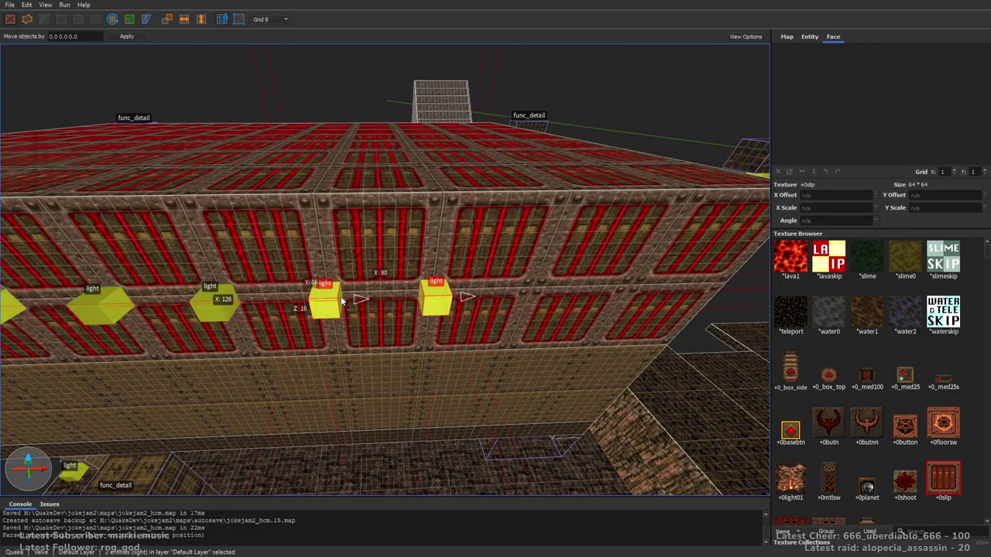
{"action": "key", "text": "d"}
{"action": "left_click_drag", "start_coordinate": [152, 301], "coordinate": [378, 295], "text": "ctrl"}
{"action": "key", "text": "d"}
{"action": "right_click_drag", "start_coordinate": [541, 297], "coordinate": [502, 299]}
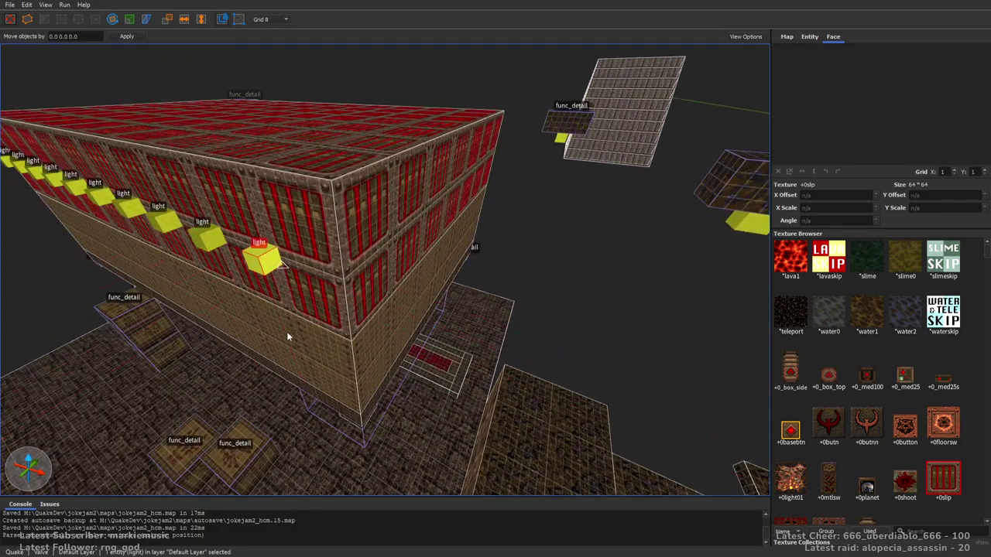
Carry the light row around the building corner and start duplicating it along the short red wall
{"action": "left_click_drag", "start_coordinate": [270, 263], "coordinate": [350, 293]}
{"action": "key", "text": "d"}
{"action": "right_click_drag", "start_coordinate": [455, 291], "coordinate": [390, 294]}
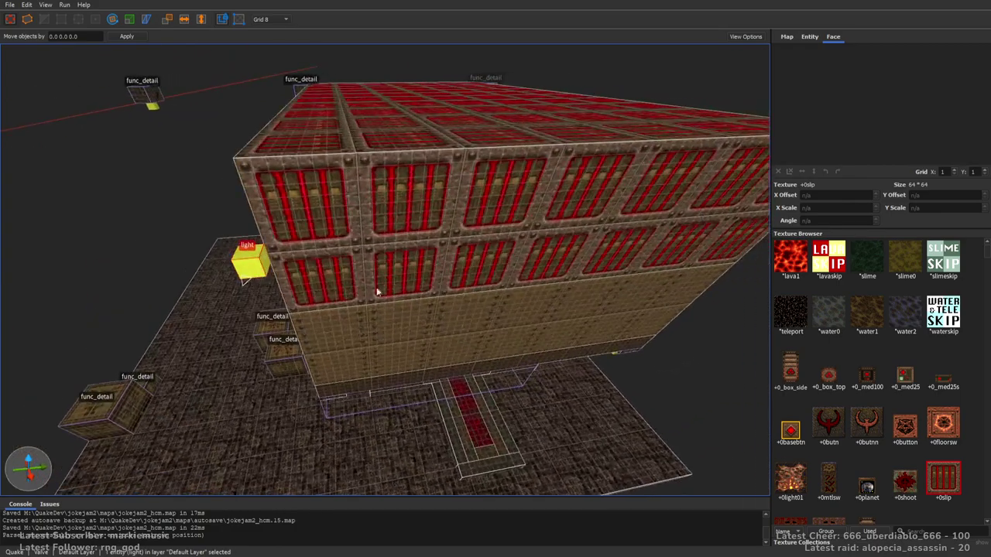
{"action": "left_click_drag", "start_coordinate": [257, 264], "coordinate": [370, 258], "text": "ctrl"}
{"action": "key", "text": "d"}
{"action": "right_click_drag", "start_coordinate": [486, 273], "coordinate": [399, 267]}
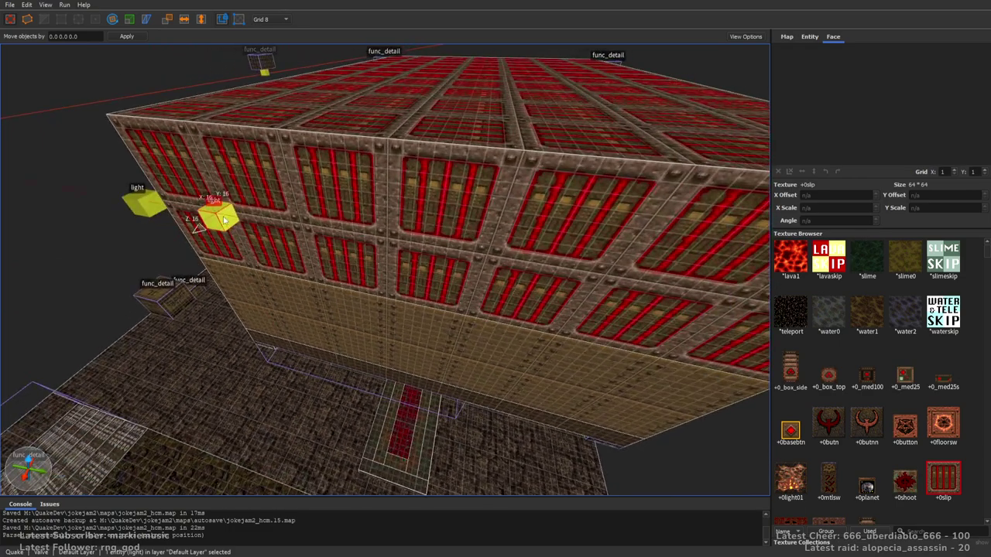
Continue duplicating the light along the short red wall up to the next building corner
{"action": "key", "text": "d"}
{"action": "left_click_drag", "start_coordinate": [166, 235], "coordinate": [328, 271], "text": "ctrl"}
{"action": "key", "text": "d"}
{"action": "left_click_drag", "start_coordinate": [184, 266], "coordinate": [410, 313], "text": "ctrl"}
{"action": "key", "text": "d"}
{"action": "left_click_drag", "start_coordinate": [204, 311], "coordinate": [341, 344], "text": "ctrl"}
{"action": "key", "text": "d"}
{"action": "right_click_drag", "start_coordinate": [422, 342], "coordinate": [289, 314]}
{"action": "right_click_drag", "start_coordinate": [361, 286], "coordinate": [198, 286]}
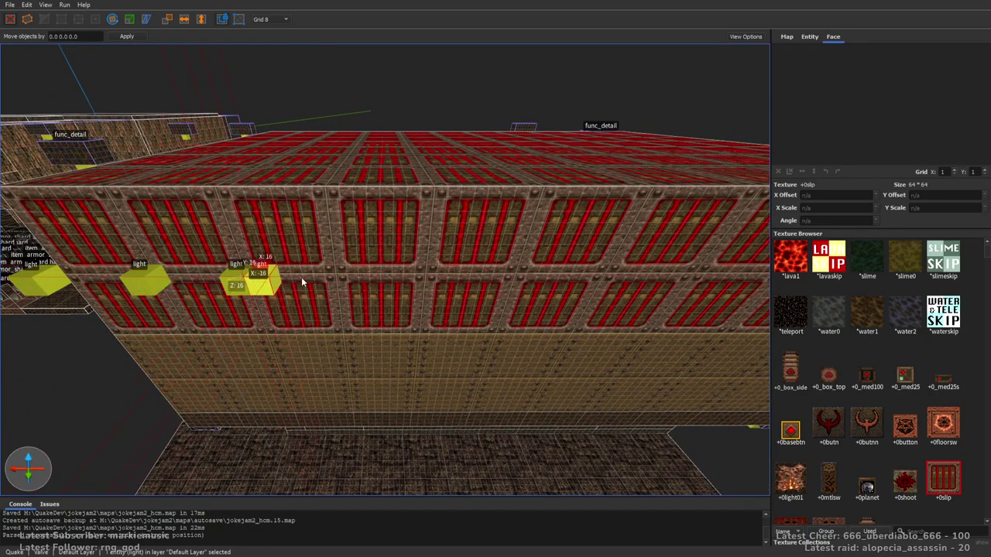
Duplicate the light along the opposite long red wall up to the corner fixture, and save the map
{"action": "key", "text": "d"}
{"action": "left_click_drag", "start_coordinate": [114, 282], "coordinate": [223, 279], "text": "ctrl"}
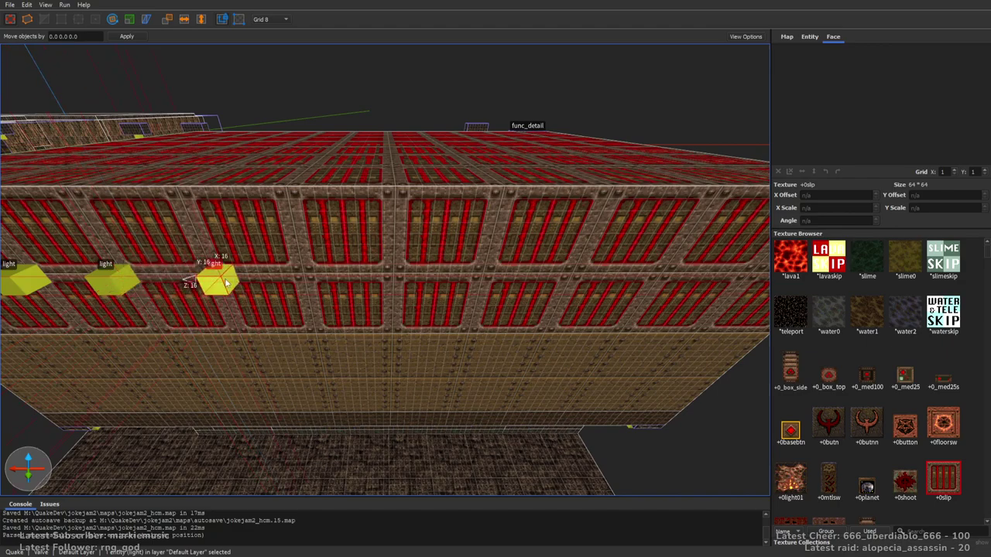
{"action": "key", "text": "d"}
{"action": "left_click_drag", "start_coordinate": [82, 283], "coordinate": [265, 282], "text": "ctrl"}
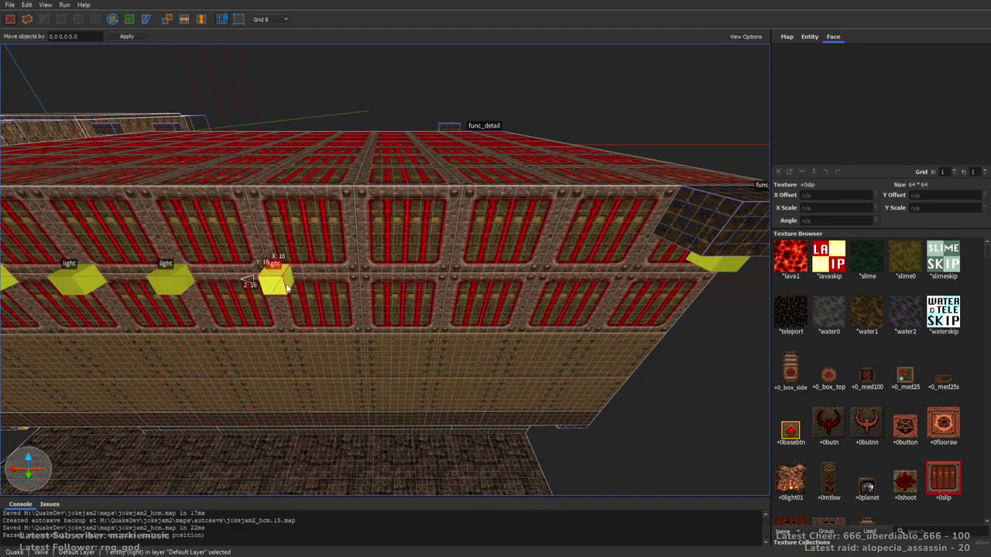
{"action": "left_click_drag", "start_coordinate": [184, 284], "coordinate": [369, 285], "text": "ctrl"}
{"action": "key", "text": "d"}
{"action": "left_click_drag", "start_coordinate": [155, 278], "coordinate": [389, 285]}
{"action": "key", "text": "Escape"}
{"action": "key", "text": "ctrl+s"}
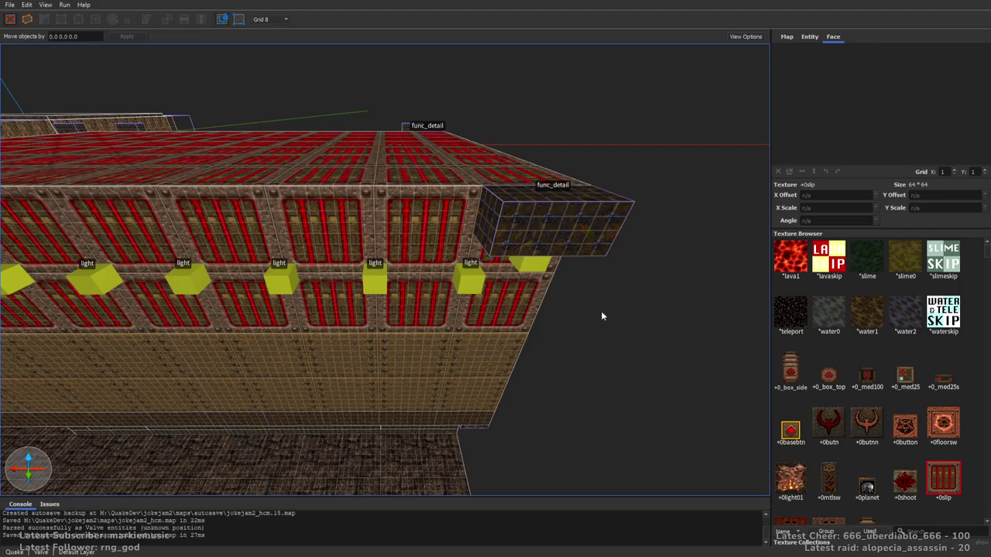
Duplicate the lower func_detail crate of the stack and move the copy out past the building's low wall
{"action": "key", "text": "a"}
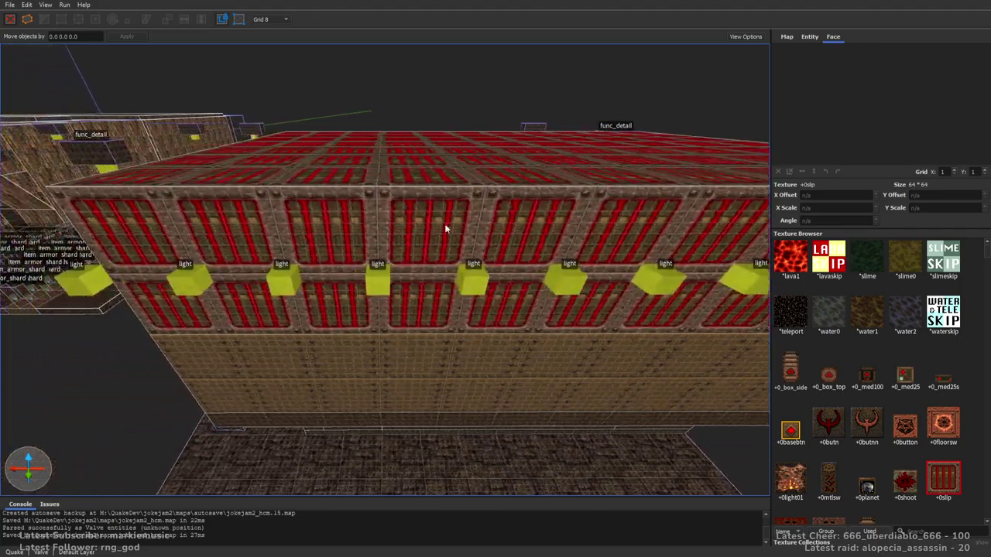
{"action": "right_click_drag", "start_coordinate": [426, 231], "coordinate": [431, 284]}
{"action": "key", "text": "w"}
{"action": "key", "text": "s"}
{"action": "key", "text": "w"}
{"action": "key", "text": "w"}
{"action": "key", "text": "w"}
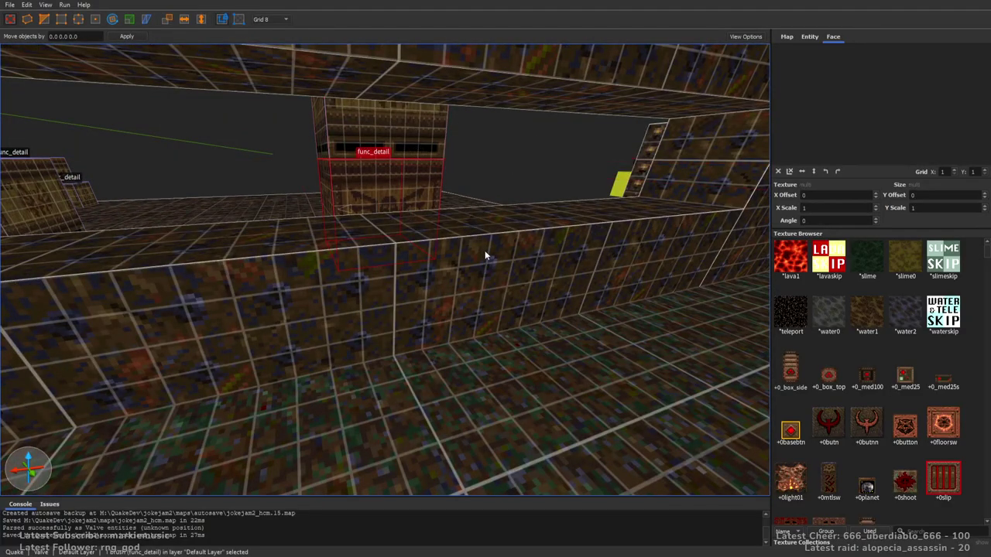
{"action": "right_click_drag", "start_coordinate": [483, 254], "coordinate": [627, 271]}
{"action": "key", "text": "d"}
{"action": "left_click_drag", "start_coordinate": [101, 311], "coordinate": [540, 270]}
{"action": "key", "text": "Right"}
{"action": "key", "text": "w"}
{"action": "key", "text": "a"}
Place the crate copy at the floor's edge behind the building and lower it onto the floor
{"action": "right_click_drag", "start_coordinate": [472, 299], "coordinate": [531, 319]}
{"action": "key", "text": "w"}
{"action": "key", "text": "d"}
{"action": "key", "text": "w"}
{"action": "key", "text": "d"}
{"action": "left_click_drag", "start_coordinate": [304, 217], "coordinate": [479, 364]}
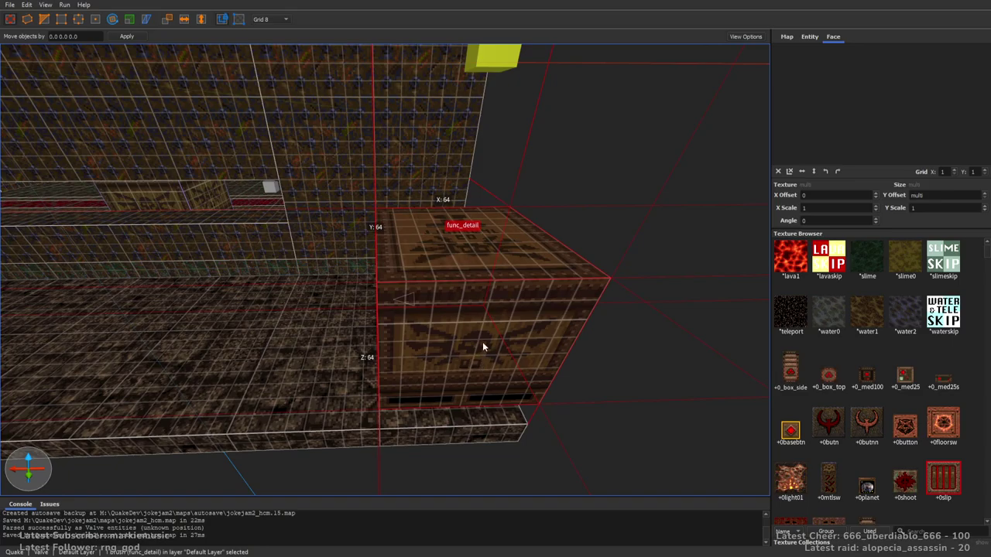
{"action": "key", "text": "Page_Down"}
{"action": "key", "text": "Page_Down"}
{"action": "key", "text": "a"}
{"action": "right_click_drag", "start_coordinate": [476, 347], "coordinate": [574, 311]}
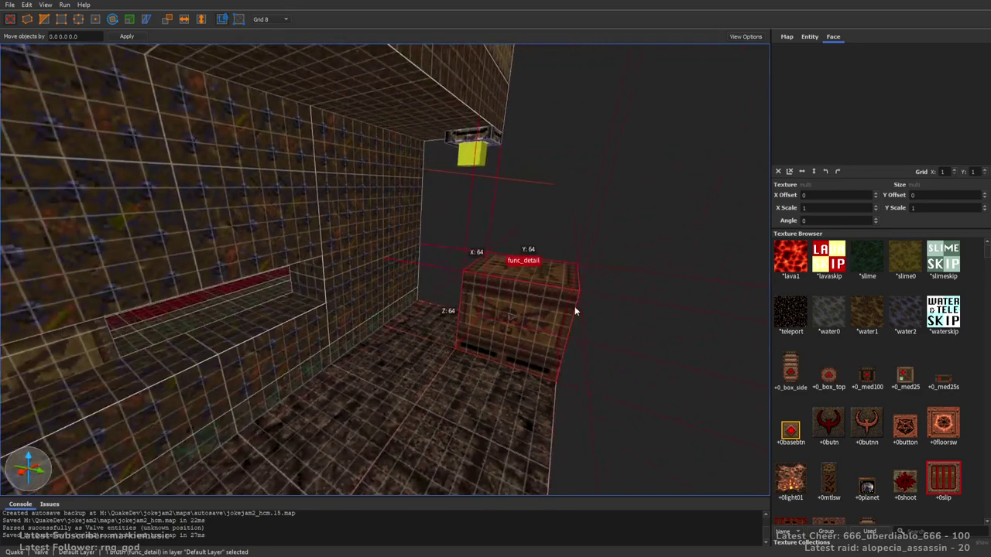
Deselect the crate, save the map and look over the building from outside
{"action": "key", "text": "Escape"}
{"action": "key", "text": "s"}
{"action": "mouse_move", "coordinate": [492, 306]}
{"action": "right_mouse_down"}
{"action": "mouse_move", "coordinate": [441, 292]}
{"action": "mouse_move", "coordinate": [531, 285]}
{"action": "mouse_move", "coordinate": [452, 249]}
{"action": "mouse_move", "coordinate": [399, 248]}
{"action": "mouse_move", "coordinate": [392, 301]}
{"action": "mouse_move", "coordinate": [425, 334]}
{"action": "mouse_move", "coordinate": [510, 335]}
{"action": "mouse_move", "coordinate": [567, 311]}
{"action": "mouse_move", "coordinate": [427, 277]}
{"action": "mouse_move", "coordinate": [275, 267]}
{"action": "right_mouse_up"}
{"action": "key", "text": "a"}
{"action": "key", "text": "w"}
{"action": "key", "text": "a"}
{"action": "key", "text": "w"}
{"action": "key", "text": "s"}
{"action": "key", "text": "d"}
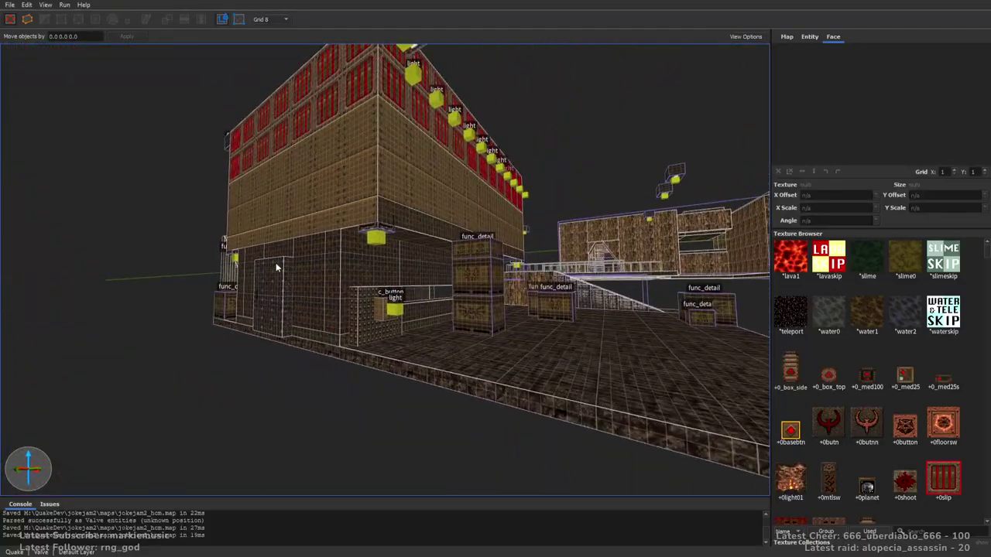
{"action": "key", "text": "d"}
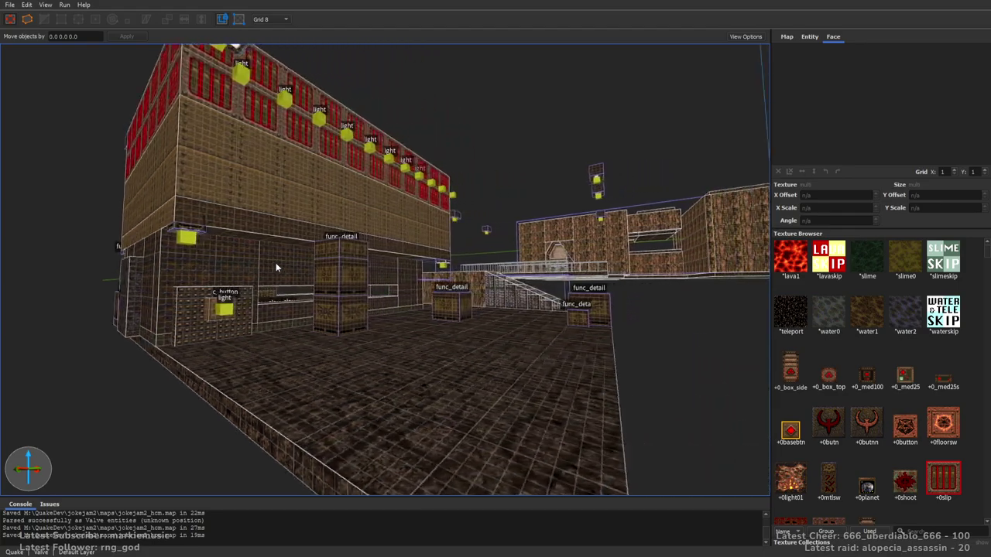
Limit the texture browser to the textures used in the map
{"action": "left_click", "coordinate": [881, 531]}
{"action": "mouse_move", "coordinate": [536, 299]}
{"action": "right_mouse_down"}
{"action": "mouse_move", "coordinate": [567, 297]}
{"action": "mouse_move", "coordinate": [545, 302]}
{"action": "mouse_move", "coordinate": [568, 335]}
{"action": "mouse_move", "coordinate": [683, 376]}
{"action": "mouse_move", "coordinate": [632, 345]}
{"action": "mouse_move", "coordinate": [456, 282]}
{"action": "mouse_move", "coordinate": [404, 249]}
{"action": "mouse_move", "coordinate": [602, 290]}
{"action": "right_mouse_up"}
{"action": "key", "text": "w"}
{"action": "key", "text": "w"}
{"action": "key", "text": "s"}
{"action": "key", "text": "w"}
{"action": "key", "text": "a"}
{"action": "left_click", "coordinate": [607, 291]}
{"action": "mouse_move", "coordinate": [660, 317]}
{"action": "left_mouse_down", "text": "ctrl+shift"}
{"action": "mouse_move", "coordinate": [664, 333]}
{"action": "mouse_move", "coordinate": [42, 298]}
{"action": "left_mouse_up", "text": "ctrl+shift"}
{"action": "key", "text": "Escape"}
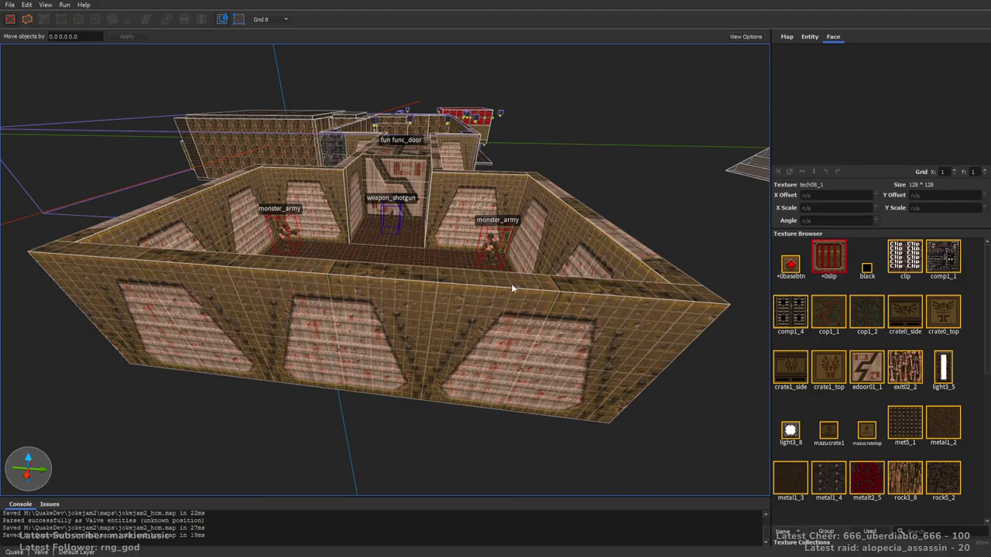
Draw a 256 × 384 × 16 metal1_3 roof slab on grid 16 over the monster_army room and raise it onto the walls
{"action": "key", "text": "w"}
{"action": "right_click_drag", "start_coordinate": [480, 242], "coordinate": [475, 335]}
{"action": "key", "text": "s"}
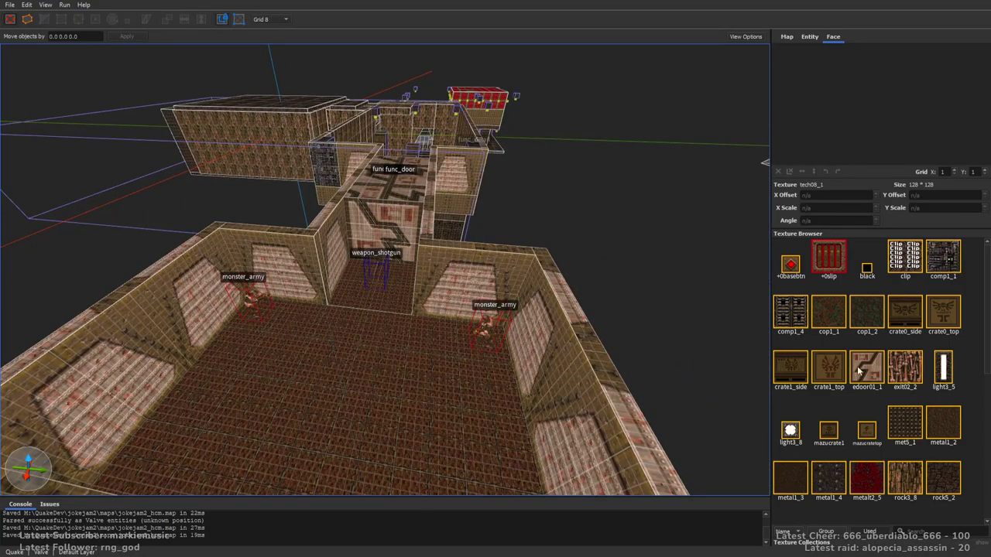
{"action": "left_click", "coordinate": [833, 315]}
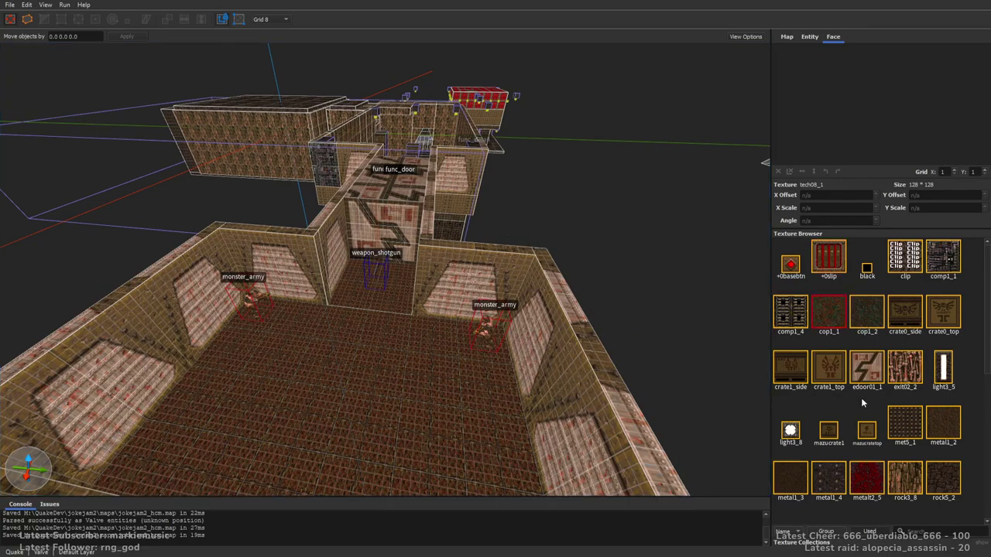
{"action": "scroll", "coordinate": [860, 397], "scroll_direction": "down", "scroll_amount": 3}
{"action": "right_click_drag", "start_coordinate": [476, 218], "coordinate": [484, 226]}
{"action": "key", "text": "s"}
{"action": "key", "text": "5"}
{"action": "mouse_move", "coordinate": [579, 186]}
{"action": "left_mouse_down"}
{"action": "mouse_move", "coordinate": [197, 288]}
{"action": "mouse_move", "coordinate": [124, 348]}
{"action": "left_mouse_up"}
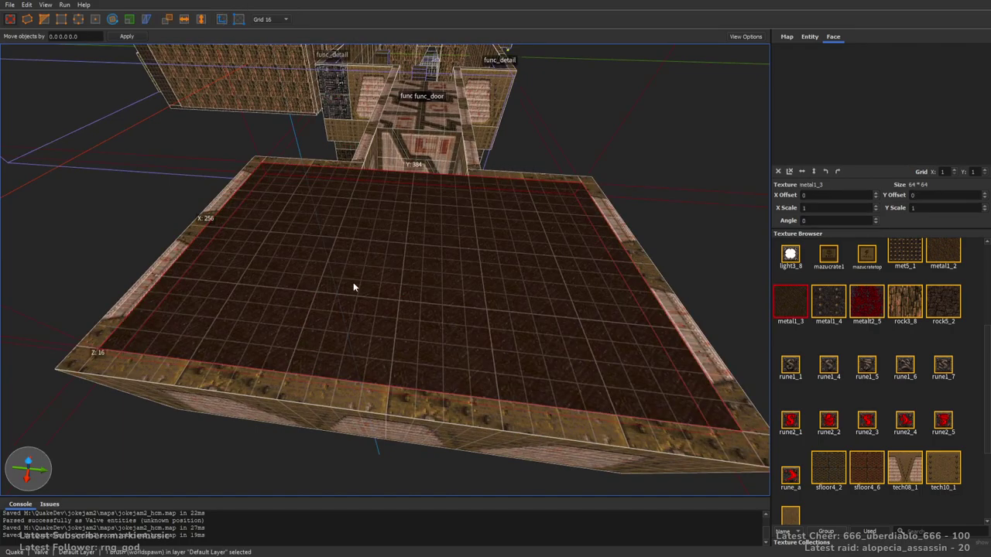
{"action": "key", "text": "Page_Up"}
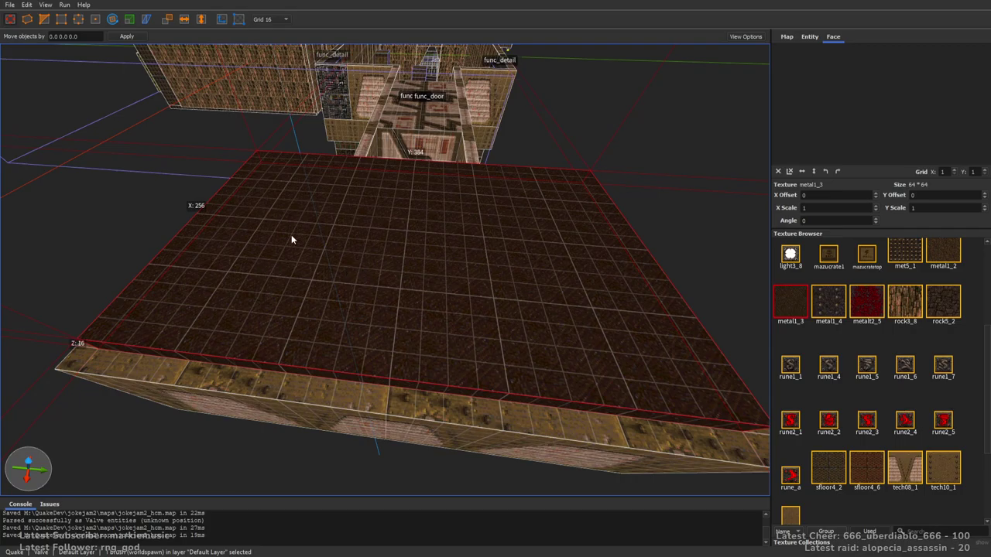
{"action": "key", "text": "w"}
{"action": "mouse_move", "coordinate": [356, 213]}
{"action": "right_mouse_down"}
{"action": "mouse_move", "coordinate": [372, 202]}
{"action": "mouse_move", "coordinate": [468, 210]}
{"action": "mouse_move", "coordinate": [472, 190]}
{"action": "right_mouse_up"}
{"action": "key", "text": "Escape"}
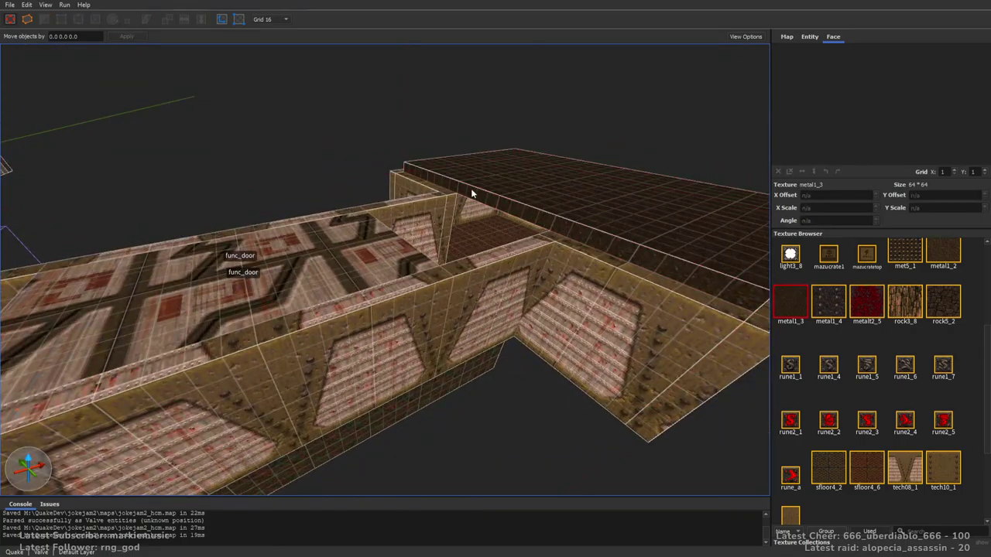
Draw a metal1_3 roof slab over the func_door corridor between the two rooms
{"action": "key", "text": "a"}
{"action": "key", "text": "s"}
{"action": "mouse_move", "coordinate": [465, 188]}
{"action": "left_mouse_down"}
{"action": "mouse_move", "coordinate": [407, 264]}
{"action": "mouse_move", "coordinate": [438, 331]}
{"action": "mouse_move", "coordinate": [466, 320]}
{"action": "left_mouse_up"}
{"action": "key", "text": "a"}
{"action": "mouse_move", "coordinate": [466, 320]}
{"action": "right_mouse_down"}
{"action": "mouse_move", "coordinate": [481, 282]}
{"action": "mouse_move", "coordinate": [552, 277]}
{"action": "right_mouse_up"}
{"action": "key", "text": "w"}
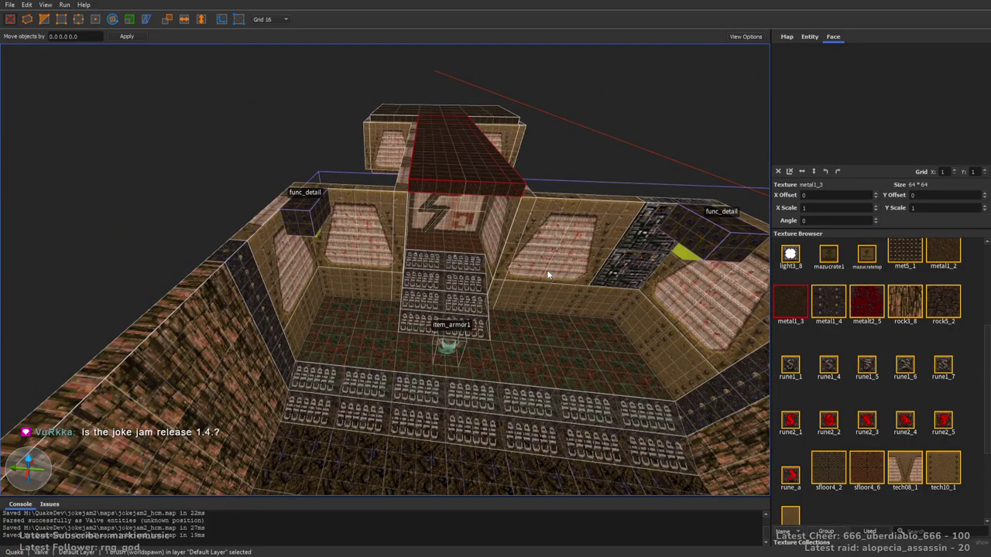
{"action": "scroll", "coordinate": [547, 269], "scroll_direction": "up", "scroll_amount": 2}
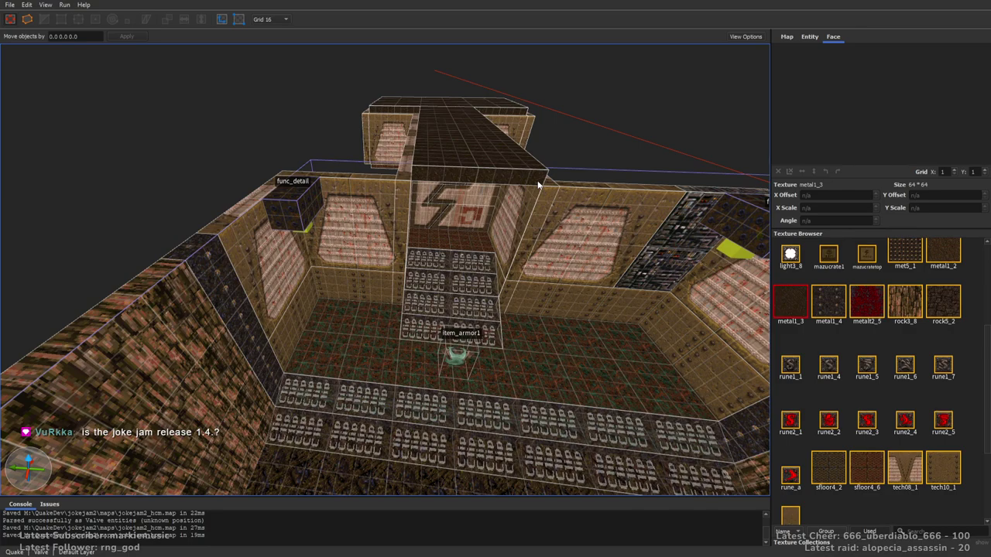
Draw a metal1_3 roof slab 128 by 448 units over the item_armor1 room
{"action": "mouse_move", "coordinate": [537, 183]}
{"action": "left_mouse_down"}
{"action": "mouse_move", "coordinate": [183, 247]}
{"action": "mouse_move", "coordinate": [229, 224]}
{"action": "mouse_move", "coordinate": [413, 251]}
{"action": "left_mouse_up"}
{"action": "key", "text": "s"}
{"action": "key", "text": "d"}
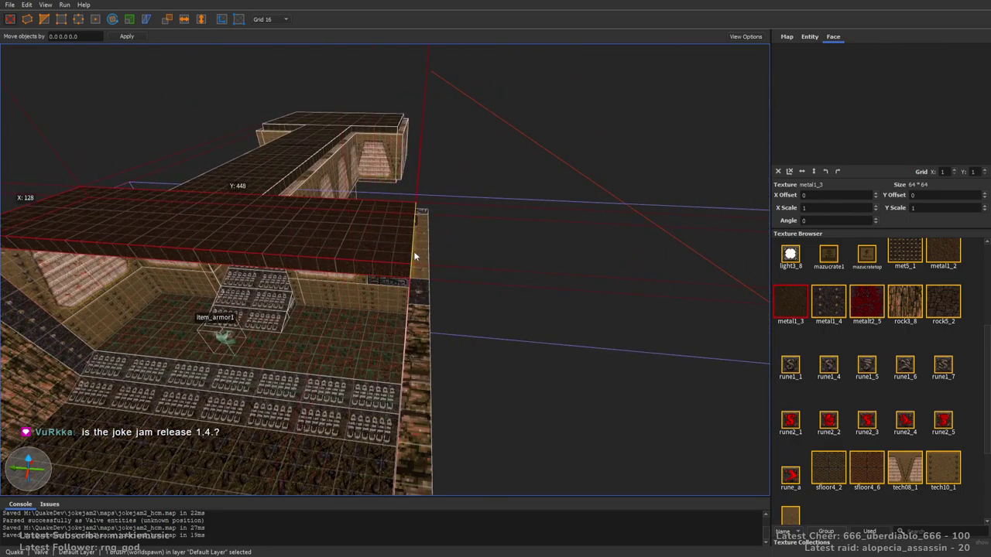
{"action": "key", "text": "a"}
{"action": "right_click_drag", "start_coordinate": [423, 256], "coordinate": [495, 243]}
Extrude a new beam from the armor room roof's open edge and texture it with metal1_4
{"action": "left_click_drag", "start_coordinate": [452, 222], "coordinate": [473, 239], "text": "ctrl+shift"}
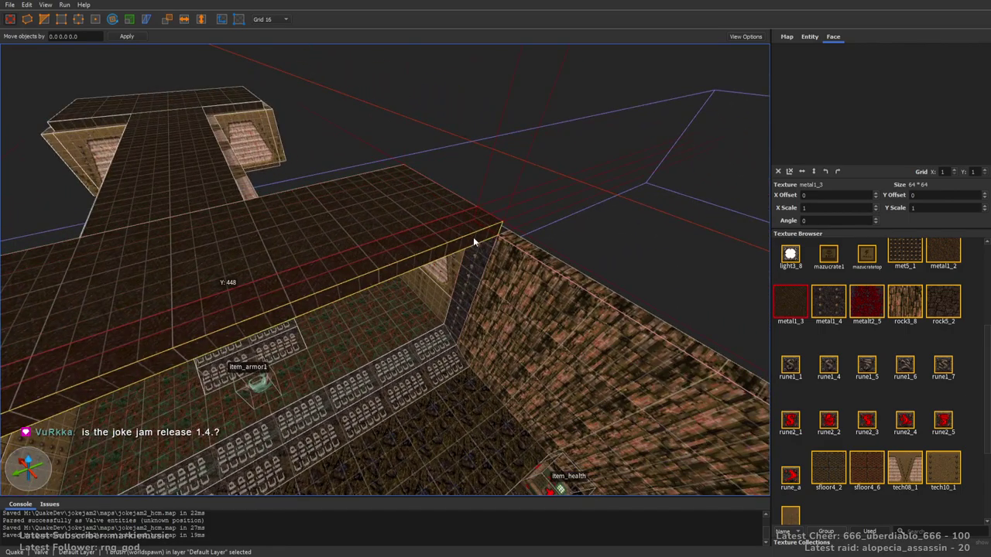
{"action": "left_click", "coordinate": [828, 309]}
{"action": "key", "text": "w"}
{"action": "mouse_move", "coordinate": [496, 239]}
{"action": "right_mouse_down"}
{"action": "mouse_move", "coordinate": [497, 270]}
{"action": "mouse_move", "coordinate": [521, 161]}
{"action": "mouse_move", "coordinate": [531, 250]}
{"action": "mouse_move", "coordinate": [531, 222]}
{"action": "mouse_move", "coordinate": [563, 232]}
{"action": "mouse_move", "coordinate": [455, 227]}
{"action": "mouse_move", "coordinate": [469, 227]}
{"action": "mouse_move", "coordinate": [468, 248]}
{"action": "right_mouse_up"}
{"action": "key", "text": "Escape"}
Raise the rock3_8 side walls of the open area in front of the armor room
{"action": "key", "text": "s"}
{"action": "key", "text": "w"}
{"action": "key", "text": "w"}
{"action": "key", "text": "s"}
{"action": "left_click", "coordinate": [476, 237]}
{"action": "left_click_drag", "start_coordinate": [429, 194], "coordinate": [427, 143], "text": "shift"}
{"action": "mouse_move", "coordinate": [428, 142]}
{"action": "right_mouse_down"}
{"action": "mouse_move", "coordinate": [459, 204]}
{"action": "mouse_move", "coordinate": [395, 281]}
{"action": "mouse_move", "coordinate": [458, 258]}
{"action": "mouse_move", "coordinate": [543, 296]}
{"action": "right_mouse_up"}
{"action": "left_click", "coordinate": [395, 281]}
{"action": "key", "text": "s"}
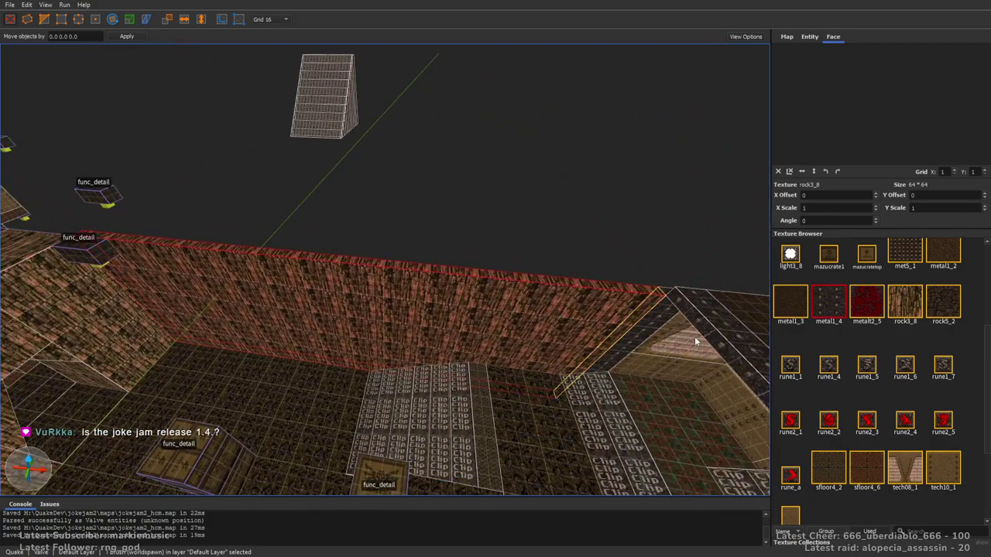
{"action": "left_click_drag", "start_coordinate": [417, 284], "coordinate": [463, 182]}
{"action": "right_click_drag", "start_coordinate": [463, 184], "coordinate": [462, 228]}
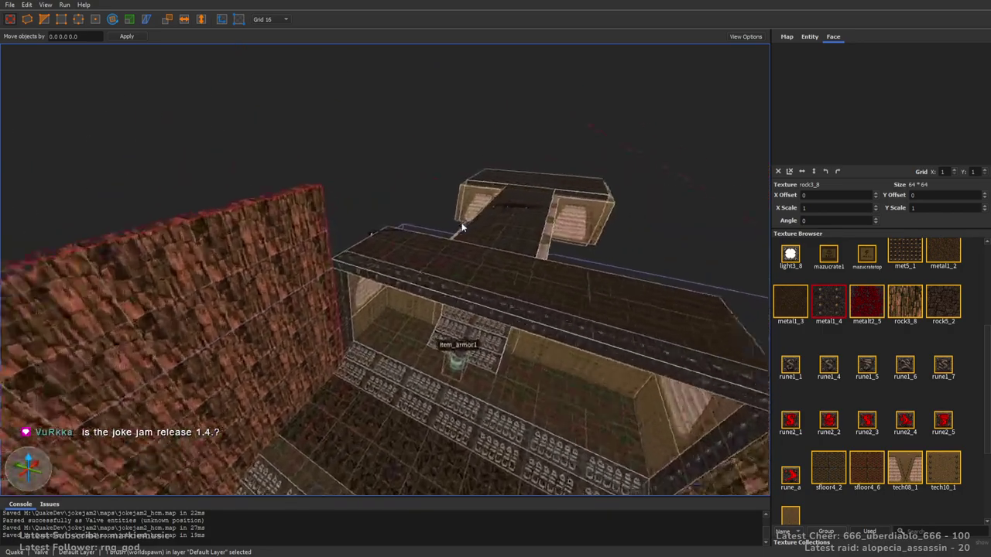
Extrude a 112-unit-high wall upward from the metal beam over the armor room opening and texture it with rock3_8
{"action": "key", "text": "w"}
{"action": "left_click", "coordinate": [382, 289]}
{"action": "left_click_drag", "start_coordinate": [392, 276], "coordinate": [405, 163], "text": "shift"}
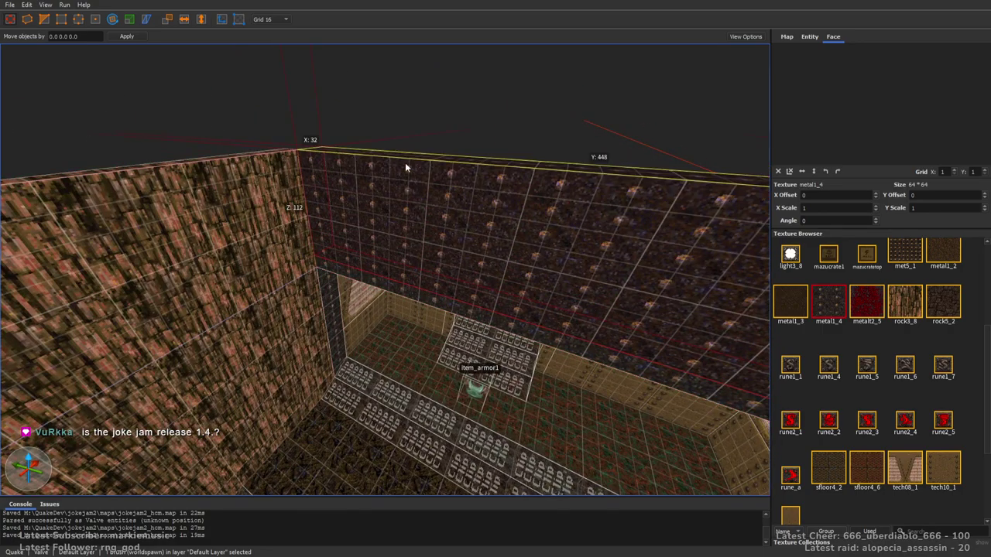
{"action": "left_click", "coordinate": [911, 293]}
{"action": "right_click_drag", "start_coordinate": [457, 279], "coordinate": [546, 287], "text": "alt"}
{"action": "key", "text": "Escape"}
Raise the stepped rock side wall and build a 128 × 272 × 128 rock3_8 block above the health items' side
{"action": "mouse_move", "coordinate": [480, 289]}
{"action": "right_mouse_down"}
{"action": "mouse_move", "coordinate": [473, 338]}
{"action": "mouse_move", "coordinate": [482, 223]}
{"action": "mouse_move", "coordinate": [499, 236]}
{"action": "mouse_move", "coordinate": [577, 241]}
{"action": "mouse_move", "coordinate": [516, 262]}
{"action": "mouse_move", "coordinate": [557, 313]}
{"action": "mouse_move", "coordinate": [614, 341]}
{"action": "right_mouse_up"}
{"action": "key", "text": "w"}
{"action": "key", "text": "s"}
{"action": "right_click_drag", "start_coordinate": [461, 310], "coordinate": [647, 314], "text": "alt"}
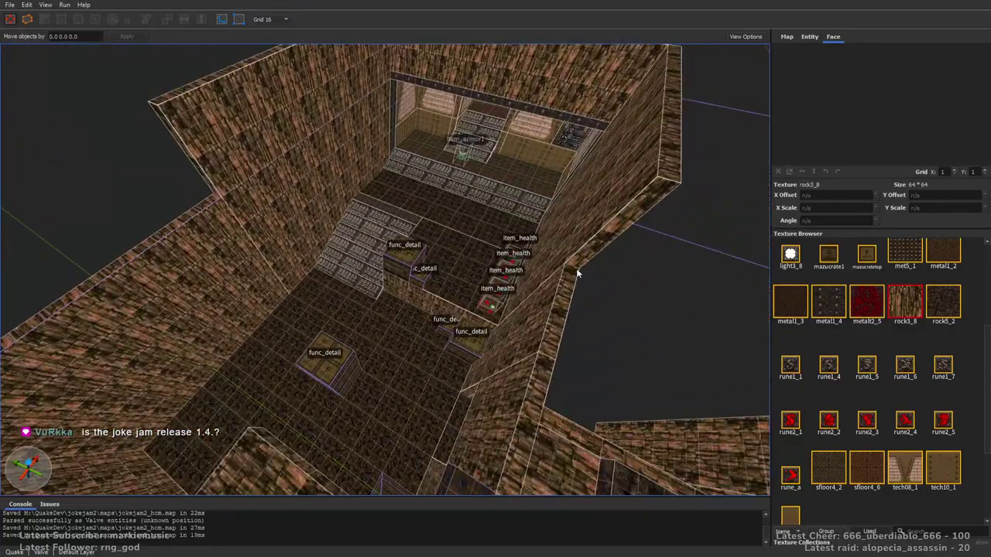
{"action": "left_click_drag", "start_coordinate": [549, 264], "coordinate": [594, 184], "text": "shift"}
{"action": "mouse_move", "coordinate": [594, 184]}
{"action": "right_mouse_down", "text": "alt"}
{"action": "mouse_move", "coordinate": [513, 219]}
{"action": "mouse_move", "coordinate": [522, 265]}
{"action": "right_mouse_up", "text": "alt"}
{"action": "mouse_move", "coordinate": [455, 283]}
{"action": "left_mouse_down", "text": "shift"}
{"action": "mouse_move", "coordinate": [473, 371]}
{"action": "mouse_move", "coordinate": [465, 351]}
{"action": "left_mouse_up", "text": "shift"}
{"action": "mouse_move", "coordinate": [465, 351]}
{"action": "right_mouse_down"}
{"action": "mouse_move", "coordinate": [474, 392]}
{"action": "mouse_move", "coordinate": [464, 372]}
{"action": "right_mouse_up"}
{"action": "key", "text": "a"}
{"action": "key", "text": "w"}
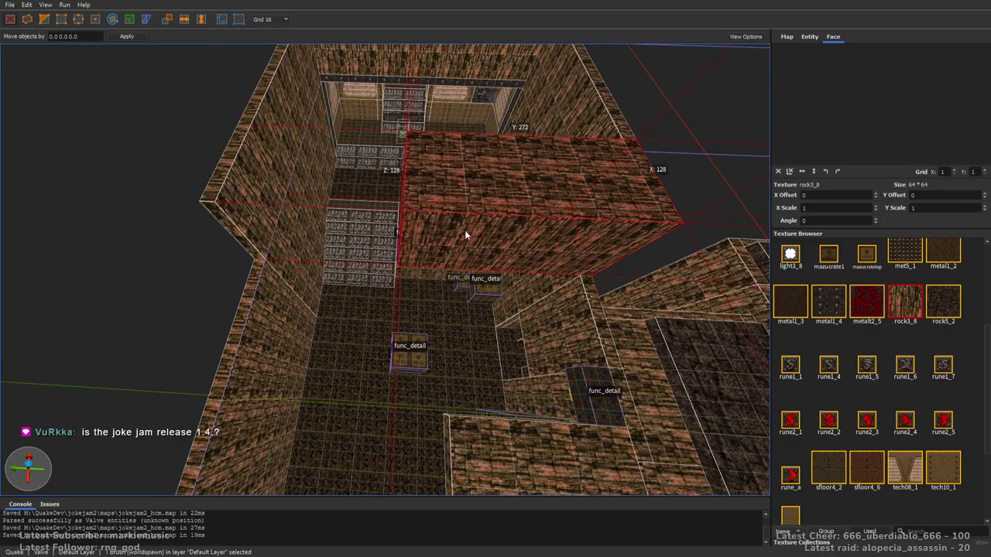
Extrude a 32-unit-thick brush from the rock block's face and stretch it to 480 units across the room
{"action": "left_click_drag", "start_coordinate": [465, 235], "coordinate": [469, 252], "text": "ctrl+shift"}
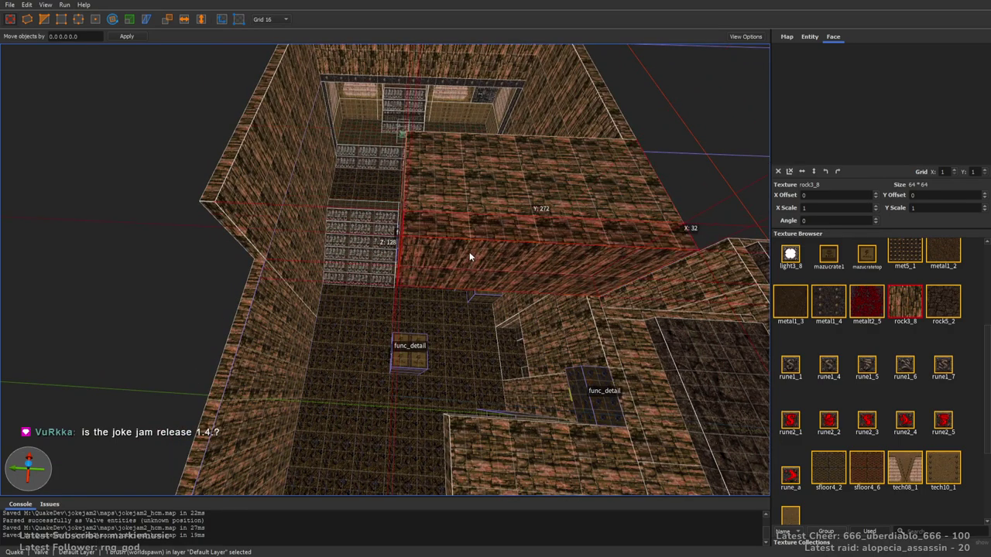
{"action": "left_click_drag", "start_coordinate": [312, 250], "coordinate": [101, 243], "text": "shift"}
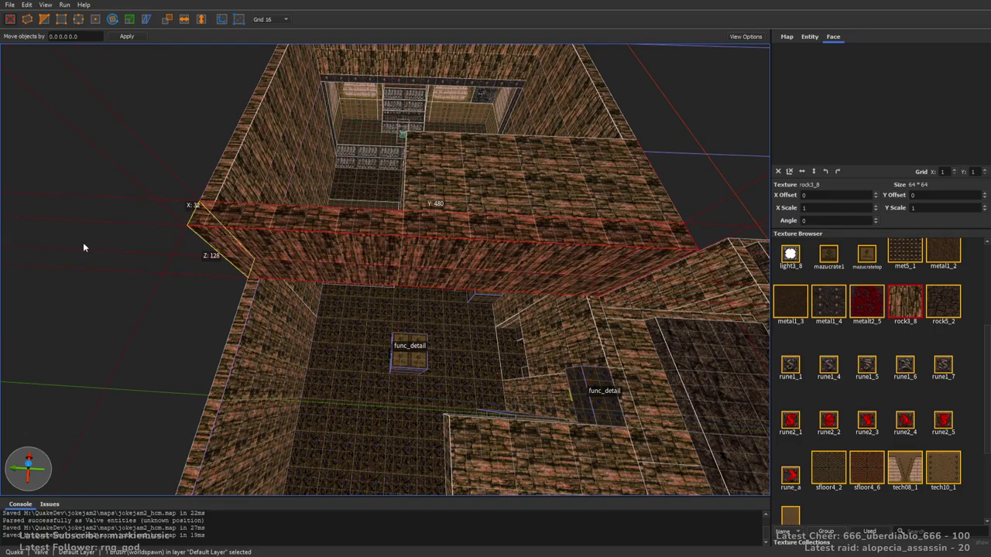
{"action": "key", "text": "w"}
{"action": "mouse_move", "coordinate": [69, 243]}
{"action": "right_mouse_down"}
{"action": "mouse_move", "coordinate": [334, 258]}
{"action": "mouse_move", "coordinate": [411, 130]}
{"action": "mouse_move", "coordinate": [394, 135]}
{"action": "right_mouse_up"}
{"action": "key", "text": "s"}
{"action": "key", "text": "Escape"}
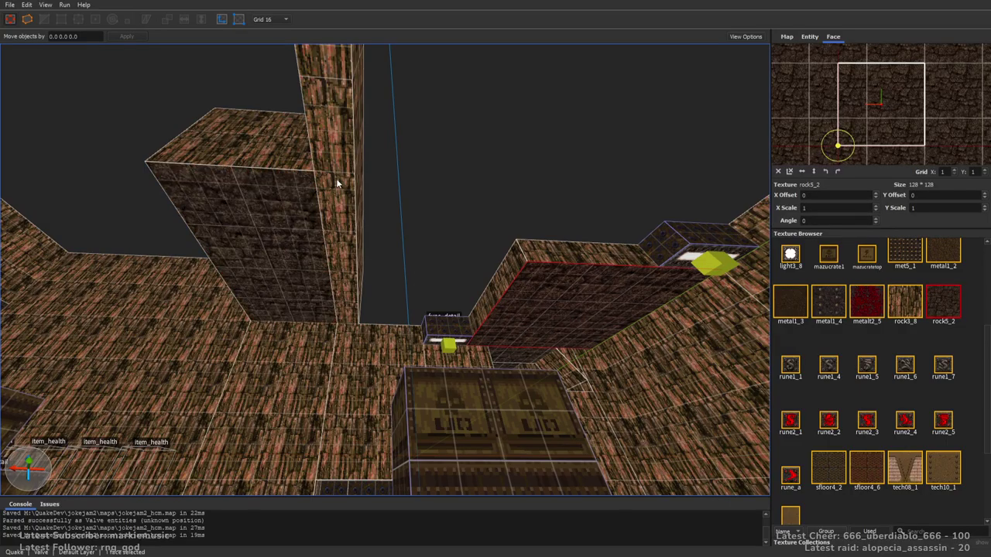
Apply the rock5_2 texture to the underside of the new spanning rock beam
{"action": "left_click", "coordinate": [336, 180], "text": "alt"}
{"action": "key", "text": "Escape"}
{"action": "key", "text": "w"}
{"action": "right_click_drag", "start_coordinate": [389, 196], "coordinate": [407, 302]}
{"action": "key", "text": "s"}
Select the overhead rock brush and pull its faces to fit it above the room
{"action": "left_click", "coordinate": [352, 274]}
{"action": "key", "text": "w"}
{"action": "key", "text": "d"}
{"action": "left_click_drag", "start_coordinate": [314, 277], "coordinate": [380, 294], "text": "shift"}
{"action": "mouse_move", "coordinate": [410, 307]}
{"action": "right_mouse_down"}
{"action": "mouse_move", "coordinate": [462, 261]}
{"action": "mouse_move", "coordinate": [377, 279]}
{"action": "right_mouse_up"}
{"action": "left_click_drag", "start_coordinate": [400, 245], "coordinate": [358, 340], "text": "shift"}
{"action": "key", "text": "w"}
{"action": "mouse_move", "coordinate": [358, 340]}
{"action": "right_mouse_down"}
{"action": "mouse_move", "coordinate": [413, 328]}
{"action": "mouse_move", "coordinate": [431, 261]}
{"action": "mouse_move", "coordinate": [517, 199]}
{"action": "mouse_move", "coordinate": [537, 221]}
{"action": "mouse_move", "coordinate": [597, 237]}
{"action": "mouse_move", "coordinate": [499, 248]}
{"action": "mouse_move", "coordinate": [531, 194]}
{"action": "mouse_move", "coordinate": [504, 325]}
{"action": "mouse_move", "coordinate": [470, 273]}
{"action": "right_mouse_up"}
{"action": "key", "text": "s"}
{"action": "key", "text": "d"}
{"action": "key", "text": "Escape"}
Resize the overhead rock block beside the health items to 64 units along Y and deselect it
{"action": "key", "text": "w"}
{"action": "key", "text": "s"}
{"action": "left_click_drag", "start_coordinate": [528, 204], "coordinate": [439, 202], "text": "shift"}
{"action": "key", "text": "w"}
{"action": "mouse_move", "coordinate": [439, 202]}
{"action": "right_mouse_down"}
{"action": "mouse_move", "coordinate": [467, 164]}
{"action": "mouse_move", "coordinate": [332, 214]}
{"action": "right_mouse_up"}
{"action": "key", "text": "d"}
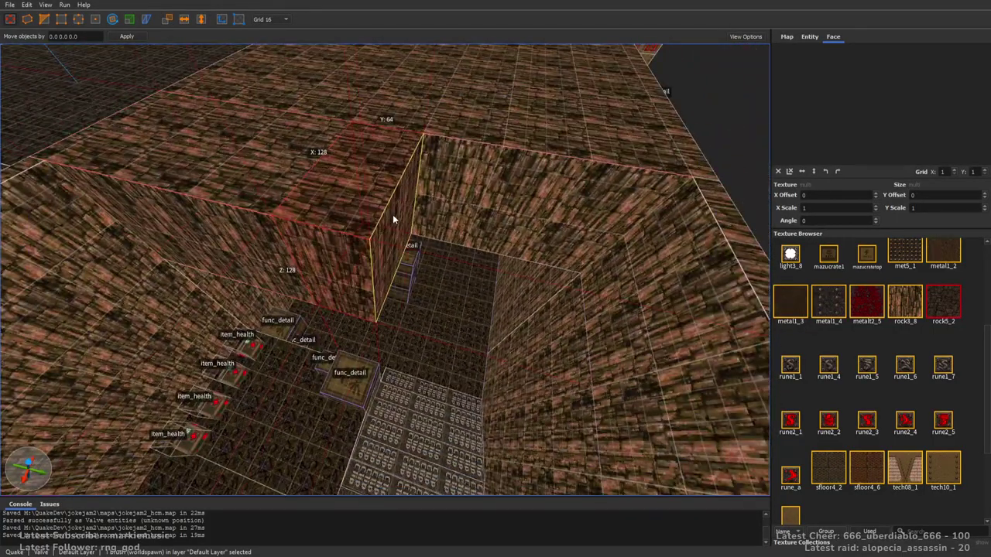
{"action": "left_click", "coordinate": [378, 288]}
{"action": "key", "text": "Escape"}
{"action": "key", "text": "Escape"}
Check the rock room from inside and select the full set of func_detail brushes around the doorway and clip ramp
{"action": "left_click", "coordinate": [383, 213]}
{"action": "key", "text": "w"}
{"action": "mouse_move", "coordinate": [382, 212]}
{"action": "right_mouse_down"}
{"action": "mouse_move", "coordinate": [421, 272]}
{"action": "mouse_move", "coordinate": [340, 204]}
{"action": "mouse_move", "coordinate": [407, 218]}
{"action": "mouse_move", "coordinate": [421, 161]}
{"action": "mouse_move", "coordinate": [382, 169]}
{"action": "mouse_move", "coordinate": [521, 203]}
{"action": "mouse_move", "coordinate": [424, 223]}
{"action": "mouse_move", "coordinate": [462, 194]}
{"action": "mouse_move", "coordinate": [447, 209]}
{"action": "mouse_move", "coordinate": [468, 210]}
{"action": "right_mouse_up"}
{"action": "key", "text": "s"}
{"action": "key", "text": "d"}
{"action": "key", "text": "a"}
{"action": "key", "text": "w"}
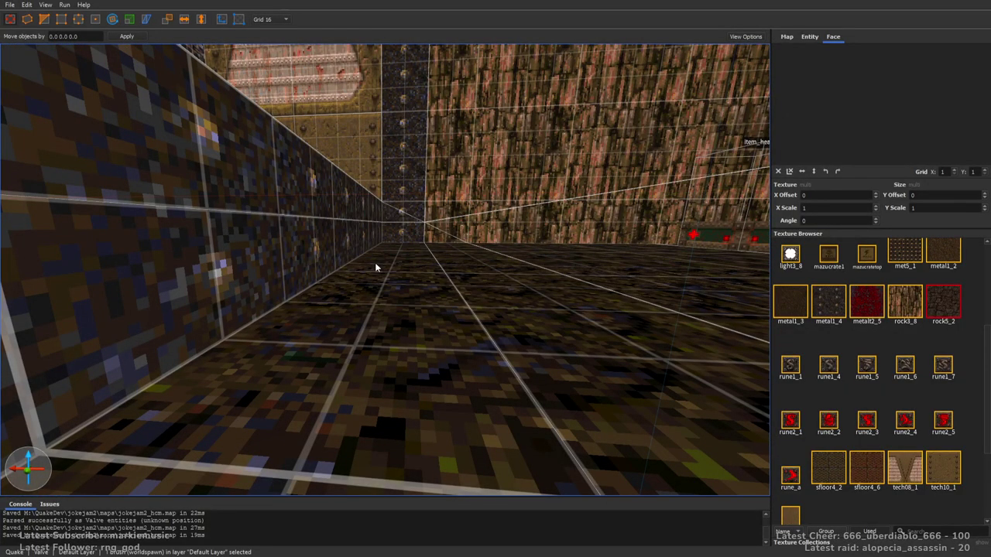
{"action": "key", "text": "s"}
{"action": "key", "text": "s"}
{"action": "mouse_move", "coordinate": [456, 418]}
{"action": "right_mouse_down"}
{"action": "mouse_move", "coordinate": [469, 318]}
{"action": "mouse_move", "coordinate": [539, 269]}
{"action": "mouse_move", "coordinate": [505, 195]}
{"action": "right_mouse_up"}
{"action": "key", "text": "Escape"}
{"action": "double_click", "coordinate": [505, 195]}
{"action": "right_click_drag", "start_coordinate": [505, 240], "coordinate": [437, 266]}
{"action": "key", "text": "d"}
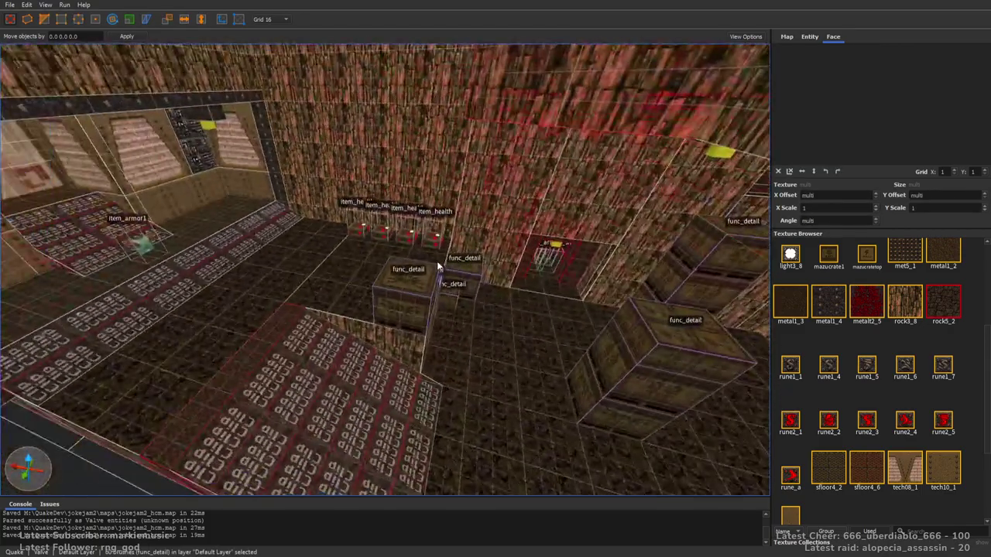
Draw a brush textured wswamp1_2 over the open top of the crate and health pack room
{"action": "right_click_drag", "start_coordinate": [304, 289], "coordinate": [382, 289]}
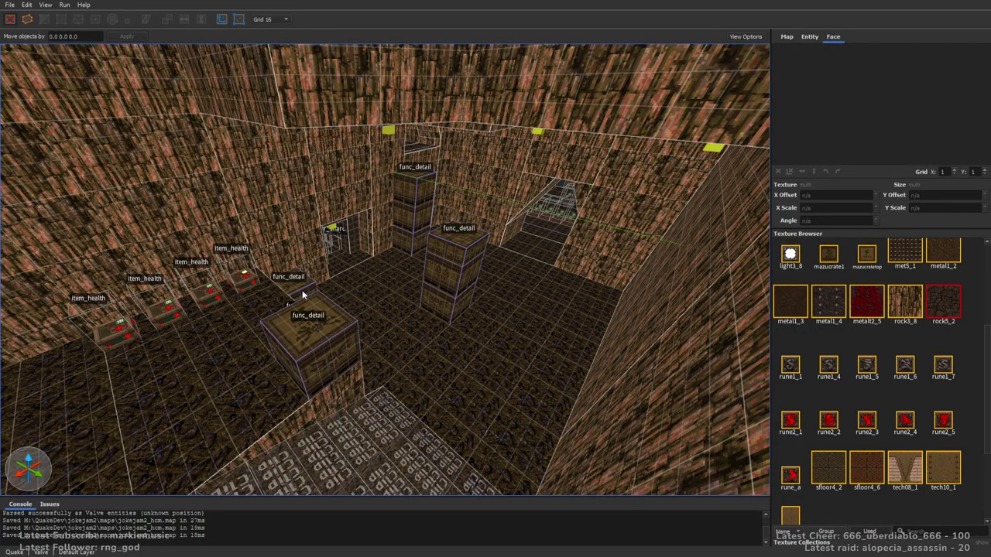
{"action": "right_click_drag", "start_coordinate": [510, 237], "coordinate": [562, 266]}
{"action": "key", "text": "s"}
{"action": "key", "text": "s"}
{"action": "key", "text": "w"}
{"action": "key", "text": "s"}
{"action": "scroll", "coordinate": [975, 372], "scroll_direction": "down", "scroll_amount": 3}
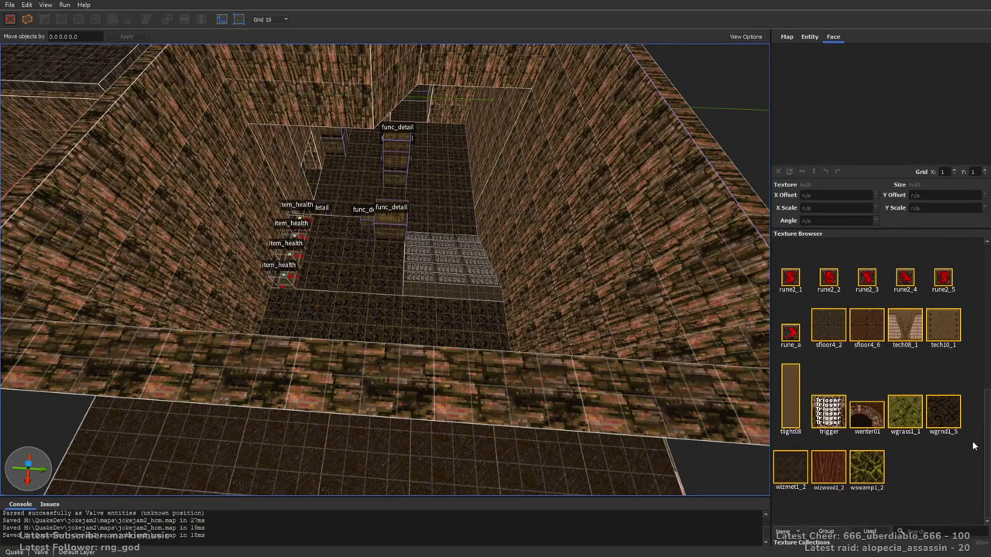
{"action": "right_click_drag", "start_coordinate": [518, 275], "coordinate": [323, 233]}
{"action": "mouse_move", "coordinate": [241, 211]}
{"action": "left_mouse_down"}
{"action": "mouse_move", "coordinate": [291, 150]}
{"action": "mouse_move", "coordinate": [433, 127]}
{"action": "left_mouse_up"}
{"action": "key", "text": "s"}
{"action": "key", "text": "d"}
{"action": "key", "text": "w"}
{"action": "mouse_move", "coordinate": [433, 127]}
{"action": "right_mouse_down"}
{"action": "mouse_move", "coordinate": [385, 112]}
{"action": "mouse_move", "coordinate": [342, 189]}
{"action": "right_mouse_up"}
Adjust the wswamp1_2 ceiling brush's height and side face to fit the room's walls, and save the map
{"action": "left_click_drag", "start_coordinate": [384, 255], "coordinate": [385, 201], "text": "shift"}
{"action": "key", "text": "s"}
{"action": "right_click_drag", "start_coordinate": [386, 200], "coordinate": [434, 219]}
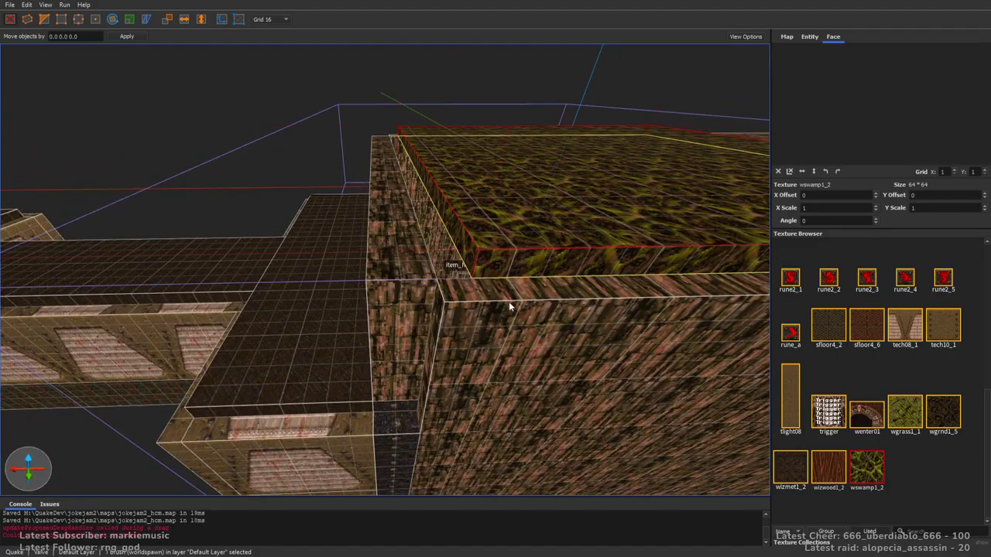
{"action": "key", "text": "d"}
{"action": "right_click_drag", "start_coordinate": [507, 261], "coordinate": [497, 259]}
{"action": "mouse_move", "coordinate": [536, 223]}
{"action": "left_mouse_down", "text": "shift"}
{"action": "mouse_move", "coordinate": [506, 223]}
{"action": "mouse_move", "coordinate": [532, 224]}
{"action": "left_mouse_up", "text": "shift"}
{"action": "key", "text": "w"}
{"action": "mouse_move", "coordinate": [532, 225]}
{"action": "right_mouse_down"}
{"action": "mouse_move", "coordinate": [500, 223]}
{"action": "mouse_move", "coordinate": [554, 122]}
{"action": "right_mouse_up"}
{"action": "key", "text": "Escape"}
{"action": "right_click_drag", "start_coordinate": [400, 151], "coordinate": [486, 191]}
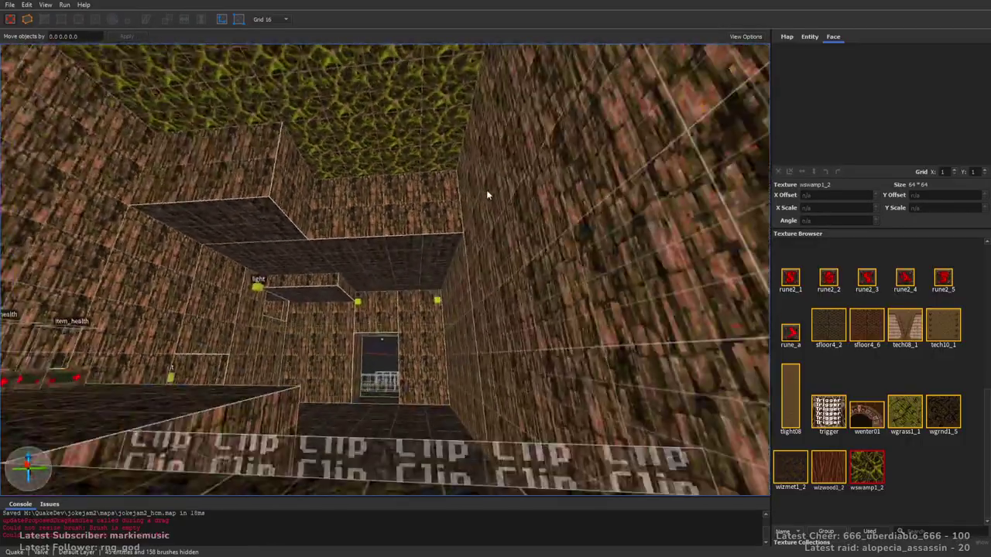
{"action": "key", "text": "ctrl+s"}
Extrude a new rock3_8 wall brush from the existing rock wall and stretch it along the armor shard floor's edge
{"action": "right_click_drag", "start_coordinate": [586, 272], "coordinate": [649, 246]}
{"action": "key", "text": "w"}
{"action": "key", "text": "w"}
{"action": "key", "text": "w"}
{"action": "right_click_drag", "start_coordinate": [540, 314], "coordinate": [509, 299]}
{"action": "left_click_drag", "start_coordinate": [422, 356], "coordinate": [397, 489], "text": "ctrl+shift"}
{"action": "left_click_drag", "start_coordinate": [263, 300], "coordinate": [442, 331], "text": "shift"}
{"action": "right_click_drag", "start_coordinate": [480, 322], "coordinate": [577, 404]}
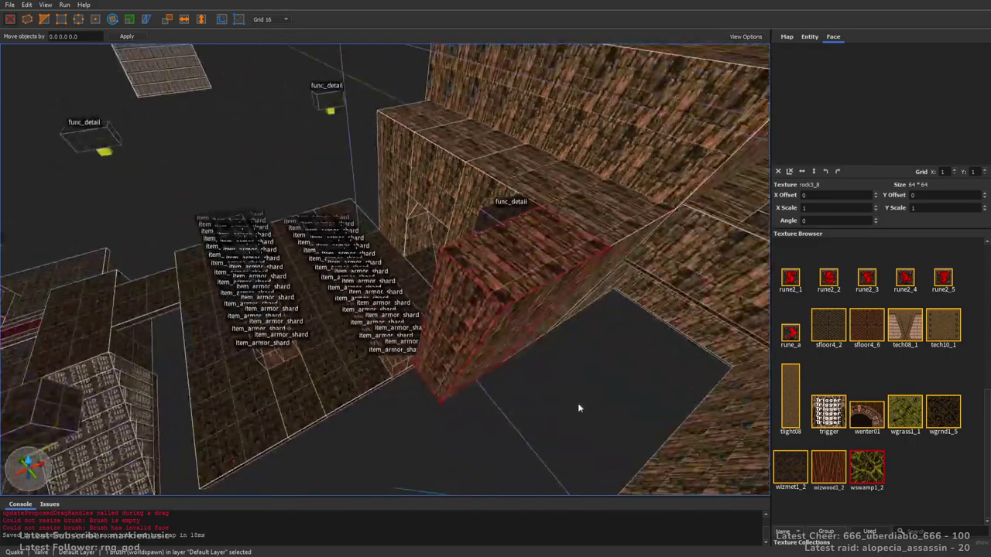
{"action": "left_click_drag", "start_coordinate": [484, 307], "coordinate": [462, 289], "text": "shift"}
{"action": "mouse_move", "coordinate": [463, 290]}
{"action": "right_mouse_down"}
{"action": "mouse_move", "coordinate": [435, 317]}
{"action": "mouse_move", "coordinate": [410, 313]}
{"action": "right_mouse_up"}
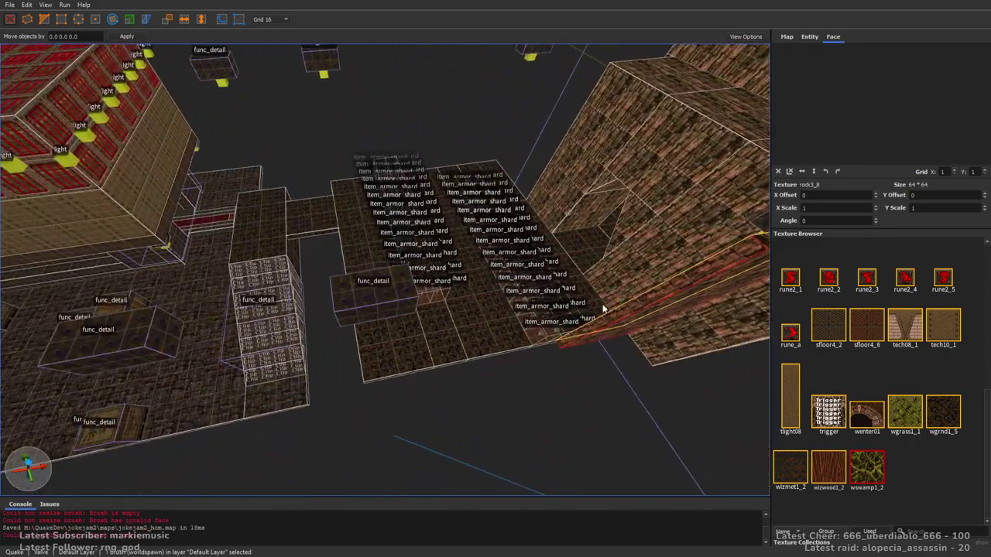
{"action": "left_click_drag", "start_coordinate": [559, 344], "coordinate": [368, 384], "text": "shift"}
{"action": "right_click_drag", "start_coordinate": [411, 349], "coordinate": [524, 352]}
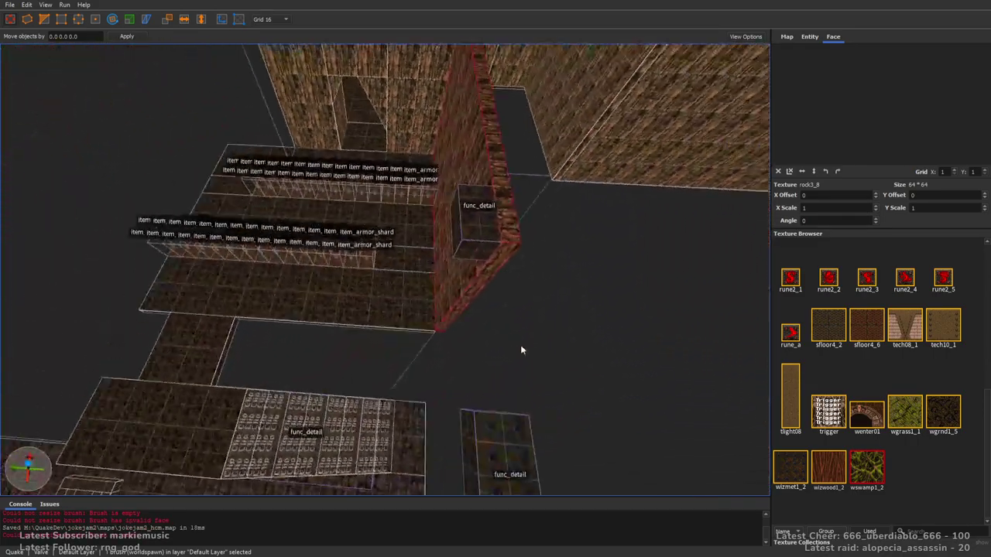
Thin the wall beside the armor shards and shape a 320-unit-tall section at its end
{"action": "left_click_drag", "start_coordinate": [492, 268], "coordinate": [206, 254], "text": "shift"}
{"action": "right_click_drag", "start_coordinate": [422, 308], "coordinate": [473, 310]}
{"action": "left_click_drag", "start_coordinate": [526, 361], "coordinate": [457, 356], "text": "shift"}
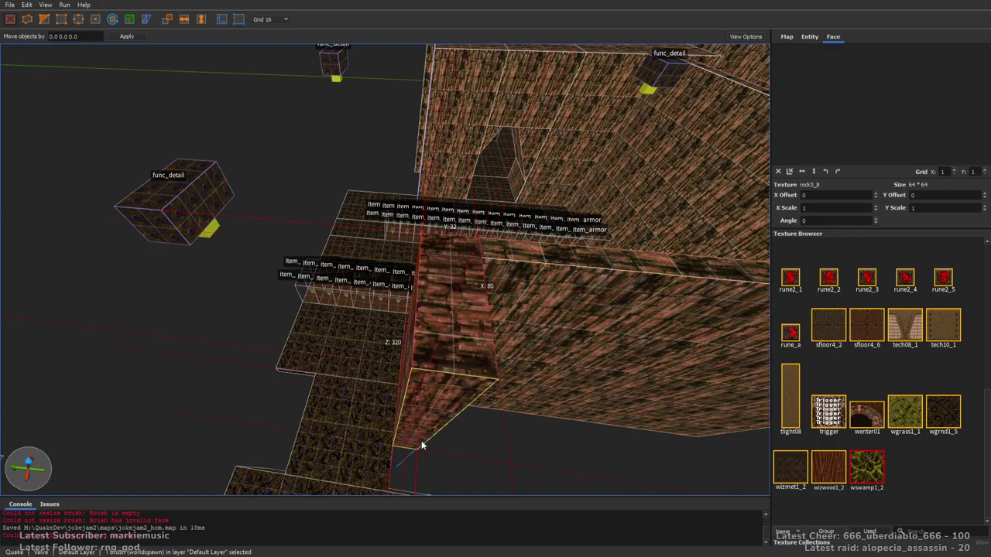
{"action": "mouse_move", "coordinate": [409, 498]}
{"action": "right_mouse_down"}
{"action": "mouse_move", "coordinate": [469, 380]}
{"action": "mouse_move", "coordinate": [425, 289]}
{"action": "right_mouse_up"}
{"action": "left_click_drag", "start_coordinate": [447, 304], "coordinate": [357, 288]}
{"action": "right_click_drag", "start_coordinate": [356, 288], "coordinate": [439, 292]}
Extrude a 16-unit-thick, 320-unit-tall wall from the corner and stretch it to 528 units along the armor shard floor
{"action": "left_click_drag", "start_coordinate": [428, 294], "coordinate": [430, 316], "text": "ctrl+shift"}
{"action": "left_click_drag", "start_coordinate": [507, 306], "coordinate": [405, 294], "text": "shift"}
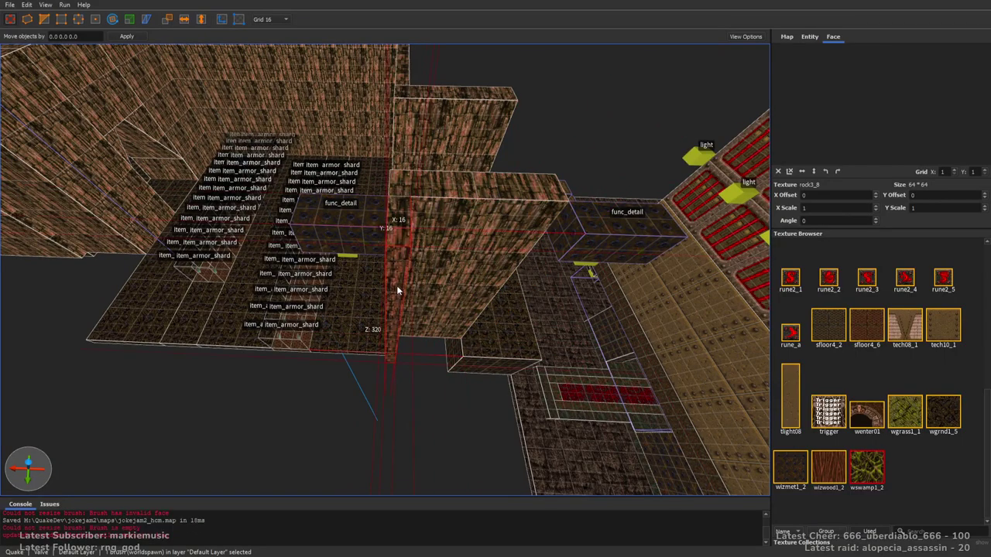
{"action": "key", "text": "a"}
{"action": "left_click_drag", "start_coordinate": [698, 256], "coordinate": [46, 271], "text": "shift"}
{"action": "key", "text": "a"}
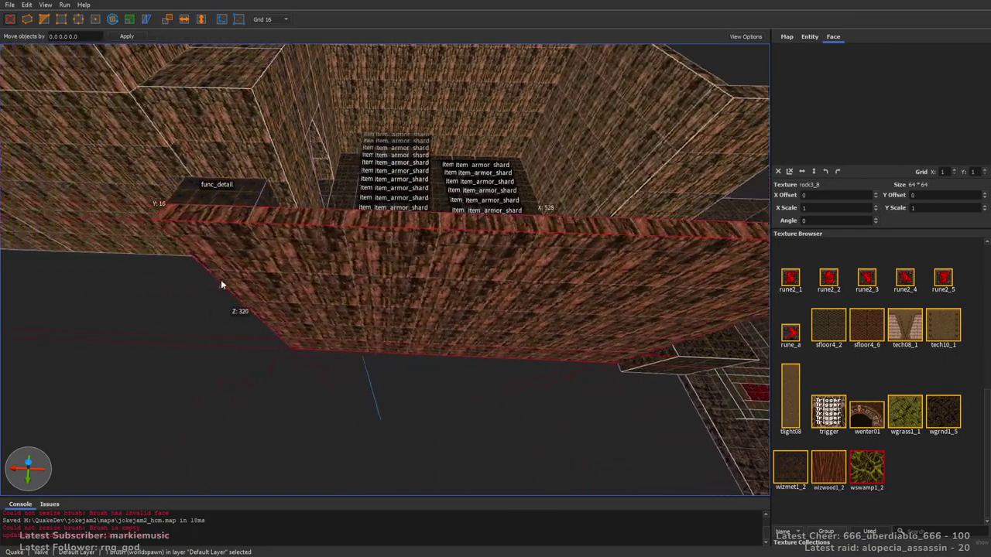
{"action": "key", "text": "a"}
Extrude a 16-unit-thick section from the long wall's end, stretch it across the shard floor's last open side, and save the map
{"action": "right_click_drag", "start_coordinate": [238, 270], "coordinate": [410, 272]}
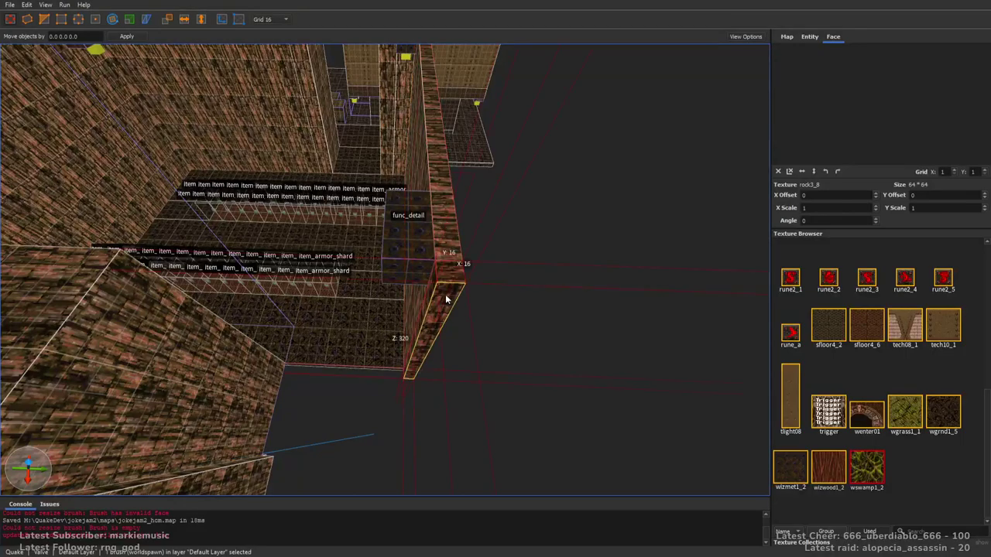
{"action": "left_click_drag", "start_coordinate": [435, 285], "coordinate": [150, 286], "text": "shift"}
{"action": "right_click_drag", "start_coordinate": [151, 285], "coordinate": [317, 283]}
{"action": "key", "text": "a"}
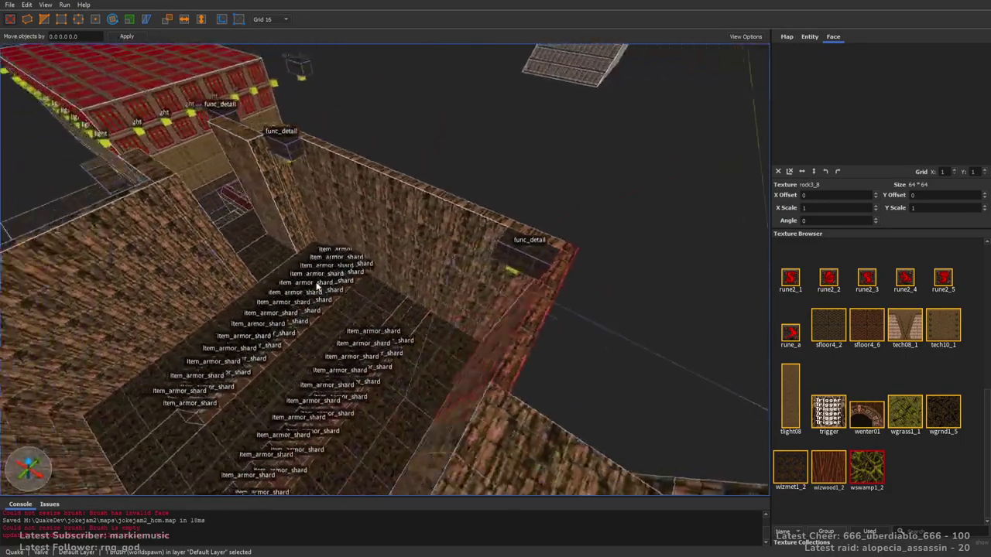
{"action": "key", "text": "Escape"}
{"action": "key", "text": "ctrl+s"}
Extrude the 128-unit wall section across the passage gap and raise the new brush's underside to leave a doorway
{"action": "right_click_drag", "start_coordinate": [544, 305], "coordinate": [510, 290]}
{"action": "key", "text": "w"}
{"action": "left_click", "coordinate": [492, 271]}
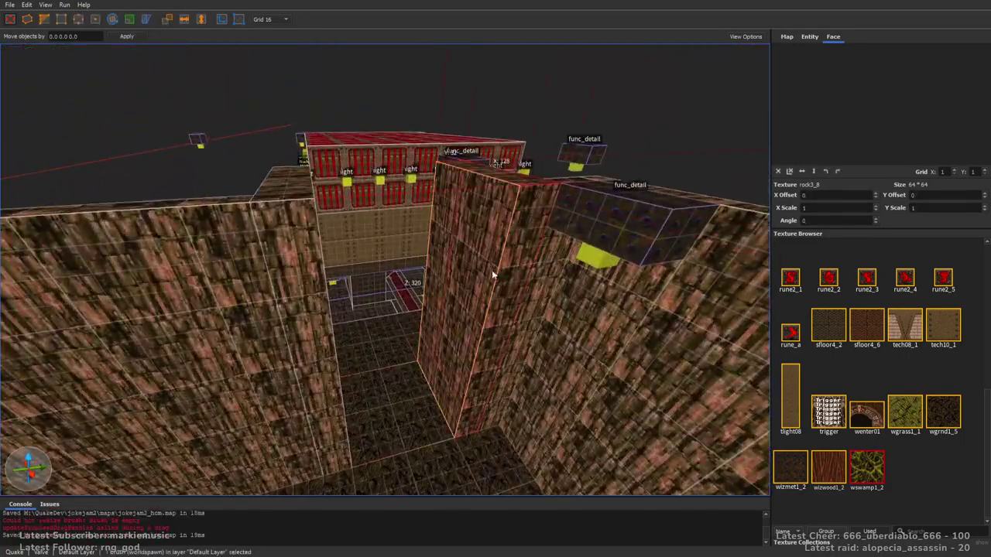
{"action": "left_click_drag", "start_coordinate": [457, 270], "coordinate": [308, 284], "text": "shift"}
{"action": "mouse_move", "coordinate": [453, 246]}
{"action": "right_mouse_down"}
{"action": "mouse_move", "coordinate": [467, 275]}
{"action": "mouse_move", "coordinate": [512, 280]}
{"action": "right_mouse_up"}
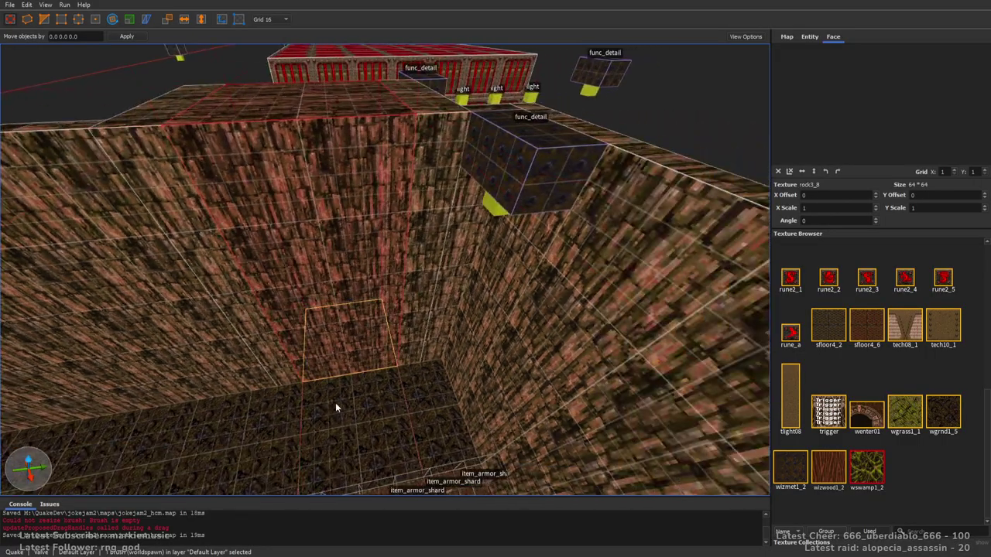
{"action": "left_click_drag", "start_coordinate": [334, 402], "coordinate": [345, 310], "text": "shift"}
{"action": "key", "text": "Escape"}
Shift the func_detail light fixture in the armor shard room slightly and save the map
{"action": "mouse_move", "coordinate": [442, 304]}
{"action": "right_mouse_down"}
{"action": "mouse_move", "coordinate": [508, 333]}
{"action": "mouse_move", "coordinate": [333, 284]}
{"action": "mouse_move", "coordinate": [519, 251]}
{"action": "mouse_move", "coordinate": [526, 185]}
{"action": "right_mouse_up"}
{"action": "key", "text": "w"}
{"action": "mouse_move", "coordinate": [352, 215]}
{"action": "right_mouse_down"}
{"action": "mouse_move", "coordinate": [624, 213]}
{"action": "mouse_move", "coordinate": [533, 302]}
{"action": "mouse_move", "coordinate": [253, 265]}
{"action": "mouse_move", "coordinate": [320, 290]}
{"action": "mouse_move", "coordinate": [305, 330]}
{"action": "mouse_move", "coordinate": [325, 286]}
{"action": "right_mouse_up"}
{"action": "key", "text": "w"}
{"action": "key", "text": "s"}
{"action": "left_click_drag", "start_coordinate": [463, 114], "coordinate": [455, 115]}
{"action": "mouse_move", "coordinate": [455, 114]}
{"action": "right_mouse_down"}
{"action": "mouse_move", "coordinate": [346, 224]}
{"action": "mouse_move", "coordinate": [379, 212]}
{"action": "right_mouse_up"}
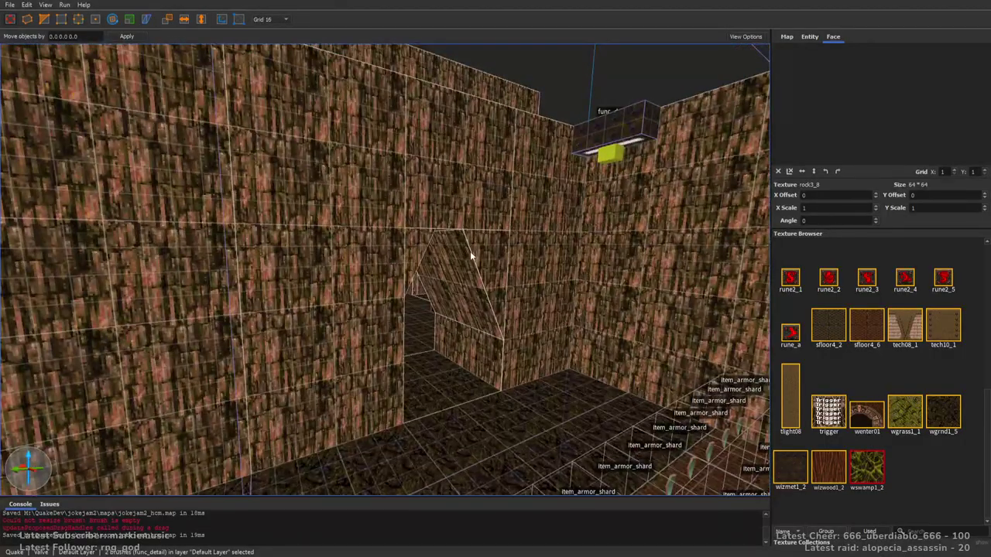
{"action": "key", "text": "Escape"}
{"action": "mouse_move", "coordinate": [385, 279]}
{"action": "right_mouse_down"}
{"action": "mouse_move", "coordinate": [478, 277]}
{"action": "mouse_move", "coordinate": [486, 249]}
{"action": "mouse_move", "coordinate": [474, 236]}
{"action": "mouse_move", "coordinate": [355, 220]}
{"action": "mouse_move", "coordinate": [521, 212]}
{"action": "mouse_move", "coordinate": [473, 218]}
{"action": "mouse_move", "coordinate": [533, 242]}
{"action": "mouse_move", "coordinate": [546, 232]}
{"action": "mouse_move", "coordinate": [470, 260]}
{"action": "right_mouse_up"}
{"action": "key", "text": "ctrl+s"}
Draw a ceiling brush textured rock5_2 over the open top of the armor shard room
{"action": "key", "text": "w"}
{"action": "key", "text": "w"}
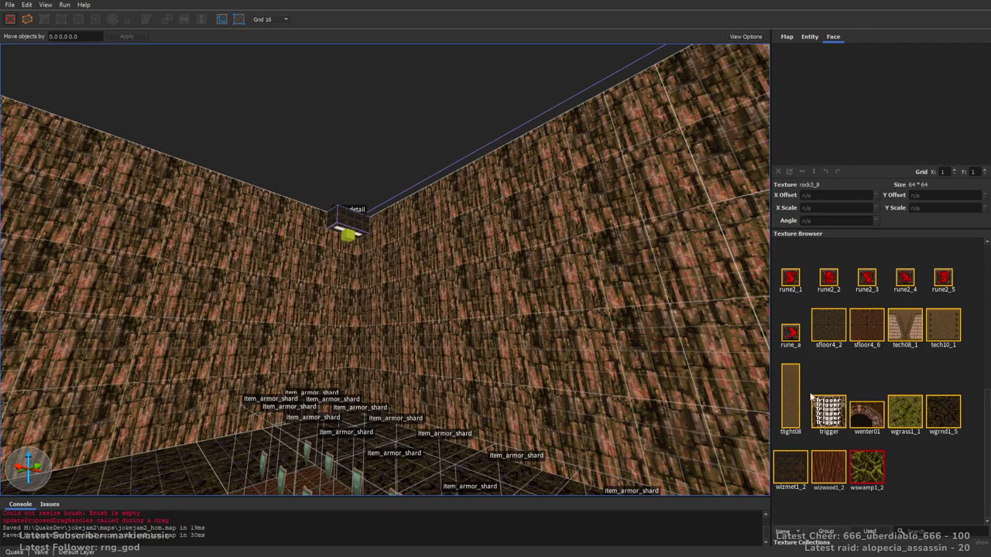
{"action": "left_click_drag", "start_coordinate": [987, 403], "coordinate": [982, 317]}
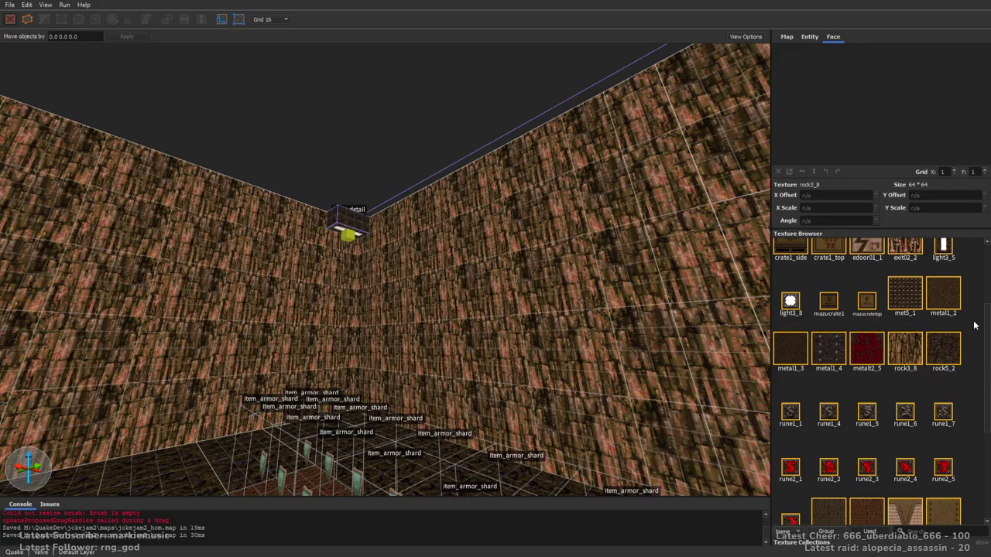
{"action": "mouse_move", "coordinate": [449, 219]}
{"action": "right_mouse_down"}
{"action": "mouse_move", "coordinate": [436, 179]}
{"action": "mouse_move", "coordinate": [420, 259]}
{"action": "right_mouse_up"}
{"action": "key", "text": "s"}
{"action": "left_click", "coordinate": [511, 166]}
{"action": "right_click_drag", "start_coordinate": [474, 204], "coordinate": [469, 206]}
{"action": "key", "text": "a"}
{"action": "left_click_drag", "start_coordinate": [469, 207], "coordinate": [292, 379]}
{"action": "key", "text": "d"}
{"action": "mouse_move", "coordinate": [422, 346]}
{"action": "right_mouse_down"}
{"action": "mouse_move", "coordinate": [358, 361]}
{"action": "mouse_move", "coordinate": [580, 355]}
{"action": "mouse_move", "coordinate": [605, 286]}
{"action": "mouse_move", "coordinate": [470, 342]}
{"action": "mouse_move", "coordinate": [525, 197]}
{"action": "mouse_move", "coordinate": [533, 254]}
{"action": "mouse_move", "coordinate": [600, 262]}
{"action": "mouse_move", "coordinate": [513, 263]}
{"action": "mouse_move", "coordinate": [520, 302]}
{"action": "mouse_move", "coordinate": [506, 332]}
{"action": "mouse_move", "coordinate": [422, 341]}
{"action": "mouse_move", "coordinate": [452, 339]}
{"action": "right_mouse_up"}
{"action": "key", "text": "Escape"}
Paste light_candle entities on the floor near the dead enforcers and beside the armor shards, using grid size 8, and save the map
{"action": "key", "text": "w"}
{"action": "right_click_drag", "start_coordinate": [544, 324], "coordinate": [501, 338]}
{"action": "right_click_drag", "start_coordinate": [550, 391], "coordinate": [304, 306]}
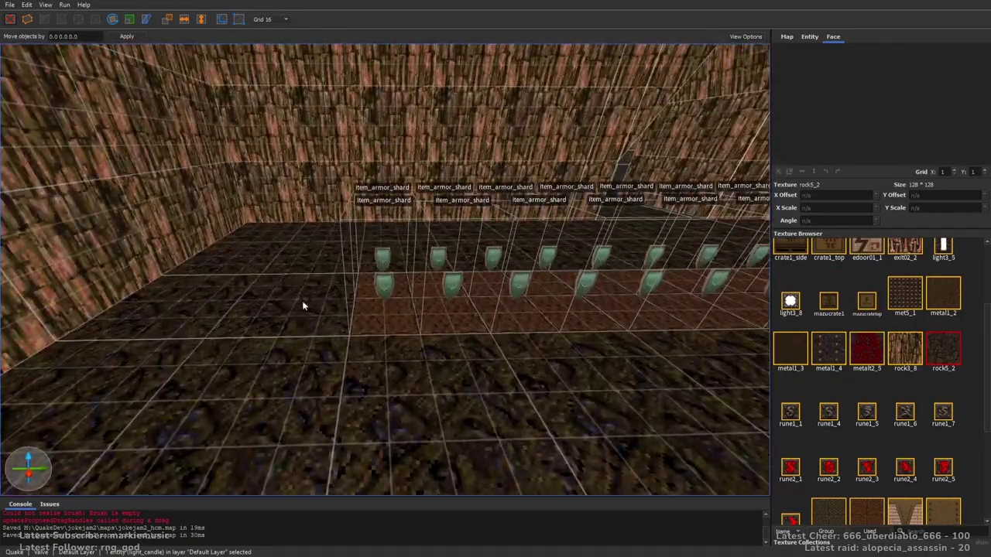
{"action": "key", "text": "Escape"}
{"action": "right_click_drag", "start_coordinate": [603, 313], "coordinate": [515, 267]}
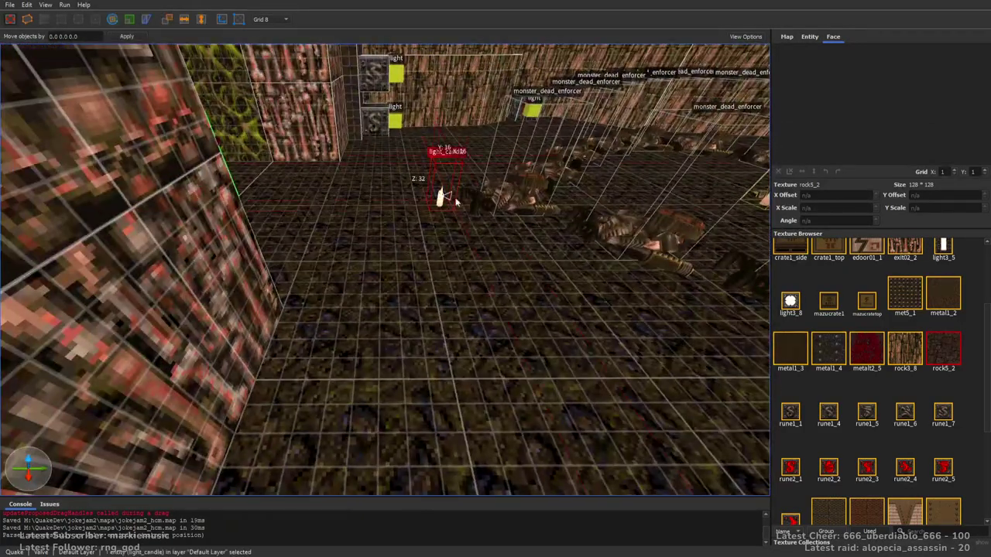
{"action": "right_click_drag", "start_coordinate": [522, 305], "coordinate": [497, 346]}
{"action": "right_click_drag", "start_coordinate": [337, 332], "coordinate": [367, 318]}
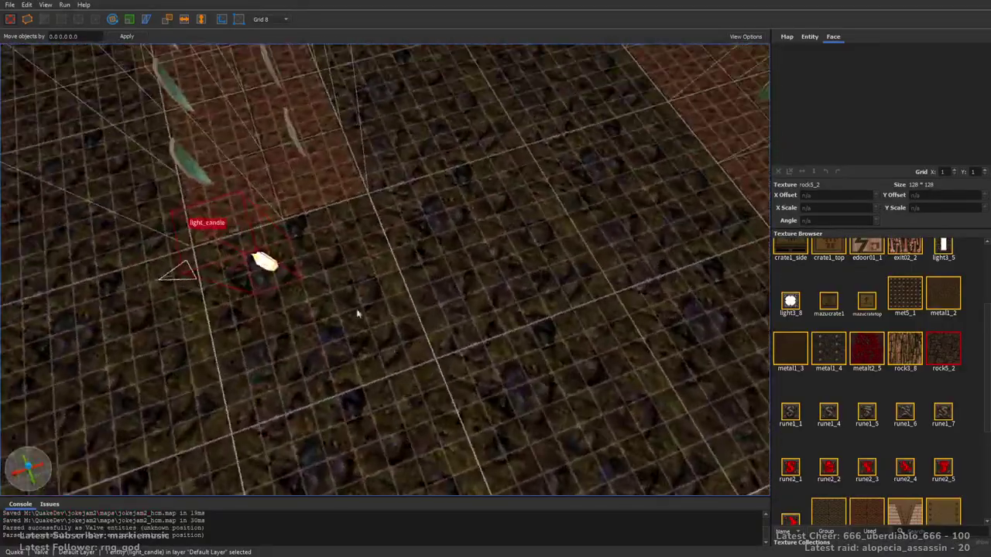
{"action": "key", "text": "Escape"}
{"action": "mouse_move", "coordinate": [545, 329]}
{"action": "right_mouse_down"}
{"action": "mouse_move", "coordinate": [519, 231]}
{"action": "mouse_move", "coordinate": [486, 262]}
{"action": "mouse_move", "coordinate": [579, 272]}
{"action": "mouse_move", "coordinate": [656, 261]}
{"action": "mouse_move", "coordinate": [469, 259]}
{"action": "mouse_move", "coordinate": [670, 258]}
{"action": "mouse_move", "coordinate": [399, 260]}
{"action": "mouse_move", "coordinate": [518, 244]}
{"action": "mouse_move", "coordinate": [524, 259]}
{"action": "mouse_move", "coordinate": [505, 322]}
{"action": "mouse_move", "coordinate": [519, 320]}
{"action": "mouse_move", "coordinate": [468, 290]}
{"action": "right_mouse_up"}
{"action": "key", "text": "ctrl+s"}
Extrude a 16-unit-thick rock3_8 wall section, 120 units wide and 320 tall, beside the clip ramp
{"action": "key", "text": "s"}
{"action": "key", "text": "w"}
{"action": "key", "text": "w"}
{"action": "key", "text": "s"}
{"action": "key", "text": "d"}
{"action": "key", "text": "w"}
{"action": "left_click", "coordinate": [434, 244]}
{"action": "left_click_drag", "start_coordinate": [434, 241], "coordinate": [422, 340], "text": "ctrl+shift"}
{"action": "left_click_drag", "start_coordinate": [555, 298], "coordinate": [408, 285], "text": "shift"}
Set the grid size to 16 and enlarge the wall by the clip ramp to 240 units wide and 448 units tall
{"action": "key", "text": "w"}
{"action": "mouse_move", "coordinate": [458, 288]}
{"action": "right_mouse_down"}
{"action": "mouse_move", "coordinate": [480, 354]}
{"action": "mouse_move", "coordinate": [440, 243]}
{"action": "mouse_move", "coordinate": [414, 193]}
{"action": "mouse_move", "coordinate": [402, 199]}
{"action": "right_mouse_up"}
{"action": "key", "text": "5"}
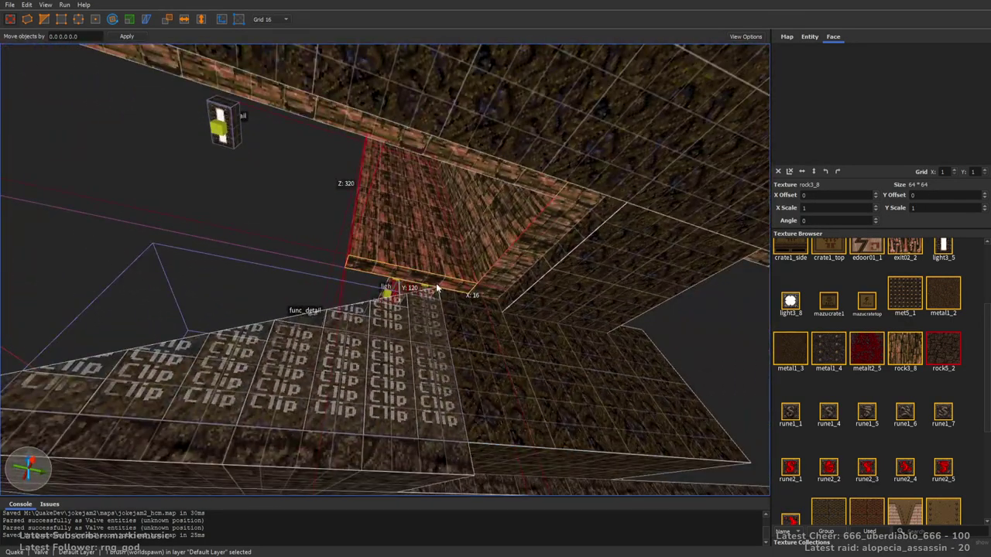
{"action": "key", "text": "a"}
{"action": "mouse_move", "coordinate": [442, 435]}
{"action": "right_mouse_down"}
{"action": "mouse_move", "coordinate": [500, 387]}
{"action": "mouse_move", "coordinate": [714, 344]}
{"action": "right_mouse_up"}
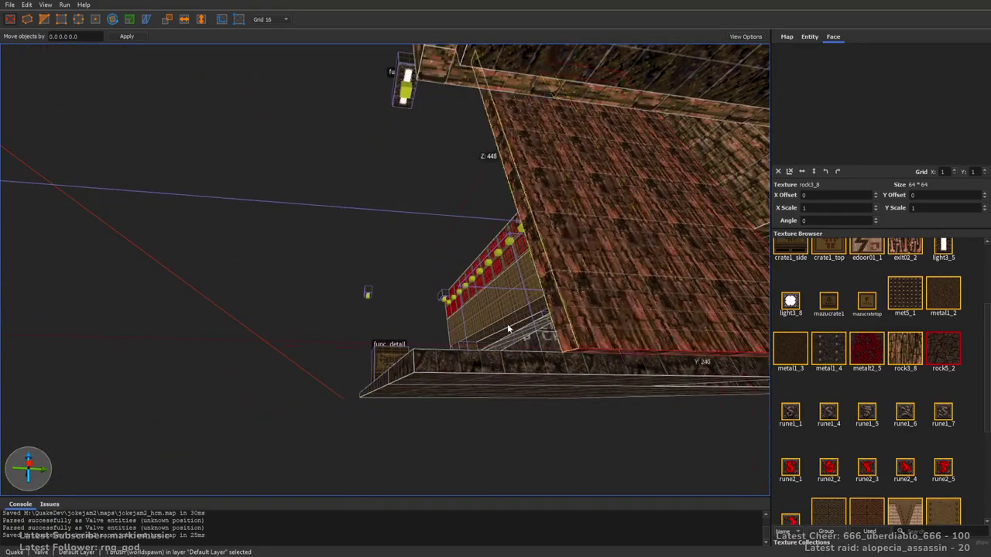
Extrude a wall from the ramp wall's end and stretch it to 976 units along the yard's open edge
{"action": "left_click_drag", "start_coordinate": [538, 330], "coordinate": [423, 325], "text": "shift"}
{"action": "key", "text": "w"}
{"action": "right_click_drag", "start_coordinate": [423, 325], "coordinate": [566, 243]}
{"action": "key", "text": "s"}
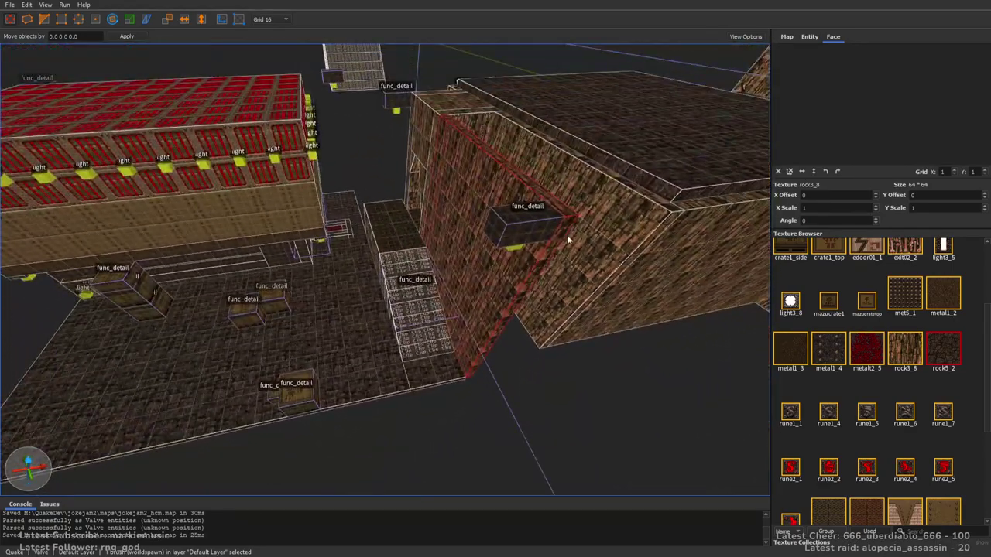
{"action": "mouse_move", "coordinate": [229, 315]}
{"action": "right_mouse_down"}
{"action": "mouse_move", "coordinate": [524, 347]}
{"action": "mouse_move", "coordinate": [577, 340]}
{"action": "right_mouse_up"}
{"action": "left_click_drag", "start_coordinate": [399, 285], "coordinate": [228, 315], "text": "shift"}
{"action": "mouse_move", "coordinate": [229, 315]}
{"action": "right_mouse_down"}
{"action": "mouse_move", "coordinate": [467, 336]}
{"action": "mouse_move", "coordinate": [501, 306]}
{"action": "right_mouse_up"}
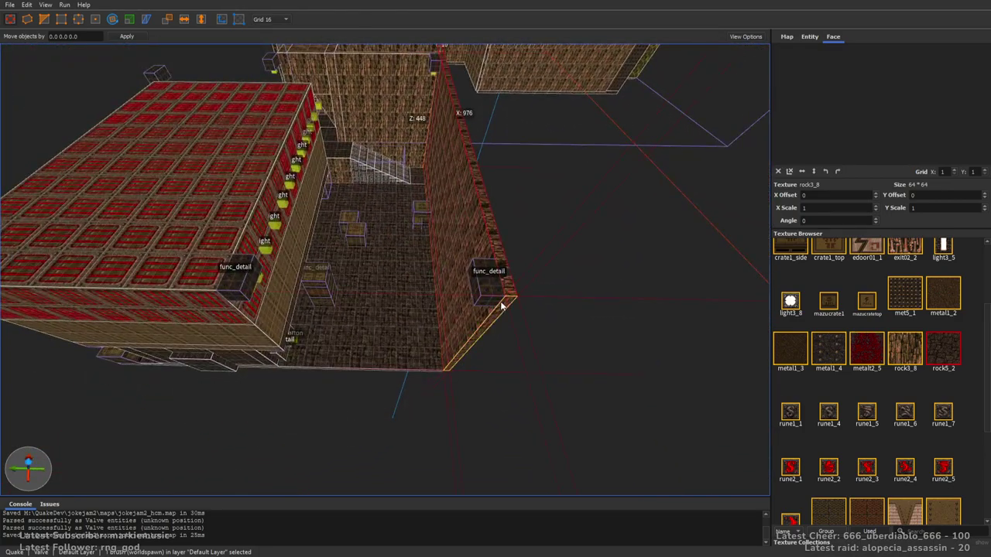
Extrude a wall from the end of the 976-unit wall and stretch it along the next open edge past the red-roofed building
{"action": "left_click_drag", "start_coordinate": [506, 307], "coordinate": [144, 312], "text": "ctrl+shift"}
{"action": "right_click_drag", "start_coordinate": [495, 332], "coordinate": [615, 318]}
{"action": "left_click_drag", "start_coordinate": [551, 336], "coordinate": [364, 352], "text": "shift"}
{"action": "right_click_drag", "start_coordinate": [366, 354], "coordinate": [487, 330]}
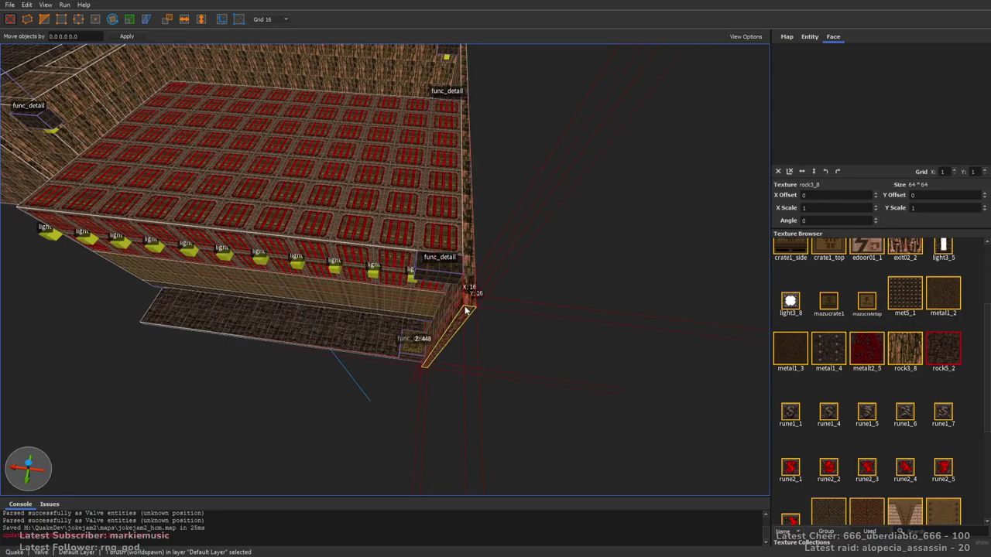
Stretch a 16 by 16, 448-unit-tall corner brush into a wall along the floor strip beside the red-roofed building
{"action": "left_click_drag", "start_coordinate": [462, 304], "coordinate": [236, 287], "text": "shift"}
{"action": "right_click_drag", "start_coordinate": [493, 333], "coordinate": [645, 234]}
{"action": "left_click_drag", "start_coordinate": [577, 257], "coordinate": [365, 278], "text": "shift"}
{"action": "right_click_drag", "start_coordinate": [370, 282], "coordinate": [405, 300]}
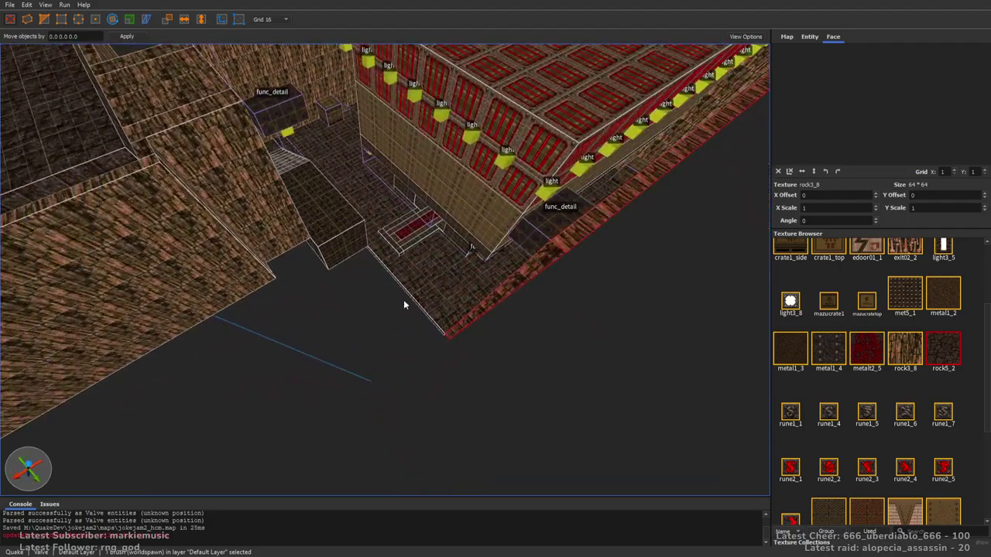
Examine the yard and the building's interior from inside the new perimeter walls
{"action": "key", "text": "w"}
{"action": "right_click_drag", "start_coordinate": [472, 273], "coordinate": [505, 143]}
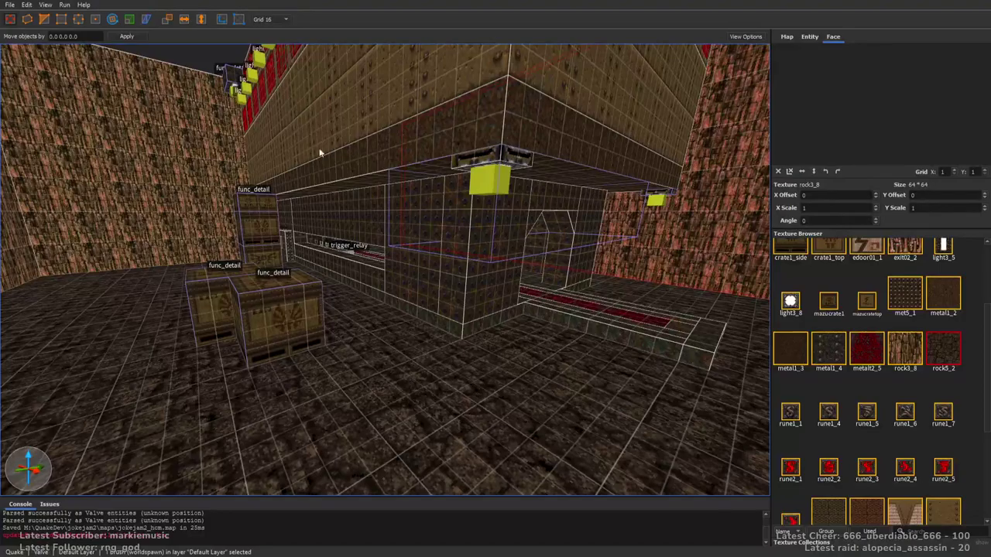
{"action": "right_click_drag", "start_coordinate": [619, 288], "coordinate": [528, 266]}
{"action": "key", "text": "w"}
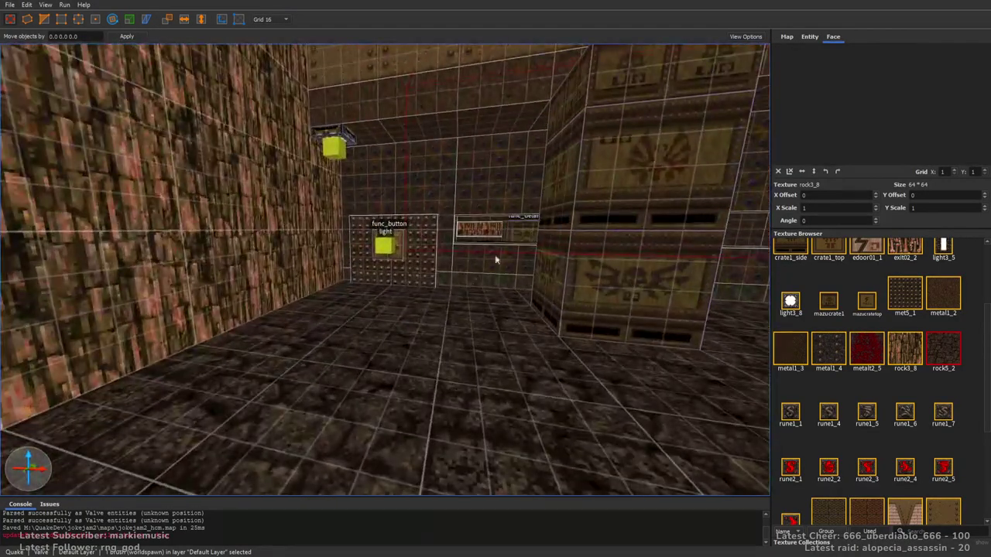
{"action": "right_click_drag", "start_coordinate": [570, 314], "coordinate": [414, 290]}
{"action": "key", "text": "w"}
{"action": "key", "text": "w"}
{"action": "right_click_drag", "start_coordinate": [346, 312], "coordinate": [457, 301]}
{"action": "key", "text": "w"}
{"action": "key", "text": "a"}
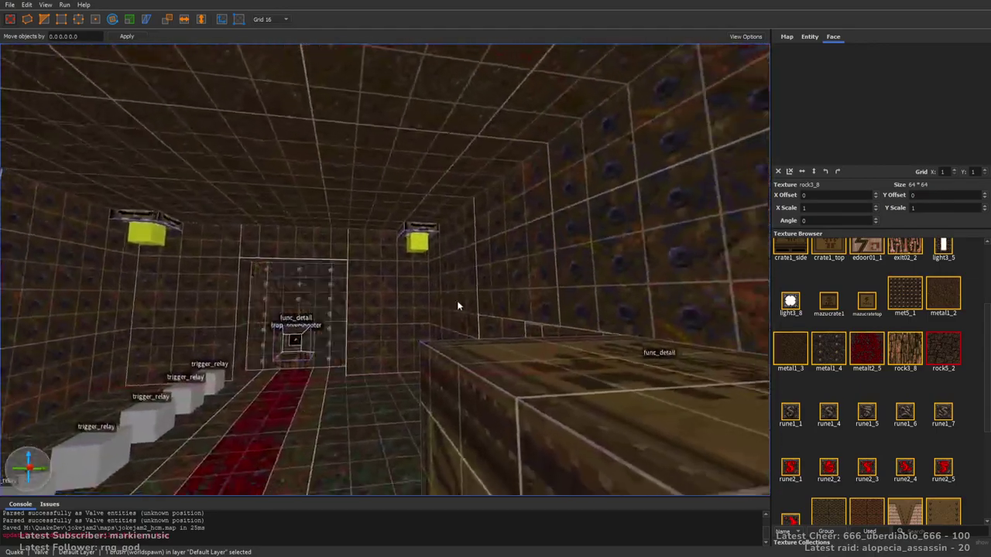
{"action": "key", "text": "d"}
{"action": "key", "text": "a"}
{"action": "left_click_drag", "start_coordinate": [586, 322], "coordinate": [386, 312], "text": "ctrl+shift"}
{"action": "mouse_move", "coordinate": [459, 309]}
{"action": "right_mouse_down"}
{"action": "mouse_move", "coordinate": [425, 304]}
{"action": "mouse_move", "coordinate": [428, 272]}
{"action": "right_mouse_up"}
{"action": "key", "text": "a"}
{"action": "key", "text": "d"}
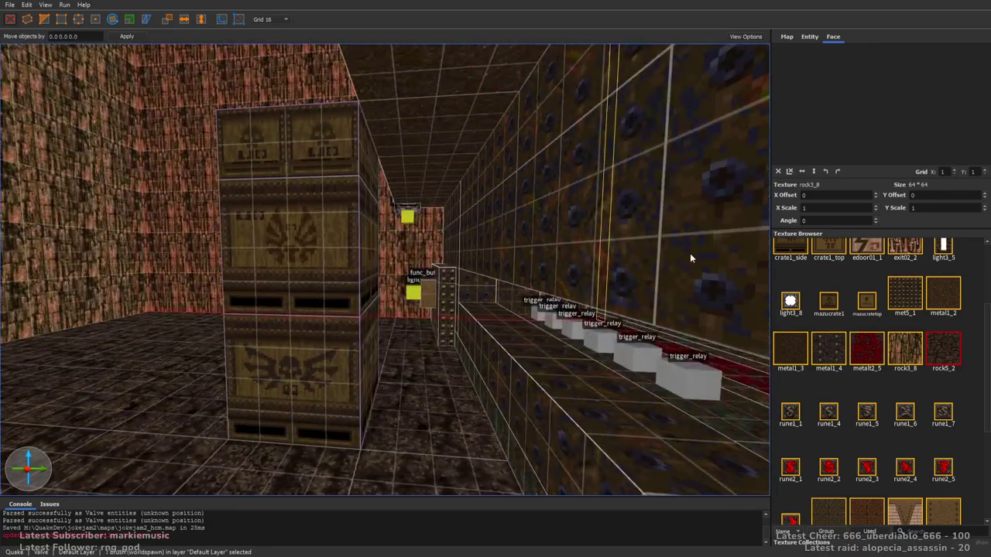
{"action": "key", "text": "d"}
{"action": "key", "text": "d"}
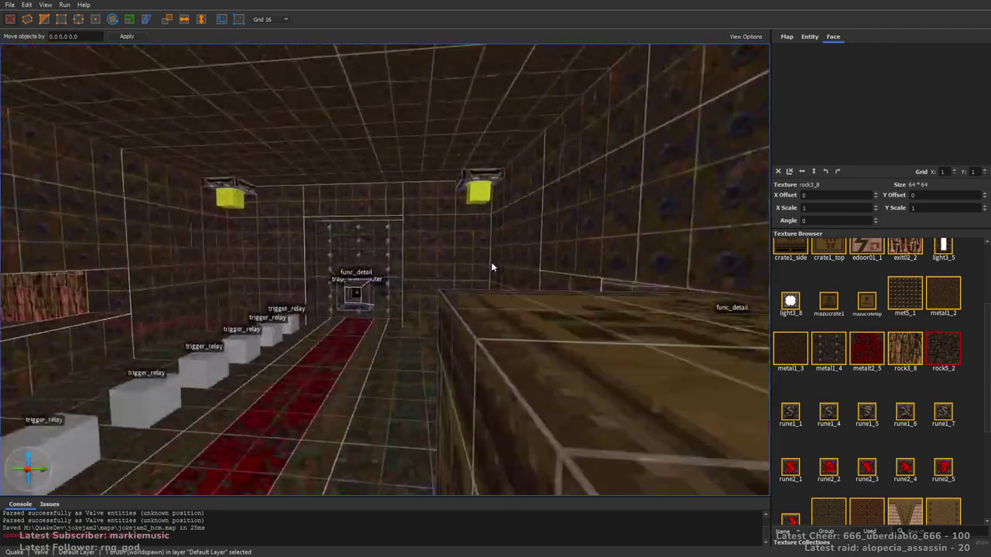
Deselect the perimeter wall brush and save the map
{"action": "key", "text": "w"}
{"action": "mouse_move", "coordinate": [444, 313]}
{"action": "right_mouse_down"}
{"action": "mouse_move", "coordinate": [470, 229]}
{"action": "mouse_move", "coordinate": [407, 354]}
{"action": "mouse_move", "coordinate": [401, 322]}
{"action": "mouse_move", "coordinate": [534, 316]}
{"action": "right_mouse_up"}
{"action": "key", "text": "s"}
{"action": "key", "text": "w"}
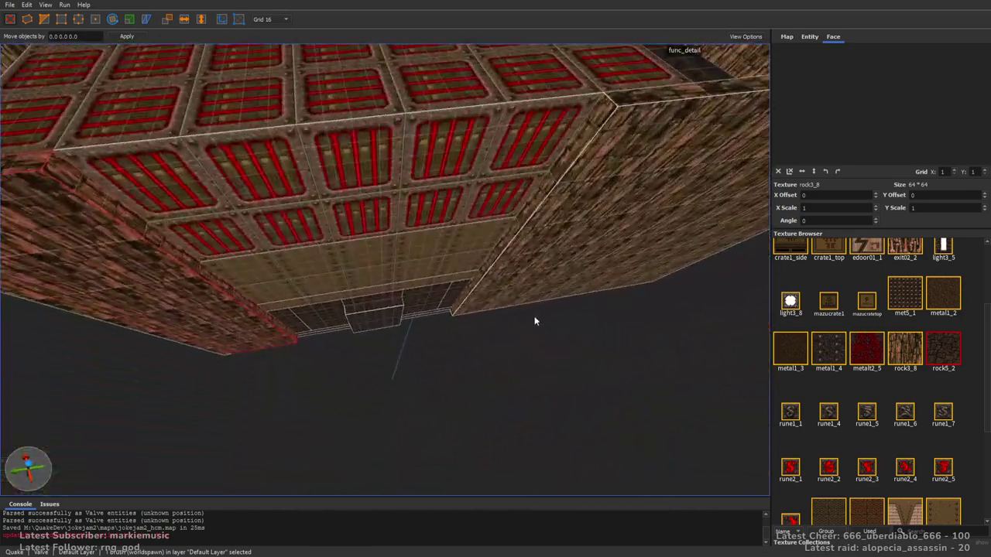
{"action": "left_click", "coordinate": [534, 316]}
{"action": "key", "text": "ctrl+s"}
Extrude a 16-unit-thick, 448-unit-tall section from the perimeter wall's end and stretch it to 128 units toward the neighbouring room
{"action": "key", "text": "w"}
{"action": "mouse_move", "coordinate": [451, 308]}
{"action": "right_mouse_down"}
{"action": "mouse_move", "coordinate": [476, 299]}
{"action": "mouse_move", "coordinate": [489, 228]}
{"action": "mouse_move", "coordinate": [493, 253]}
{"action": "mouse_move", "coordinate": [657, 230]}
{"action": "mouse_move", "coordinate": [488, 226]}
{"action": "mouse_move", "coordinate": [571, 201]}
{"action": "mouse_move", "coordinate": [402, 319]}
{"action": "mouse_move", "coordinate": [572, 260]}
{"action": "right_mouse_up"}
{"action": "key", "text": "w"}
{"action": "key", "text": "w"}
{"action": "key", "text": "s"}
{"action": "left_click", "coordinate": [554, 304]}
{"action": "mouse_move", "coordinate": [541, 325]}
{"action": "left_mouse_down", "text": "ctrl+shift"}
{"action": "mouse_move", "coordinate": [526, 342]}
{"action": "mouse_move", "coordinate": [325, 255]}
{"action": "left_mouse_up", "text": "ctrl+shift"}
{"action": "right_click_drag", "start_coordinate": [364, 270], "coordinate": [431, 266], "text": "alt"}
{"action": "key", "text": "a"}
{"action": "key", "text": "w"}
{"action": "mouse_move", "coordinate": [460, 262]}
{"action": "left_mouse_down", "text": "shift"}
{"action": "mouse_move", "coordinate": [319, 274]}
{"action": "mouse_move", "coordinate": [362, 307]}
{"action": "mouse_move", "coordinate": [359, 358]}
{"action": "left_mouse_up", "text": "shift"}
{"action": "mouse_move", "coordinate": [359, 358]}
{"action": "right_mouse_down", "text": "alt"}
{"action": "mouse_move", "coordinate": [380, 277]}
{"action": "mouse_move", "coordinate": [431, 275]}
{"action": "right_mouse_up", "text": "alt"}
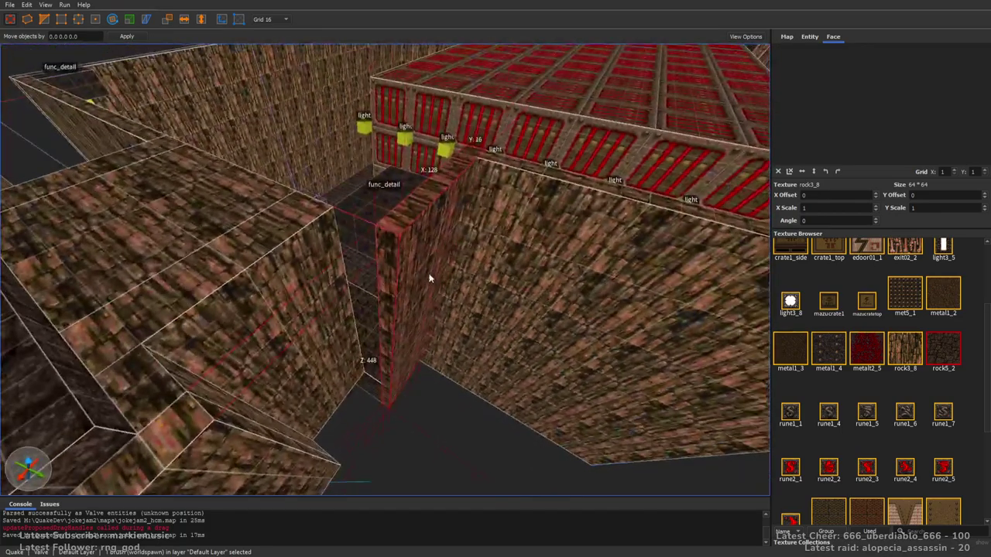
Extrude another wall section around the corner, stretch it to the neighbouring room to close the gap, and save the map
{"action": "left_click_drag", "start_coordinate": [384, 246], "coordinate": [370, 257], "text": "ctrl+shift"}
{"action": "left_click_drag", "start_coordinate": [302, 236], "coordinate": [240, 226], "text": "shift"}
{"action": "key", "text": "Escape"}
{"action": "mouse_move", "coordinate": [239, 225]}
{"action": "right_mouse_down", "text": "alt"}
{"action": "mouse_move", "coordinate": [537, 279]}
{"action": "mouse_move", "coordinate": [531, 303]}
{"action": "right_mouse_up", "text": "alt"}
{"action": "key", "text": "ctrl+s"}
Draw a 16-unit-thick rock5_2 ceiling brush about 144 by 576 units on the wall tops beside the red-roofed building
{"action": "mouse_move", "coordinate": [387, 264]}
{"action": "right_mouse_down", "text": "alt"}
{"action": "mouse_move", "coordinate": [486, 305]}
{"action": "mouse_move", "coordinate": [502, 194]}
{"action": "mouse_move", "coordinate": [566, 161]}
{"action": "mouse_move", "coordinate": [521, 191]}
{"action": "right_mouse_up", "text": "alt"}
{"action": "scroll", "coordinate": [502, 195], "scroll_direction": "up", "scroll_amount": 5}
{"action": "key", "text": "w"}
{"action": "key", "text": "a"}
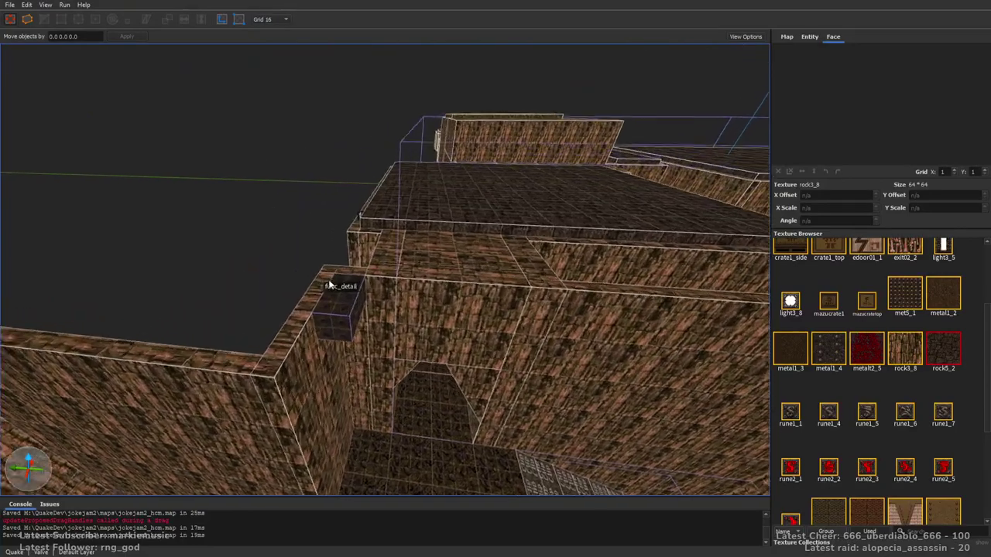
{"action": "key", "text": "s"}
{"action": "key", "text": "d"}
{"action": "mouse_move", "coordinate": [330, 281]}
{"action": "left_mouse_down"}
{"action": "mouse_move", "coordinate": [455, 340]}
{"action": "mouse_move", "coordinate": [516, 334]}
{"action": "left_mouse_up"}
{"action": "mouse_move", "coordinate": [517, 334]}
{"action": "right_mouse_down", "text": "alt"}
{"action": "mouse_move", "coordinate": [464, 304]}
{"action": "mouse_move", "coordinate": [542, 288]}
{"action": "right_mouse_up", "text": "alt"}
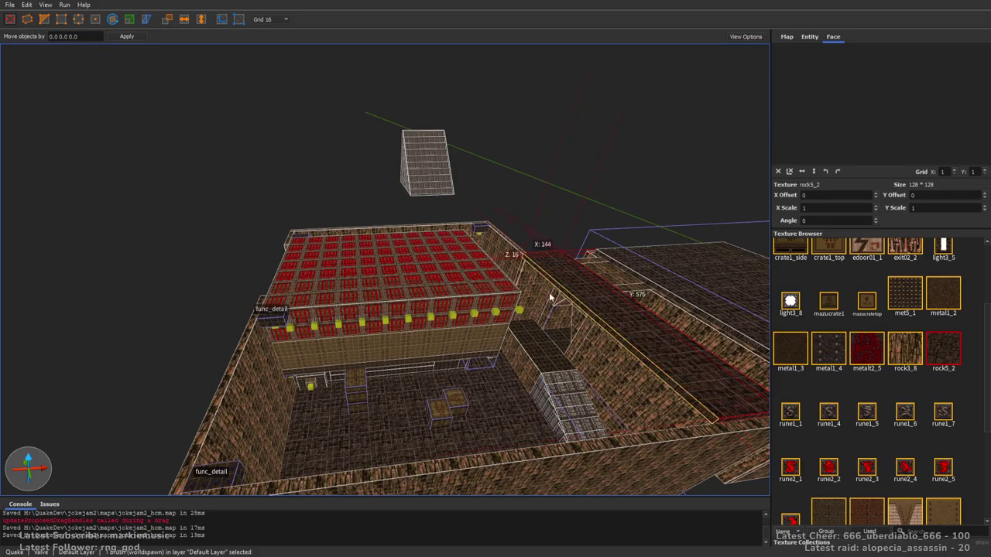
Stretch the new ceiling brush to a width of 256 units between the neighbouring room and the red roof
{"action": "left_click_drag", "start_coordinate": [558, 293], "coordinate": [524, 300], "text": "shift"}
{"action": "key", "text": "w"}
{"action": "right_click_drag", "start_coordinate": [524, 299], "coordinate": [628, 295]}
{"action": "key", "text": "a"}
{"action": "left_click_drag", "start_coordinate": [508, 333], "coordinate": [498, 319], "text": "shift"}
{"action": "key", "text": "s"}
{"action": "mouse_move", "coordinate": [499, 320]}
{"action": "right_mouse_down"}
{"action": "mouse_move", "coordinate": [575, 333]}
{"action": "mouse_move", "coordinate": [513, 333]}
{"action": "right_mouse_up"}
{"action": "key", "text": "d"}
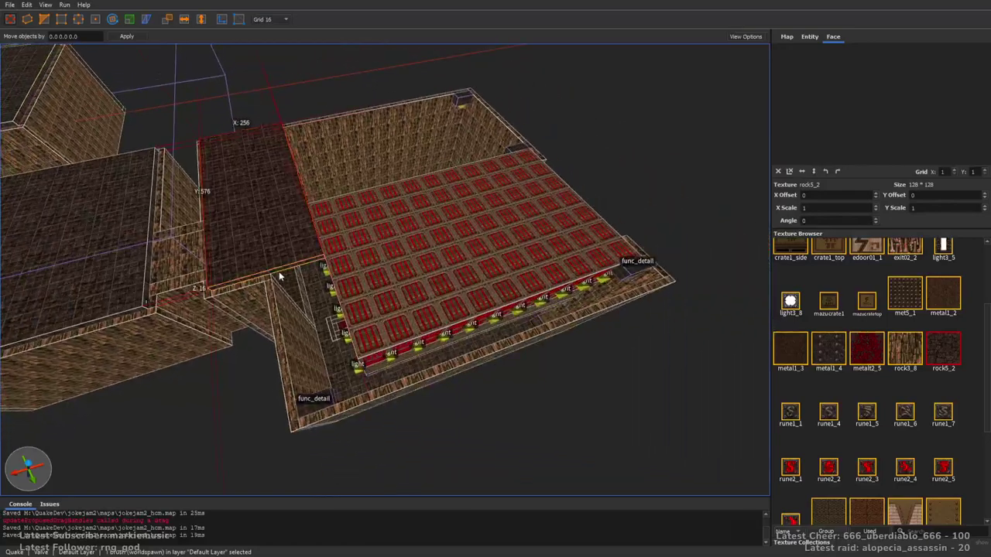
Extrude the ceiling toward the yard's outer wall and fit the new section's side to the walls
{"action": "left_click_drag", "start_coordinate": [277, 272], "coordinate": [288, 422], "text": "ctrl+shift"}
{"action": "left_click_drag", "start_coordinate": [106, 389], "coordinate": [181, 370], "text": "shift"}
{"action": "right_click_drag", "start_coordinate": [345, 331], "coordinate": [402, 342], "text": "alt"}
Extrude a narrow ceiling strip along the back of the red roof and stretch it to the far end wall
{"action": "mouse_move", "coordinate": [402, 349]}
{"action": "left_mouse_down", "text": "ctrl+shift"}
{"action": "mouse_move", "coordinate": [373, 89]}
{"action": "mouse_move", "coordinate": [378, 109]}
{"action": "left_mouse_up", "text": "ctrl+shift"}
{"action": "left_click_drag", "start_coordinate": [130, 182], "coordinate": [325, 237], "text": "shift"}
{"action": "mouse_move", "coordinate": [326, 237]}
{"action": "right_mouse_down", "text": "alt"}
{"action": "mouse_move", "coordinate": [418, 222]}
{"action": "mouse_move", "coordinate": [535, 229]}
{"action": "right_mouse_up", "text": "alt"}
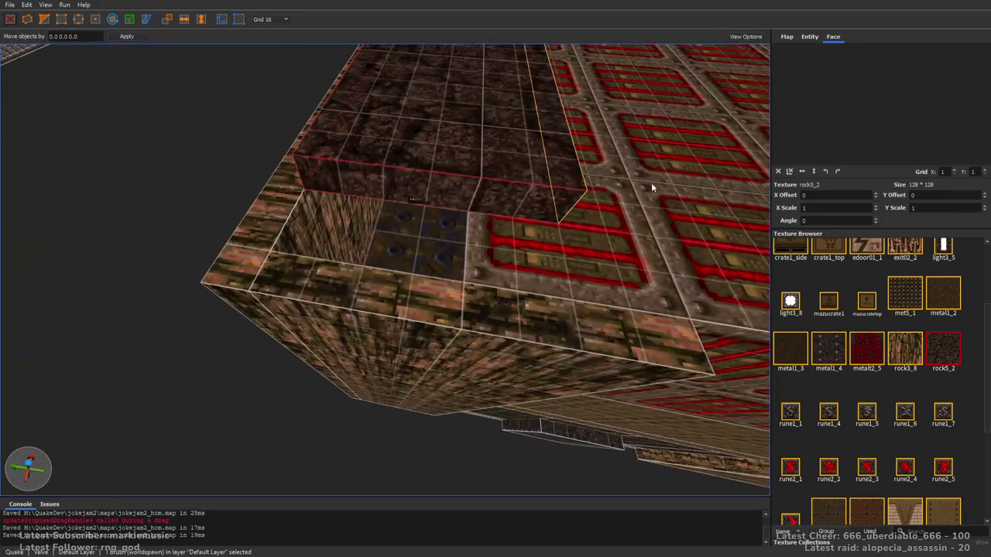
{"action": "left_click_drag", "start_coordinate": [654, 188], "coordinate": [510, 179], "text": "shift"}
{"action": "left_click_drag", "start_coordinate": [420, 192], "coordinate": [411, 291], "text": "shift"}
{"action": "key", "text": "Escape"}
Draw a rock5_2 ceiling strip over the open yard alongside the red roof
{"action": "mouse_move", "coordinate": [411, 291]}
{"action": "right_mouse_down", "text": "alt"}
{"action": "mouse_move", "coordinate": [393, 244]}
{"action": "mouse_move", "coordinate": [354, 264]}
{"action": "right_mouse_up", "text": "alt"}
{"action": "key", "text": "s"}
{"action": "key", "text": "d"}
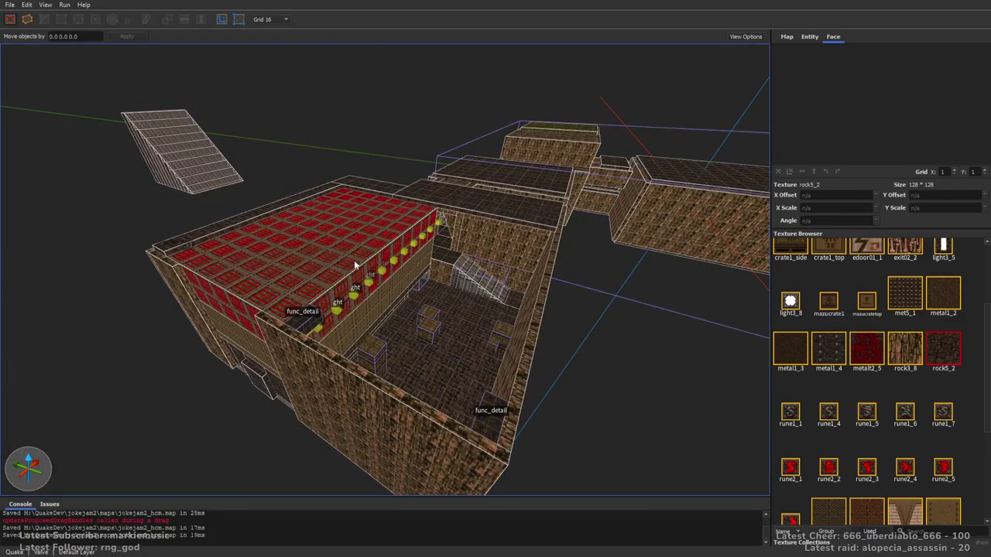
{"action": "right_click_drag", "start_coordinate": [354, 264], "coordinate": [425, 221]}
{"action": "key", "text": "w"}
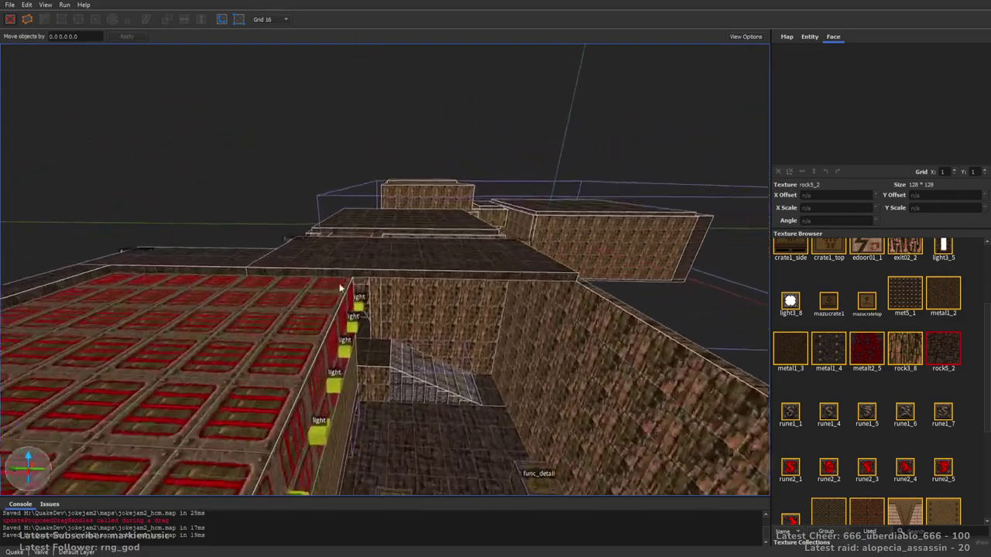
{"action": "key", "text": "s"}
{"action": "mouse_move", "coordinate": [346, 280]}
{"action": "left_mouse_down"}
{"action": "mouse_move", "coordinate": [350, 335]}
{"action": "mouse_move", "coordinate": [377, 378]}
{"action": "mouse_move", "coordinate": [356, 435]}
{"action": "mouse_move", "coordinate": [362, 423]}
{"action": "left_mouse_up"}
{"action": "key", "text": "s"}
{"action": "key", "text": "w"}
{"action": "right_click_drag", "start_coordinate": [474, 308], "coordinate": [481, 334]}
{"action": "key", "text": "w"}
{"action": "key", "text": "d"}
{"action": "mouse_move", "coordinate": [226, 261]}
{"action": "left_mouse_down", "text": "ctrl"}
{"action": "mouse_move", "coordinate": [515, 252]}
{"action": "mouse_move", "coordinate": [261, 255]}
{"action": "left_mouse_up", "text": "ctrl"}
{"action": "mouse_move", "coordinate": [261, 254]}
{"action": "right_mouse_down"}
{"action": "mouse_move", "coordinate": [393, 256]}
{"action": "mouse_move", "coordinate": [529, 288]}
{"action": "right_mouse_up"}
{"action": "key", "text": "a"}
Add and stretch the remaining ceiling strips around the yard, leaving a rectangular opening in the middle
{"action": "mouse_move", "coordinate": [530, 290]}
{"action": "left_mouse_down", "text": "ctrl+shift"}
{"action": "mouse_move", "coordinate": [450, 304]}
{"action": "mouse_move", "coordinate": [310, 289]}
{"action": "mouse_move", "coordinate": [213, 303]}
{"action": "left_mouse_up", "text": "ctrl+shift"}
{"action": "left_click", "coordinate": [380, 316]}
{"action": "left_click", "coordinate": [419, 286]}
{"action": "key", "text": "a"}
{"action": "right_click_drag", "start_coordinate": [404, 279], "coordinate": [418, 282]}
{"action": "left_click", "coordinate": [422, 281]}
{"action": "mouse_move", "coordinate": [560, 231]}
{"action": "left_mouse_down", "text": "shift"}
{"action": "mouse_move", "coordinate": [308, 272]}
{"action": "mouse_move", "coordinate": [323, 279]}
{"action": "left_mouse_up", "text": "shift"}
{"action": "key", "text": "Escape"}
Select the four ceiling brushes around the opening and raise their tops to form a tall skylight shaft
{"action": "key", "text": "w"}
{"action": "mouse_move", "coordinate": [507, 265]}
{"action": "right_mouse_down"}
{"action": "mouse_move", "coordinate": [544, 279]}
{"action": "mouse_move", "coordinate": [513, 233]}
{"action": "mouse_move", "coordinate": [520, 289]}
{"action": "right_mouse_up"}
{"action": "key", "text": "s"}
{"action": "left_click", "coordinate": [521, 273]}
{"action": "left_click", "coordinate": [522, 220], "text": "ctrl"}
{"action": "left_click", "coordinate": [379, 172], "text": "ctrl"}
{"action": "left_click", "coordinate": [220, 235], "text": "ctrl"}
{"action": "right_click_drag", "start_coordinate": [224, 234], "coordinate": [466, 194]}
{"action": "key", "text": "w"}
{"action": "left_click_drag", "start_coordinate": [518, 184], "coordinate": [544, 64], "text": "shift"}
{"action": "key", "text": "w"}
{"action": "mouse_move", "coordinate": [544, 64]}
{"action": "right_mouse_down"}
{"action": "mouse_move", "coordinate": [508, 166]}
{"action": "mouse_move", "coordinate": [509, 63]}
{"action": "right_mouse_up"}
{"action": "key", "text": "s"}
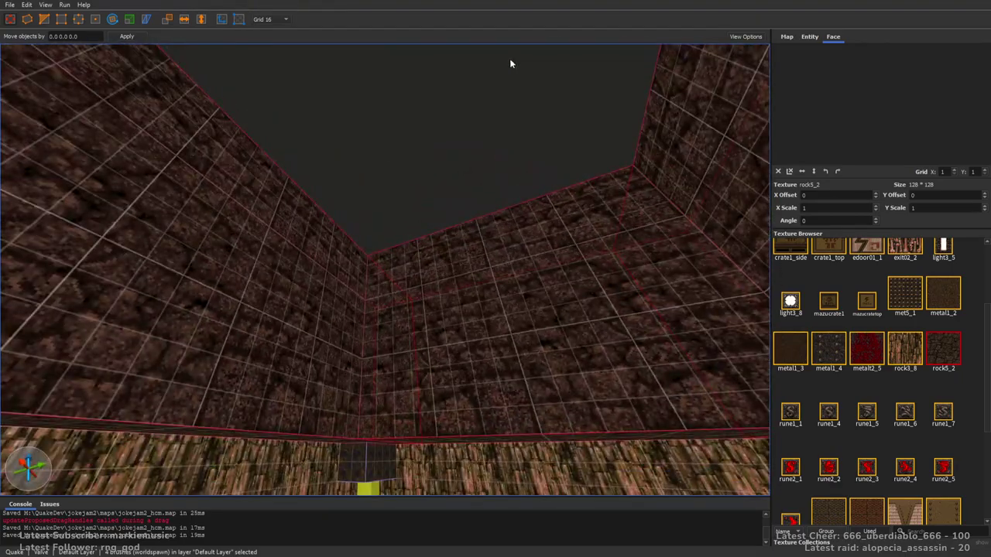
Apply the rock3_8 texture to the inner faces of the skylight shaft
{"action": "key", "text": "Escape"}
{"action": "left_click", "coordinate": [444, 305], "text": "shift"}
{"action": "left_click", "coordinate": [291, 290], "text": "ctrl+shift"}
{"action": "right_click_drag", "start_coordinate": [291, 287], "coordinate": [535, 277]}
{"action": "left_click", "coordinate": [536, 277], "text": "ctrl+shift"}
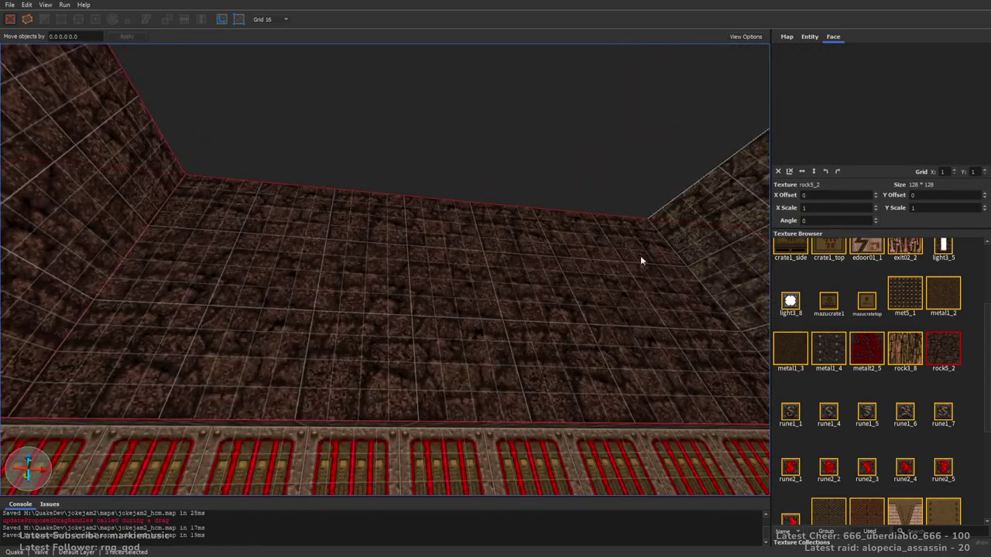
{"action": "left_click", "coordinate": [913, 341]}
{"action": "right_click_drag", "start_coordinate": [619, 224], "coordinate": [632, 201]}
{"action": "key", "text": "s"}
{"action": "key", "text": "Escape"}
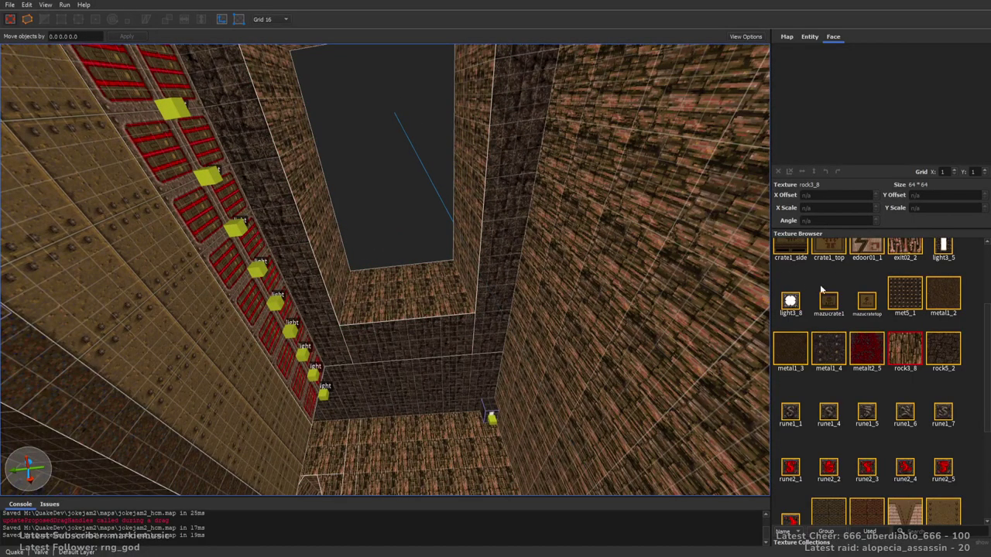
Filter the textures by "sk", choose sky1 and cap the top of the skylight shaft with a sky brush
{"action": "right_click_drag", "start_coordinate": [517, 276], "coordinate": [481, 250]}
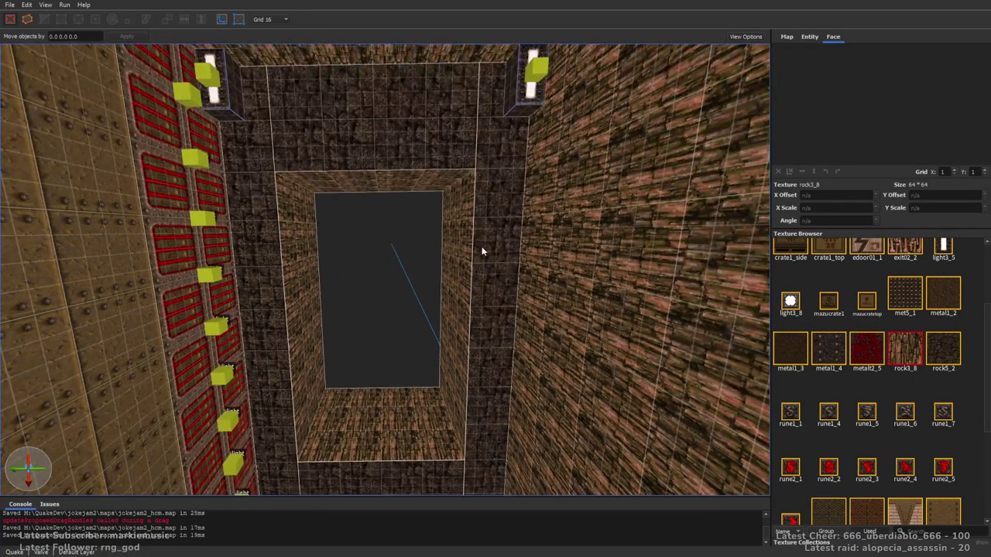
{"action": "scroll", "coordinate": [902, 373], "scroll_direction": "down", "scroll_amount": 3}
{"action": "left_click", "coordinate": [870, 534]}
{"action": "left_click", "coordinate": [930, 532]}
{"action": "type", "text": "sk"}
{"action": "left_click", "coordinate": [942, 431]}
{"action": "right_click_drag", "start_coordinate": [457, 298], "coordinate": [328, 221]}
{"action": "key", "text": "w"}
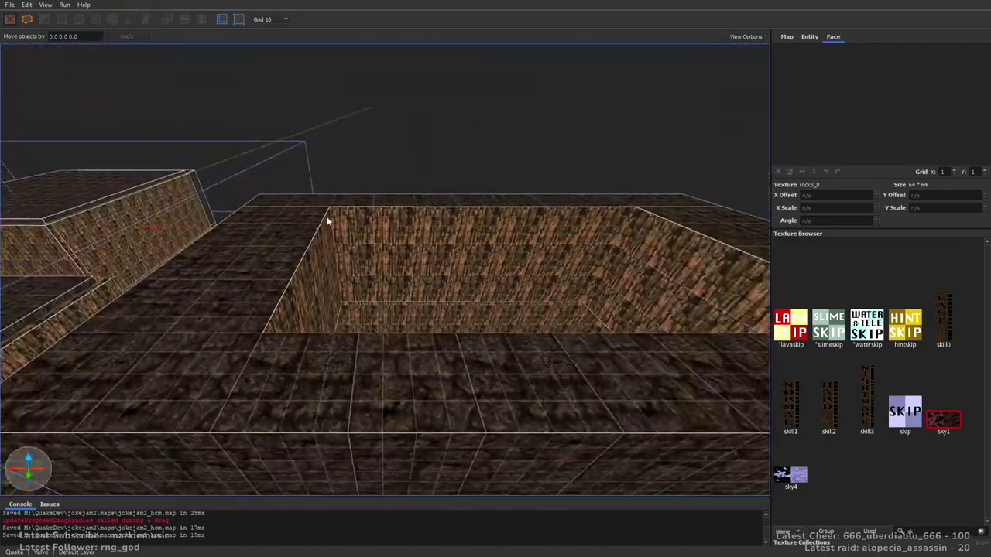
{"action": "key", "text": "d"}
{"action": "mouse_move", "coordinate": [336, 208]}
{"action": "left_mouse_down"}
{"action": "mouse_move", "coordinate": [464, 280]}
{"action": "mouse_move", "coordinate": [504, 330]}
{"action": "left_mouse_up"}
{"action": "key", "text": "Page_Up"}
{"action": "key", "text": "Escape"}
{"action": "key", "text": "w"}
{"action": "right_click_drag", "start_coordinate": [604, 311], "coordinate": [587, 156]}
{"action": "key", "text": "s"}
{"action": "key", "text": "a"}
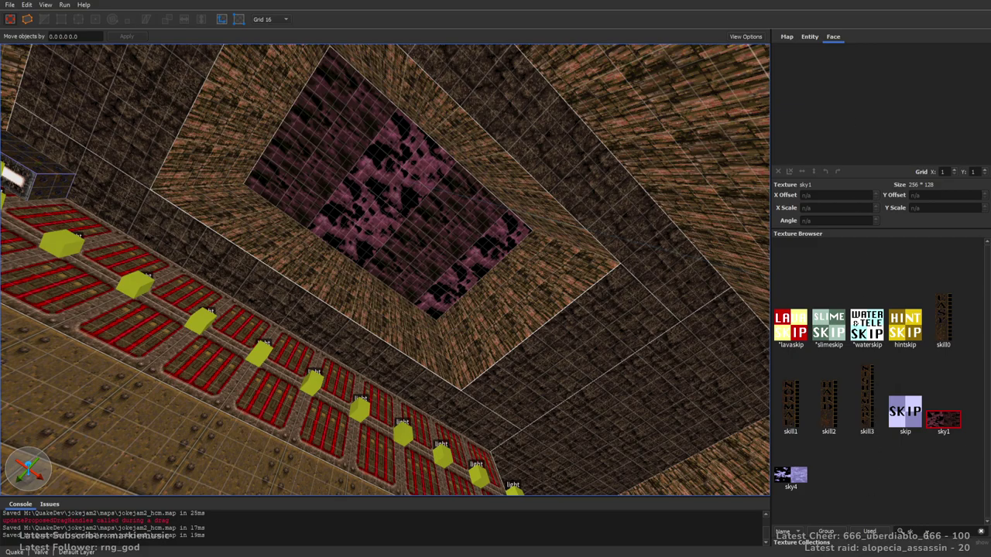
Draw a rock3_8 brush in the shaft corner beside the red roof and delete its inner vertical edge to make a wedge
{"action": "left_click", "coordinate": [870, 533]}
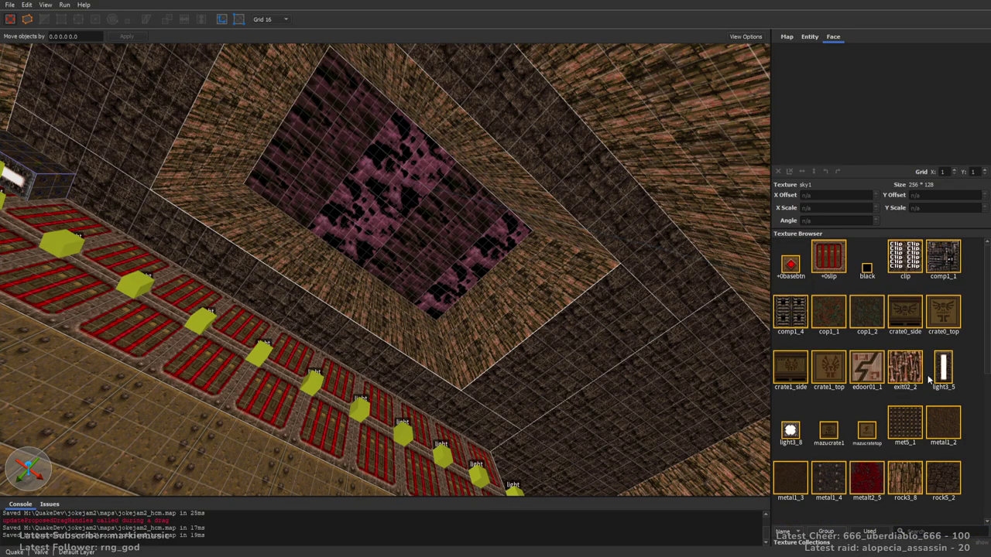
{"action": "scroll", "coordinate": [929, 377], "scroll_direction": "down", "scroll_amount": 3}
{"action": "mouse_move", "coordinate": [443, 132]}
{"action": "right_mouse_down"}
{"action": "mouse_move", "coordinate": [480, 212]}
{"action": "mouse_move", "coordinate": [430, 141]}
{"action": "right_mouse_up"}
{"action": "key", "text": "w"}
{"action": "key", "text": "a"}
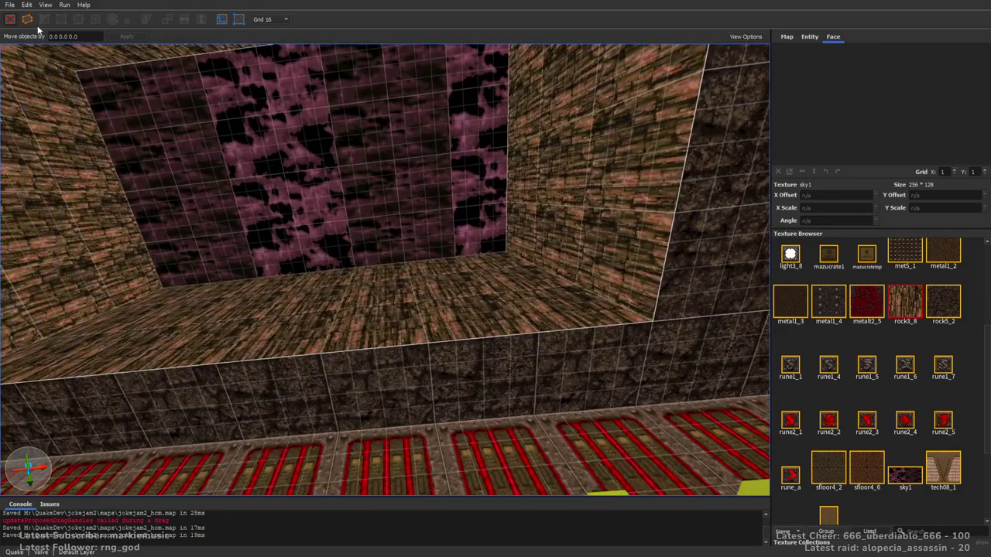
{"action": "mouse_move", "coordinate": [421, 251]}
{"action": "left_mouse_down"}
{"action": "mouse_move", "coordinate": [500, 213]}
{"action": "mouse_move", "coordinate": [543, 332]}
{"action": "left_mouse_up"}
{"action": "key", "text": "e"}
{"action": "left_click", "coordinate": [406, 224]}
{"action": "key", "text": "Delete"}
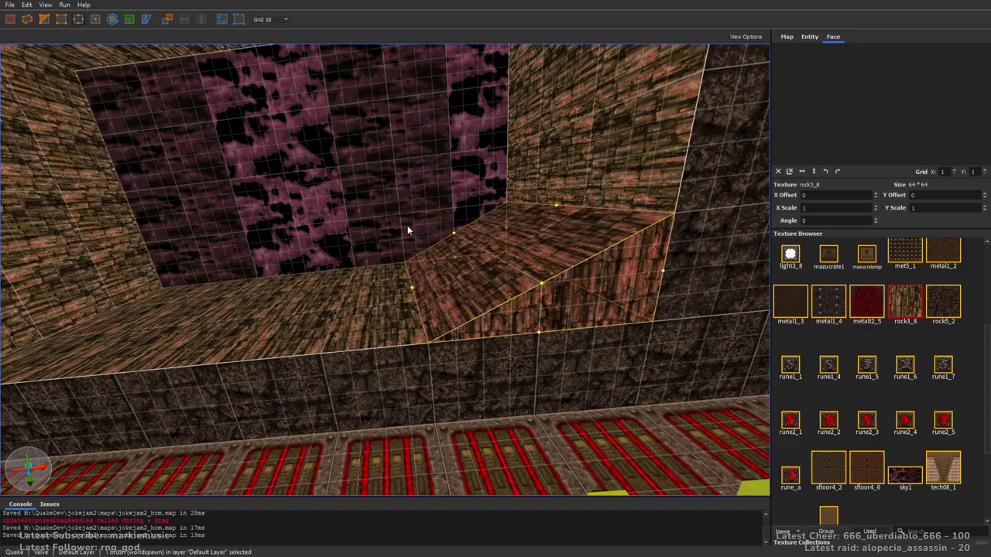
{"action": "key", "text": "Escape"}
{"action": "key", "text": "Escape"}
Draw a 256 by 128 rock3_8 block in the opposite shaft corner, extend it downward and delete its inner edge
{"action": "key", "text": "s"}
{"action": "mouse_move", "coordinate": [420, 224]}
{"action": "right_mouse_down"}
{"action": "mouse_move", "coordinate": [487, 161]}
{"action": "mouse_move", "coordinate": [414, 215]}
{"action": "right_mouse_up"}
{"action": "mouse_move", "coordinate": [247, 200]}
{"action": "left_mouse_down"}
{"action": "mouse_move", "coordinate": [348, 221]}
{"action": "mouse_move", "coordinate": [387, 254]}
{"action": "mouse_move", "coordinate": [435, 249]}
{"action": "left_mouse_up"}
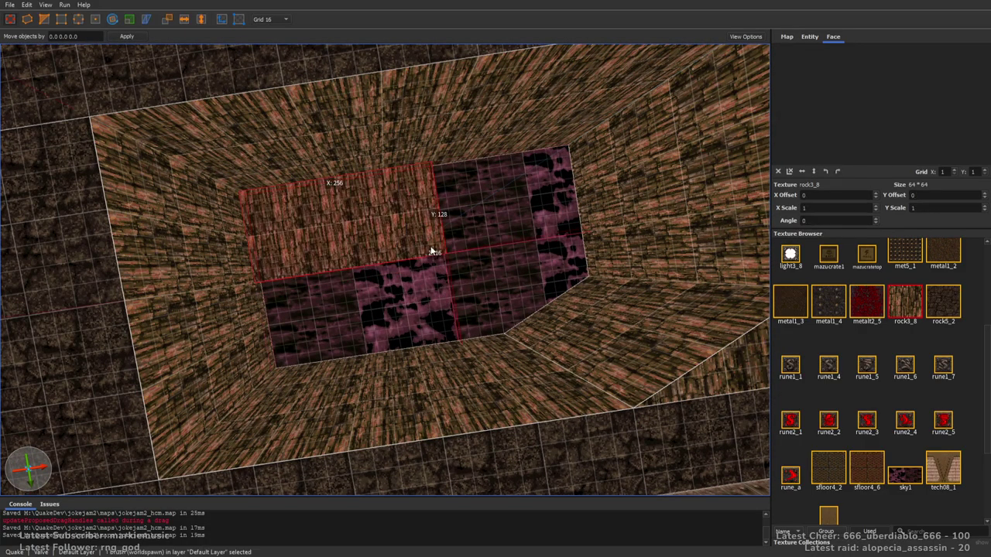
{"action": "key", "text": "s"}
{"action": "right_click_drag", "start_coordinate": [434, 247], "coordinate": [432, 231]}
{"action": "mouse_move", "coordinate": [418, 186]}
{"action": "left_mouse_down", "text": "shift"}
{"action": "mouse_move", "coordinate": [413, 162]}
{"action": "mouse_move", "coordinate": [413, 177]}
{"action": "left_mouse_up", "text": "shift"}
{"action": "mouse_move", "coordinate": [457, 183]}
{"action": "right_mouse_down"}
{"action": "mouse_move", "coordinate": [547, 190]}
{"action": "mouse_move", "coordinate": [364, 241]}
{"action": "right_mouse_up"}
{"action": "key", "text": "e"}
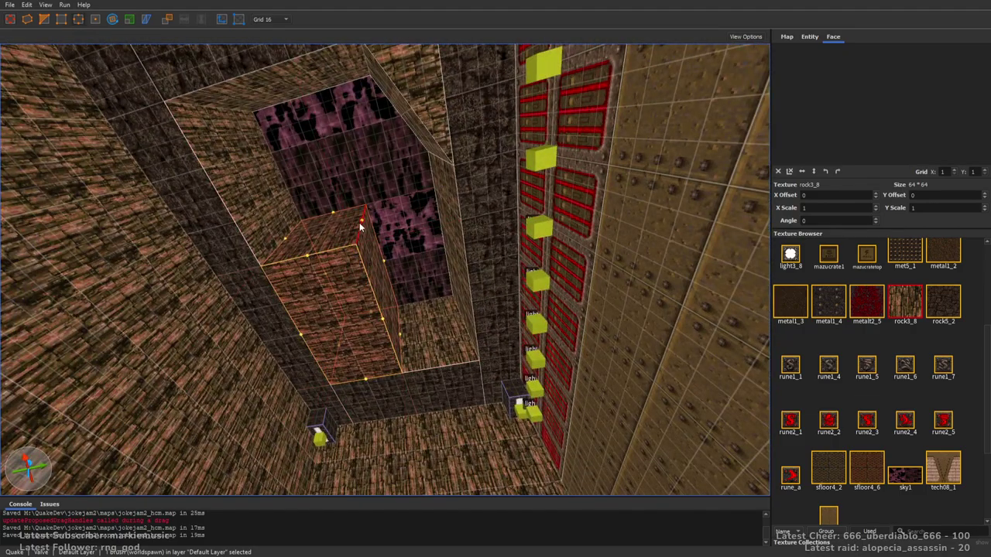
{"action": "key", "text": "Delete"}
{"action": "key", "text": "Escape"}
{"action": "key", "text": "Escape"}
Transfer the ceiling's rock5_2 texture to the undersides of both corner wedges and save the map
{"action": "left_click", "coordinate": [418, 391], "text": "shift"}
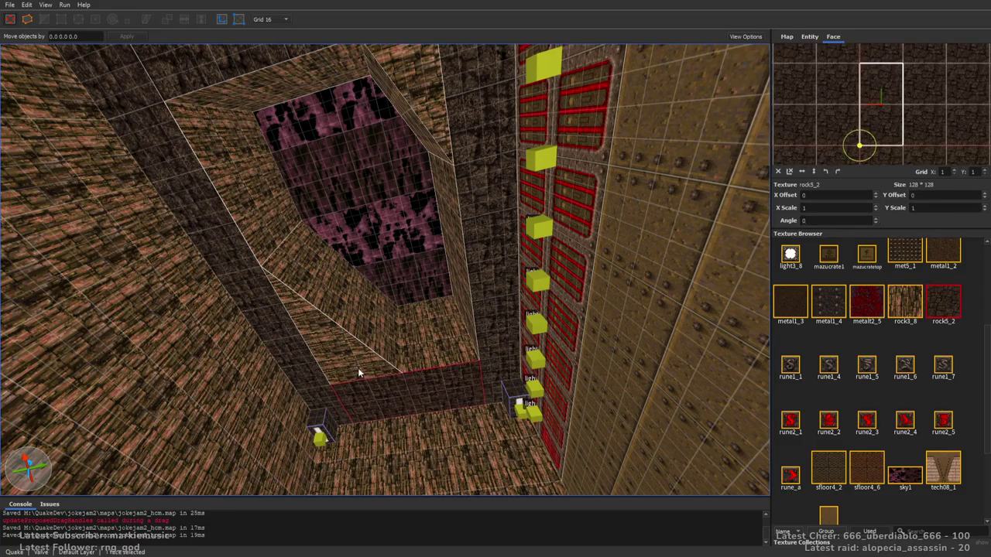
{"action": "left_click", "coordinate": [358, 373], "text": "alt"}
{"action": "left_click", "coordinate": [439, 94], "text": "alt"}
{"action": "key", "text": "Escape"}
{"action": "left_click", "coordinate": [339, 328]}
{"action": "left_click", "coordinate": [416, 96], "text": "ctrl"}
{"action": "mouse_move", "coordinate": [416, 96]}
{"action": "right_mouse_down"}
{"action": "mouse_move", "coordinate": [339, 145]}
{"action": "mouse_move", "coordinate": [461, 199]}
{"action": "right_mouse_up"}
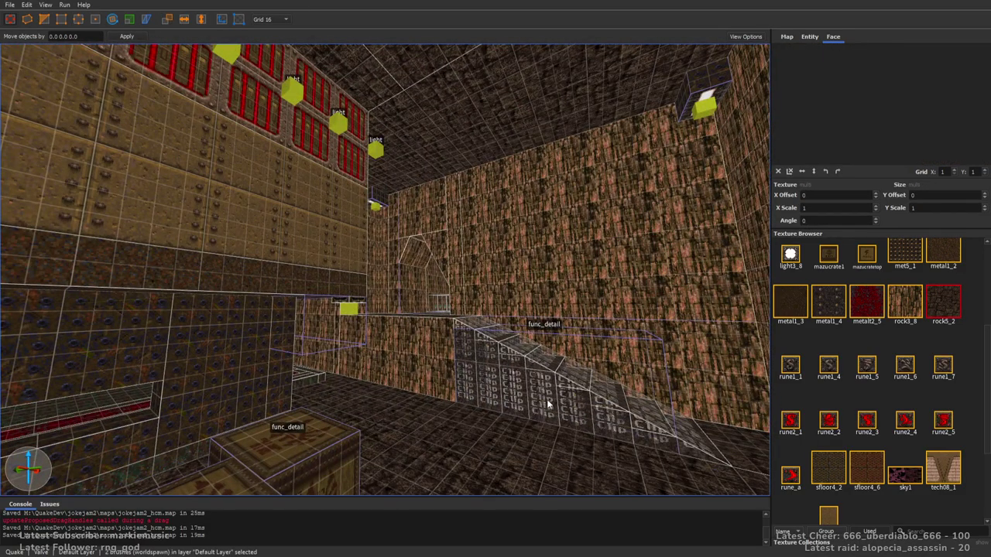
{"action": "key", "text": "Escape"}
{"action": "key", "text": "ctrl+s"}
Draw a trigger-textured brush 48 by 192 units and 128 units tall on the ledge above the clip ramp
{"action": "mouse_move", "coordinate": [562, 279]}
{"action": "right_mouse_down"}
{"action": "mouse_move", "coordinate": [560, 309]}
{"action": "mouse_move", "coordinate": [425, 310]}
{"action": "mouse_move", "coordinate": [482, 296]}
{"action": "mouse_move", "coordinate": [571, 301]}
{"action": "mouse_move", "coordinate": [562, 290]}
{"action": "mouse_move", "coordinate": [506, 347]}
{"action": "mouse_move", "coordinate": [550, 305]}
{"action": "mouse_move", "coordinate": [469, 323]}
{"action": "mouse_move", "coordinate": [395, 320]}
{"action": "mouse_move", "coordinate": [405, 333]}
{"action": "mouse_move", "coordinate": [437, 325]}
{"action": "right_mouse_up"}
{"action": "key", "text": "w"}
{"action": "key", "text": "w"}
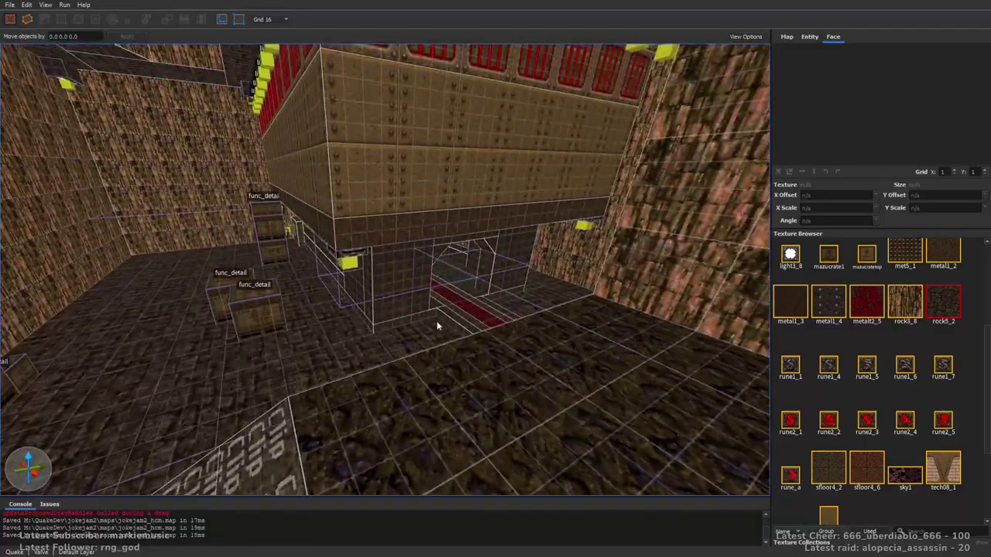
{"action": "scroll", "coordinate": [879, 325], "scroll_direction": "down", "scroll_amount": 3}
{"action": "left_click", "coordinate": [876, 403]}
{"action": "right_click_drag", "start_coordinate": [473, 259], "coordinate": [653, 295]}
{"action": "left_click_drag", "start_coordinate": [318, 299], "coordinate": [428, 366]}
{"action": "mouse_move", "coordinate": [429, 367]}
{"action": "right_mouse_down"}
{"action": "mouse_move", "coordinate": [449, 300]}
{"action": "mouse_move", "coordinate": [357, 354]}
{"action": "right_mouse_up"}
{"action": "left_click_drag", "start_coordinate": [357, 354], "coordinate": [358, 263], "text": "shift"}
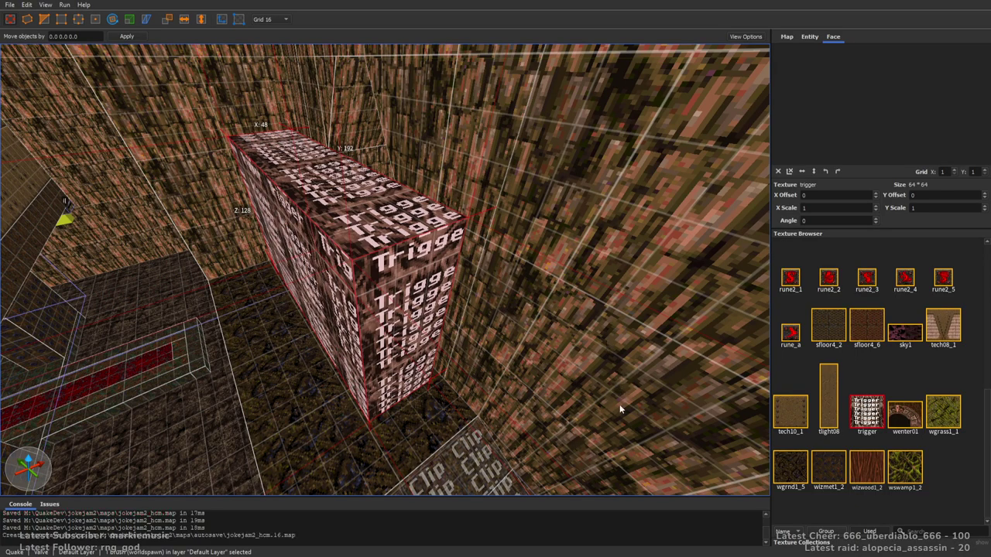
Turn the brush into a trigger_once entity with the message "OMG it is the self-damageatron 2000"
{"action": "key", "text": "ctrl+t"}
{"action": "left_click", "coordinate": [811, 38]}
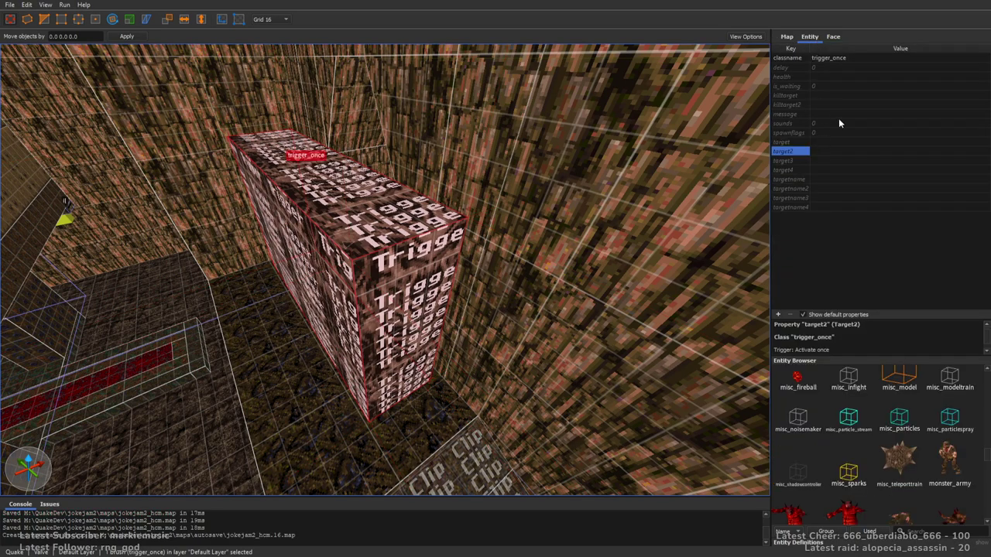
{"action": "left_click", "coordinate": [831, 114]}
{"action": "type", "text": "on 2000"}
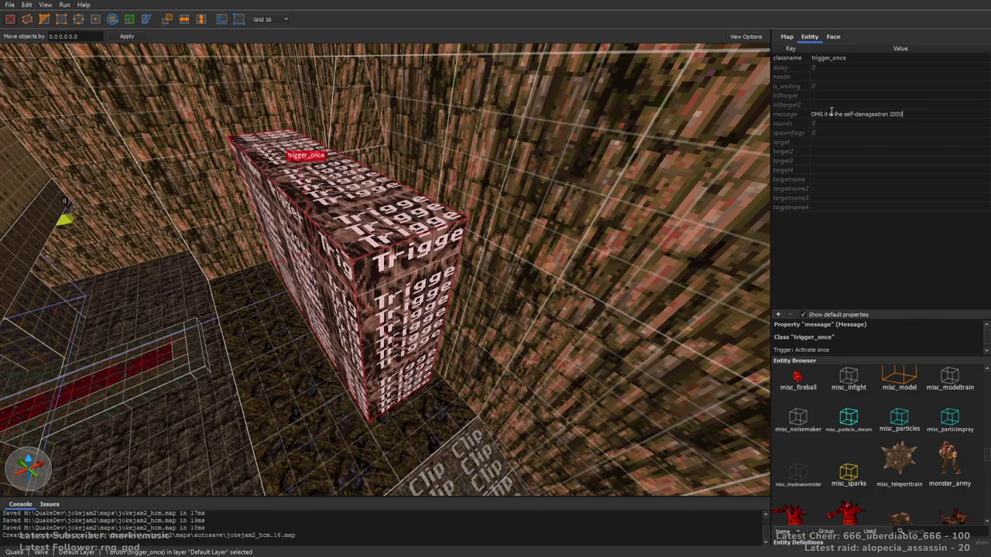
{"action": "key", "text": "Return"}
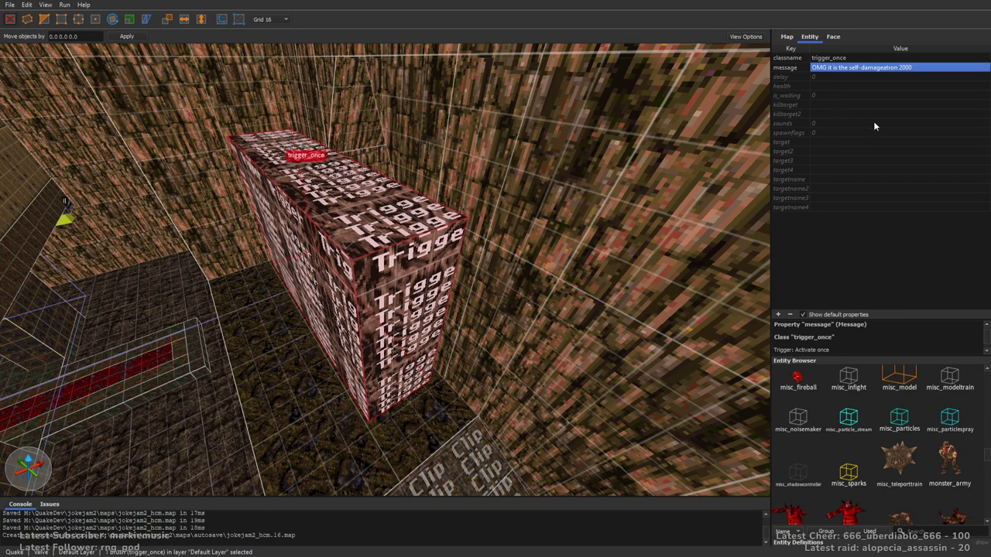
{"action": "key", "text": "s"}
{"action": "right_click_drag", "start_coordinate": [539, 209], "coordinate": [425, 204]}
{"action": "key", "text": "w"}
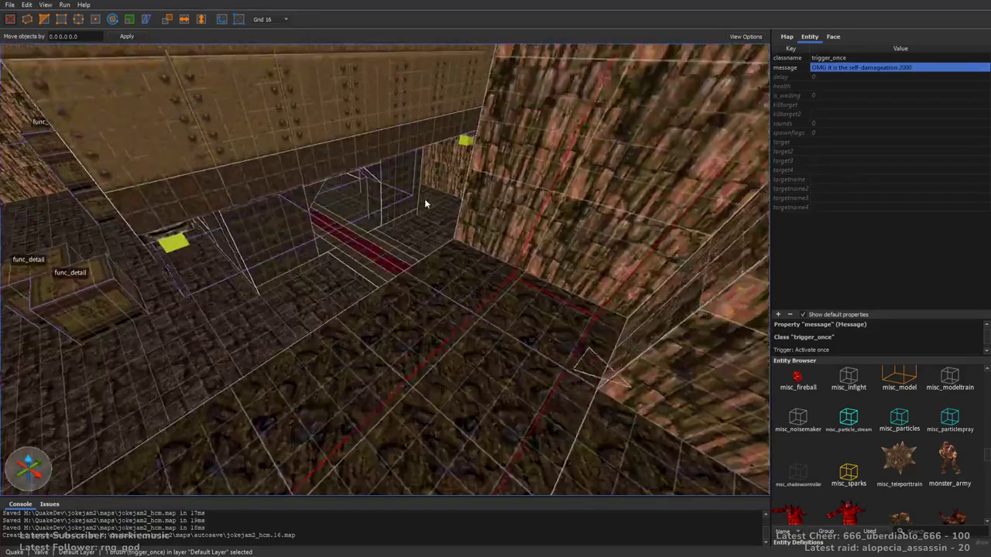
{"action": "key", "text": "Escape"}
Draw a rock3_8 block against the rock wall in the empty corner of the crate area and extend one of its faces
{"action": "mouse_move", "coordinate": [455, 245]}
{"action": "right_mouse_down"}
{"action": "mouse_move", "coordinate": [398, 218]}
{"action": "mouse_move", "coordinate": [580, 220]}
{"action": "mouse_move", "coordinate": [498, 195]}
{"action": "right_mouse_up"}
{"action": "key", "text": "w"}
{"action": "right_click_drag", "start_coordinate": [597, 240], "coordinate": [686, 211]}
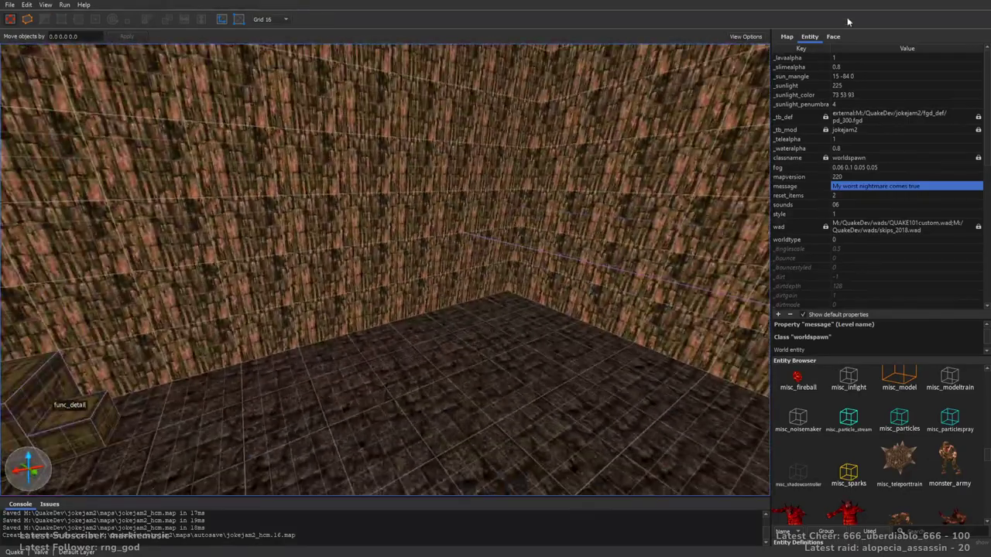
{"action": "left_click", "coordinate": [833, 38]}
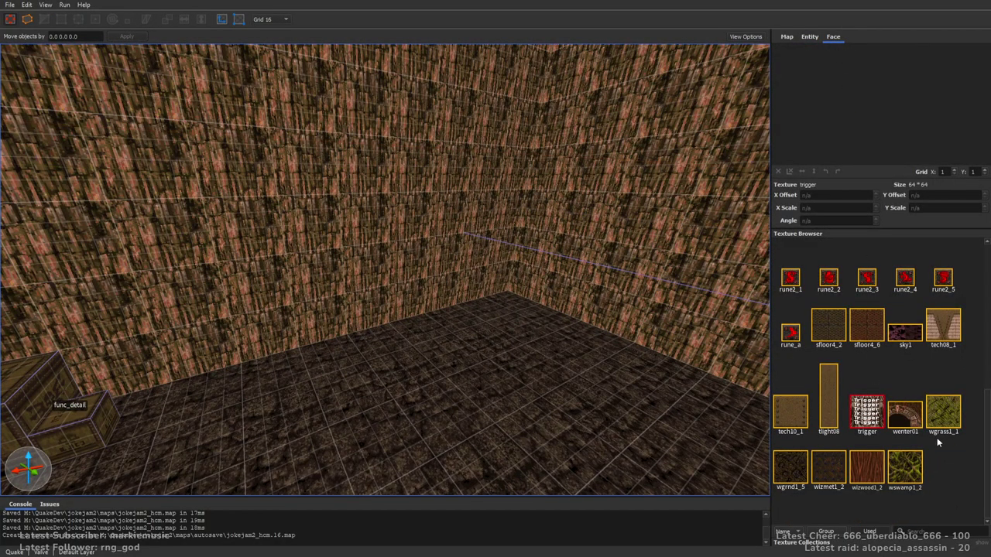
{"action": "left_click_drag", "start_coordinate": [987, 444], "coordinate": [985, 361]}
{"action": "left_click", "coordinate": [913, 350]}
{"action": "right_click_drag", "start_coordinate": [401, 179], "coordinate": [381, 214]}
{"action": "key", "text": "s"}
{"action": "mouse_move", "coordinate": [564, 175]}
{"action": "left_mouse_down"}
{"action": "mouse_move", "coordinate": [480, 253]}
{"action": "mouse_move", "coordinate": [382, 288]}
{"action": "mouse_move", "coordinate": [384, 279]}
{"action": "left_mouse_up"}
{"action": "key", "text": "s"}
{"action": "mouse_move", "coordinate": [387, 277]}
{"action": "right_mouse_down"}
{"action": "mouse_move", "coordinate": [430, 262]}
{"action": "mouse_move", "coordinate": [422, 309]}
{"action": "right_mouse_up"}
{"action": "left_click_drag", "start_coordinate": [424, 311], "coordinate": [435, 267], "text": "shift"}
Shift the new block's end edge along the wall so its end face runs diagonally
{"action": "key", "text": "w"}
{"action": "mouse_move", "coordinate": [435, 267]}
{"action": "right_mouse_down"}
{"action": "mouse_move", "coordinate": [530, 286]}
{"action": "mouse_move", "coordinate": [548, 304]}
{"action": "mouse_move", "coordinate": [539, 292]}
{"action": "mouse_move", "coordinate": [425, 309]}
{"action": "mouse_move", "coordinate": [435, 279]}
{"action": "right_mouse_up"}
{"action": "key", "text": "a"}
{"action": "key", "text": "d"}
{"action": "key", "text": "e"}
{"action": "left_click", "coordinate": [448, 252]}
{"action": "key", "text": "Left"}
{"action": "key", "text": "Left"}
{"action": "key", "text": "Left"}
{"action": "key", "text": "Left"}
{"action": "key", "text": "Left"}
{"action": "key", "text": "Left"}
{"action": "key", "text": "Left"}
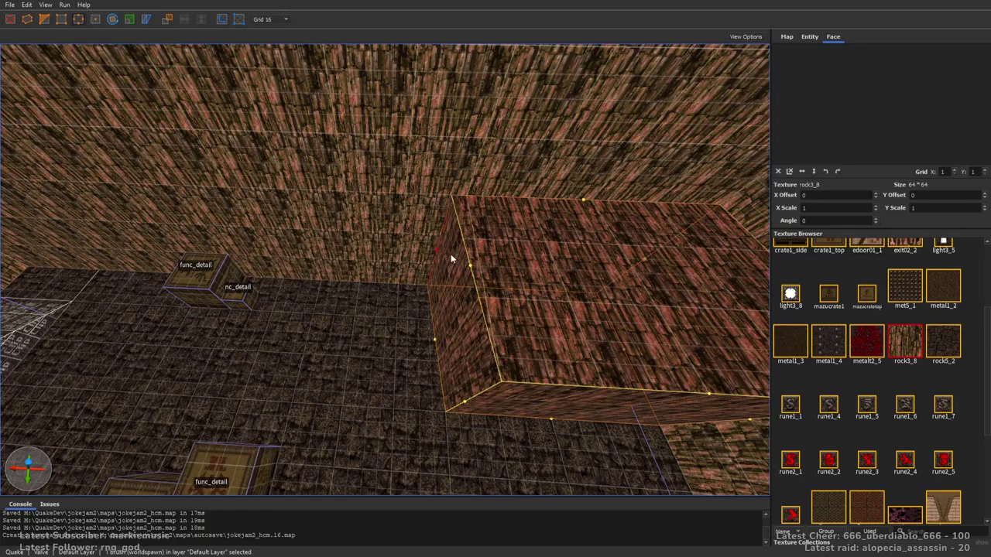
{"action": "key", "text": "Left"}
{"action": "key", "text": "Right"}
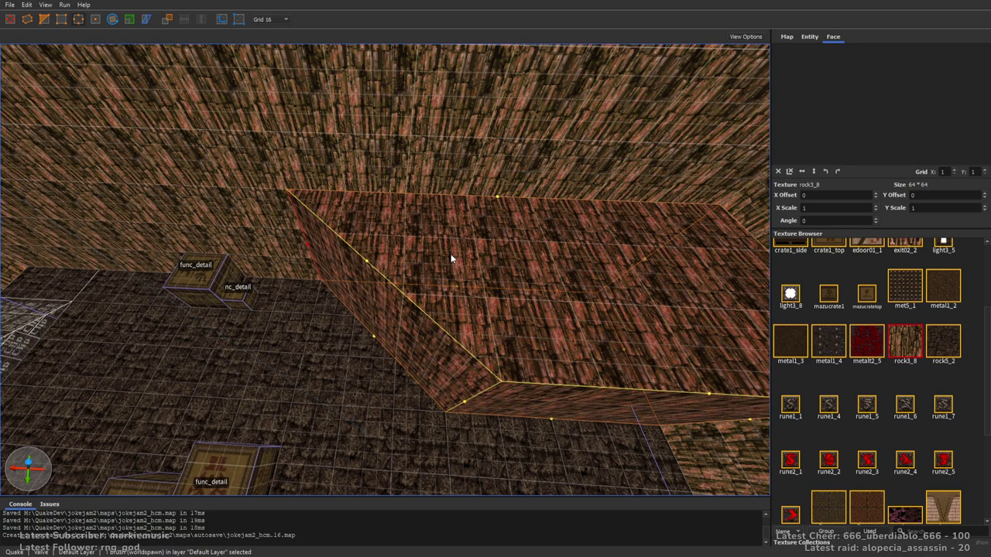
{"action": "key", "text": "Escape"}
{"action": "key", "text": "Escape"}
Transfer the texture alignment of an adjoining rock face to a side of the new block and save the map
{"action": "mouse_move", "coordinate": [425, 262]}
{"action": "right_mouse_down"}
{"action": "mouse_move", "coordinate": [402, 295]}
{"action": "mouse_move", "coordinate": [431, 219]}
{"action": "mouse_move", "coordinate": [481, 252]}
{"action": "right_mouse_up"}
{"action": "key", "text": "s"}
{"action": "left_click", "coordinate": [586, 298], "text": "shift"}
{"action": "left_click", "coordinate": [390, 335], "text": "alt"}
{"action": "key", "text": "Escape"}
{"action": "key", "text": "ctrl+s"}
Apply a different texture to the top face of the new rock block
{"action": "right_click_drag", "start_coordinate": [398, 288], "coordinate": [457, 287]}
{"action": "key", "text": "w"}
{"action": "left_click", "coordinate": [501, 325], "text": "shift"}
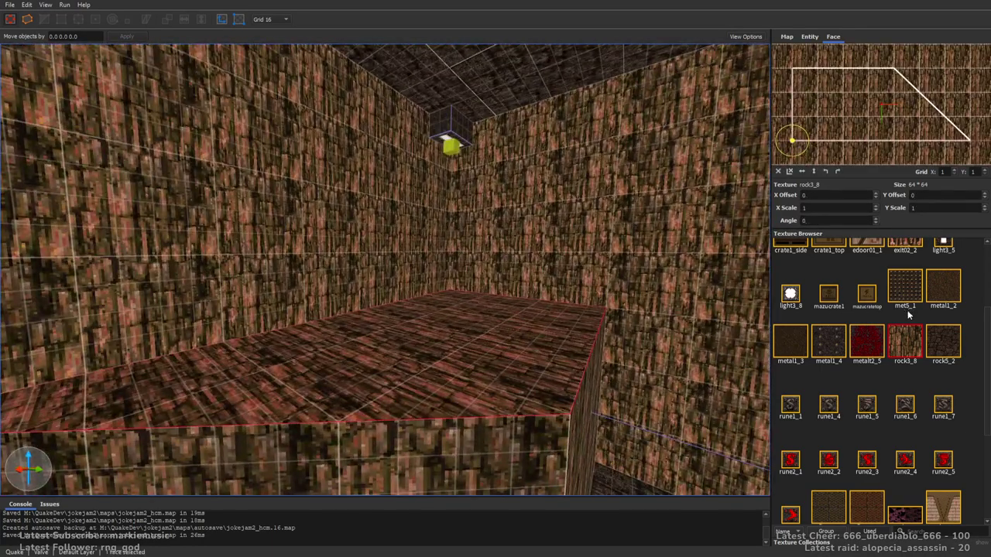
{"action": "scroll", "coordinate": [910, 311], "scroll_direction": "down", "scroll_amount": 3}
{"action": "left_click", "coordinate": [912, 520]}
{"action": "right_click_drag", "start_coordinate": [689, 294], "coordinate": [649, 267]}
{"action": "key", "text": "w"}
{"action": "key", "text": "Escape"}
Examine the properties of the func_button in the nail trap room, including its message and target
{"action": "right_click_drag", "start_coordinate": [402, 277], "coordinate": [646, 282]}
{"action": "key", "text": "w"}
{"action": "right_click_drag", "start_coordinate": [325, 280], "coordinate": [422, 283]}
{"action": "key", "text": "w"}
{"action": "key", "text": "w"}
{"action": "key", "text": "w"}
{"action": "key", "text": "w"}
{"action": "left_click", "coordinate": [422, 283]}
{"action": "left_click", "coordinate": [466, 261]}
{"action": "left_click", "coordinate": [440, 266]}
{"action": "left_click", "coordinate": [812, 36]}
{"action": "mouse_move", "coordinate": [562, 141]}
{"action": "right_mouse_down"}
{"action": "mouse_move", "coordinate": [577, 147]}
{"action": "mouse_move", "coordinate": [434, 169]}
{"action": "mouse_move", "coordinate": [456, 197]}
{"action": "right_mouse_up"}
{"action": "key", "text": "w"}
{"action": "key", "text": "d"}
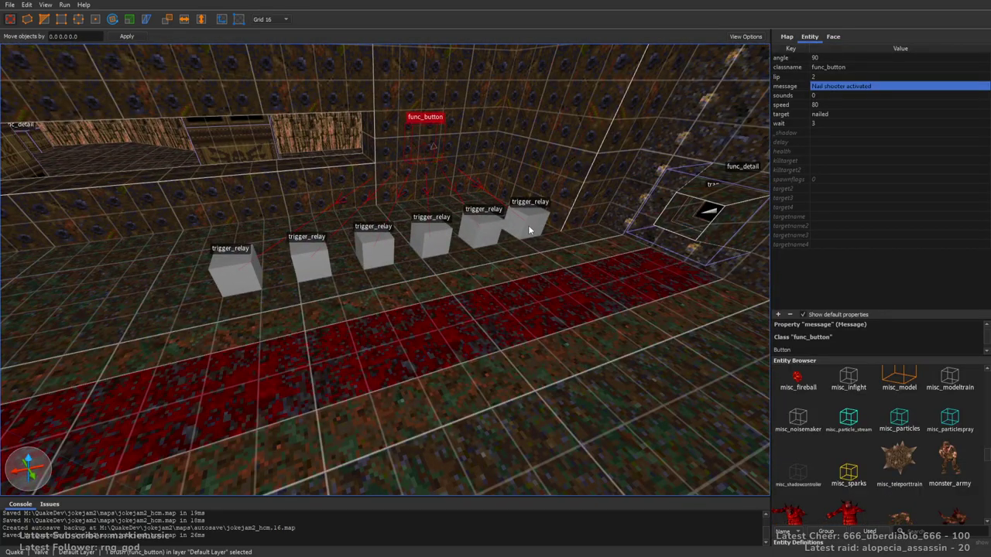
Give the trigger_relay nearest the func_button, which has a delay of 2, a message and save the map
{"action": "left_click", "coordinate": [529, 230]}
{"action": "key", "text": "d"}
{"action": "right_click_drag", "start_coordinate": [557, 223], "coordinate": [542, 222]}
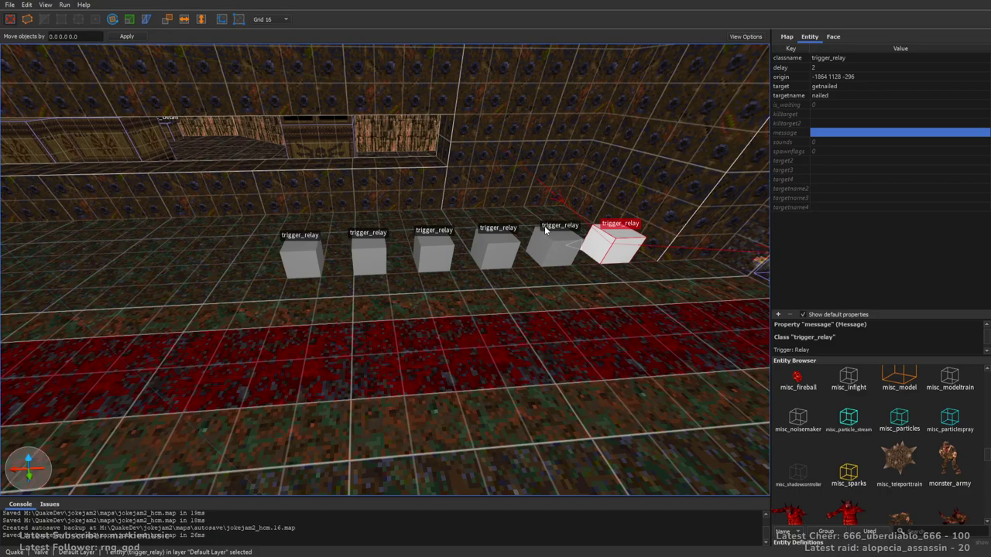
{"action": "left_click", "coordinate": [547, 234]}
{"action": "key", "text": "Escape"}
{"action": "left_click", "coordinate": [591, 246]}
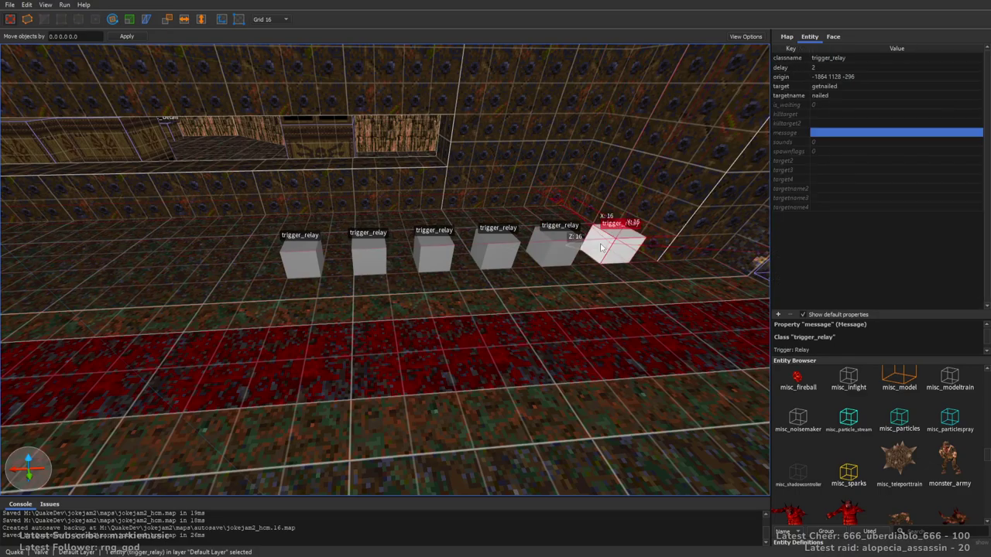
{"action": "left_click", "coordinate": [821, 133]}
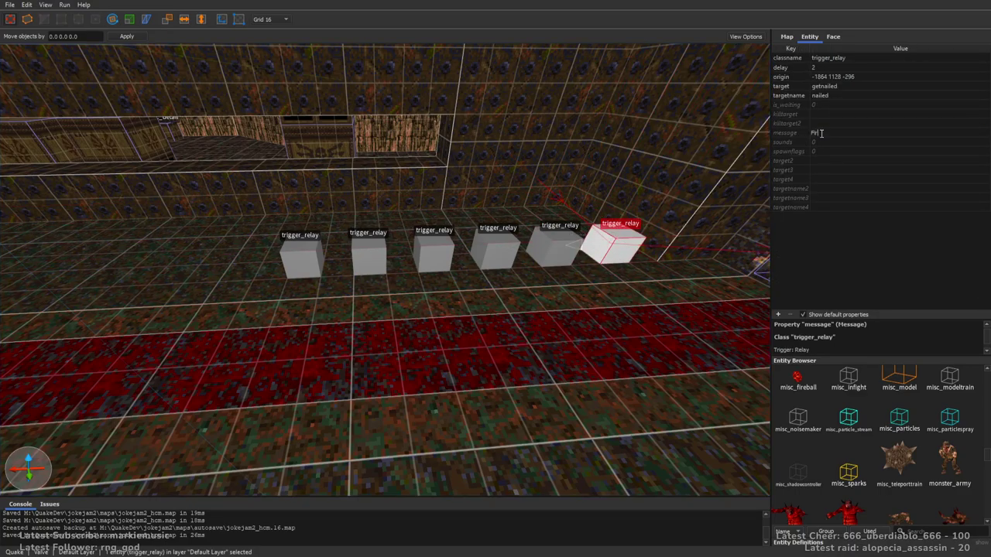
{"action": "key", "text": "Return"}
{"action": "right_click_drag", "start_coordinate": [445, 218], "coordinate": [465, 225]}
{"action": "key", "text": "Escape"}
{"action": "key", "text": "ctrl+s"}
Toggle texture lock and reposition the small crate beside the large skull crate
{"action": "right_click_drag", "start_coordinate": [363, 223], "coordinate": [585, 183]}
{"action": "key", "text": "s"}
{"action": "right_click_drag", "start_coordinate": [438, 239], "coordinate": [400, 302]}
{"action": "key", "text": "s"}
{"action": "key", "text": "w"}
{"action": "key", "text": "s"}
{"action": "key", "text": "s"}
{"action": "key", "text": "w"}
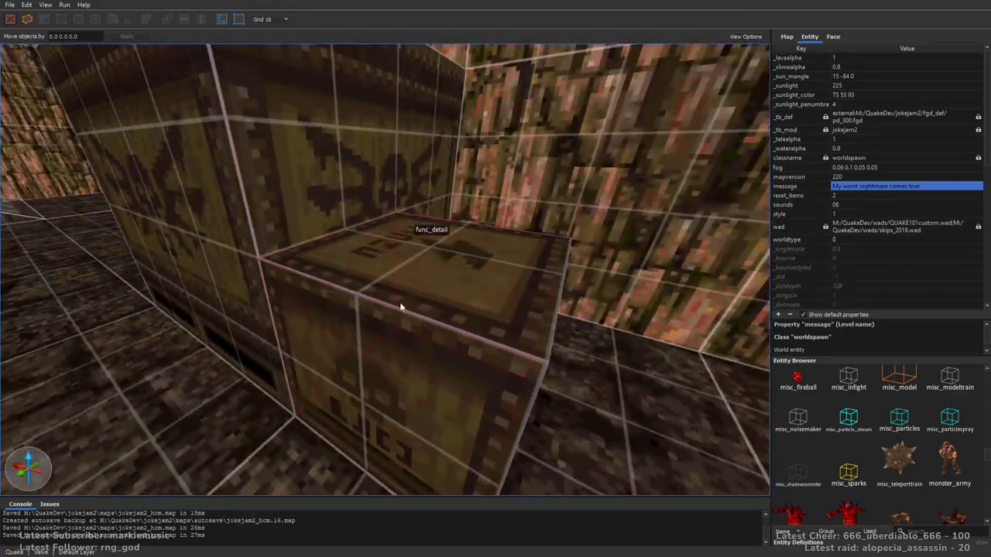
{"action": "left_click", "coordinate": [399, 303]}
{"action": "left_click", "coordinate": [219, 21]}
{"action": "key", "text": "s"}
{"action": "right_click_drag", "start_coordinate": [473, 195], "coordinate": [153, 281]}
{"action": "left_click_drag", "start_coordinate": [153, 287], "coordinate": [657, 190]}
{"action": "right_click_drag", "start_coordinate": [340, 201], "coordinate": [361, 368]}
{"action": "key", "text": "w"}
{"action": "left_click_drag", "start_coordinate": [361, 364], "coordinate": [399, 204]}
{"action": "right_click_drag", "start_coordinate": [499, 280], "coordinate": [467, 245]}
{"action": "key", "text": "w"}
{"action": "key", "text": "Escape"}
{"action": "key", "text": "w"}
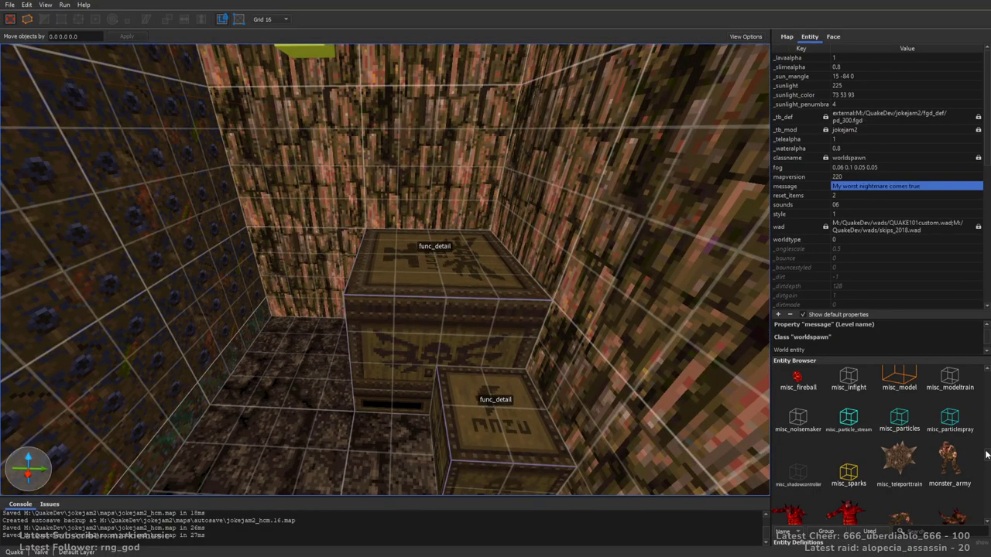
Place a player_dead_face_down entity on top of the large crate
{"action": "scroll", "coordinate": [985, 456], "scroll_direction": "down", "scroll_amount": 3}
{"action": "scroll", "coordinate": [985, 471], "scroll_direction": "down", "scroll_amount": 5}
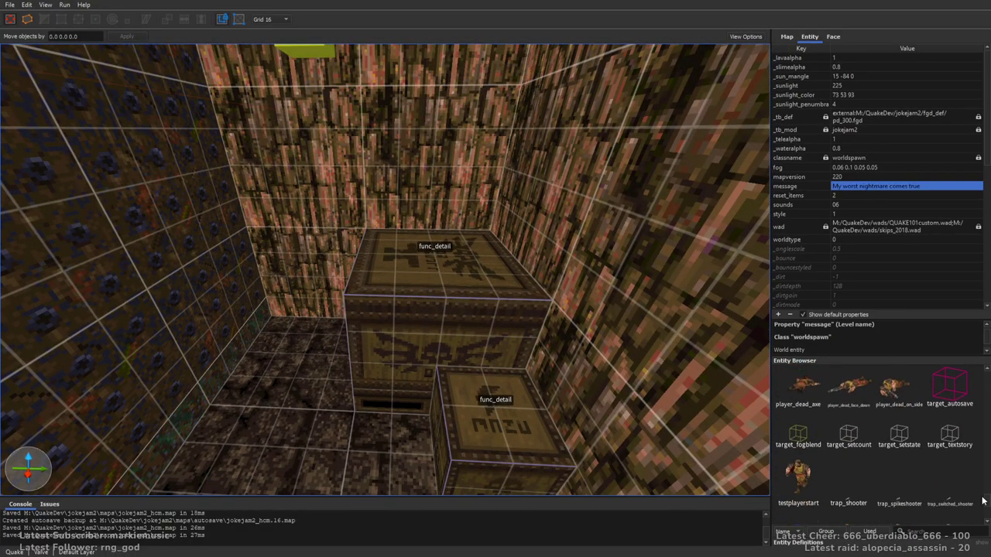
{"action": "scroll", "coordinate": [982, 500], "scroll_direction": "up", "scroll_amount": 2}
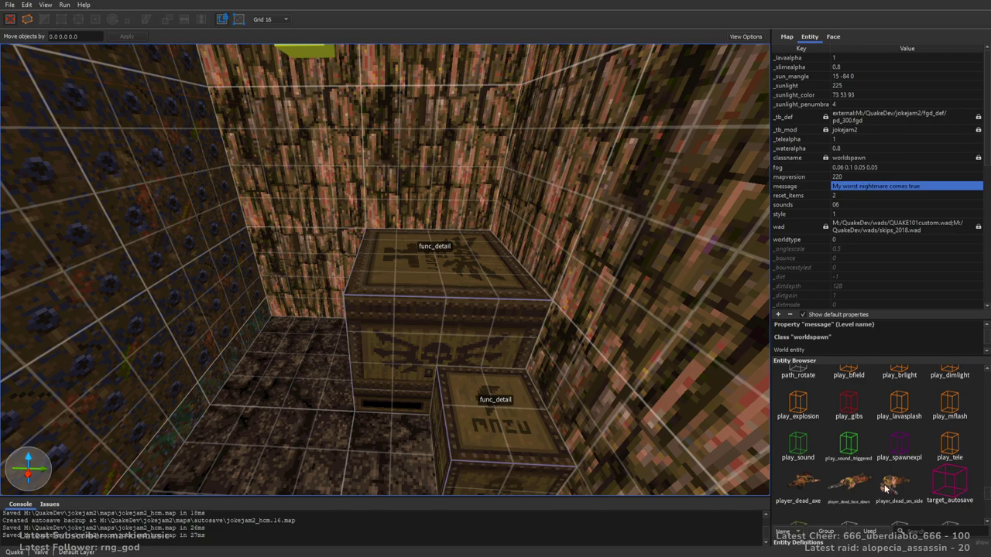
{"action": "left_click_drag", "start_coordinate": [853, 484], "coordinate": [439, 285]}
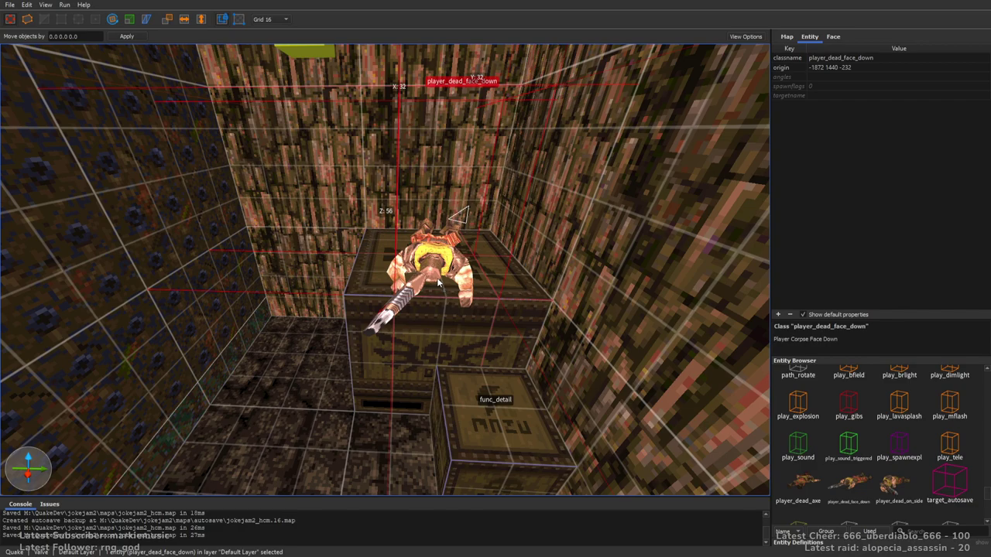
Set the corpse's angles to 45 0 0
{"action": "left_click", "coordinate": [838, 78]}
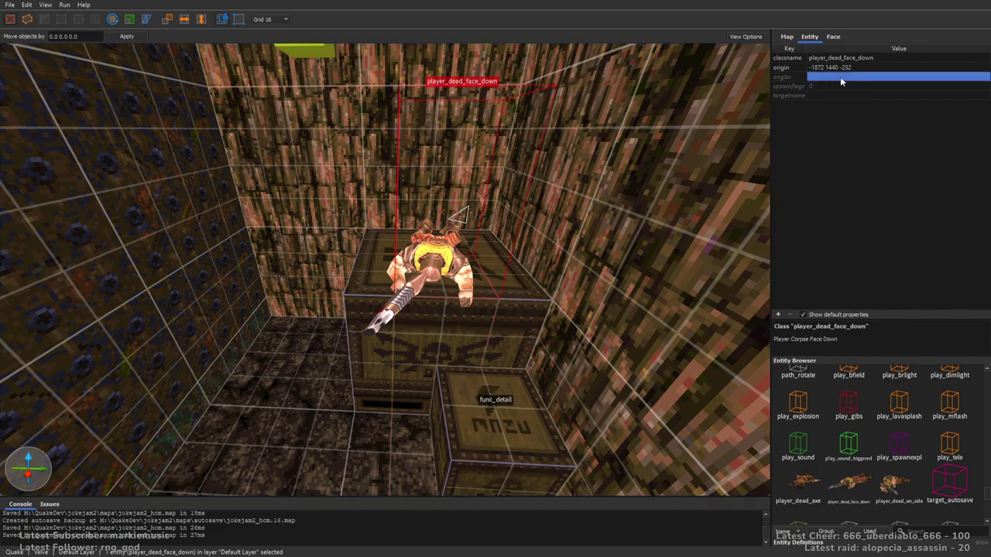
{"action": "type", "text": "0"}
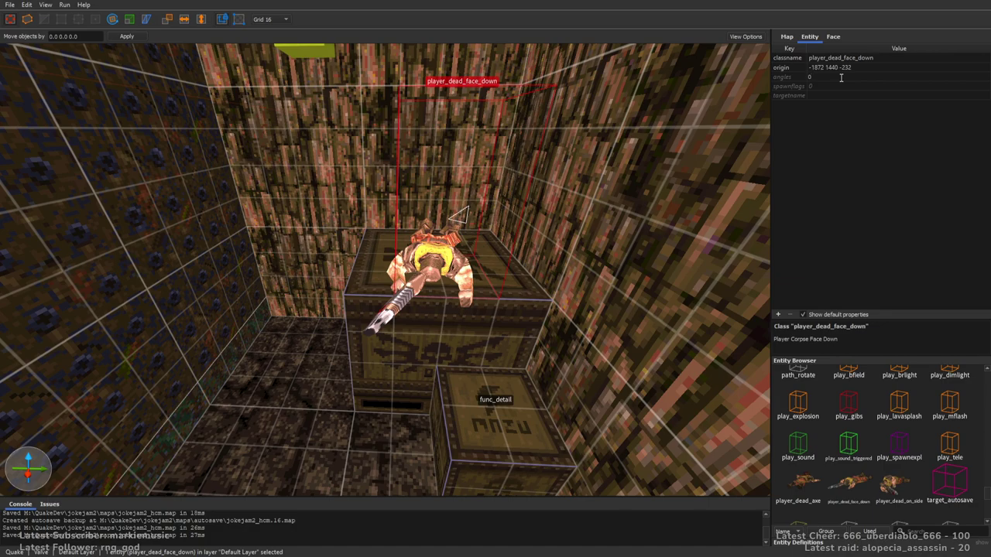
{"action": "key", "text": "Return"}
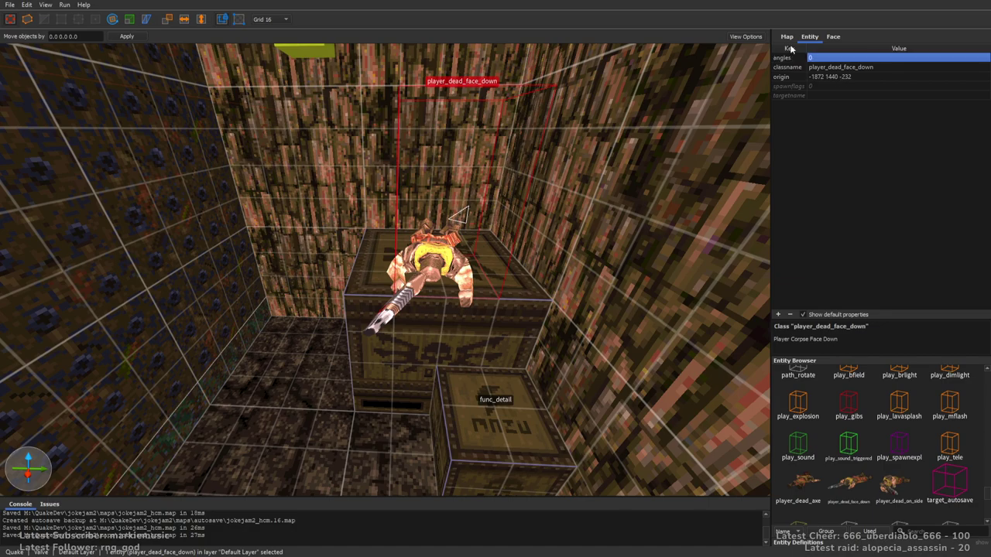
{"action": "left_click", "coordinate": [823, 57]}
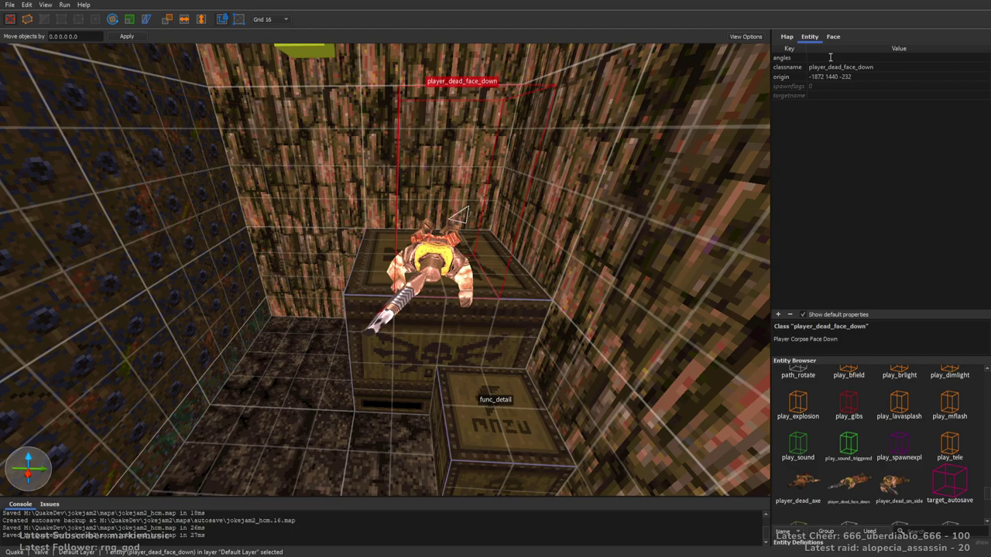
{"action": "key", "text": "Return"}
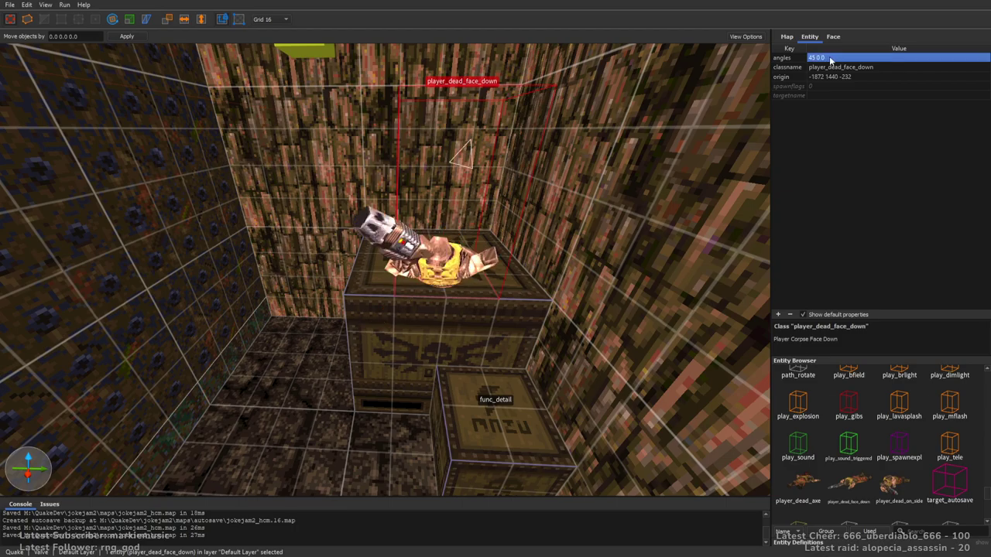
{"action": "scroll", "coordinate": [385, 249], "scroll_direction": "up", "scroll_amount": 4}
{"action": "right_click_drag", "start_coordinate": [386, 248], "coordinate": [373, 214]}
{"action": "scroll", "coordinate": [373, 215], "scroll_direction": "down", "scroll_amount": 3}
Change the corpse's angles to 65 0 0
{"action": "double_click", "coordinate": [814, 58]}
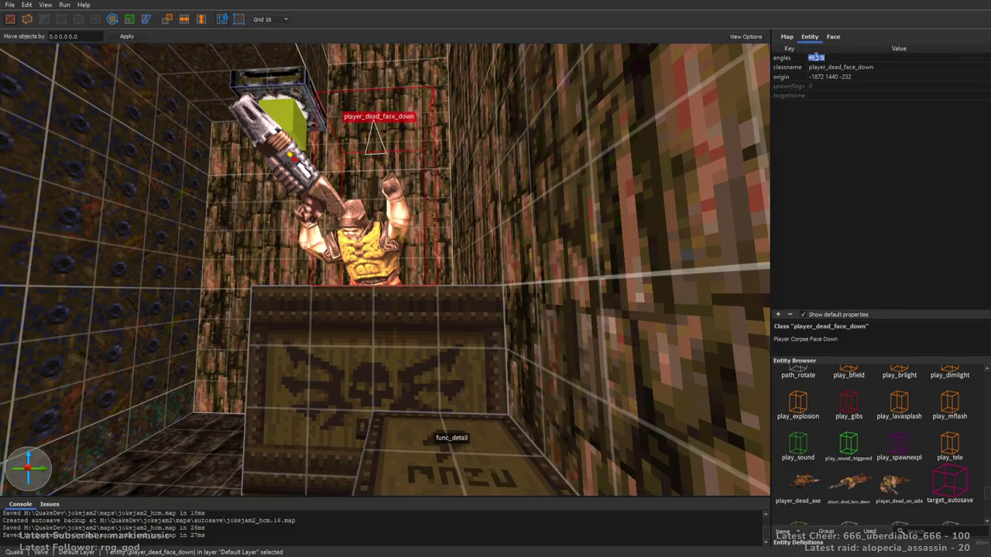
{"action": "left_click", "coordinate": [817, 58]}
{"action": "type", "text": "6"}
{"action": "key", "text": "Return"}
Slide the corpse 32 units back across the crate top and sink it partway into the crate
{"action": "right_click_drag", "start_coordinate": [535, 226], "coordinate": [455, 303]}
{"action": "left_click_drag", "start_coordinate": [388, 302], "coordinate": [430, 274]}
{"action": "right_click_drag", "start_coordinate": [431, 273], "coordinate": [487, 289]}
{"action": "key", "text": "w"}
{"action": "left_click_drag", "start_coordinate": [420, 313], "coordinate": [432, 335]}
{"action": "right_click_drag", "start_coordinate": [458, 320], "coordinate": [499, 310]}
{"action": "key", "text": "w"}
{"action": "key", "text": "s"}
{"action": "key", "text": "3"}
{"action": "left_click_drag", "start_coordinate": [480, 267], "coordinate": [481, 255], "text": "alt"}
{"action": "right_click_drag", "start_coordinate": [480, 254], "coordinate": [552, 312]}
{"action": "key", "text": "w"}
{"action": "key", "text": "s"}
{"action": "key", "text": "s"}
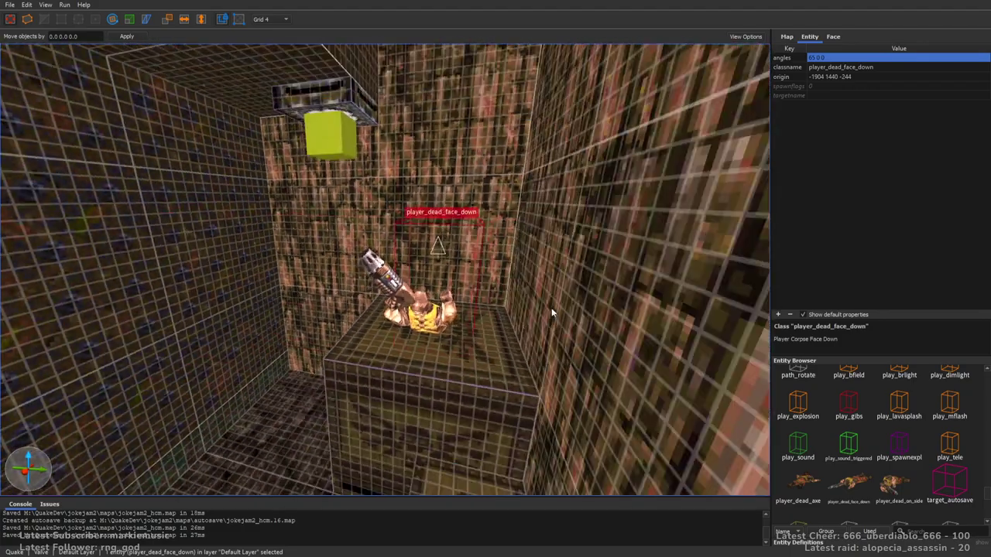
{"action": "right_click_drag", "start_coordinate": [474, 287], "coordinate": [460, 284]}
{"action": "key", "text": "w"}
{"action": "left_click_drag", "start_coordinate": [422, 254], "coordinate": [458, 257]}
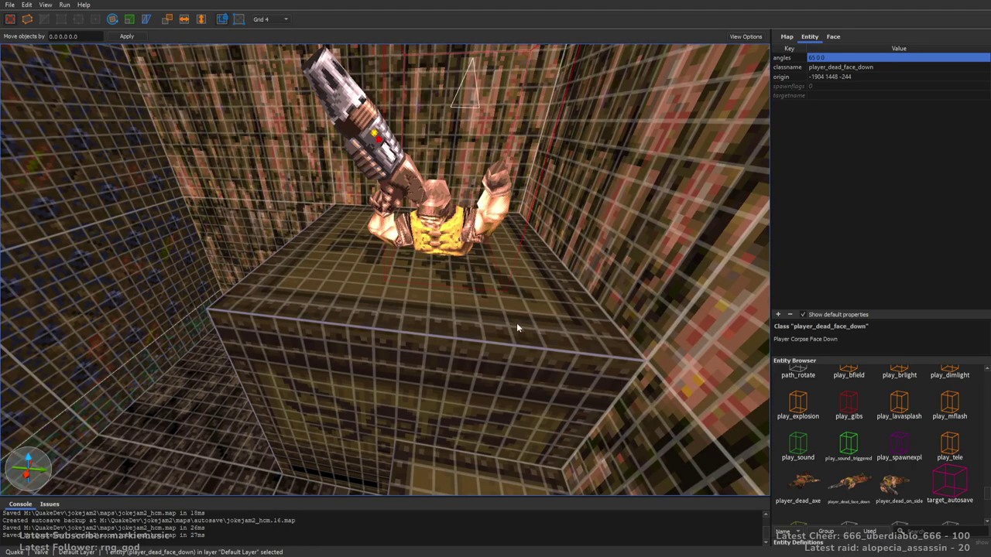
Try angles of 70 0 0 and 50 0 0 on the corpse and settle on 75 0 0
{"action": "double_click", "coordinate": [827, 61]}
{"action": "left_click", "coordinate": [826, 58]}
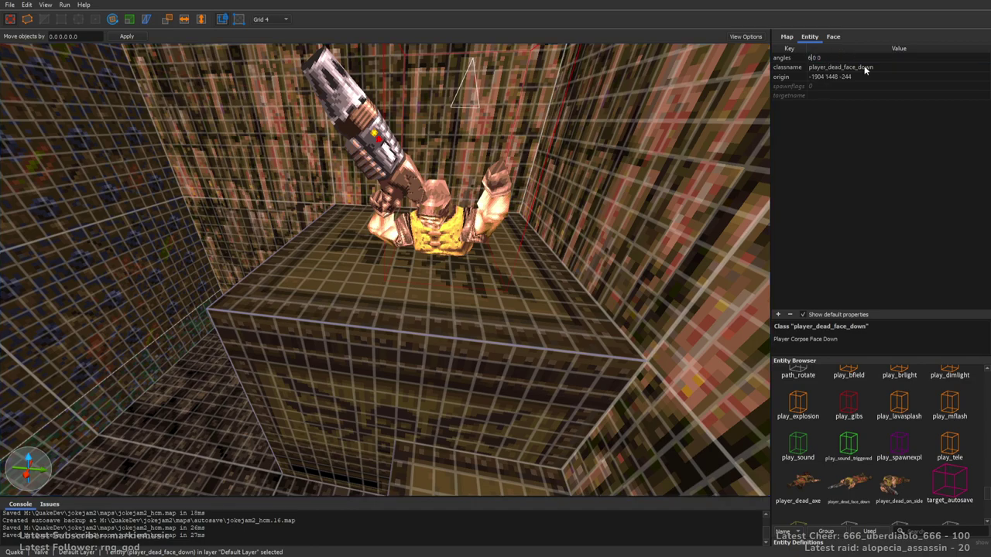
{"action": "key", "text": "Return"}
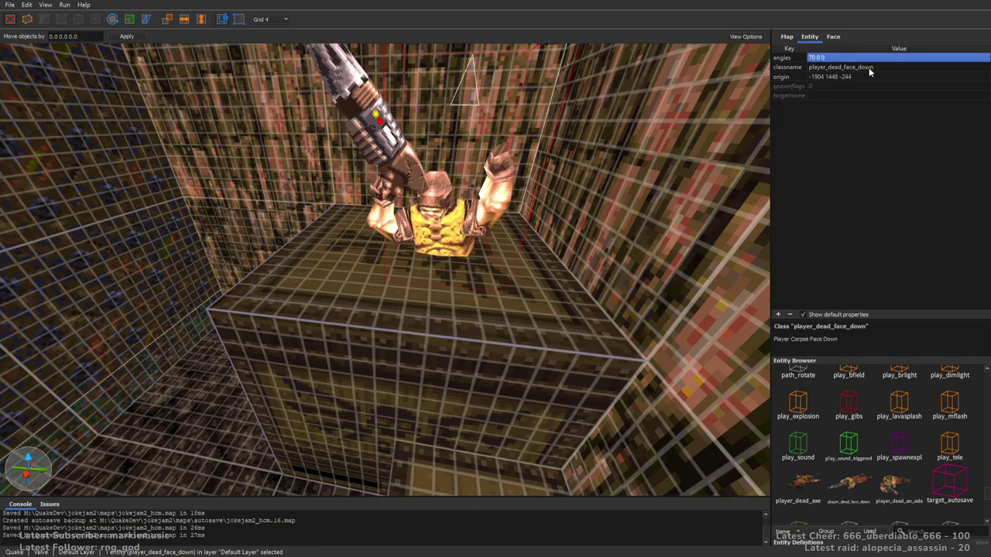
{"action": "double_click", "coordinate": [825, 58]}
{"action": "left_click", "coordinate": [816, 57]}
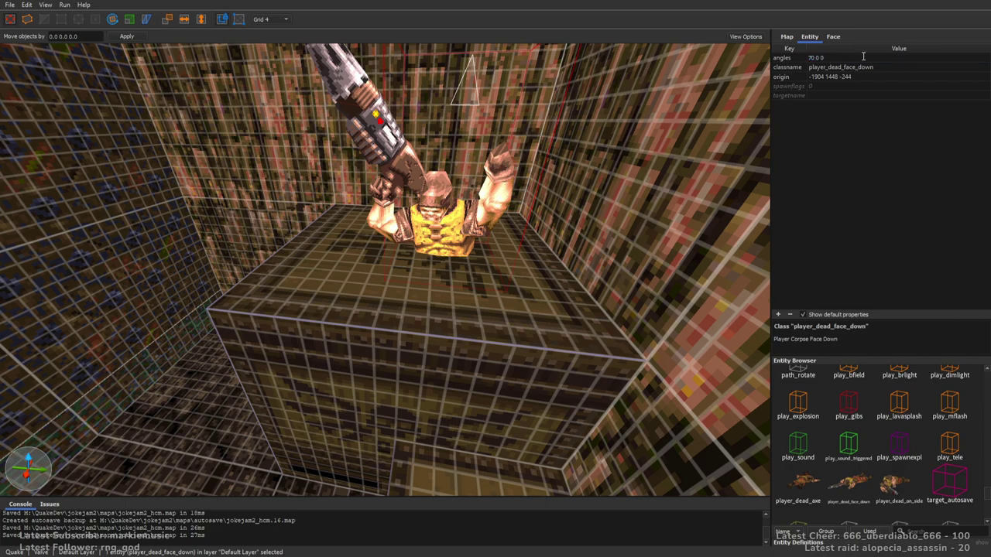
{"action": "key", "text": "BackSpace"}
{"action": "type", "text": "5"}
{"action": "key", "text": "Return"}
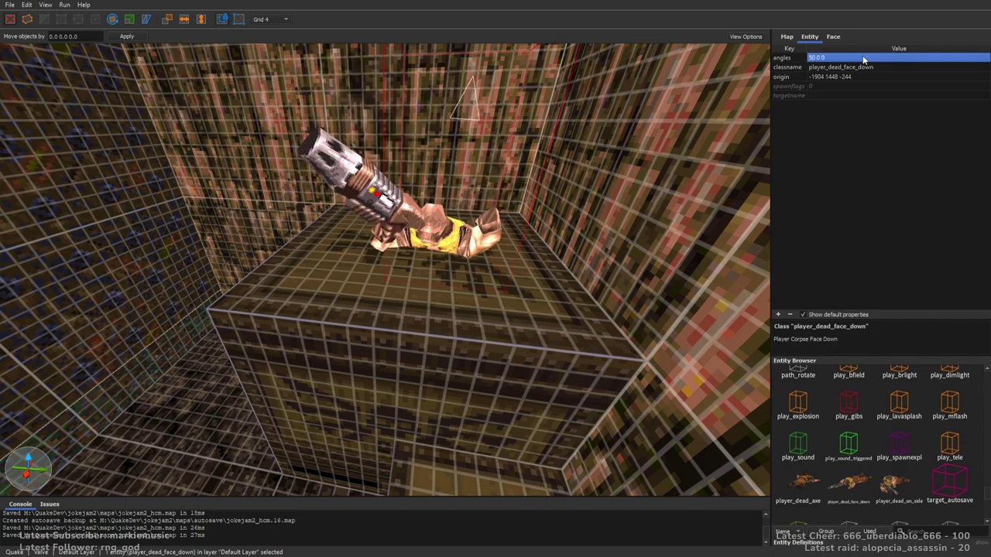
{"action": "double_click", "coordinate": [836, 59]}
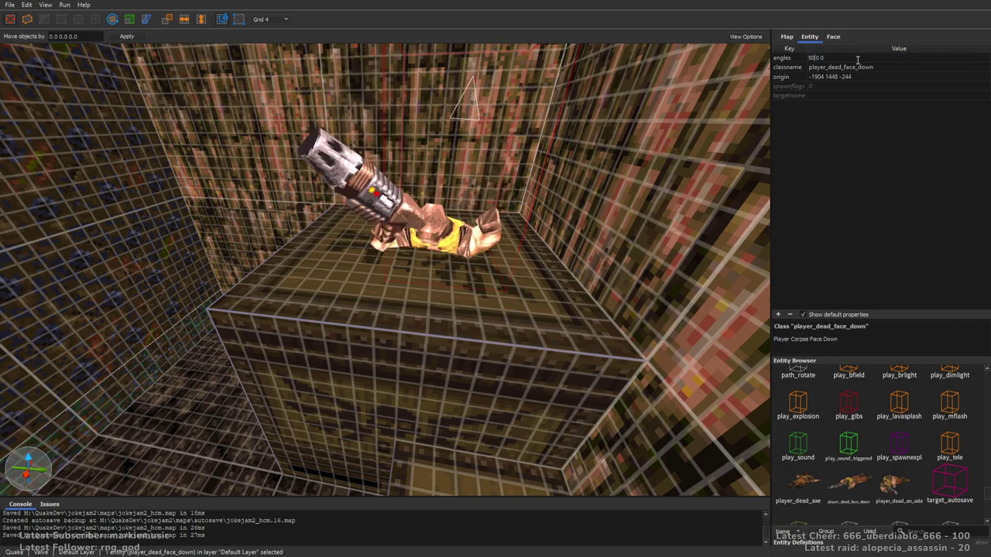
{"action": "key", "text": "Return"}
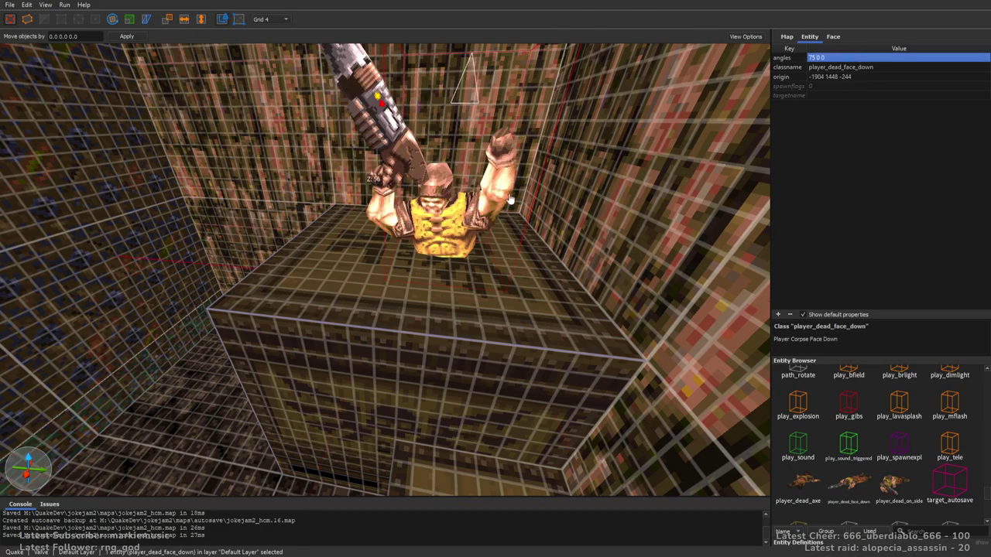
Raise the corpse in the crate to a height of -240
{"action": "right_click_drag", "start_coordinate": [507, 177], "coordinate": [491, 274]}
{"action": "mouse_move", "coordinate": [457, 325]}
{"action": "left_mouse_down", "text": "alt"}
{"action": "mouse_move", "coordinate": [456, 297]}
{"action": "mouse_move", "coordinate": [458, 310]}
{"action": "left_mouse_up", "text": "alt"}
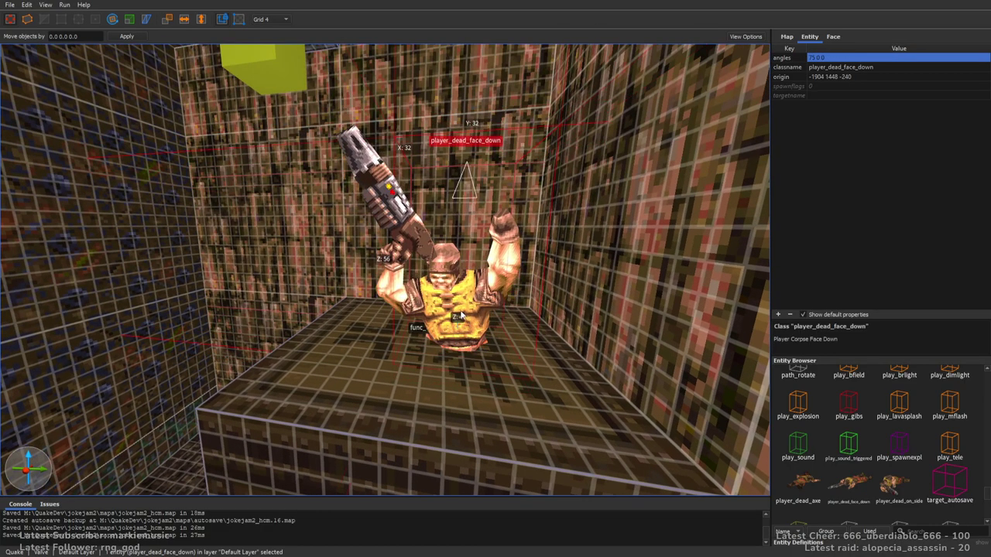
{"action": "right_click_drag", "start_coordinate": [526, 271], "coordinate": [511, 288]}
{"action": "key", "text": "a"}
{"action": "key", "text": "d"}
{"action": "mouse_move", "coordinate": [442, 299]}
{"action": "left_mouse_down"}
{"action": "mouse_move", "coordinate": [459, 295]}
{"action": "mouse_move", "coordinate": [442, 300]}
{"action": "left_mouse_up"}
Nudge the corpse across the crate top, deselect it and save the map
{"action": "right_click_drag", "start_coordinate": [443, 300], "coordinate": [571, 272]}
{"action": "key", "text": "a"}
{"action": "key", "text": "d"}
{"action": "key", "text": "a"}
{"action": "left_click_drag", "start_coordinate": [474, 305], "coordinate": [488, 307]}
{"action": "right_click_drag", "start_coordinate": [489, 306], "coordinate": [499, 263]}
{"action": "key", "text": "d"}
{"action": "scroll", "coordinate": [511, 300], "scroll_direction": "down", "scroll_amount": 5}
{"action": "key", "text": "Escape"}
{"action": "key", "text": "ctrl+s"}
Set the grid to 16 and duplicate the large crate under the corpse, placing the copy farther along the corridor
{"action": "scroll", "coordinate": [474, 303], "scroll_direction": "up", "scroll_amount": 5}
{"action": "key", "text": "w"}
{"action": "right_click_drag", "start_coordinate": [367, 264], "coordinate": [316, 261]}
{"action": "key", "text": "s"}
{"action": "key", "text": "w"}
{"action": "left_click", "coordinate": [406, 316]}
{"action": "key", "text": "s"}
{"action": "key", "text": "5"}
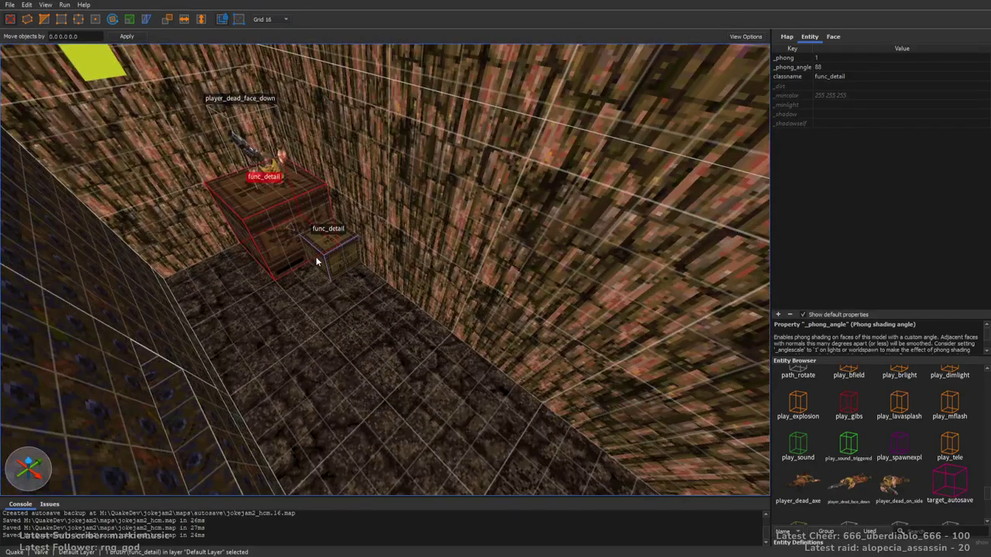
{"action": "left_click_drag", "start_coordinate": [257, 210], "coordinate": [449, 334], "text": "ctrl"}
{"action": "right_click_drag", "start_coordinate": [351, 258], "coordinate": [418, 280]}
{"action": "left_click_drag", "start_coordinate": [192, 295], "coordinate": [245, 300]}
Stack another copy of the large crate on the one placed in the corridor, then deselect it
{"action": "right_click_drag", "start_coordinate": [246, 301], "coordinate": [181, 265]}
{"action": "key", "text": "d"}
{"action": "left_click_drag", "start_coordinate": [181, 265], "coordinate": [203, 200], "text": "ctrl"}
{"action": "right_click_drag", "start_coordinate": [387, 240], "coordinate": [327, 194]}
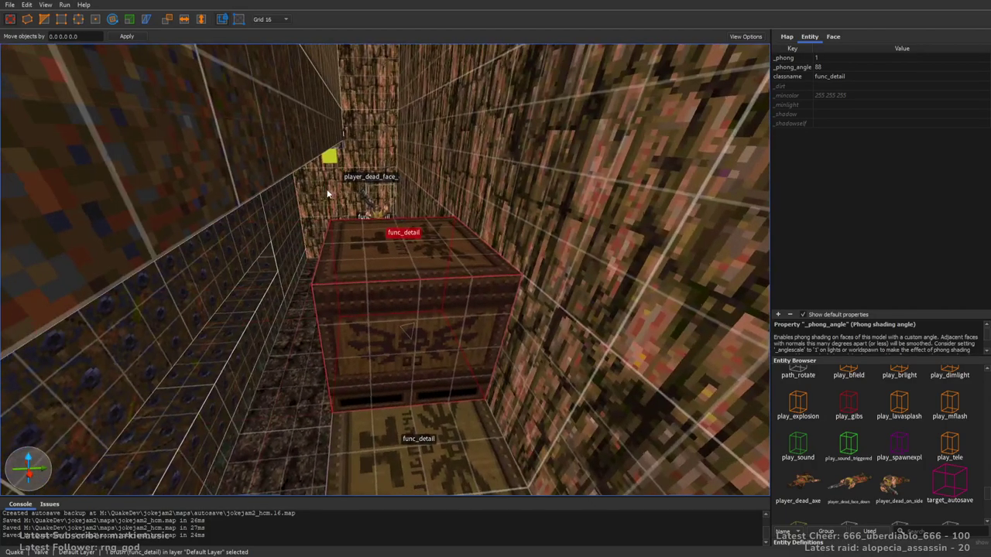
{"action": "key", "text": "Escape"}
Duplicate a crate once more, shift the copy into place and clear the selection
{"action": "key", "text": "s"}
{"action": "right_click_drag", "start_coordinate": [440, 256], "coordinate": [427, 297]}
{"action": "key", "text": "w"}
{"action": "left_click", "coordinate": [451, 220]}
{"action": "left_click_drag", "start_coordinate": [451, 221], "coordinate": [259, 360], "text": "ctrl"}
{"action": "right_click_drag", "start_coordinate": [259, 360], "coordinate": [418, 267], "text": "alt"}
{"action": "left_click_drag", "start_coordinate": [418, 267], "coordinate": [366, 230]}
{"action": "key", "text": "Escape"}
Examine the corpse on the large crate and the arrangement of the small crate and corridor around it
{"action": "right_click_drag", "start_coordinate": [418, 336], "coordinate": [493, 339]}
{"action": "key", "text": "w"}
{"action": "key", "text": "w"}
{"action": "key", "text": "s"}
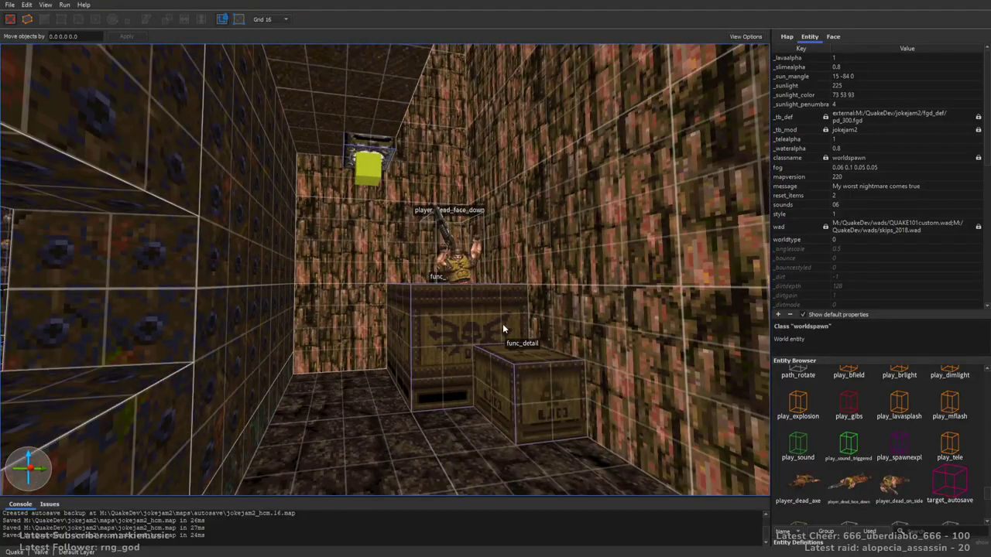
{"action": "key", "text": "w"}
{"action": "right_click_drag", "start_coordinate": [487, 324], "coordinate": [444, 319]}
{"action": "key", "text": "s"}
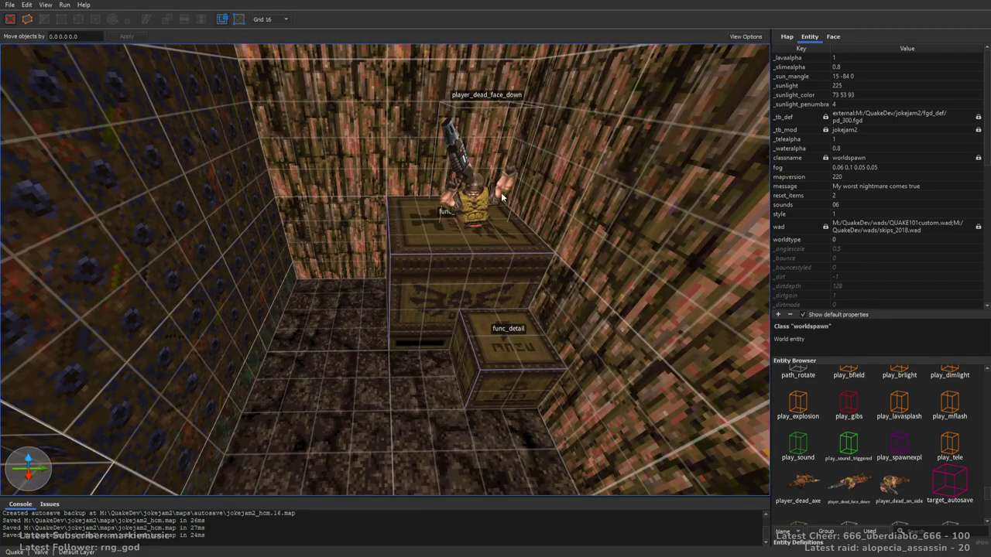
{"action": "right_click_drag", "start_coordinate": [504, 193], "coordinate": [509, 193]}
Draw a 160 × 96 × 96 brush with the trigger texture on the floor before the corpse's crate and make it a trigger_once
{"action": "left_click", "coordinate": [832, 37]}
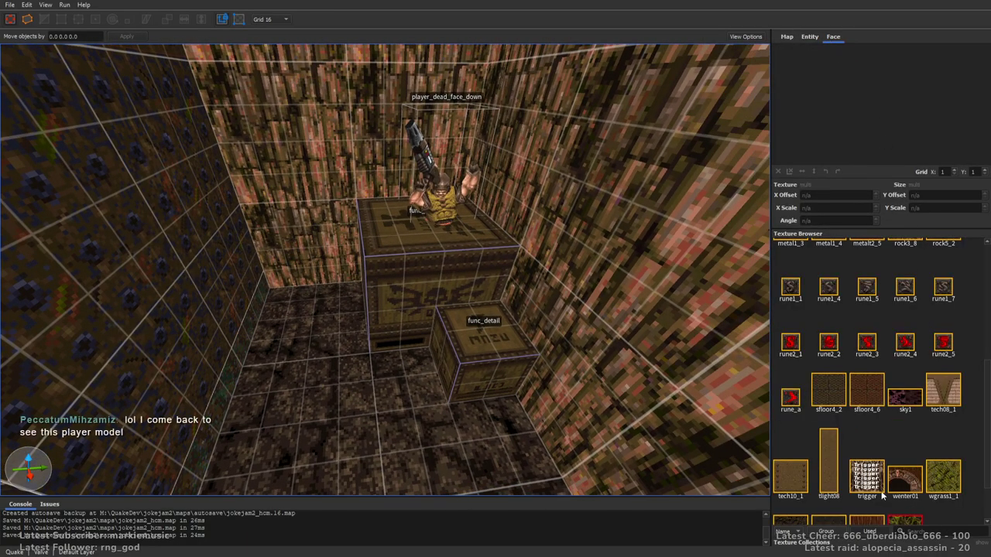
{"action": "right_click_drag", "start_coordinate": [491, 191], "coordinate": [495, 201]}
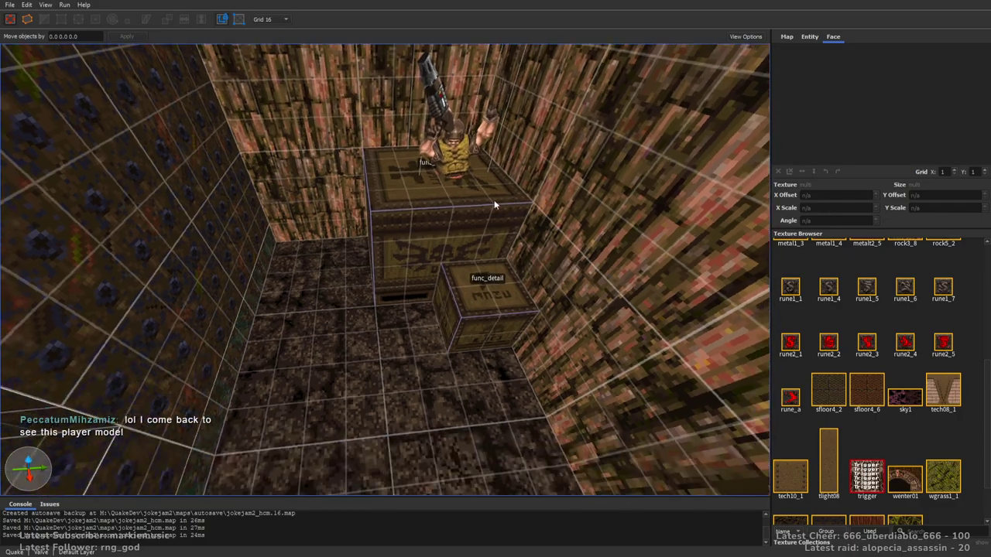
{"action": "mouse_move", "coordinate": [296, 251]}
{"action": "left_mouse_down"}
{"action": "mouse_move", "coordinate": [321, 288]}
{"action": "mouse_move", "coordinate": [418, 370]}
{"action": "mouse_move", "coordinate": [464, 434]}
{"action": "left_mouse_up"}
{"action": "scroll", "coordinate": [322, 289], "scroll_direction": "down", "scroll_amount": 3}
{"action": "mouse_move", "coordinate": [489, 267]}
{"action": "right_mouse_down"}
{"action": "mouse_move", "coordinate": [577, 274]}
{"action": "mouse_move", "coordinate": [489, 281]}
{"action": "right_mouse_up"}
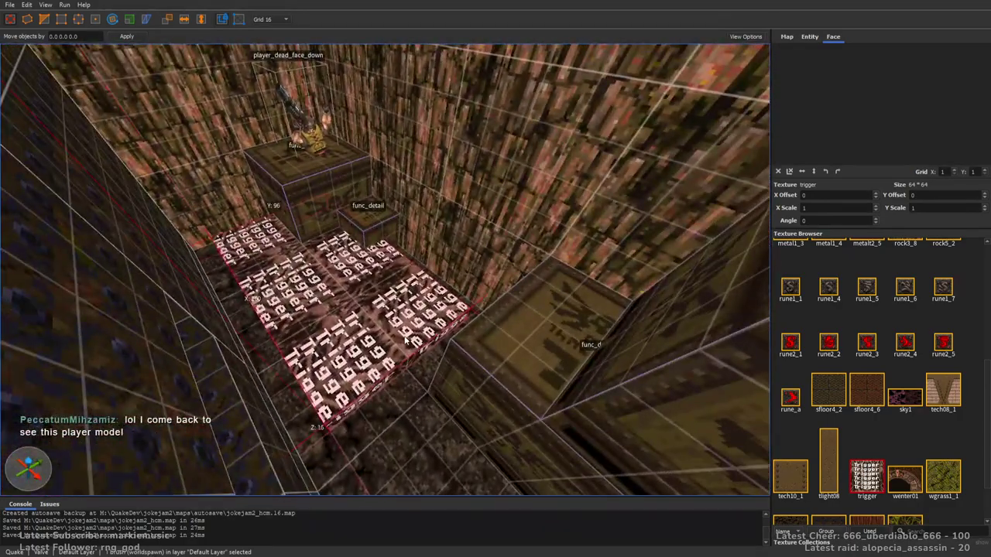
{"action": "left_click_drag", "start_coordinate": [403, 331], "coordinate": [391, 167], "text": "shift"}
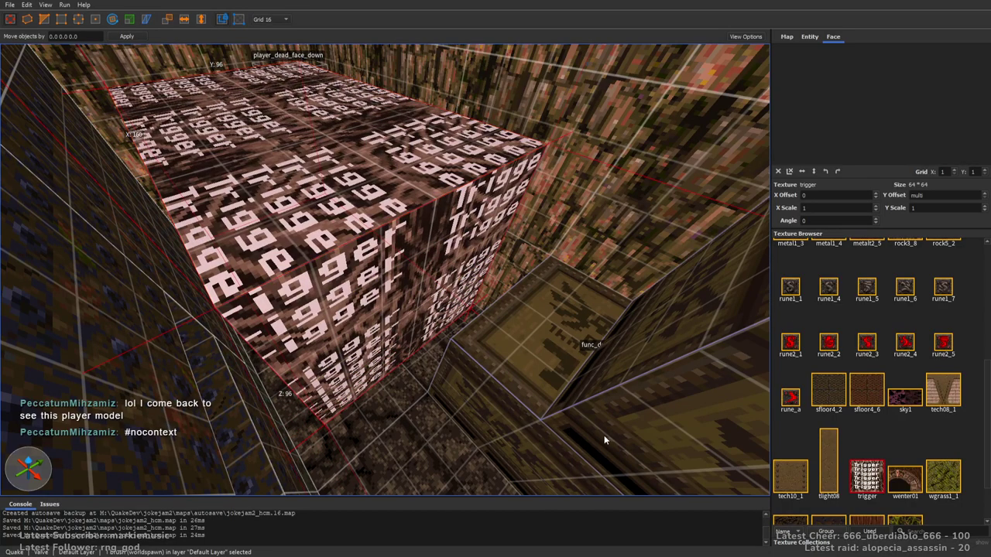
{"action": "left_click", "coordinate": [698, 266]}
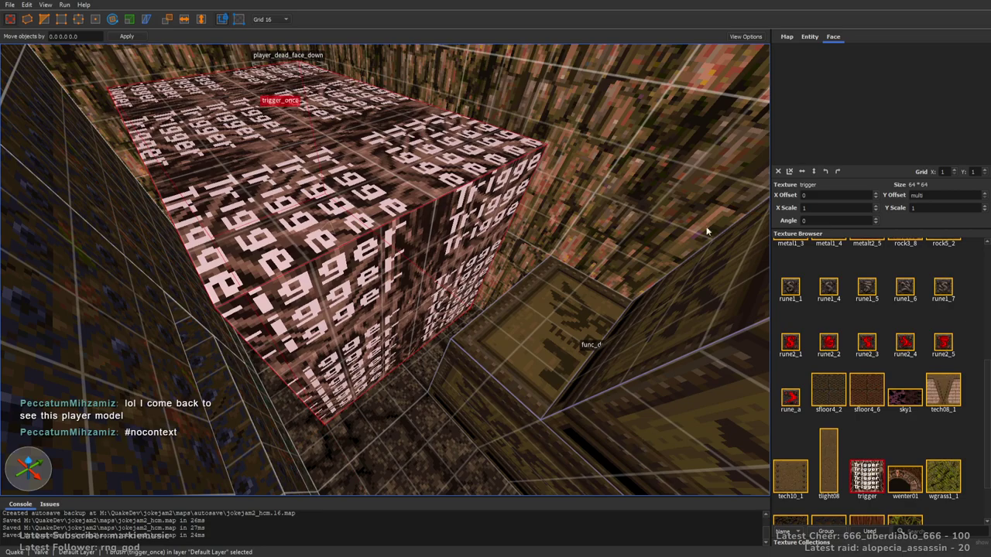
Set the trigger_once message to "yo stepbro, help im stuck"
{"action": "left_click", "coordinate": [811, 37]}
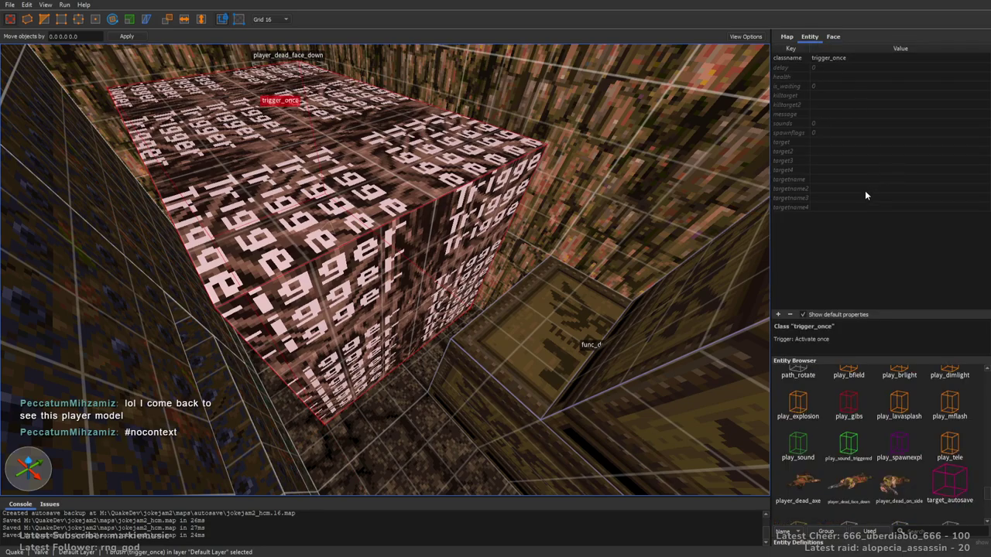
{"action": "left_click", "coordinate": [834, 114]}
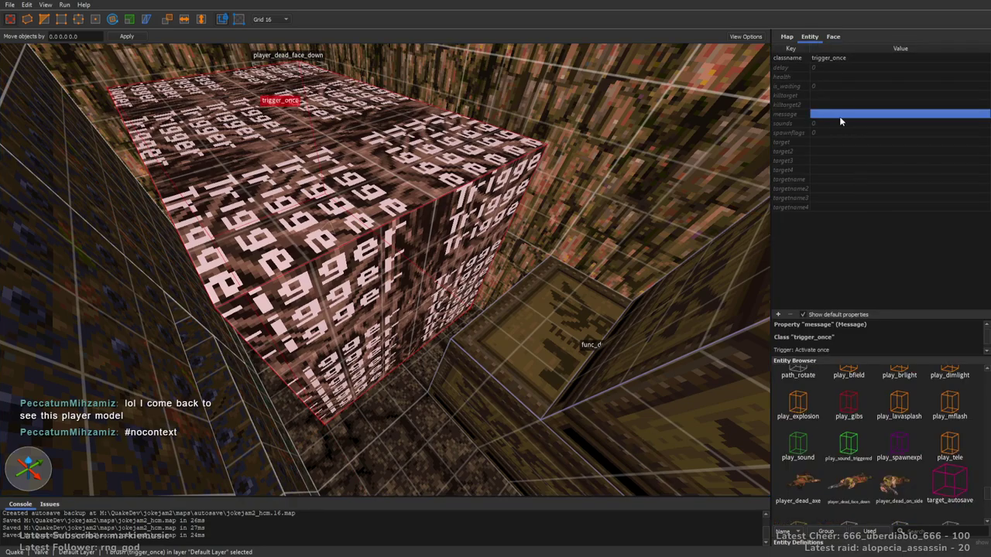
{"action": "type", "text": "yo step"}
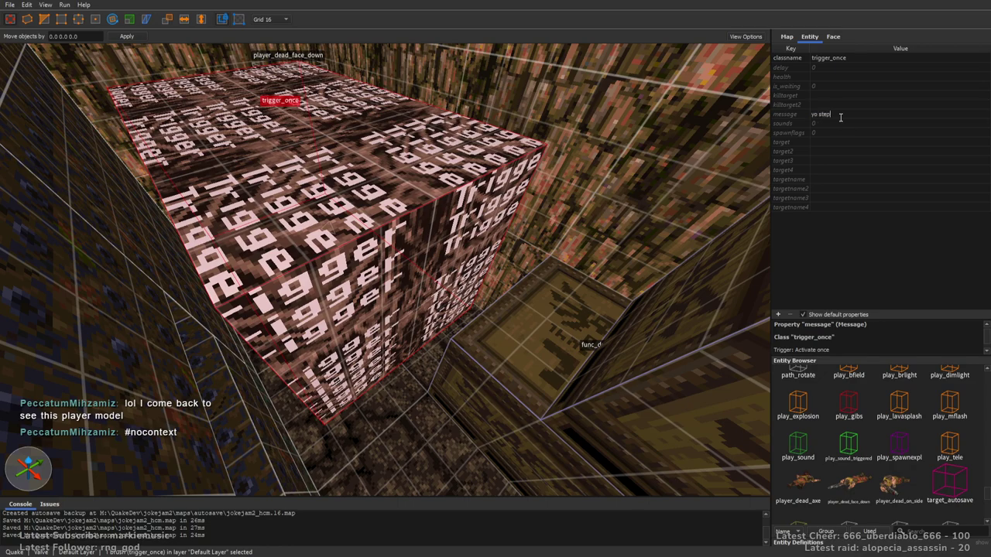
{"action": "type", "text": "bro,  help im stuck"}
{"action": "key", "text": "Return"}
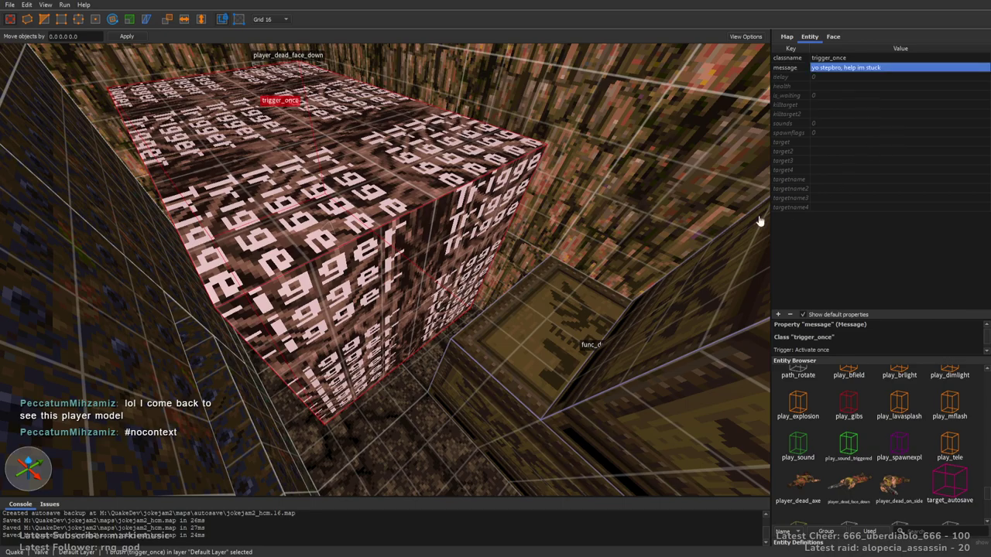
Deselect the trigger and save the map
{"action": "mouse_move", "coordinate": [586, 239]}
{"action": "right_mouse_down"}
{"action": "mouse_move", "coordinate": [544, 215]}
{"action": "mouse_move", "coordinate": [604, 267]}
{"action": "mouse_move", "coordinate": [559, 218]}
{"action": "right_mouse_up"}
{"action": "key", "text": "w"}
{"action": "key", "text": "Escape"}
{"action": "key", "text": "ctrl+s"}
Reselect the trigger_once in front of the corpse and clear its message text
{"action": "key", "text": "a"}
{"action": "right_click_drag", "start_coordinate": [376, 235], "coordinate": [531, 281]}
{"action": "key", "text": "s"}
{"action": "key", "text": "w"}
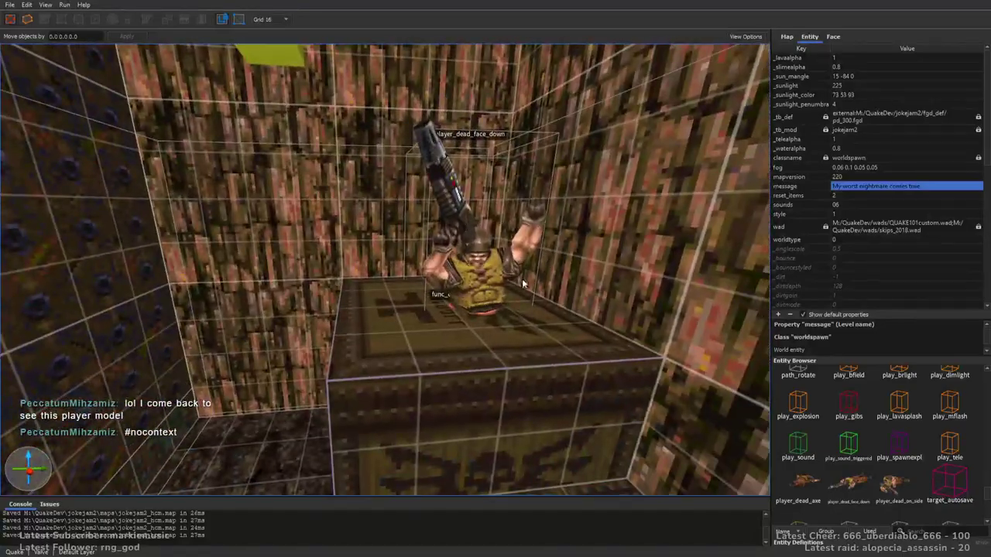
{"action": "scroll", "coordinate": [524, 260], "scroll_direction": "down", "scroll_amount": 5}
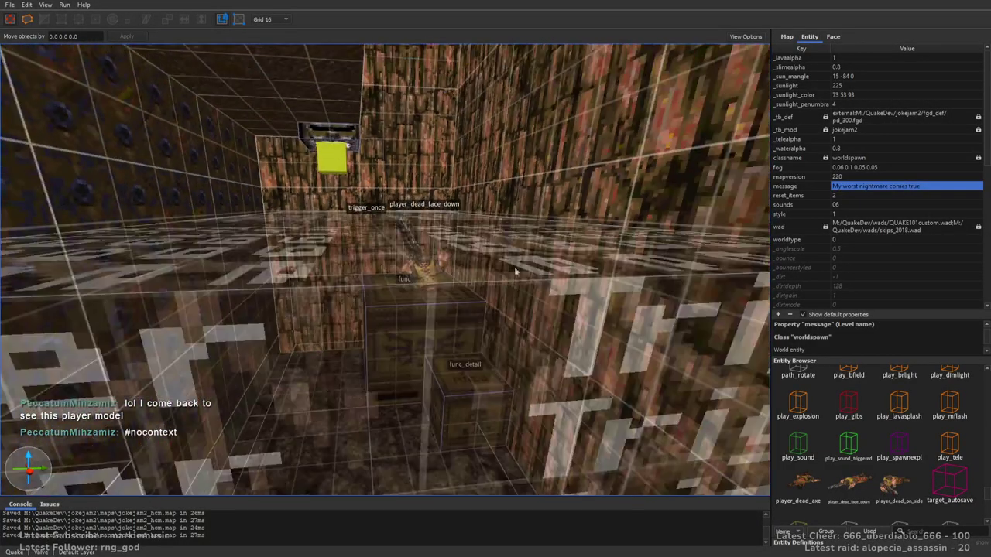
{"action": "left_click", "coordinate": [523, 261]}
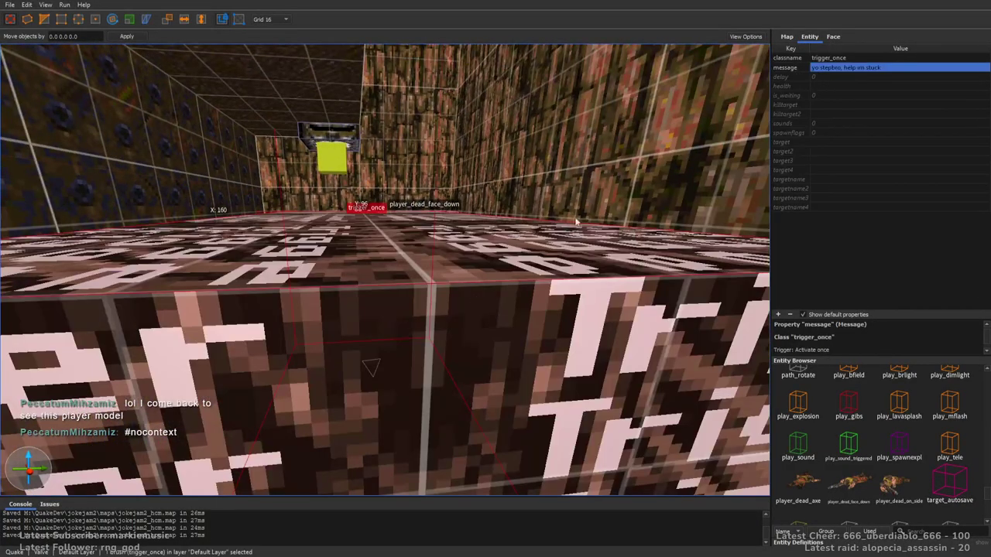
{"action": "double_click", "coordinate": [884, 71]}
{"action": "left_click", "coordinate": [887, 71]}
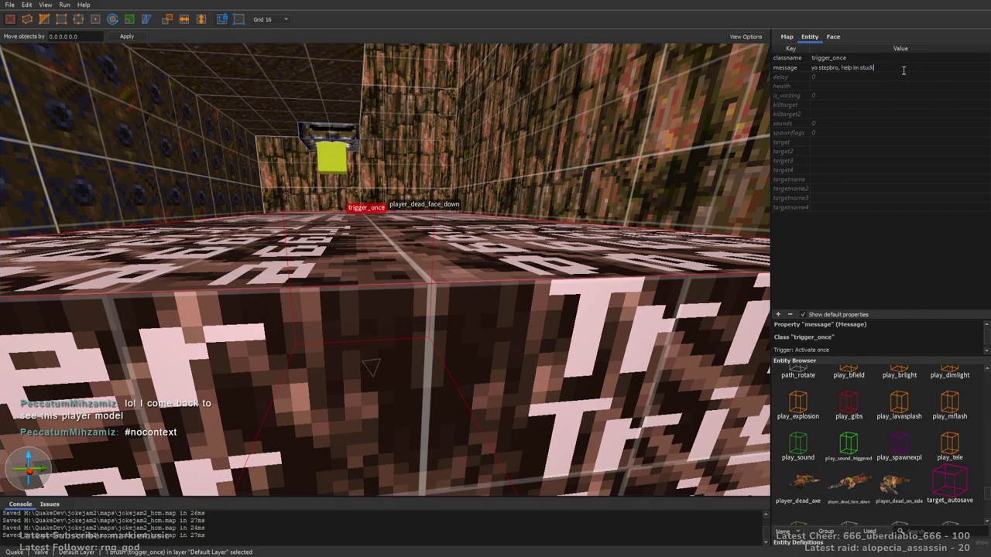
{"action": "key", "text": "BackSpace"}
{"action": "key", "text": "BackSpace"}
{"action": "key", "text": "BackSpace"}
{"action": "key", "text": "BackSpace"}
{"action": "key", "text": "BackSpace"}
{"action": "key", "text": "BackSpace"}
{"action": "key", "text": "BackSpace"}
{"action": "key", "text": "BackSpace"}
{"action": "key", "text": "BackSpace"}
{"action": "key", "text": "BackSpace"}
{"action": "key", "text": "BackSpace"}
{"action": "key", "text": "BackSpace"}
{"action": "key", "text": "BackSpace"}
{"action": "key", "text": "BackSpace"}
{"action": "key", "text": "BackSpace"}
{"action": "key", "text": "BackSpace"}
{"action": "key", "text": "BackSpace"}
{"action": "key", "text": "BackSpace"}
{"action": "key", "text": "BackSpace"}
{"action": "key", "text": "BackSpace"}
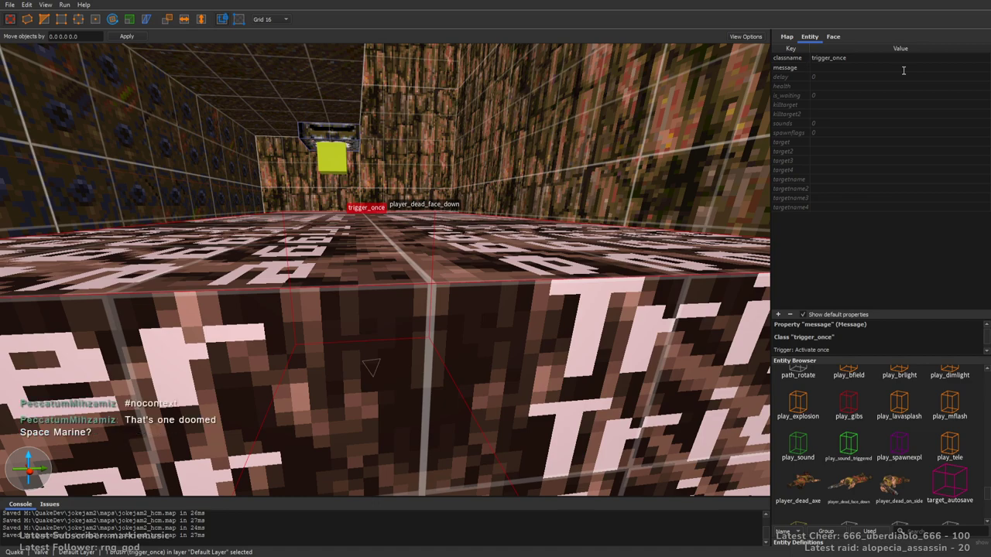
{"action": "type", "text": "hey"}
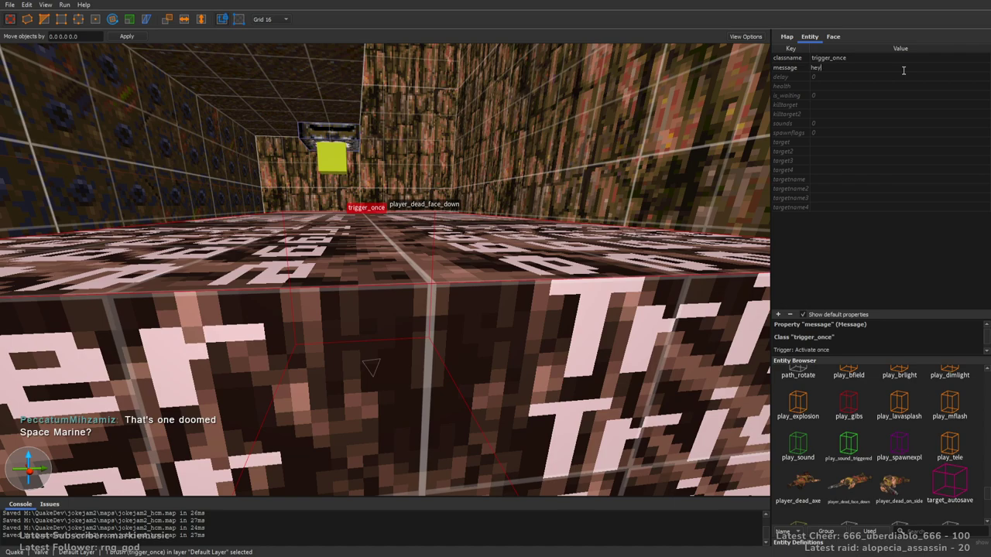
{"action": "key", "text": "BackSpace"}
{"action": "key", "text": "BackSpace"}
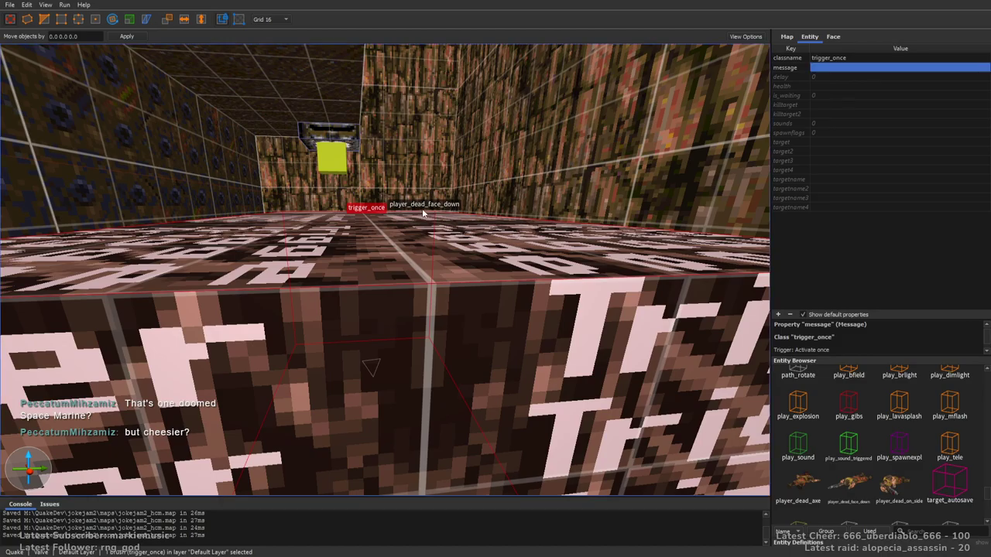
Set the trigger_once message to "hey find your own box!" and deselect the trigger
{"action": "scroll", "coordinate": [383, 222], "scroll_direction": "up", "scroll_amount": 4}
{"action": "right_click_drag", "start_coordinate": [383, 222], "coordinate": [387, 247]}
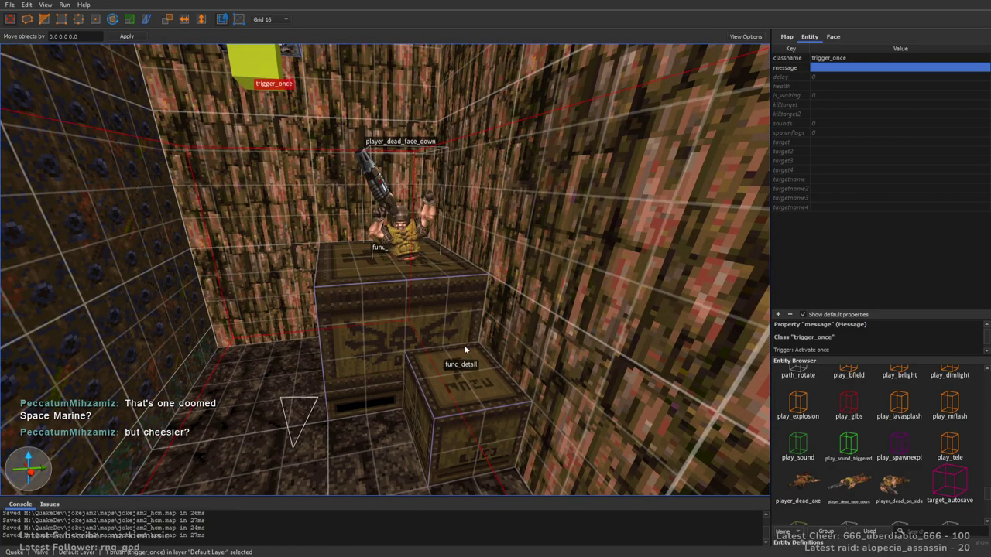
{"action": "key", "text": "w"}
{"action": "right_click_drag", "start_coordinate": [546, 277], "coordinate": [559, 276]}
{"action": "scroll", "coordinate": [374, 257], "scroll_direction": "down", "scroll_amount": 5}
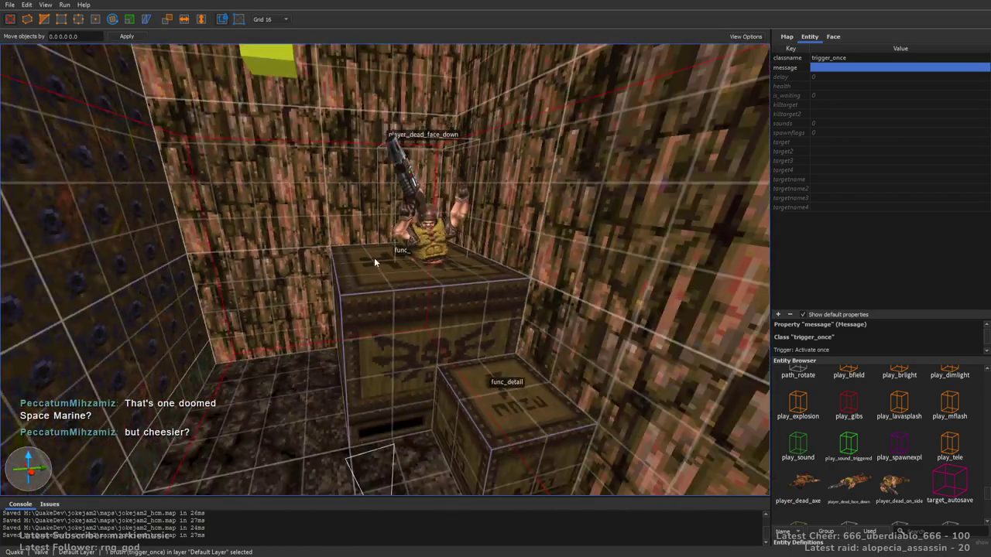
{"action": "left_click", "coordinate": [831, 67]}
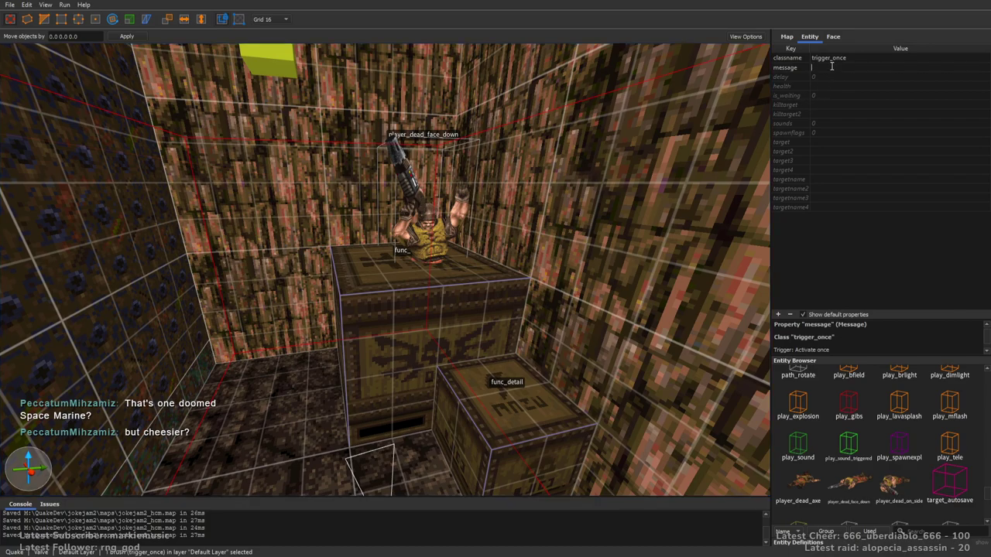
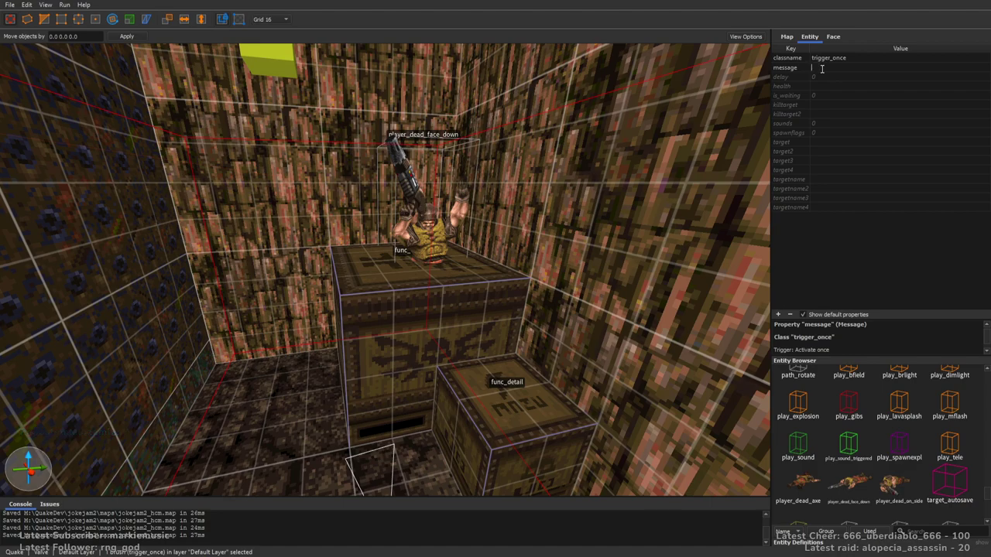
{"action": "type", "text": "hey find your own box!"}
{"action": "key", "text": "Return"}
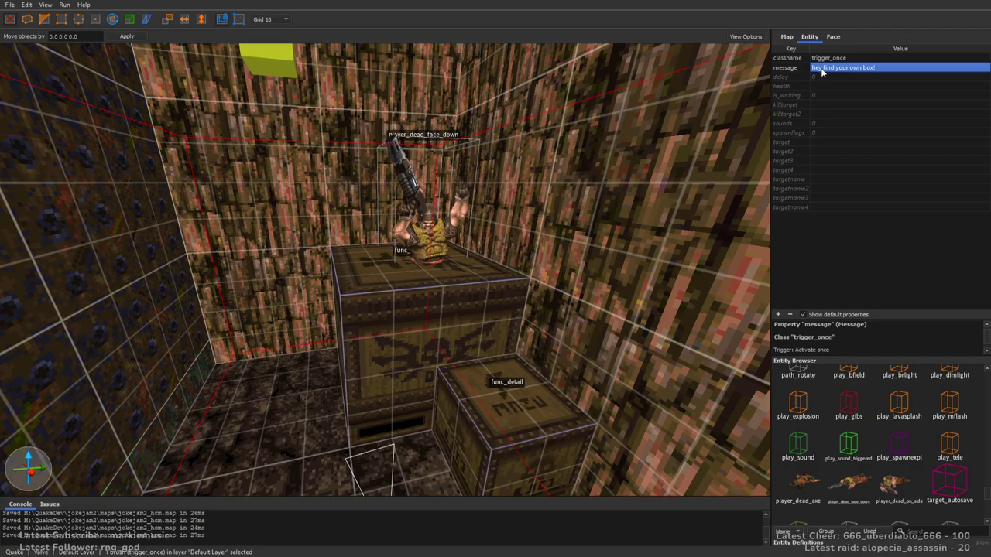
{"action": "right_click_drag", "start_coordinate": [554, 181], "coordinate": [565, 187]}
{"action": "key", "text": "Escape"}
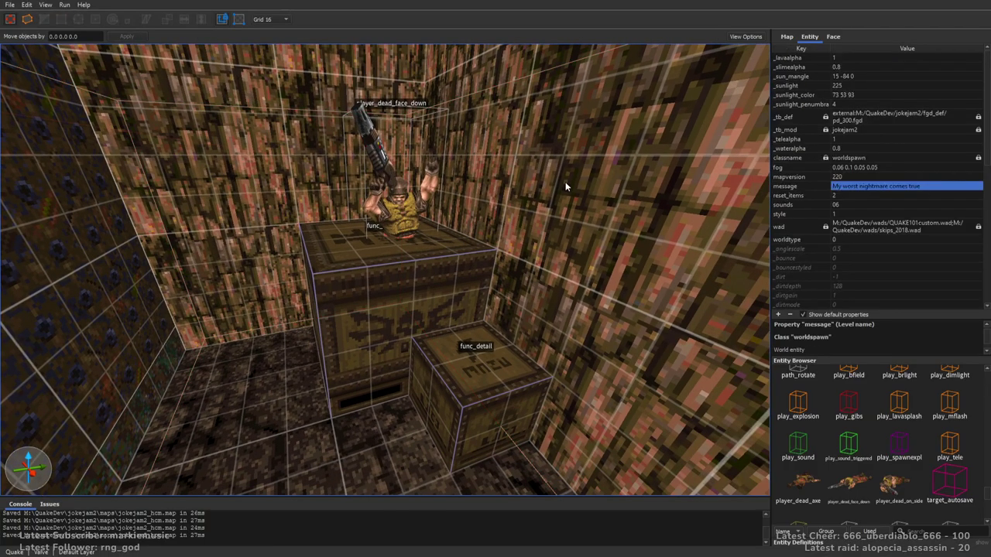
Duplicate a 64-unit crate beside the clip-covered rock ledge and stack a second copy on top of it
{"action": "mouse_move", "coordinate": [487, 219]}
{"action": "right_mouse_down"}
{"action": "mouse_move", "coordinate": [500, 223]}
{"action": "mouse_move", "coordinate": [359, 183]}
{"action": "mouse_move", "coordinate": [450, 163]}
{"action": "mouse_move", "coordinate": [314, 216]}
{"action": "mouse_move", "coordinate": [500, 205]}
{"action": "right_mouse_up"}
{"action": "right_click_drag", "start_coordinate": [534, 163], "coordinate": [540, 279]}
{"action": "left_click", "coordinate": [520, 328]}
{"action": "left_click_drag", "start_coordinate": [248, 299], "coordinate": [531, 270], "text": "ctrl"}
{"action": "right_click_drag", "start_coordinate": [430, 280], "coordinate": [475, 274]}
{"action": "left_click_drag", "start_coordinate": [358, 319], "coordinate": [355, 233], "text": "ctrl+alt"}
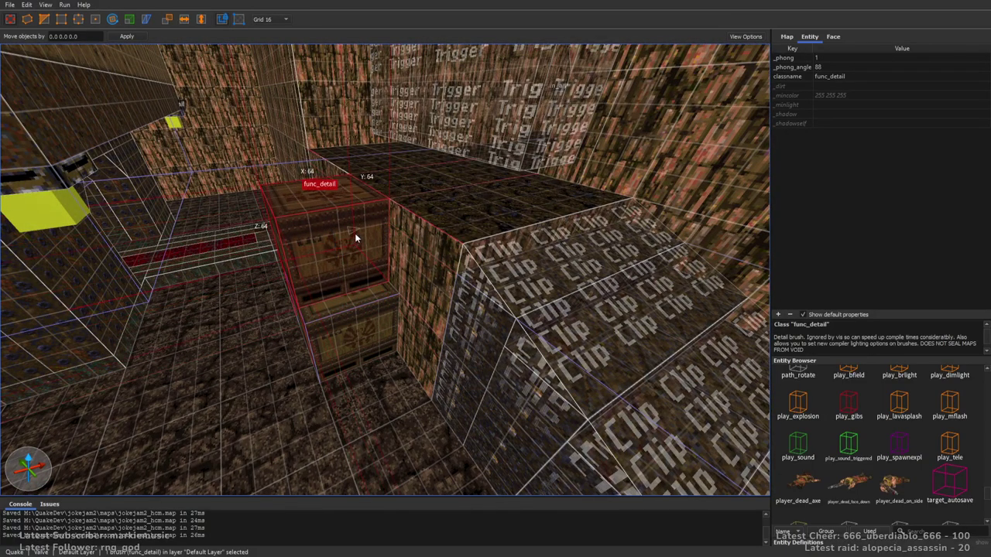
{"action": "right_click_drag", "start_coordinate": [354, 234], "coordinate": [424, 243]}
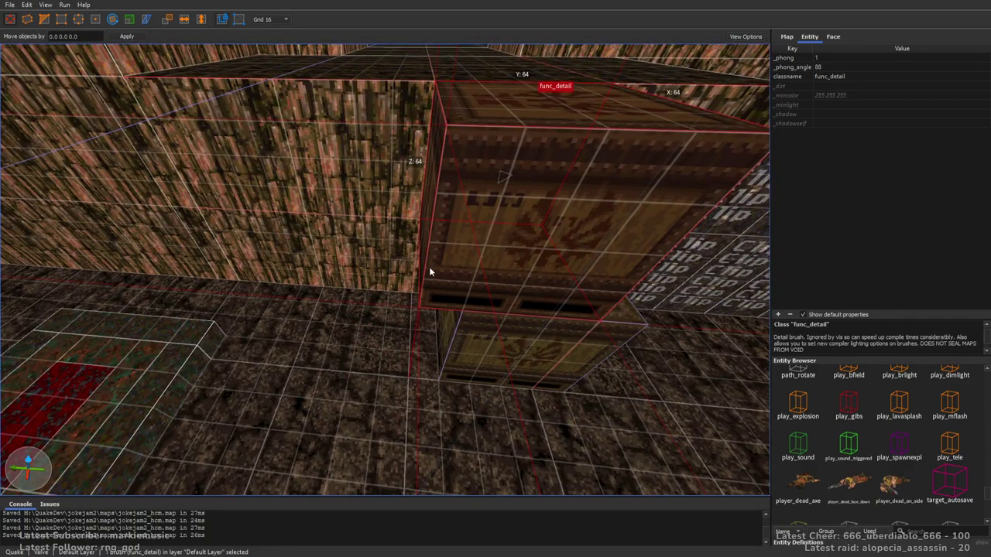
Extend the lower crate of the new stack to 128 units along Y, deselect it and save the map
{"action": "left_click", "coordinate": [539, 330]}
{"action": "left_click_drag", "start_coordinate": [451, 334], "coordinate": [304, 309], "text": "shift"}
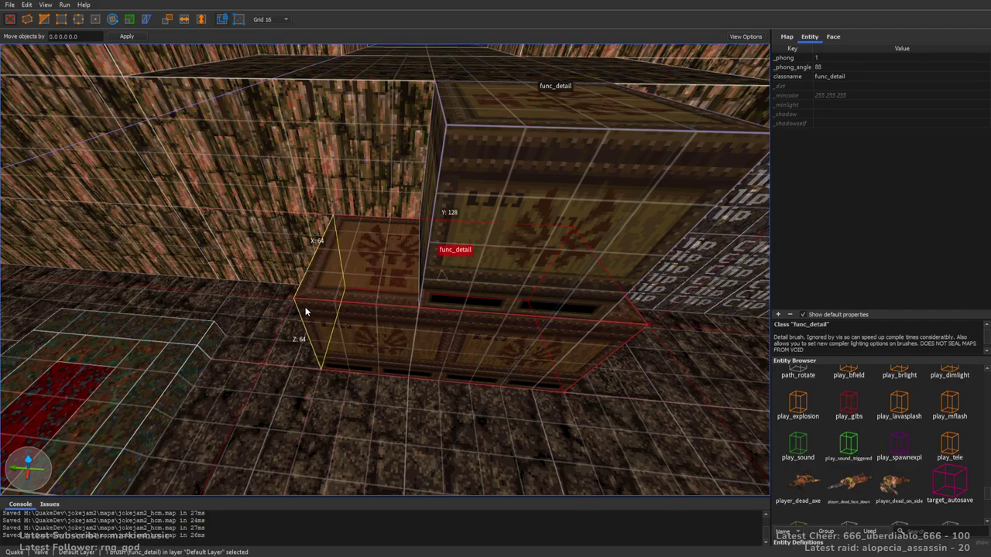
{"action": "key", "text": "Escape"}
{"action": "key", "text": "ctrl+s"}
Examine the crate placement, lights and ledges across the large room from above and at floor level
{"action": "key", "text": "s"}
{"action": "right_click_drag", "start_coordinate": [479, 256], "coordinate": [644, 343]}
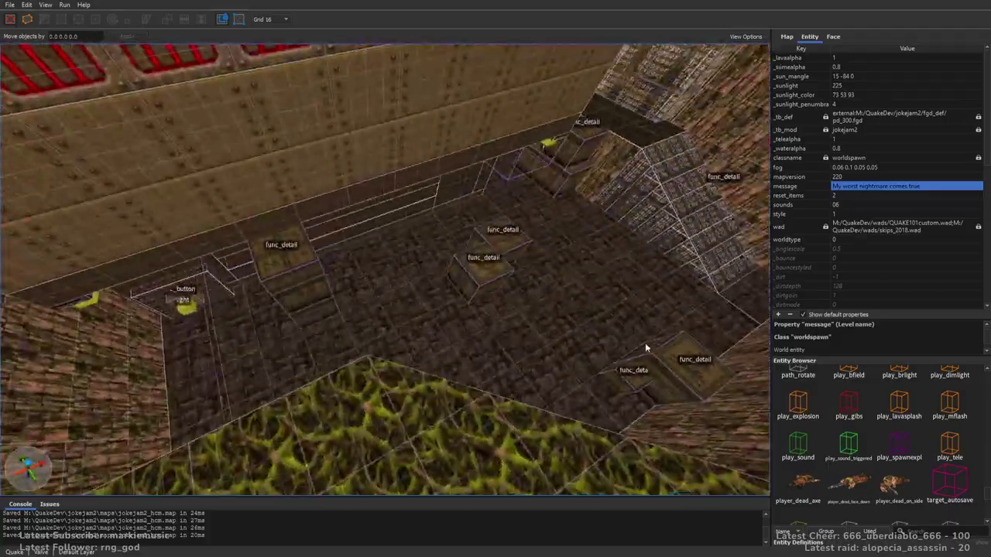
{"action": "key", "text": "w"}
{"action": "right_click_drag", "start_coordinate": [418, 295], "coordinate": [388, 253]}
{"action": "key", "text": "w"}
{"action": "key", "text": "w"}
{"action": "key", "text": "w"}
{"action": "key", "text": "s"}
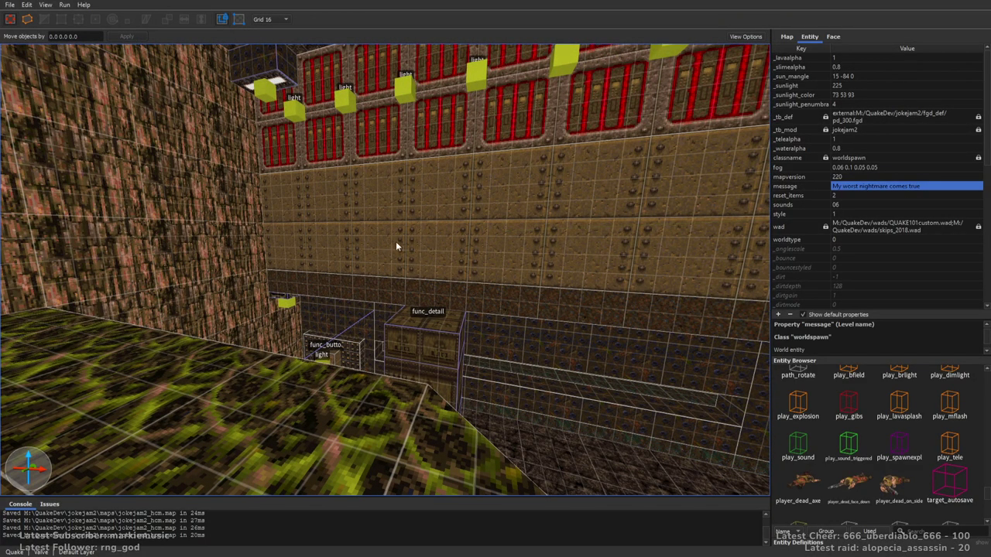
{"action": "key", "text": "a"}
{"action": "mouse_move", "coordinate": [447, 254]}
{"action": "right_mouse_down"}
{"action": "mouse_move", "coordinate": [578, 251]}
{"action": "mouse_move", "coordinate": [523, 238]}
{"action": "right_mouse_up"}
{"action": "key", "text": "w"}
{"action": "key", "text": "w"}
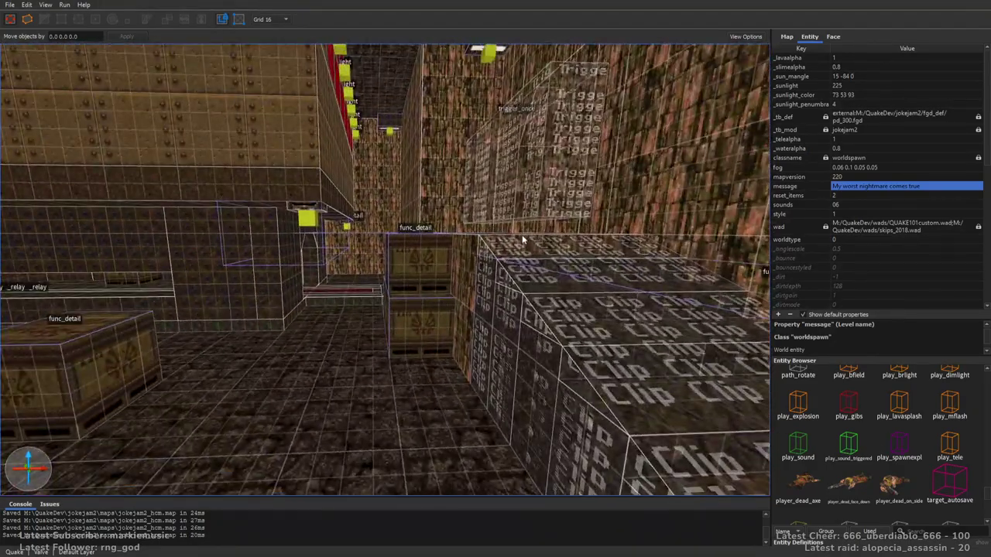
{"action": "key", "text": "w"}
{"action": "right_click_drag", "start_coordinate": [426, 309], "coordinate": [430, 289]}
Inspect the interior rooms with the soldier, shotgun, armor and clip-covered stairs
{"action": "key", "text": "a"}
{"action": "key", "text": "w"}
{"action": "mouse_move", "coordinate": [491, 253]}
{"action": "right_mouse_down"}
{"action": "mouse_move", "coordinate": [495, 172]}
{"action": "mouse_move", "coordinate": [523, 161]}
{"action": "right_mouse_up"}
{"action": "key", "text": "w"}
{"action": "right_click_drag", "start_coordinate": [427, 178], "coordinate": [510, 264]}
{"action": "key", "text": "w"}
{"action": "key", "text": "w"}
{"action": "key", "text": "w"}
{"action": "key", "text": "w"}
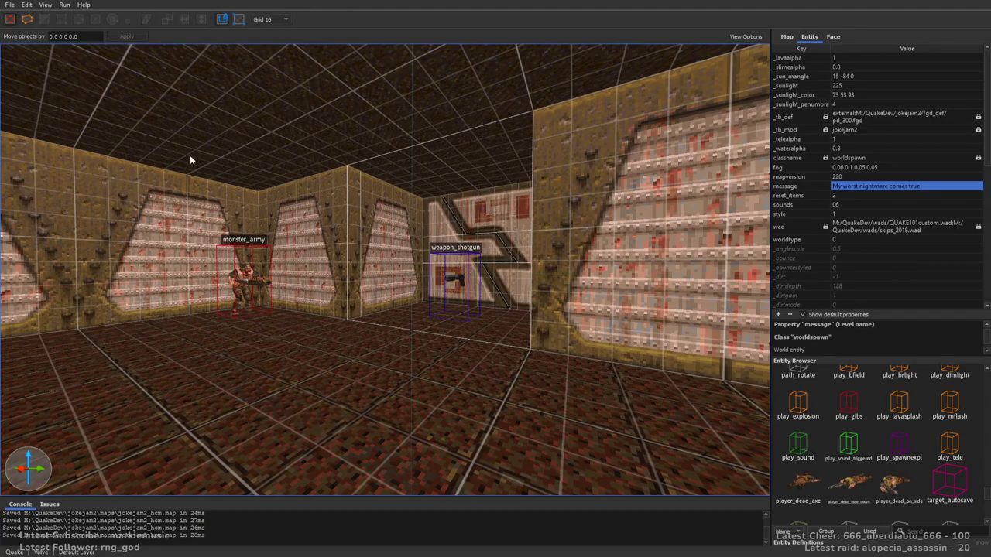
{"action": "key", "text": "w"}
{"action": "right_click_drag", "start_coordinate": [485, 270], "coordinate": [412, 231]}
{"action": "key", "text": "w"}
{"action": "key", "text": "s"}
{"action": "key", "text": "w"}
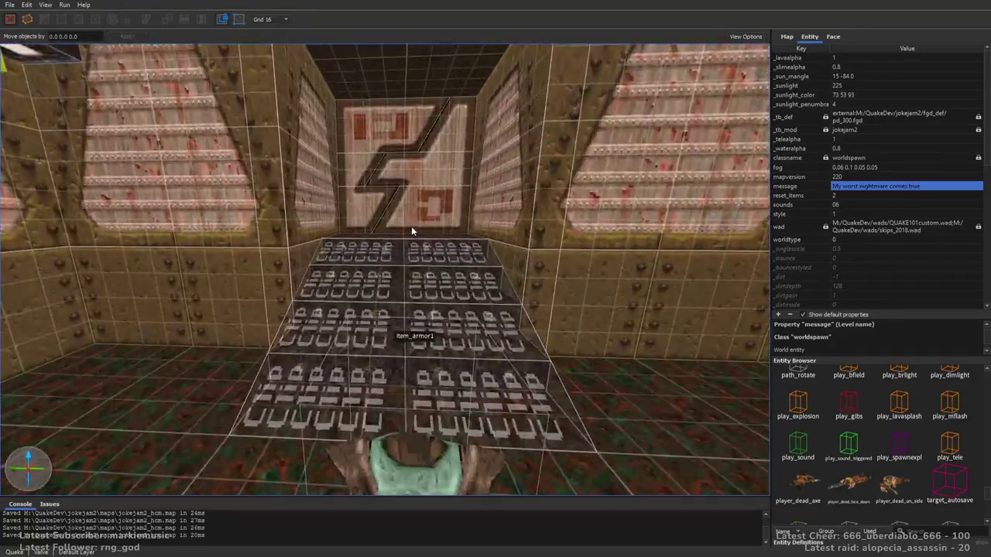
{"action": "right_click_drag", "start_coordinate": [418, 187], "coordinate": [452, 165]}
{"action": "key", "text": "w"}
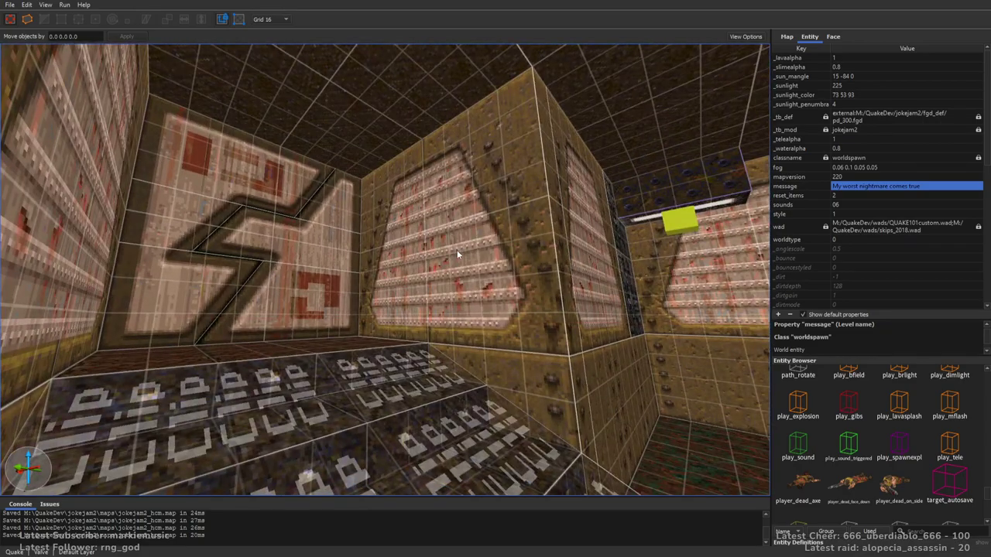
Apply the tech03_2 texture to the wall face beside the stairs and the lightning-pattern door
{"action": "left_click", "coordinate": [457, 251], "text": "shift"}
{"action": "key", "text": "w"}
{"action": "mouse_move", "coordinate": [456, 250]}
{"action": "right_mouse_down"}
{"action": "mouse_move", "coordinate": [486, 251]}
{"action": "mouse_move", "coordinate": [454, 246]}
{"action": "mouse_move", "coordinate": [480, 197]}
{"action": "right_mouse_up"}
{"action": "key", "text": "s"}
{"action": "left_click", "coordinate": [456, 249]}
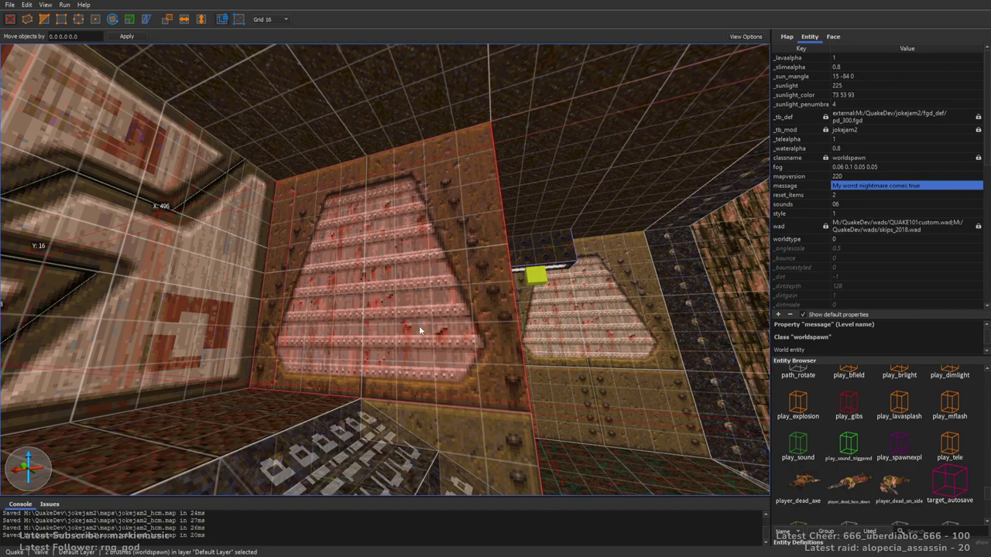
{"action": "key", "text": "Escape"}
{"action": "left_click", "coordinate": [413, 249], "text": "shift"}
{"action": "left_click", "coordinate": [834, 37]}
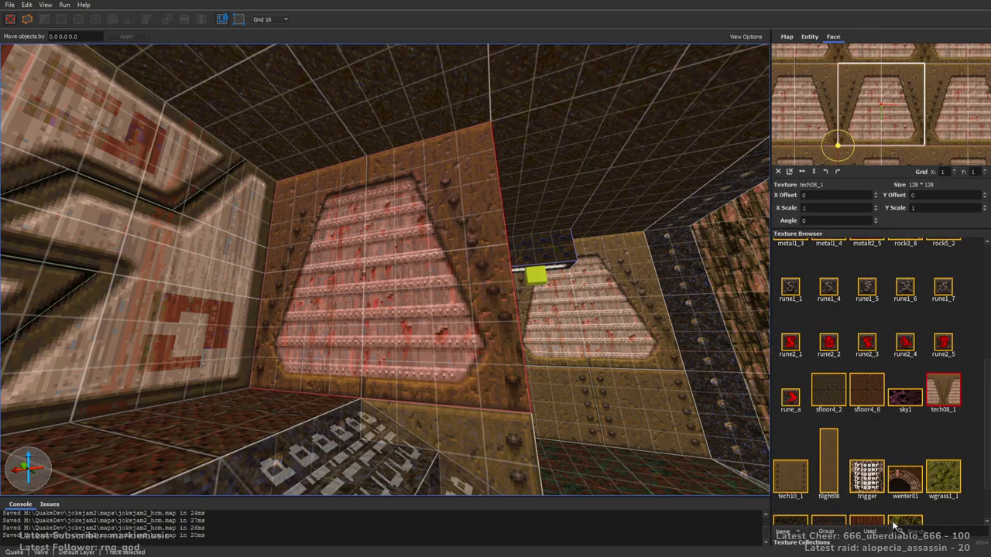
{"action": "left_click", "coordinate": [876, 531]}
{"action": "left_click", "coordinate": [922, 533]}
{"action": "type", "text": "te"}
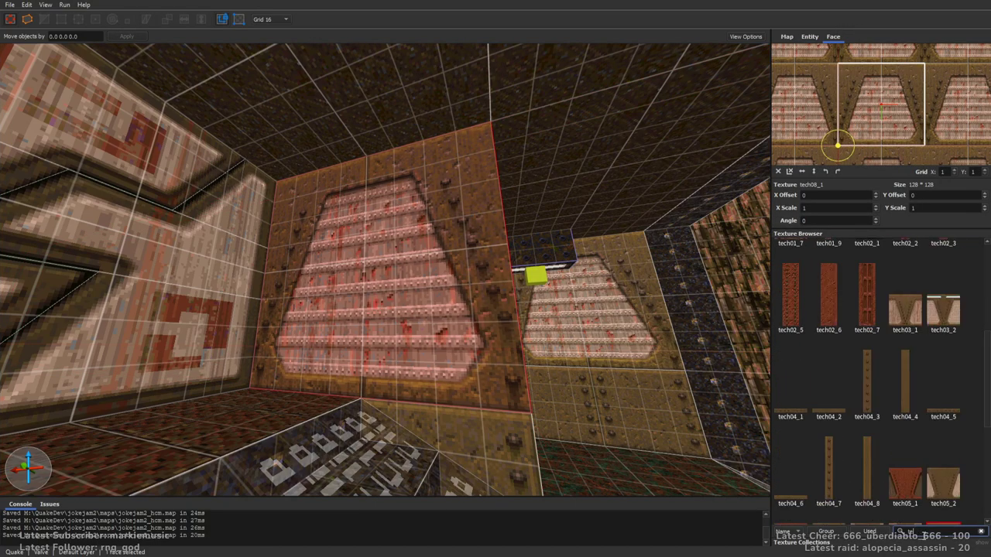
{"action": "type", "text": "c"}
{"action": "key", "text": "BackSpace"}
{"action": "left_click", "coordinate": [942, 304]}
{"action": "right_click_drag", "start_coordinate": [557, 205], "coordinate": [470, 164]}
{"action": "key", "text": "Escape"}
Position a light entity in front of the bright wall strip at about 896 712 120, using grid size 8
{"action": "scroll", "coordinate": [563, 254], "scroll_direction": "down", "scroll_amount": 5}
{"action": "scroll", "coordinate": [451, 217], "scroll_direction": "up", "scroll_amount": 3}
{"action": "left_click_drag", "start_coordinate": [424, 320], "coordinate": [205, 165]}
{"action": "right_click_drag", "start_coordinate": [205, 165], "coordinate": [441, 190]}
{"action": "scroll", "coordinate": [445, 191], "scroll_direction": "up", "scroll_amount": 4}
{"action": "scroll", "coordinate": [444, 193], "scroll_direction": "down", "scroll_amount": 2}
{"action": "key", "text": "4"}
{"action": "left_click_drag", "start_coordinate": [718, 240], "coordinate": [511, 266]}
{"action": "scroll", "coordinate": [559, 241], "scroll_direction": "up", "scroll_amount": 4}
{"action": "right_click_drag", "start_coordinate": [559, 244], "coordinate": [533, 278]}
{"action": "left_click_drag", "start_coordinate": [682, 333], "coordinate": [652, 186], "text": "alt"}
{"action": "scroll", "coordinate": [653, 185], "scroll_direction": "down", "scroll_amount": 4}
{"action": "right_click_drag", "start_coordinate": [652, 186], "coordinate": [583, 184]}
Set the light's _color to light blue using the 0-255 byte range and deselect it
{"action": "left_click", "coordinate": [806, 36]}
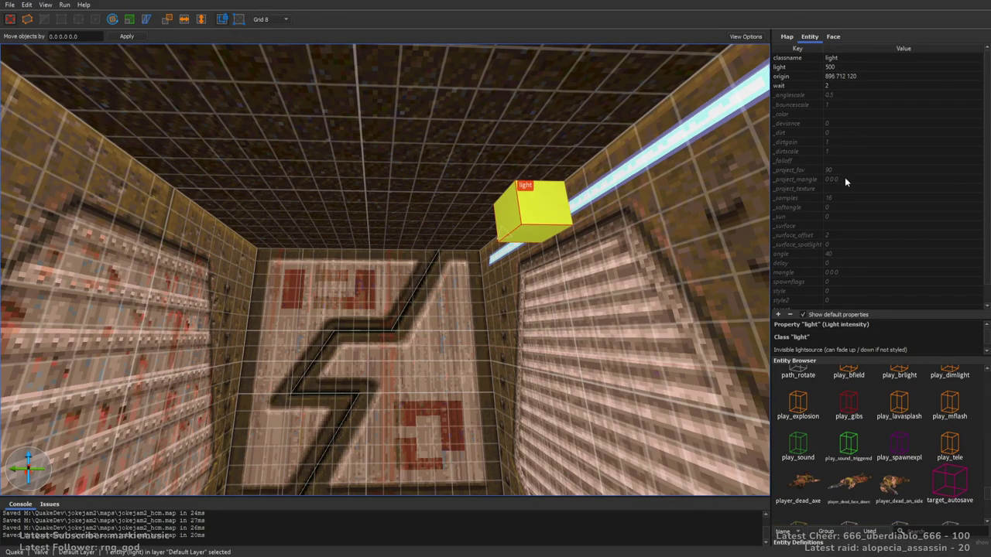
{"action": "left_click", "coordinate": [836, 115]}
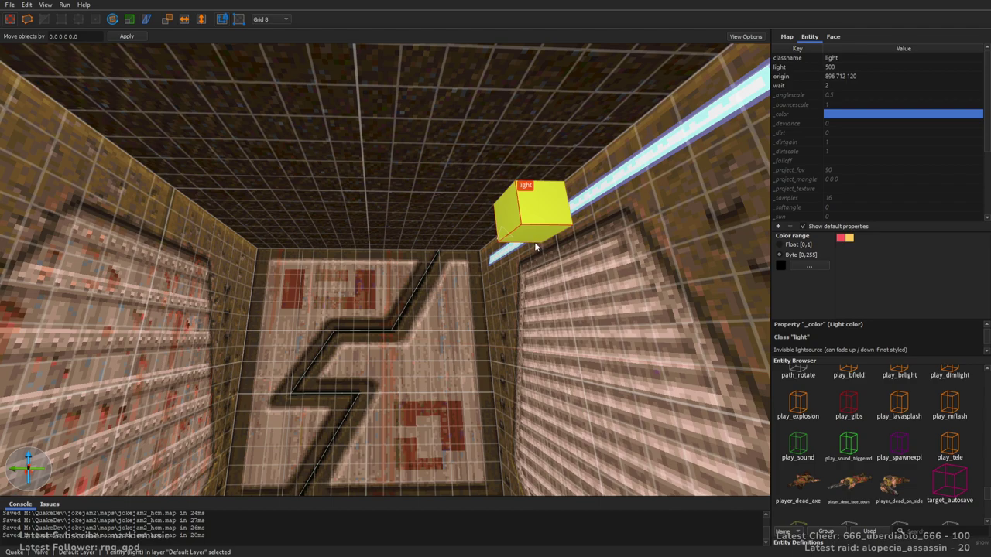
{"action": "left_click", "coordinate": [561, 363]}
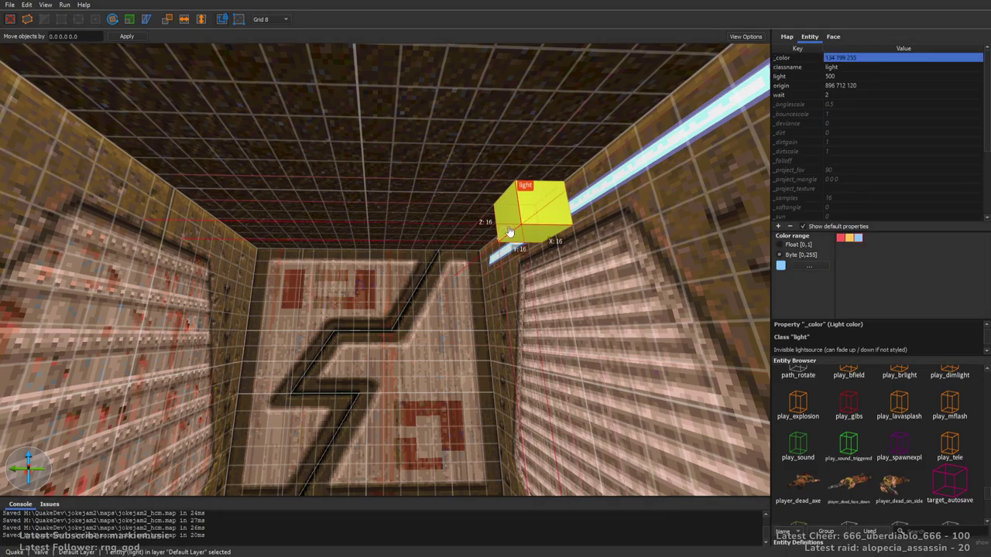
{"action": "right_click_drag", "start_coordinate": [509, 236], "coordinate": [521, 218]}
{"action": "key", "text": "Escape"}
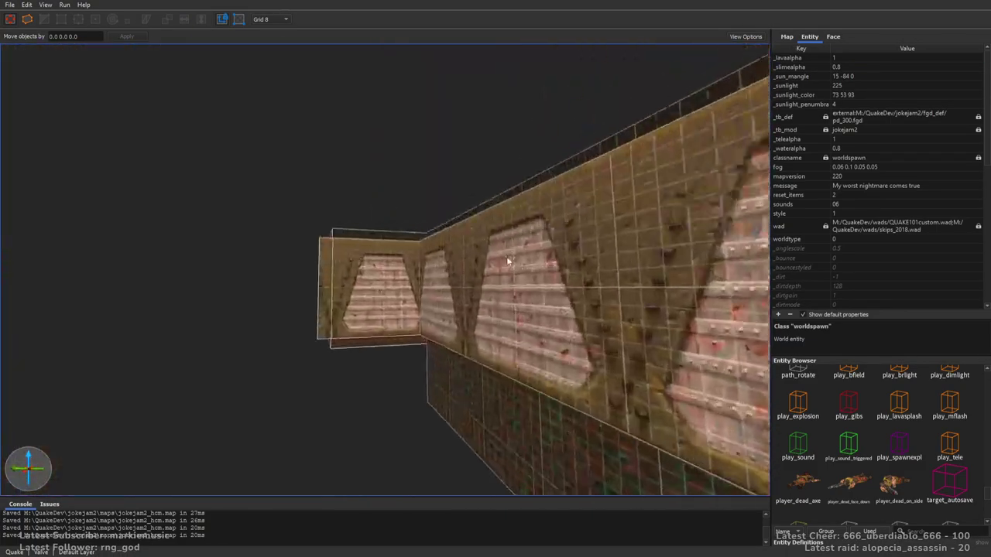
Retexture the panelled wall face next to the shotgun with tech03_2 and deselect it
{"action": "right_click_drag", "start_coordinate": [508, 262], "coordinate": [631, 268]}
{"action": "key", "text": "w"}
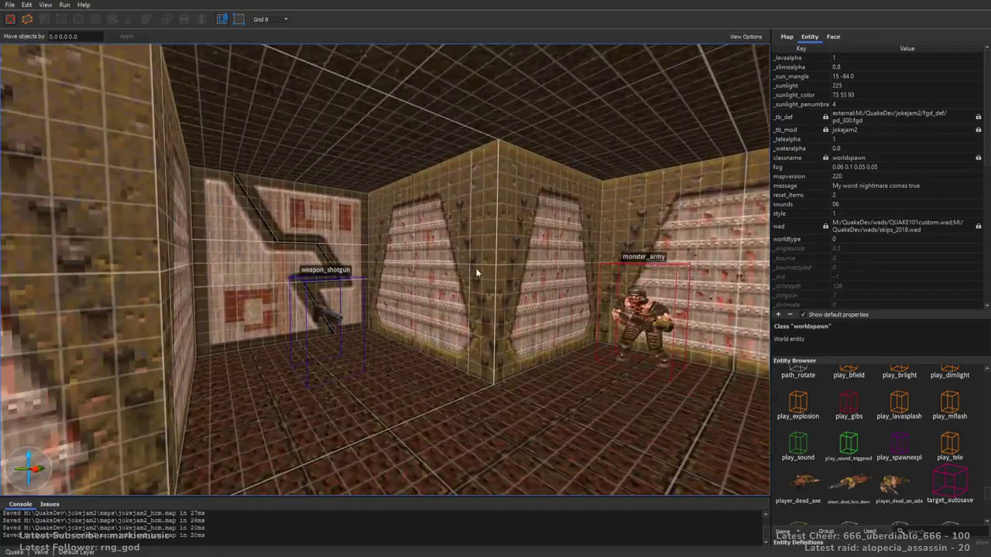
{"action": "left_click", "coordinate": [468, 274]}
{"action": "key", "text": "a"}
{"action": "mouse_move", "coordinate": [469, 274]}
{"action": "right_mouse_down"}
{"action": "mouse_move", "coordinate": [520, 279]}
{"action": "mouse_move", "coordinate": [598, 218]}
{"action": "right_mouse_up"}
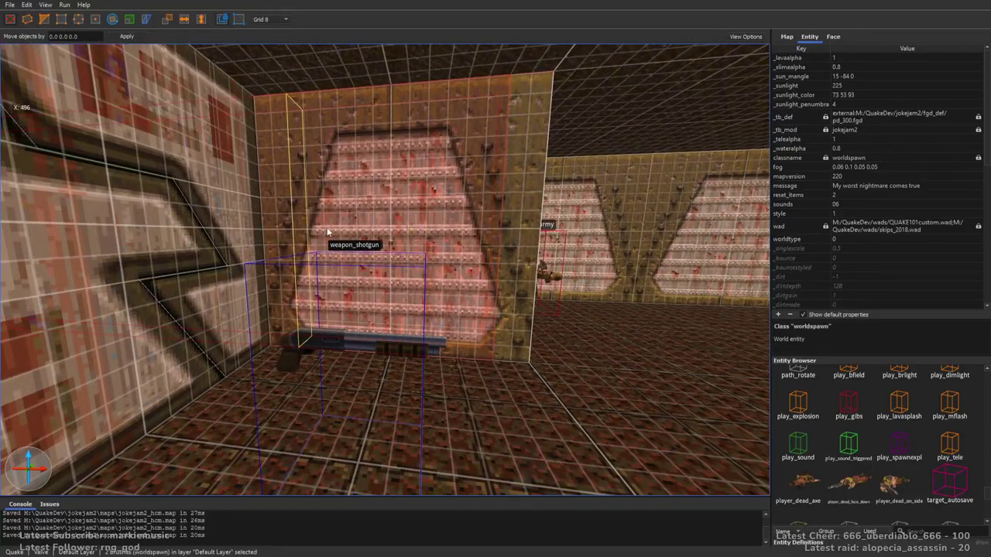
{"action": "key", "text": "d"}
{"action": "key", "text": "Escape"}
{"action": "left_click", "coordinate": [270, 168], "text": "shift"}
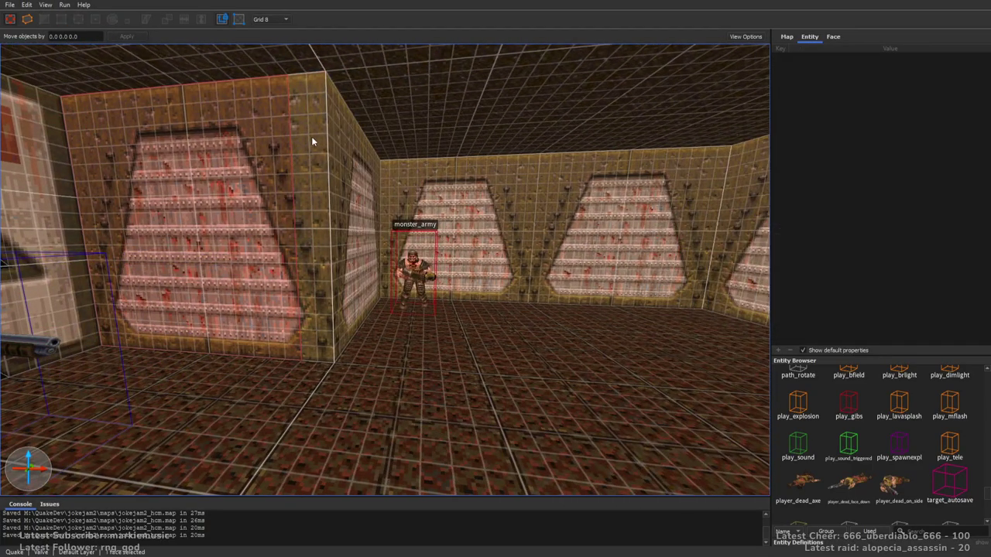
{"action": "left_click", "coordinate": [833, 38]}
{"action": "left_click", "coordinate": [947, 305]}
{"action": "right_click_drag", "start_coordinate": [627, 240], "coordinate": [397, 261]}
{"action": "key", "text": "Escape"}
Place a light in front of the strip near the shotgun, shifting it 8 units along Y, and save the map
{"action": "key", "text": "w"}
{"action": "key", "text": "d"}
{"action": "key", "text": "a"}
{"action": "right_click_drag", "start_coordinate": [292, 238], "coordinate": [478, 232]}
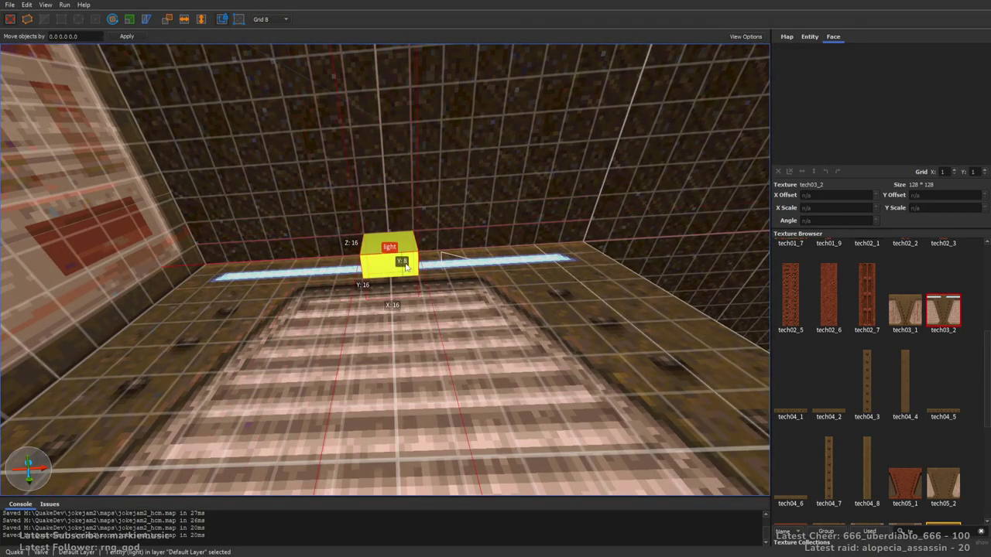
{"action": "key", "text": "Escape"}
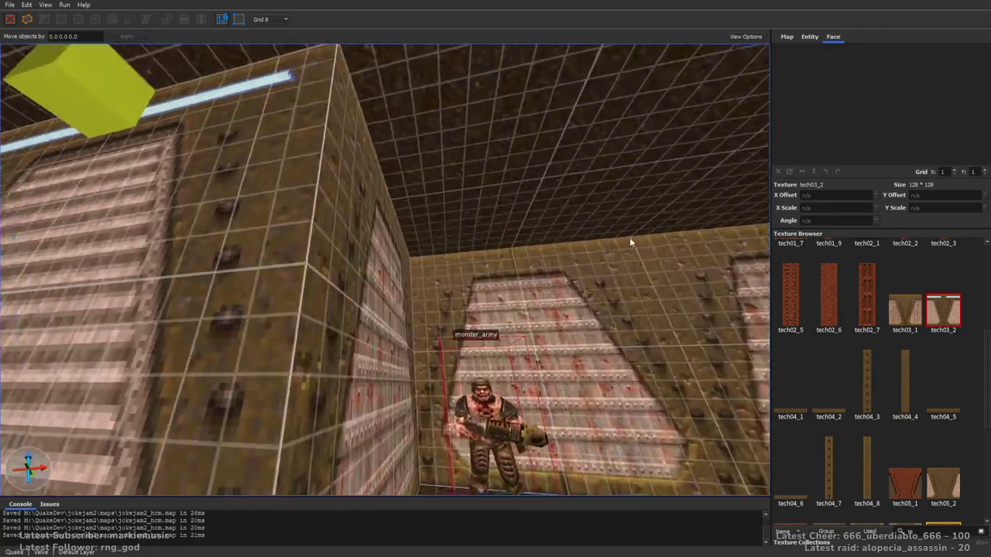
Copy a func_detail ceiling fixture together with its light entity from the rock-walled crate room
{"action": "right_click_drag", "start_coordinate": [630, 238], "coordinate": [577, 248]}
{"action": "key", "text": "s"}
{"action": "right_click_drag", "start_coordinate": [654, 221], "coordinate": [605, 203]}
{"action": "right_click_drag", "start_coordinate": [397, 200], "coordinate": [647, 191]}
{"action": "key", "text": "a"}
{"action": "key", "text": "d"}
{"action": "right_click_drag", "start_coordinate": [267, 192], "coordinate": [520, 226]}
{"action": "key", "text": "w"}
{"action": "key", "text": "d"}
{"action": "key", "text": "w"}
{"action": "key", "text": "s"}
{"action": "right_click_drag", "start_coordinate": [526, 191], "coordinate": [438, 146]}
{"action": "key", "text": "w"}
{"action": "mouse_move", "coordinate": [495, 212]}
{"action": "right_mouse_down"}
{"action": "mouse_move", "coordinate": [618, 233]}
{"action": "mouse_move", "coordinate": [480, 222]}
{"action": "mouse_move", "coordinate": [363, 332]}
{"action": "right_mouse_up"}
{"action": "key", "text": "w"}
{"action": "key", "text": "w"}
{"action": "left_click", "coordinate": [399, 86]}
{"action": "left_click", "coordinate": [393, 143], "text": "ctrl"}
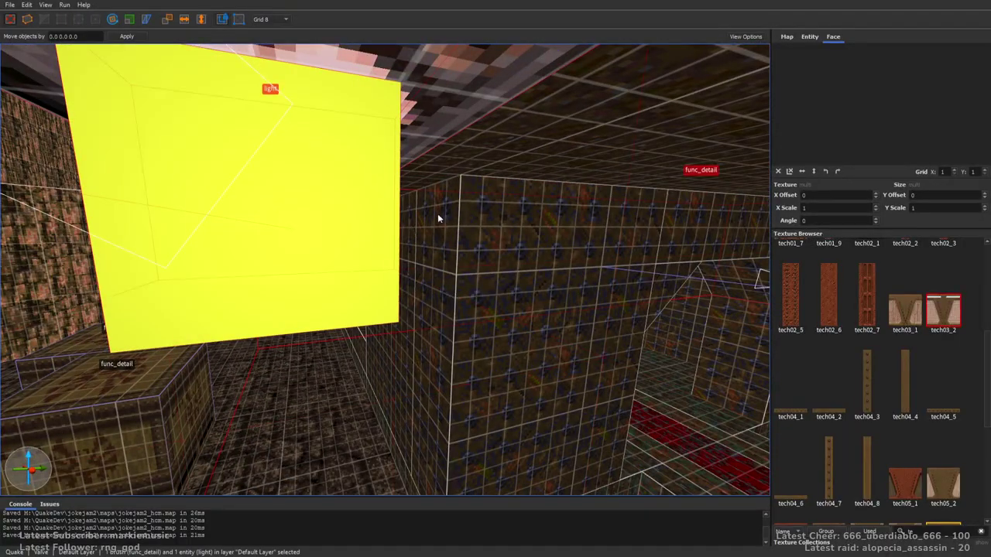
Paste the fixture and light into the ceiling corner above the soldier, deselect them and save the map
{"action": "right_click_drag", "start_coordinate": [378, 216], "coordinate": [273, 276]}
{"action": "key", "text": "w"}
{"action": "key", "text": "w"}
{"action": "key", "text": "Right"}
{"action": "key", "text": "Down"}
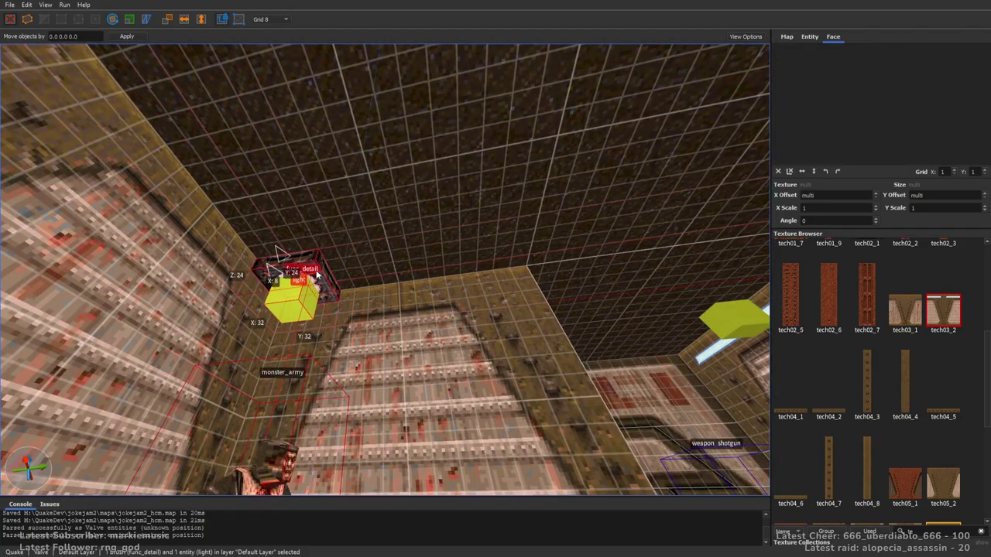
{"action": "key", "text": "Escape"}
{"action": "key", "text": "ctrl+s"}
{"action": "key", "text": "s"}
{"action": "right_click_drag", "start_coordinate": [479, 256], "coordinate": [545, 277]}
{"action": "key", "text": "w"}
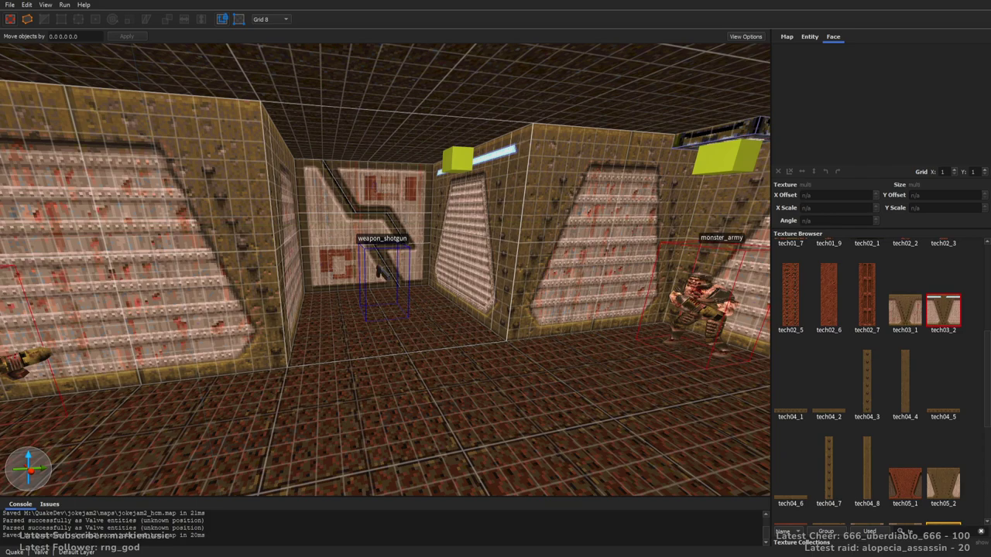
Switch to the Quake game and examine the corpse circle, candles and red lights in the opening cave
{"action": "key", "text": "alt+Tab"}
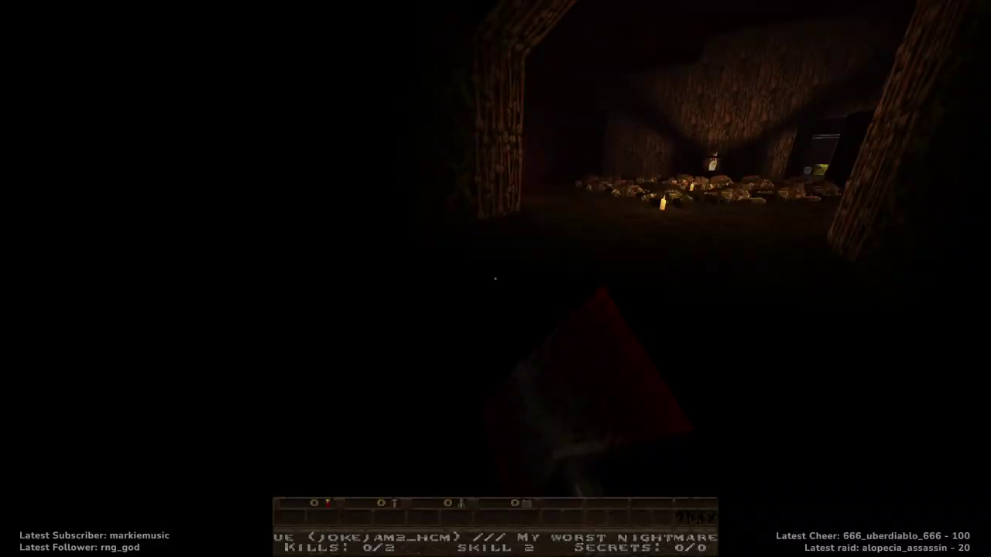
{"action": "key", "text": "w"}
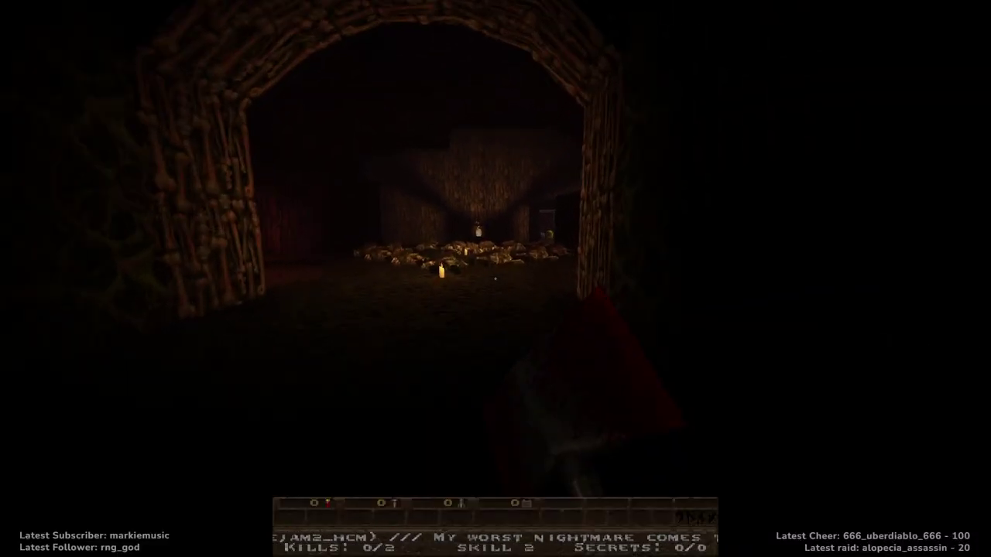
{"action": "key", "text": "Tab"}
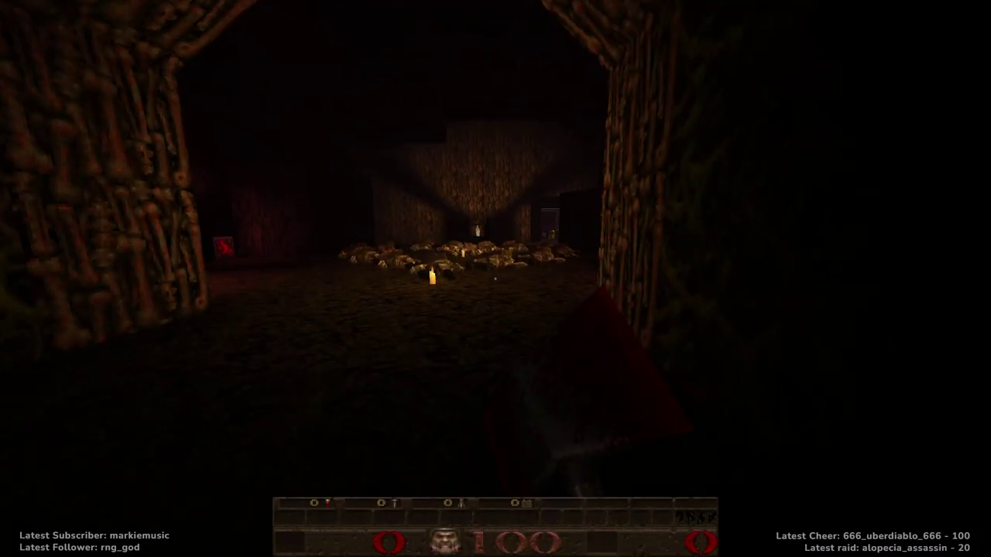
{"action": "key", "text": "w"}
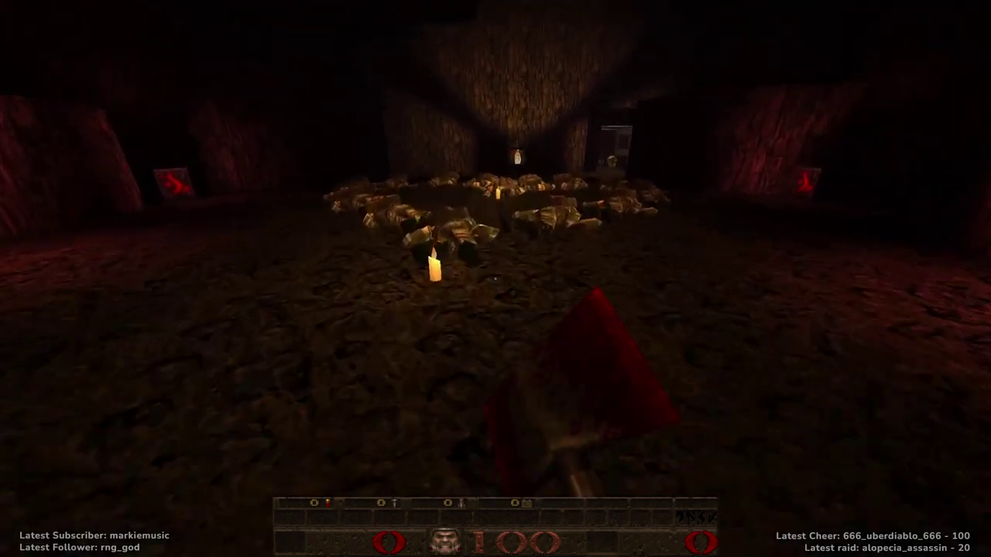
{"action": "key", "text": "w"}
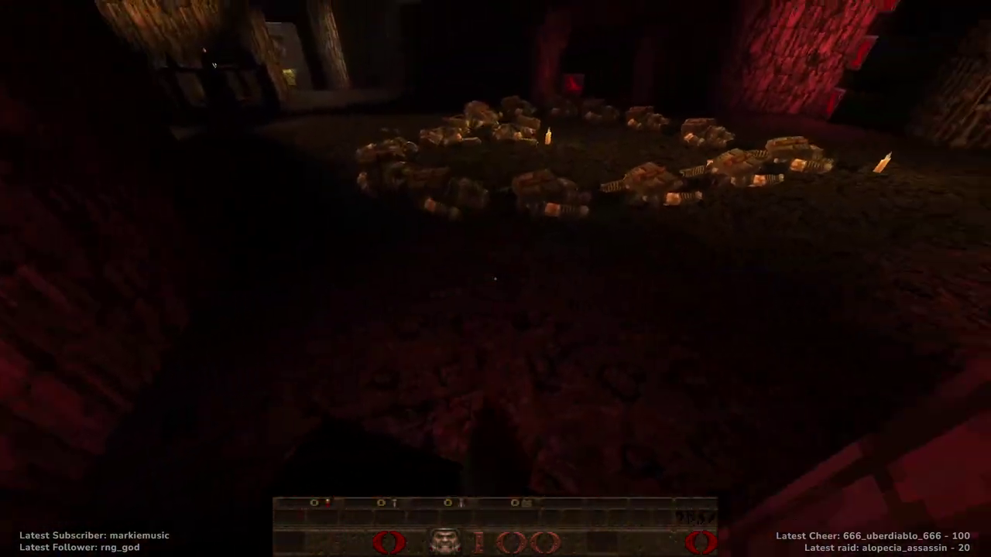
{"action": "key", "text": "w"}
{"action": "left_click", "coordinate": [495, 278]}
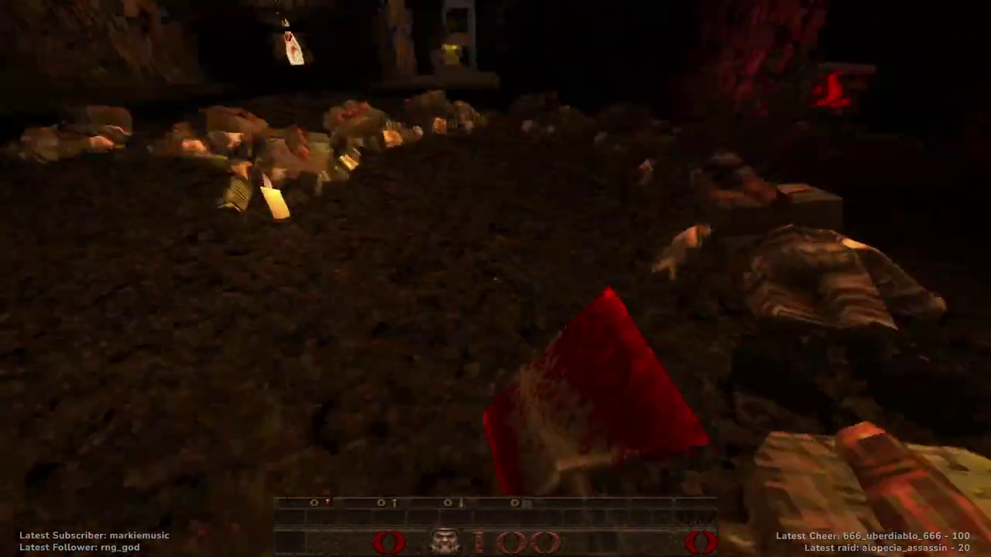
{"action": "key", "text": "s"}
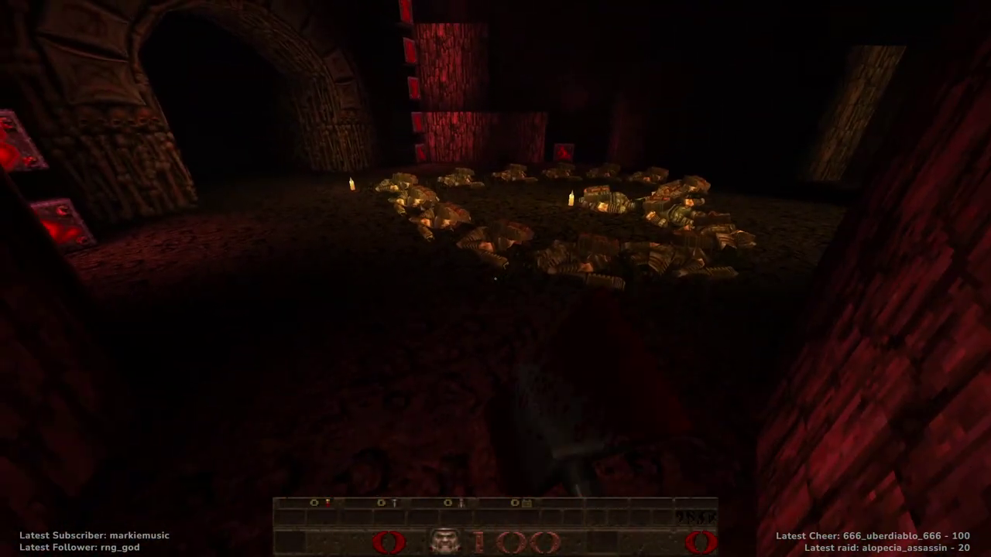
{"action": "key", "text": "w"}
{"action": "key", "text": "w"}
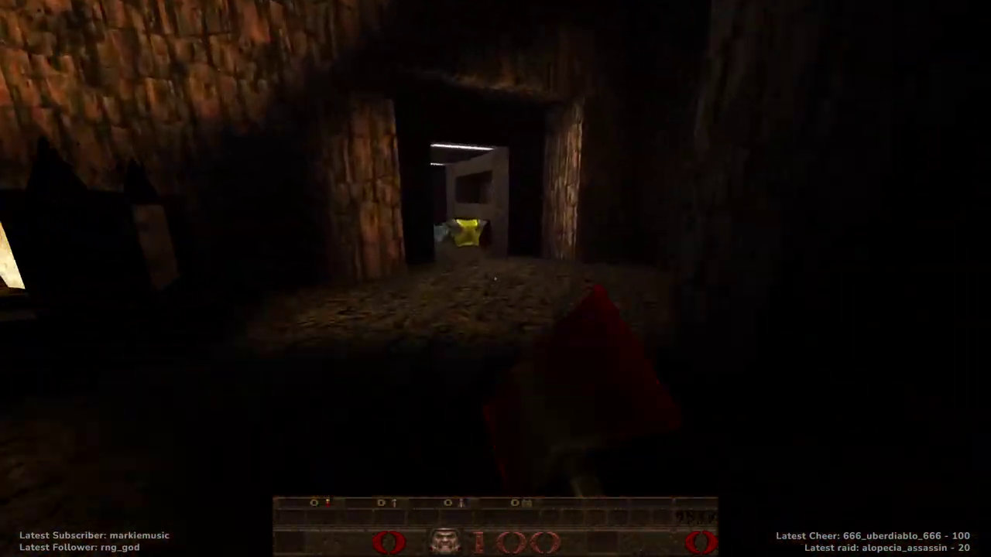
Walk through the armor passage into the dark crate room and check the lighting on its walls and windows
{"action": "key", "text": "w"}
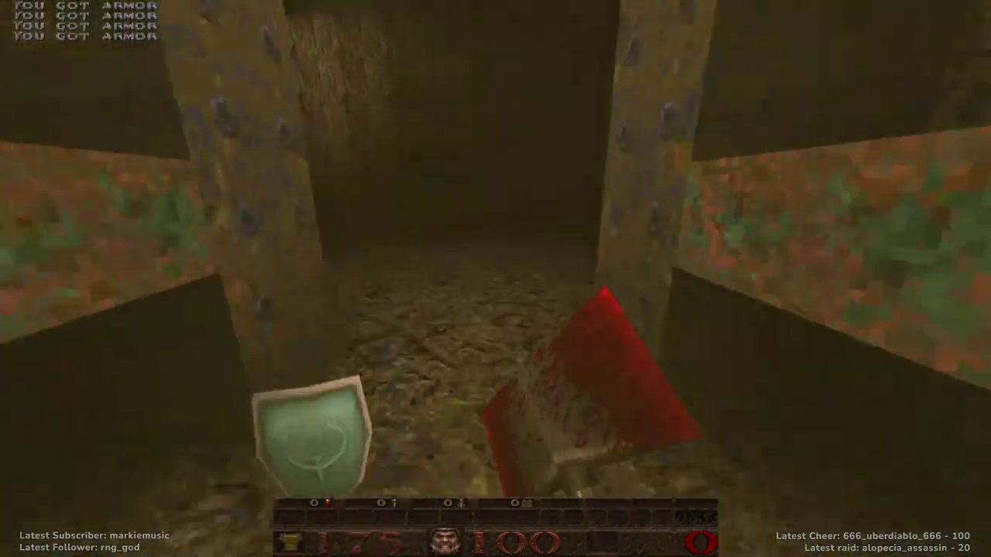
{"action": "key", "text": "w"}
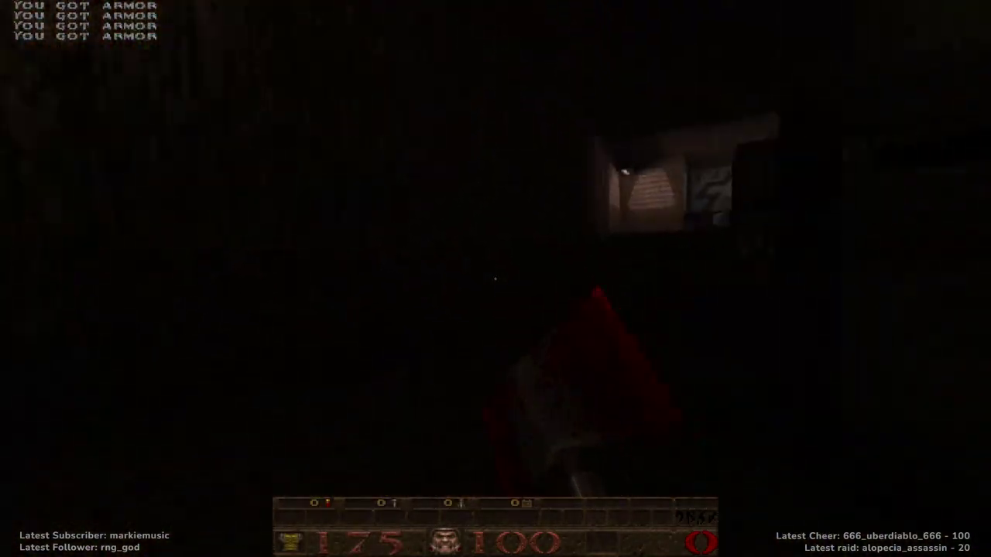
{"action": "key", "text": "w"}
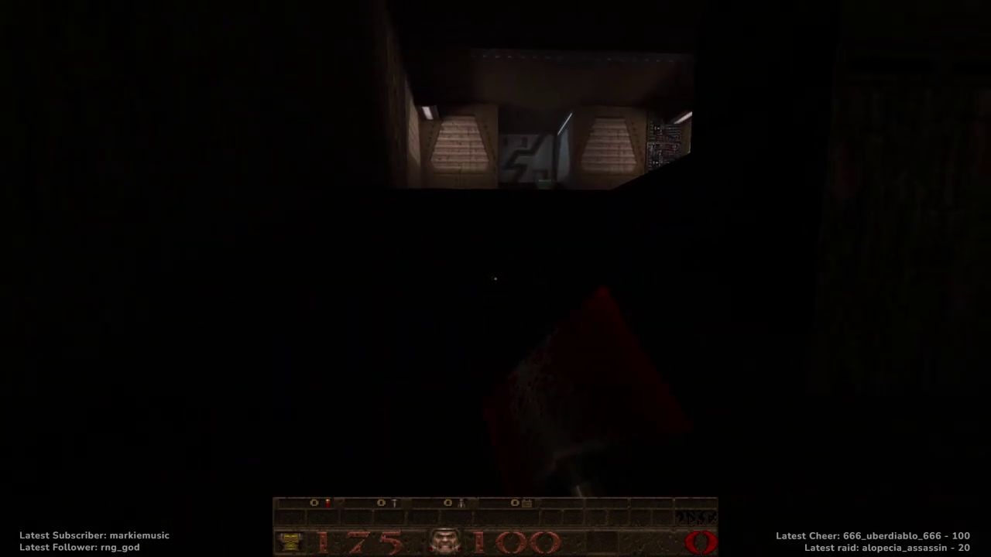
{"action": "left_click", "coordinate": [495, 279]}
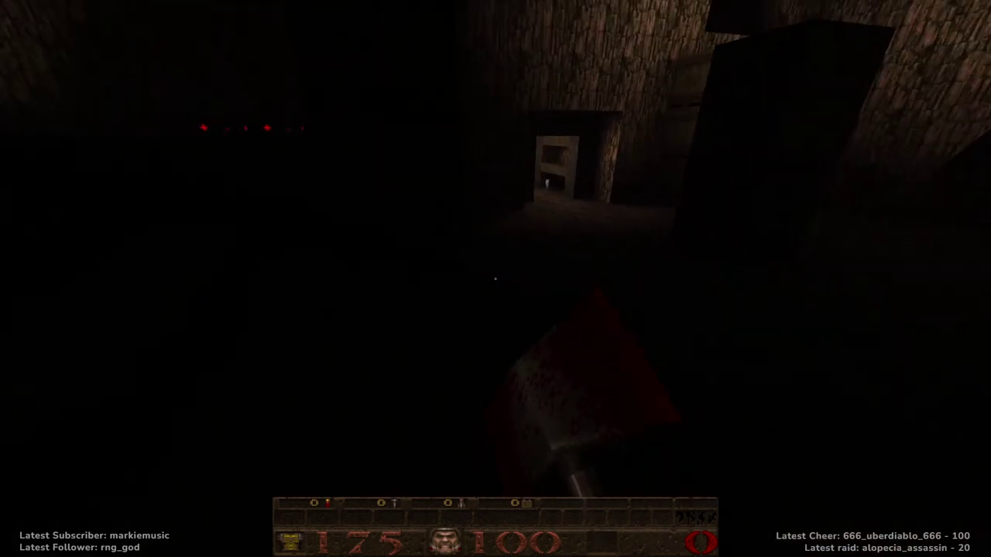
{"action": "key", "text": "w"}
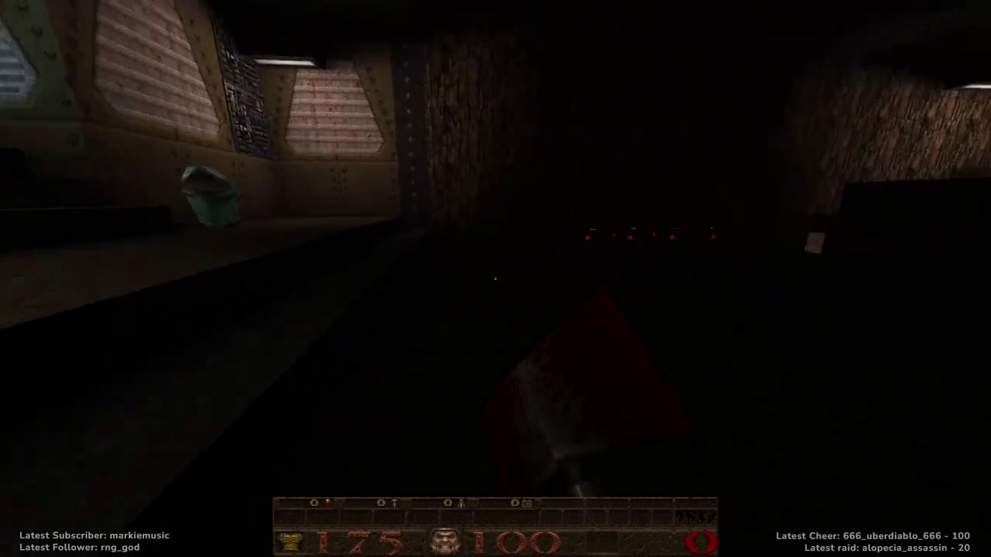
{"action": "key", "text": "w"}
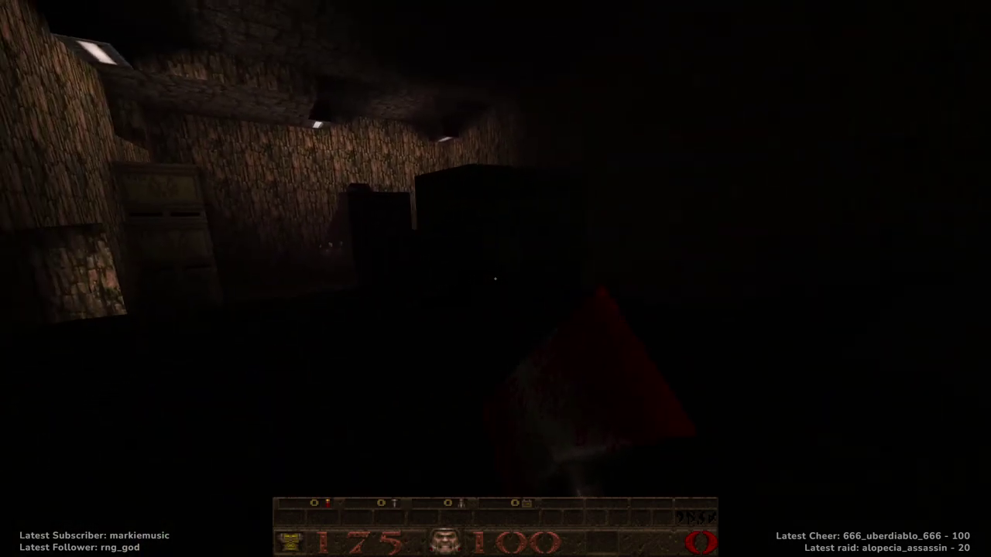
{"action": "key", "text": "w"}
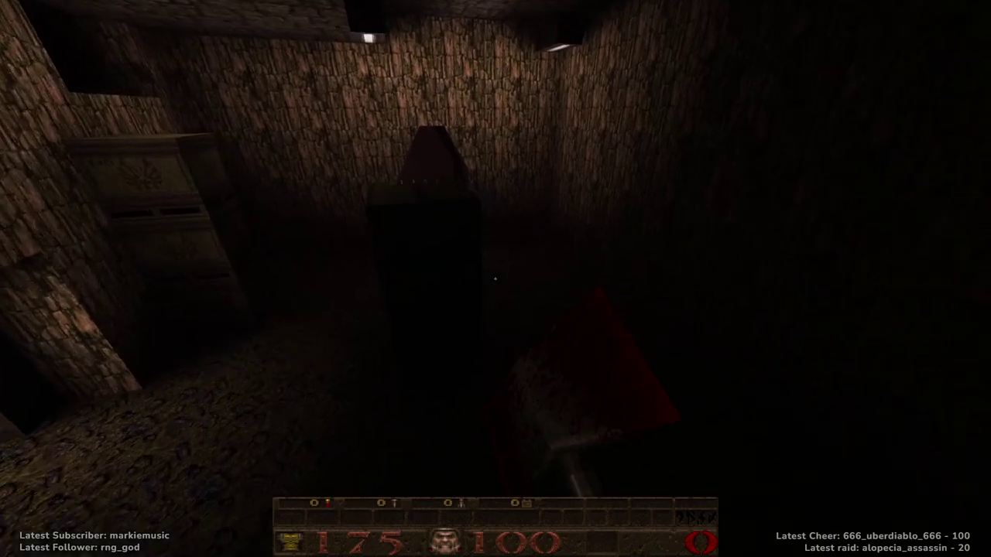
Jump up to the hidden rock nook and test the player corpse, candle and trigger message there
{"action": "key", "text": "space"}
{"action": "key", "text": "w"}
{"action": "key", "text": "space"}
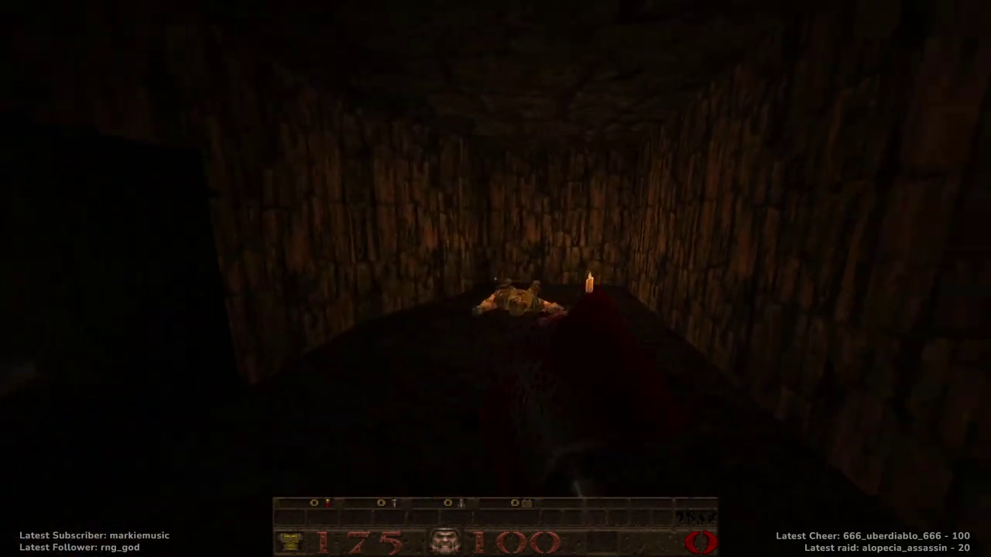
{"action": "key", "text": "w"}
{"action": "left_click", "coordinate": [495, 278]}
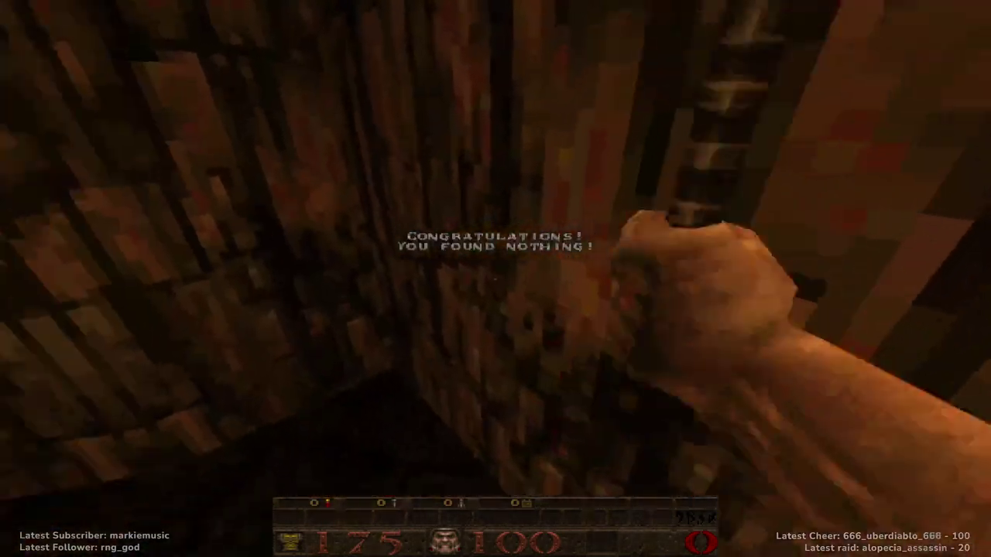
Inspect the stacked crates, ceiling fixtures and rock walls in the large room while playing the map
{"action": "key", "text": "w"}
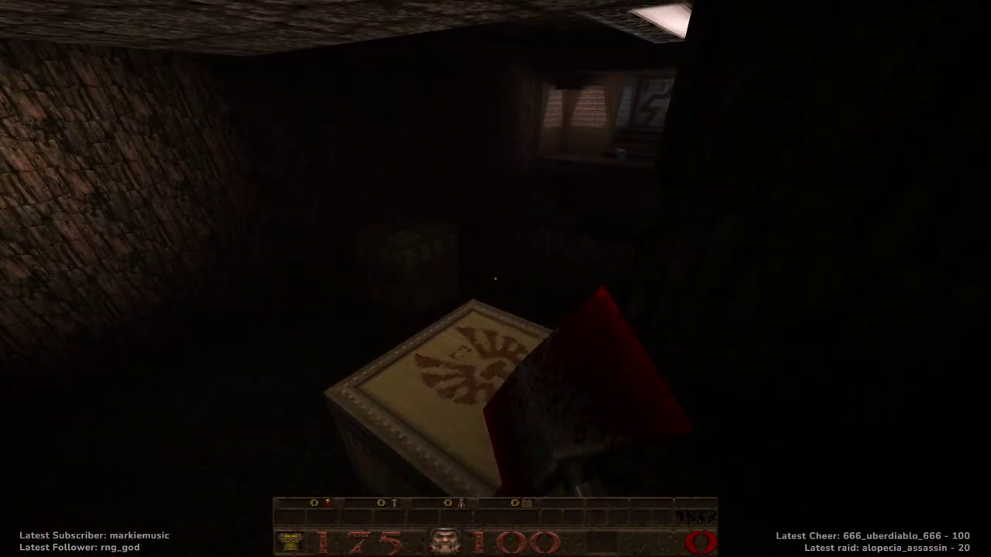
{"action": "key", "text": "w"}
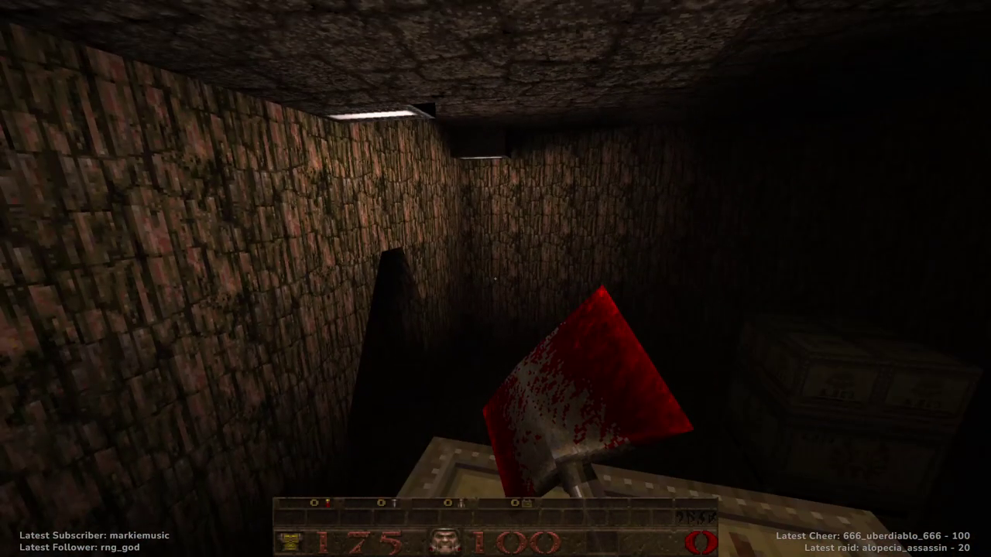
{"action": "left_click", "coordinate": [495, 278]}
{"action": "key", "text": "w"}
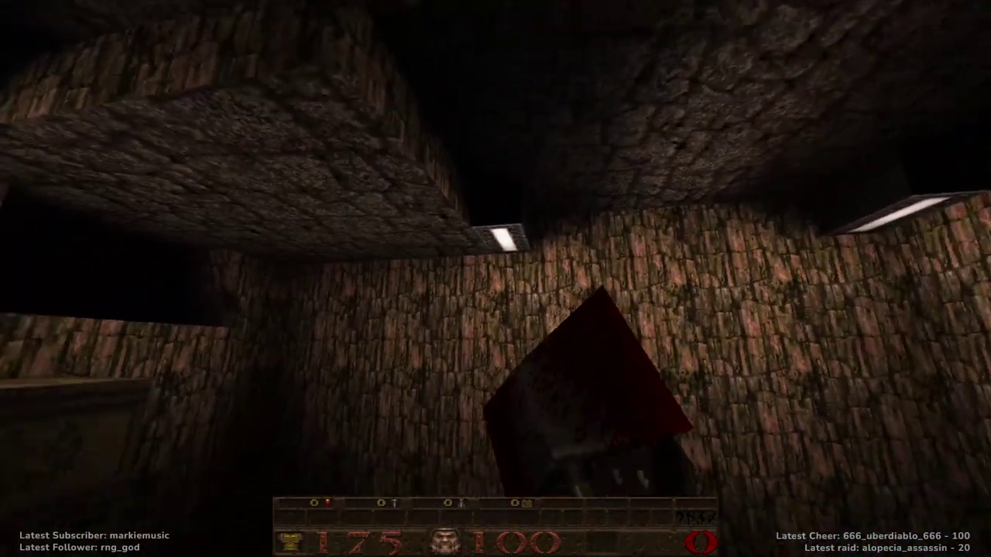
Test the trigger message on the zigzag-patterned door and examine the corpse lying by its steps
{"action": "key", "text": "w"}
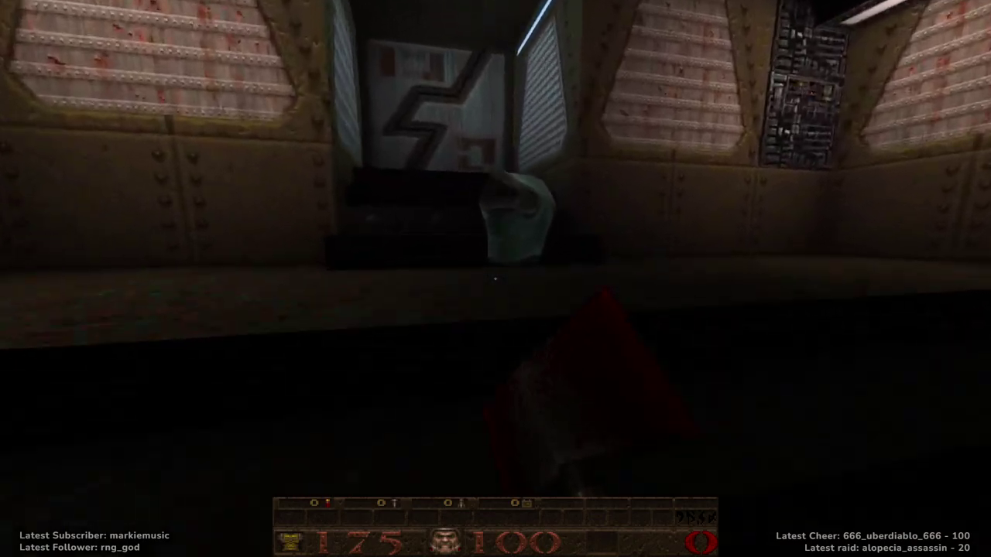
{"action": "key", "text": "w"}
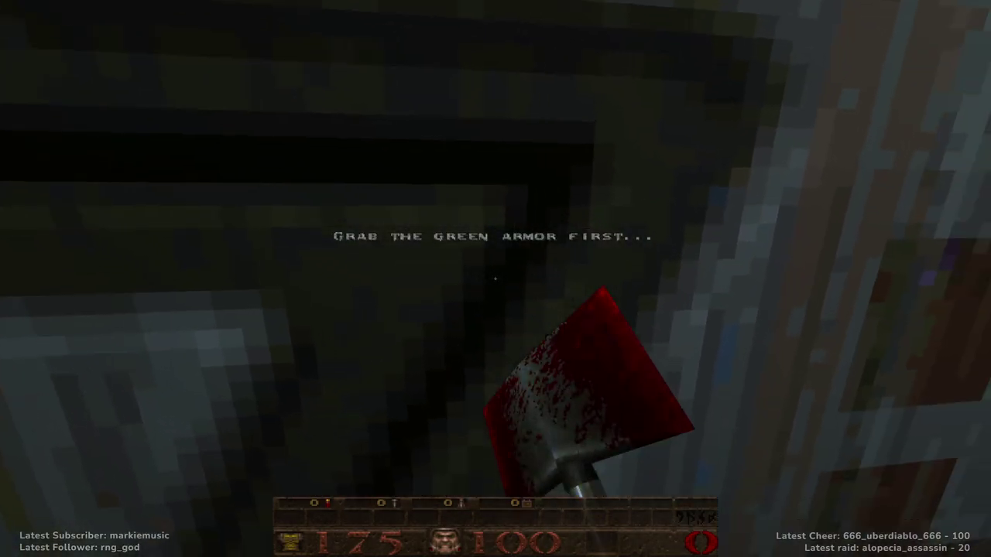
{"action": "key", "text": "w"}
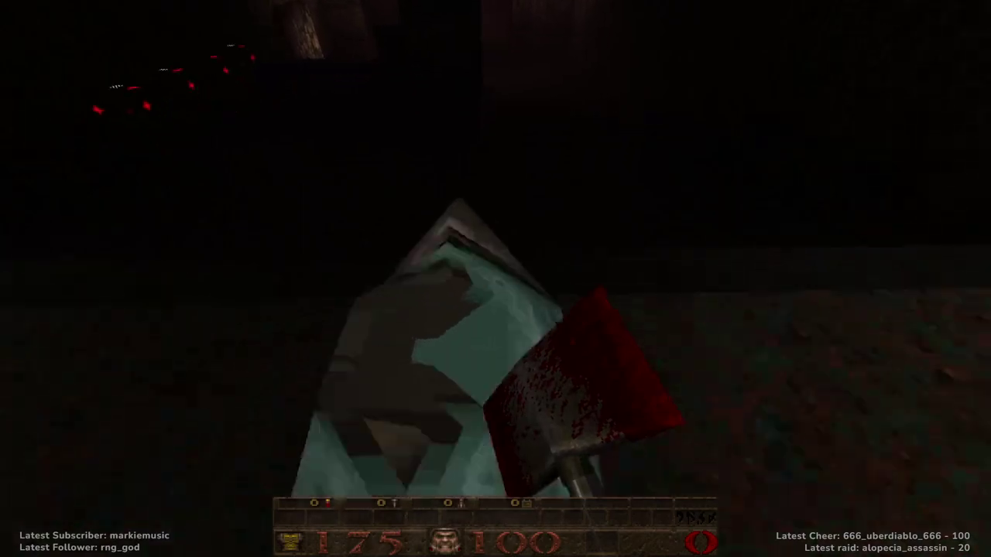
Walk through the armor cave into the crate room and test the self-damageatron message and the red lighting above it
{"action": "key", "text": "w"}
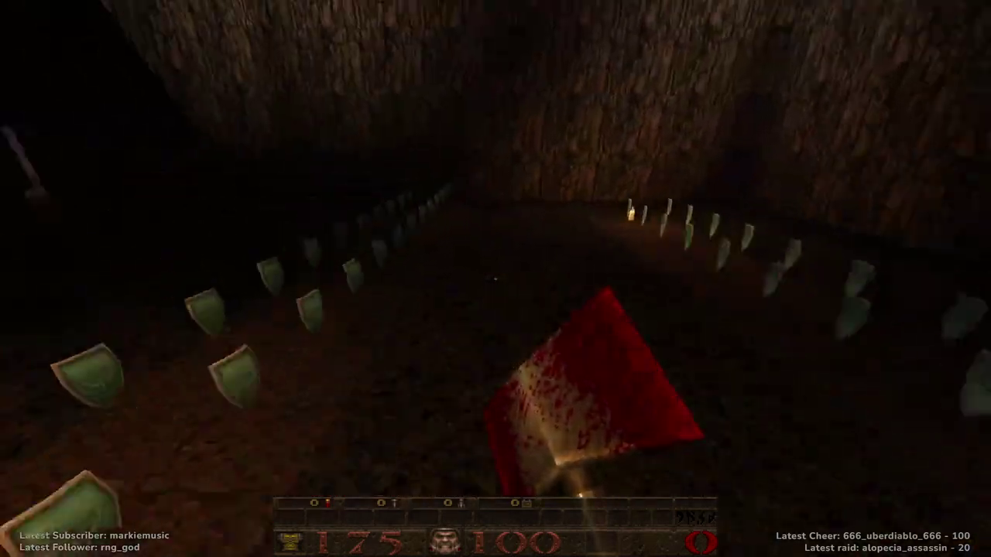
{"action": "key", "text": "w"}
{"action": "key", "text": "w"}
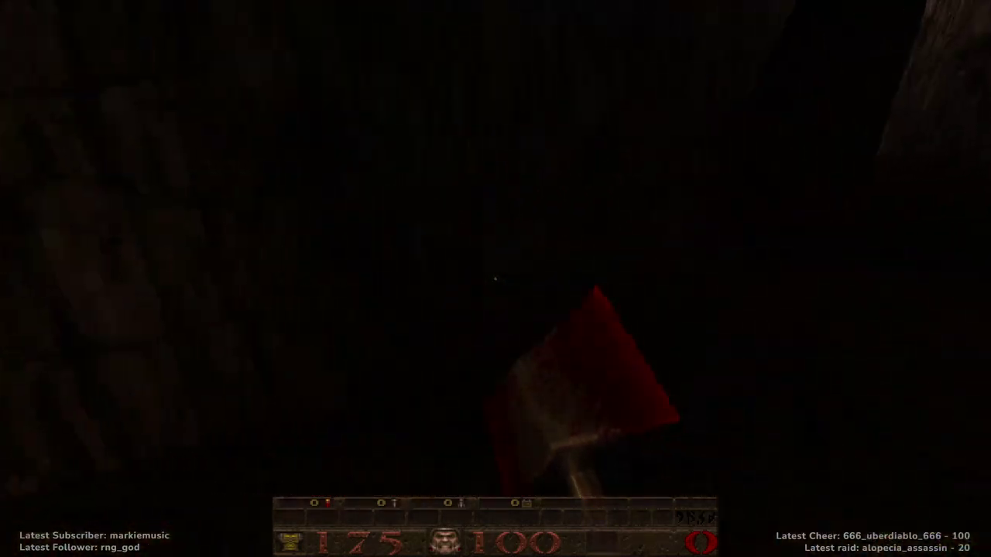
{"action": "key", "text": "w"}
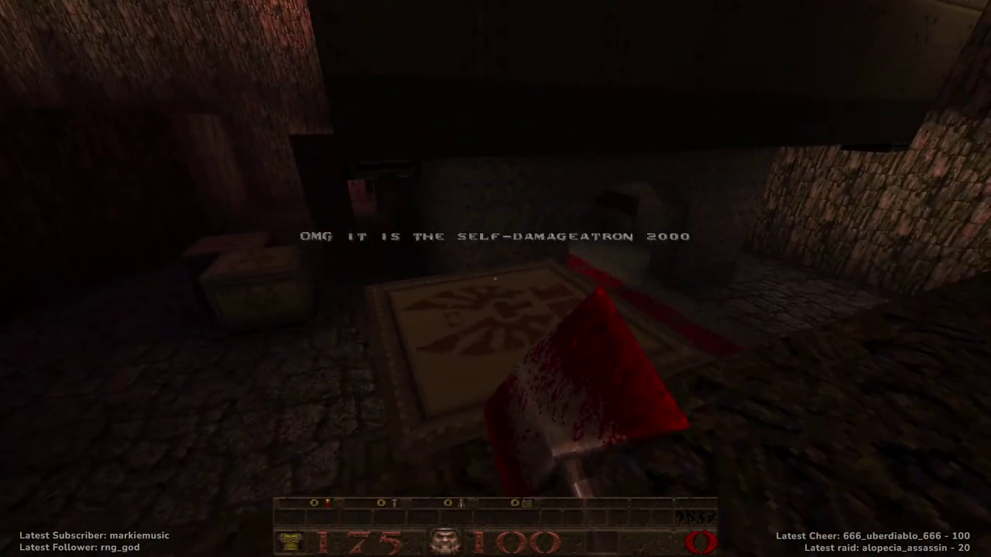
{"action": "key", "text": "s"}
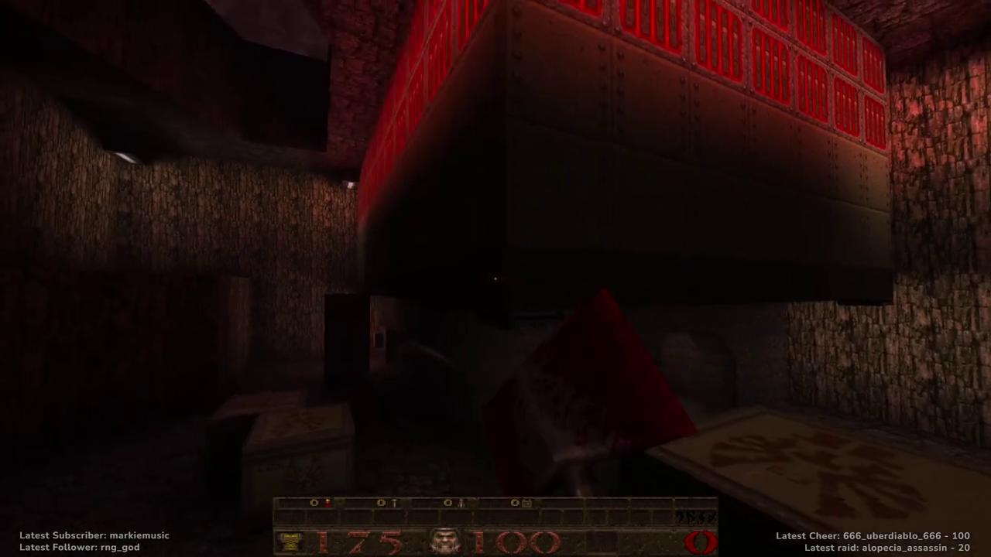
{"action": "key", "text": "w"}
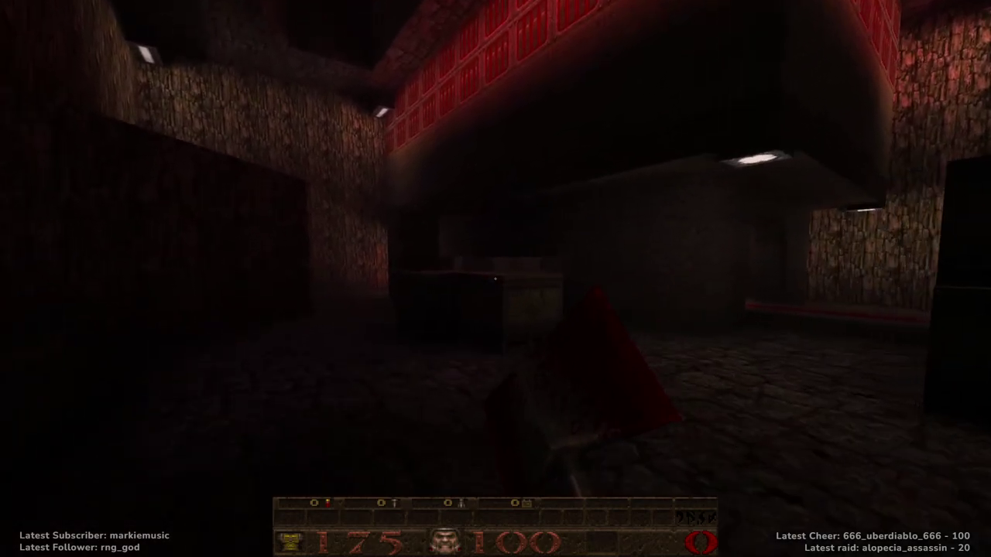
Approach the grunt corpse on the far crate and jump up to test its trigger message
{"action": "key", "text": "w"}
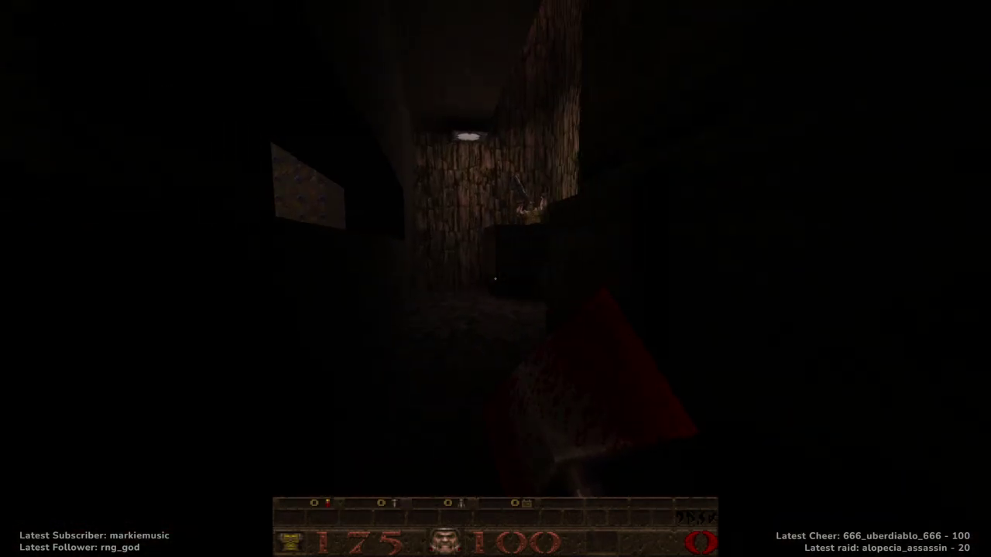
{"action": "key", "text": "w"}
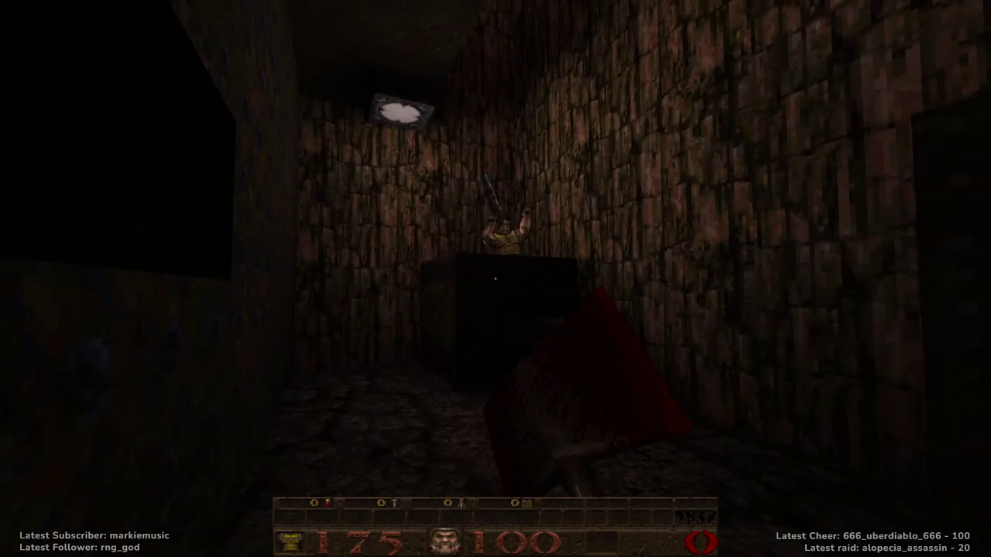
{"action": "key", "text": "w"}
{"action": "key", "text": "space"}
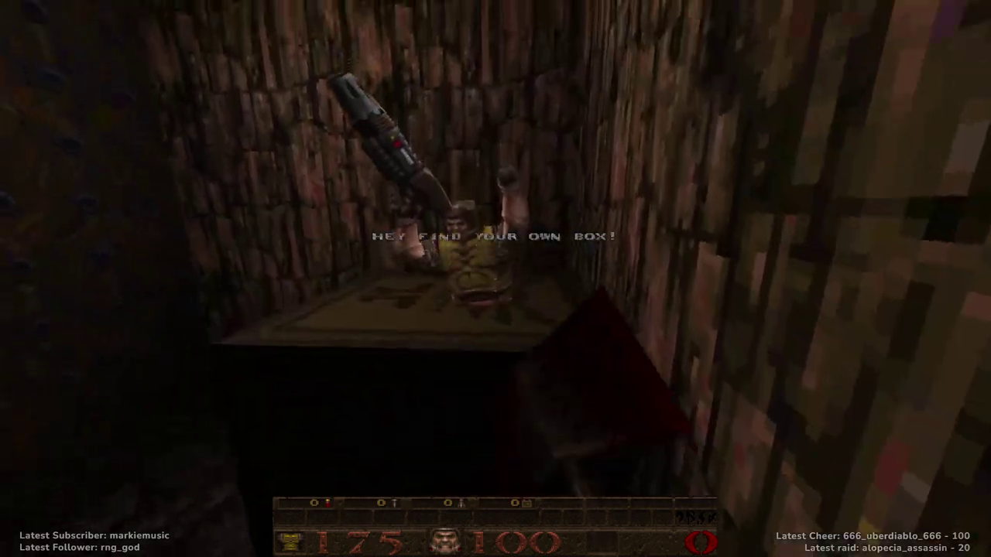
{"action": "key", "text": "w"}
{"action": "key", "text": "space"}
{"action": "key", "text": "s"}
Enter the red-striped hall and inspect its ceiling lights, side windows and the nail shooter opening at the far end
{"action": "key", "text": "w"}
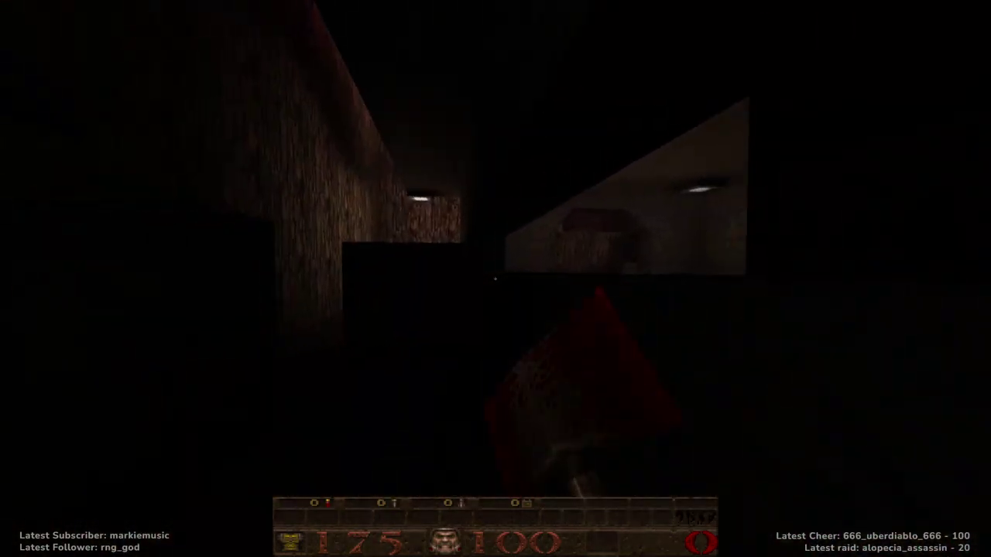
{"action": "key", "text": "w"}
{"action": "key", "text": "w"}
{"action": "key", "text": "w"}
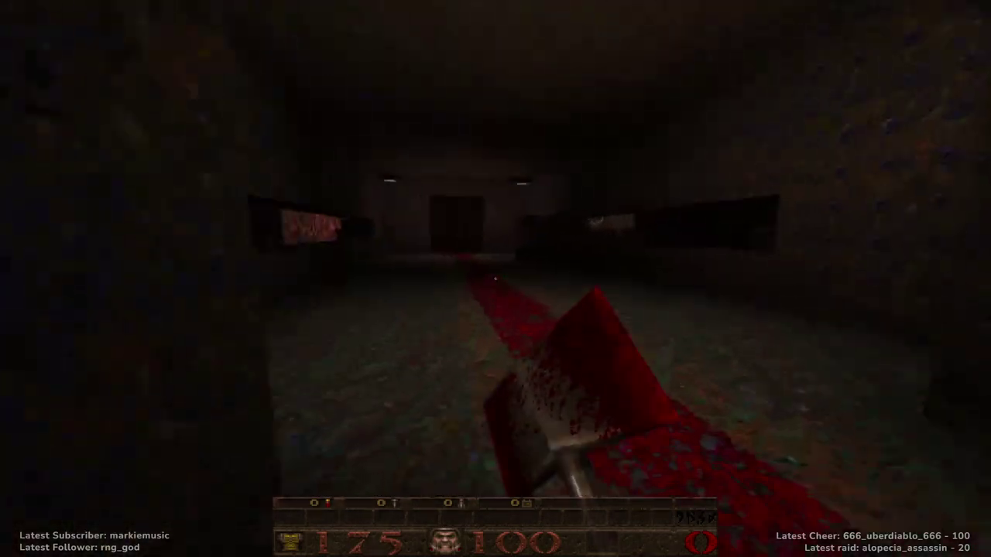
{"action": "key", "text": "w"}
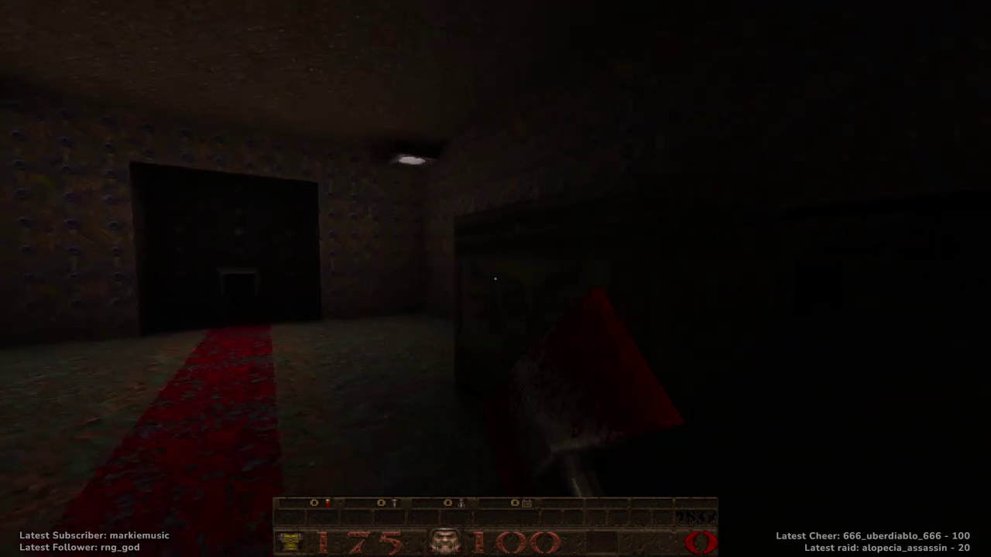
{"action": "key", "text": "s"}
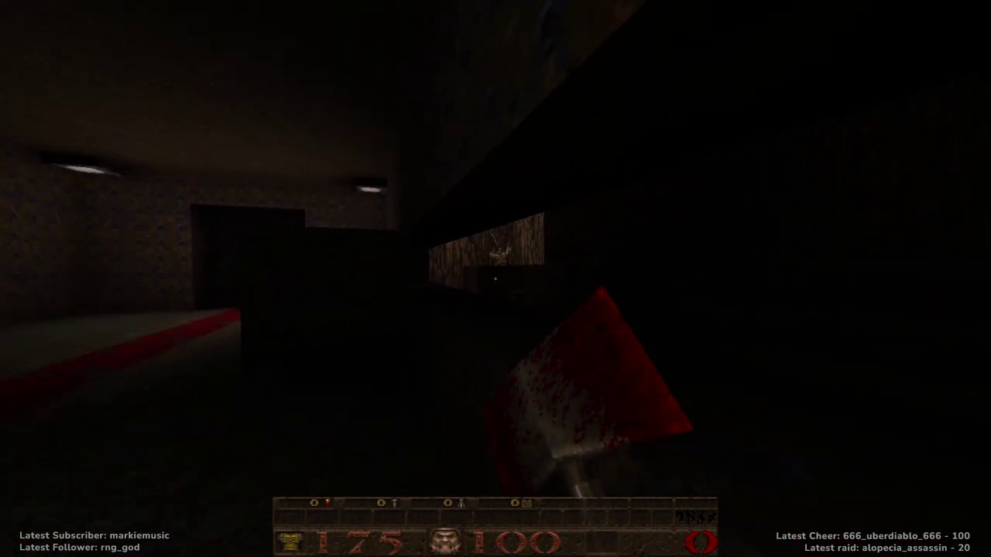
{"action": "key", "text": "w"}
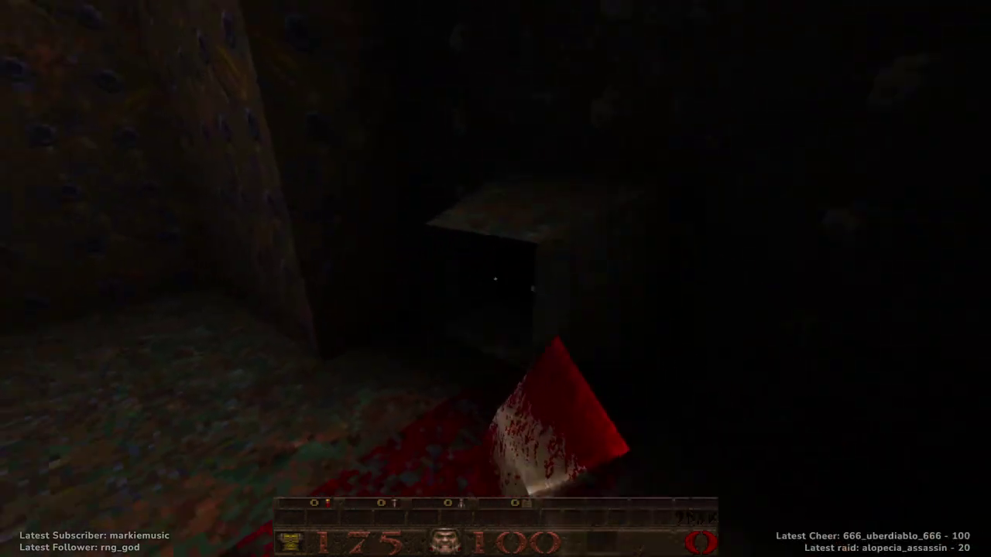
{"action": "key", "text": "s"}
{"action": "key", "text": "w"}
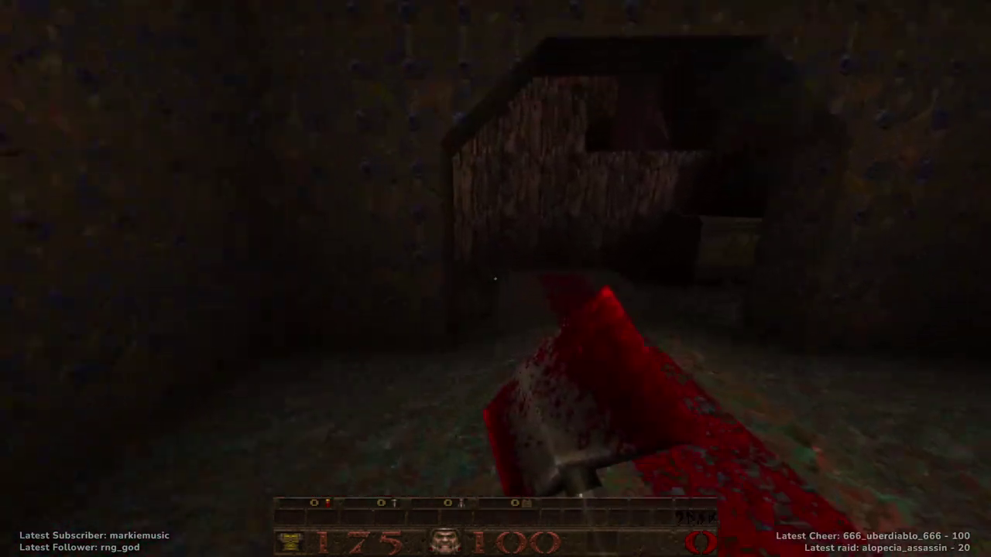
Activate the nail shooter from the room outside and enter the red-striped hall to test its firing
{"action": "key", "text": "w"}
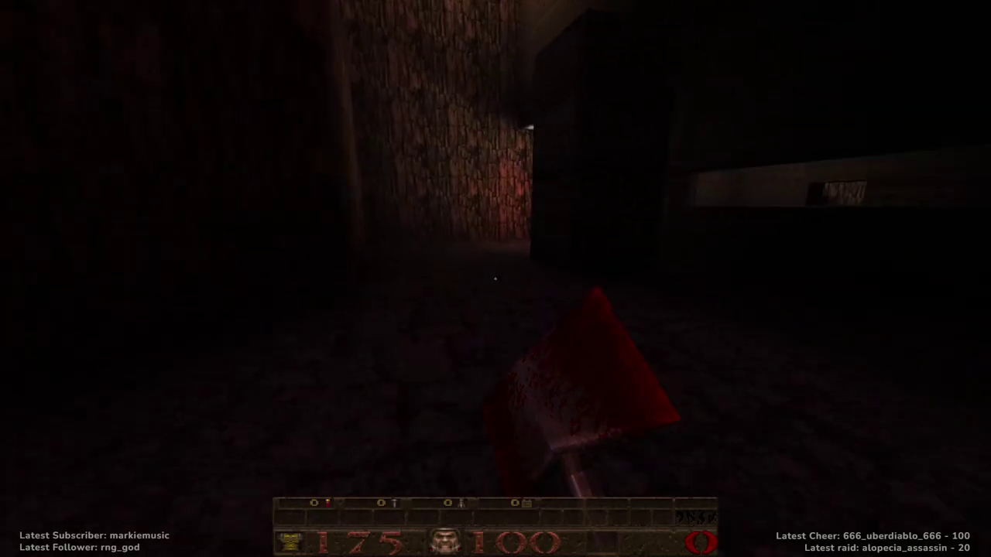
{"action": "key", "text": "w"}
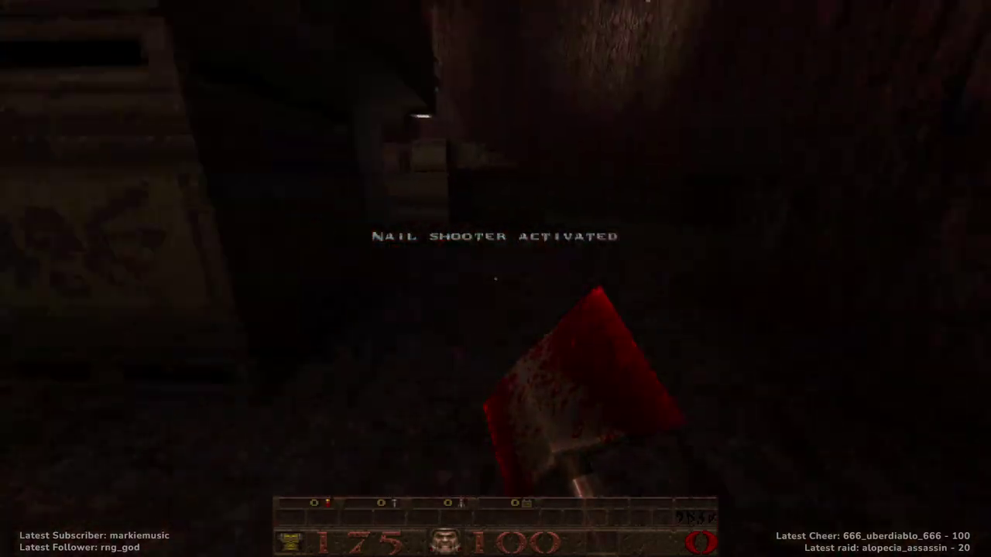
{"action": "key", "text": "w"}
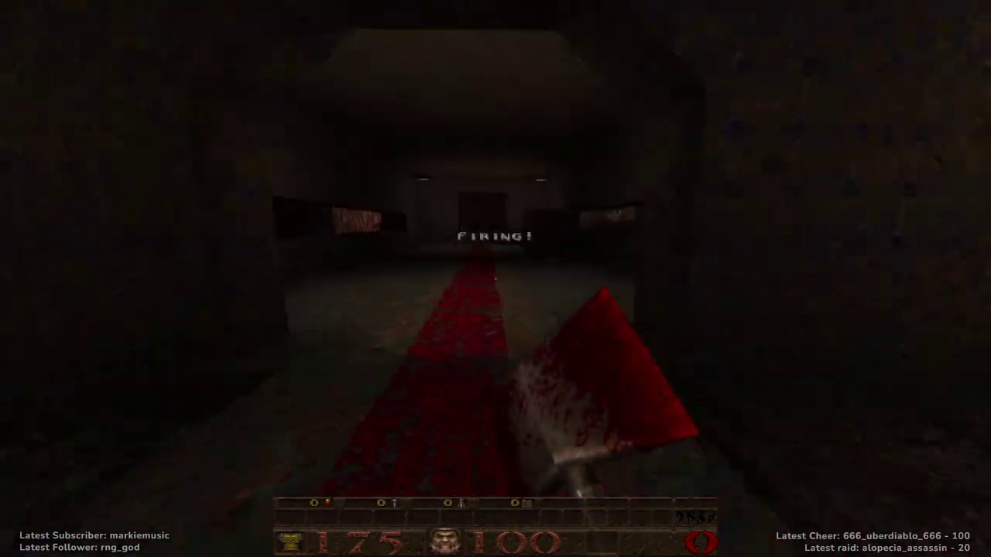
{"action": "key", "text": "w"}
{"action": "key", "text": "s"}
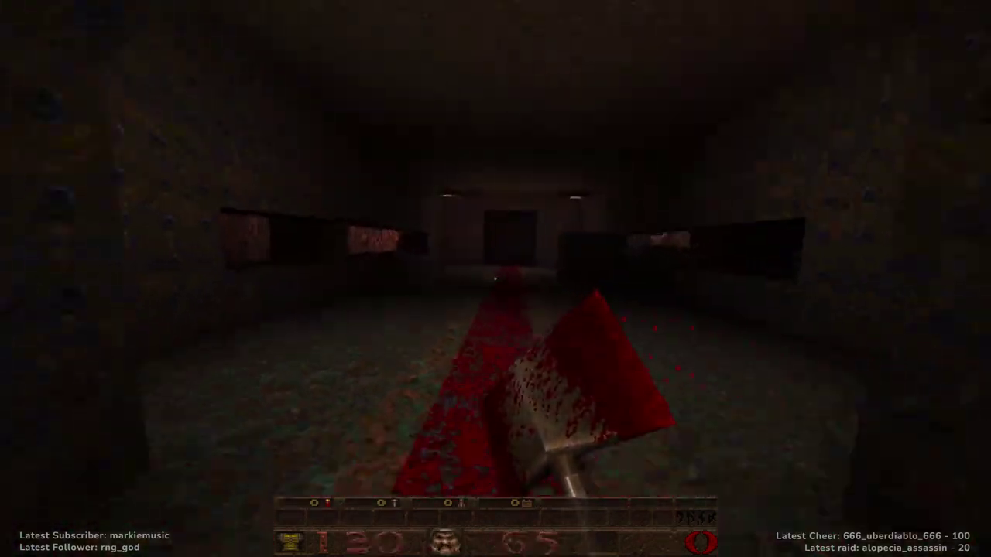
Circle the hall to reactivate the nail shooter and test its damage a second time
{"action": "key", "text": "w"}
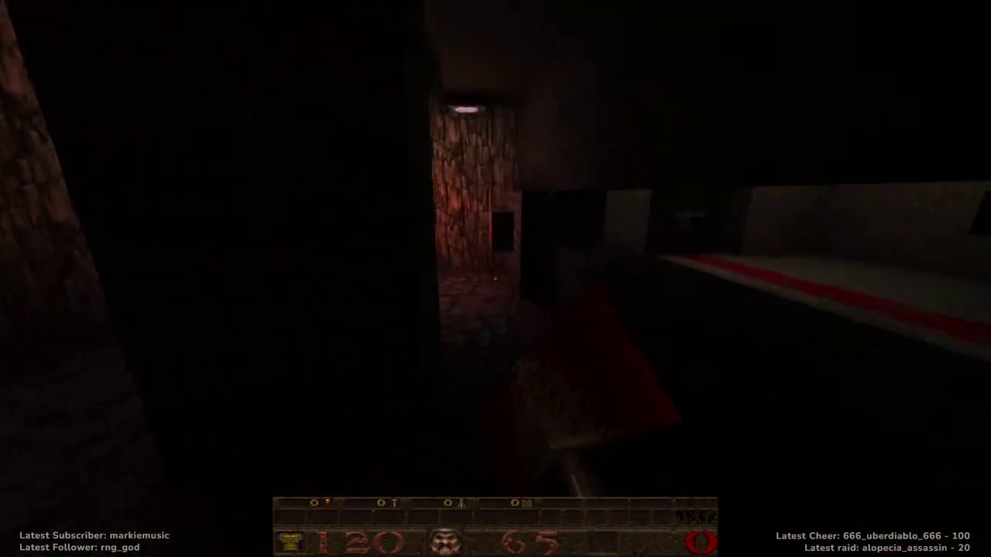
{"action": "key", "text": "w"}
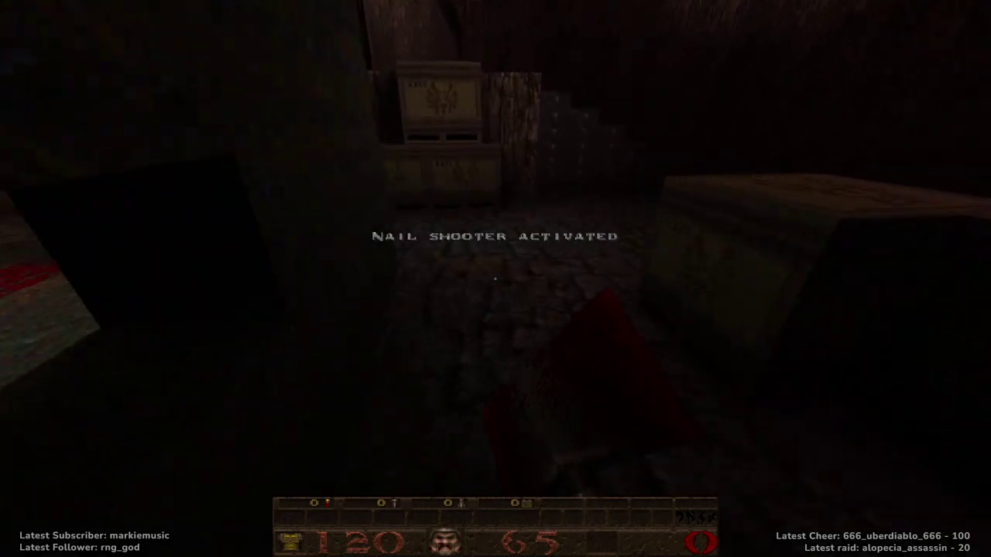
{"action": "key", "text": "w"}
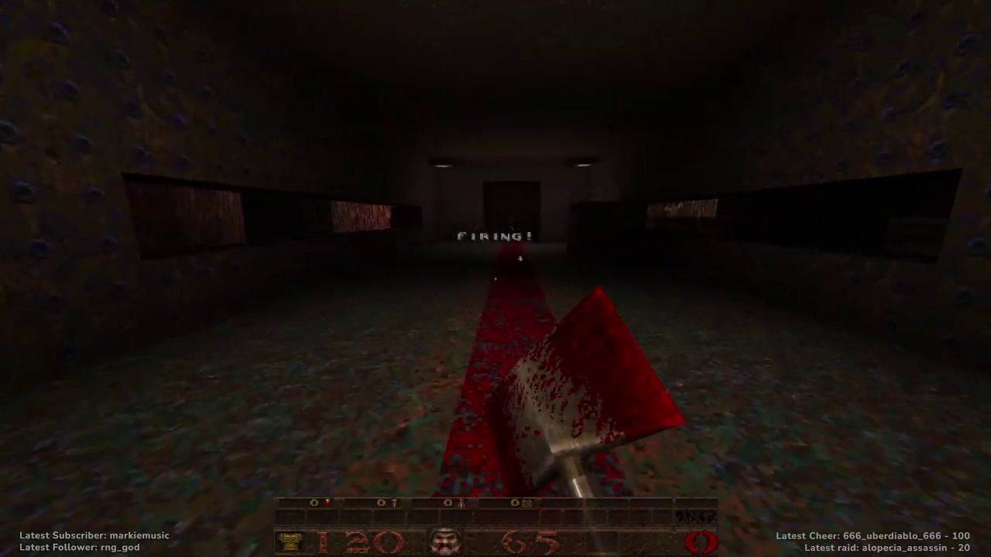
{"action": "key", "text": "s"}
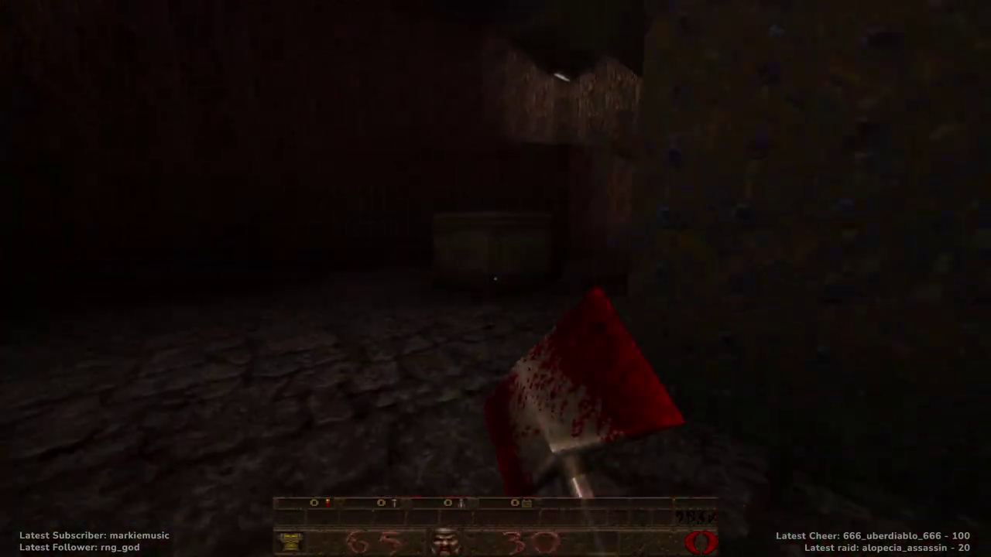
Trigger the nail shooter a third time at the red-lit switch and take its shots at the hall entrance
{"action": "key", "text": "w"}
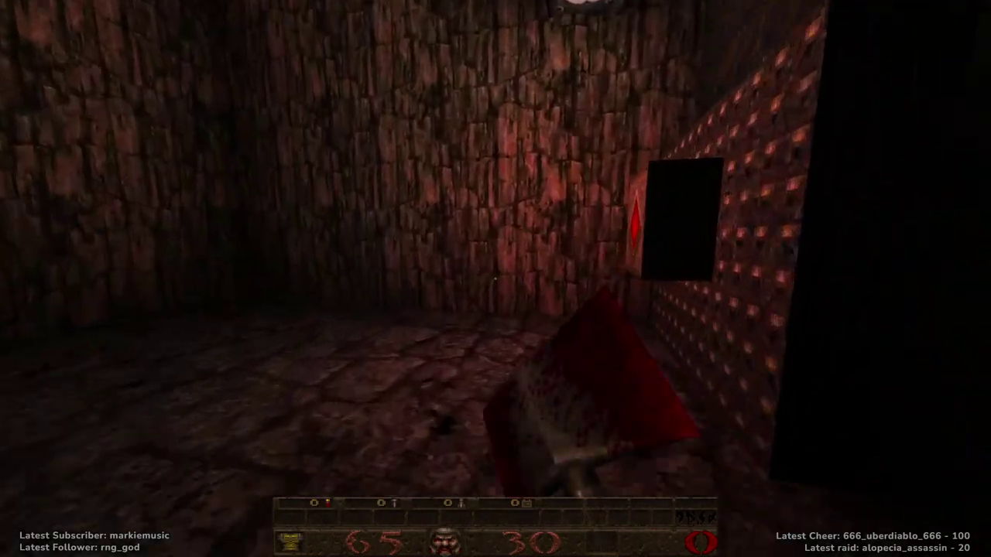
{"action": "key", "text": "w"}
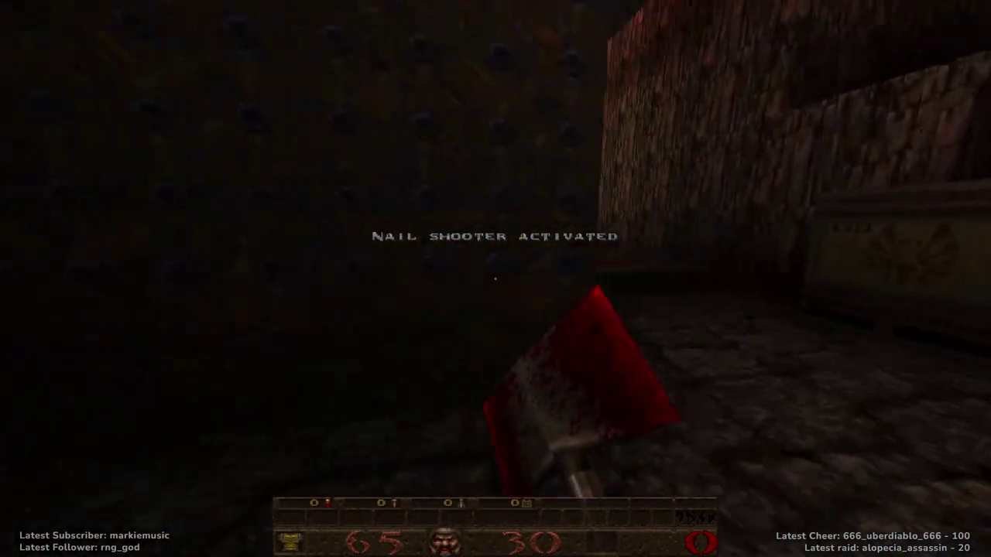
{"action": "key", "text": "w"}
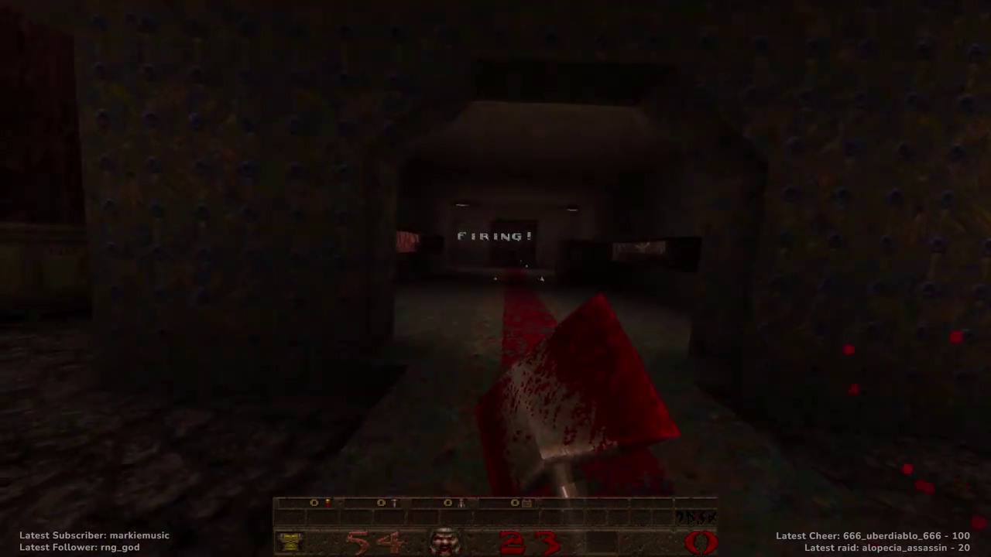
{"action": "key", "text": "w"}
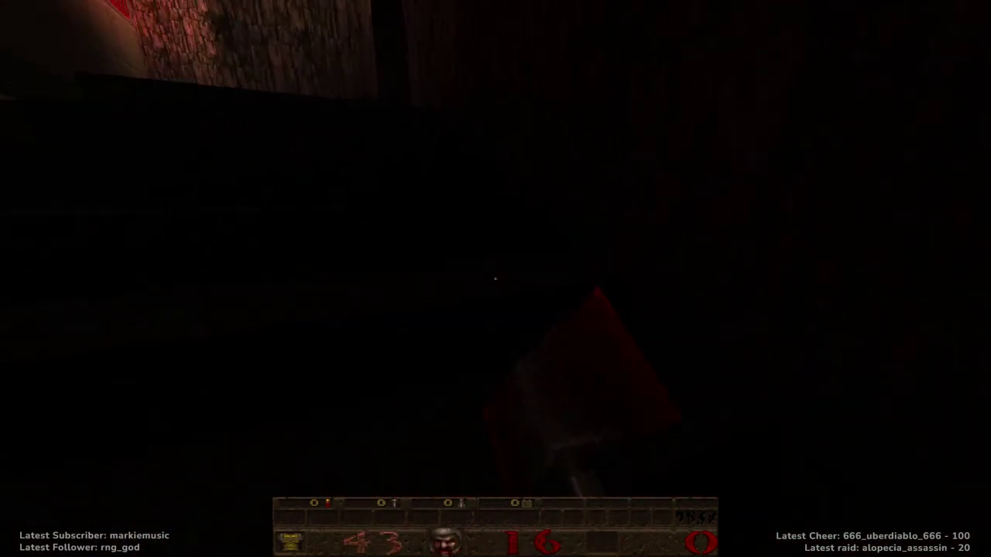
Return through the candlelit armor cave to the metal base with the zigzag door
{"action": "key", "text": "w"}
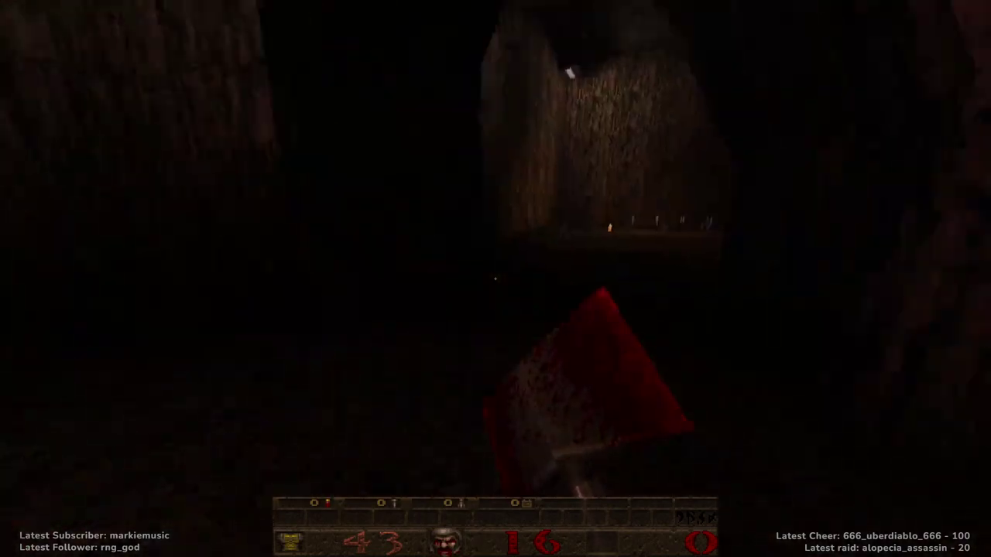
{"action": "key", "text": "w"}
{"action": "key", "text": "w"}
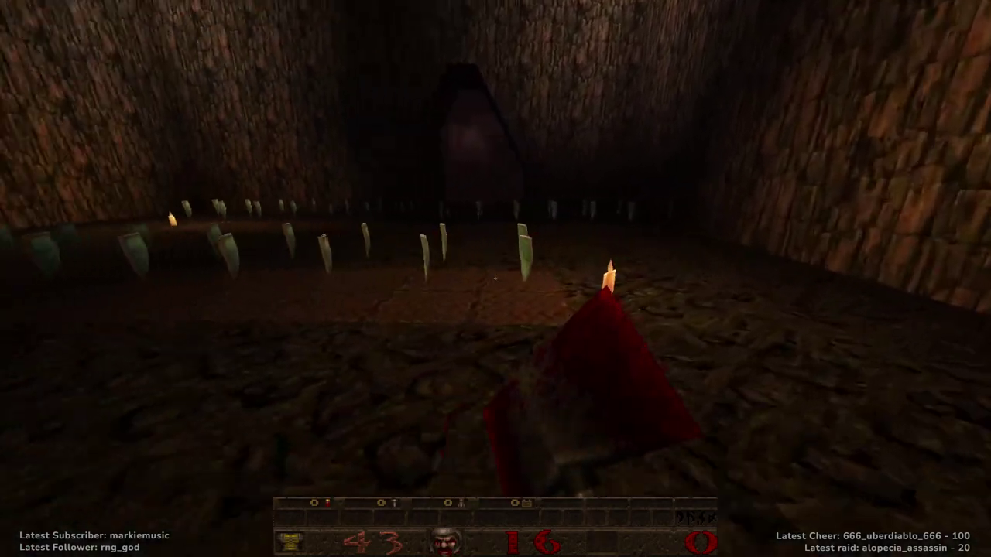
{"action": "key", "text": "w"}
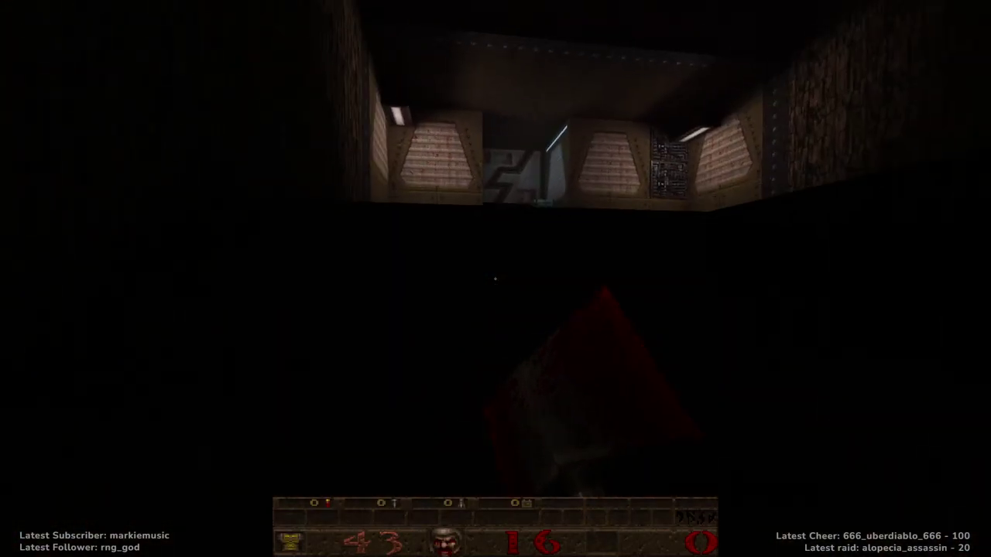
Collect the green armor to test the zigzag door, and pick up health beside the base
{"action": "key", "text": "w"}
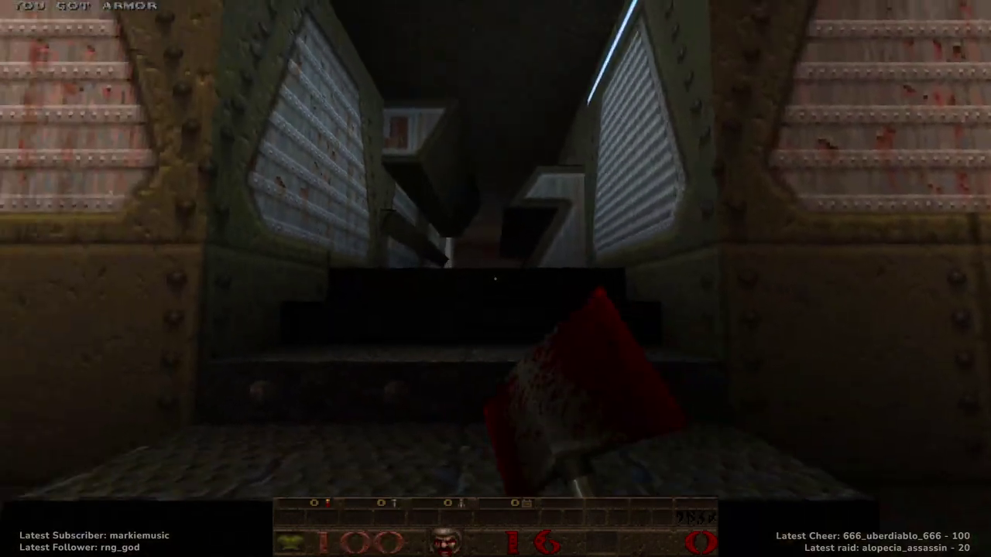
{"action": "key", "text": "w"}
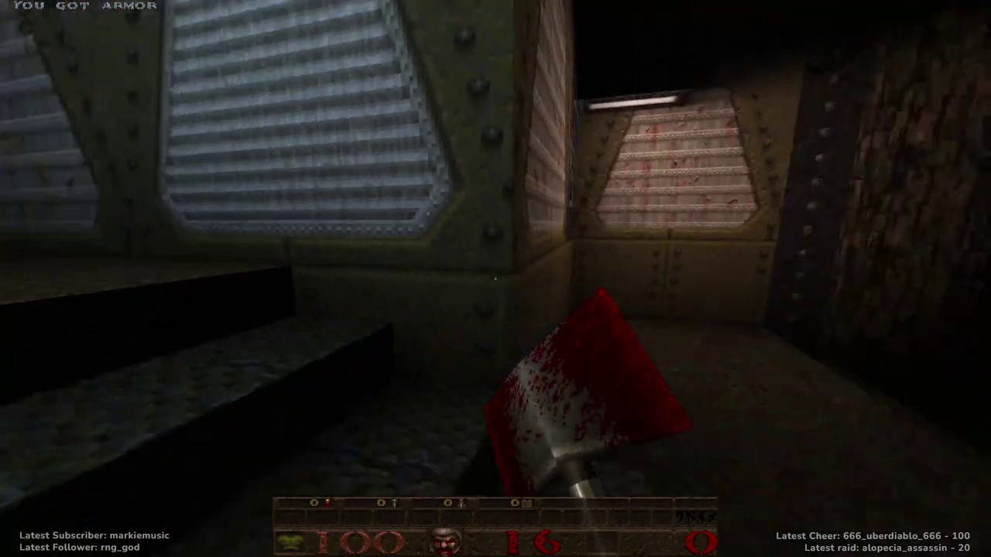
{"action": "key", "text": "w"}
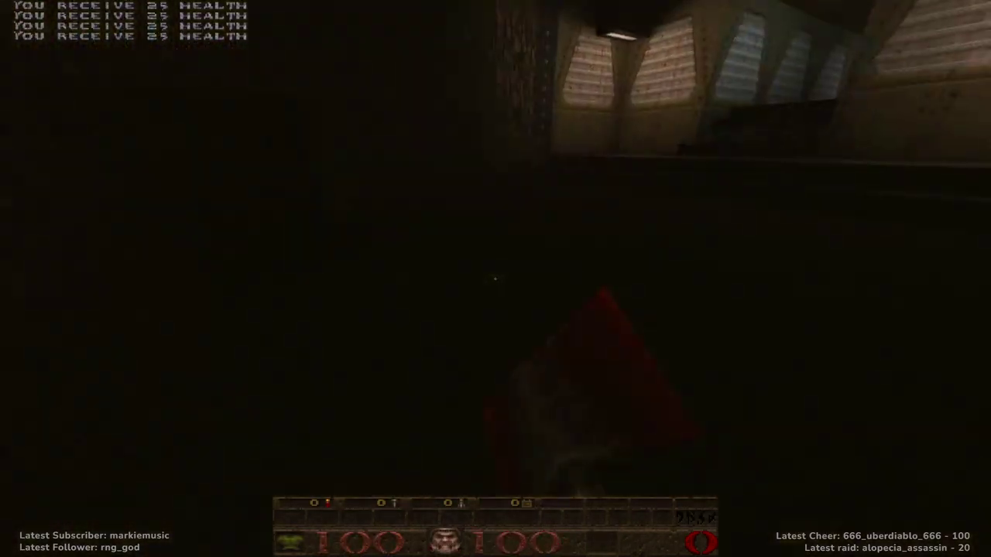
Walk from the metal base up the corridor with the blue light strip and collect the shotgun
{"action": "key", "text": "w"}
{"action": "key", "text": "w"}
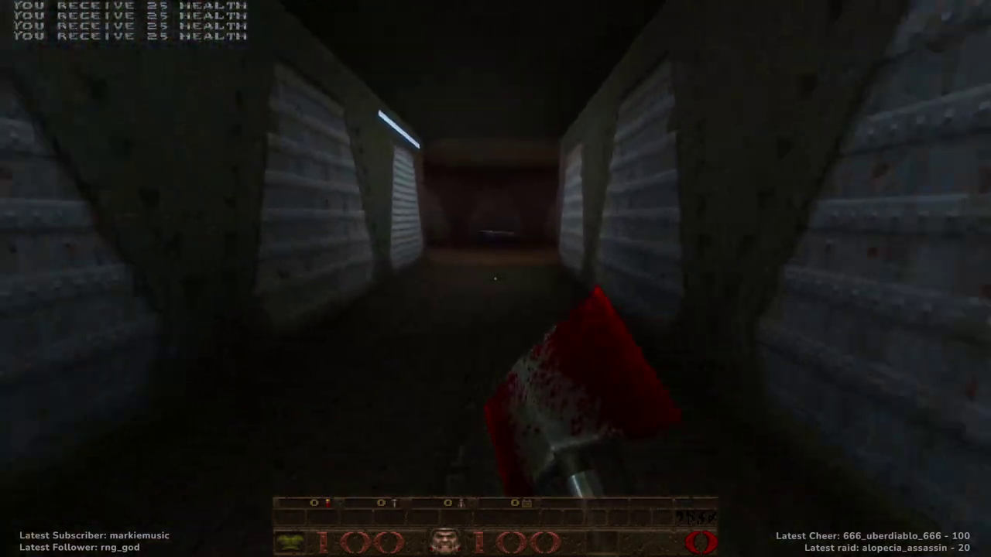
{"action": "key", "text": "w"}
{"action": "key", "text": "s"}
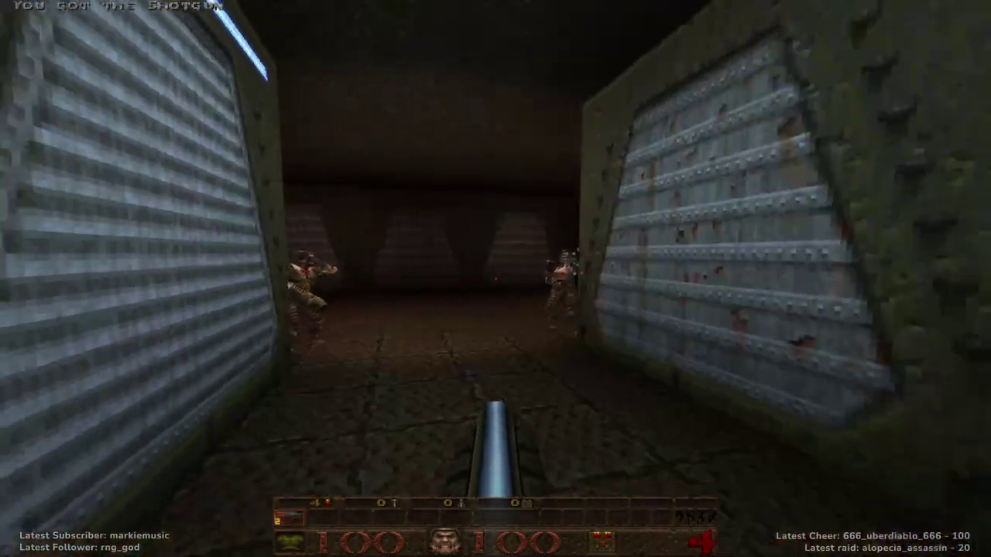
Shoot the two soldiers in the dark room beyond the corridor, collect their shells and walk around the room
{"action": "key", "text": "w"}
{"action": "left_click", "coordinate": [495, 279]}
{"action": "left_click", "coordinate": [496, 278]}
{"action": "left_click", "coordinate": [495, 278]}
{"action": "left_click", "coordinate": [495, 279]}
{"action": "key", "text": "w"}
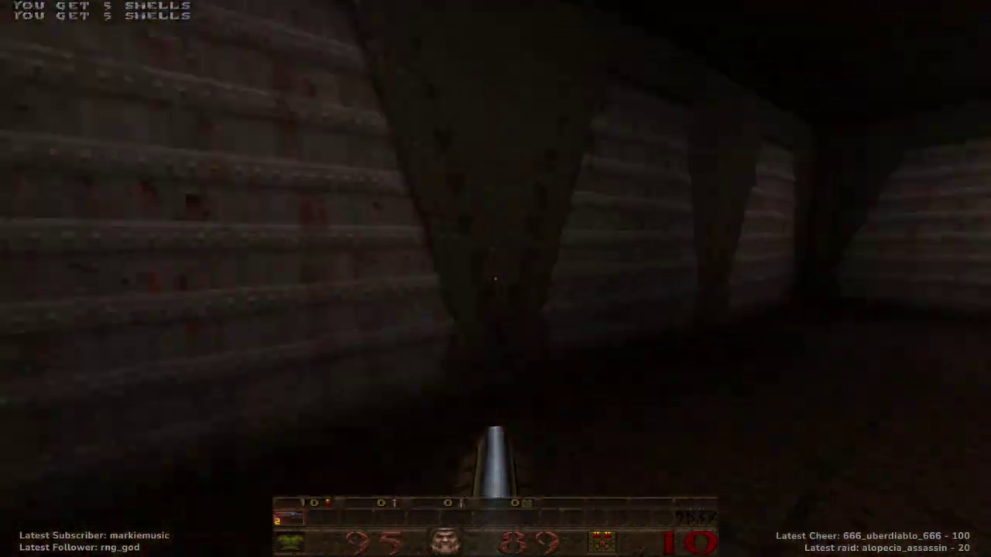
{"action": "key", "text": "Tab"}
{"action": "key", "text": "w"}
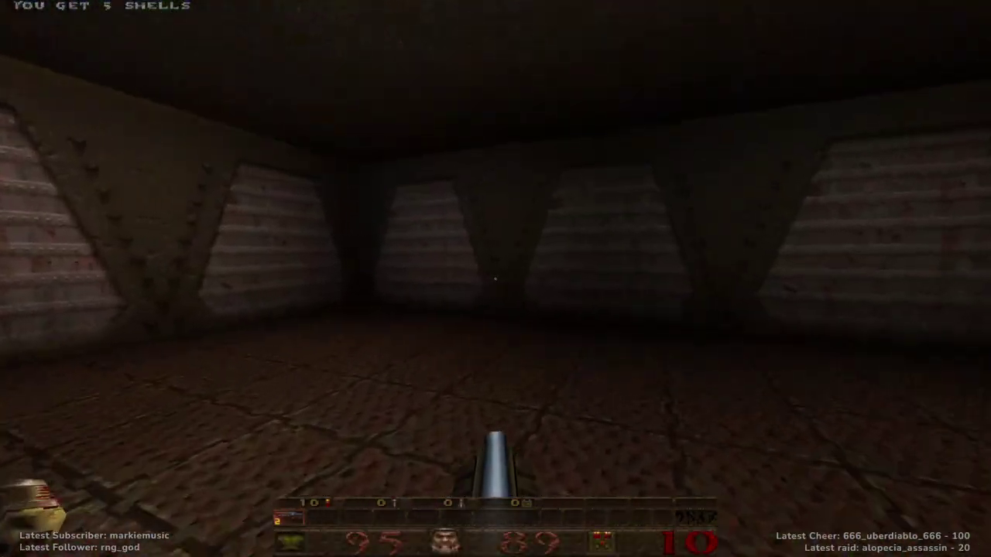
{"action": "key", "text": "w"}
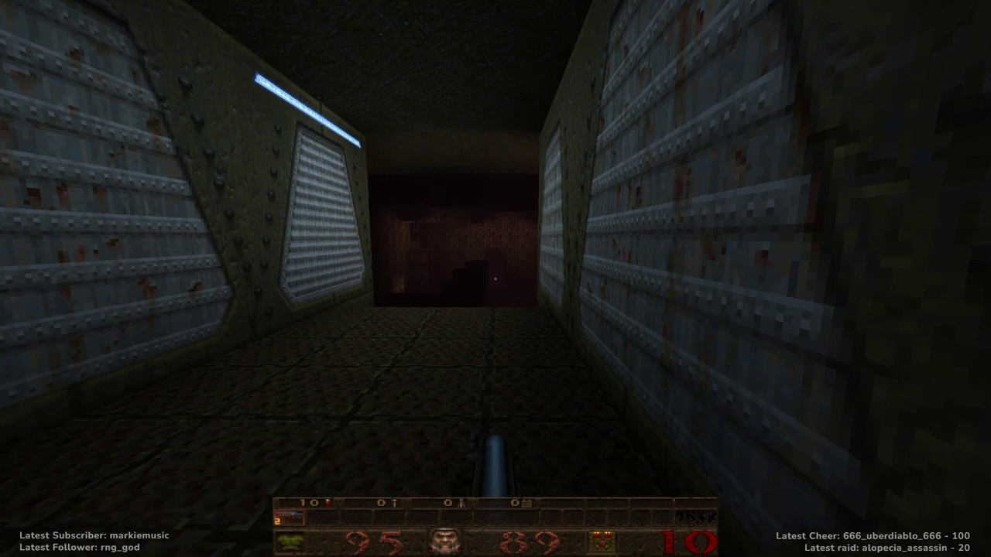
Swing the axe on the way out of the corridor and check the dark rock cave's lighting from the base
{"action": "key", "text": "w"}
{"action": "key", "text": "1"}
{"action": "left_click", "coordinate": [495, 279]}
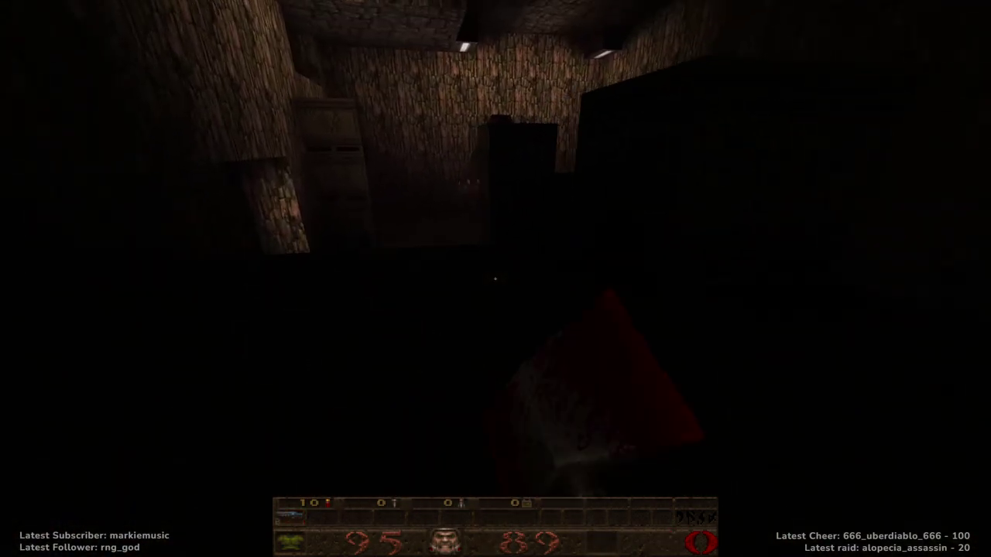
{"action": "key", "text": "w"}
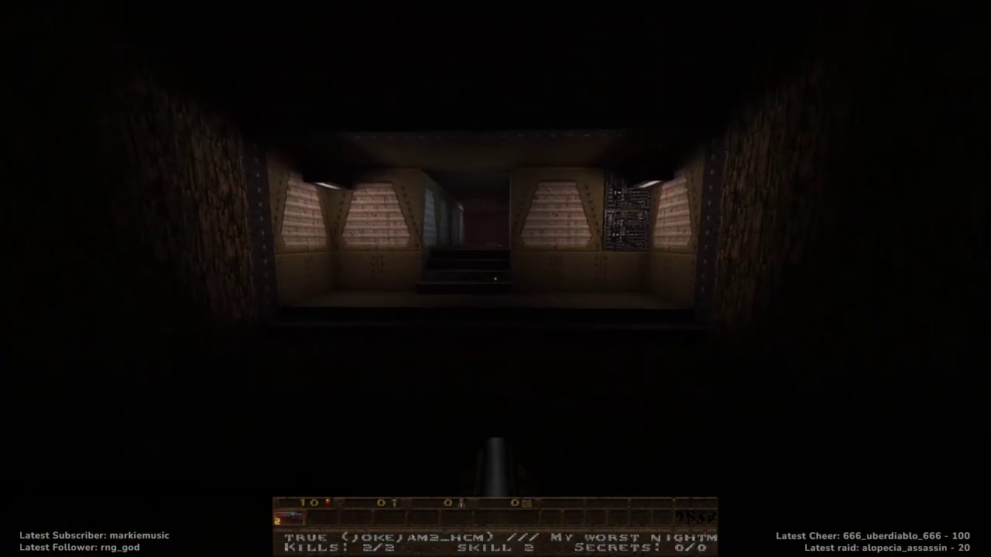
{"action": "key", "text": "w"}
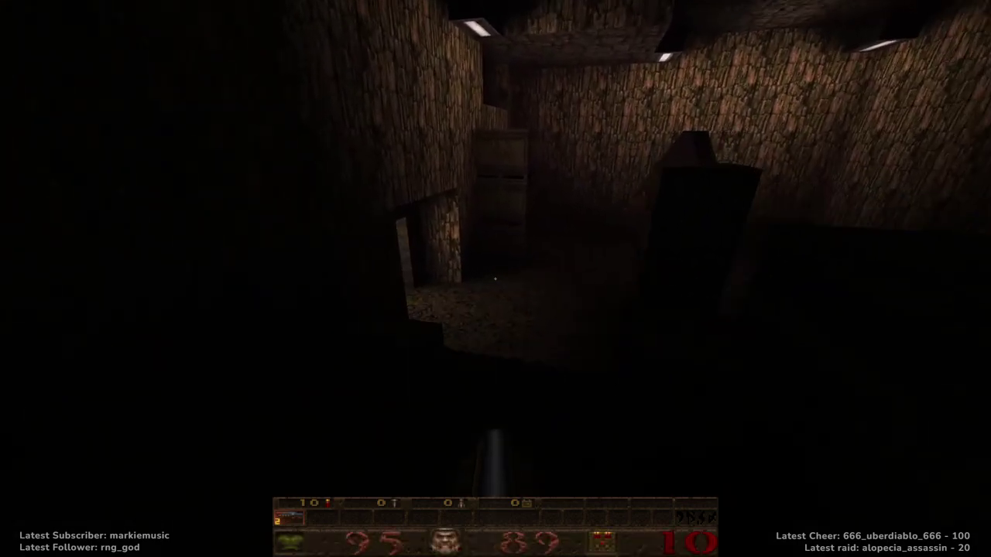
{"action": "key", "text": "w"}
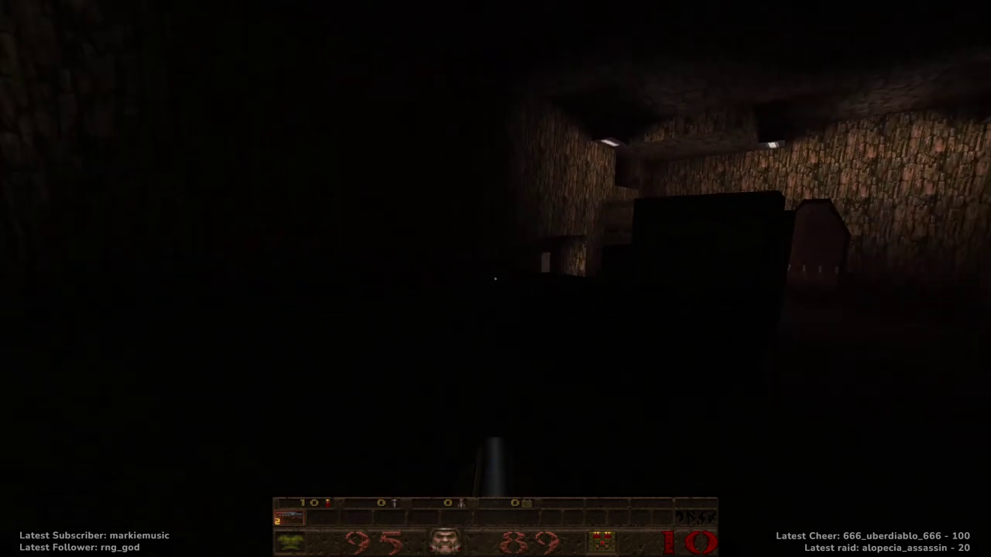
{"action": "key", "text": "w"}
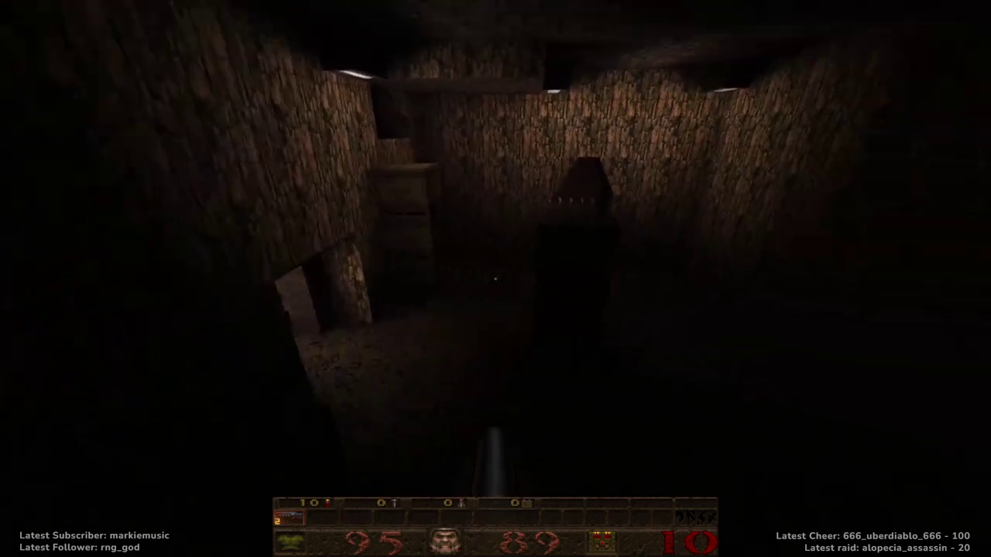
Test the jumps from the base side of the dark cave and onto the stacked crates
{"action": "key", "text": "w"}
{"action": "key", "text": "space"}
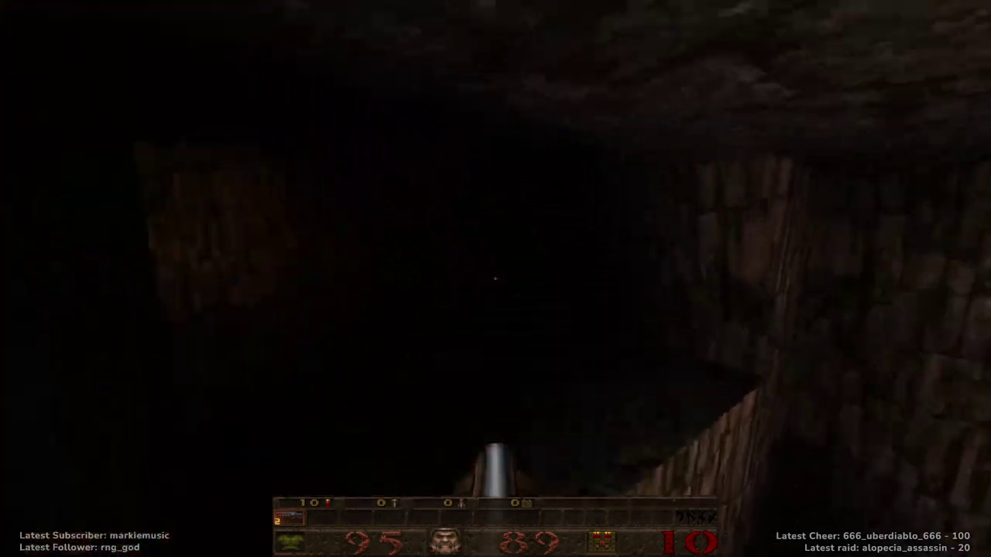
{"action": "key", "text": "w"}
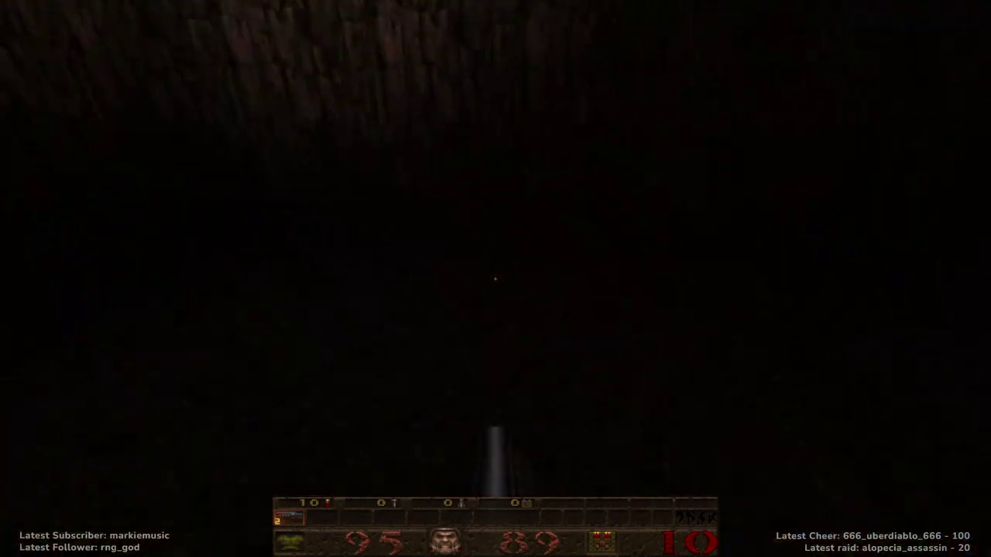
{"action": "key", "text": "w"}
{"action": "key", "text": "space"}
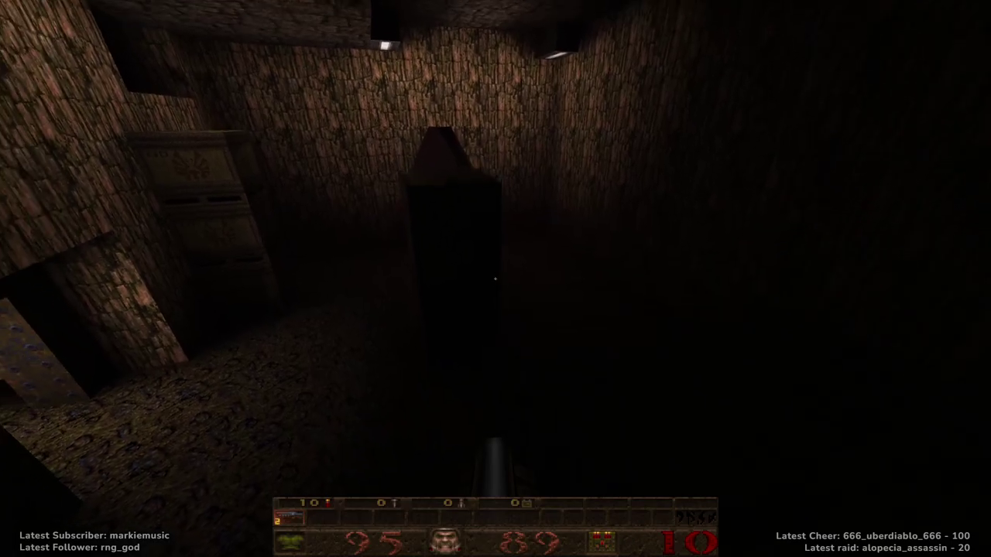
{"action": "key", "text": "w"}
{"action": "key", "text": "space"}
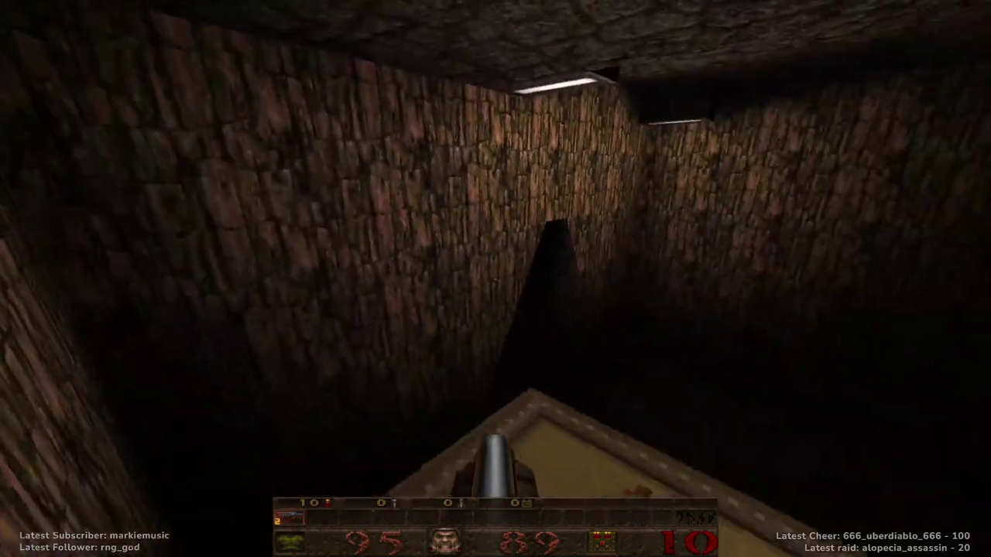
Cross the dark cave again, repeat the jump and head for the coffin-shaped opening
{"action": "key", "text": "w"}
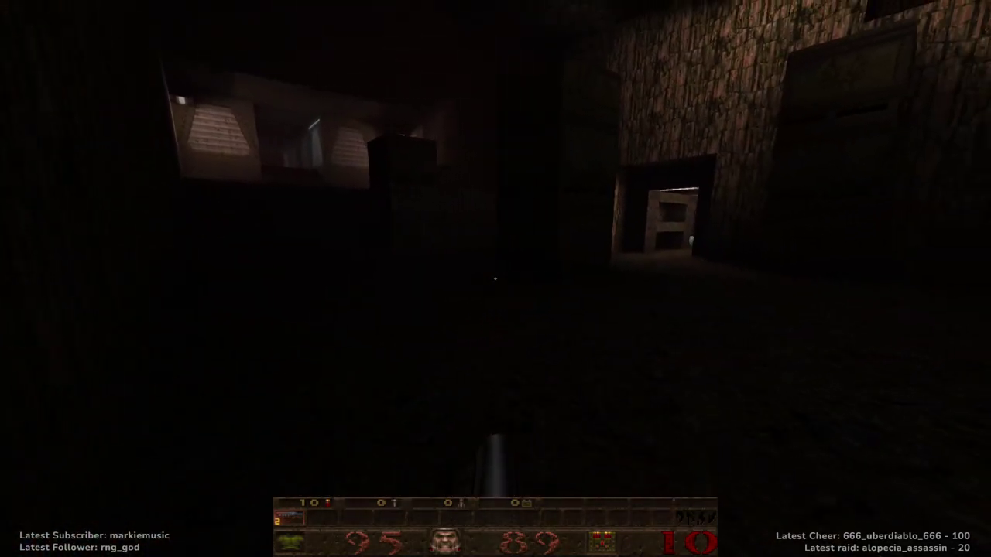
{"action": "key", "text": "w"}
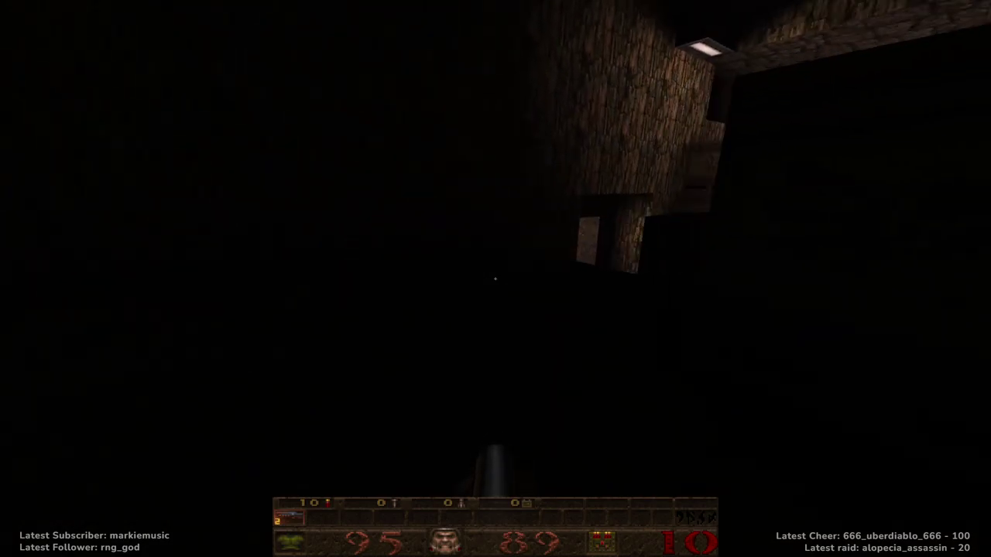
{"action": "key", "text": "w"}
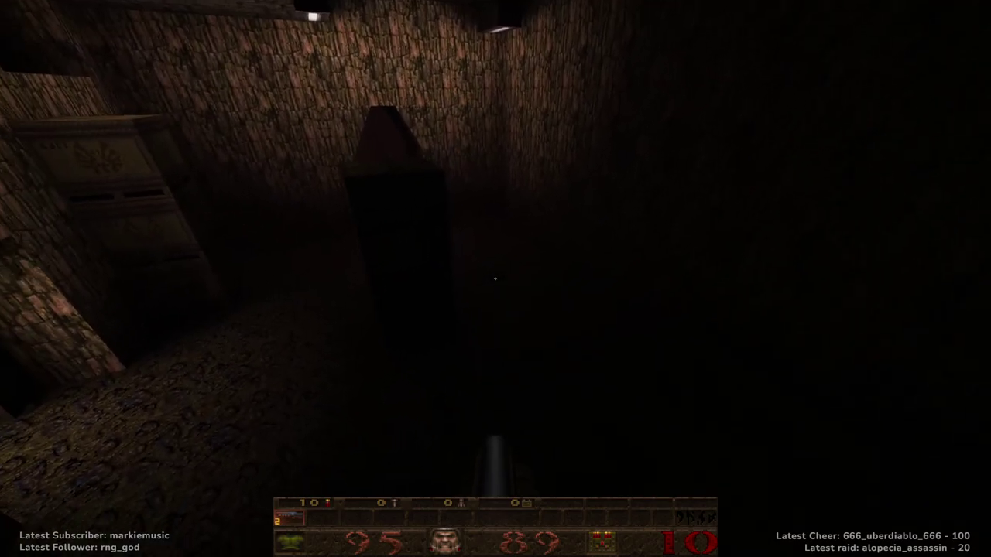
{"action": "key", "text": "w"}
{"action": "key", "text": "space"}
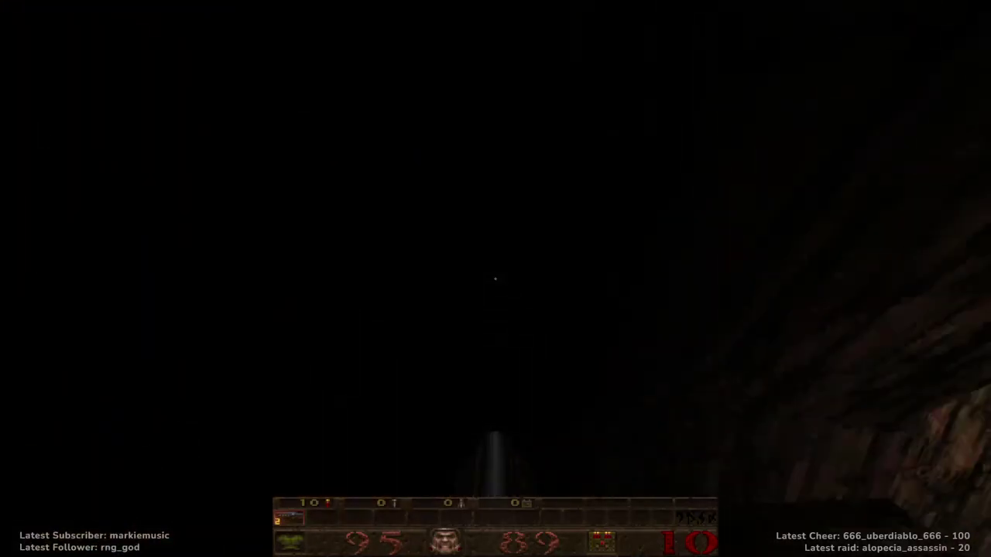
{"action": "key", "text": "w"}
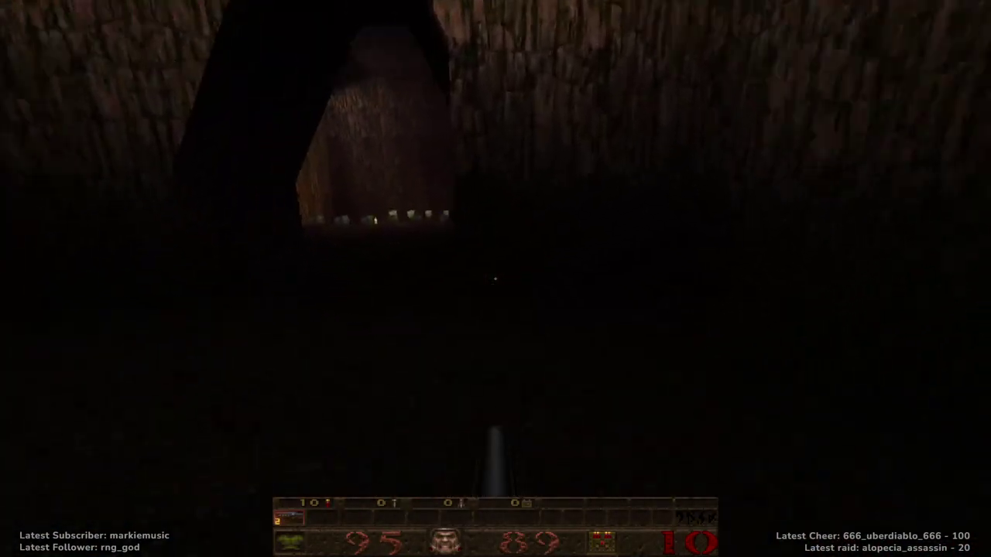
Pick up armor shards in the candlelit cave and continue beneath the red-lit structure toward the crates
{"action": "key", "text": "w"}
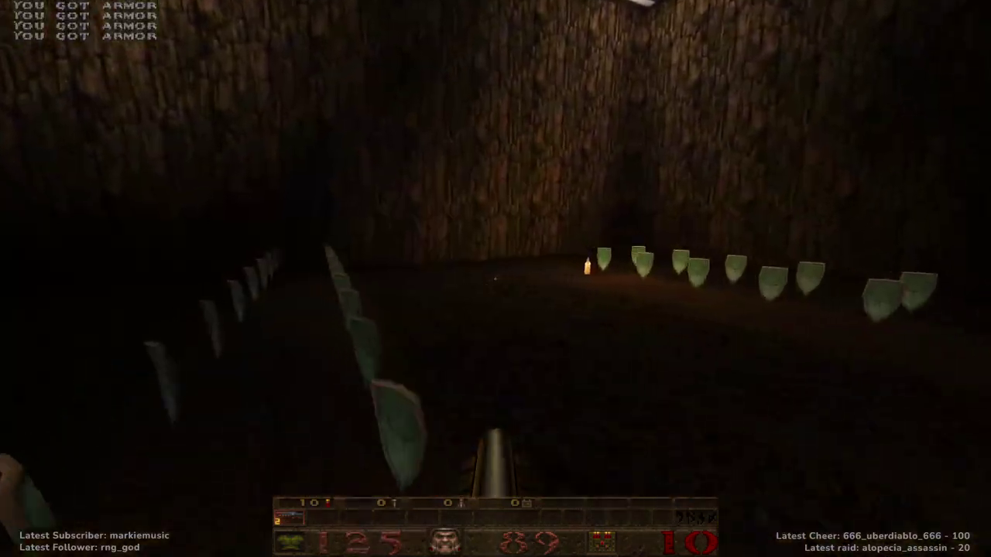
{"action": "key", "text": "w"}
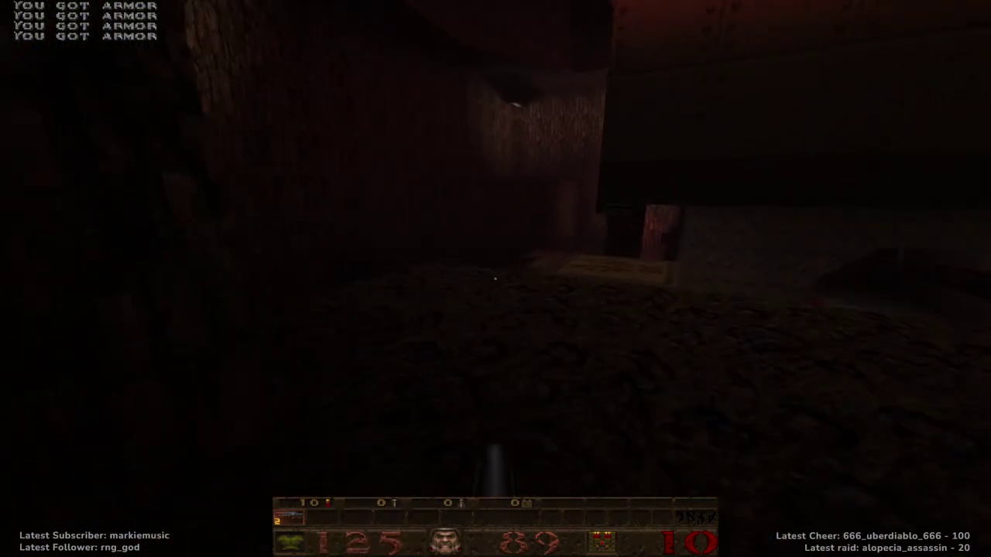
{"action": "key", "text": "w"}
{"action": "key", "text": "w"}
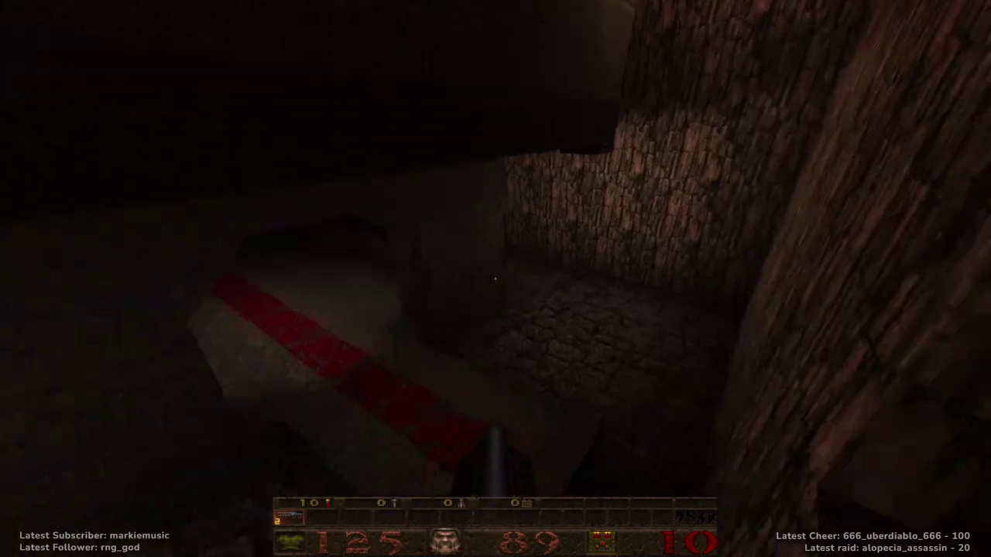
{"action": "key", "text": "w"}
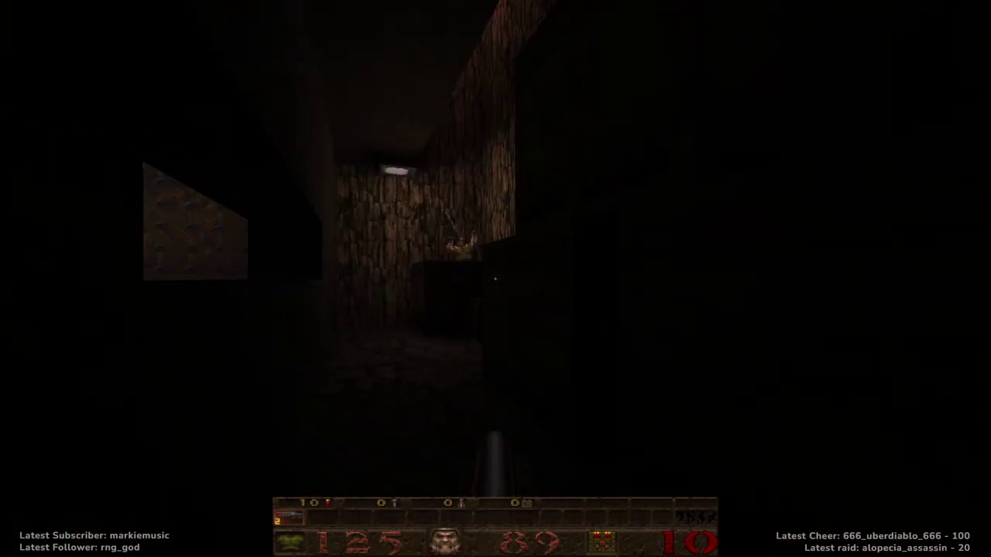
Attack the figure sunk into the crate with the shotgun and axe, and re-equip the shotgun
{"action": "key", "text": "w"}
{"action": "left_click", "coordinate": [495, 278]}
{"action": "left_click", "coordinate": [495, 278]}
{"action": "key", "text": "1"}
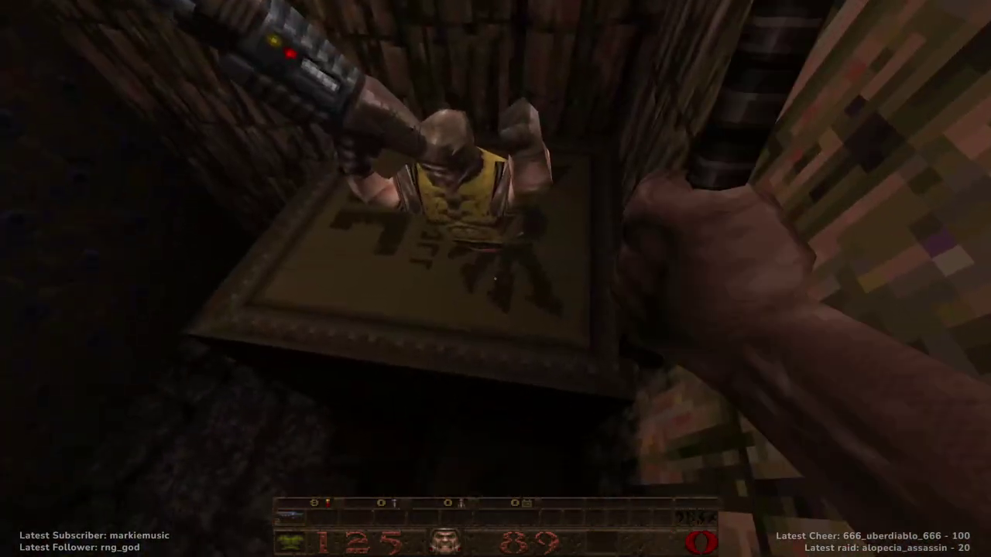
{"action": "key", "text": "2"}
{"action": "key", "text": "w"}
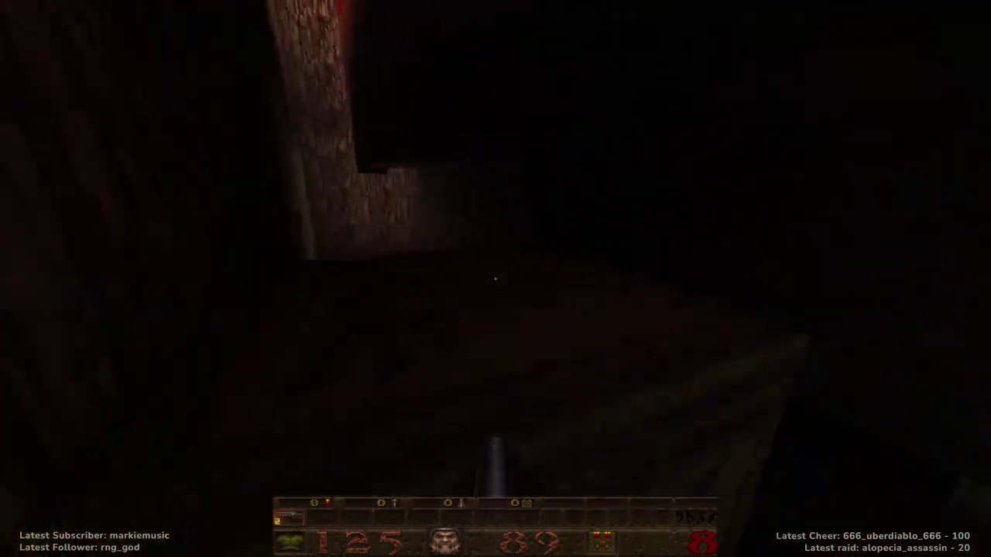
Return past the metal stairs and through the candlelit armor cave, firing one shotgun blast in the dark cave
{"action": "key", "text": "w"}
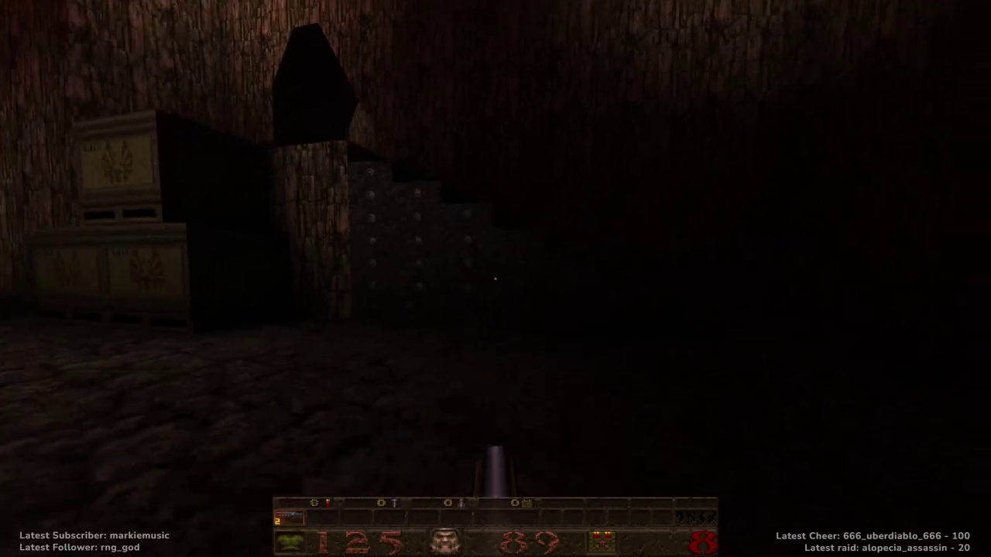
{"action": "key", "text": "w"}
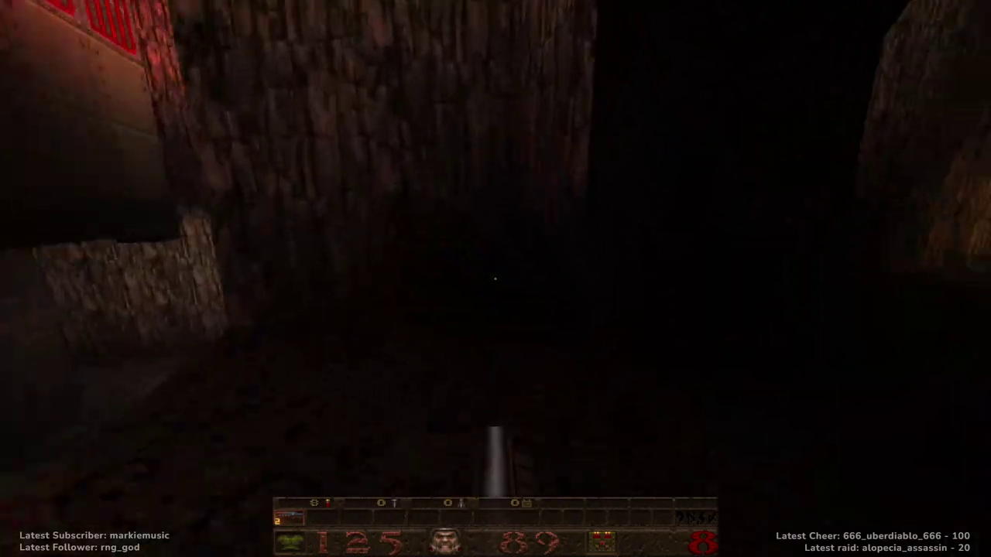
{"action": "key", "text": "w"}
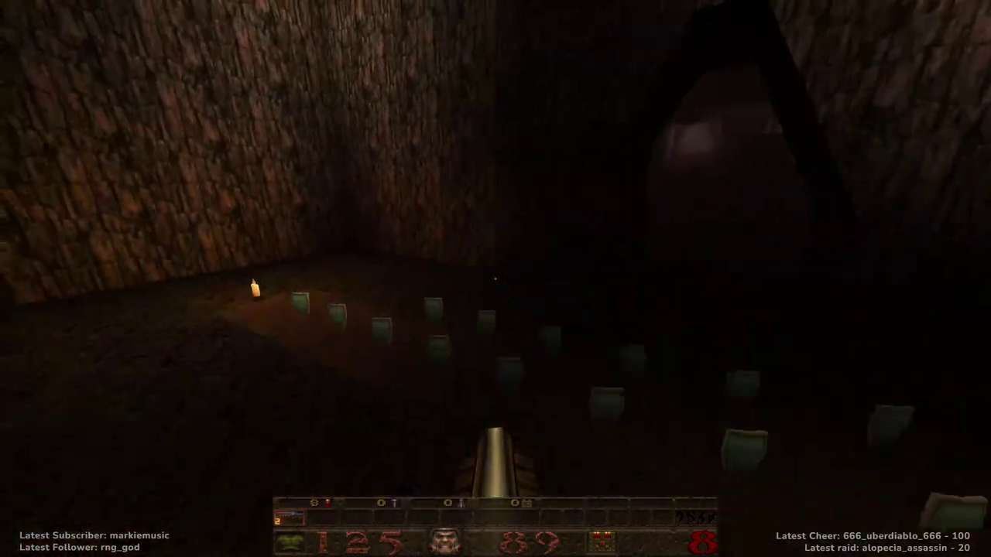
{"action": "key", "text": "w"}
{"action": "left_click", "coordinate": [495, 279]}
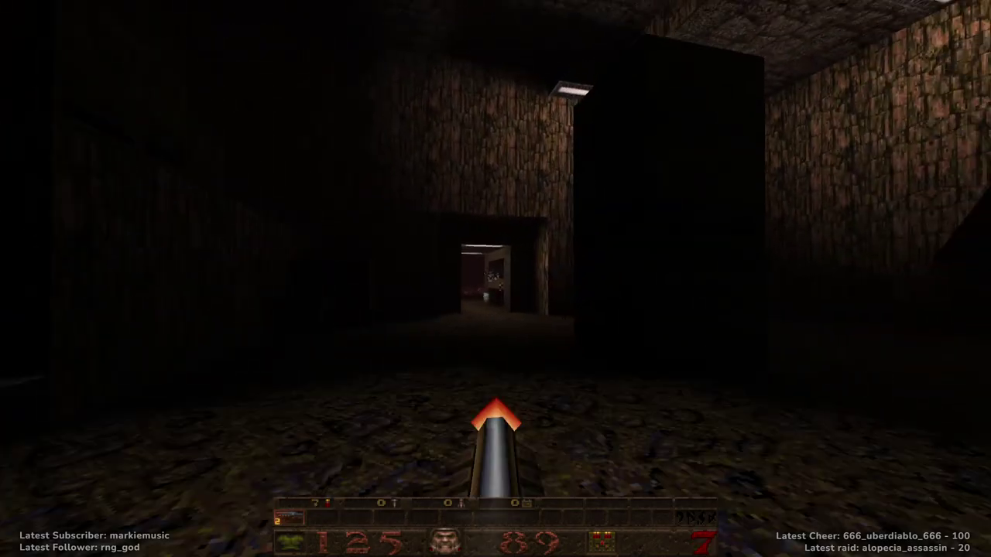
Walk around the candlelit hall and examine the ring of posed soldier corpses from several sides
{"action": "key", "text": "w"}
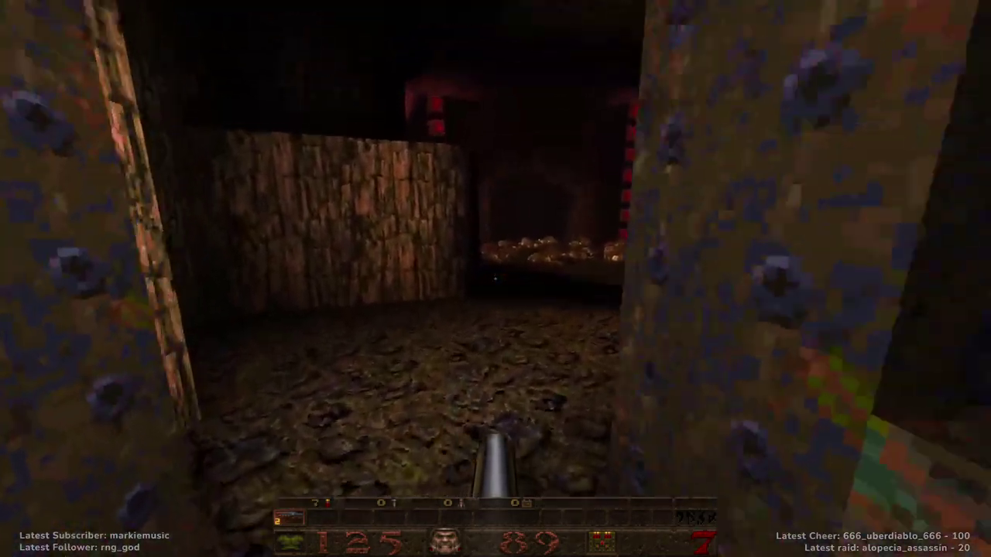
{"action": "key", "text": "w"}
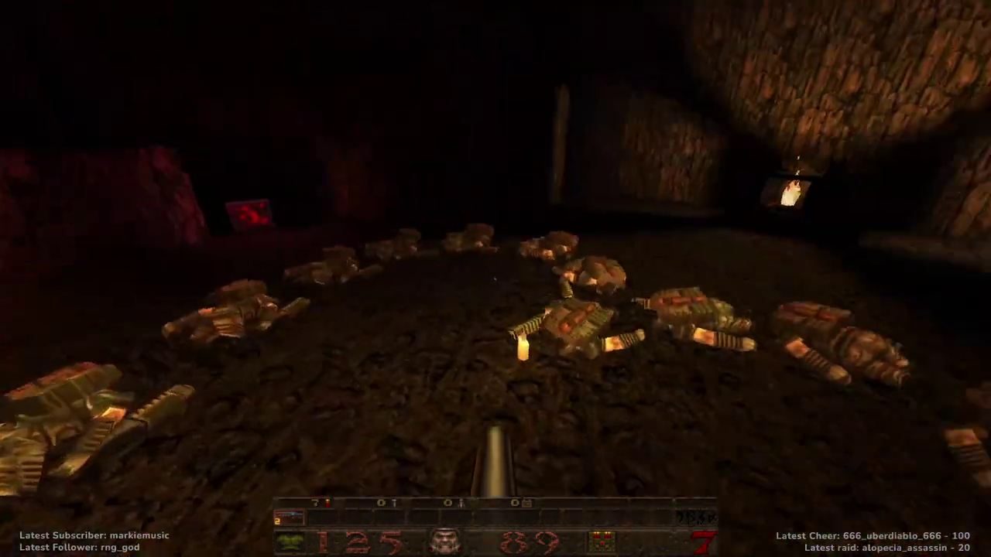
{"action": "key", "text": "s"}
{"action": "key", "text": "w"}
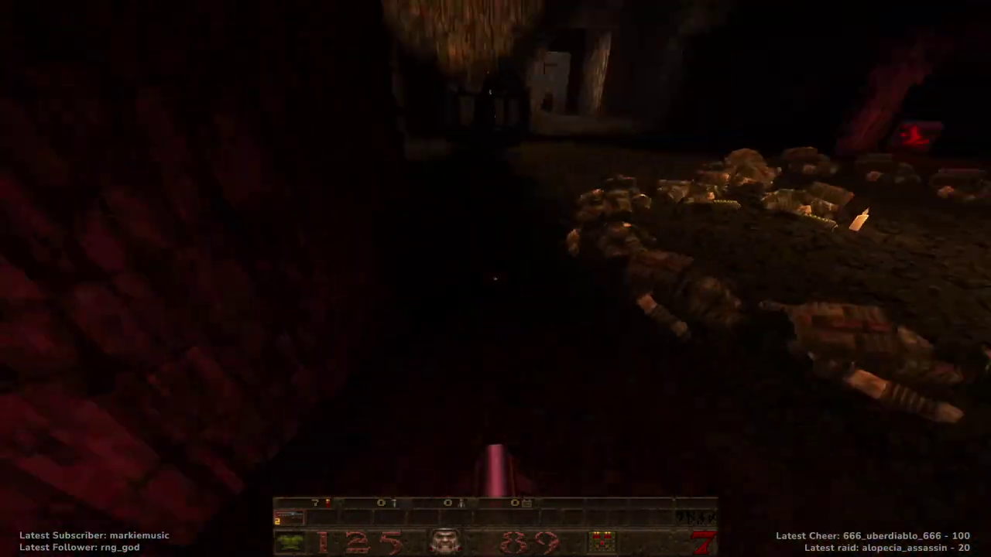
{"action": "key", "text": "a"}
{"action": "key", "text": "w"}
{"action": "key", "text": "s"}
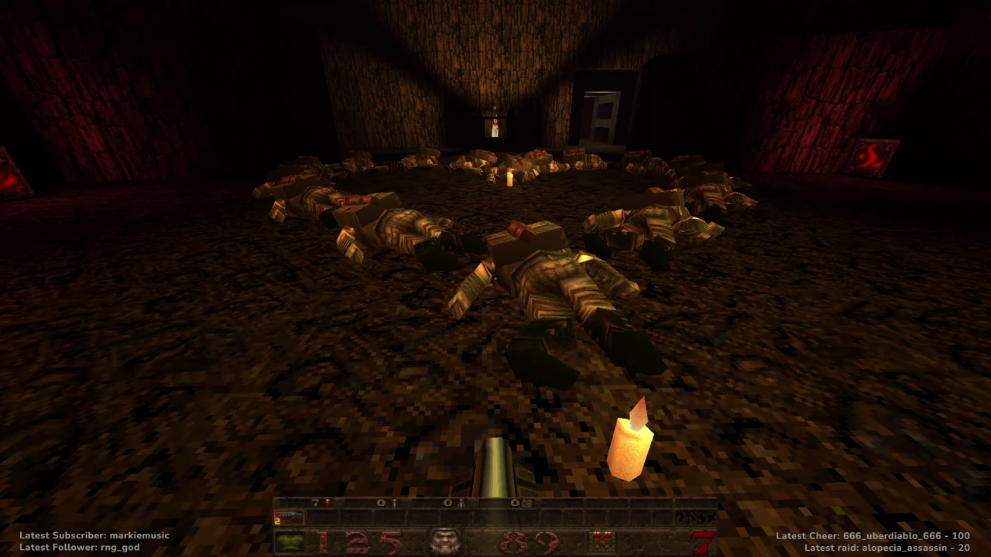
{"action": "key", "text": "w"}
{"action": "key", "text": "a"}
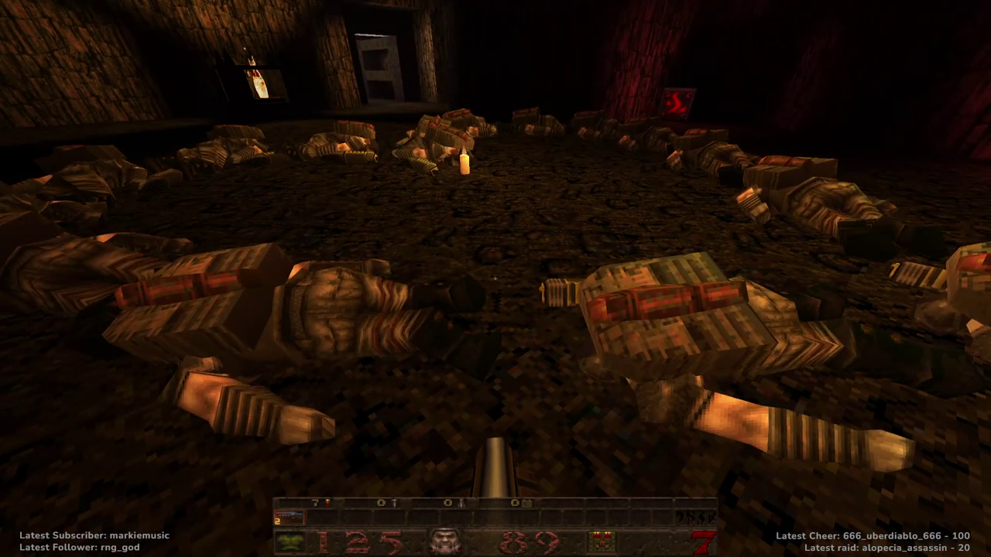
{"action": "key", "text": "d"}
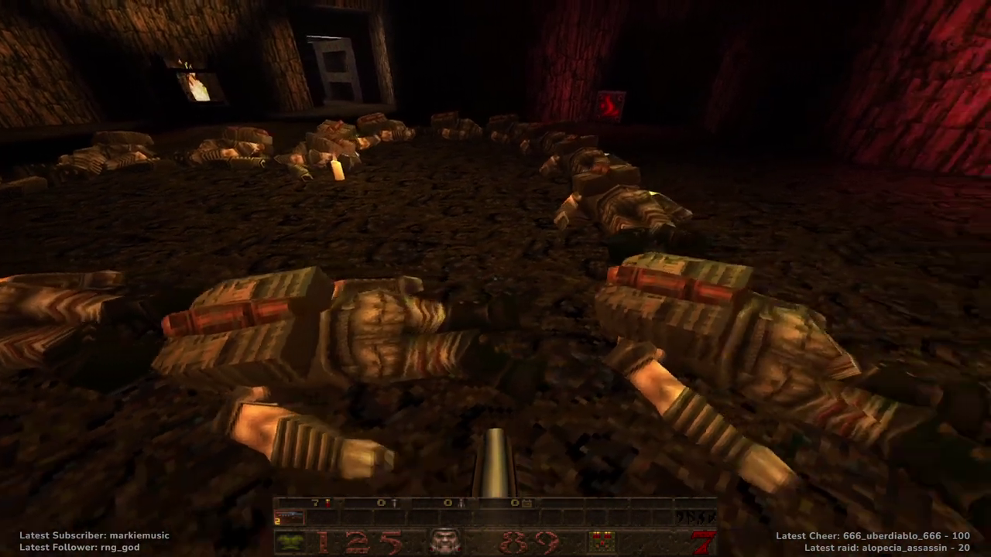
Examine the soldier corpses up close, cross their ring and leave the candlelit hall
{"action": "key", "text": "a"}
{"action": "key", "text": "d"}
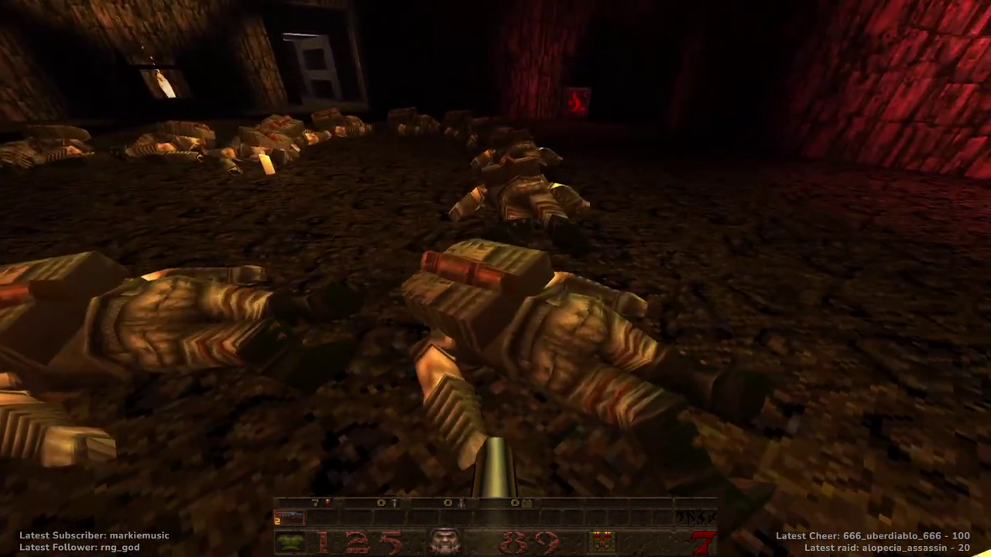
{"action": "key", "text": "s"}
{"action": "key", "text": "w"}
{"action": "key", "text": "w"}
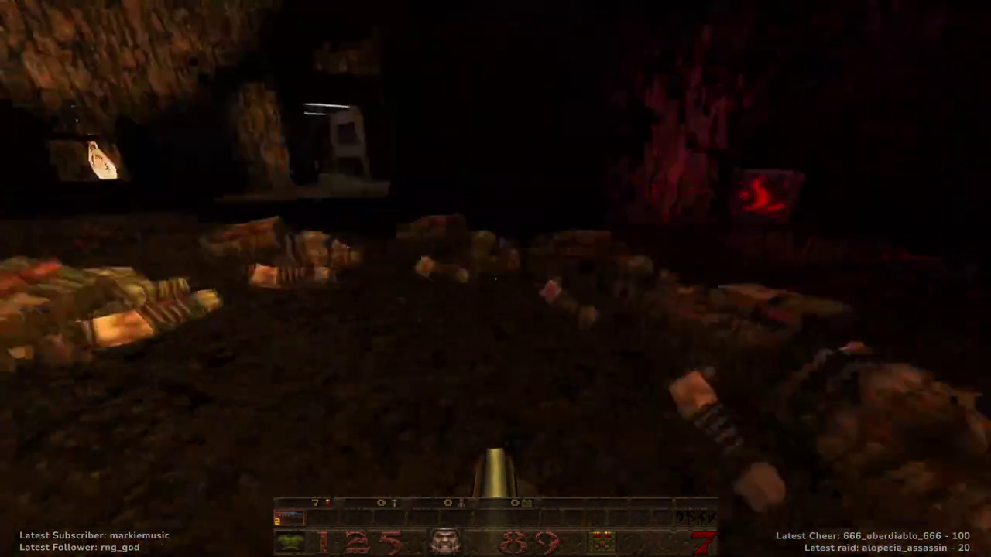
{"action": "key", "text": "w"}
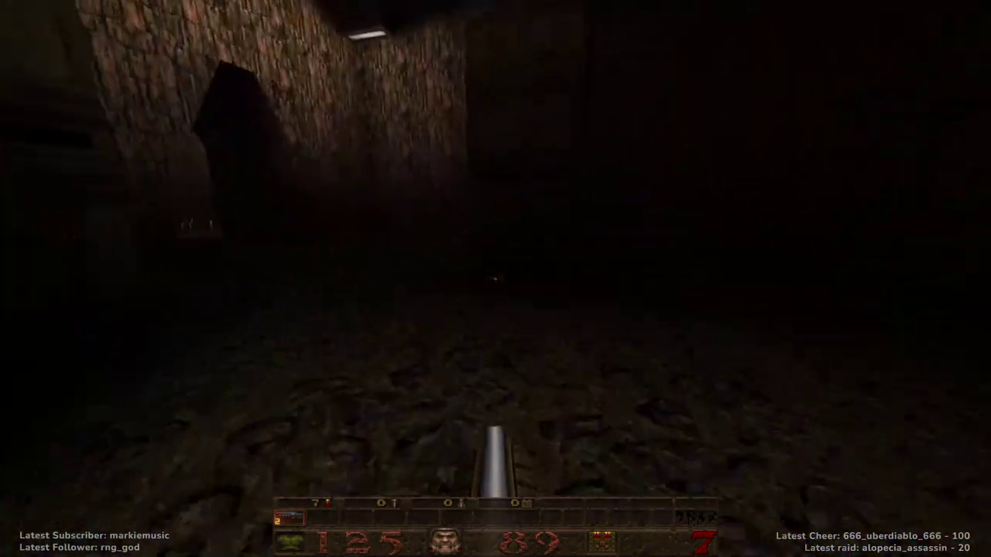
Cross the armor shard cave and continue around the crates and red-lit structure, firing one shotgun blast
{"action": "key", "text": "w"}
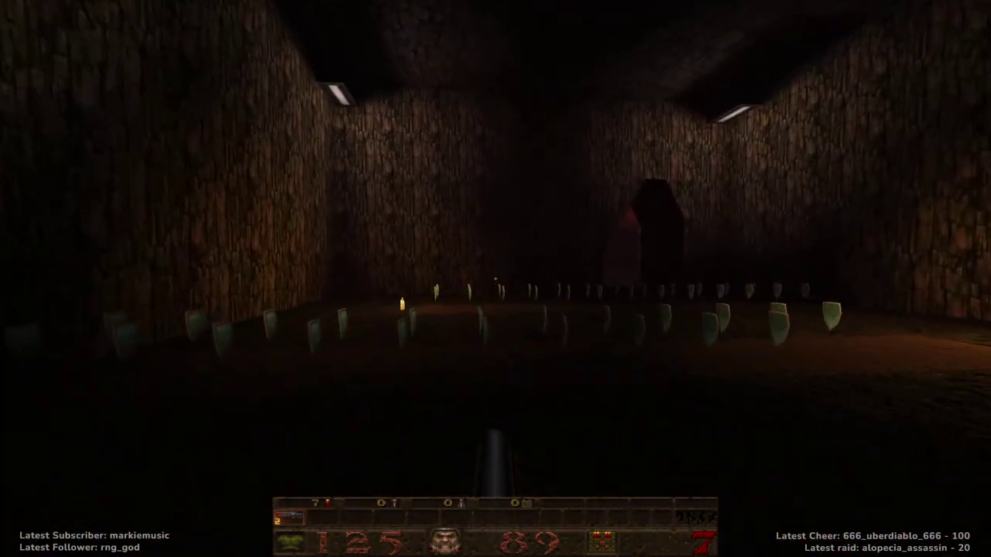
{"action": "key", "text": "w"}
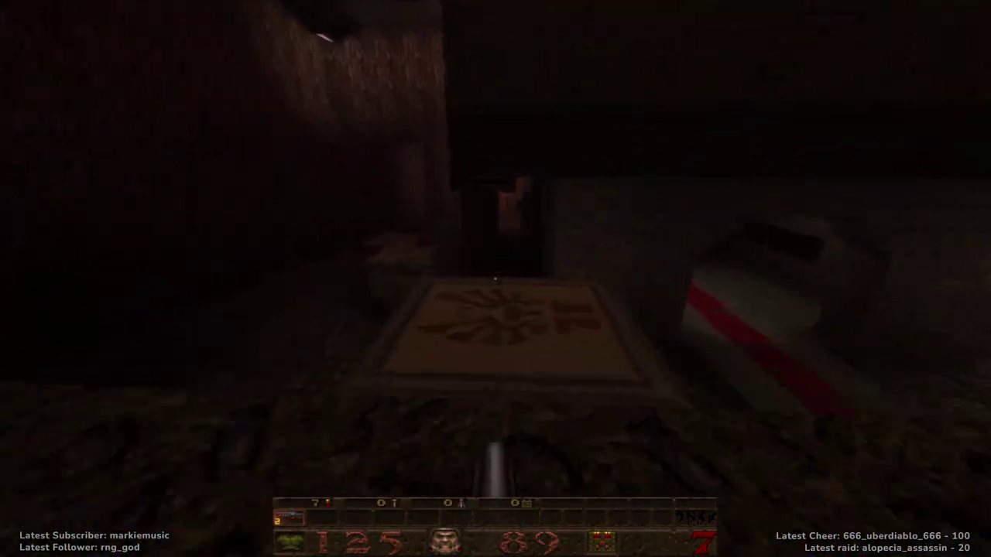
{"action": "key", "text": "w"}
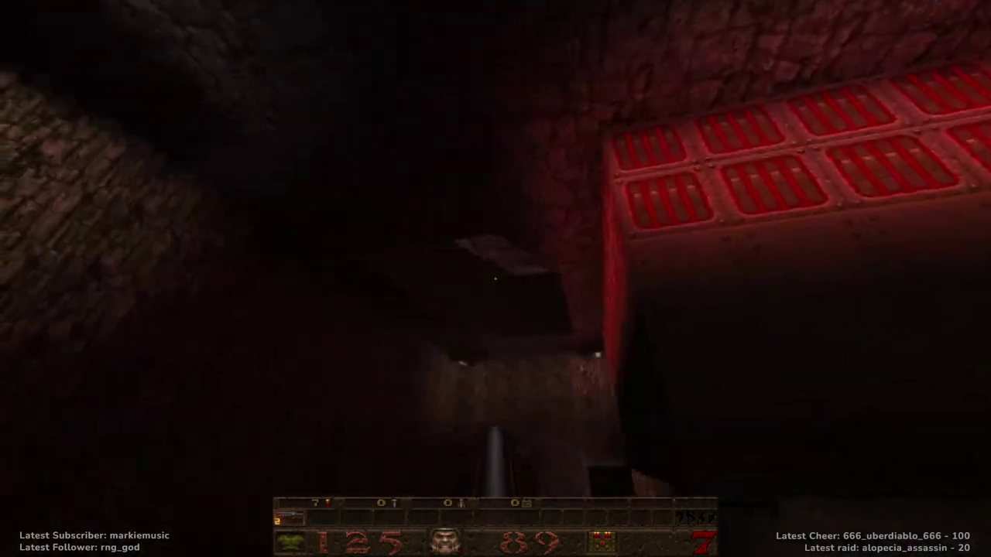
{"action": "key", "text": "w"}
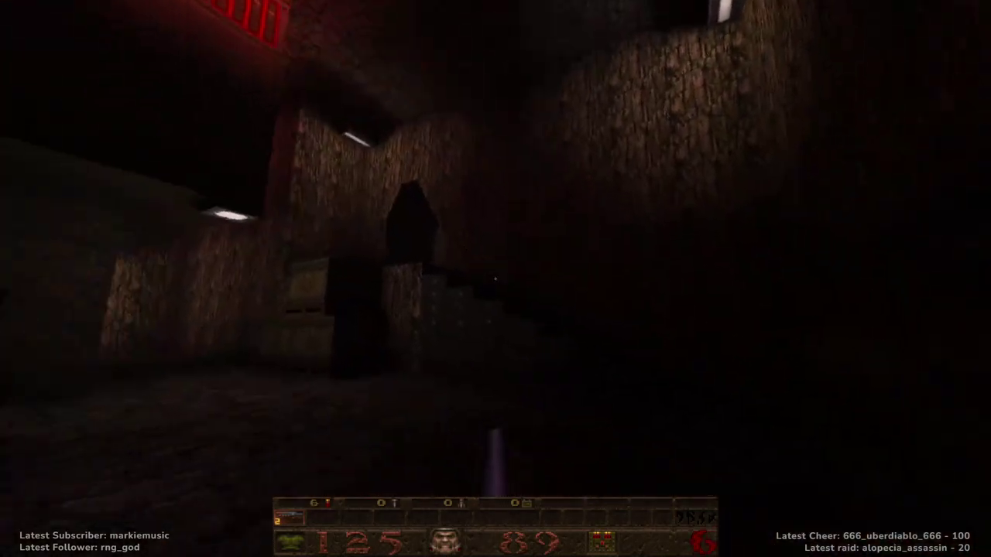
{"action": "key", "text": "w"}
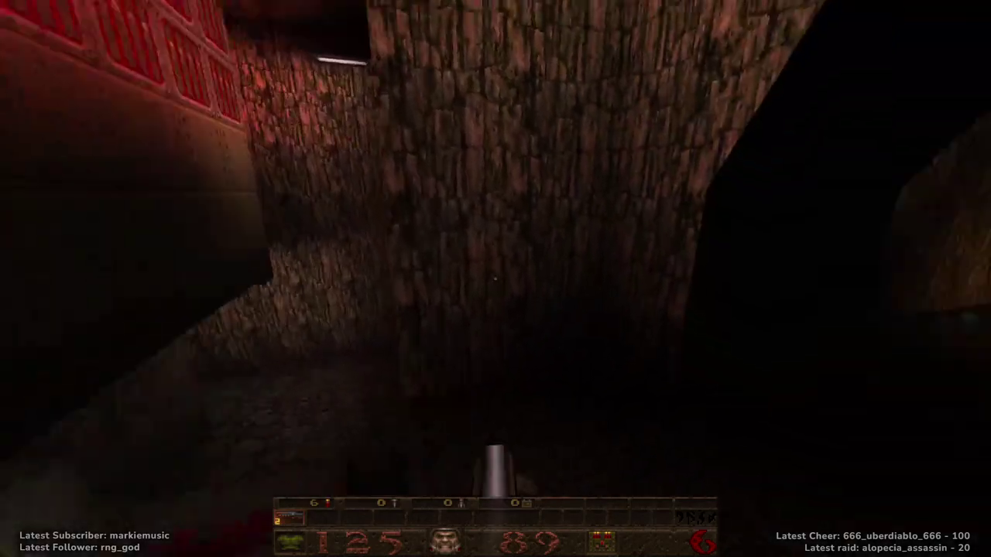
{"action": "key", "text": "w"}
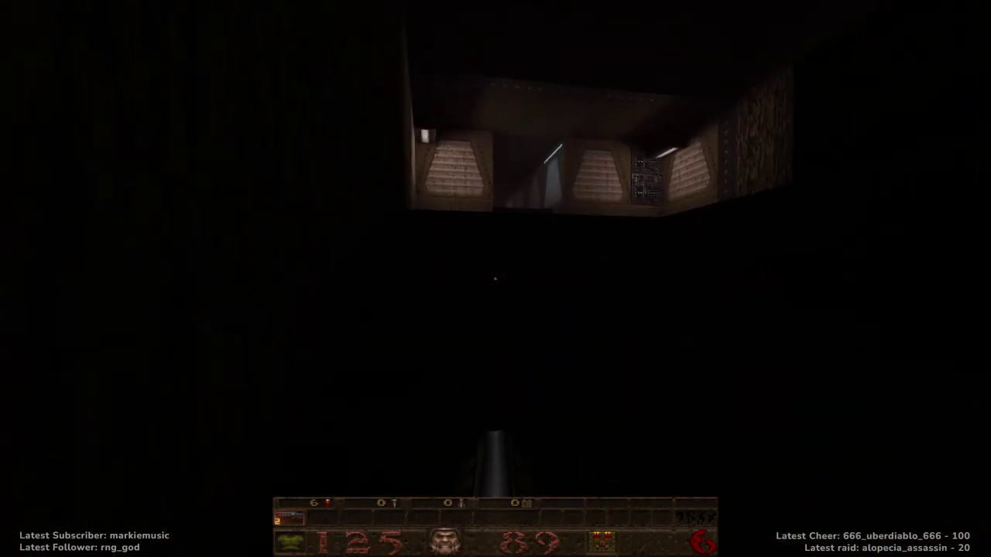
Inspect the lighting of the dark stairs and the bloodstained metal corridor above, and end the playtest
{"action": "key", "text": "w"}
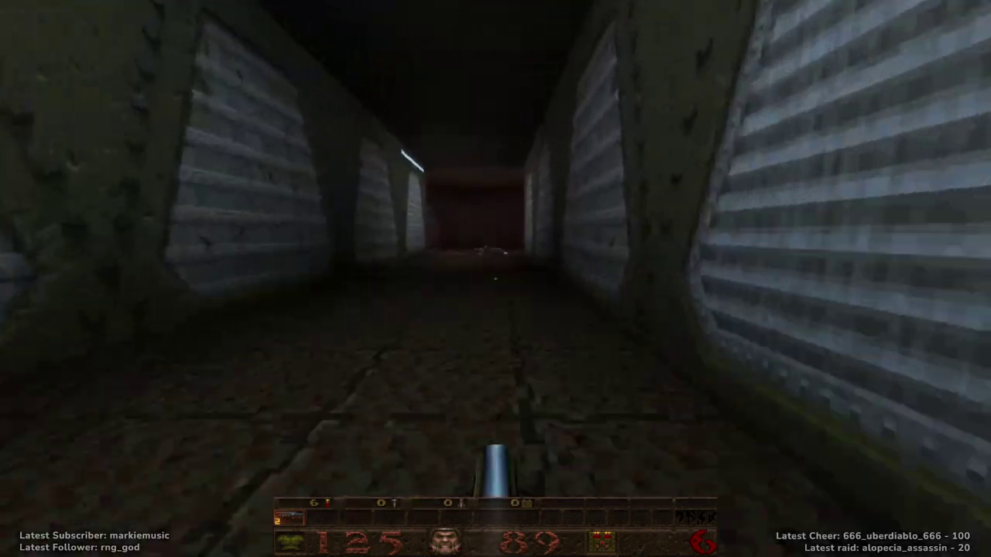
{"action": "key", "text": "w"}
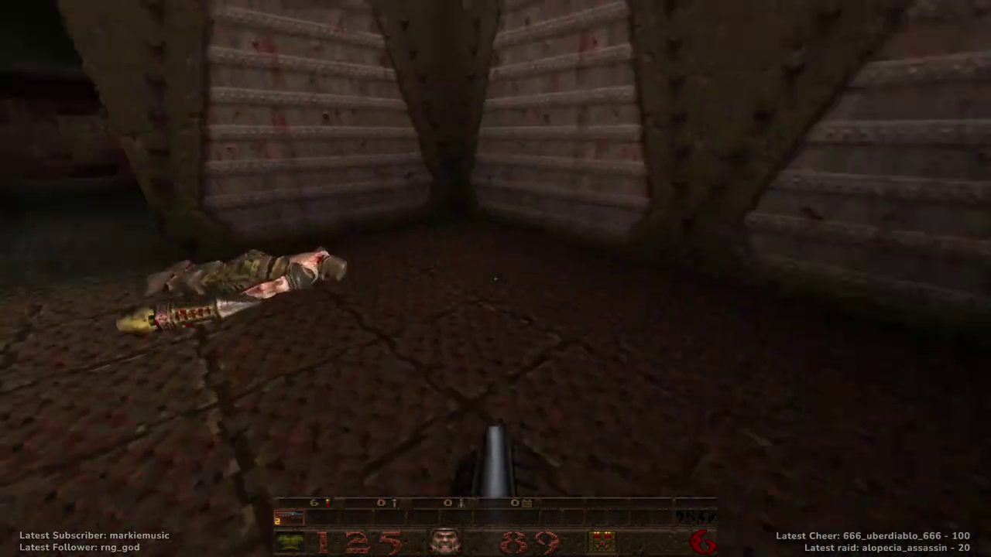
{"action": "key", "text": "w"}
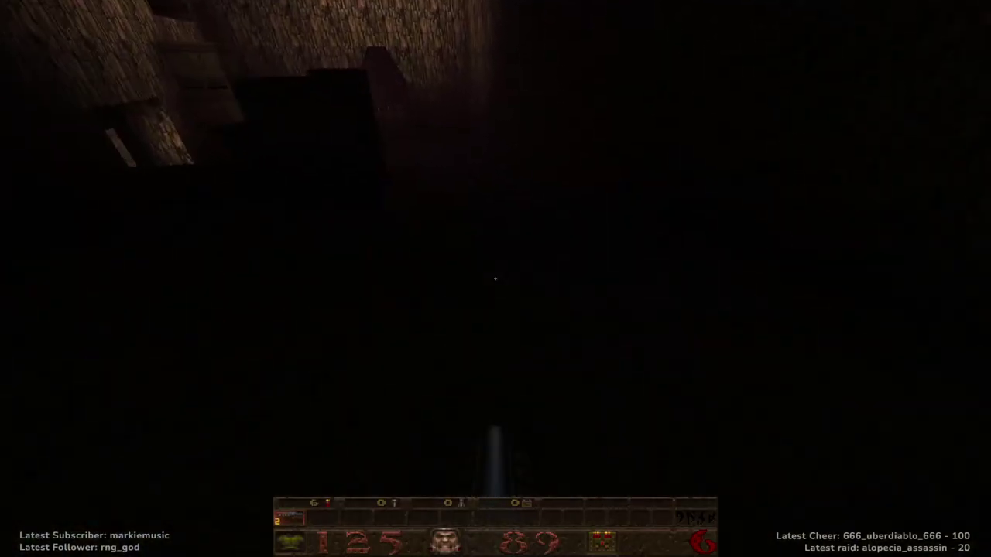
{"action": "key", "text": "w"}
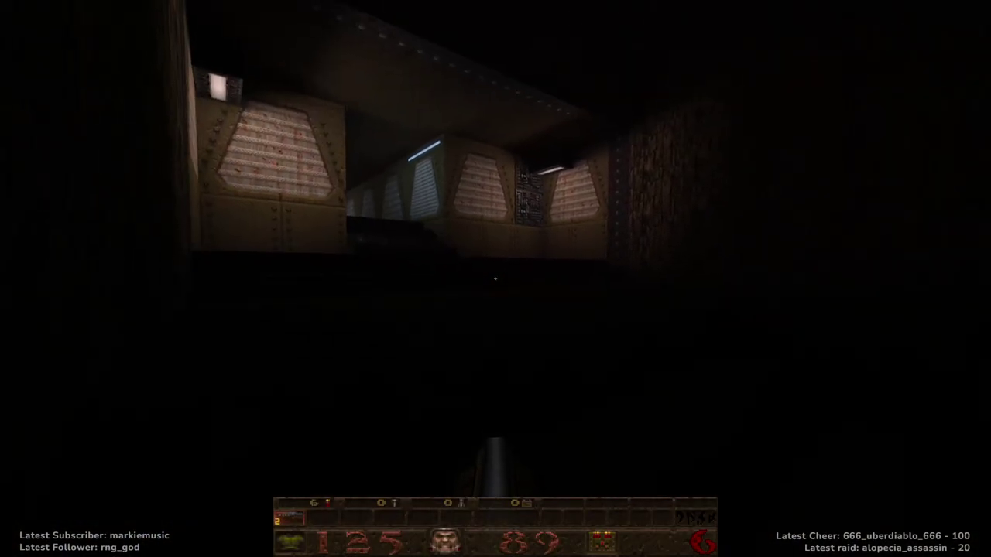
{"action": "key", "text": "w"}
{"action": "key", "text": "w"}
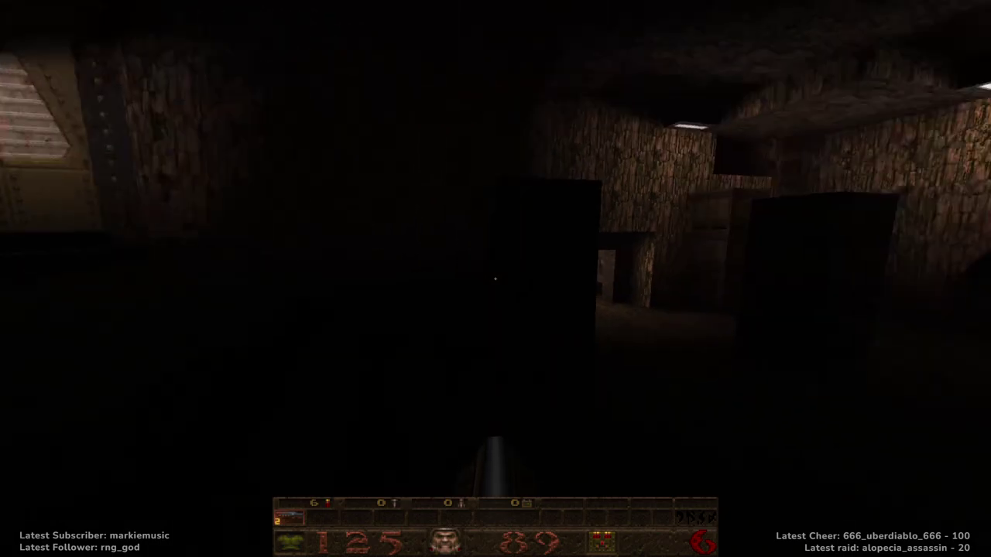
{"action": "key", "text": "w"}
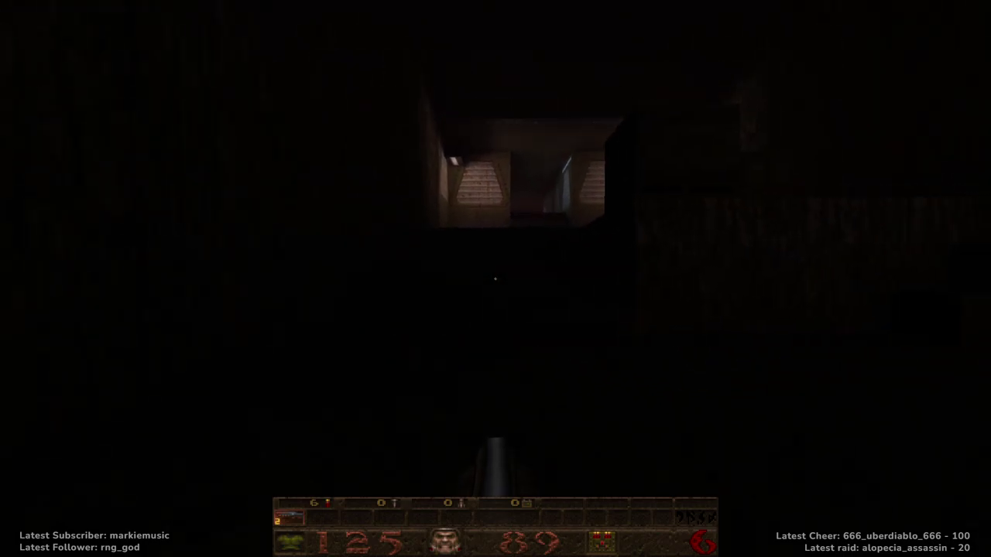
{"action": "key", "text": "Return"}
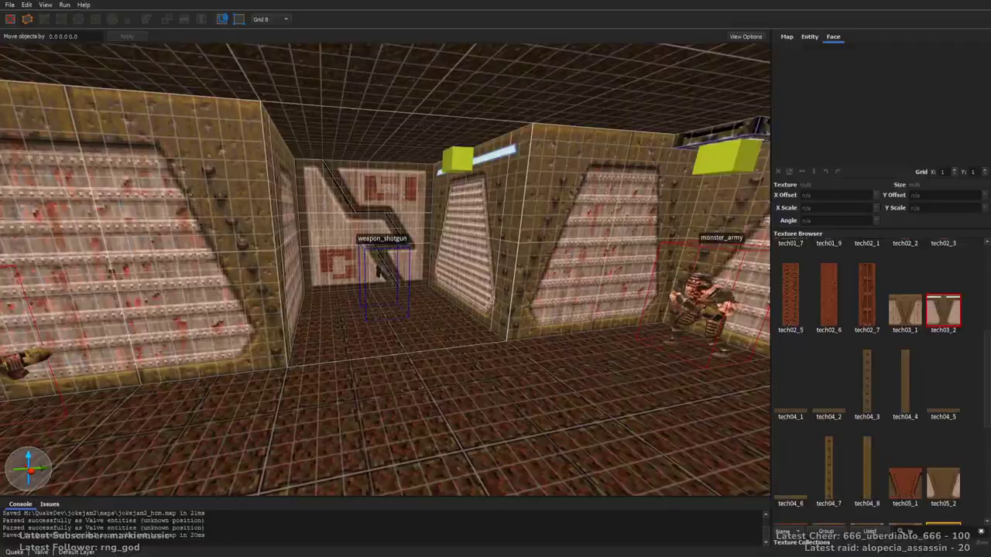
Draw a 112 by 88 unit brush around the spiked flame brazier, raise it and select everything inside it
{"action": "right_click_drag", "start_coordinate": [397, 234], "coordinate": [424, 232]}
{"action": "key", "text": "w"}
{"action": "mouse_move", "coordinate": [419, 212]}
{"action": "right_mouse_down"}
{"action": "mouse_move", "coordinate": [363, 250]}
{"action": "mouse_move", "coordinate": [455, 287]}
{"action": "mouse_move", "coordinate": [535, 281]}
{"action": "mouse_move", "coordinate": [553, 293]}
{"action": "mouse_move", "coordinate": [444, 283]}
{"action": "mouse_move", "coordinate": [501, 274]}
{"action": "mouse_move", "coordinate": [358, 270]}
{"action": "mouse_move", "coordinate": [398, 274]}
{"action": "mouse_move", "coordinate": [466, 248]}
{"action": "mouse_move", "coordinate": [521, 268]}
{"action": "mouse_move", "coordinate": [524, 227]}
{"action": "mouse_move", "coordinate": [414, 284]}
{"action": "mouse_move", "coordinate": [387, 267]}
{"action": "mouse_move", "coordinate": [299, 254]}
{"action": "mouse_move", "coordinate": [460, 243]}
{"action": "mouse_move", "coordinate": [438, 239]}
{"action": "mouse_move", "coordinate": [387, 277]}
{"action": "mouse_move", "coordinate": [261, 265]}
{"action": "mouse_move", "coordinate": [244, 206]}
{"action": "mouse_move", "coordinate": [405, 256]}
{"action": "mouse_move", "coordinate": [296, 252]}
{"action": "mouse_move", "coordinate": [389, 287]}
{"action": "right_mouse_up"}
{"action": "left_click_drag", "start_coordinate": [389, 284], "coordinate": [380, 372]}
{"action": "key", "text": "d"}
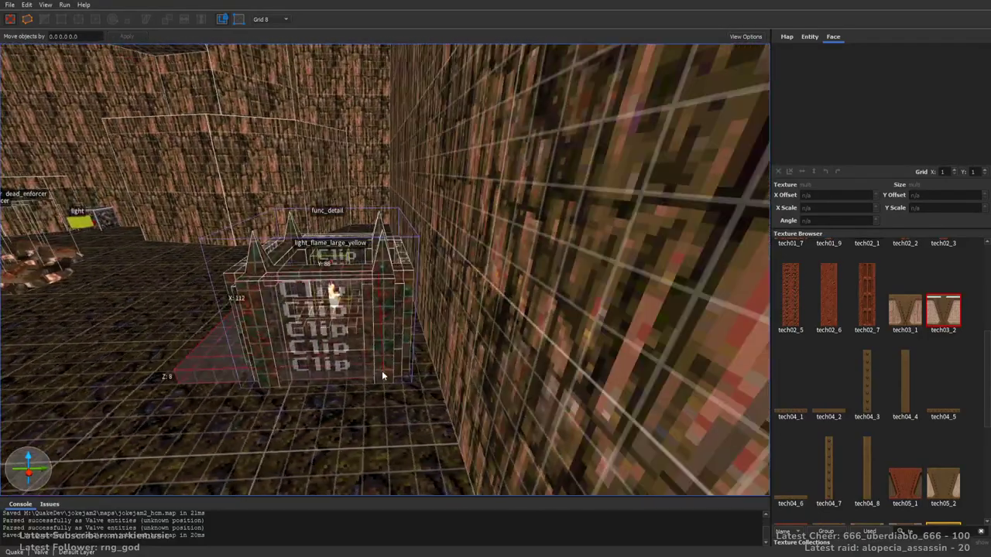
{"action": "mouse_move", "coordinate": [414, 409]}
{"action": "left_mouse_down"}
{"action": "mouse_move", "coordinate": [425, 407]}
{"action": "mouse_move", "coordinate": [400, 218]}
{"action": "left_mouse_up"}
{"action": "key", "text": "ctrl+e"}
Duplicate the brazier with its flame light and place the copy against the rock wall near the dark stairs
{"action": "key", "text": "ctrl+d"}
{"action": "left_click_drag", "start_coordinate": [393, 356], "coordinate": [394, 420]}
{"action": "key", "text": "d"}
{"action": "key", "text": "s"}
{"action": "right_click_drag", "start_coordinate": [340, 286], "coordinate": [383, 333]}
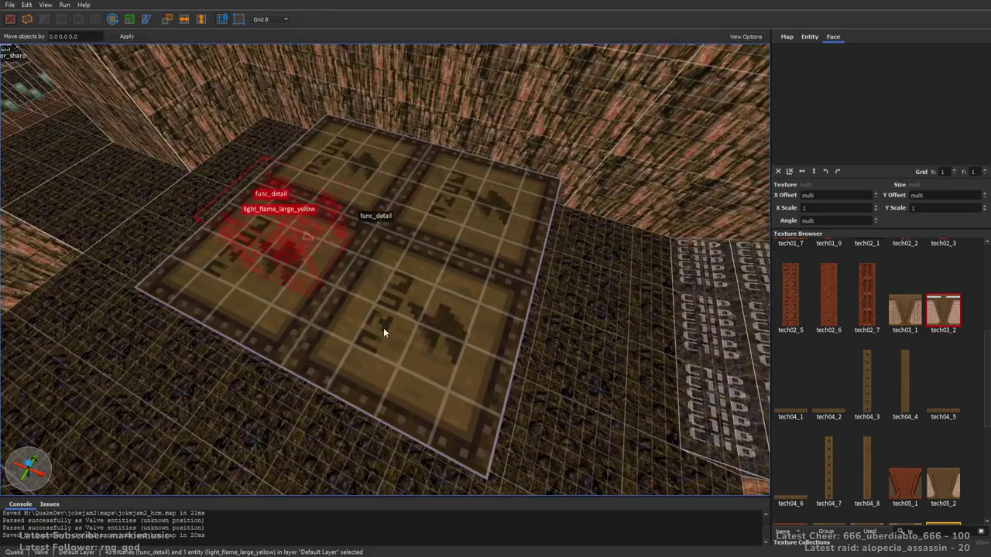
{"action": "key", "text": "d"}
{"action": "left_click_drag", "start_coordinate": [182, 223], "coordinate": [358, 232]}
{"action": "key", "text": "d"}
{"action": "mouse_move", "coordinate": [362, 237]}
{"action": "right_mouse_down", "text": "alt"}
{"action": "mouse_move", "coordinate": [533, 240]}
{"action": "mouse_move", "coordinate": [546, 270]}
{"action": "mouse_move", "coordinate": [538, 294]}
{"action": "mouse_move", "coordinate": [338, 303]}
{"action": "mouse_move", "coordinate": [364, 330]}
{"action": "mouse_move", "coordinate": [566, 294]}
{"action": "mouse_move", "coordinate": [500, 303]}
{"action": "right_mouse_up", "text": "alt"}
{"action": "key", "text": "w"}
{"action": "key", "text": "s"}
{"action": "key", "text": "a"}
{"action": "key", "text": "d"}
{"action": "key", "text": "w"}
Set the style of the copied brazier's light_flame_large_yellow to 1 and save the map
{"action": "left_click", "coordinate": [309, 278]}
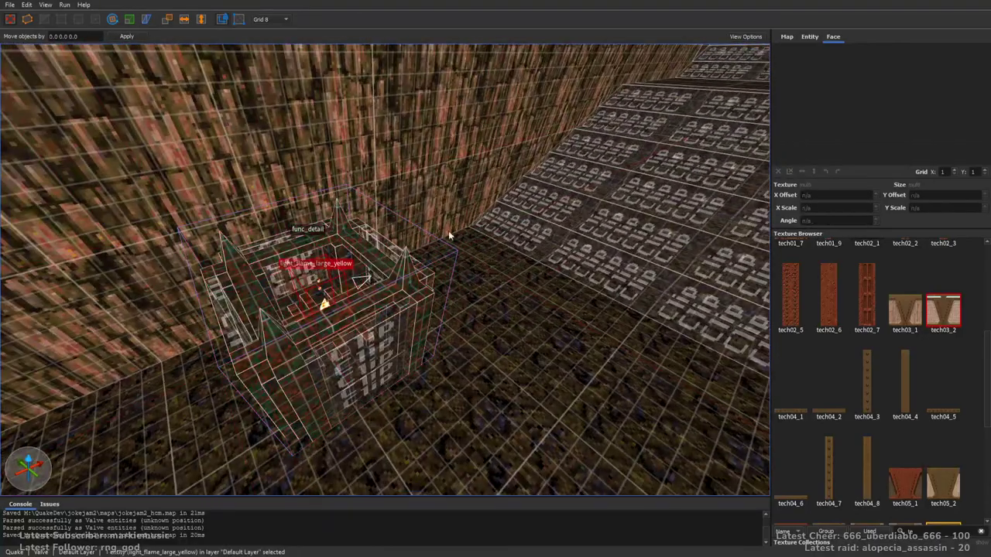
{"action": "left_click", "coordinate": [810, 36]}
{"action": "left_click", "coordinate": [837, 96]}
{"action": "type", "text": "1"}
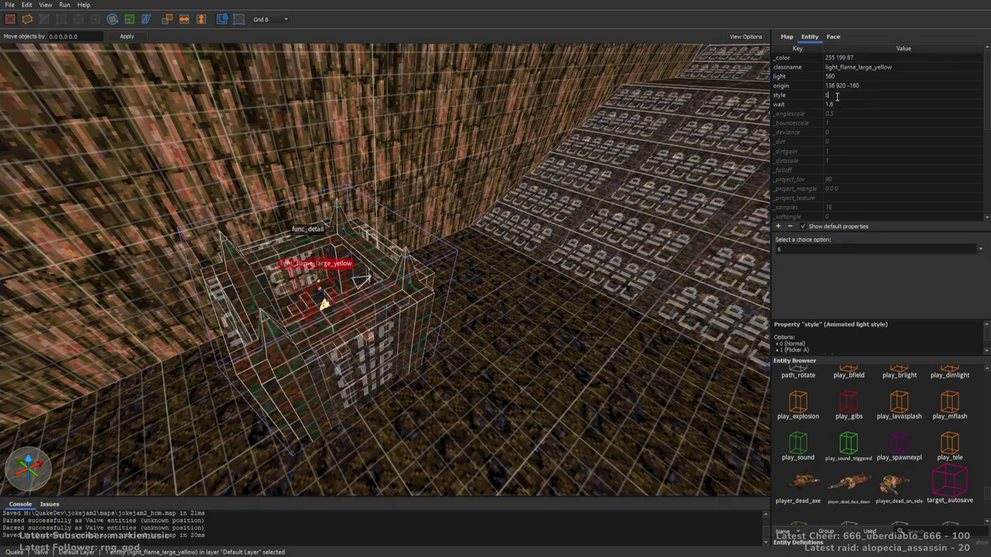
{"action": "right_click_drag", "start_coordinate": [592, 137], "coordinate": [610, 133]}
{"action": "key", "text": "Escape"}
{"action": "key", "text": "ctrl+s"}
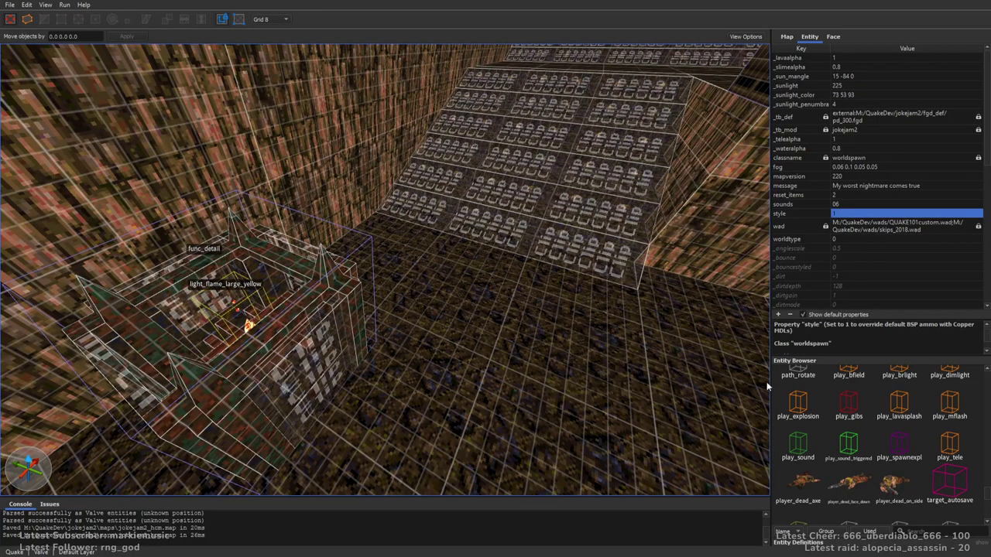
Show all textures instead of only used ones, filter them by "tri" and choose the trigger texture
{"action": "left_click", "coordinate": [833, 37]}
{"action": "scroll", "coordinate": [881, 408], "scroll_direction": "down", "scroll_amount": 3}
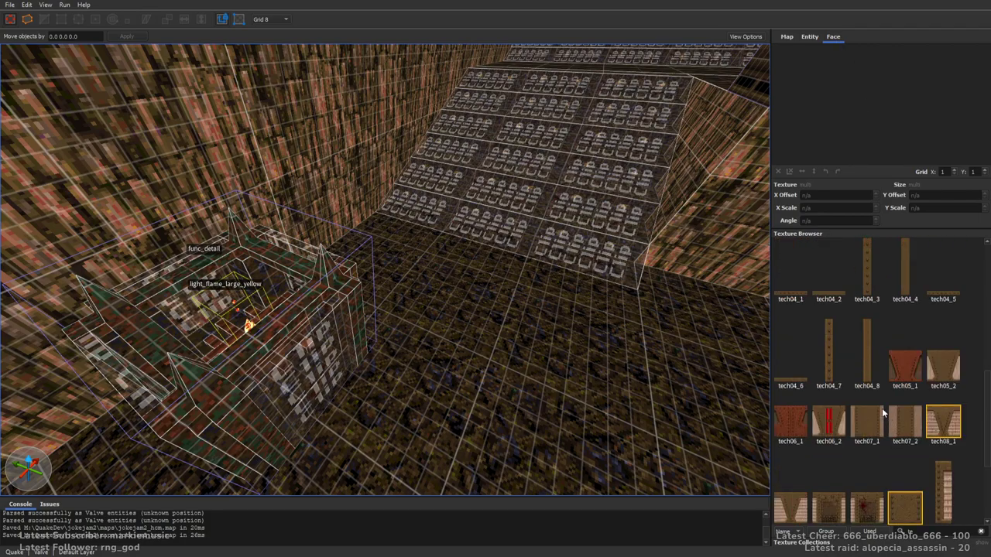
{"action": "left_click", "coordinate": [870, 531]}
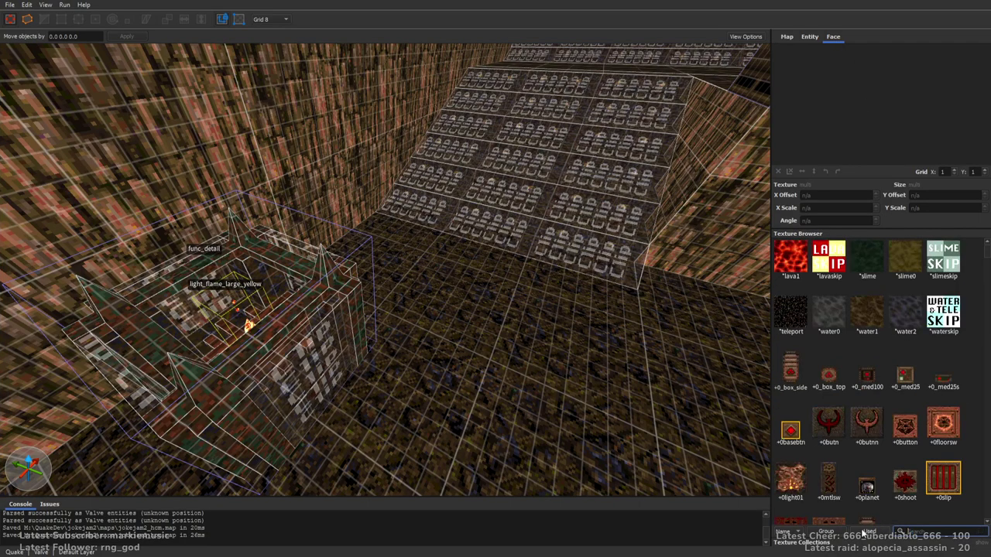
{"action": "type", "text": "cl"}
{"action": "key", "text": "BackSpace"}
{"action": "type", "text": "t"}
{"action": "key", "text": "BackSpace"}
{"action": "key", "text": "BackSpace"}
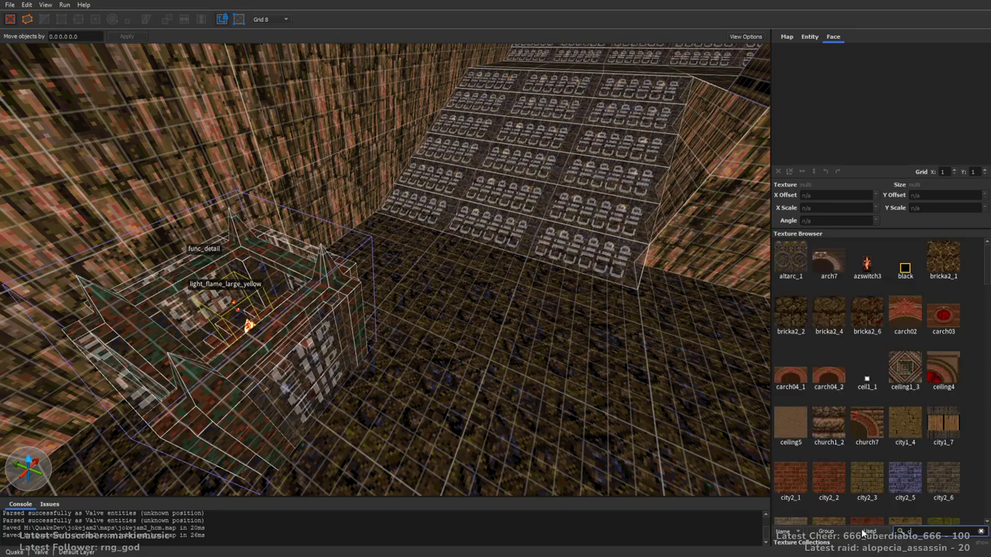
{"action": "type", "text": "tri"}
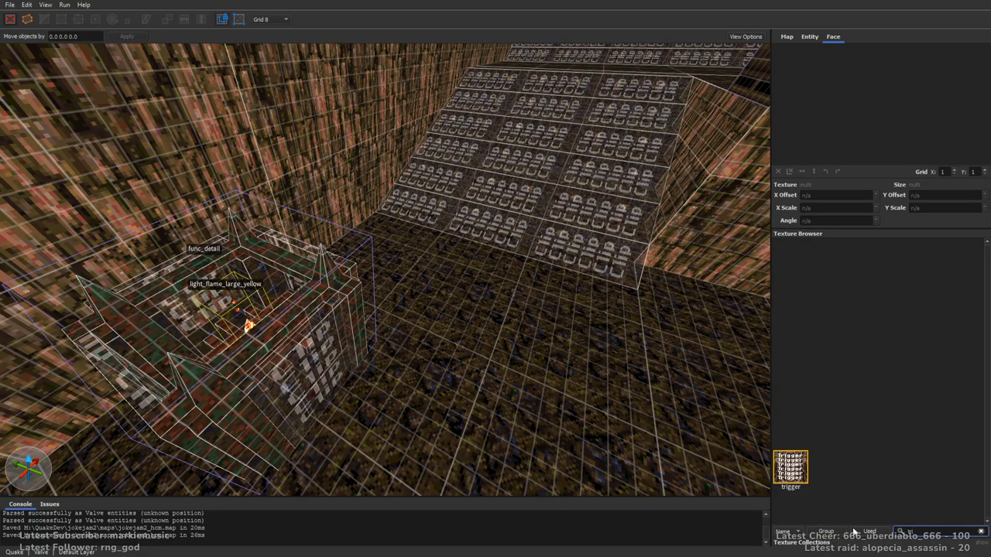
Set the grid to 16 and draw a trigger-textured brush 432 units wide across the cave in front of the stairs
{"action": "right_click_drag", "start_coordinate": [332, 331], "coordinate": [464, 332]}
{"action": "key", "text": "5"}
{"action": "mouse_move", "coordinate": [626, 384]}
{"action": "right_mouse_down"}
{"action": "mouse_move", "coordinate": [634, 415]}
{"action": "mouse_move", "coordinate": [644, 400]}
{"action": "mouse_move", "coordinate": [590, 378]}
{"action": "mouse_move", "coordinate": [608, 393]}
{"action": "right_mouse_up"}
{"action": "key", "text": "s"}
{"action": "key", "text": "d"}
{"action": "key", "text": "a"}
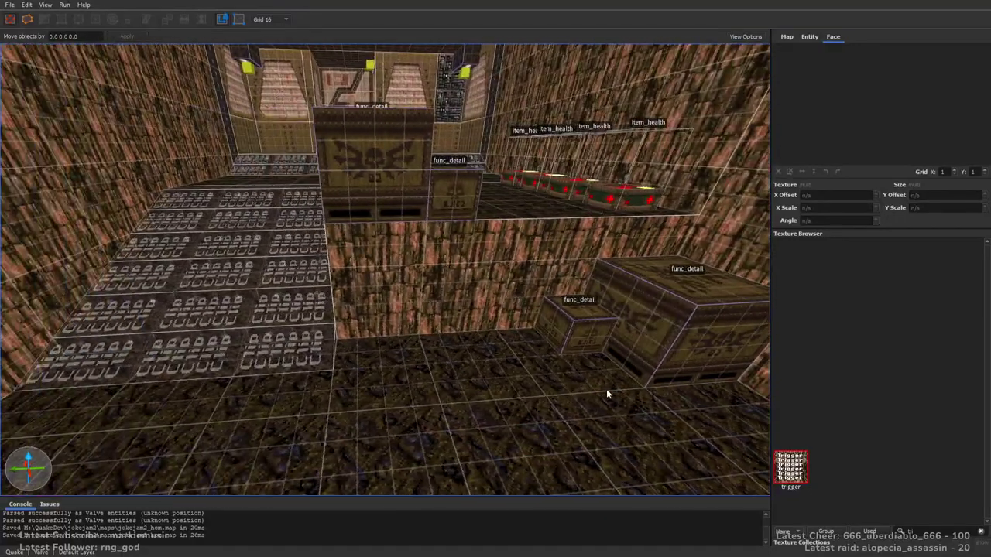
{"action": "key", "text": "a"}
{"action": "key", "text": "d"}
{"action": "mouse_move", "coordinate": [215, 409]}
{"action": "left_mouse_down"}
{"action": "mouse_move", "coordinate": [535, 333]}
{"action": "mouse_move", "coordinate": [535, 135]}
{"action": "left_mouse_up"}
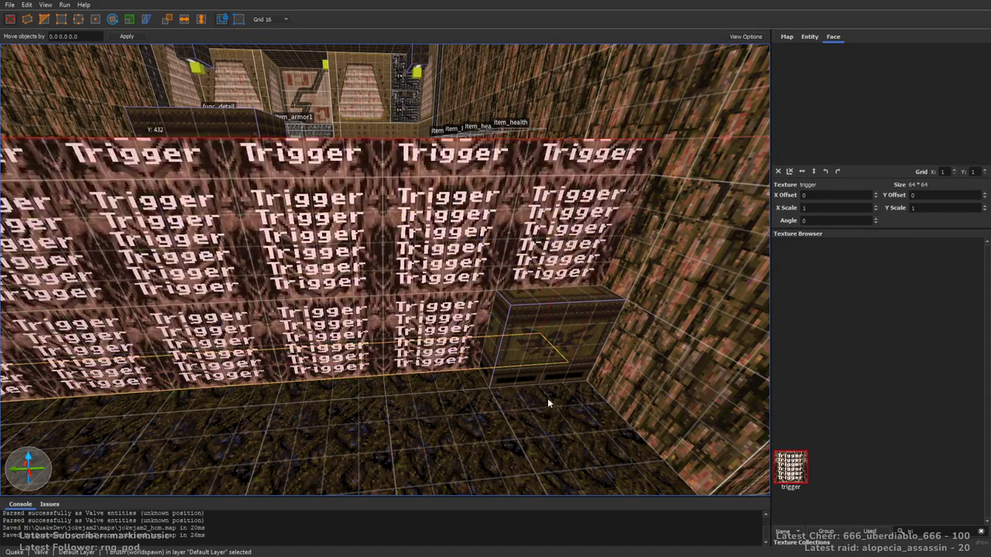
Adjust the extent of the trigger brush in front of the stairs and convert it to a trigger_once entity
{"action": "key", "text": "a"}
{"action": "mouse_move", "coordinate": [544, 396]}
{"action": "right_mouse_down"}
{"action": "mouse_move", "coordinate": [541, 371]}
{"action": "mouse_move", "coordinate": [616, 394]}
{"action": "right_mouse_up"}
{"action": "key", "text": "s"}
{"action": "left_click_drag", "start_coordinate": [482, 299], "coordinate": [495, 265], "text": "shift"}
{"action": "key", "text": "w"}
{"action": "key", "text": "d"}
{"action": "right_click_drag", "start_coordinate": [496, 277], "coordinate": [404, 246]}
{"action": "key", "text": "s"}
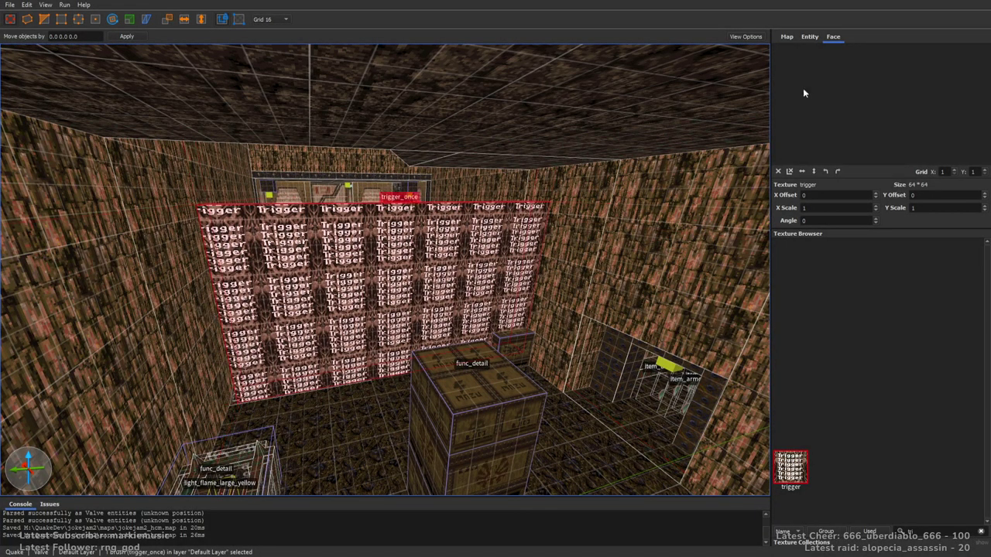
Give the trigger_once in front of the stairs the message "These stairs feel cursed..." and save the map
{"action": "left_click", "coordinate": [809, 37]}
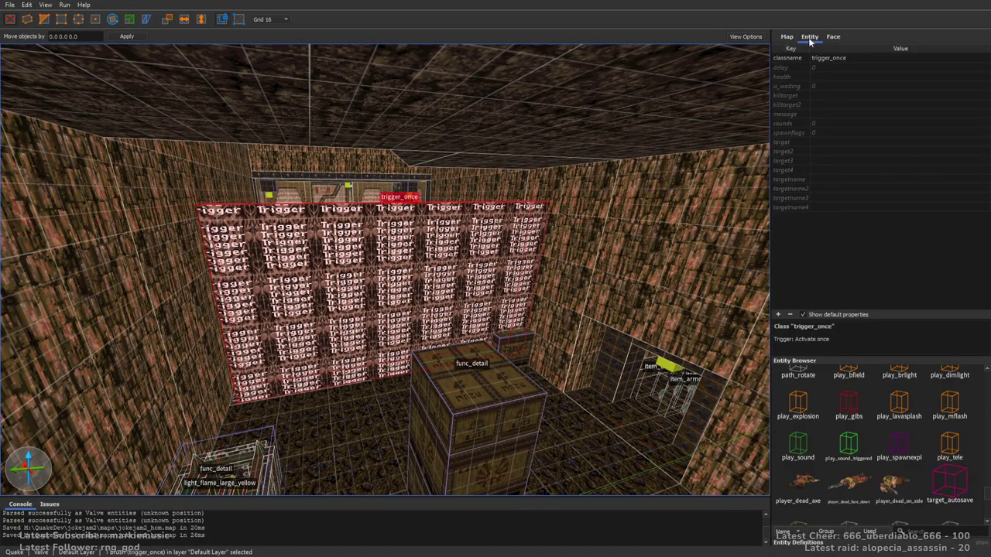
{"action": "left_click", "coordinate": [824, 115]}
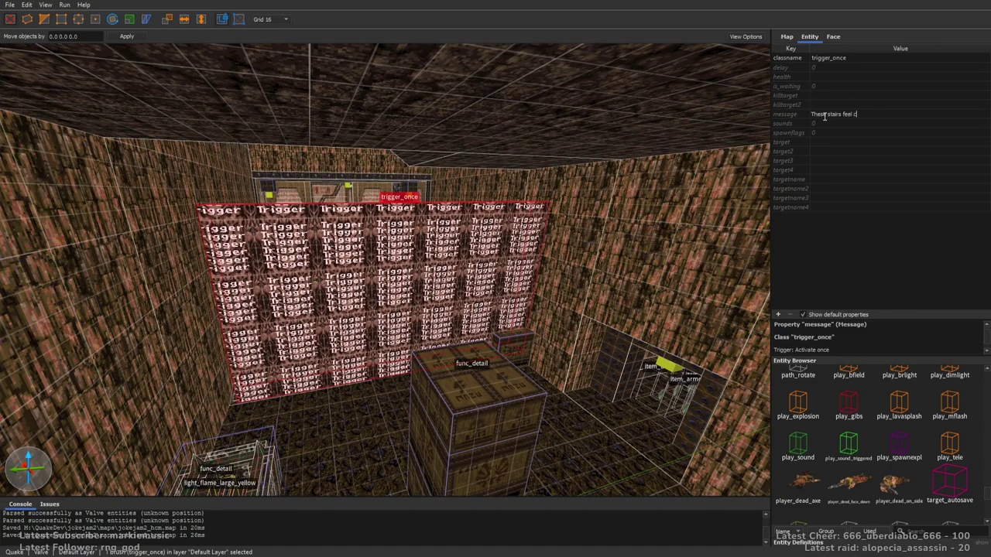
{"action": "key", "text": "Return"}
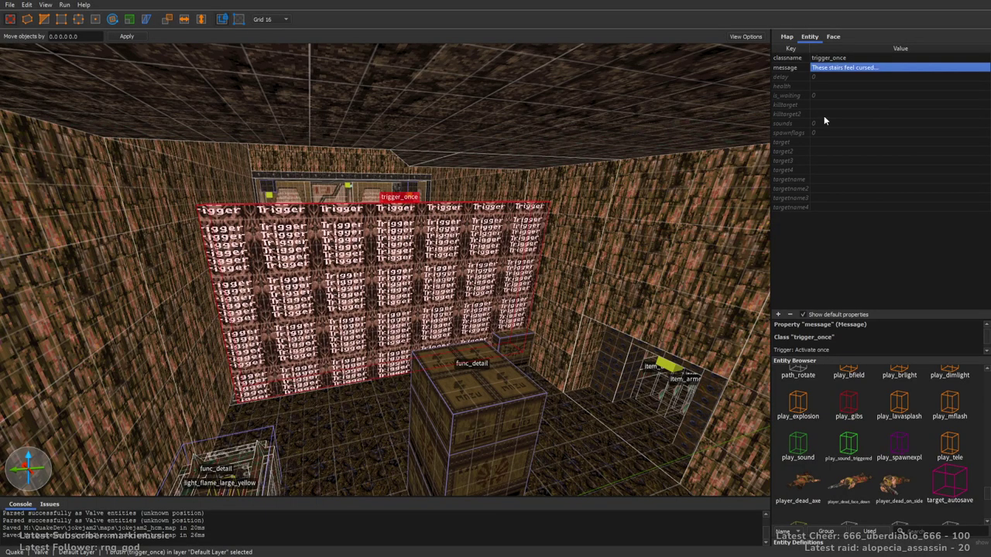
{"action": "right_click_drag", "start_coordinate": [640, 209], "coordinate": [489, 172]}
{"action": "key", "text": "Escape"}
{"action": "key", "text": "ctrl+s"}
Draw a trigger brush 160 units wide and 16 high inside the ring of dead enforcers and convert it to trigger_once
{"action": "right_click_drag", "start_coordinate": [391, 259], "coordinate": [518, 296]}
{"action": "key", "text": "w"}
{"action": "key", "text": "w"}
{"action": "key", "text": "w"}
{"action": "left_click", "coordinate": [836, 38]}
{"action": "right_click_drag", "start_coordinate": [455, 209], "coordinate": [454, 232]}
{"action": "key", "text": "s"}
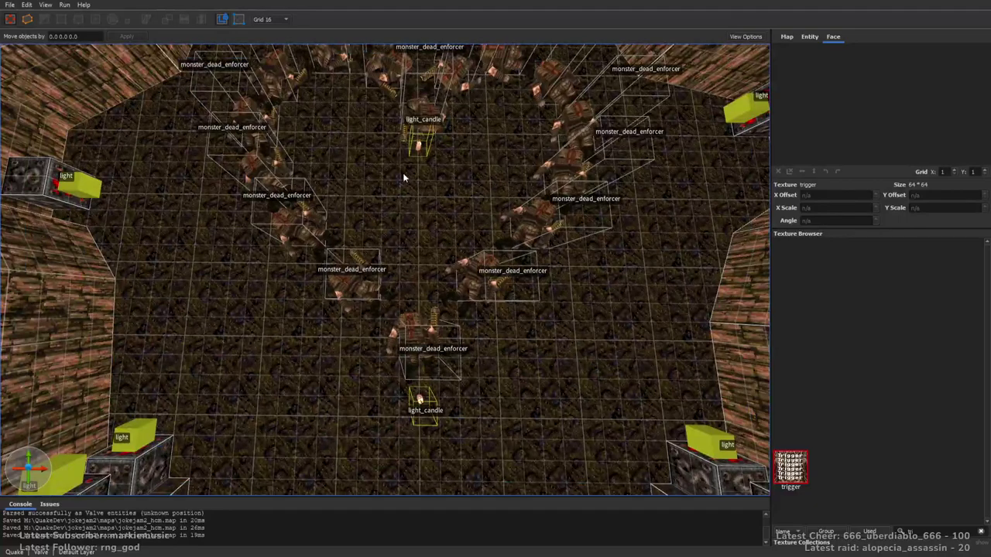
{"action": "key", "text": "d"}
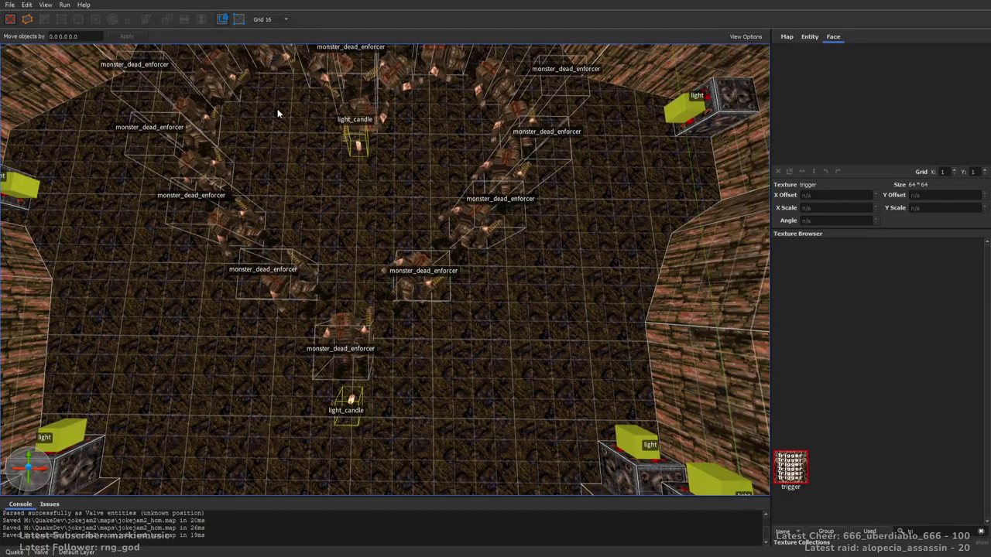
{"action": "mouse_move", "coordinate": [277, 111]}
{"action": "left_mouse_down"}
{"action": "mouse_move", "coordinate": [457, 255]}
{"action": "mouse_move", "coordinate": [442, 267]}
{"action": "left_mouse_up"}
{"action": "key", "text": "a"}
{"action": "key", "text": "d"}
{"action": "key", "text": "a"}
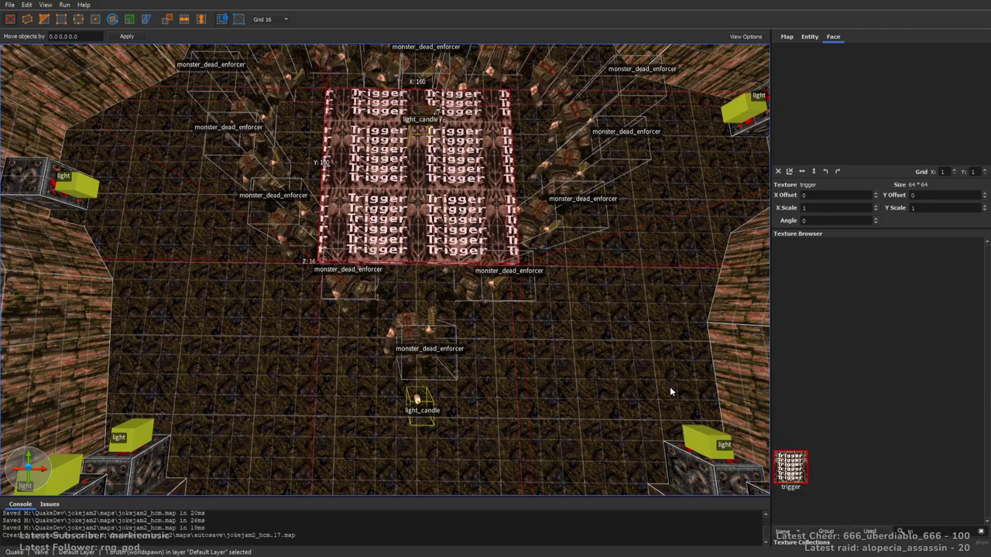
{"action": "left_click", "coordinate": [808, 37]}
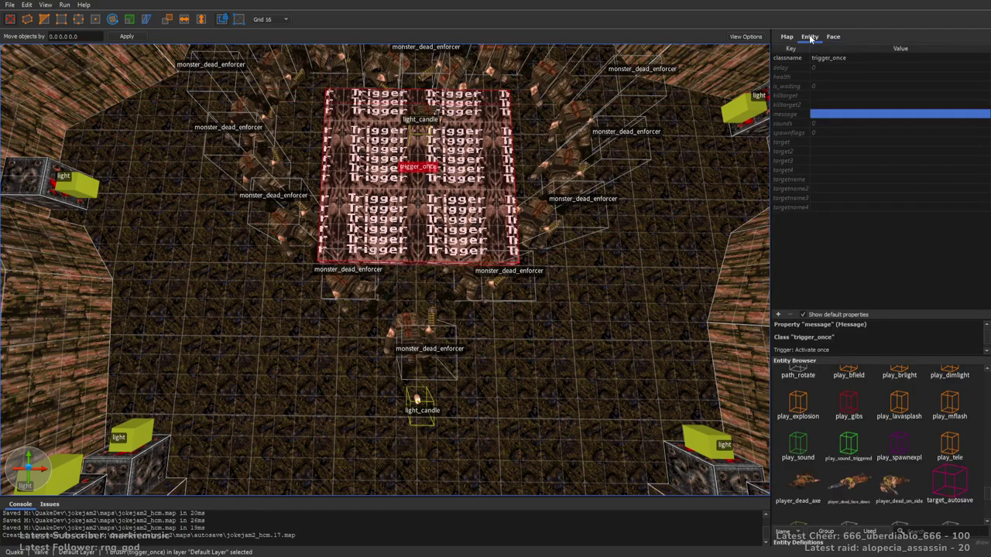
Give the trigger_once inside the ring of dead enforcers the message "<3" and save the map
{"action": "left_click", "coordinate": [823, 116]}
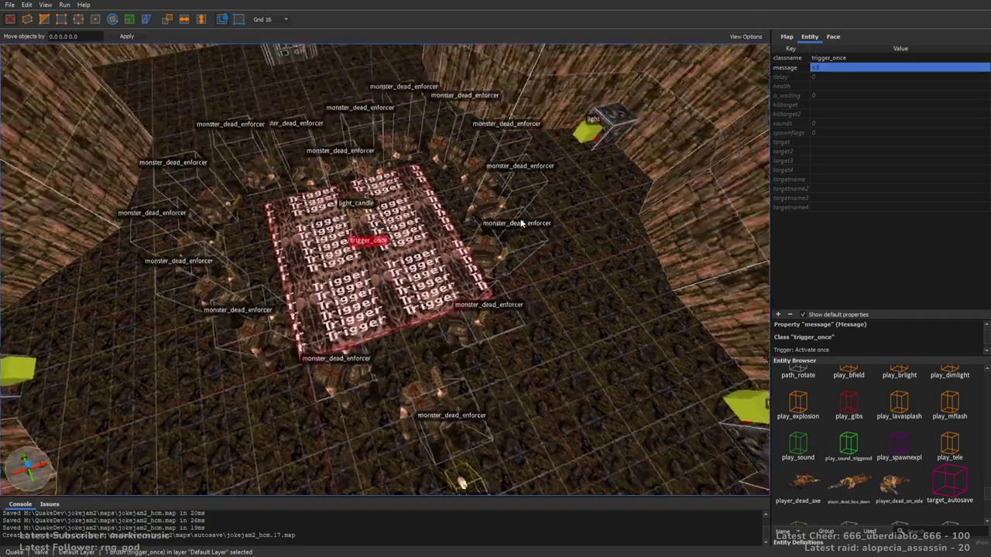
{"action": "key", "text": "Escape"}
{"action": "key", "text": "ctrl+s"}
{"action": "mouse_move", "coordinate": [567, 262]}
{"action": "right_mouse_down"}
{"action": "mouse_move", "coordinate": [537, 212]}
{"action": "mouse_move", "coordinate": [321, 228]}
{"action": "mouse_move", "coordinate": [481, 207]}
{"action": "mouse_move", "coordinate": [551, 230]}
{"action": "mouse_move", "coordinate": [565, 220]}
{"action": "mouse_move", "coordinate": [459, 212]}
{"action": "mouse_move", "coordinate": [605, 191]}
{"action": "mouse_move", "coordinate": [456, 223]}
{"action": "mouse_move", "coordinate": [314, 237]}
{"action": "mouse_move", "coordinate": [356, 242]}
{"action": "mouse_move", "coordinate": [383, 330]}
{"action": "mouse_move", "coordinate": [549, 309]}
{"action": "mouse_move", "coordinate": [568, 274]}
{"action": "mouse_move", "coordinate": [477, 264]}
{"action": "mouse_move", "coordinate": [405, 229]}
{"action": "mouse_move", "coordinate": [523, 250]}
{"action": "mouse_move", "coordinate": [391, 256]}
{"action": "mouse_move", "coordinate": [442, 276]}
{"action": "right_mouse_up"}
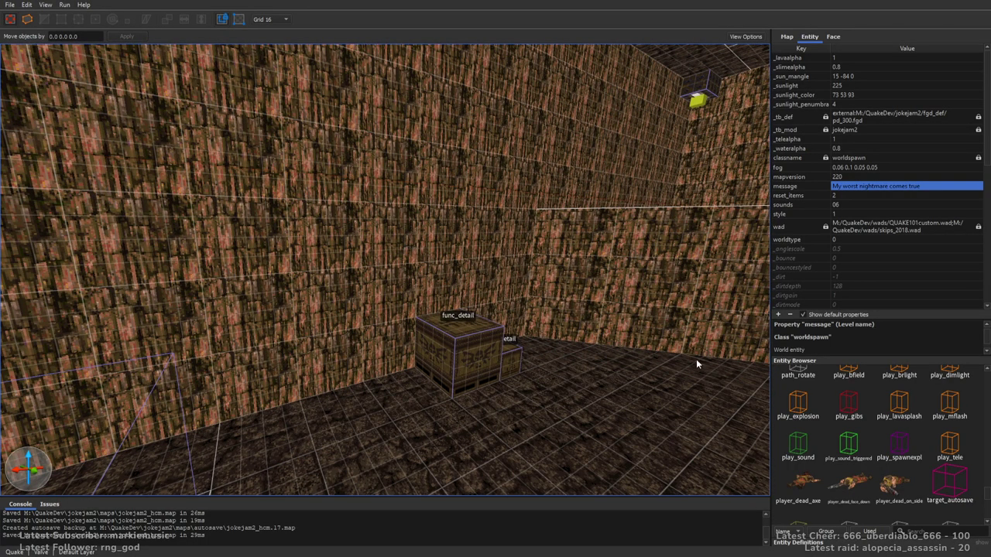
Place a misc_explobox on top of the tall crate stack near the func_button in the crate hall
{"action": "right_click_drag", "start_coordinate": [531, 350], "coordinate": [608, 357]}
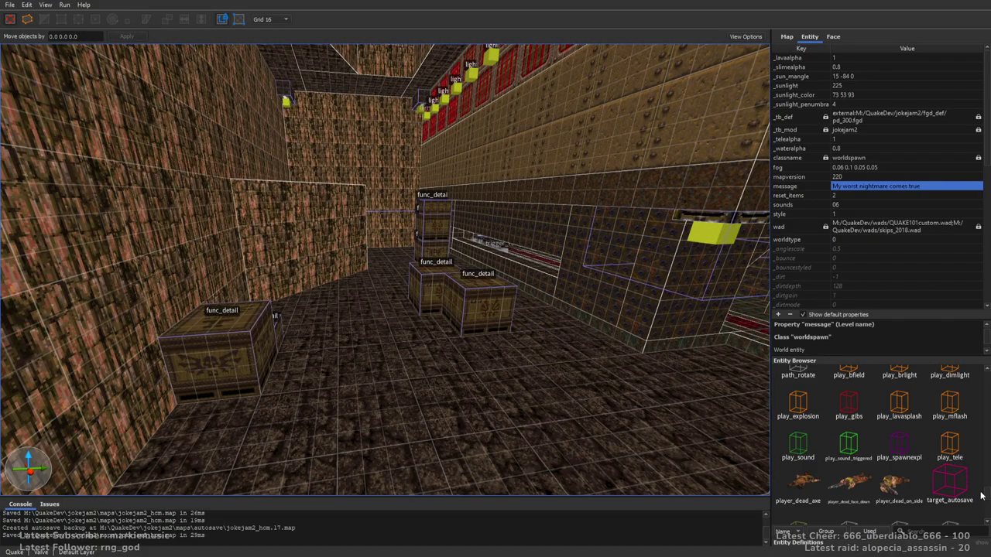
{"action": "scroll", "coordinate": [983, 499], "scroll_direction": "up", "scroll_amount": 3}
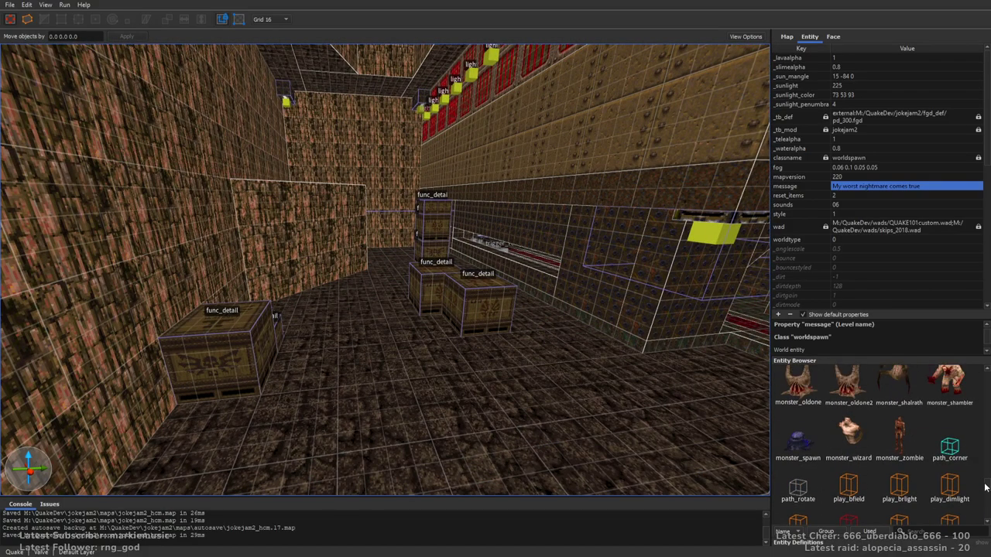
{"action": "left_click_drag", "start_coordinate": [986, 487], "coordinate": [990, 469]}
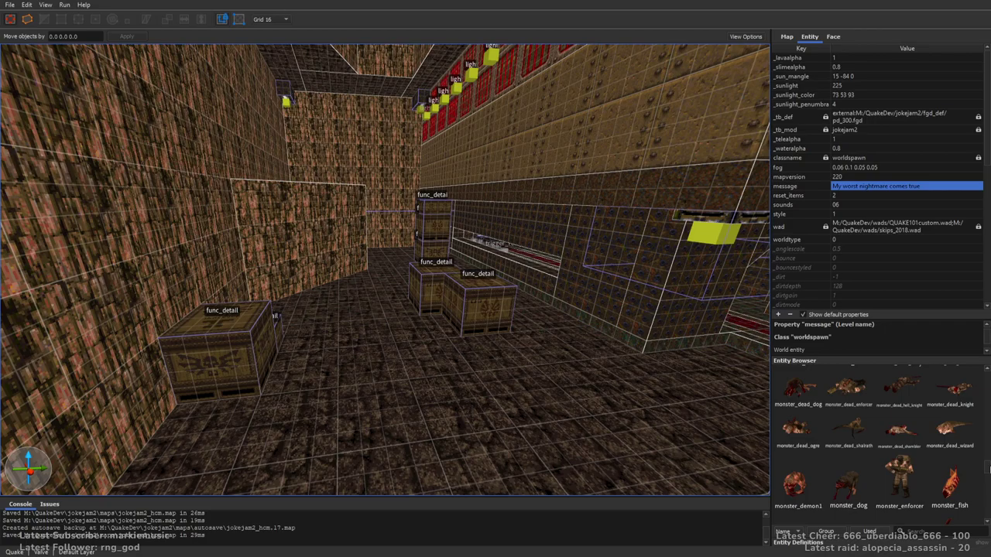
{"action": "left_click_drag", "start_coordinate": [987, 468], "coordinate": [988, 438]}
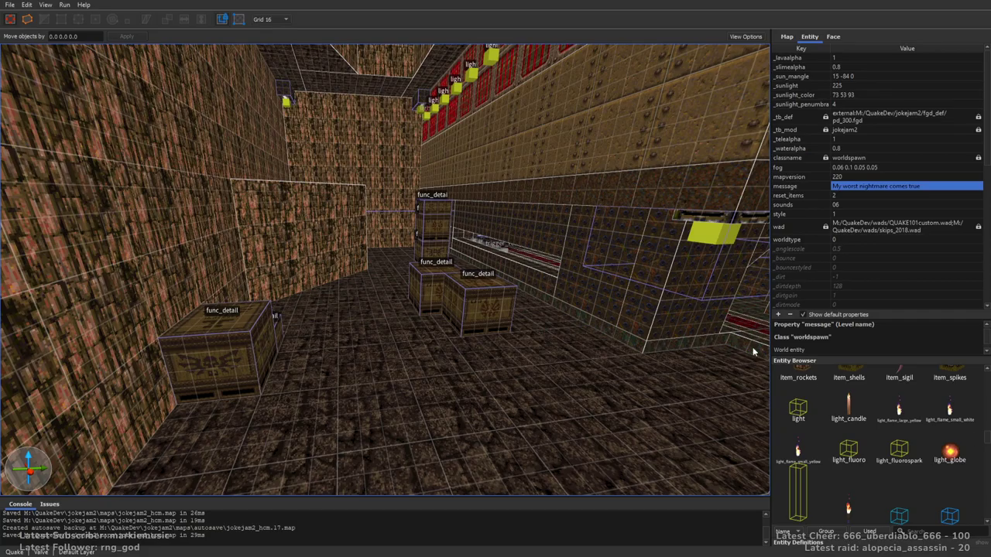
{"action": "right_click_drag", "start_coordinate": [571, 272], "coordinate": [698, 307]}
{"action": "key", "text": "w"}
{"action": "key", "text": "w"}
{"action": "key", "text": "a"}
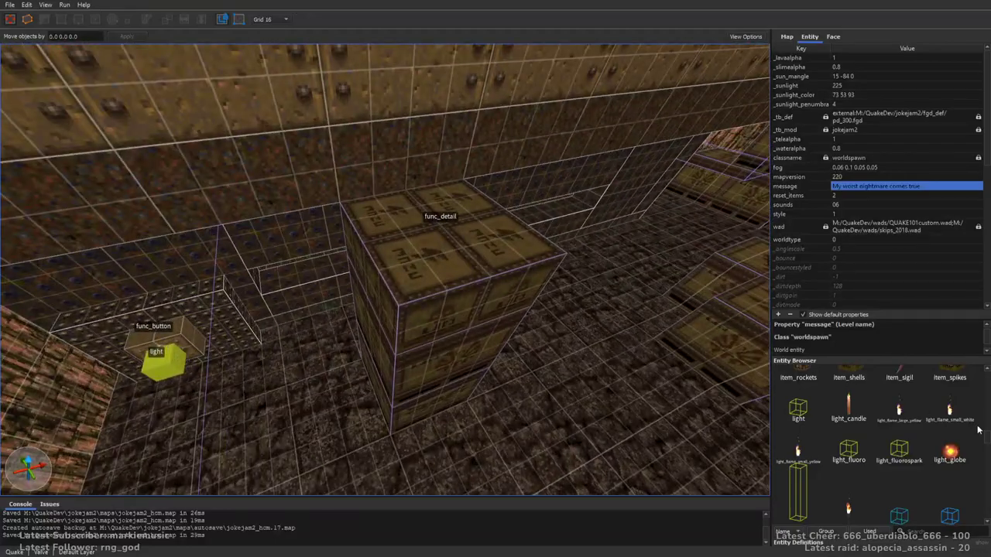
{"action": "mouse_move", "coordinate": [987, 439]}
{"action": "left_mouse_down"}
{"action": "mouse_move", "coordinate": [987, 425]}
{"action": "mouse_move", "coordinate": [980, 449]}
{"action": "left_mouse_up"}
{"action": "left_click_drag", "start_coordinate": [910, 404], "coordinate": [418, 242]}
{"action": "key", "text": "s"}
{"action": "mouse_move", "coordinate": [546, 332]}
{"action": "right_mouse_down"}
{"action": "mouse_move", "coordinate": [645, 286]}
{"action": "mouse_move", "coordinate": [562, 316]}
{"action": "mouse_move", "coordinate": [665, 282]}
{"action": "mouse_move", "coordinate": [643, 263]}
{"action": "mouse_move", "coordinate": [588, 258]}
{"action": "mouse_move", "coordinate": [424, 272]}
{"action": "mouse_move", "coordinate": [511, 275]}
{"action": "mouse_move", "coordinate": [504, 293]}
{"action": "mouse_move", "coordinate": [519, 298]}
{"action": "mouse_move", "coordinate": [507, 316]}
{"action": "right_mouse_up"}
{"action": "key", "text": "Escape"}
Place an item_health in the corner beside the crates with the face-down dead player and save the map
{"action": "key", "text": "w"}
{"action": "key", "text": "w"}
{"action": "key", "text": "w"}
{"action": "key", "text": "w"}
{"action": "left_click_drag", "start_coordinate": [987, 452], "coordinate": [387, 329]}
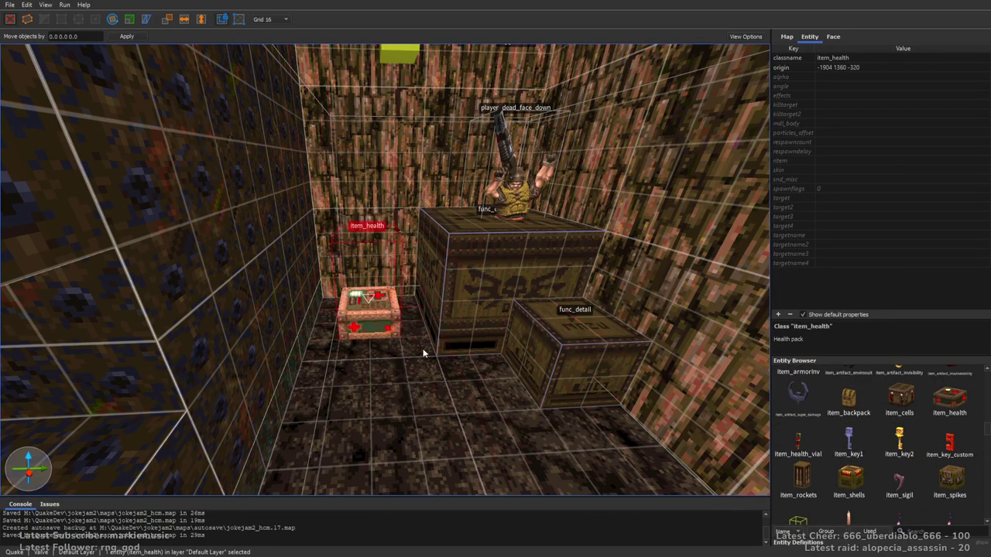
{"action": "key", "text": "Escape"}
{"action": "right_click_drag", "start_coordinate": [416, 308], "coordinate": [782, 298]}
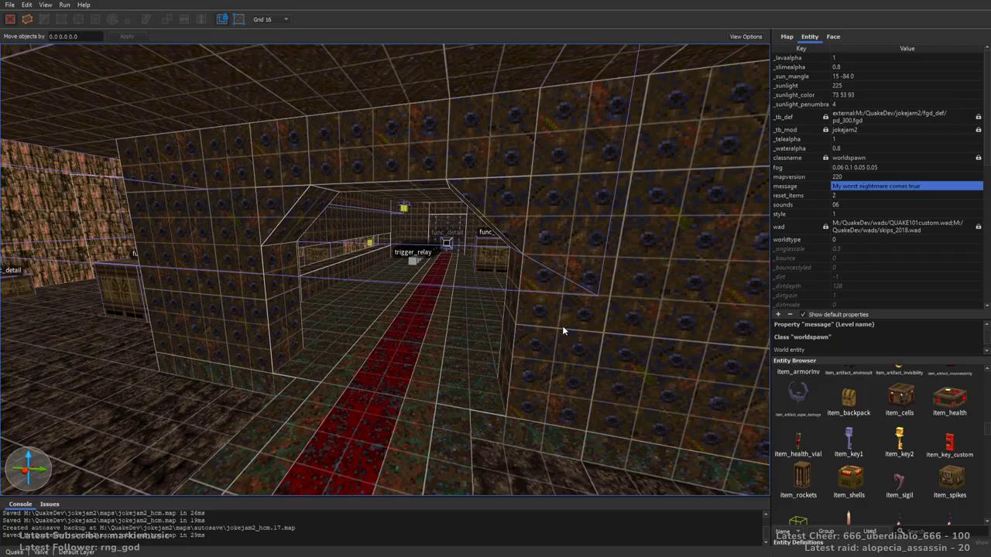
{"action": "mouse_move", "coordinate": [527, 293]}
{"action": "right_mouse_down"}
{"action": "mouse_move", "coordinate": [533, 287]}
{"action": "mouse_move", "coordinate": [502, 277]}
{"action": "mouse_move", "coordinate": [547, 281]}
{"action": "mouse_move", "coordinate": [590, 330]}
{"action": "mouse_move", "coordinate": [568, 336]}
{"action": "mouse_move", "coordinate": [585, 343]}
{"action": "mouse_move", "coordinate": [570, 358]}
{"action": "mouse_move", "coordinate": [565, 335]}
{"action": "mouse_move", "coordinate": [582, 331]}
{"action": "mouse_move", "coordinate": [575, 343]}
{"action": "mouse_move", "coordinate": [710, 342]}
{"action": "mouse_move", "coordinate": [472, 329]}
{"action": "mouse_move", "coordinate": [696, 329]}
{"action": "mouse_move", "coordinate": [484, 313]}
{"action": "mouse_move", "coordinate": [570, 317]}
{"action": "mouse_move", "coordinate": [397, 320]}
{"action": "mouse_move", "coordinate": [566, 298]}
{"action": "mouse_move", "coordinate": [539, 297]}
{"action": "right_mouse_up"}
{"action": "key", "text": "ctrl+s"}
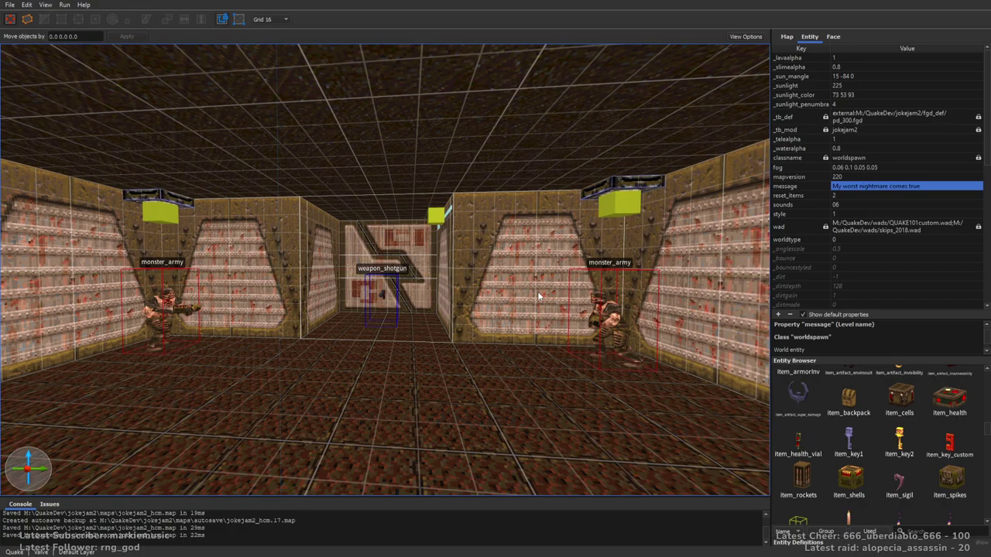
Select both func_door halves behind the weapon_shotgun, change their speed value, and save the map
{"action": "scroll", "coordinate": [539, 297], "scroll_direction": "up", "scroll_amount": 5}
{"action": "double_click", "coordinate": [374, 194]}
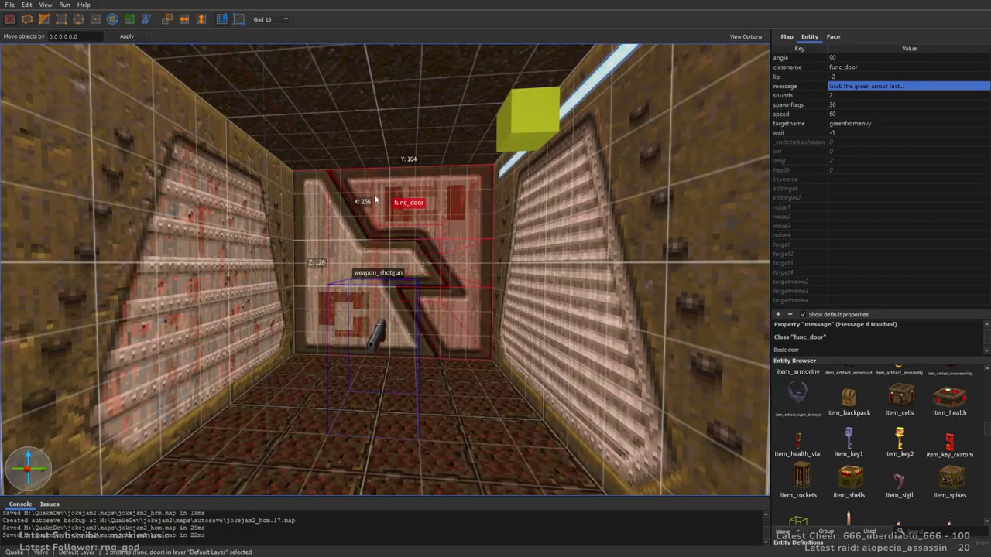
{"action": "double_click", "coordinate": [333, 228], "text": "ctrl"}
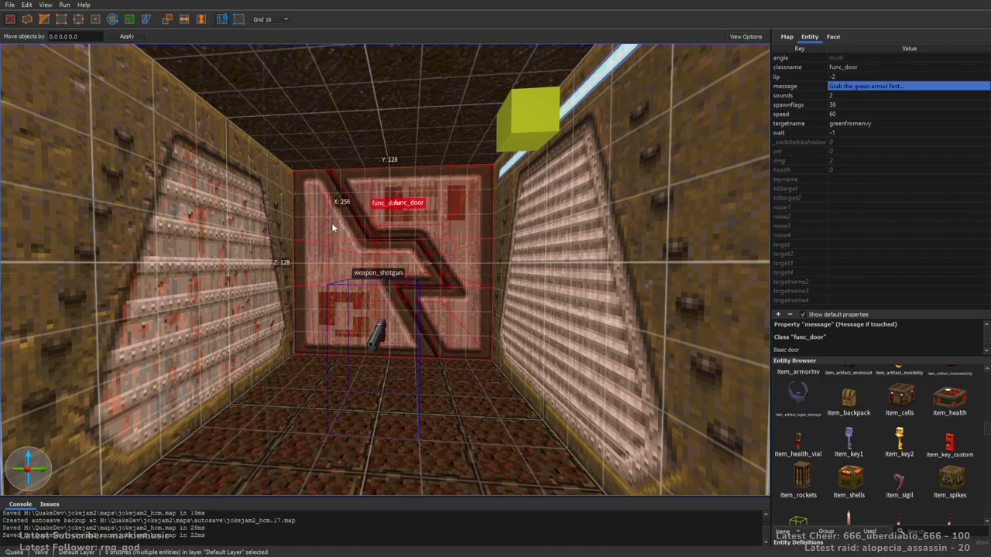
{"action": "double_click", "coordinate": [853, 113]}
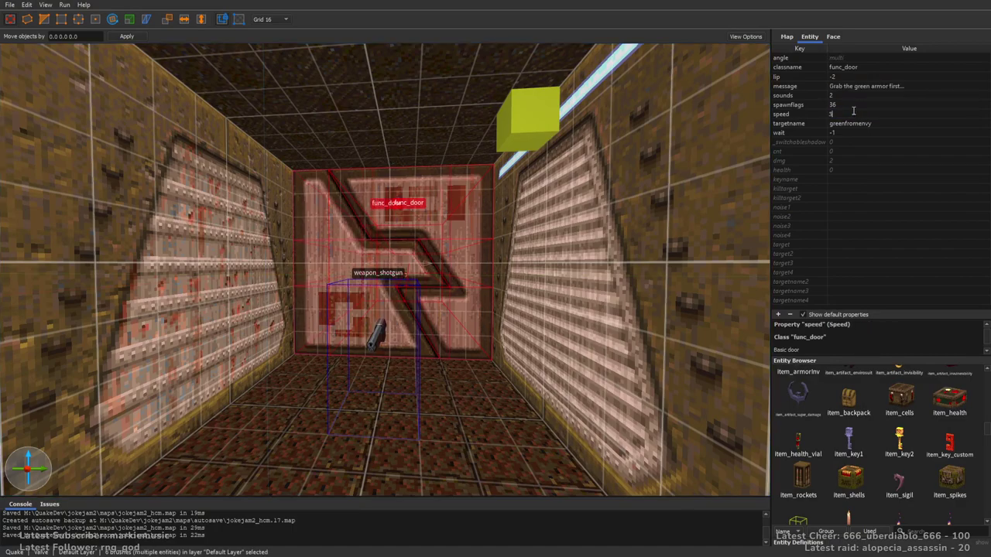
{"action": "key", "text": "Escape"}
{"action": "right_click_drag", "start_coordinate": [584, 272], "coordinate": [566, 283]}
{"action": "key", "text": "ctrl+s"}
Copy the alcove's func_detail fixture with its light and place copies high on the cave wall below the ceiling
{"action": "key", "text": "w"}
{"action": "key", "text": "w"}
{"action": "key", "text": "a"}
{"action": "mouse_move", "coordinate": [672, 292]}
{"action": "right_mouse_down"}
{"action": "mouse_move", "coordinate": [643, 345]}
{"action": "mouse_move", "coordinate": [621, 358]}
{"action": "mouse_move", "coordinate": [644, 341]}
{"action": "mouse_move", "coordinate": [621, 312]}
{"action": "mouse_move", "coordinate": [685, 281]}
{"action": "mouse_move", "coordinate": [706, 293]}
{"action": "mouse_move", "coordinate": [524, 301]}
{"action": "mouse_move", "coordinate": [469, 284]}
{"action": "mouse_move", "coordinate": [459, 253]}
{"action": "mouse_move", "coordinate": [707, 261]}
{"action": "mouse_move", "coordinate": [469, 250]}
{"action": "mouse_move", "coordinate": [478, 262]}
{"action": "right_mouse_up"}
{"action": "left_click", "coordinate": [484, 273]}
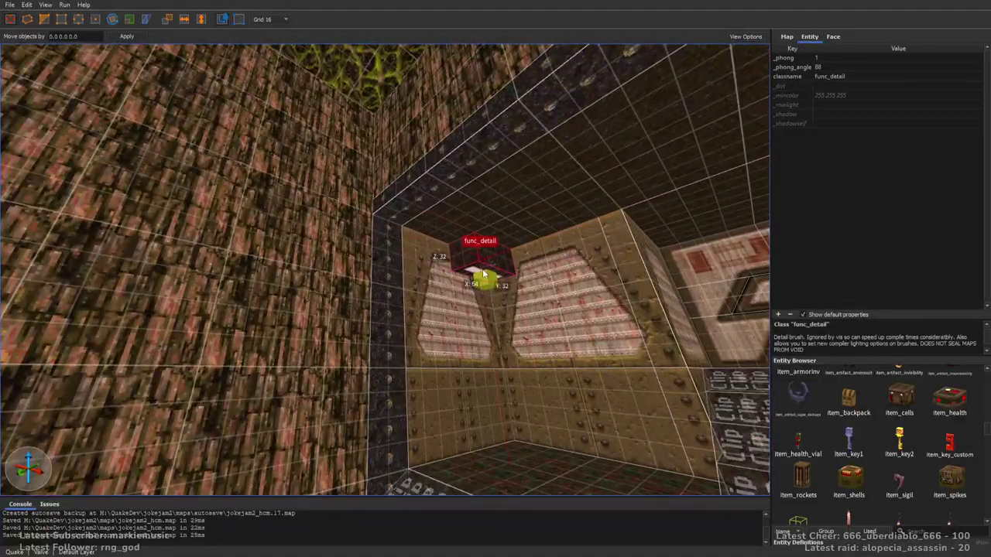
{"action": "right_click_drag", "start_coordinate": [590, 318], "coordinate": [582, 284]}
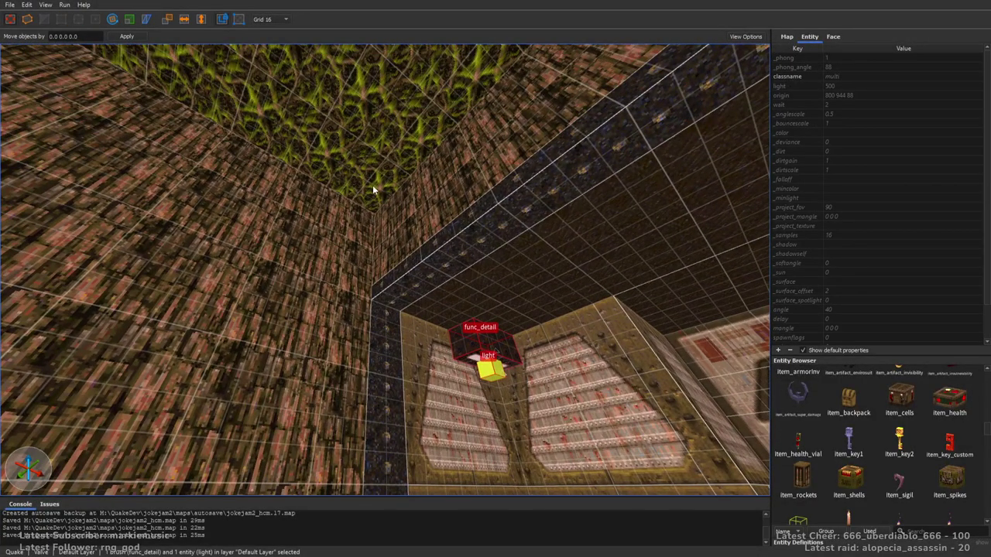
{"action": "mouse_move", "coordinate": [356, 189]}
{"action": "right_mouse_down"}
{"action": "mouse_move", "coordinate": [427, 176]}
{"action": "mouse_move", "coordinate": [481, 192]}
{"action": "right_mouse_up"}
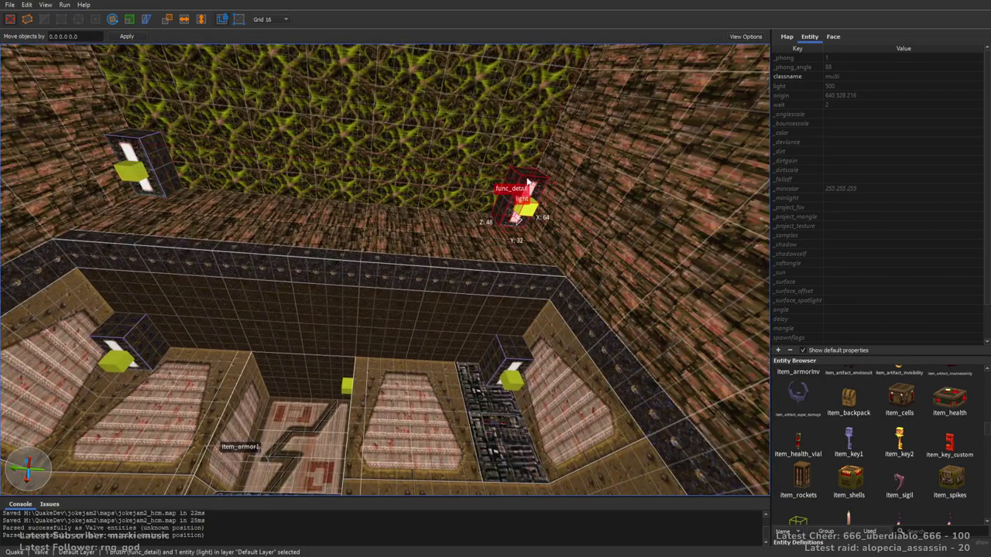
Place another copy of the light fixture in the upper cave corner above the trigger brush and save the map
{"action": "mouse_move", "coordinate": [379, 223]}
{"action": "right_mouse_down"}
{"action": "mouse_move", "coordinate": [456, 228]}
{"action": "mouse_move", "coordinate": [537, 270]}
{"action": "right_mouse_up"}
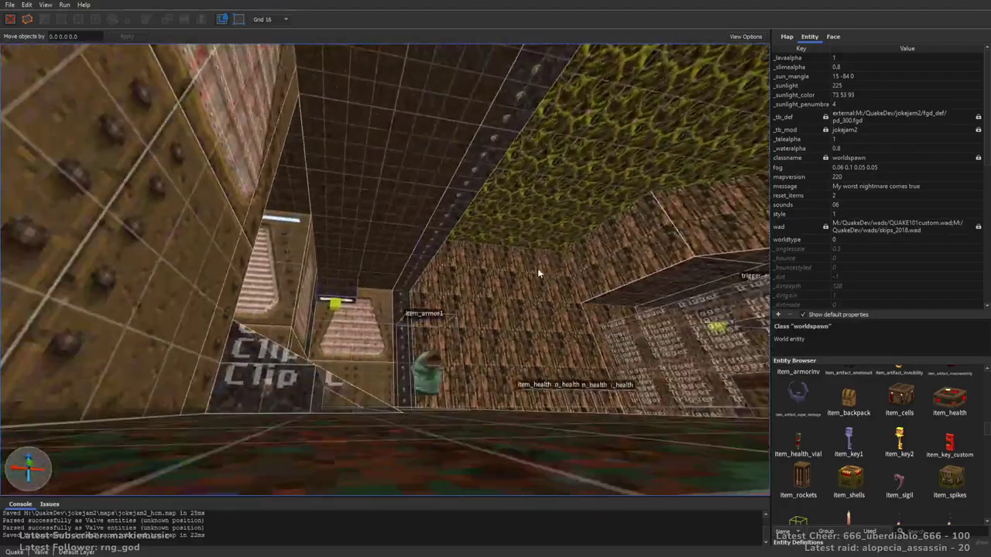
{"action": "right_click_drag", "start_coordinate": [460, 272], "coordinate": [540, 280]}
{"action": "mouse_move", "coordinate": [360, 240]}
{"action": "right_mouse_down"}
{"action": "mouse_move", "coordinate": [451, 215]}
{"action": "mouse_move", "coordinate": [468, 147]}
{"action": "right_mouse_up"}
{"action": "key", "text": "a"}
{"action": "key", "text": "w"}
{"action": "left_click_drag", "start_coordinate": [220, 231], "coordinate": [227, 219]}
{"action": "mouse_move", "coordinate": [310, 215]}
{"action": "right_mouse_down"}
{"action": "mouse_move", "coordinate": [346, 215]}
{"action": "mouse_move", "coordinate": [466, 251]}
{"action": "right_mouse_up"}
{"action": "key", "text": "Escape"}
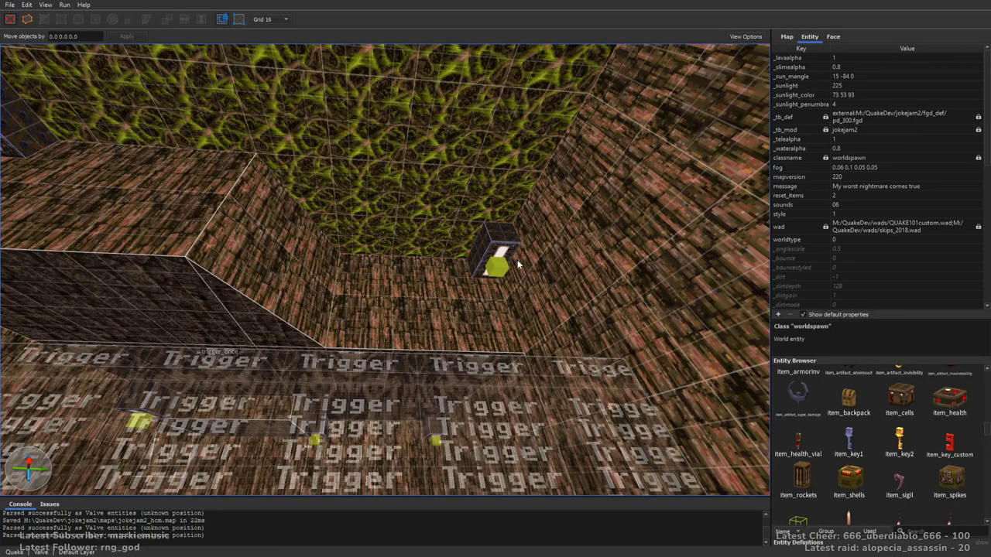
{"action": "key", "text": "s"}
{"action": "right_click_drag", "start_coordinate": [558, 189], "coordinate": [376, 255]}
{"action": "key", "text": "ctrl+s"}
Go to the armor shard room, clear the texture search filter, and browse the first part of the texture collection
{"action": "key", "text": "w"}
{"action": "key", "text": "w"}
{"action": "key", "text": "w"}
{"action": "right_click_drag", "start_coordinate": [533, 251], "coordinate": [424, 230]}
{"action": "right_click_drag", "start_coordinate": [486, 224], "coordinate": [476, 236]}
{"action": "left_click", "coordinate": [831, 38]}
{"action": "right_click_drag", "start_coordinate": [672, 198], "coordinate": [588, 219]}
{"action": "key", "text": "BackSpace"}
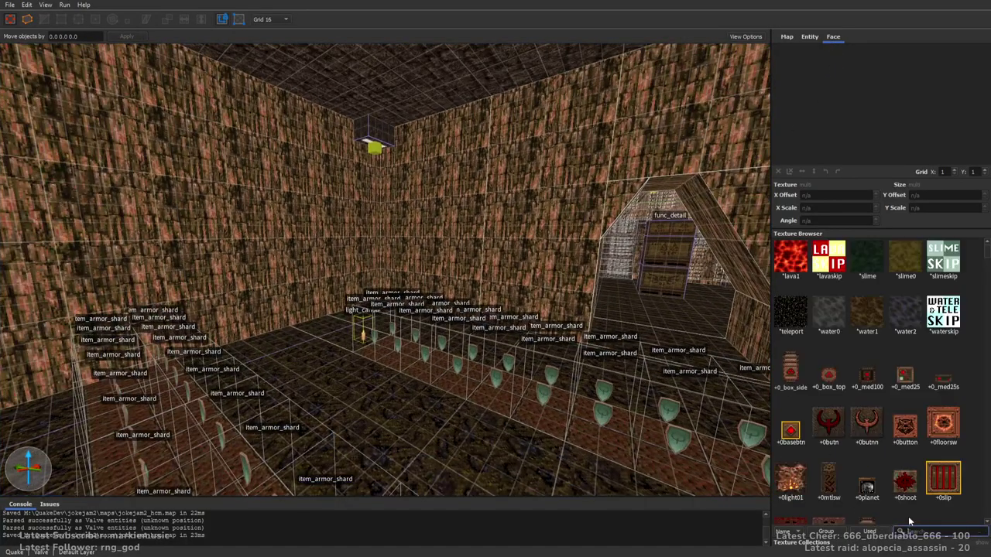
{"action": "scroll", "coordinate": [925, 453], "scroll_direction": "down", "scroll_amount": 5}
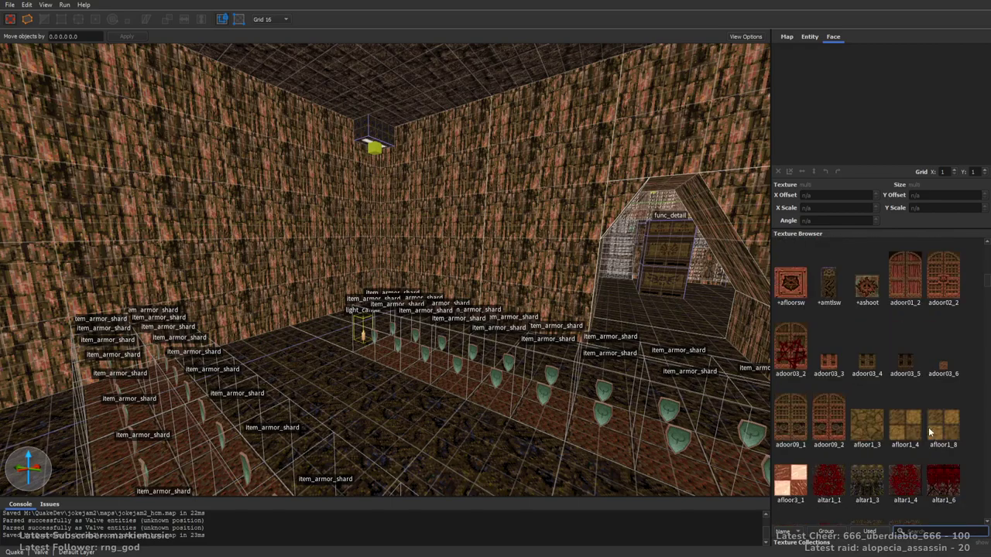
{"action": "scroll", "coordinate": [930, 430], "scroll_direction": "down", "scroll_amount": 4}
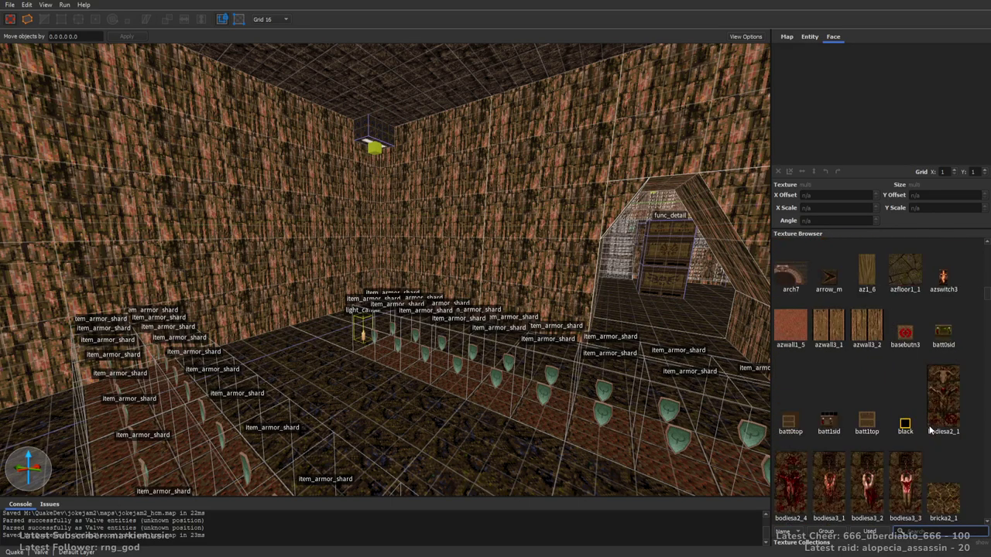
{"action": "scroll", "coordinate": [930, 430], "scroll_direction": "down", "scroll_amount": 3}
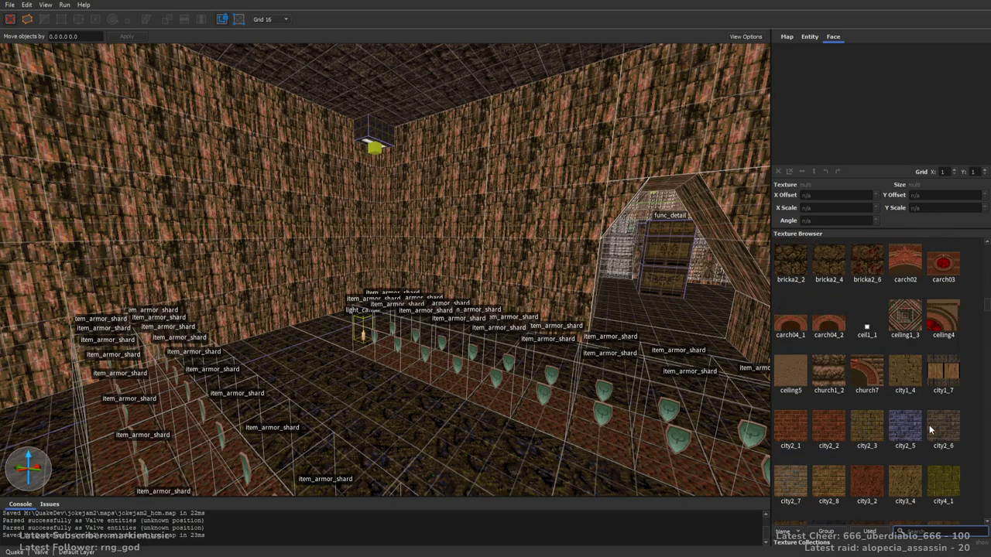
{"action": "scroll", "coordinate": [930, 430], "scroll_direction": "down", "scroll_amount": 4}
{"action": "scroll", "coordinate": [930, 431], "scroll_direction": "down", "scroll_amount": 5}
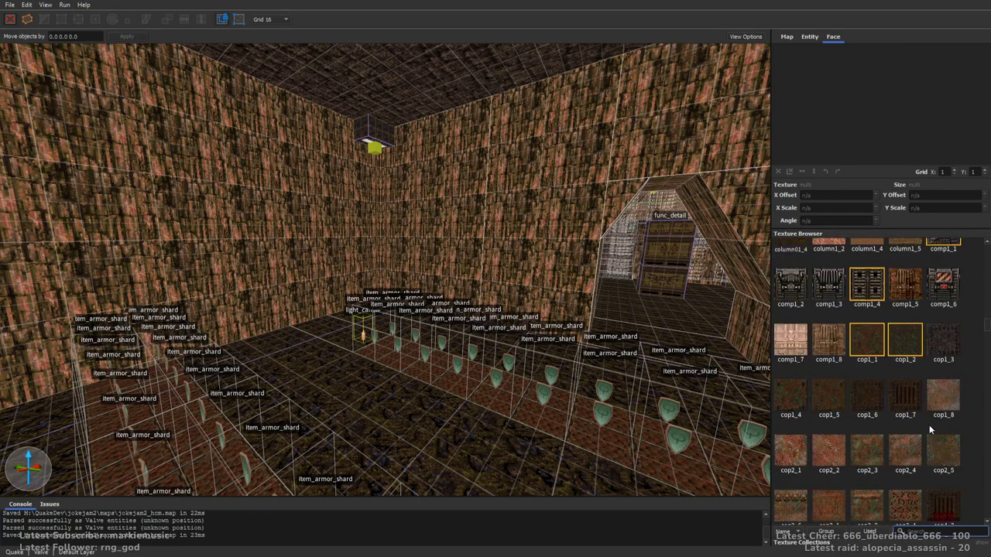
{"action": "scroll", "coordinate": [930, 430], "scroll_direction": "down", "scroll_amount": 5}
{"action": "scroll", "coordinate": [931, 428], "scroll_direction": "down", "scroll_amount": 5}
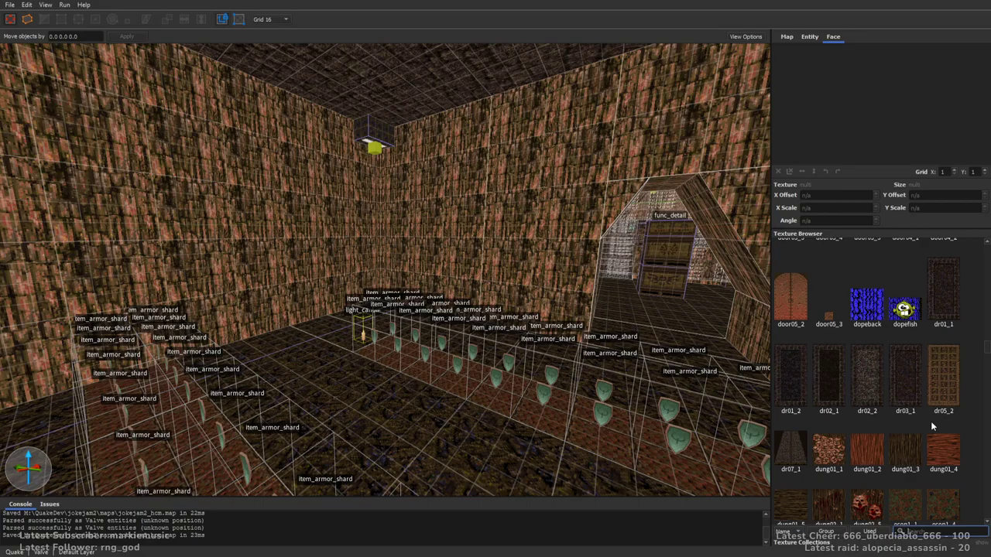
Return to the crate hall and look through the remaining textures, from the dung set to the end of the collection
{"action": "right_click_drag", "start_coordinate": [694, 254], "coordinate": [403, 257]}
{"action": "key", "text": "w"}
{"action": "mouse_move", "coordinate": [514, 267]}
{"action": "right_mouse_down"}
{"action": "mouse_move", "coordinate": [537, 267]}
{"action": "mouse_move", "coordinate": [538, 256]}
{"action": "mouse_move", "coordinate": [401, 274]}
{"action": "mouse_move", "coordinate": [430, 282]}
{"action": "mouse_move", "coordinate": [529, 275]}
{"action": "mouse_move", "coordinate": [503, 280]}
{"action": "mouse_move", "coordinate": [516, 310]}
{"action": "mouse_move", "coordinate": [470, 326]}
{"action": "mouse_move", "coordinate": [418, 316]}
{"action": "mouse_move", "coordinate": [409, 305]}
{"action": "mouse_move", "coordinate": [567, 296]}
{"action": "mouse_move", "coordinate": [339, 320]}
{"action": "mouse_move", "coordinate": [569, 321]}
{"action": "mouse_move", "coordinate": [370, 325]}
{"action": "mouse_move", "coordinate": [353, 384]}
{"action": "mouse_move", "coordinate": [391, 368]}
{"action": "right_mouse_up"}
{"action": "key", "text": "a"}
{"action": "key", "text": "w"}
{"action": "scroll", "coordinate": [829, 410], "scroll_direction": "down", "scroll_amount": 10}
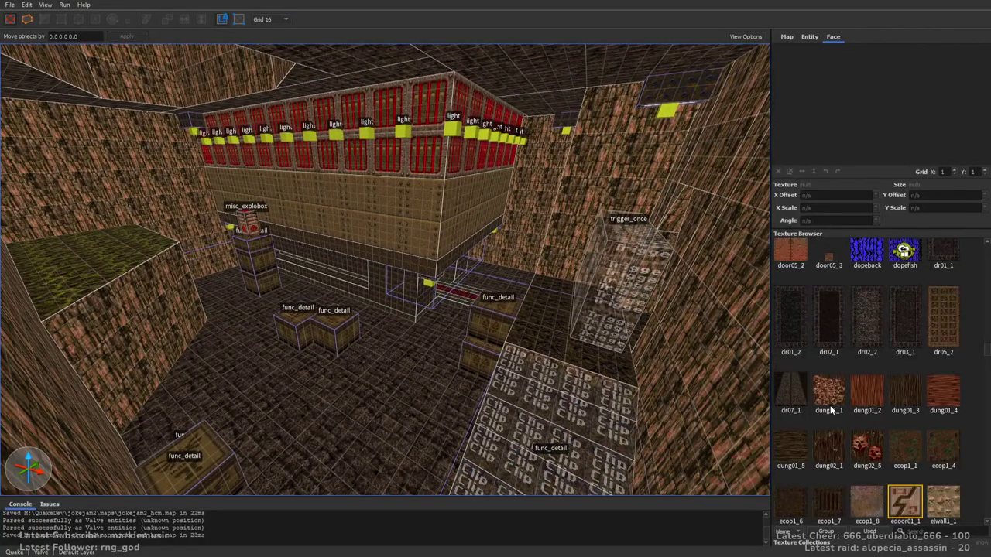
{"action": "scroll", "coordinate": [829, 405], "scroll_direction": "down", "scroll_amount": 5}
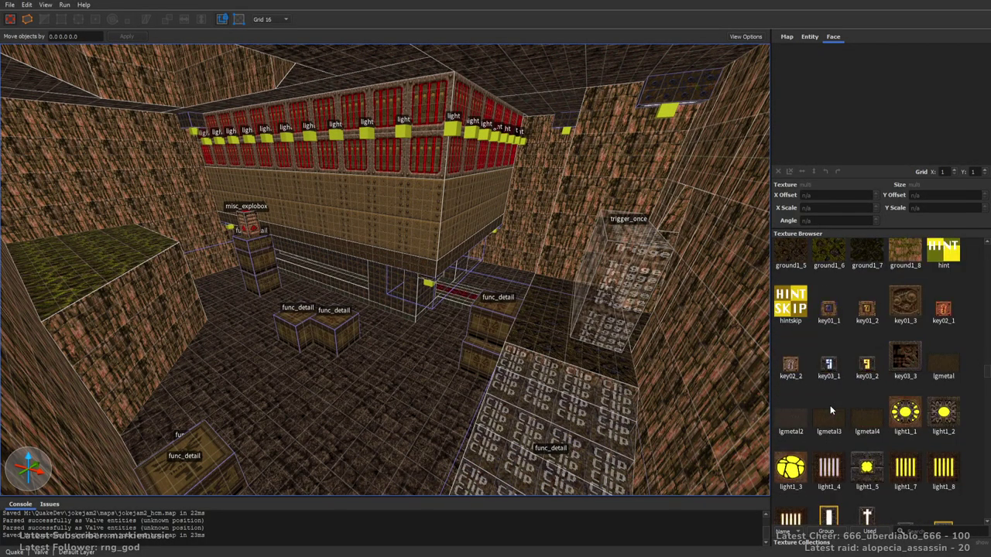
{"action": "scroll", "coordinate": [830, 407], "scroll_direction": "down", "scroll_amount": 5}
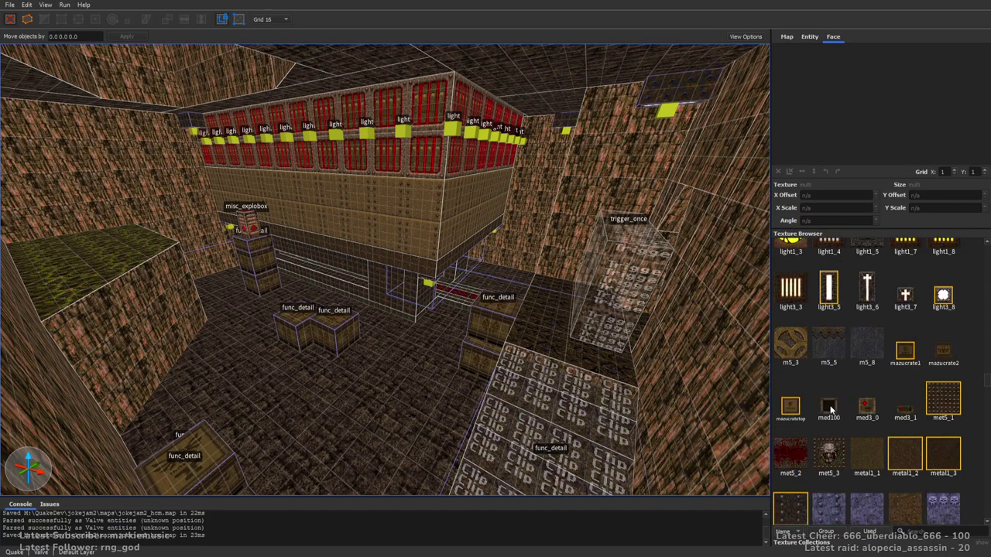
{"action": "scroll", "coordinate": [830, 410], "scroll_direction": "down", "scroll_amount": 3}
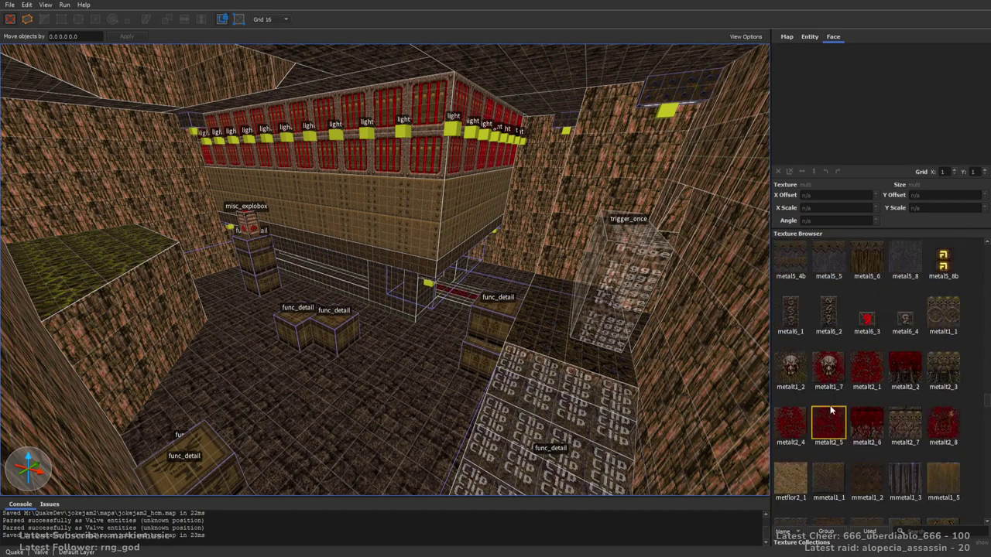
{"action": "scroll", "coordinate": [867, 318], "scroll_direction": "down", "scroll_amount": 8}
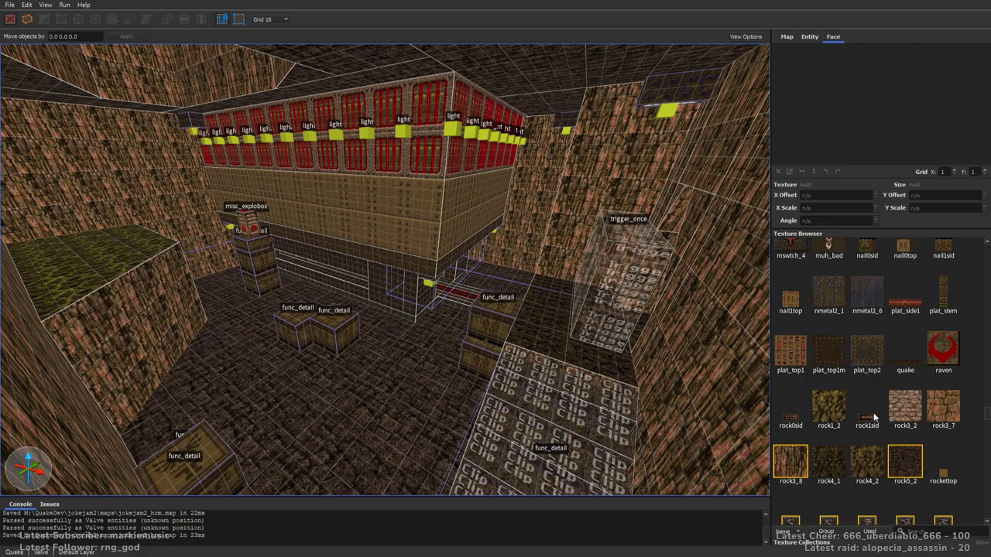
{"action": "scroll", "coordinate": [898, 418], "scroll_direction": "down", "scroll_amount": 10}
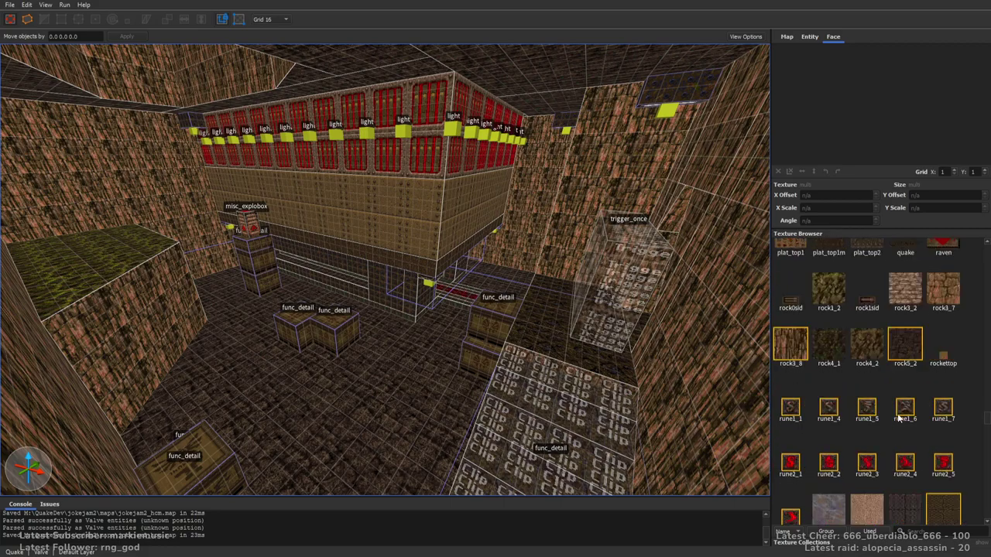
{"action": "scroll", "coordinate": [902, 387], "scroll_direction": "up", "scroll_amount": 2}
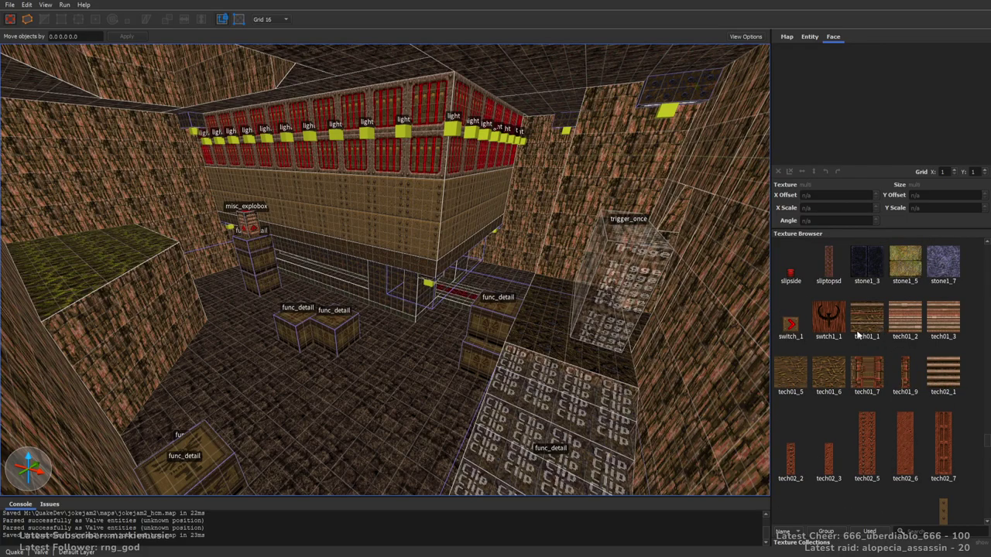
{"action": "scroll", "coordinate": [874, 337], "scroll_direction": "down", "scroll_amount": 10}
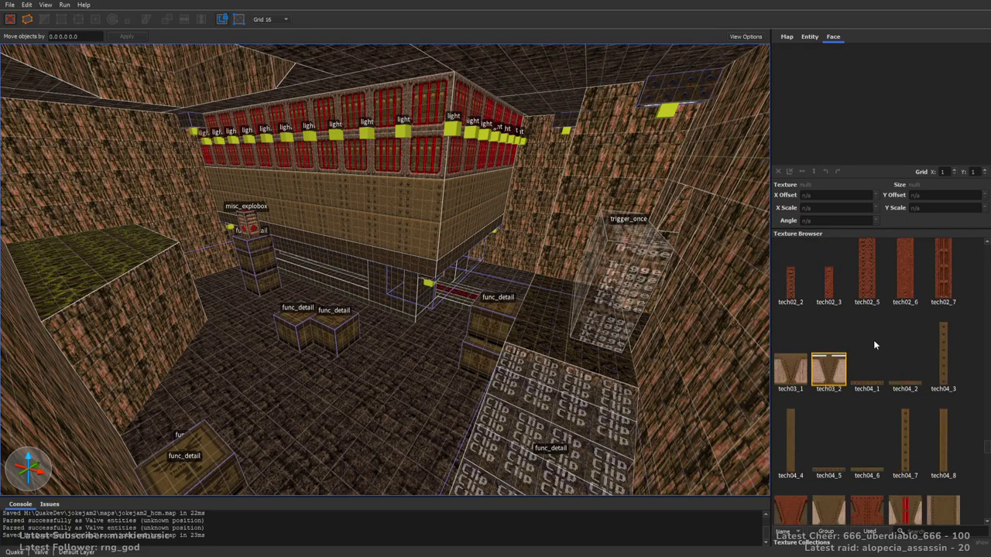
{"action": "scroll", "coordinate": [875, 348], "scroll_direction": "down", "scroll_amount": 10}
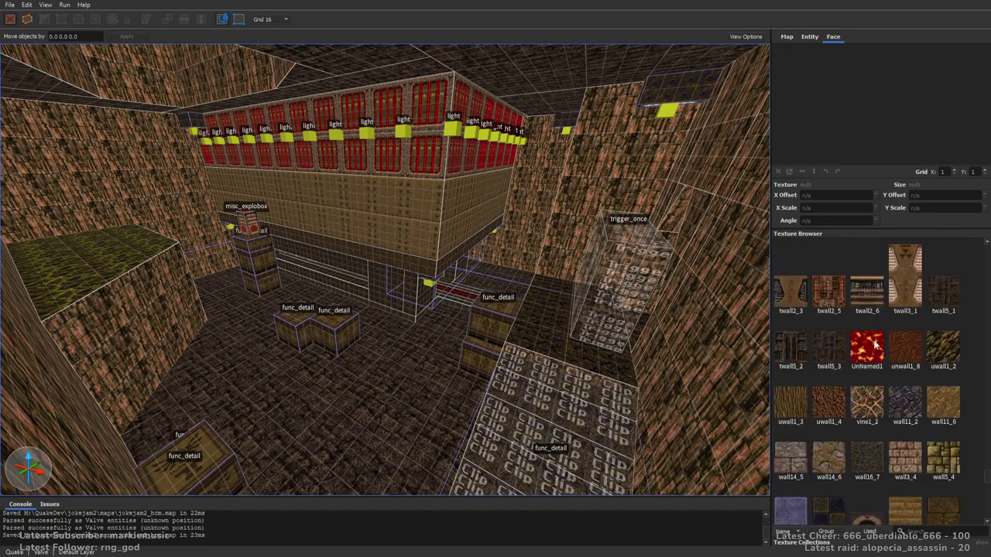
{"action": "scroll", "coordinate": [875, 341], "scroll_direction": "down", "scroll_amount": 3}
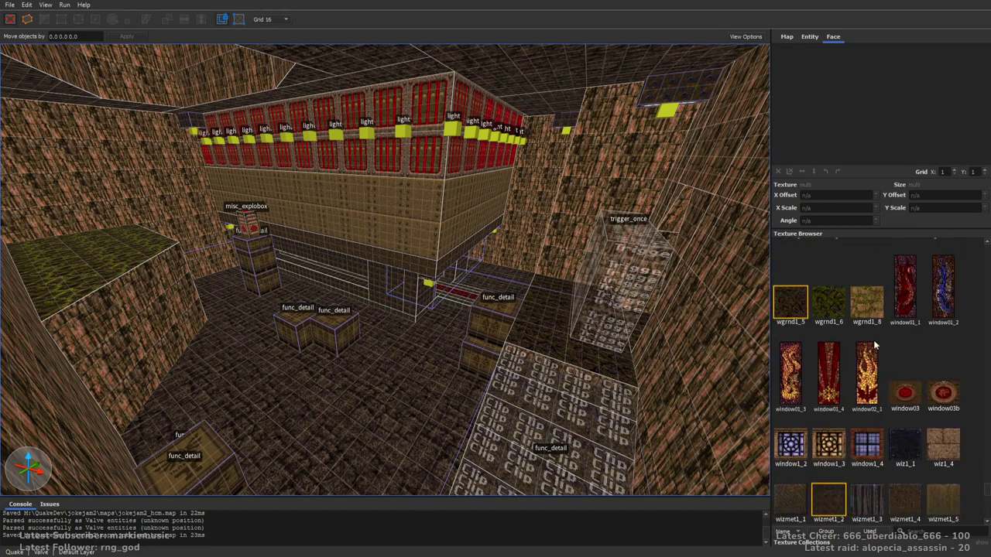
{"action": "scroll", "coordinate": [875, 346], "scroll_direction": "down", "scroll_amount": 8}
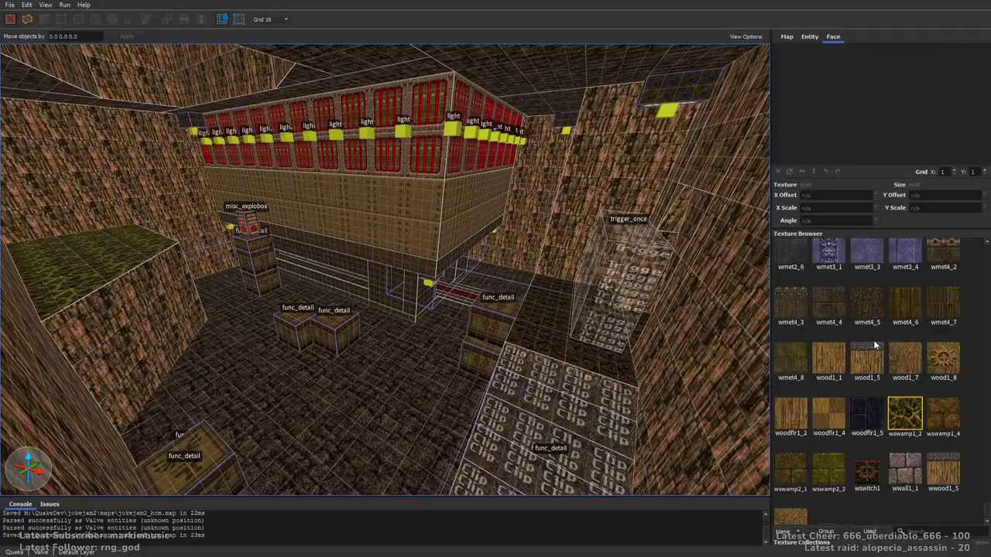
Examine the trap room with its row of trigger_relay entities, red floor strip and wall light fixtures
{"action": "key", "text": "w"}
{"action": "right_click_drag", "start_coordinate": [627, 309], "coordinate": [460, 261]}
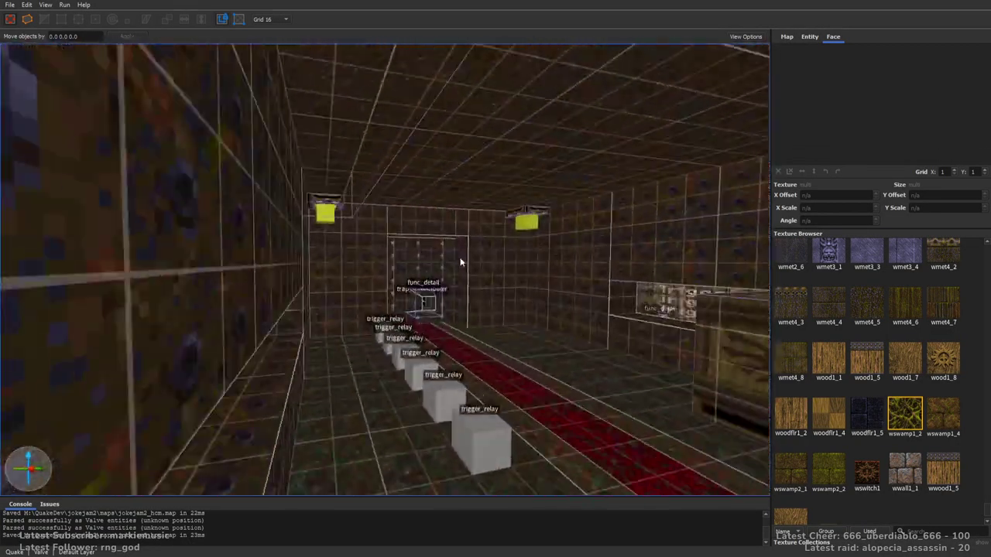
{"action": "key", "text": "w"}
{"action": "right_click_drag", "start_coordinate": [315, 304], "coordinate": [572, 341]}
Switch to Quake to playtest the map and inspect the ring of corpses and candles in the dark cave
{"action": "key", "text": "w"}
{"action": "key", "text": "w"}
{"action": "key", "text": "a"}
{"action": "key", "text": "w"}
{"action": "key", "text": "s"}
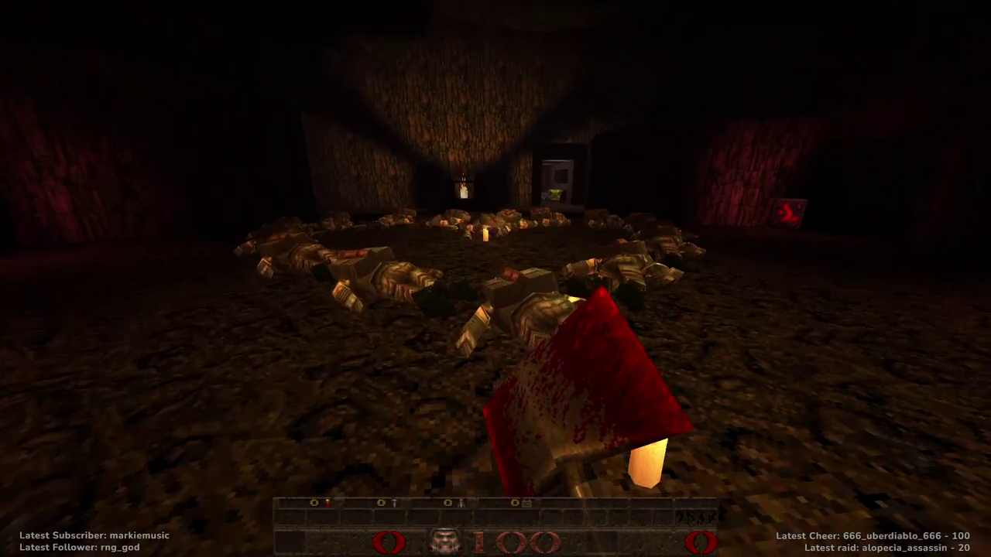
{"action": "key", "text": "w"}
{"action": "key", "text": "s"}
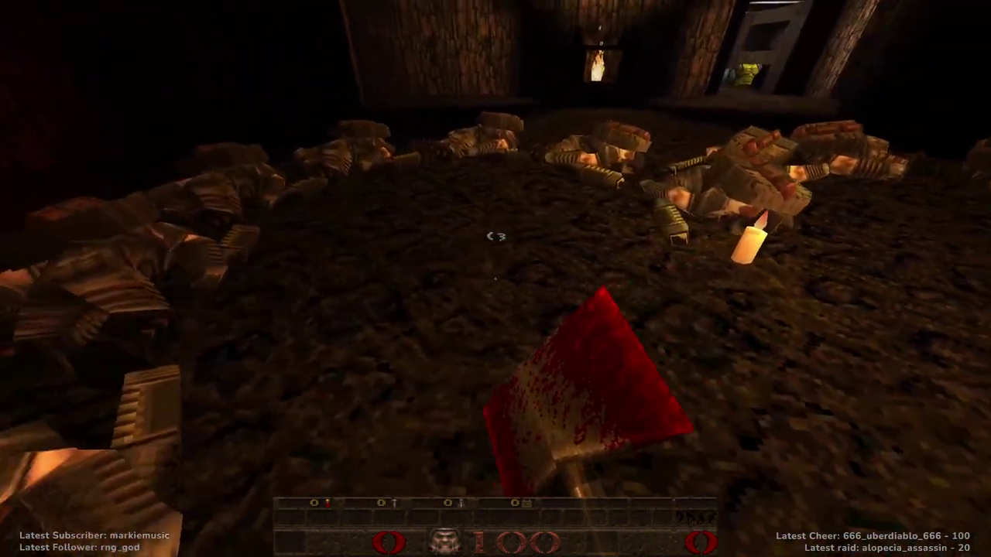
Collect the armor beyond the lit doorway and test the message trigger about the cursed stairs
{"action": "key", "text": "w"}
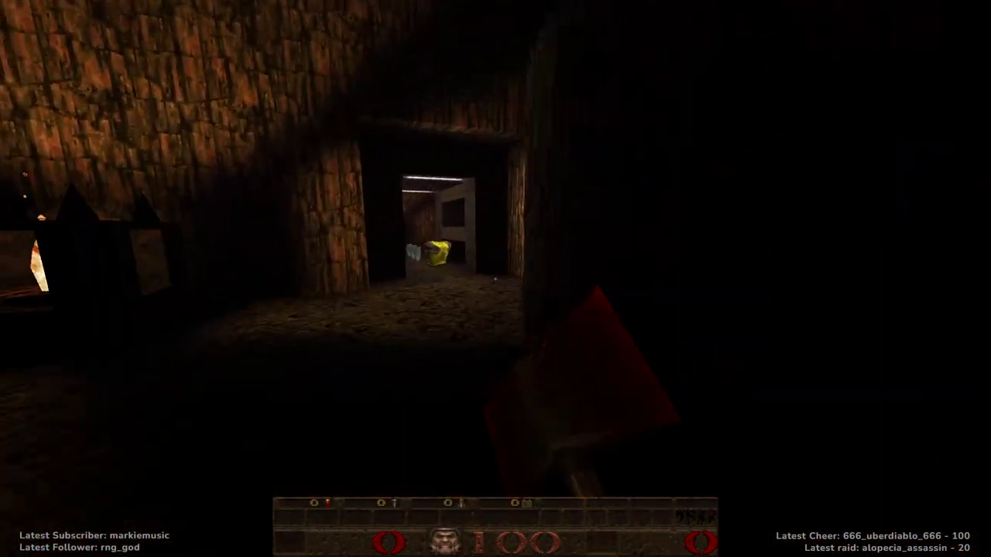
{"action": "key", "text": "w"}
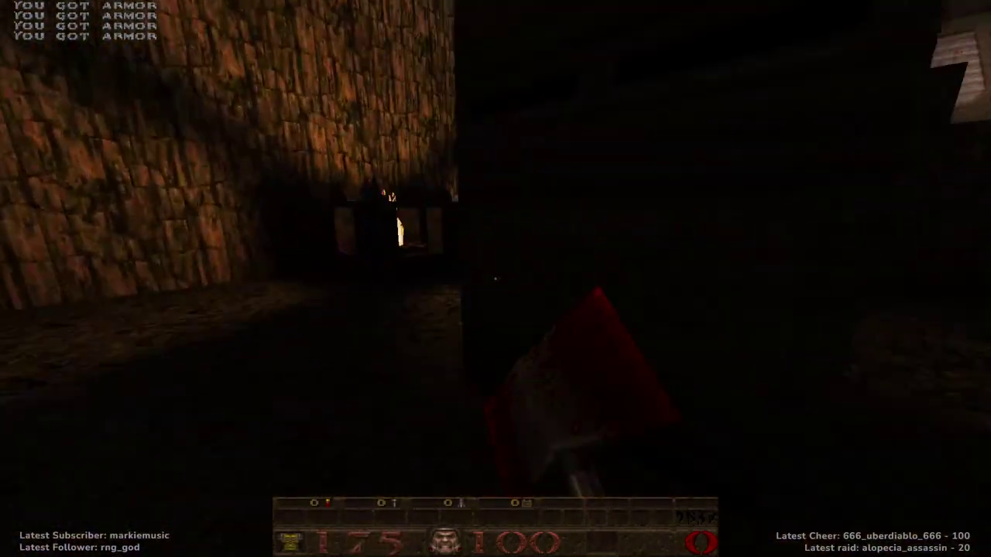
{"action": "key", "text": "w"}
{"action": "left_click", "coordinate": [495, 278]}
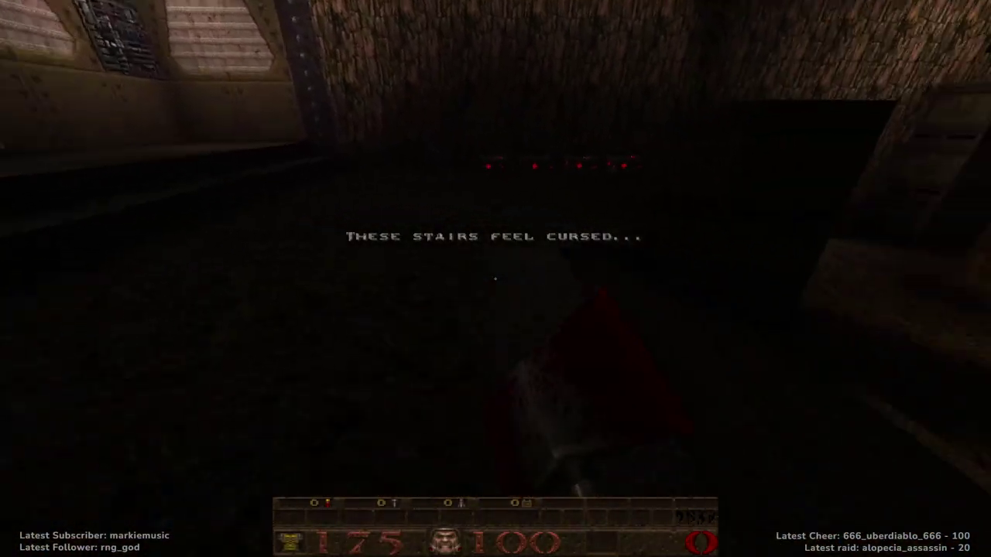
Check the metal-panelled room with the green armor, the row of health boxes and the crates in the cave
{"action": "key", "text": "w"}
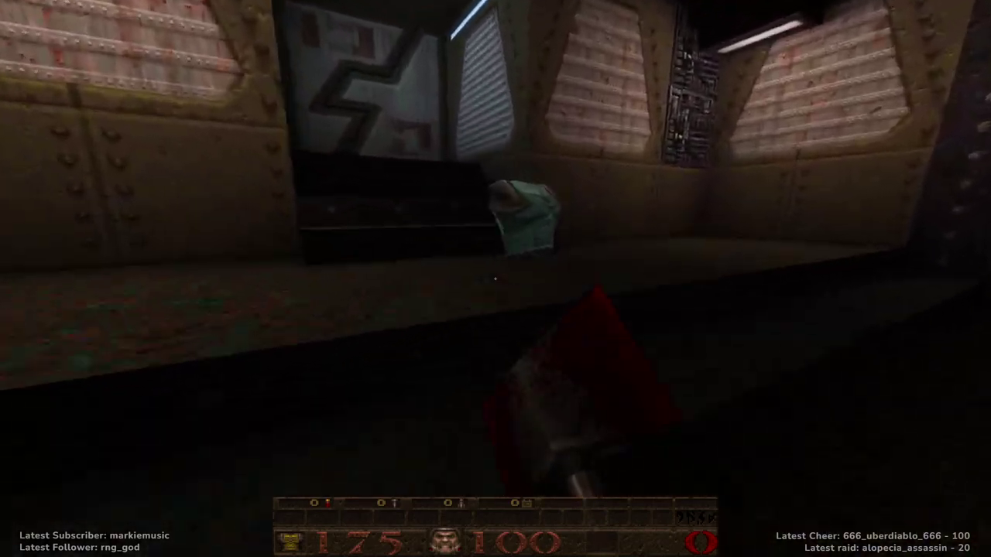
{"action": "key", "text": "w"}
{"action": "key", "text": "w"}
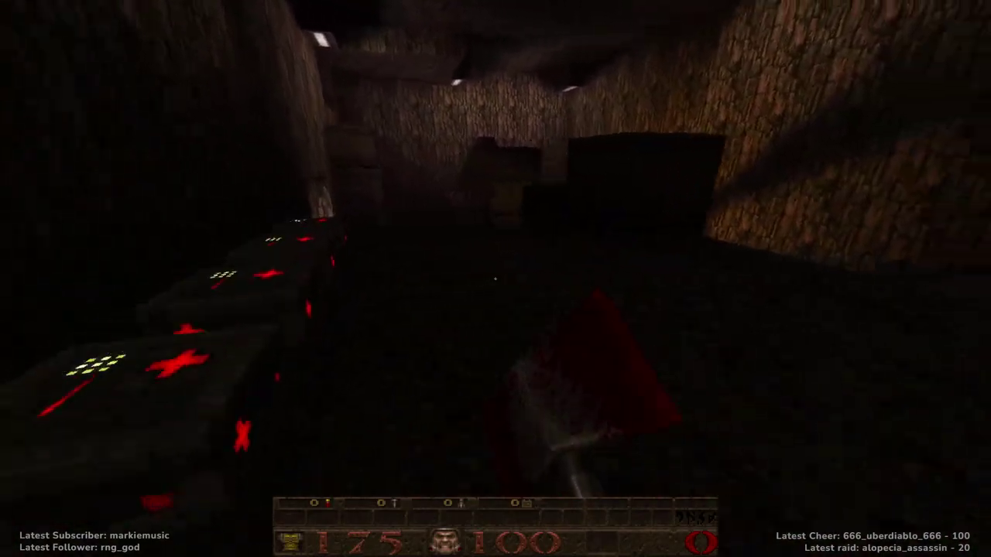
{"action": "key", "text": "w"}
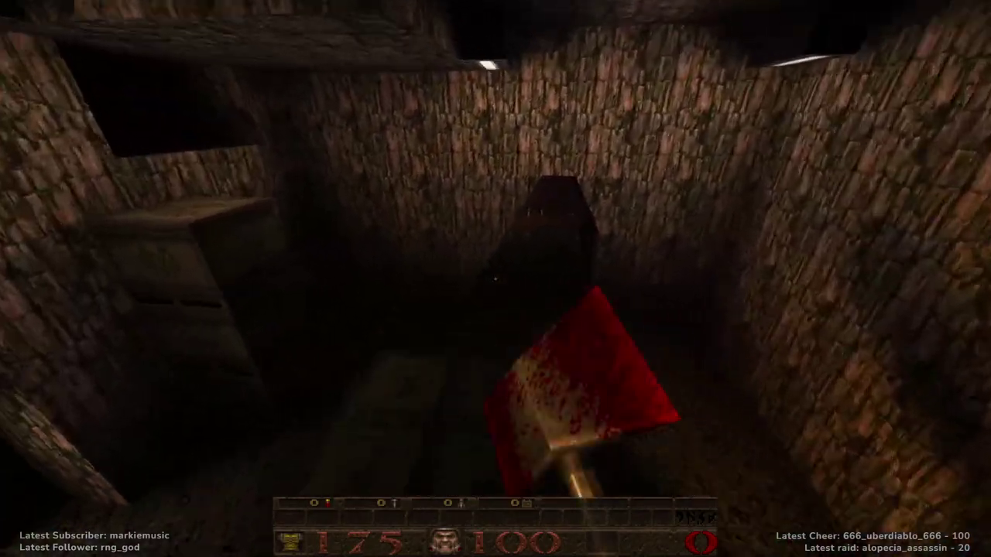
Jump up to the candlelit nook, test its message trigger and strike the surrounding wall with the axe
{"action": "key", "text": "space"}
{"action": "key", "text": "w"}
{"action": "left_click", "coordinate": [495, 279]}
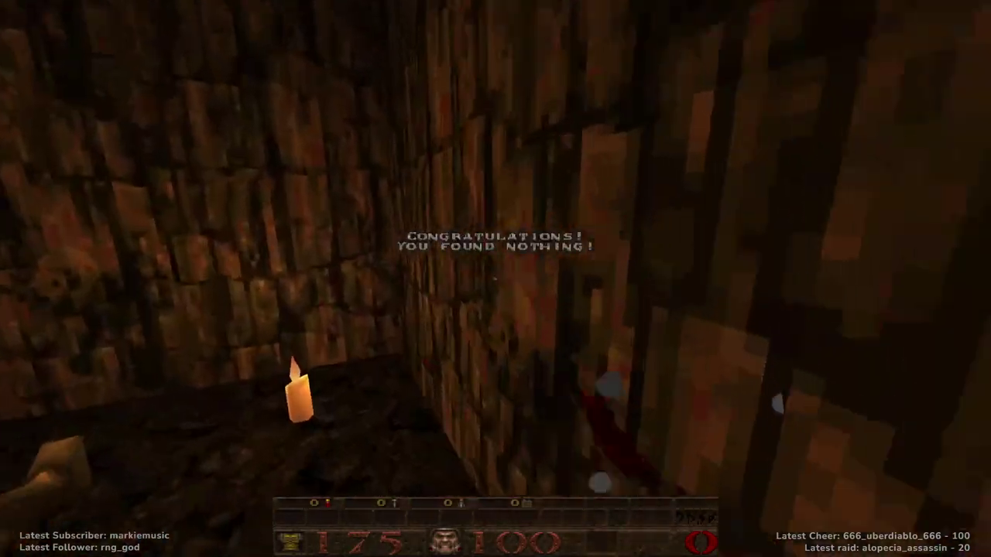
{"action": "left_click", "coordinate": [496, 278]}
{"action": "left_click", "coordinate": [495, 278]}
{"action": "key", "text": "w"}
{"action": "left_click", "coordinate": [496, 279]}
Test the message triggers in the armor shard cave's corner and at the approach to the self-damage trap
{"action": "key", "text": "w"}
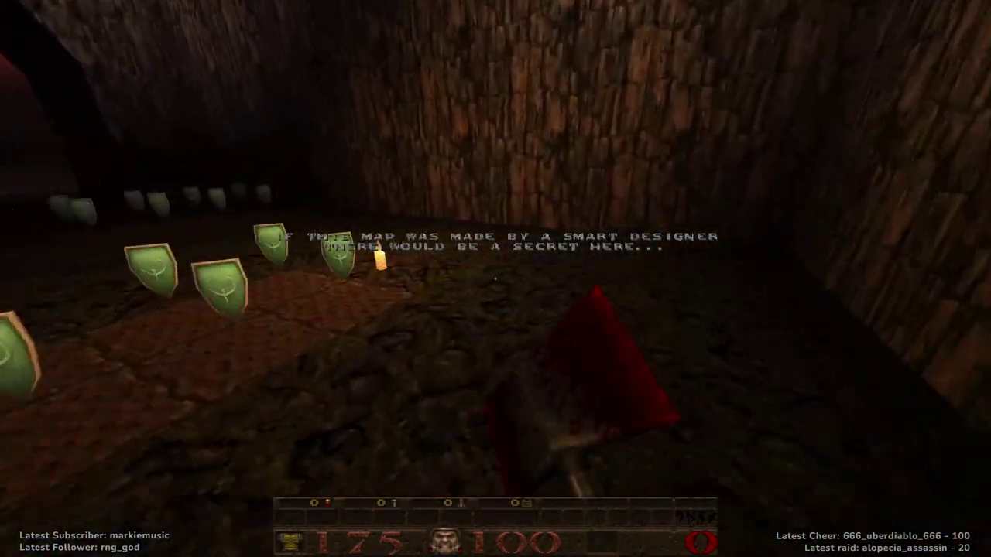
{"action": "key", "text": "w"}
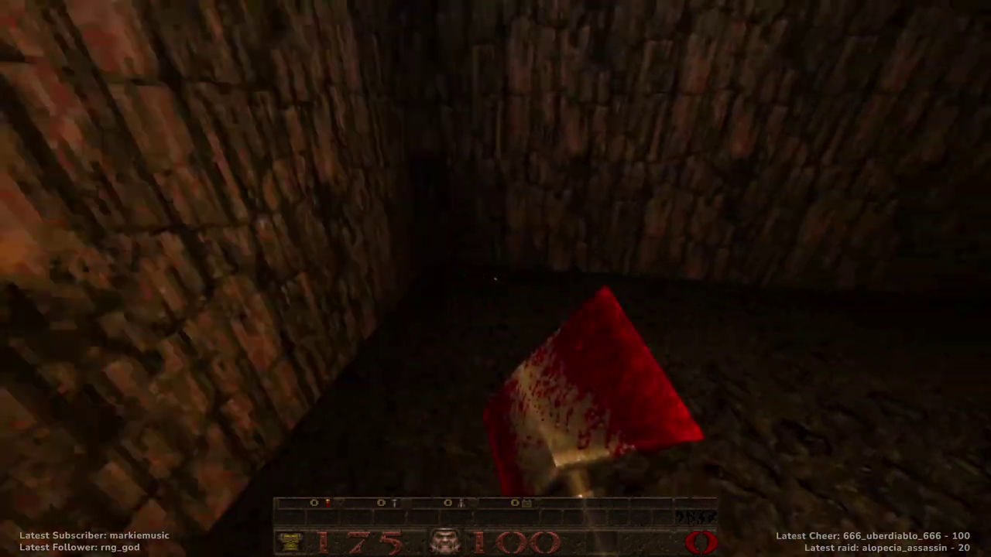
{"action": "key", "text": "w"}
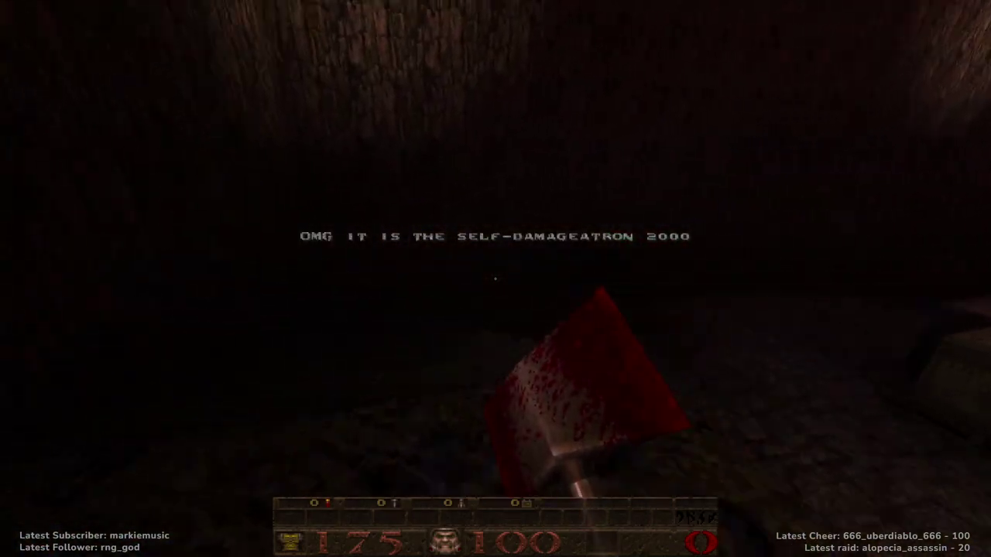
{"action": "key", "text": "a"}
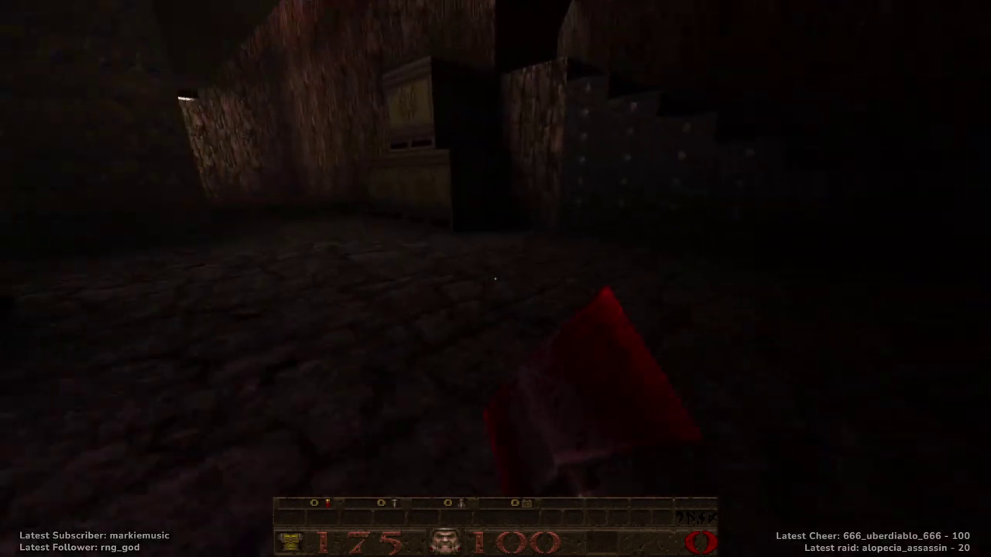
Test the message trigger at the crate holding the half-buried grunt and hit the grunt with the axe
{"action": "key", "text": "w"}
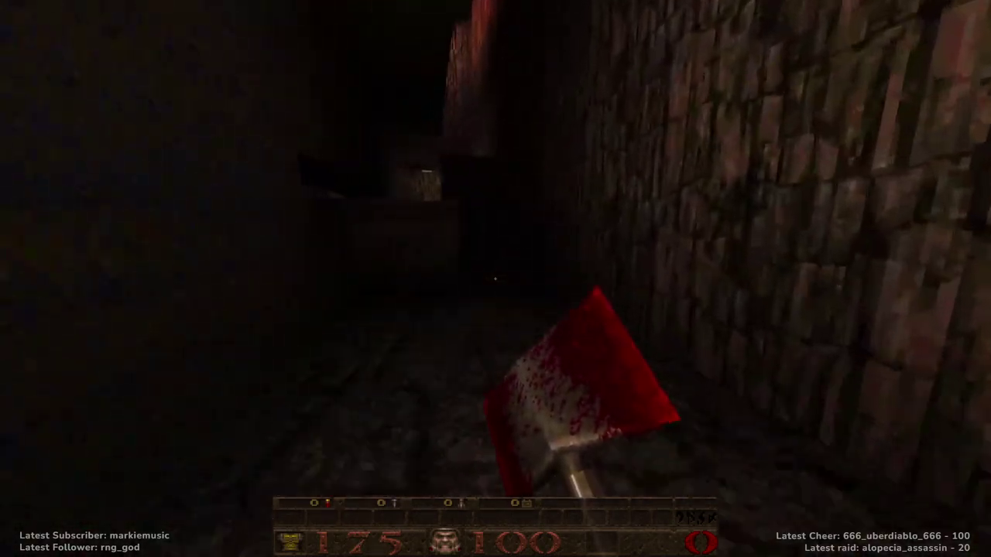
{"action": "key", "text": "w"}
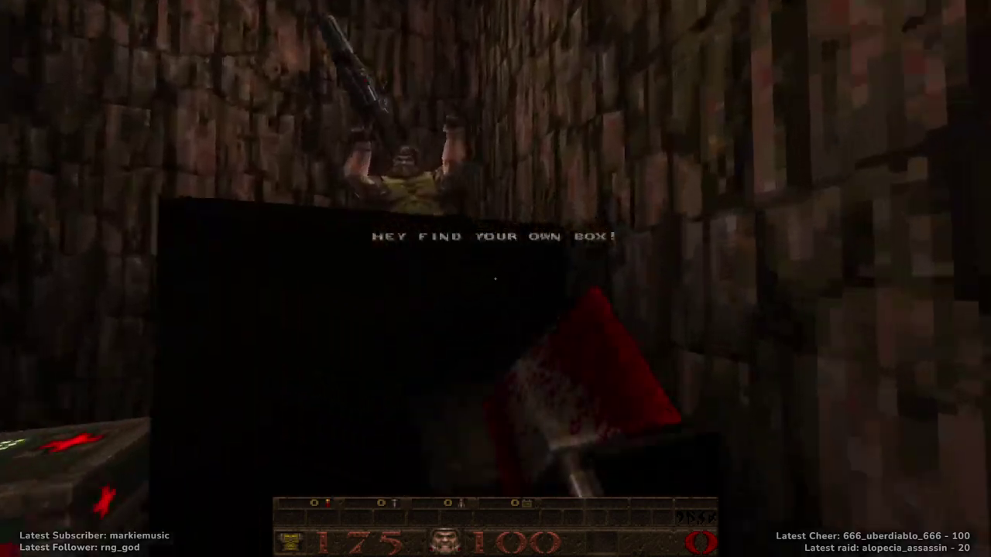
{"action": "key", "text": "space"}
{"action": "left_click", "coordinate": [496, 279]}
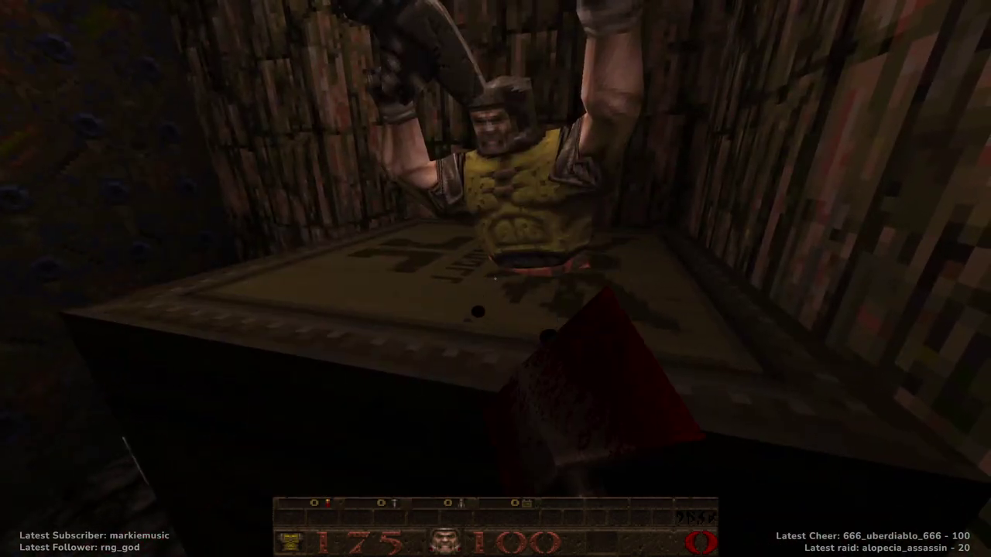
{"action": "key", "text": "w"}
{"action": "left_click", "coordinate": [495, 278]}
{"action": "key", "text": "w"}
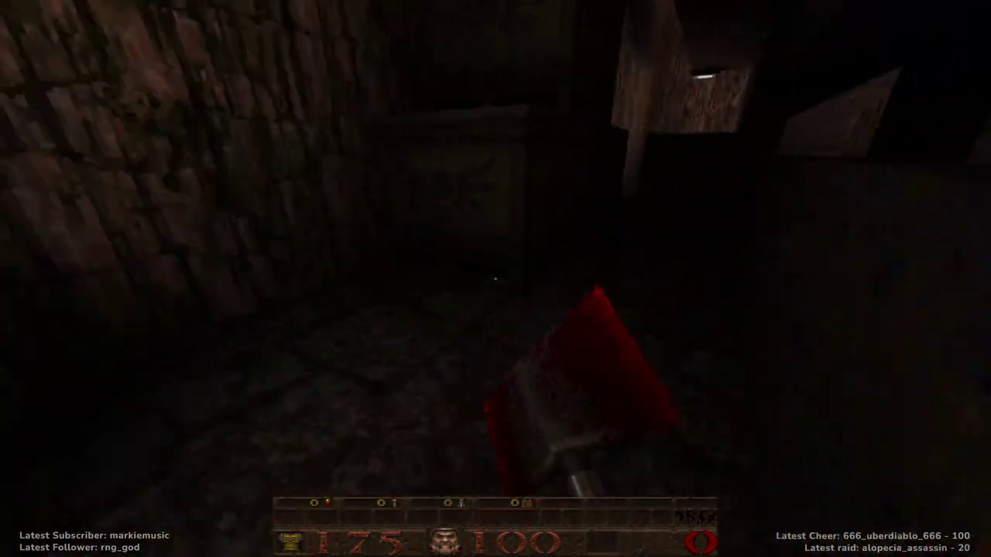
Activate the nail shooter with its wall button and stand on the red floor strip to test the trap's damage
{"action": "key", "text": "w"}
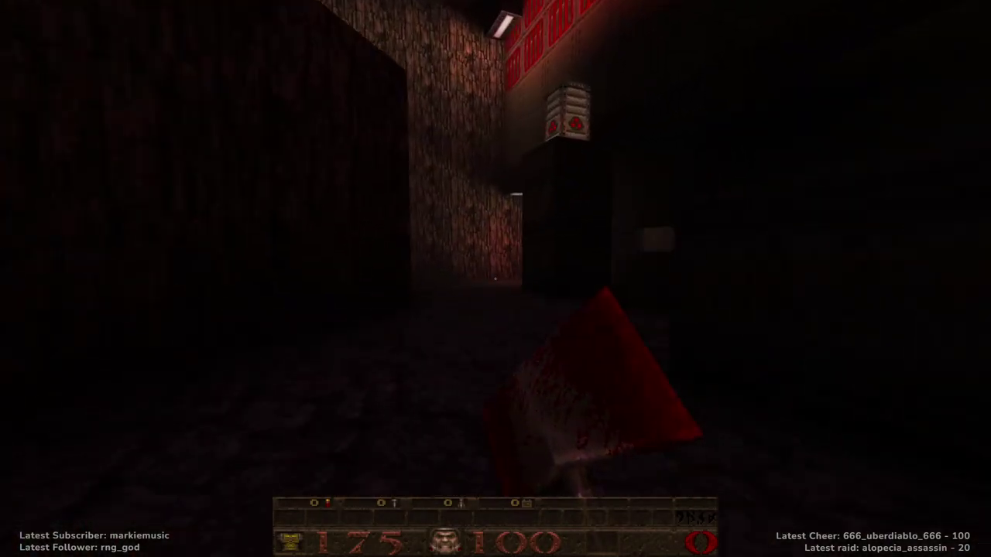
{"action": "key", "text": "w"}
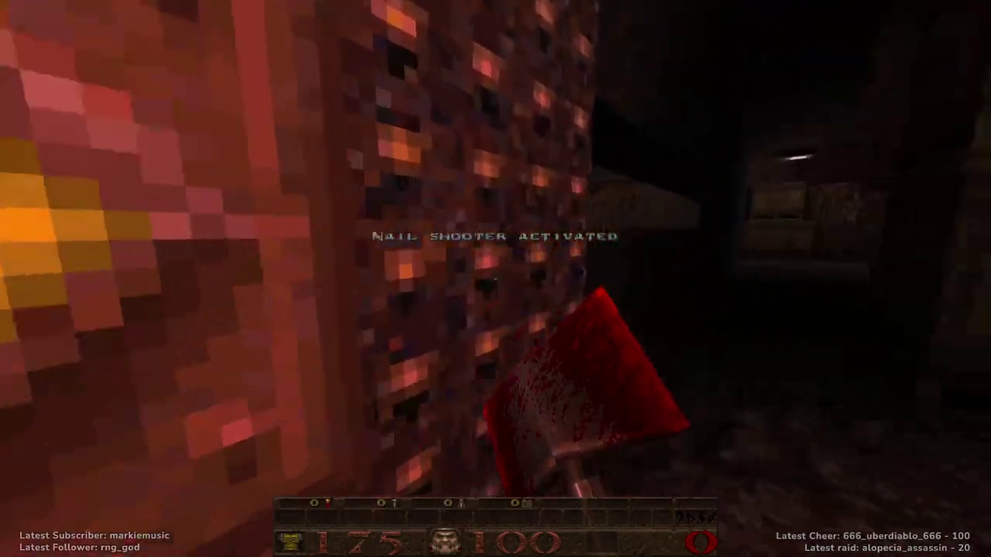
{"action": "key", "text": "w"}
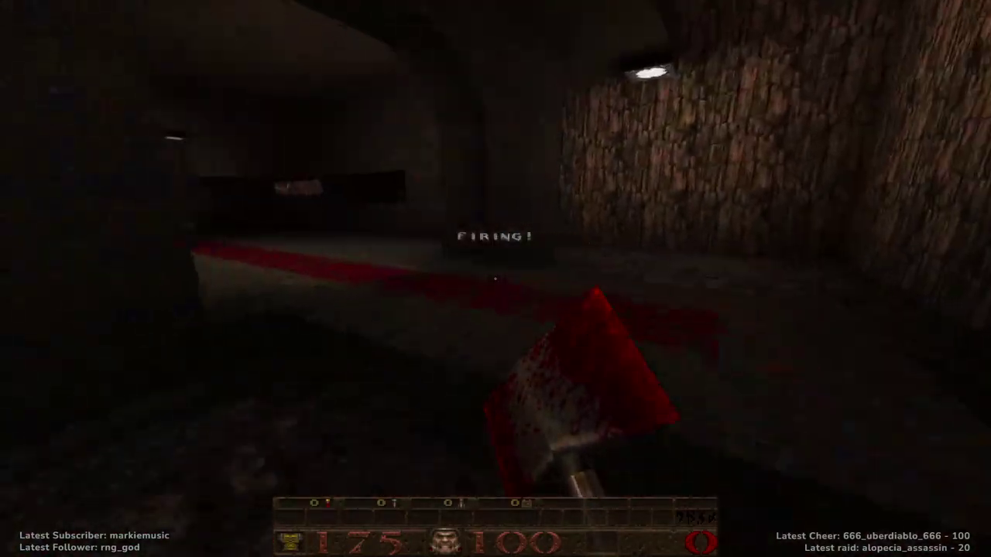
{"action": "key", "text": "w"}
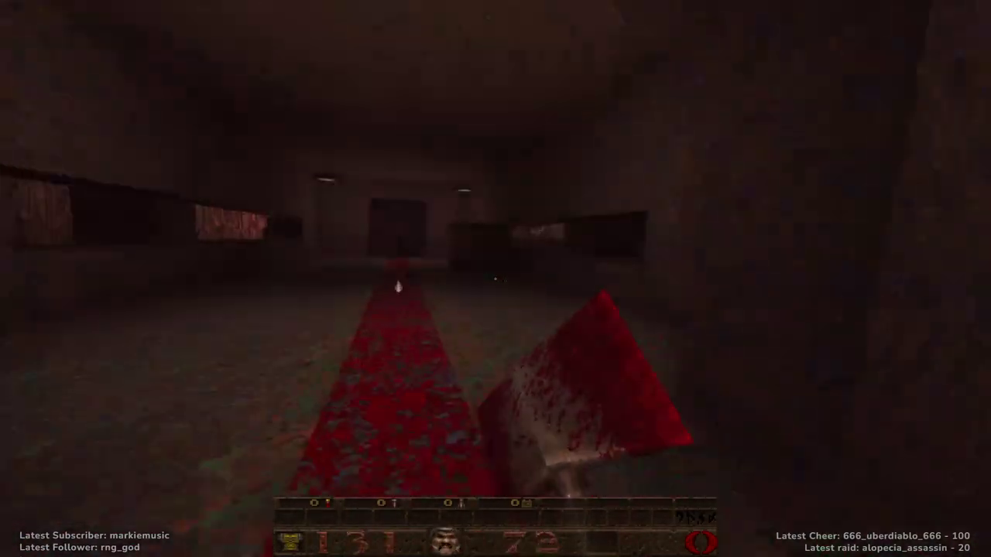
{"action": "key", "text": "s"}
{"action": "key", "text": "a"}
{"action": "key", "text": "w"}
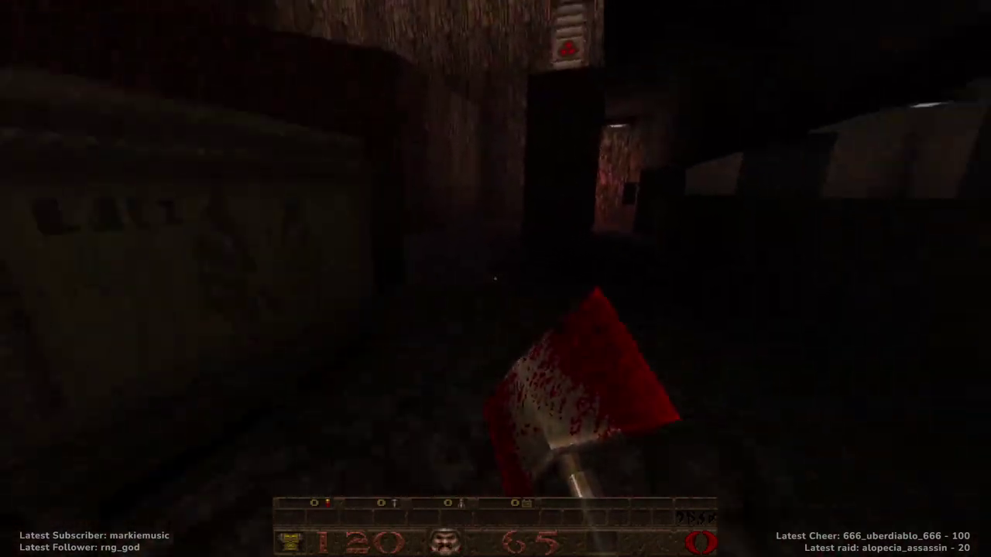
Retest the nail shooter twice more, returning from its button to the doorway at the end of the red strip
{"action": "key", "text": "w"}
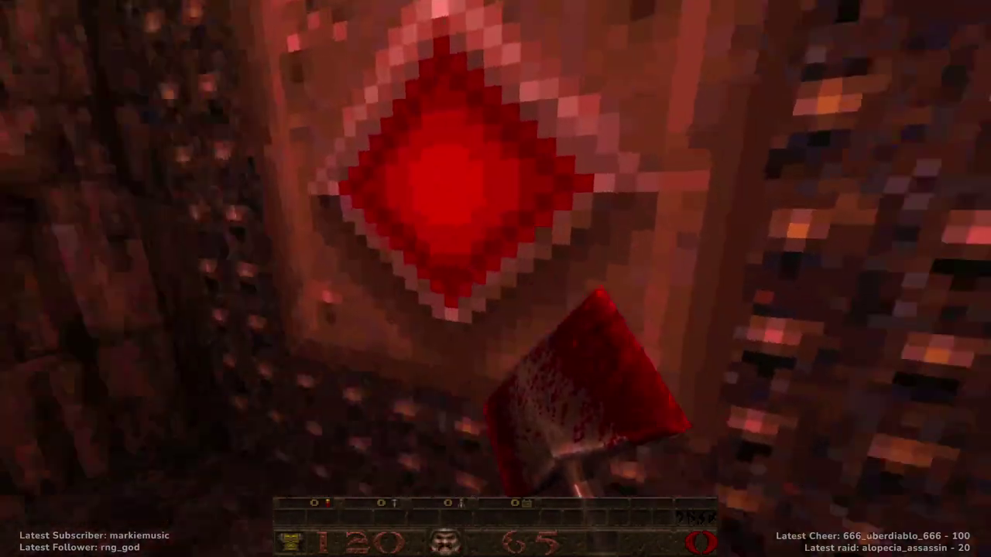
{"action": "key", "text": "w"}
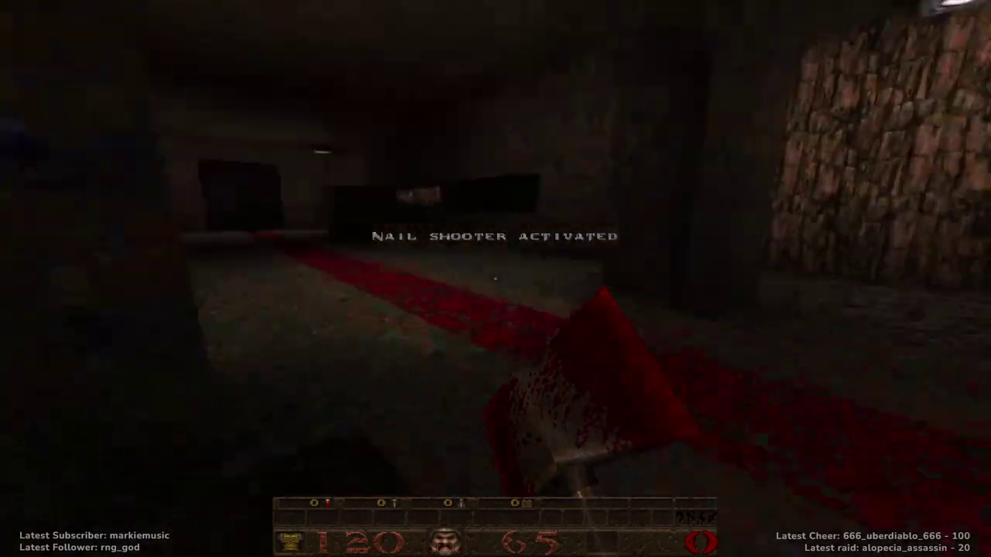
{"action": "key", "text": "d"}
{"action": "key", "text": "s"}
{"action": "key", "text": "s"}
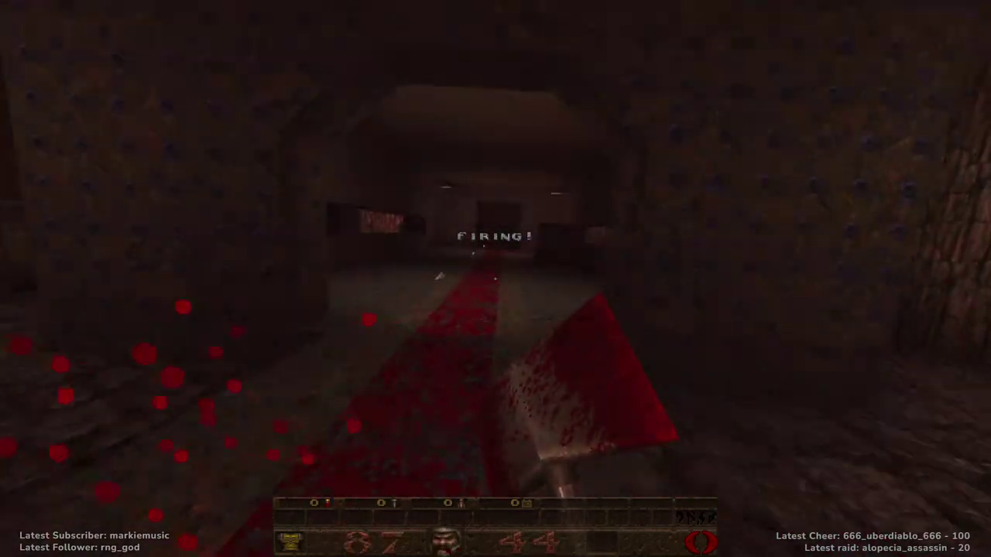
{"action": "key", "text": "d"}
{"action": "key", "text": "w"}
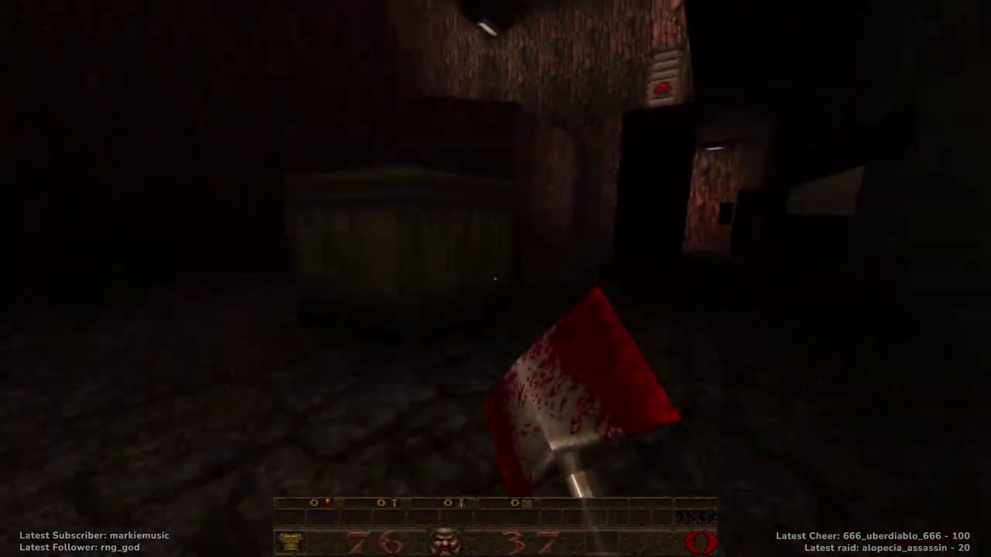
{"action": "key", "text": "w"}
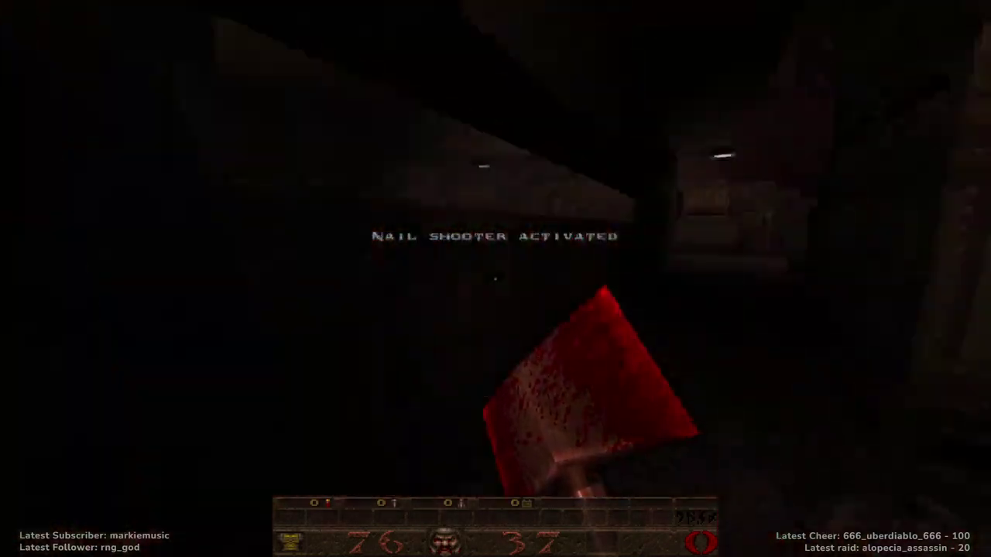
{"action": "key", "text": "w"}
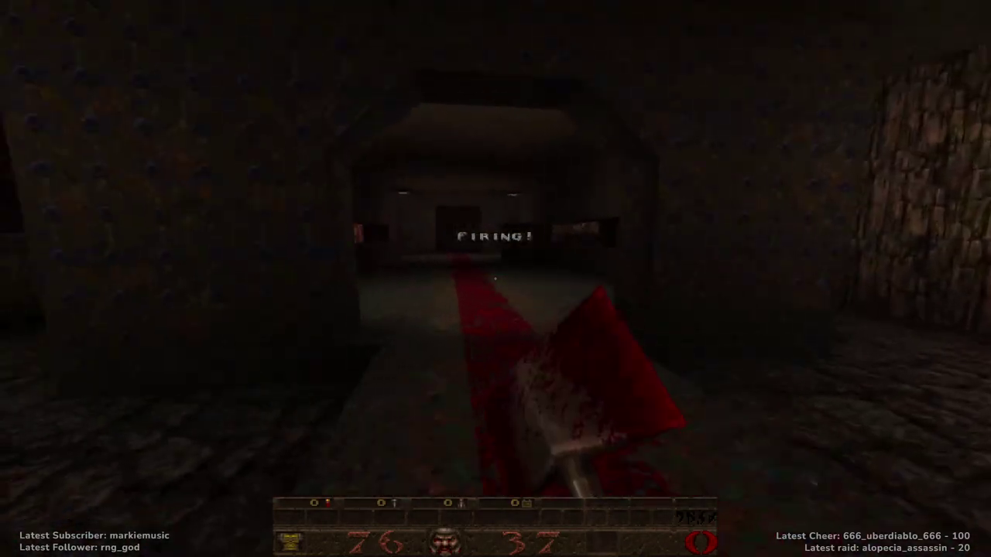
{"action": "key", "text": "w"}
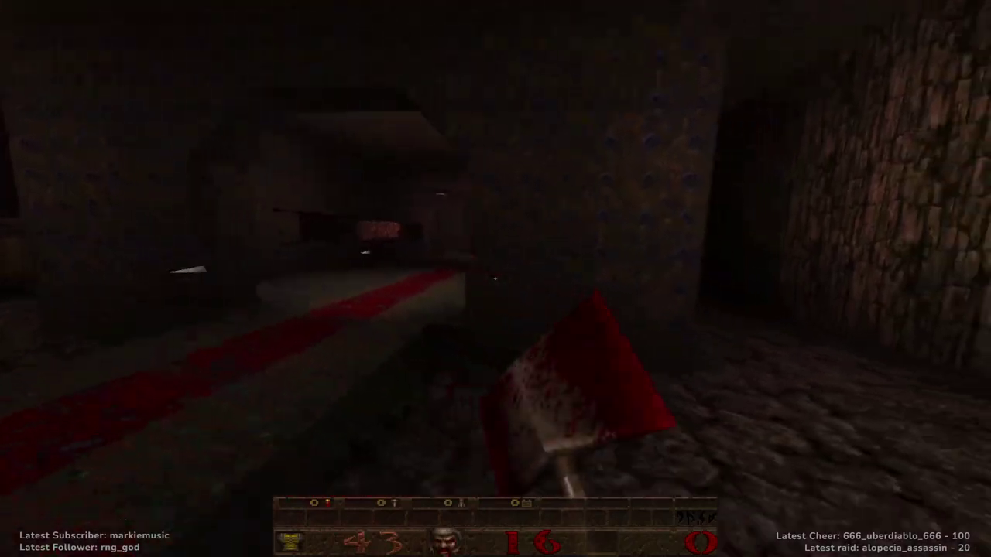
Pick up the health box beside the grunt's crate and check the red window lighting and ceiling fixtures around the hall
{"action": "key", "text": "w"}
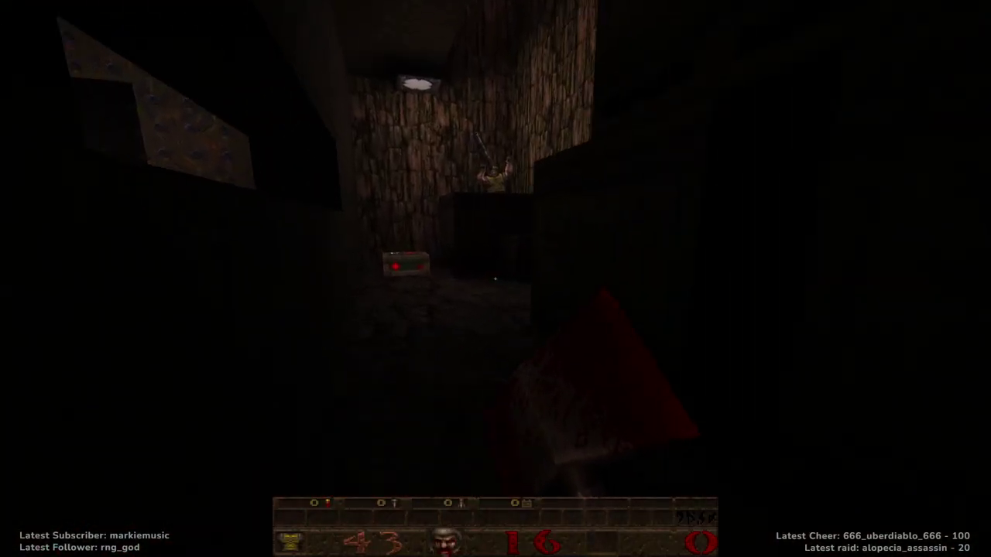
{"action": "key", "text": "w"}
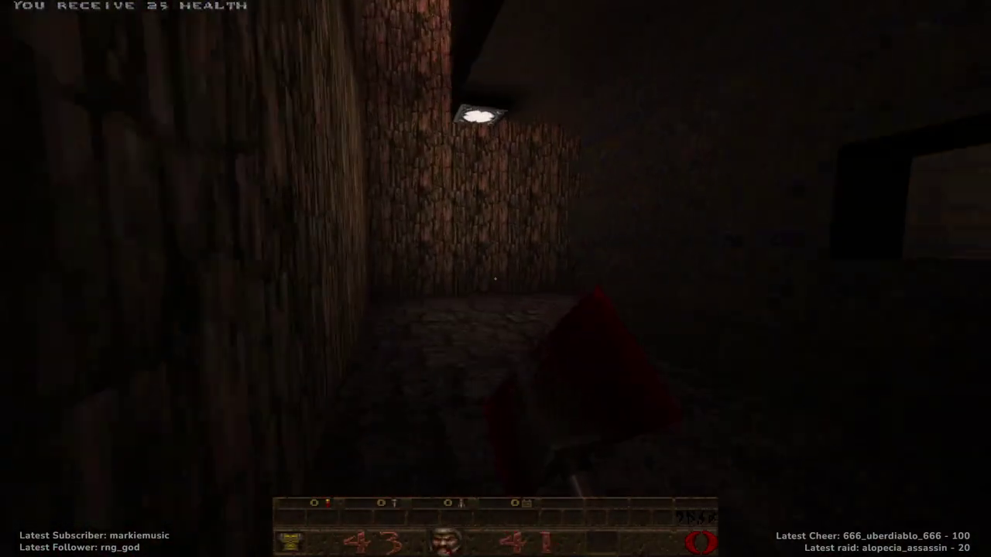
{"action": "key", "text": "w"}
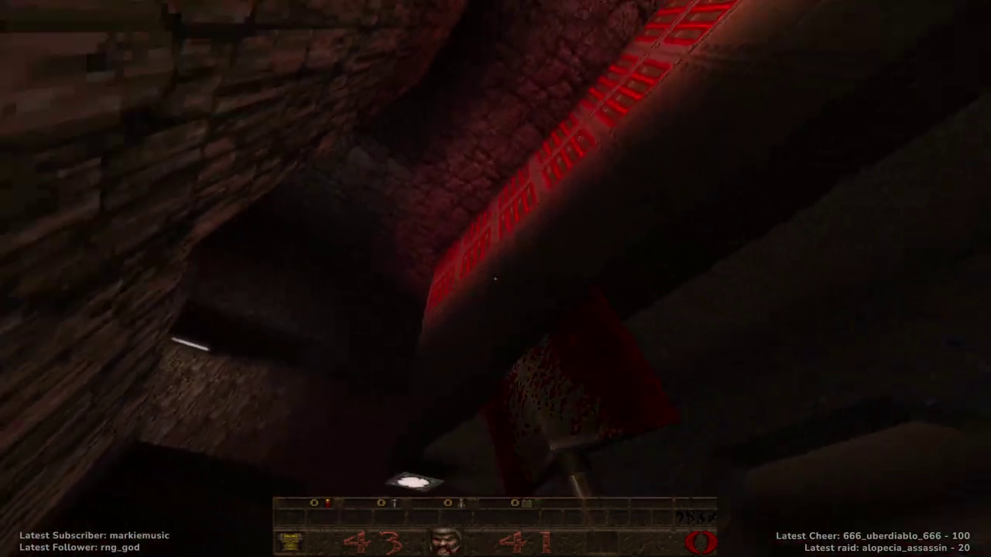
{"action": "key", "text": "w"}
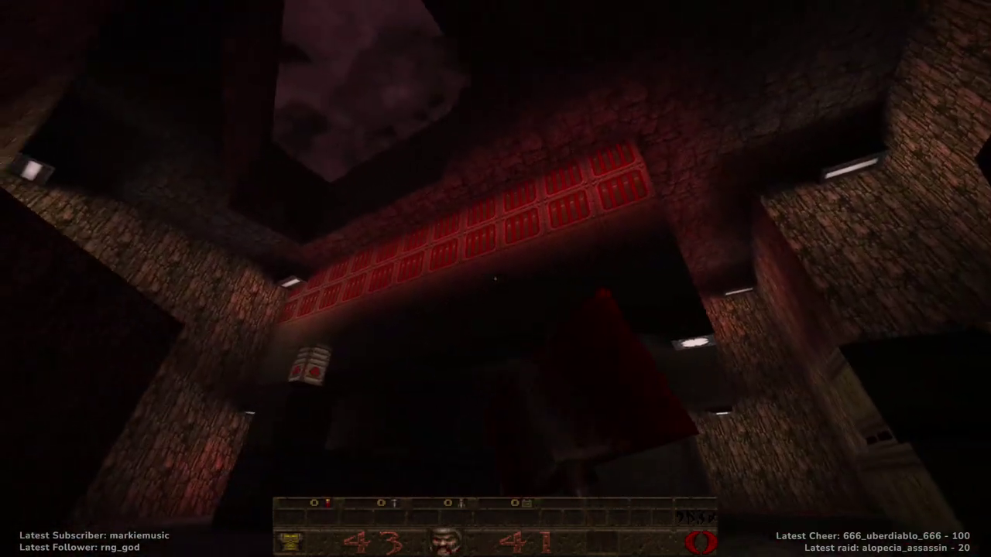
{"action": "key", "text": "d"}
{"action": "key", "text": "w"}
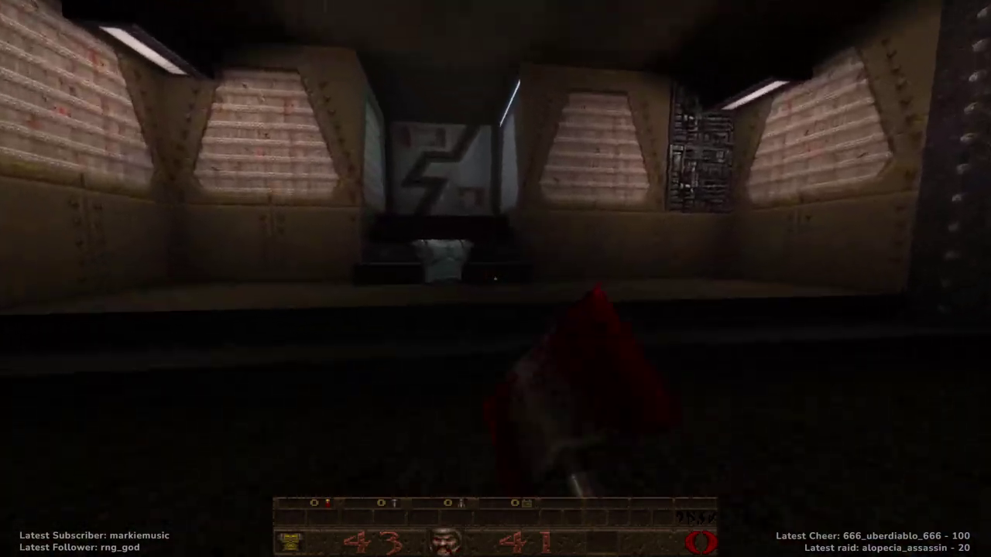
Collect the armor and health boxes in the cave, then climb the stairs and pick up the shotgun
{"action": "key", "text": "w"}
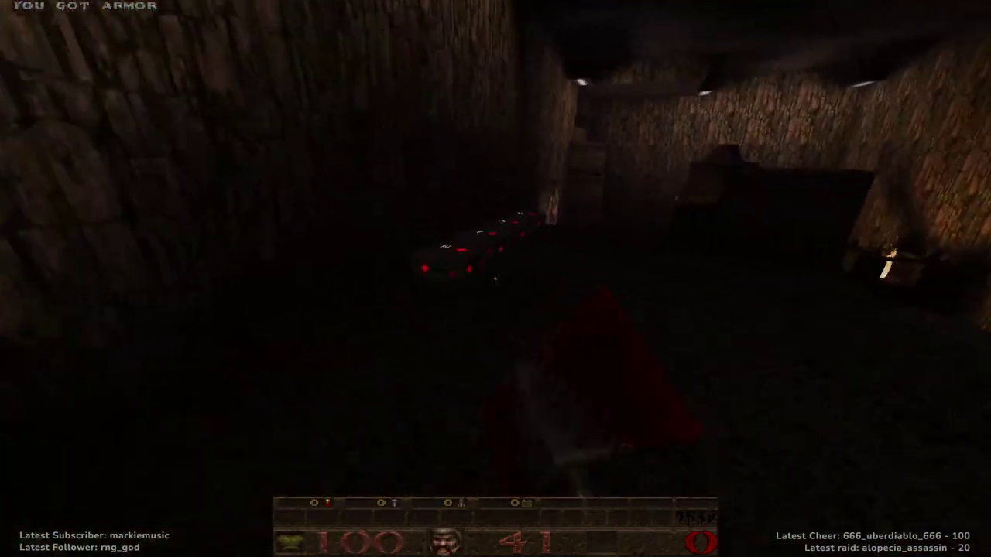
{"action": "key", "text": "w"}
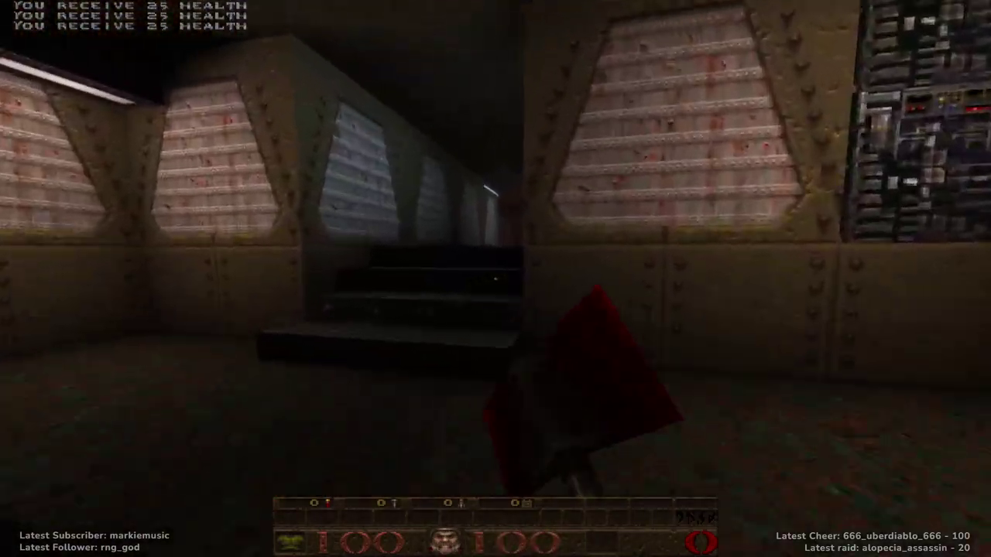
{"action": "key", "text": "w"}
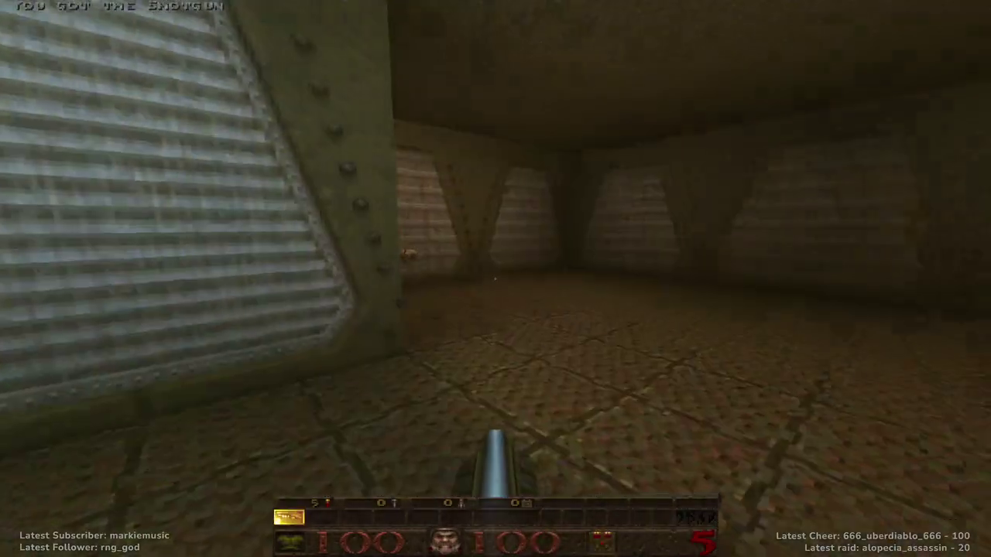
Shoot the grunts in the metal-panelled room past the shotgun and collect their dropped shells
{"action": "left_click", "coordinate": [495, 279]}
{"action": "left_click", "coordinate": [496, 279]}
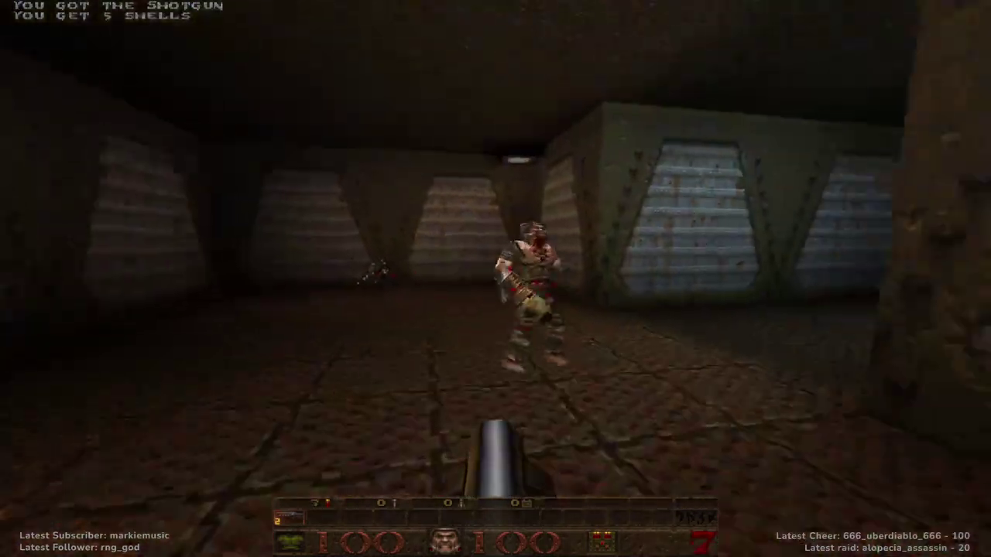
{"action": "key", "text": "w"}
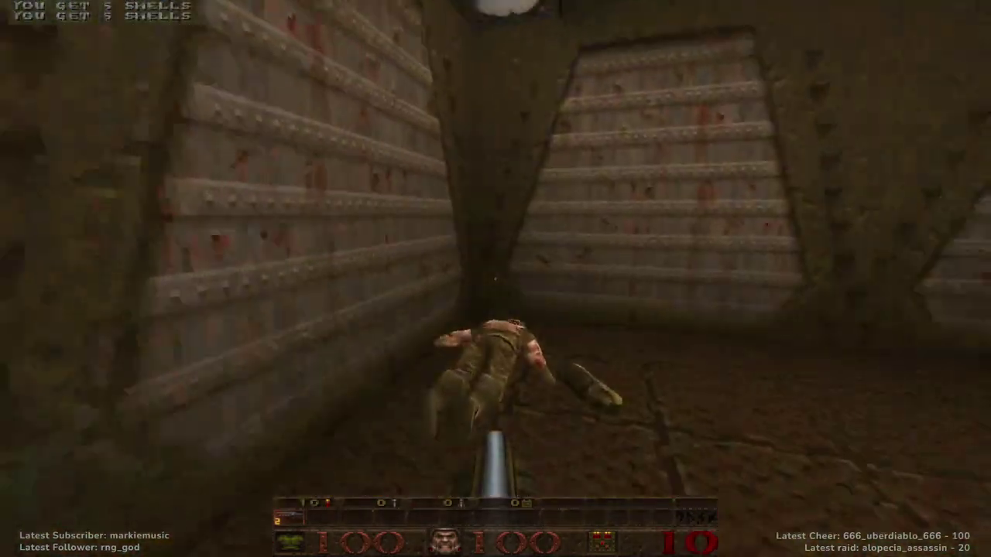
{"action": "key", "text": "Tab"}
{"action": "key", "text": "w"}
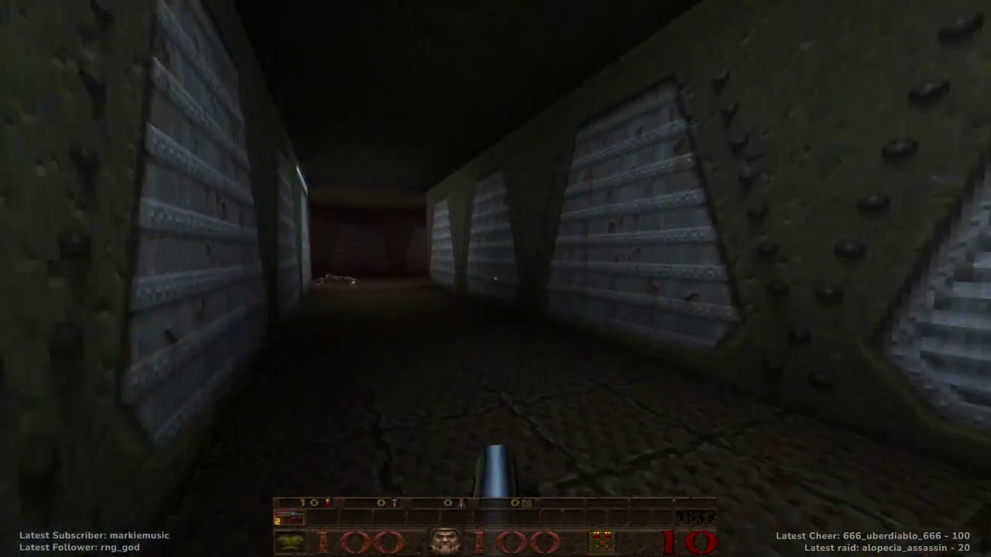
Return to the cave and check the crates, the candle-lit corpse alcove and the lighting from the ledges
{"action": "key", "text": "w"}
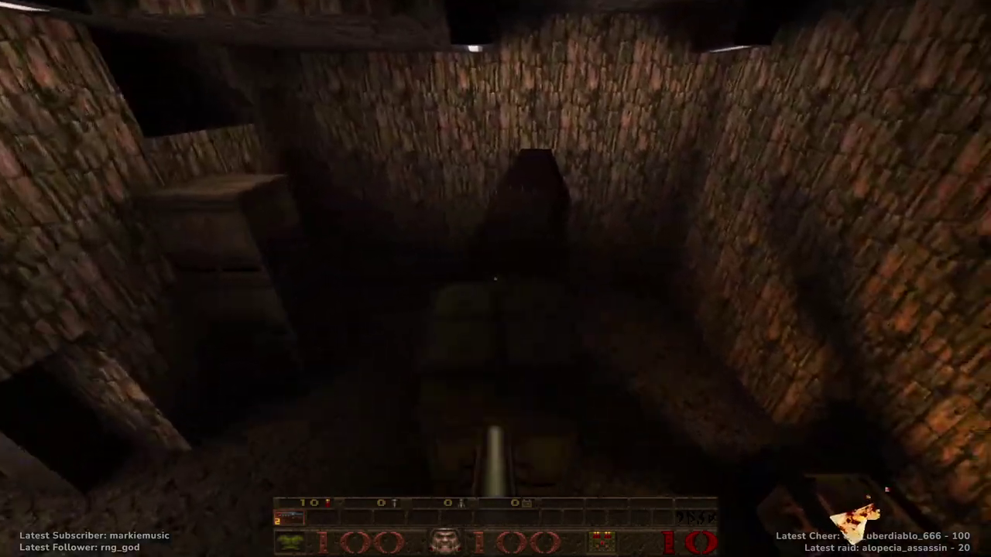
{"action": "key", "text": "w"}
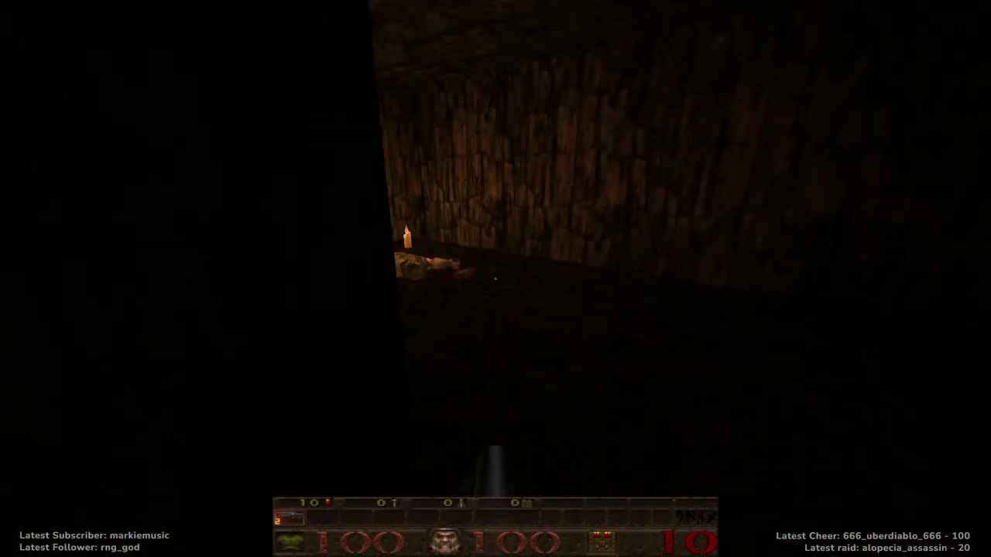
{"action": "key", "text": "w"}
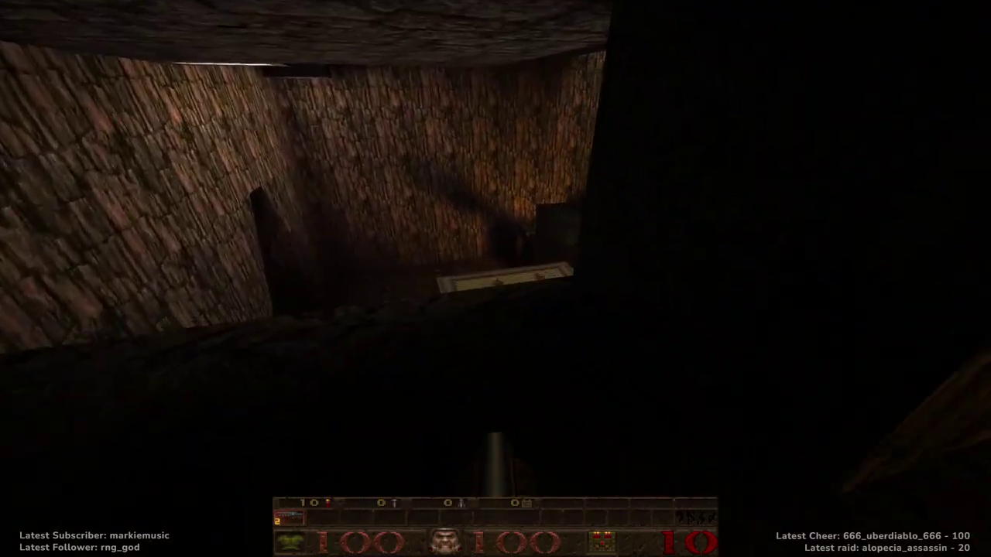
{"action": "key", "text": "w"}
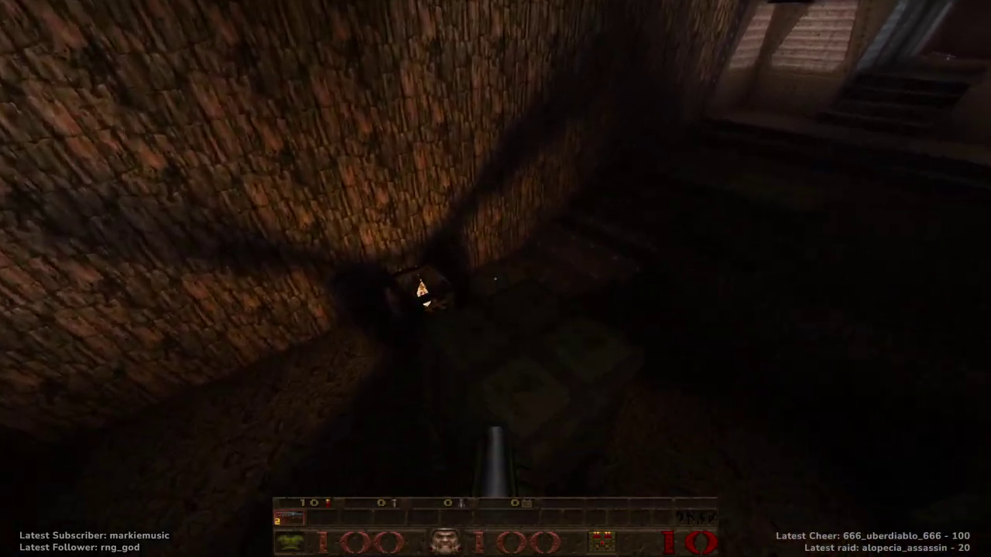
{"action": "key", "text": "w"}
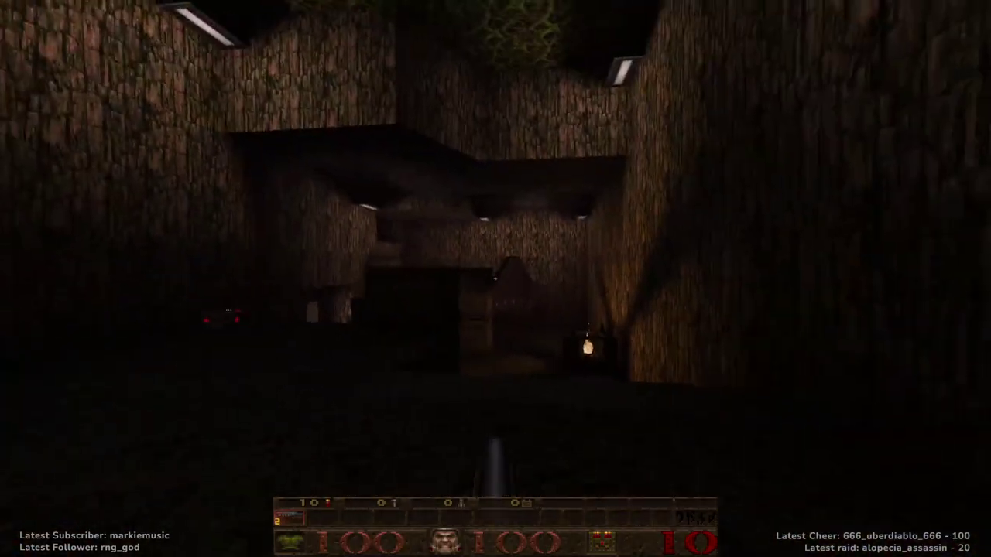
Go through the archway into the candle-lit room of armor shards and pick up some of them
{"action": "key", "text": "w"}
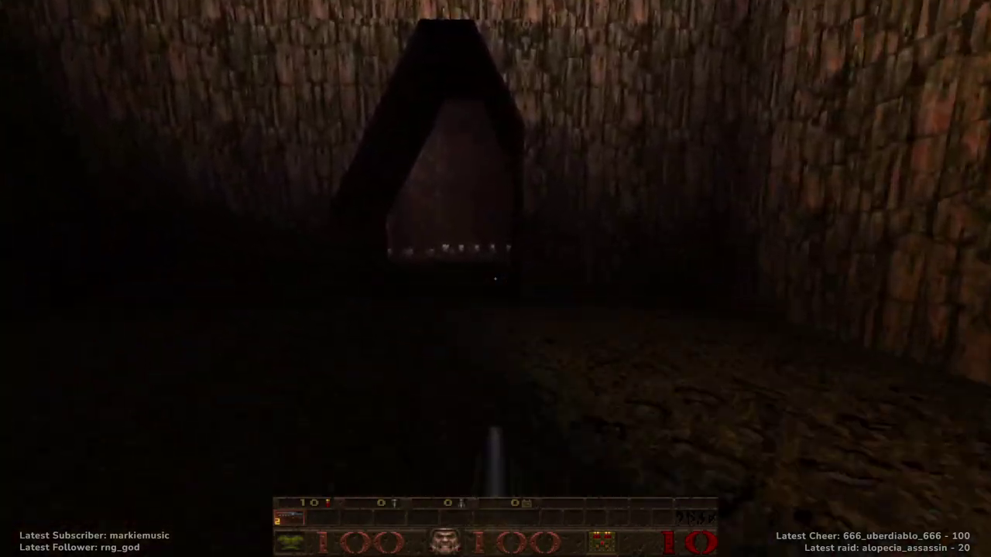
{"action": "key", "text": "w"}
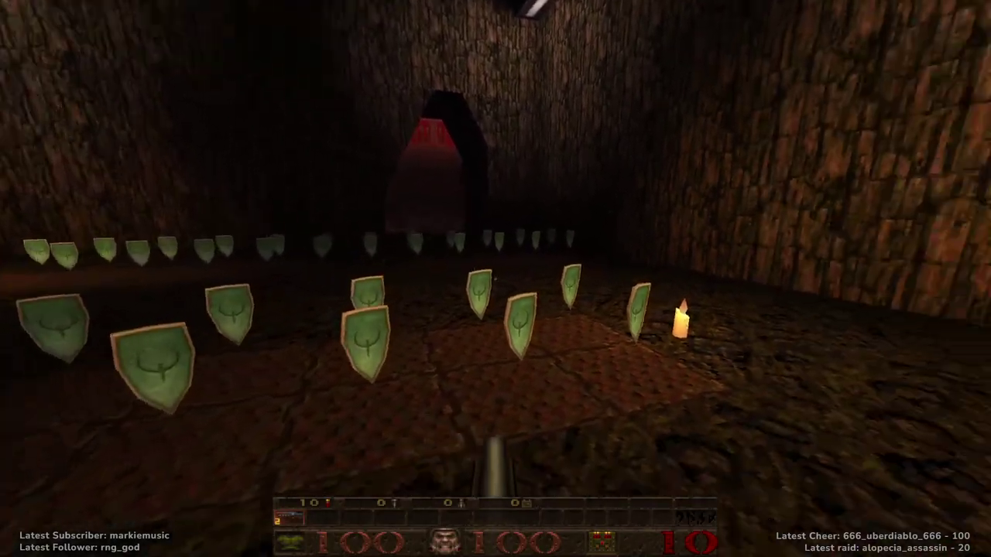
{"action": "key", "text": "w"}
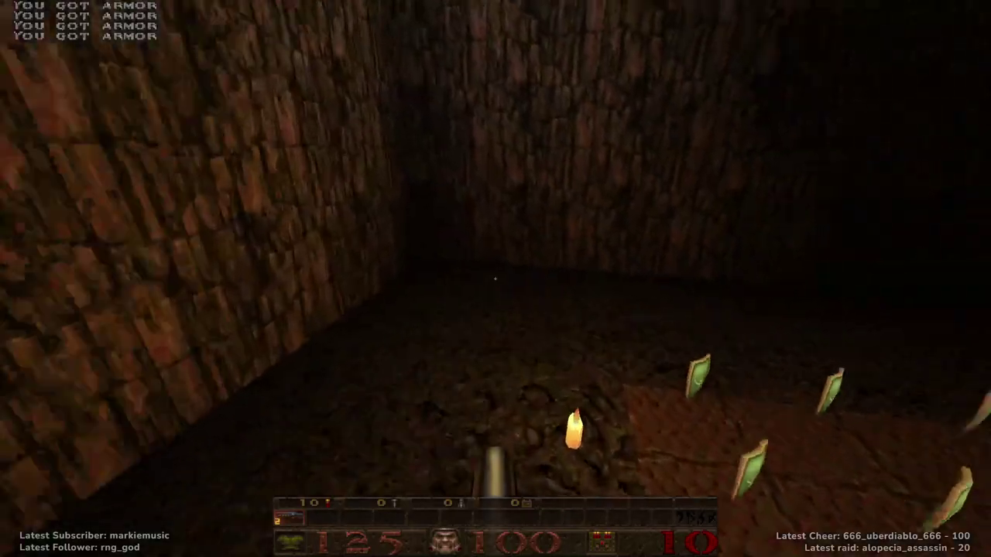
{"action": "key", "text": "w"}
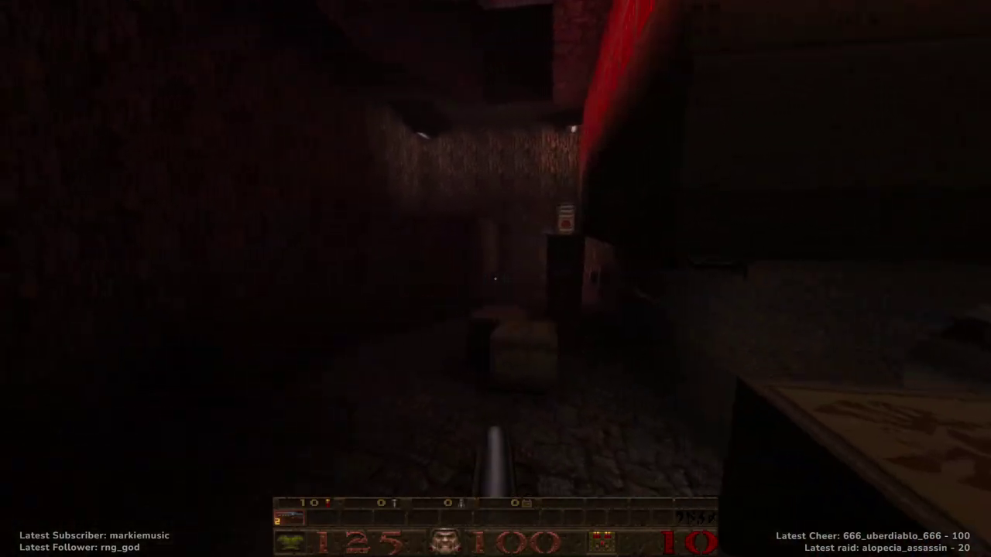
Fire a test shot in the red-window hall and inspect its crates, ceiling lights and skylight
{"action": "left_click", "coordinate": [496, 278]}
{"action": "key", "text": "w"}
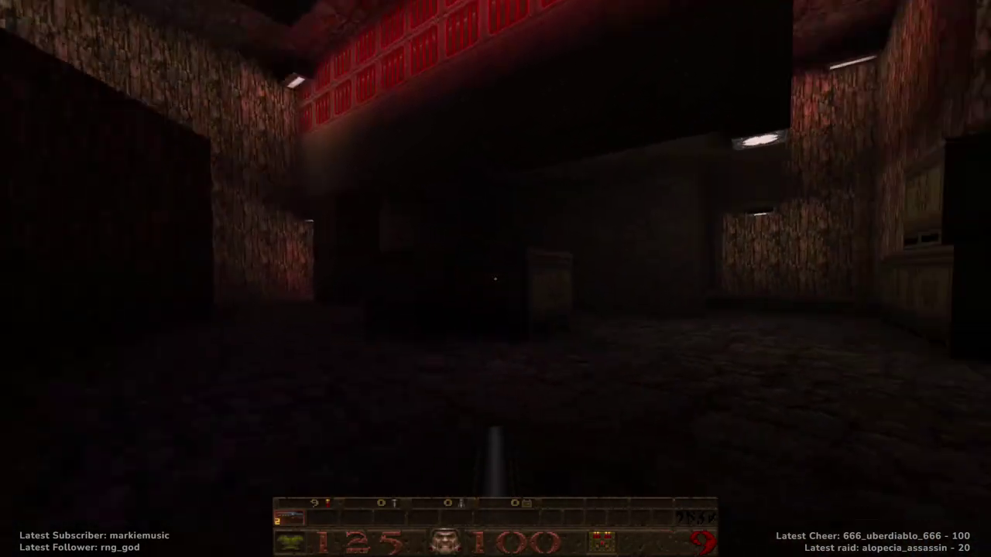
{"action": "key", "text": "w"}
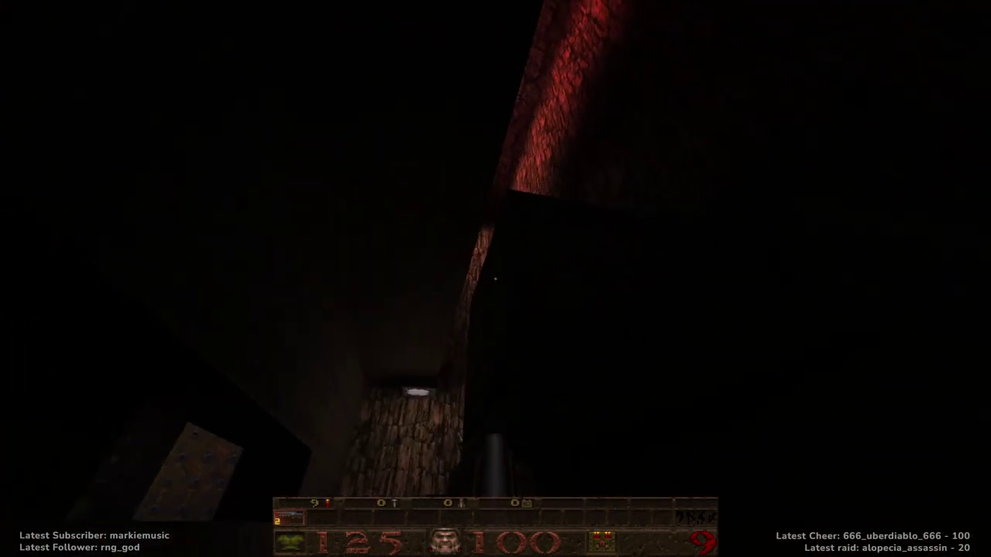
{"action": "key", "text": "w"}
{"action": "key", "text": "w"}
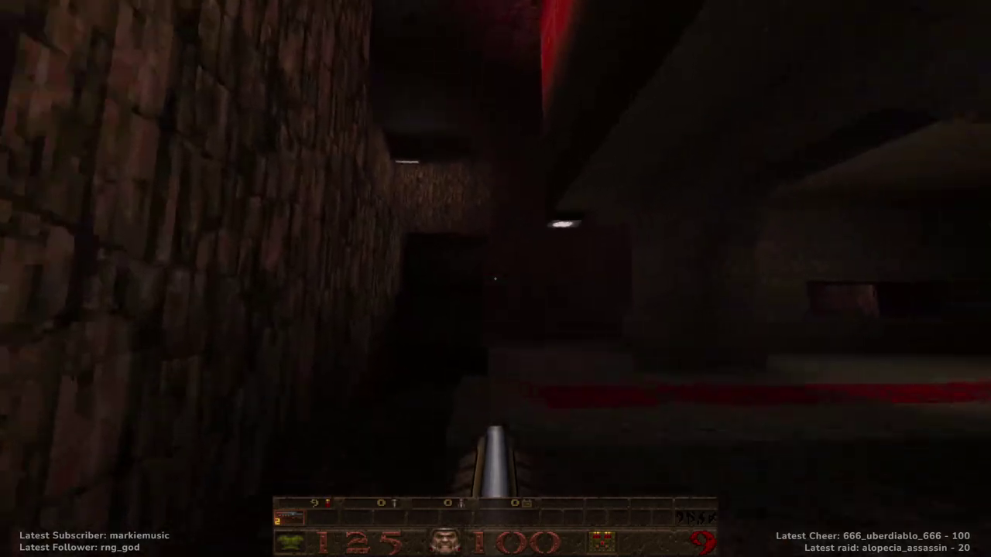
{"action": "key", "text": "s"}
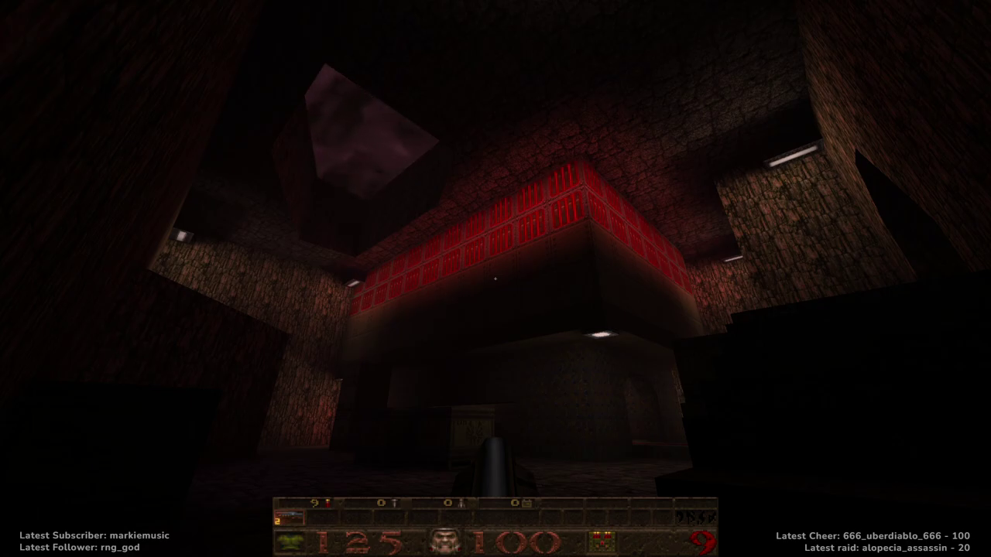
Quit the playtest and return to the map editor
{"action": "key", "text": "Tab"}
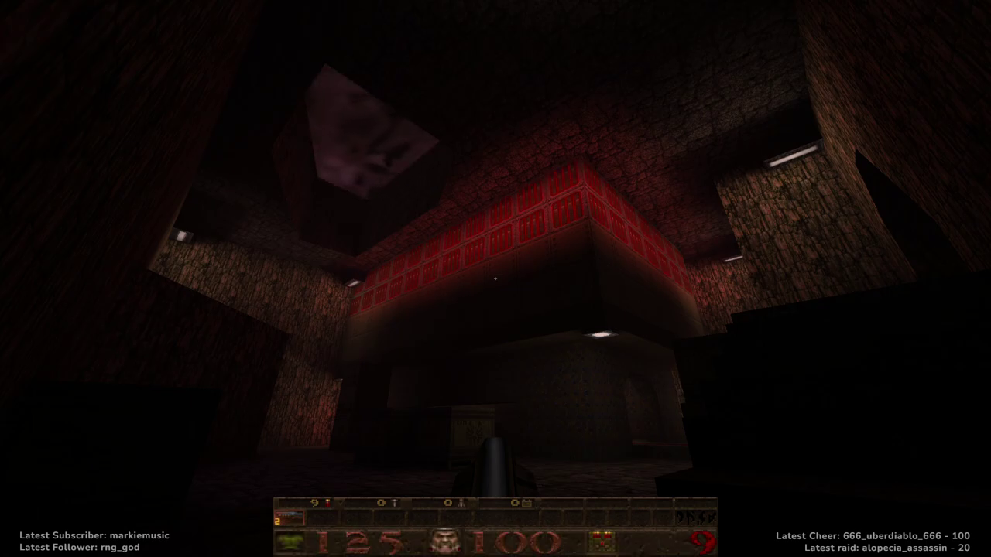
{"action": "key", "text": "Escape"}
{"action": "key", "text": "Up"}
{"action": "key", "text": "Down"}
{"action": "key", "text": "Down"}
{"action": "key", "text": "Up"}
{"action": "key", "text": "Up"}
{"action": "key", "text": "Return"}
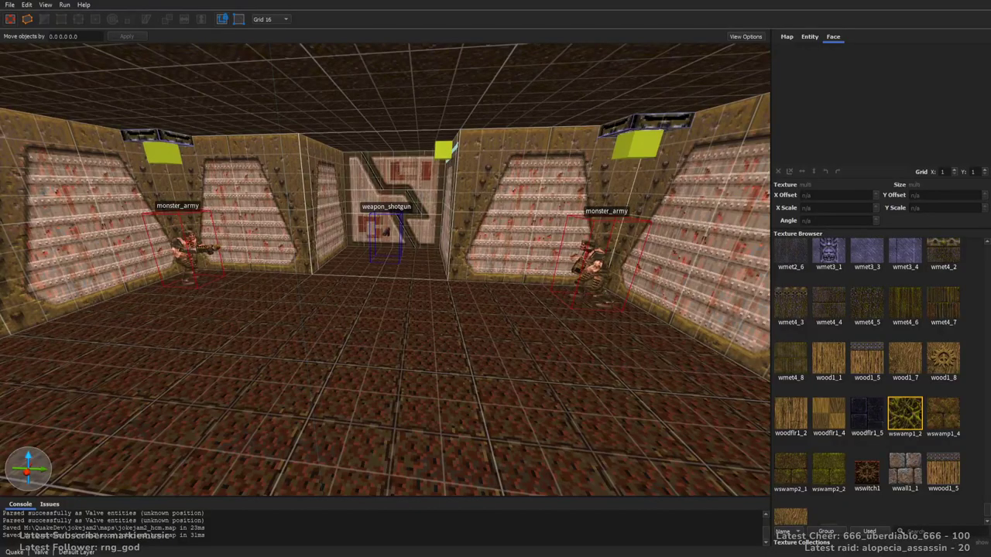
Switch to the top-down 2D view and bring up the room with the heart-shaped ring of grunts
{"action": "right_click_drag", "start_coordinate": [334, 280], "coordinate": [436, 240]}
{"action": "key", "text": "w"}
{"action": "key", "text": "s"}
{"action": "key", "text": "s"}
{"action": "key", "text": "w"}
{"action": "key", "text": "space"}
{"action": "right_click_drag", "start_coordinate": [503, 277], "coordinate": [565, 192]}
{"action": "scroll", "coordinate": [562, 192], "scroll_direction": "down", "scroll_amount": 7}
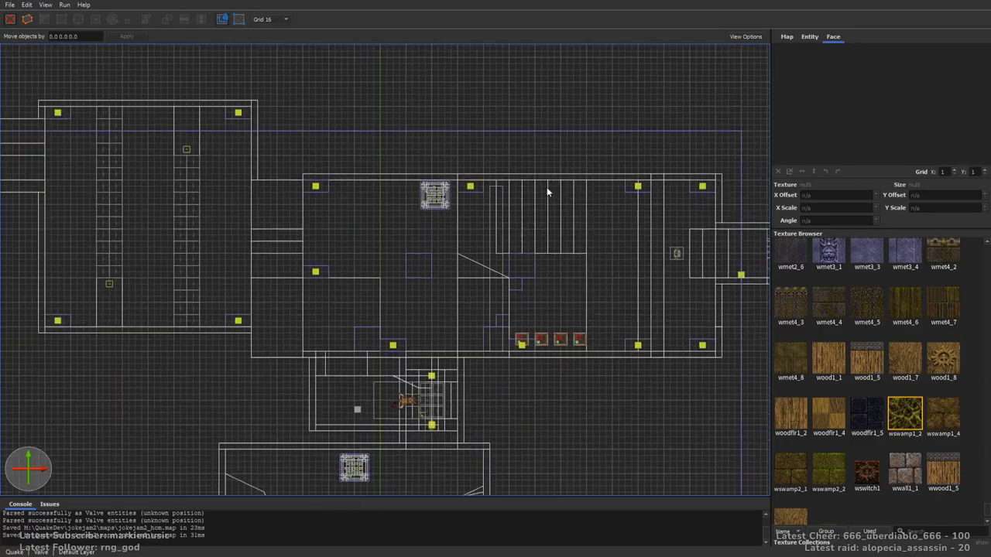
{"action": "scroll", "coordinate": [539, 187], "scroll_direction": "down", "scroll_amount": 4}
{"action": "right_click_drag", "start_coordinate": [254, 222], "coordinate": [540, 252]}
{"action": "right_click_drag", "start_coordinate": [671, 300], "coordinate": [302, 183]}
{"action": "scroll", "coordinate": [270, 325], "scroll_direction": "up", "scroll_amount": 2}
{"action": "scroll", "coordinate": [365, 363], "scroll_direction": "up", "scroll_amount": 3}
{"action": "right_click_drag", "start_coordinate": [354, 344], "coordinate": [343, 340]}
{"action": "scroll", "coordinate": [341, 341], "scroll_direction": "up", "scroll_amount": 2}
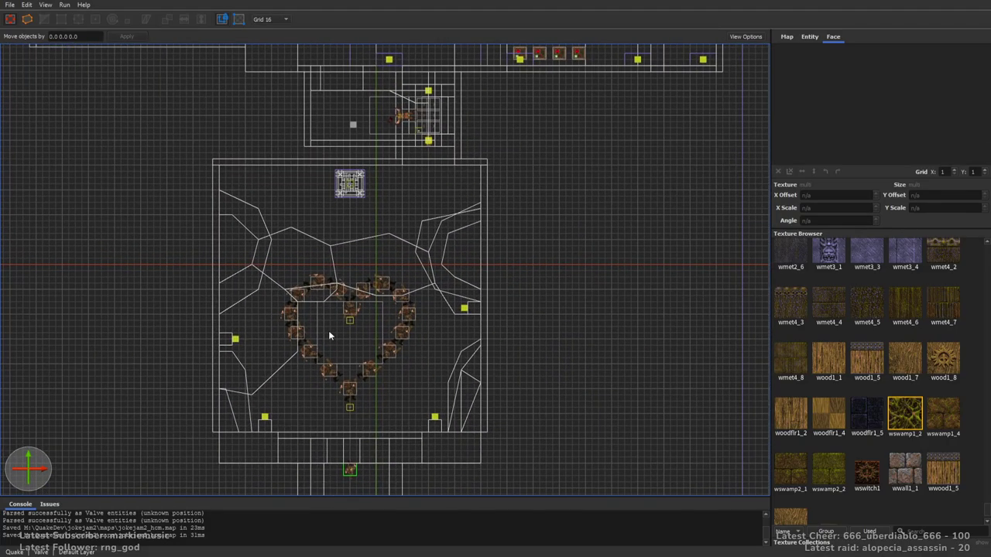
Examine the spacing and rotation of the grunts forming the heart shape up close from above
{"action": "scroll", "coordinate": [329, 329], "scroll_direction": "up", "scroll_amount": 3}
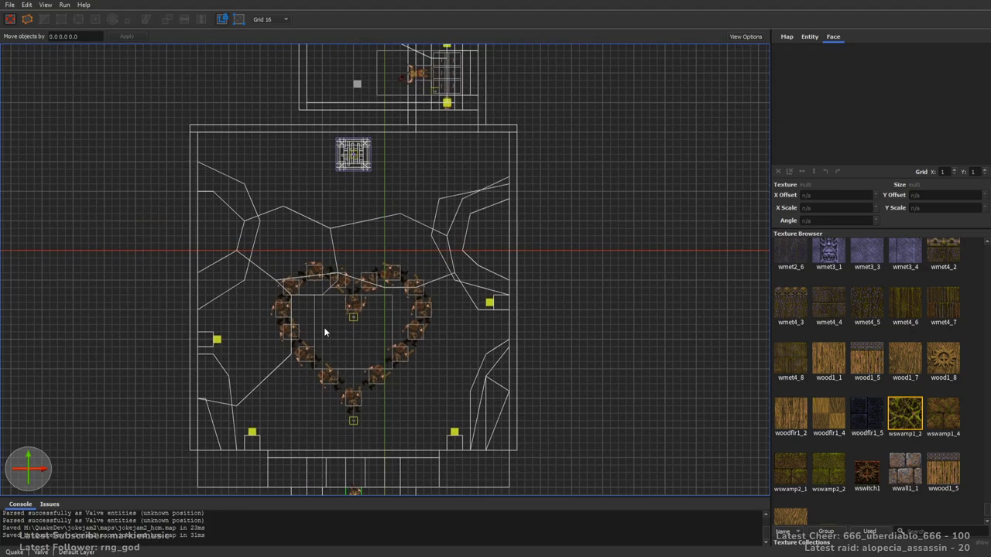
{"action": "scroll", "coordinate": [325, 332], "scroll_direction": "up", "scroll_amount": 2}
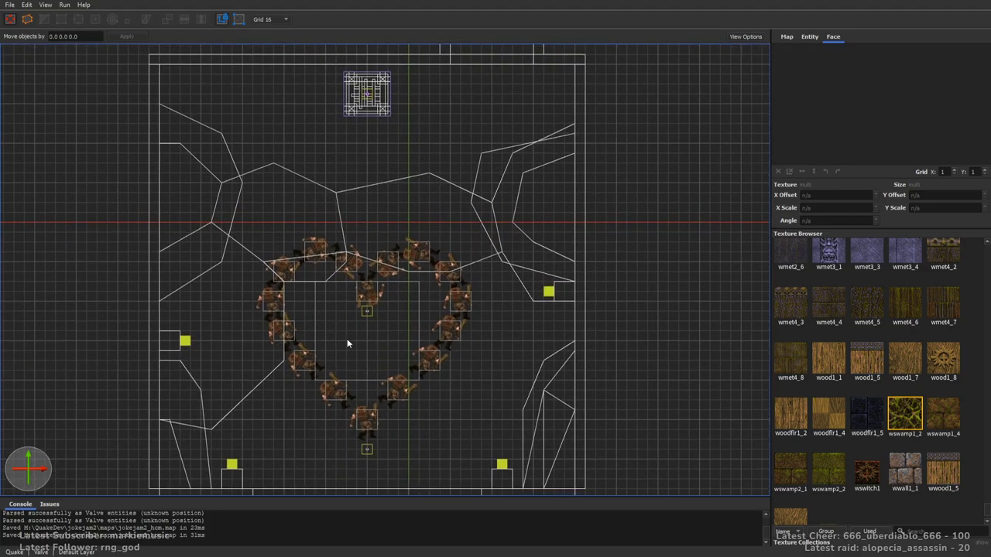
{"action": "scroll", "coordinate": [347, 343], "scroll_direction": "up", "scroll_amount": 1}
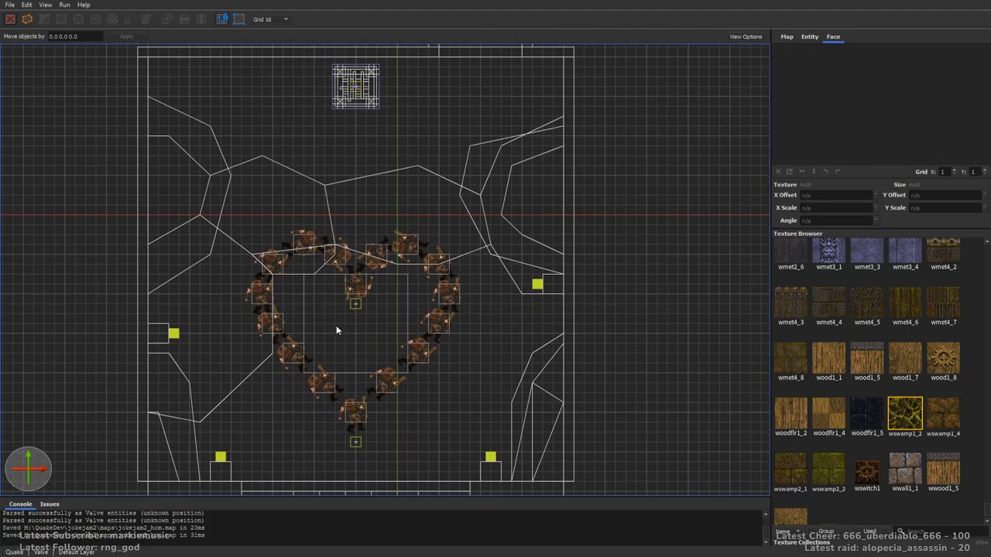
{"action": "scroll", "coordinate": [334, 325], "scroll_direction": "up", "scroll_amount": 1}
{"action": "scroll", "coordinate": [333, 321], "scroll_direction": "up", "scroll_amount": 5}
{"action": "right_click_drag", "start_coordinate": [366, 328], "coordinate": [480, 284]}
{"action": "scroll", "coordinate": [415, 281], "scroll_direction": "up", "scroll_amount": 1}
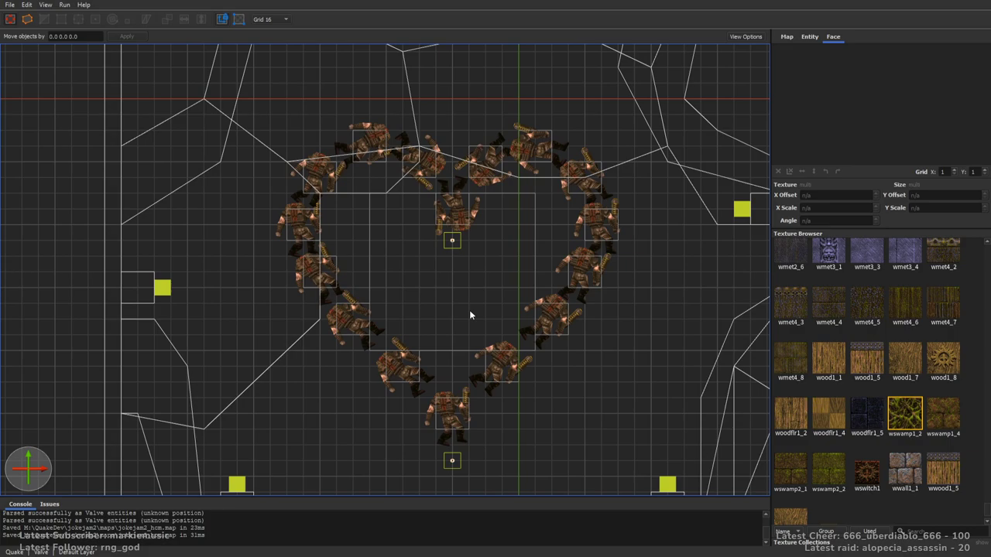
{"action": "mouse_move", "coordinate": [486, 280]}
{"action": "right_mouse_down"}
{"action": "mouse_move", "coordinate": [492, 255]}
{"action": "mouse_move", "coordinate": [494, 279]}
{"action": "right_mouse_up"}
{"action": "scroll", "coordinate": [492, 255], "scroll_direction": "up", "scroll_amount": 2}
{"action": "scroll", "coordinate": [492, 255], "scroll_direction": "down", "scroll_amount": 1}
{"action": "right_click_drag", "start_coordinate": [552, 253], "coordinate": [548, 249]}
{"action": "scroll", "coordinate": [550, 306], "scroll_direction": "up", "scroll_amount": 1}
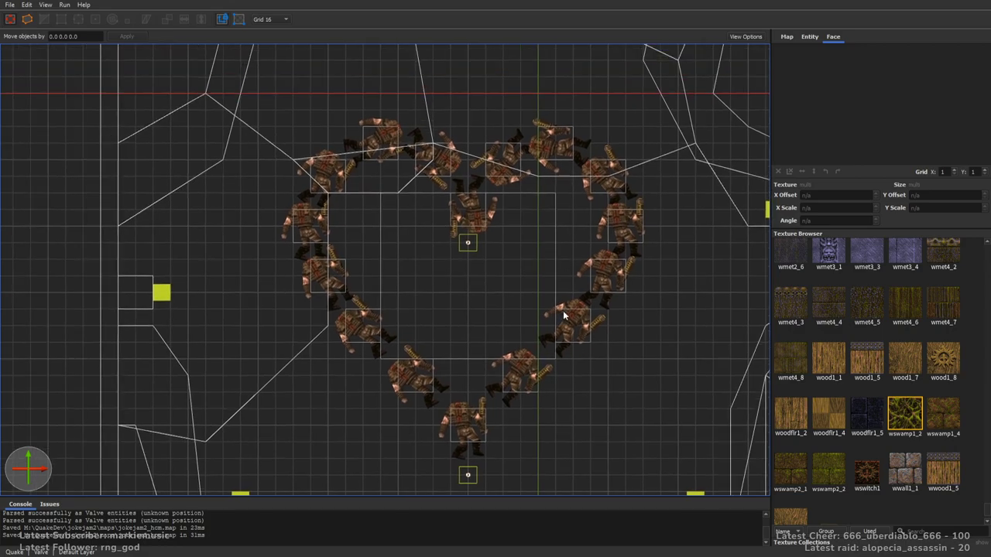
{"action": "scroll", "coordinate": [551, 308], "scroll_direction": "down", "scroll_amount": 1}
{"action": "middle_click_drag", "start_coordinate": [551, 308], "coordinate": [529, 303]}
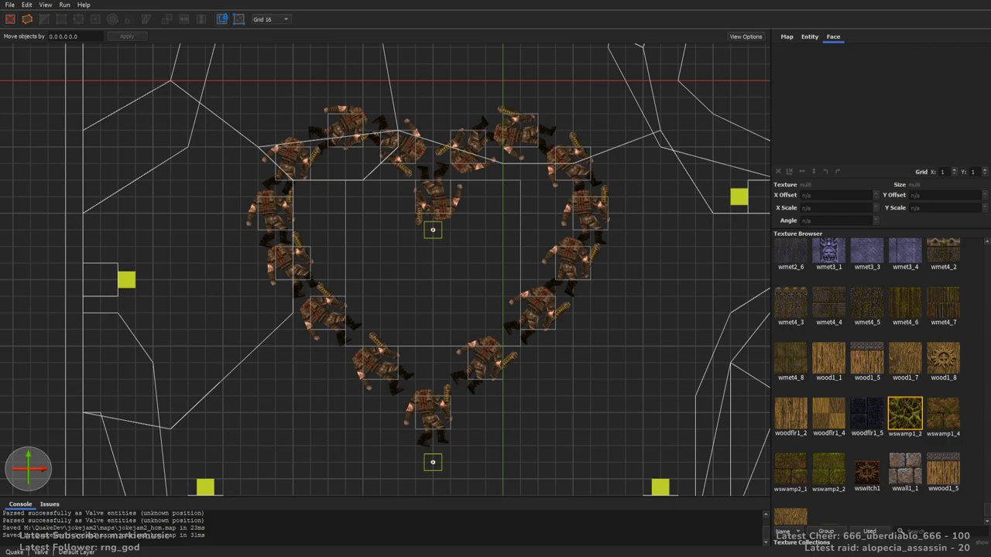
{"action": "key", "text": "alt+Tab"}
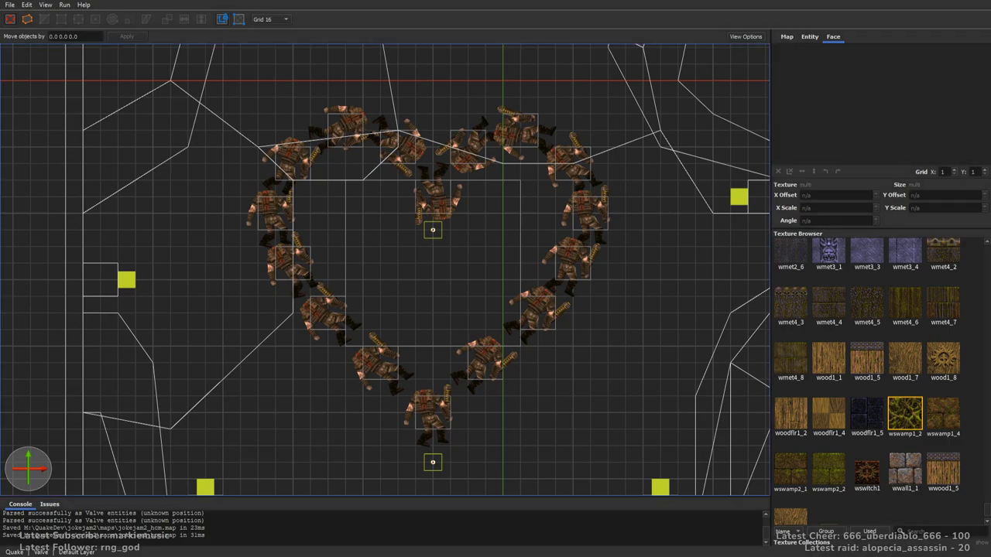
{"action": "key", "text": "alt+Tab"}
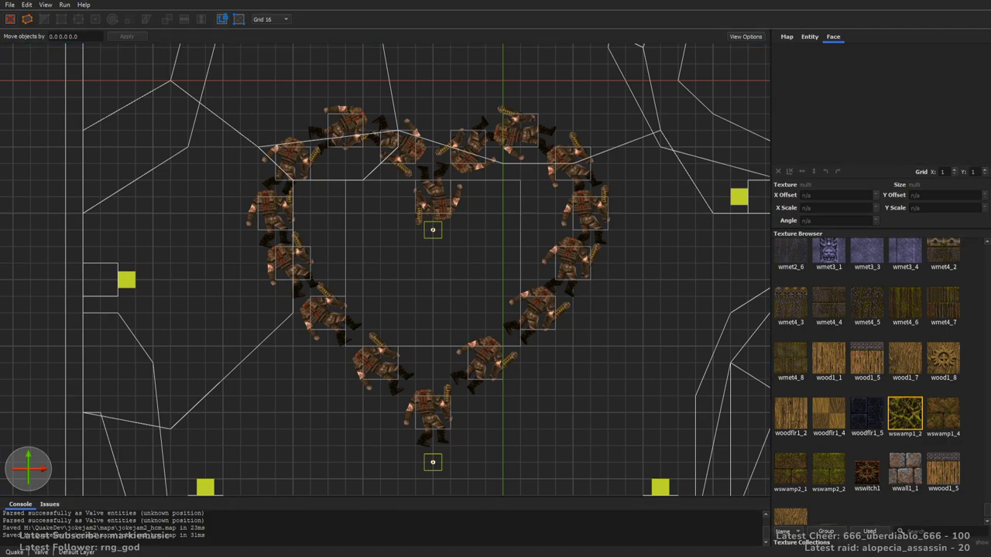